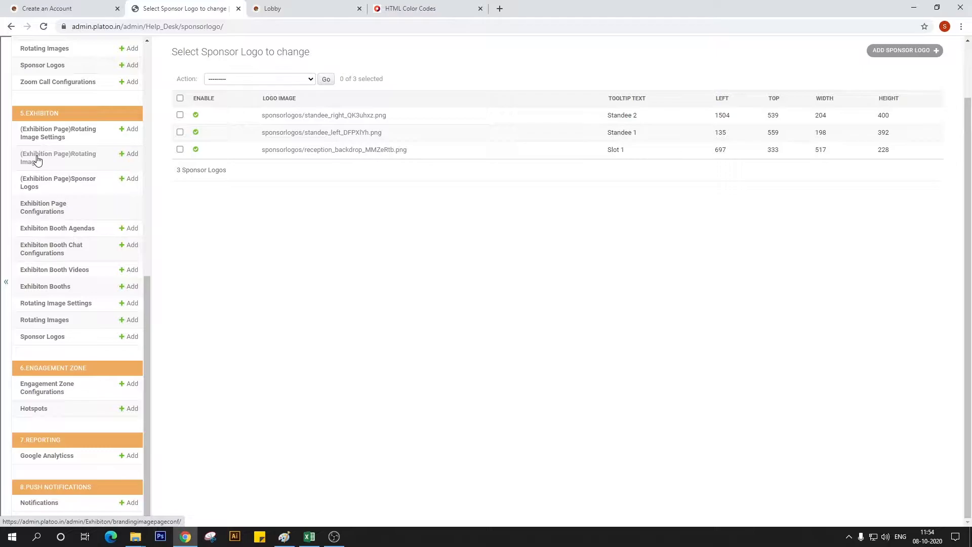
Open the Exhibition Page Configurations and delete the existing Exhibition Zone entry, accepting the deletion
left_click(44, 212)
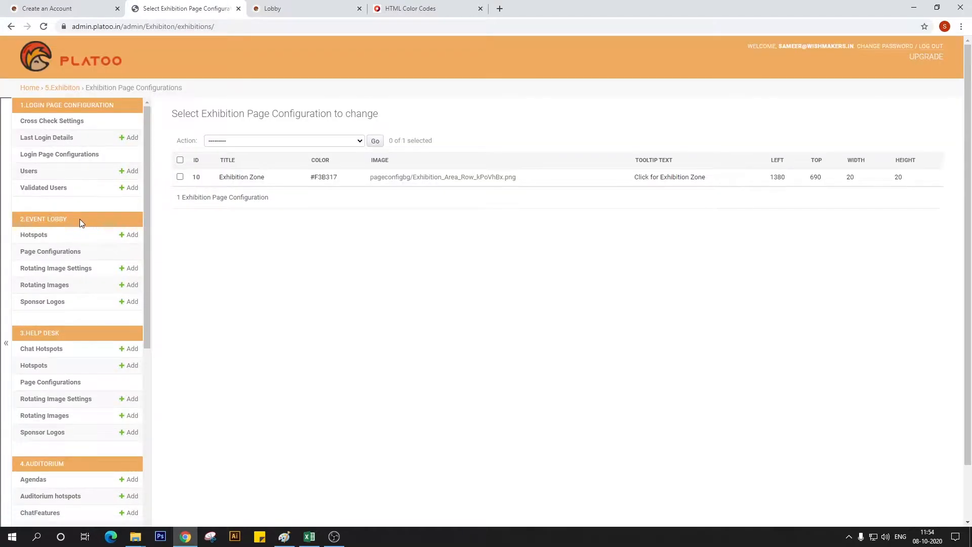
left_click(180, 176)
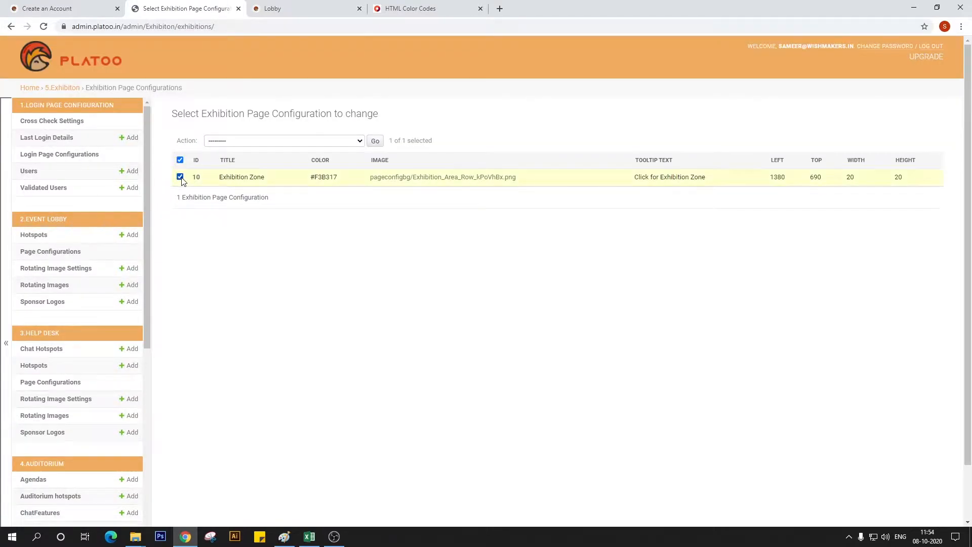
left_click(356, 142)
left_click(330, 159)
left_click(375, 142)
left_click(196, 226)
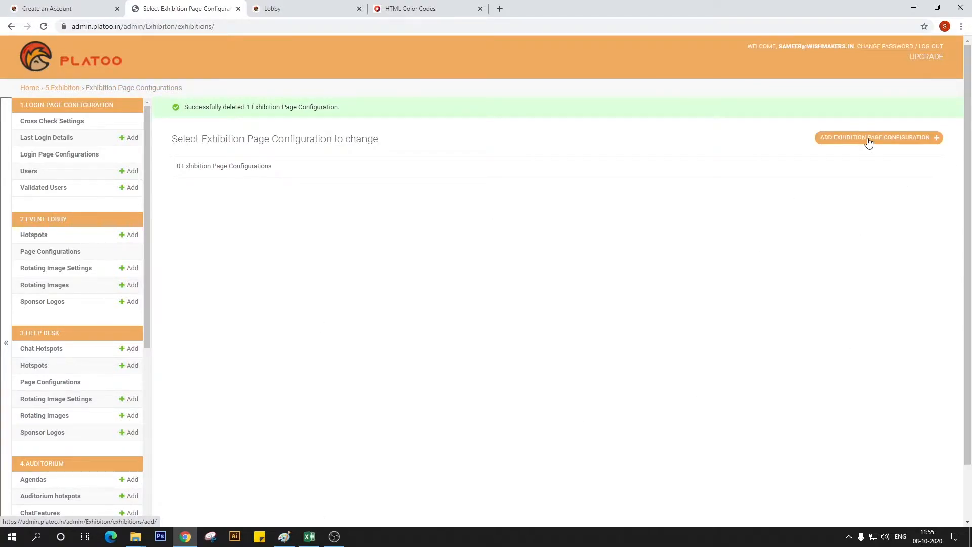
Start a new exhibition page configuration and give it the title Exhibition Zone
left_click(867, 141)
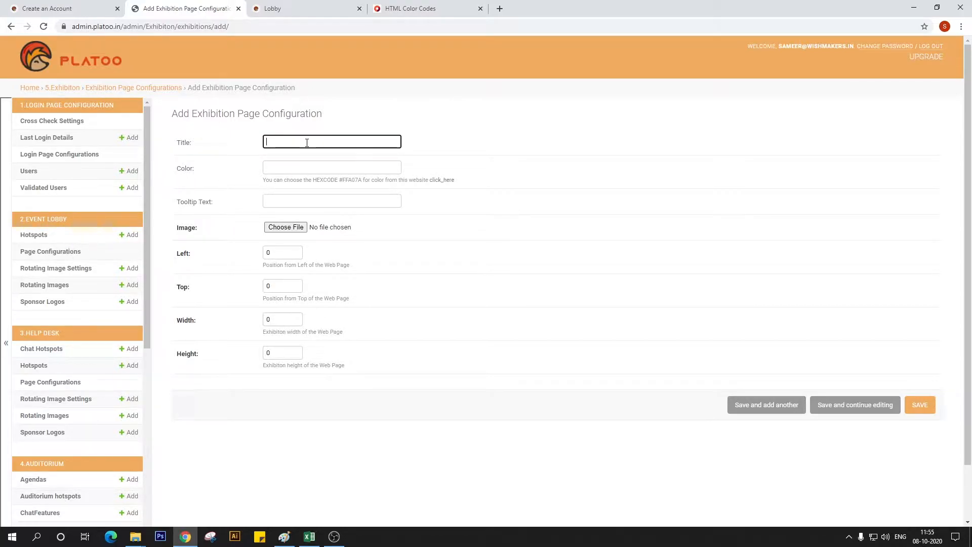
type("E")
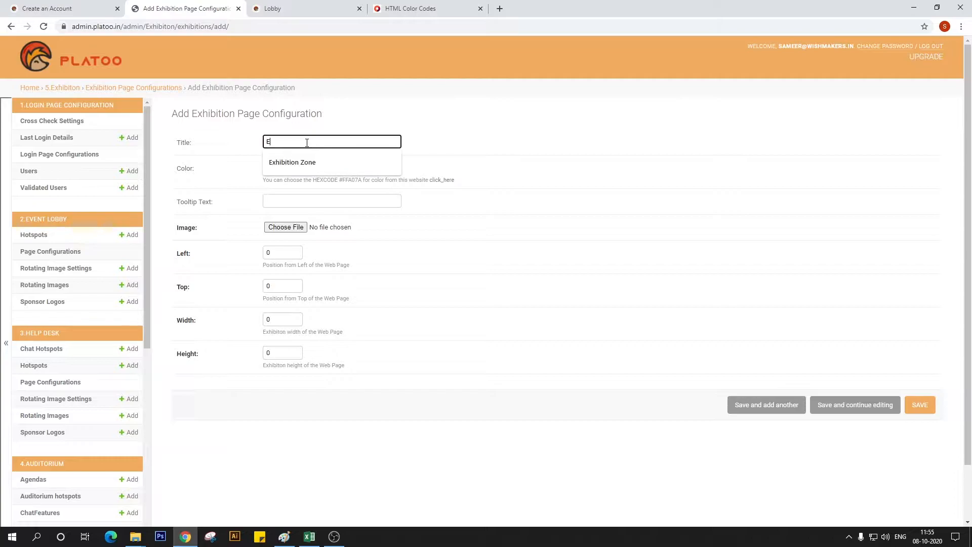
type("xhibition Zone")
left_click(299, 162)
Copy the hex code #F3B317 from the HTML Color Codes site and enter it as the configuration's color
left_click(290, 169)
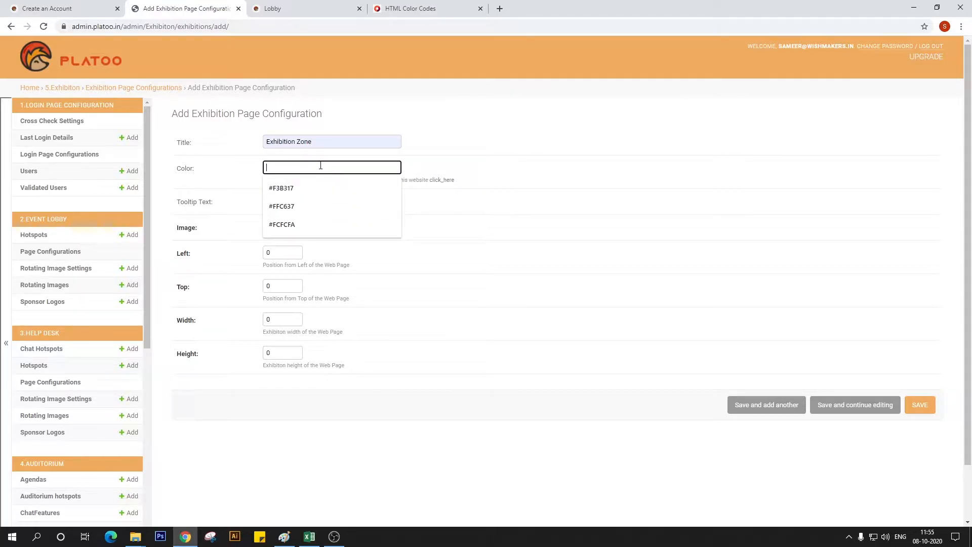
left_click(431, 10)
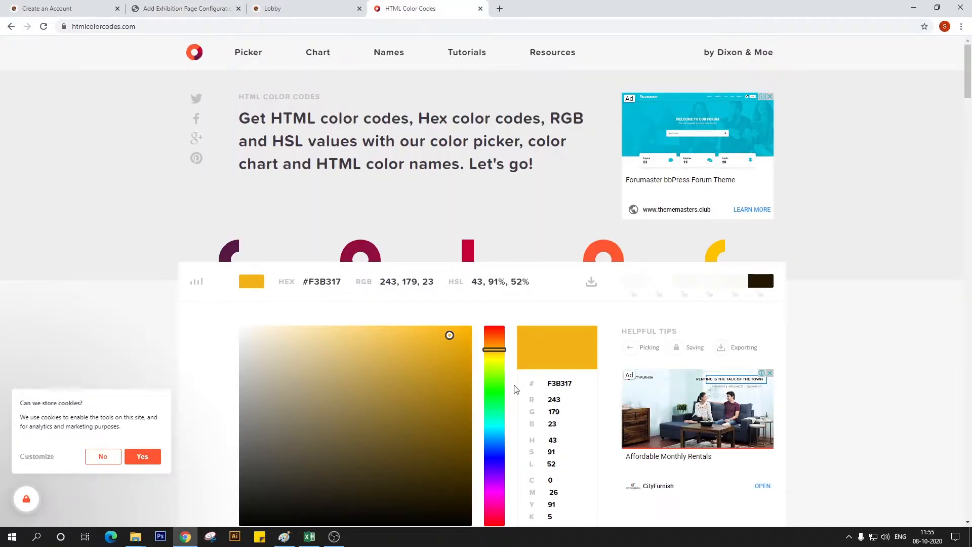
left_click(322, 281)
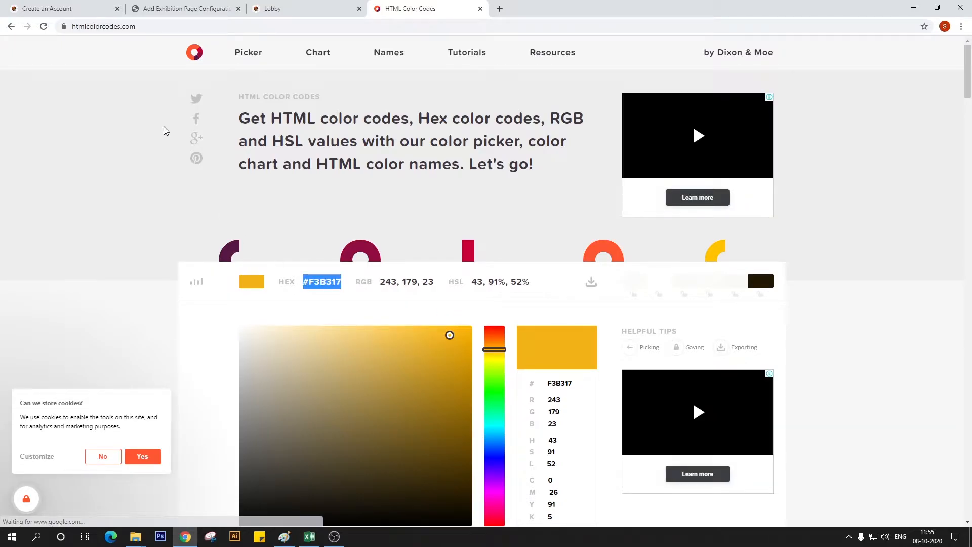
left_click(163, 6)
type("#F3B317")
Set the tooltip text of the new configuration to "Click for Exhibition Zone"
left_click(306, 202)
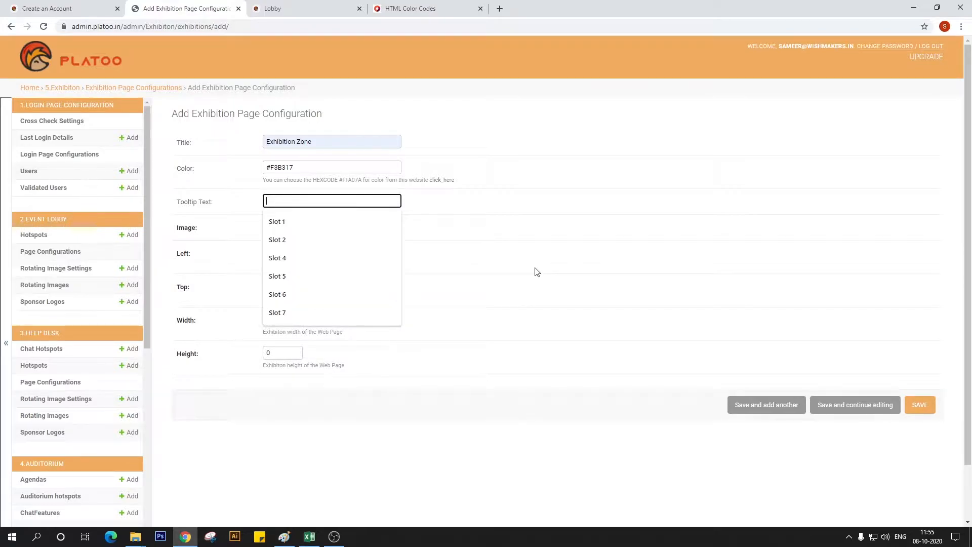
type("click for")
left_click(355, 241)
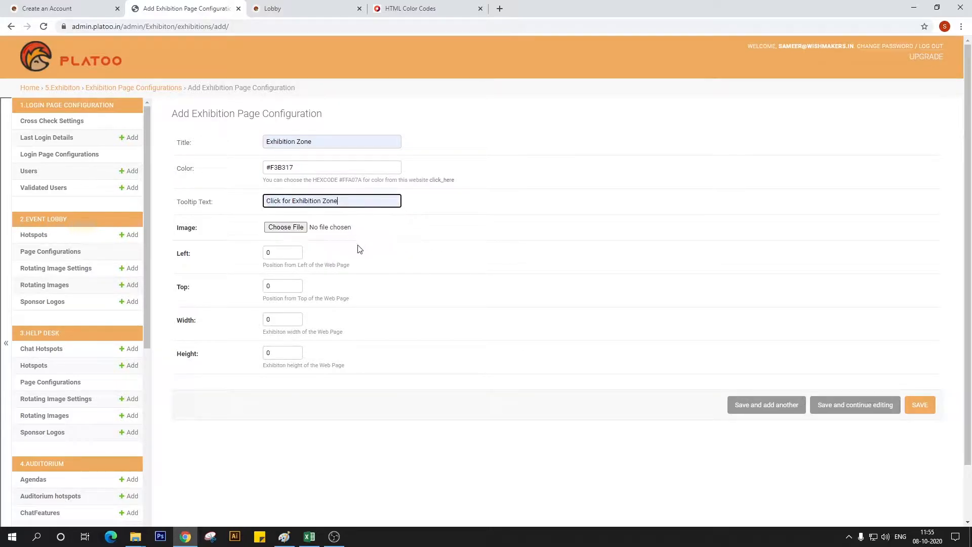
Attach the Exhibition Area_Row image from the Working File_Exhibition area folder to the configuration
left_click(285, 227)
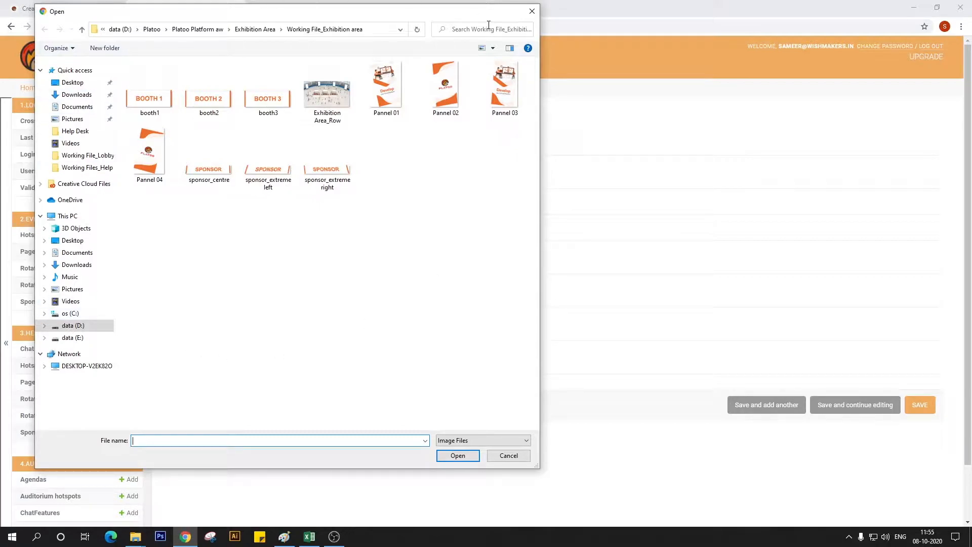
left_click(341, 122)
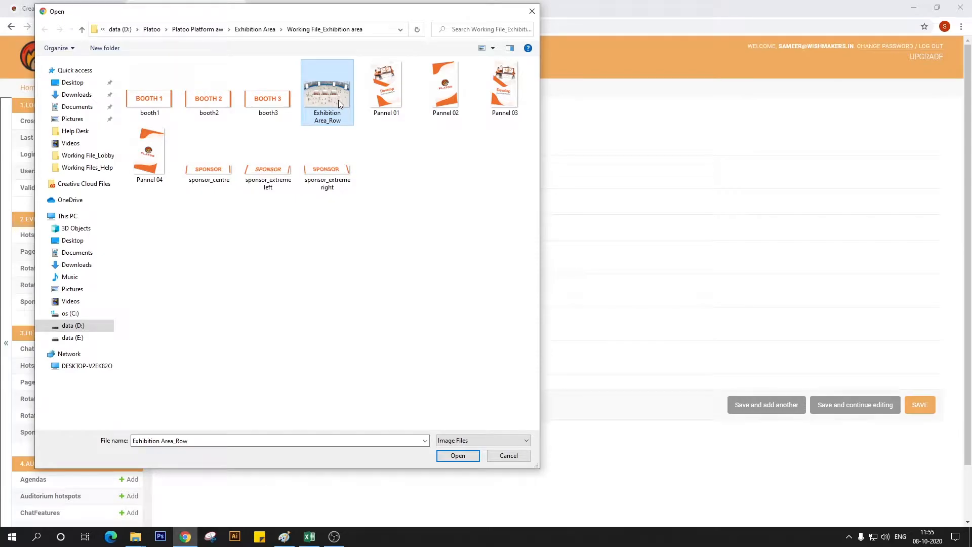
left_click(457, 455)
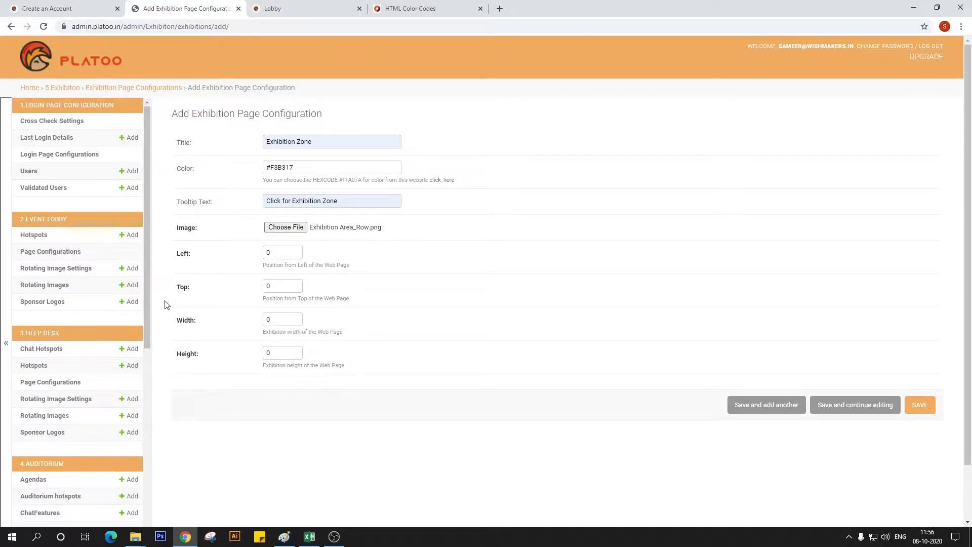
scroll(48, 414, "down", 1)
scroll(48, 414, "down", 5)
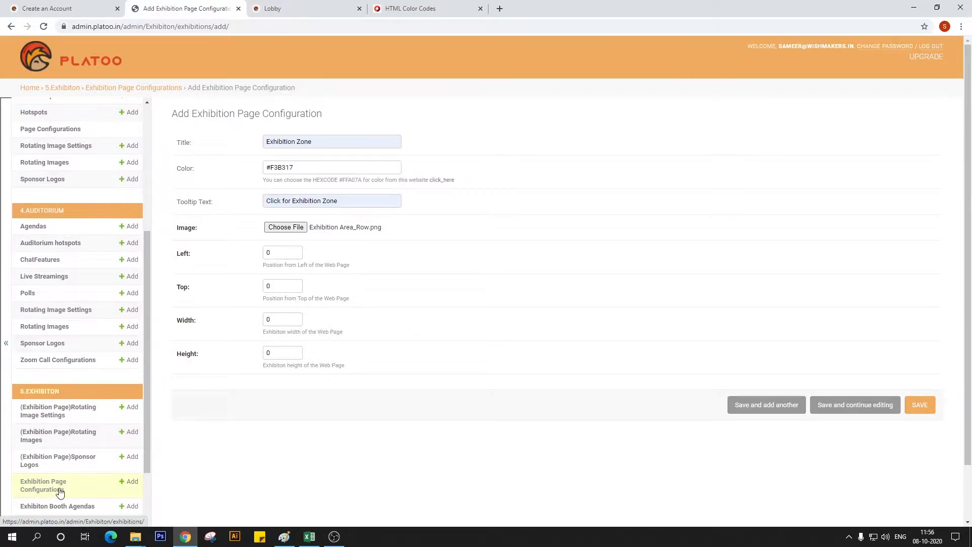
scroll(48, 495, "up", 1)
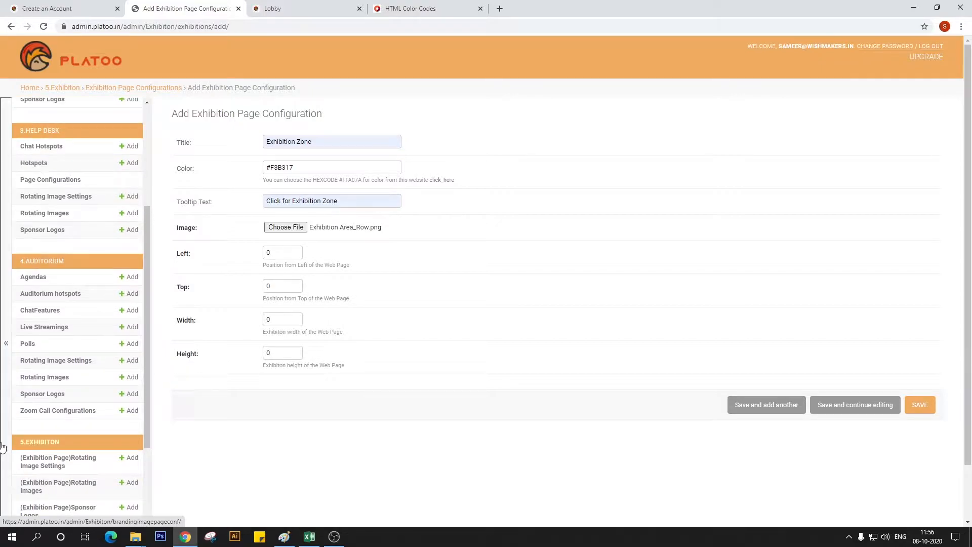
scroll(47, 248, "up", 4)
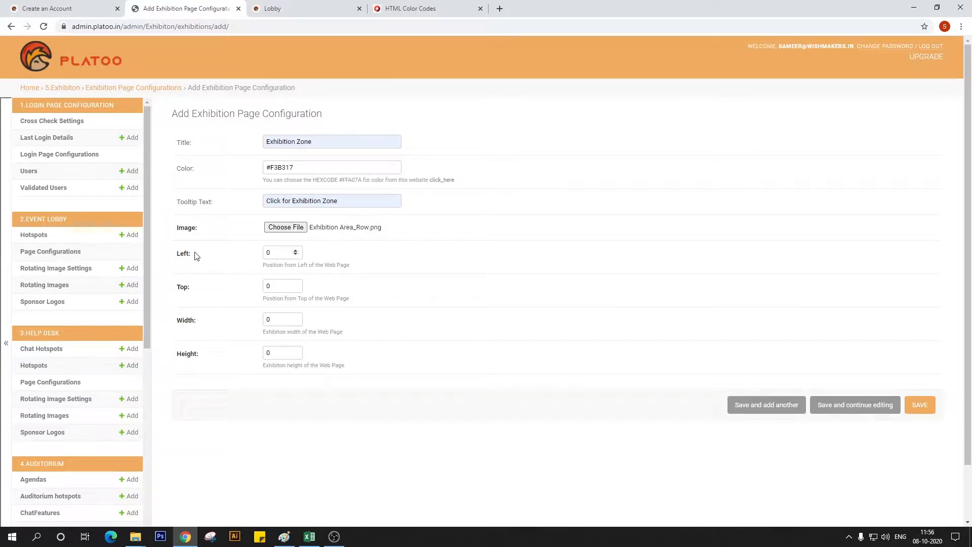
scroll(126, 349, "down", 6)
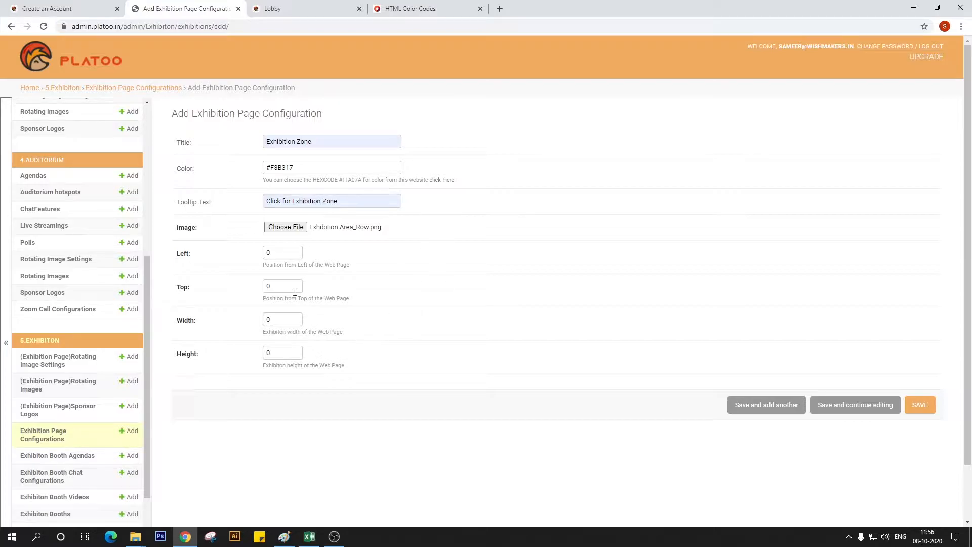
Reload the demo lobby page to check the hotspot at the Exhibition Area entrance
left_click(273, 8)
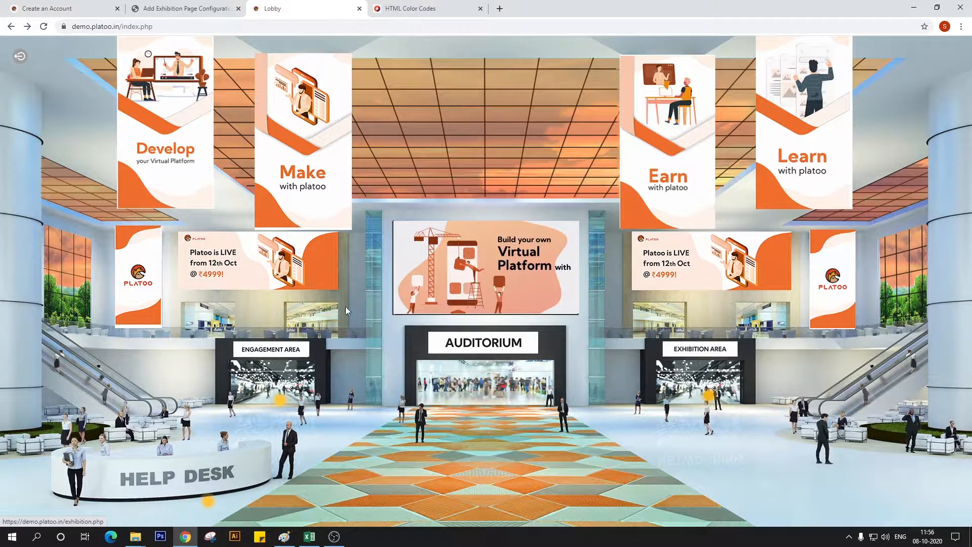
left_click(43, 27)
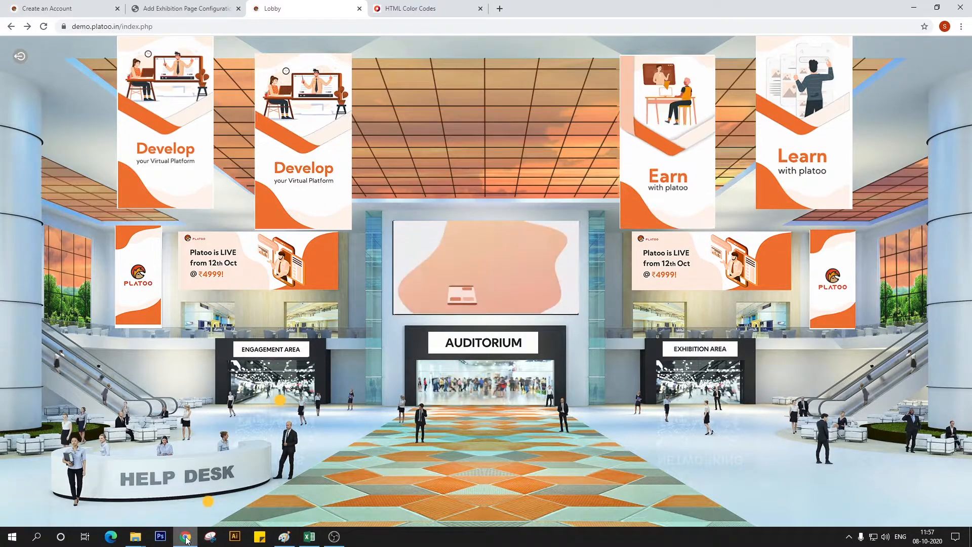
Switch to File Explorer and open Platoo > Platoo Platform aw > Exhibition Area > Working File_Exhibition area on the D: drive
mouse_move(135, 540)
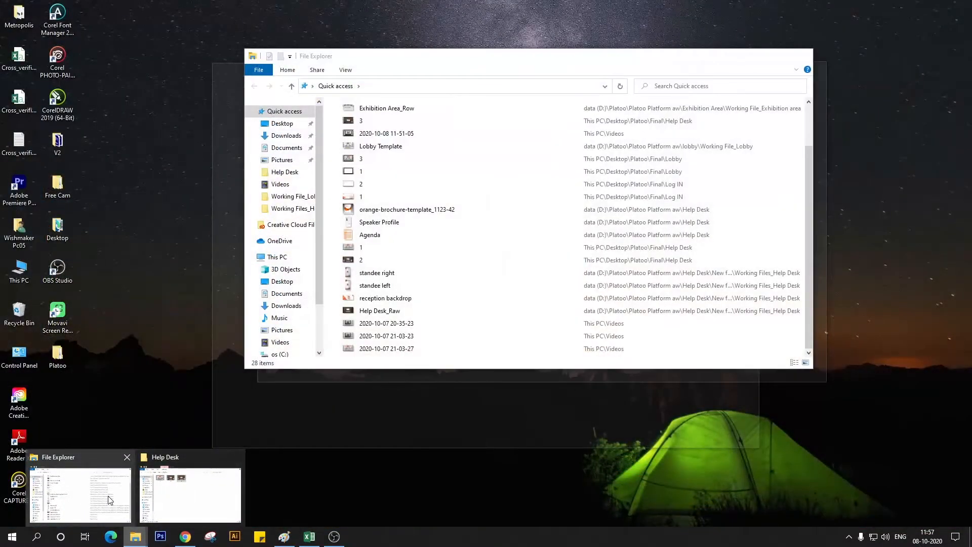
left_click(108, 496)
scroll(287, 303, "down", 2)
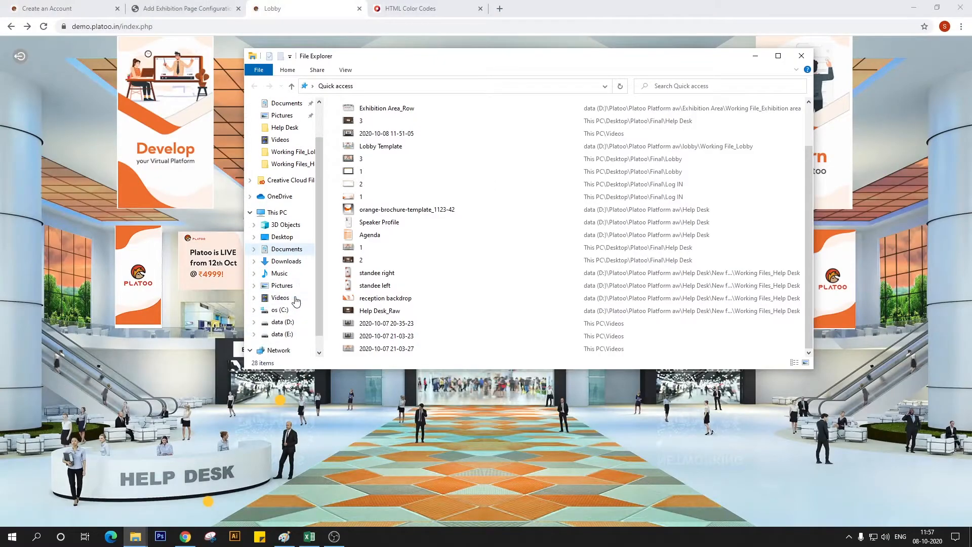
left_click(283, 323)
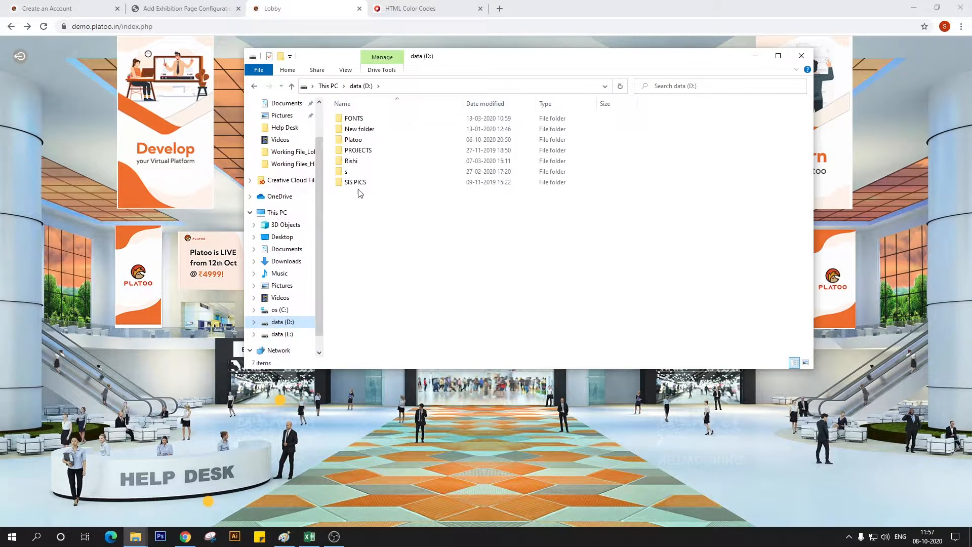
double_click(354, 140)
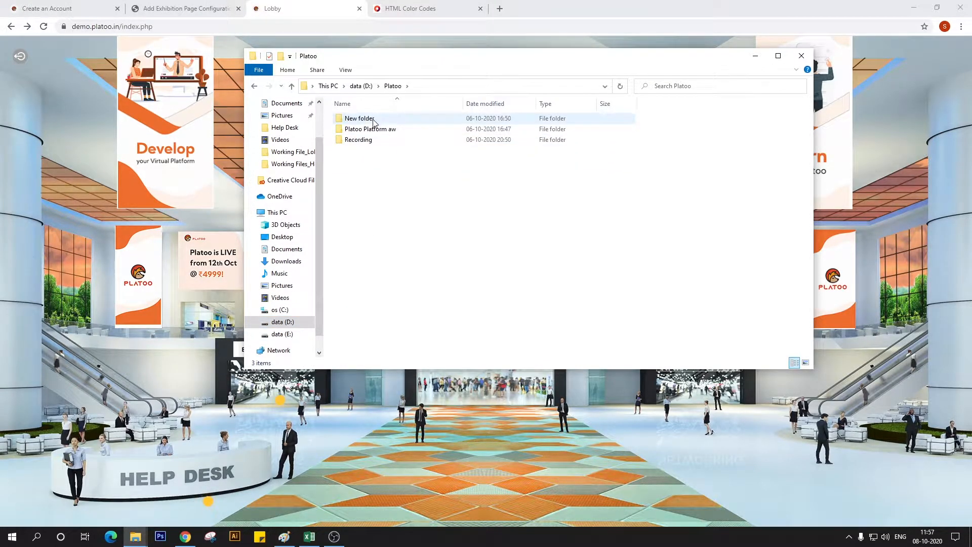
double_click(374, 130)
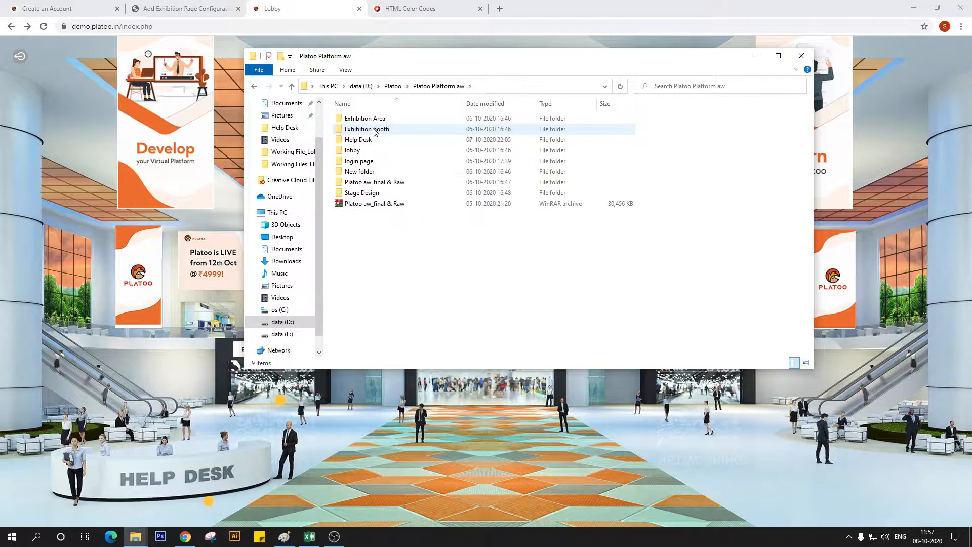
double_click(403, 120)
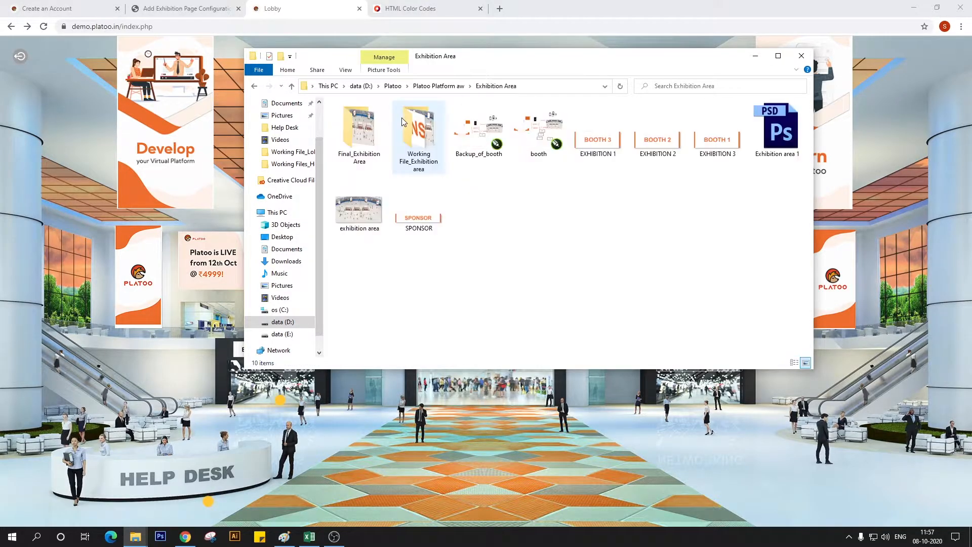
double_click(414, 164)
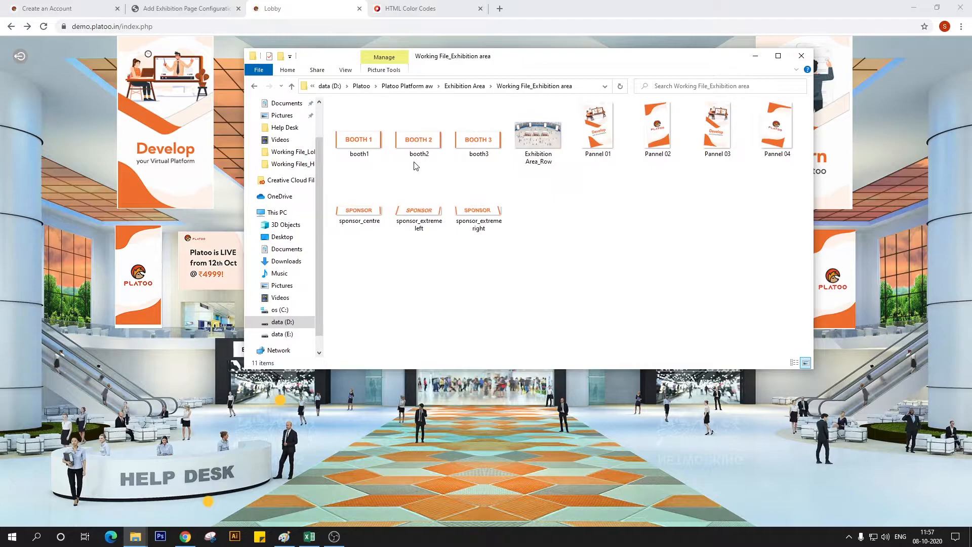
right_click(543, 156)
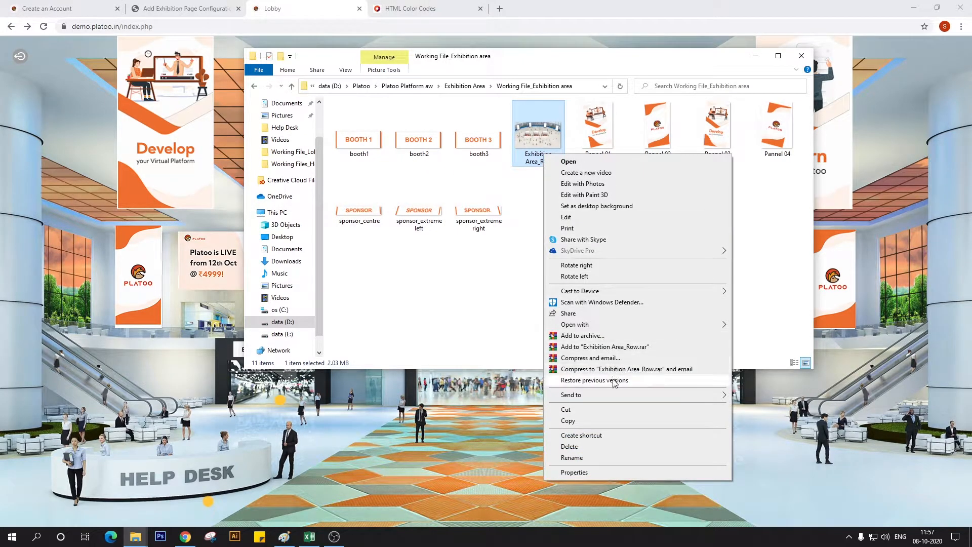
left_click(552, 380)
left_click(792, 271)
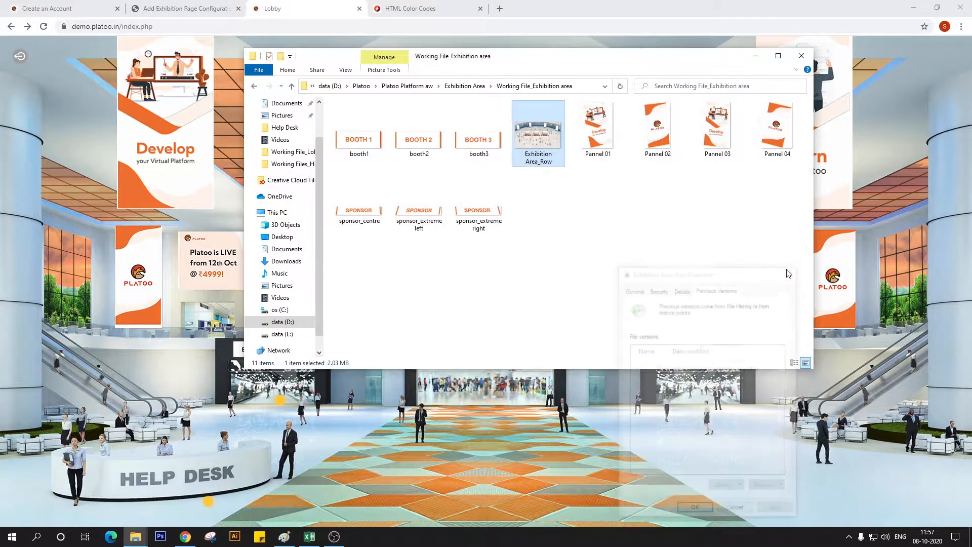
Open the Exhibition Area_Row image in Paint with the whole picture in view
right_click(549, 162)
mouse_move(699, 333)
left_click(776, 367)
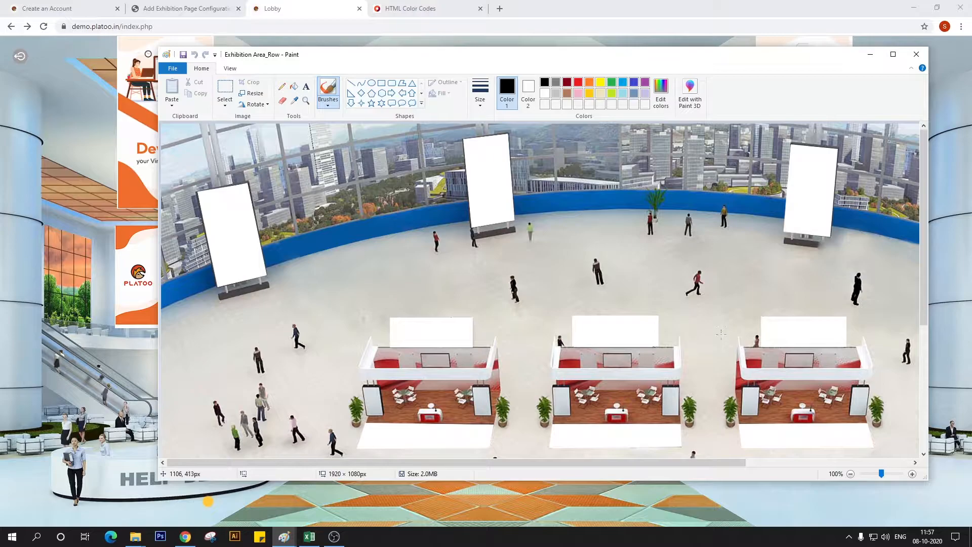
left_click(873, 475)
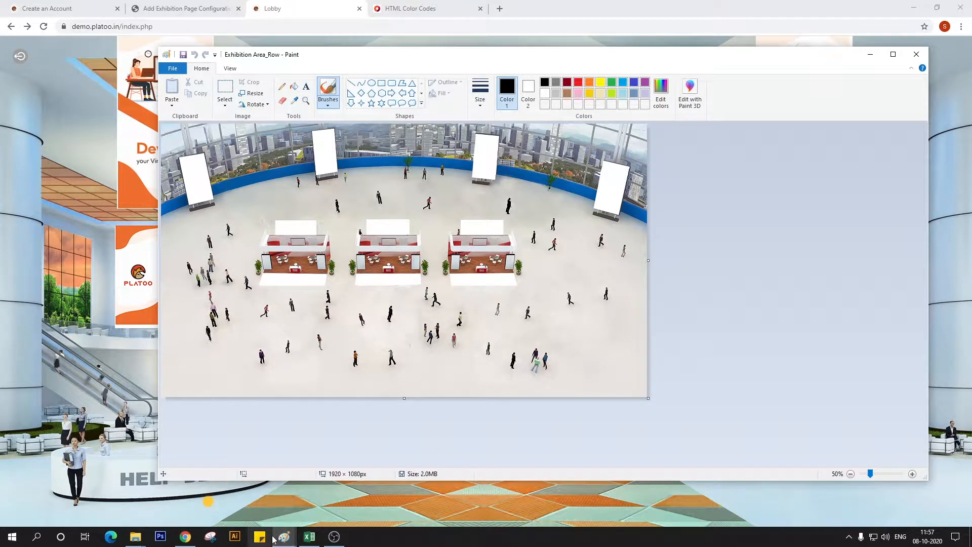
Return to the Add Exhibition Page Configuration form in the browser and select its Left position value
left_click(144, 458)
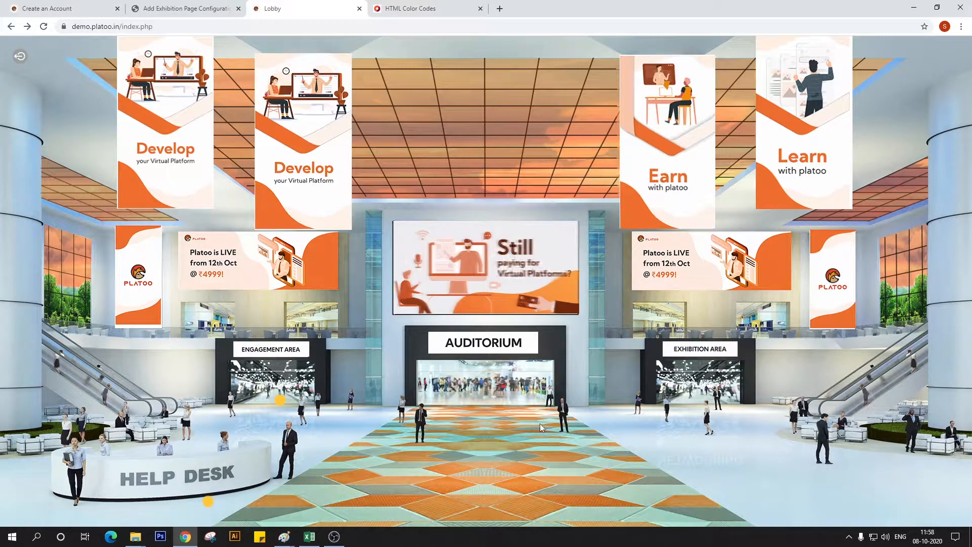
left_click(163, 7)
key("Tab")
key("Tab")
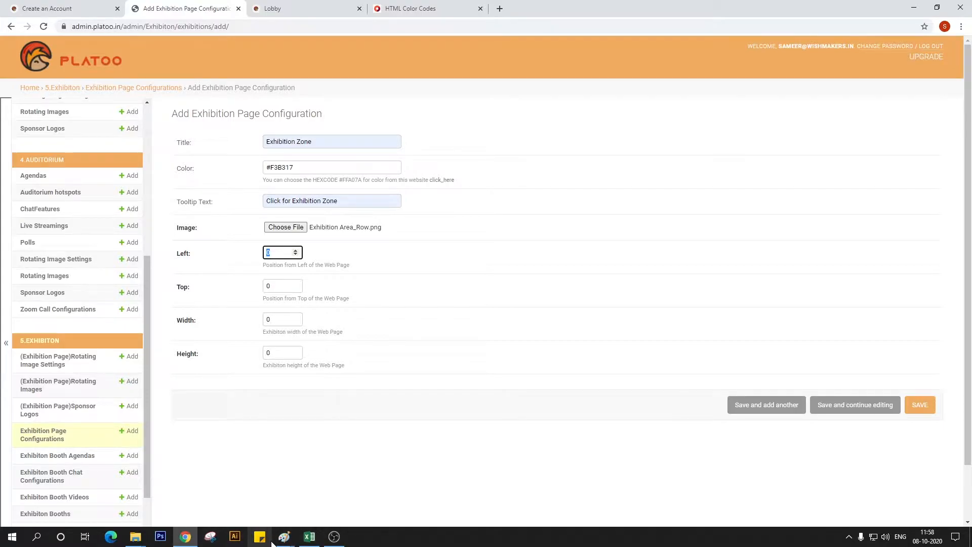
Switch to File Explorer and open Platoo Platform aw > lobby > Working File_Lobby
mouse_move(284, 536)
left_click(356, 500)
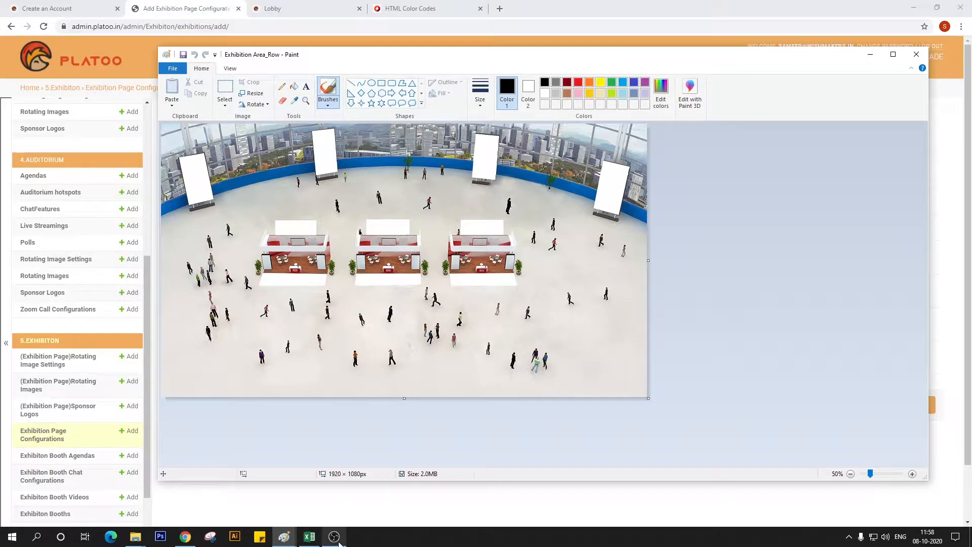
left_click(135, 536)
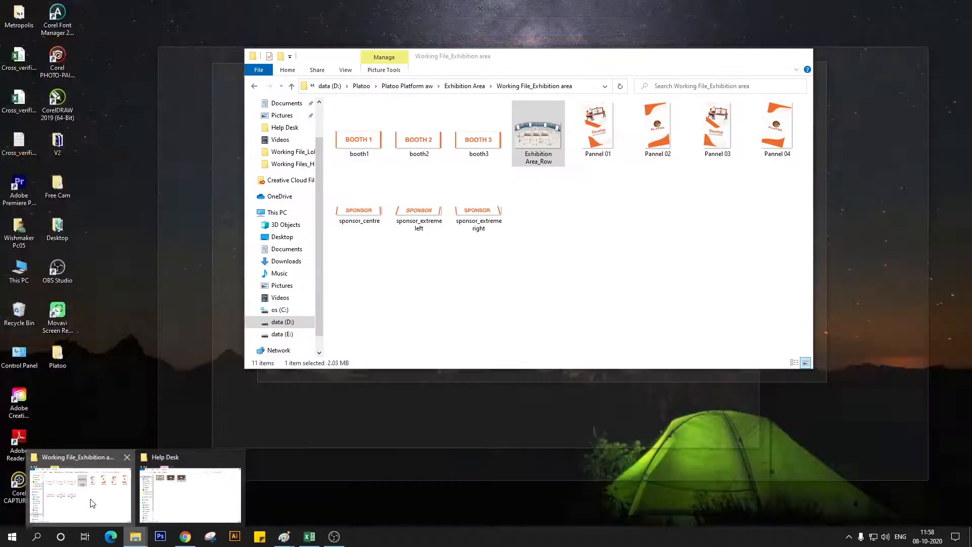
left_click(97, 499)
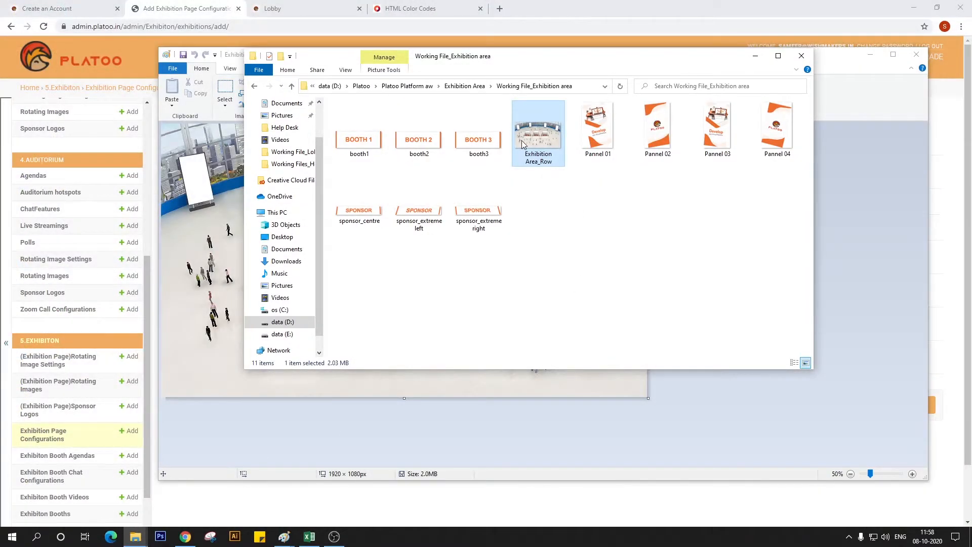
left_click(407, 86)
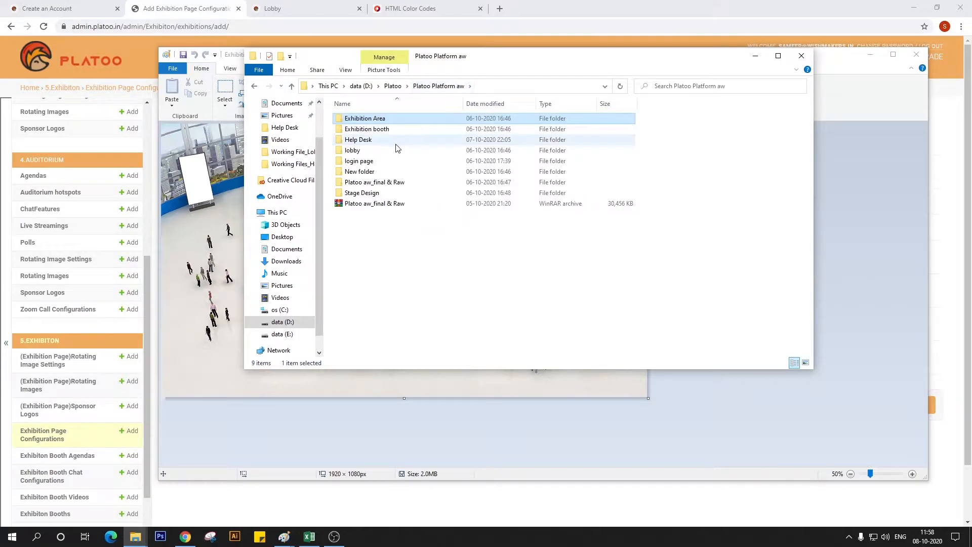
double_click(379, 150)
double_click(430, 151)
scroll(538, 183, "down", 5)
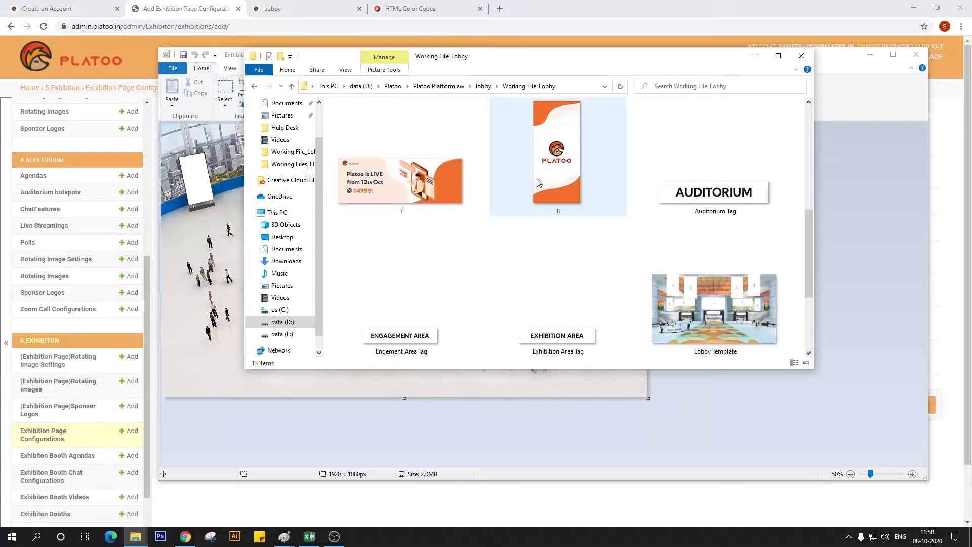
Open the Lobby Template image in Paint and show the whole picture at 50% zoom
scroll(538, 182, "down", 3)
right_click(744, 193)
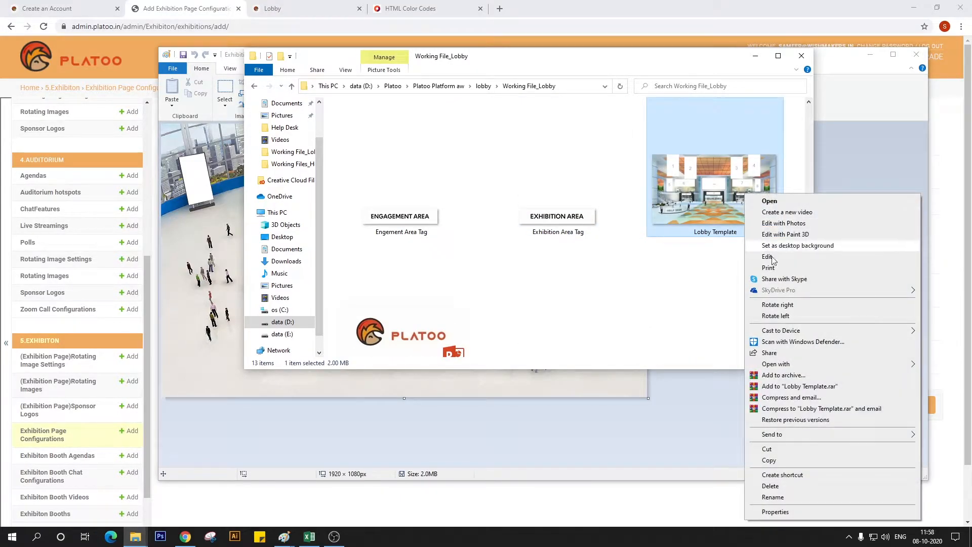
mouse_move(756, 364)
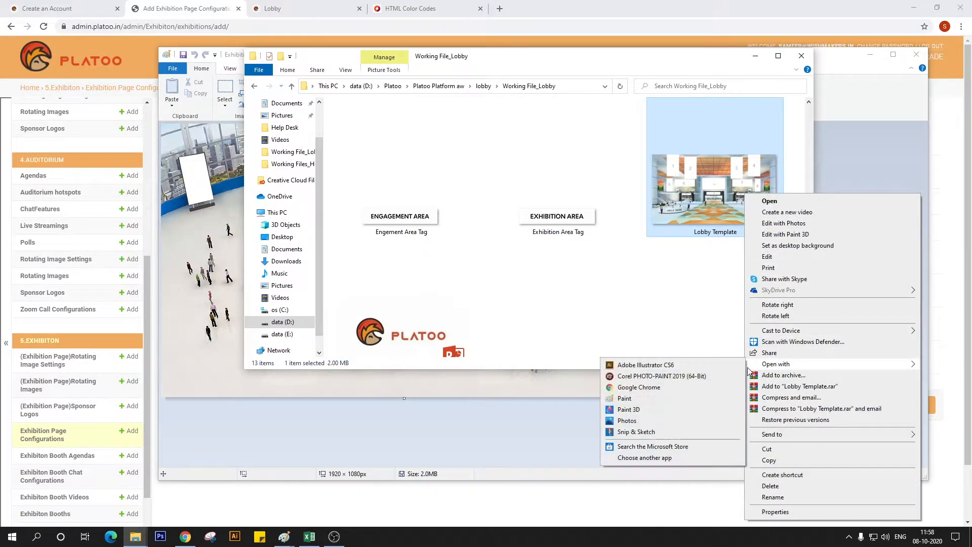
left_click(645, 398)
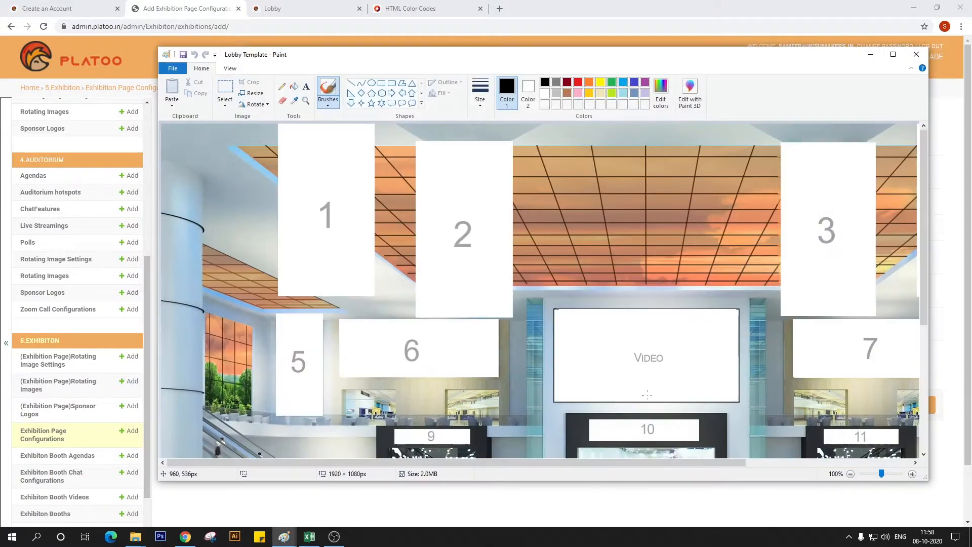
scroll(656, 389, "down", 3)
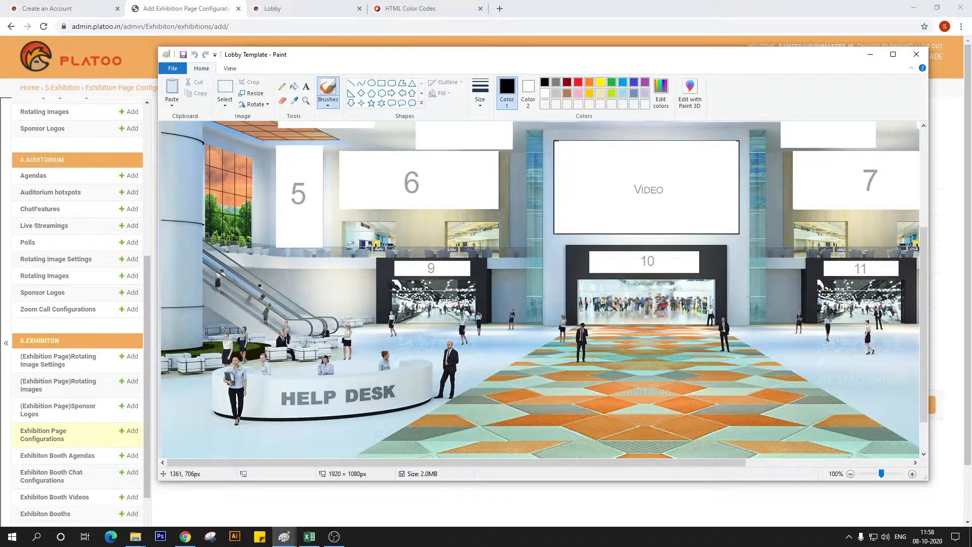
left_click(873, 476)
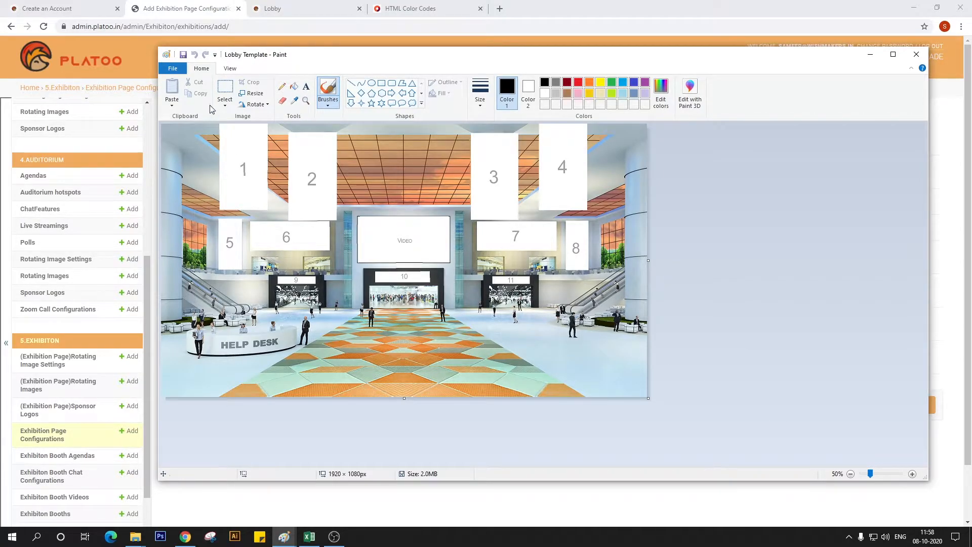
Return to the exhibition page configuration form in the browser, set Left 1385, Top 707, Width 20 and Height 20, and save it
left_click(224, 89)
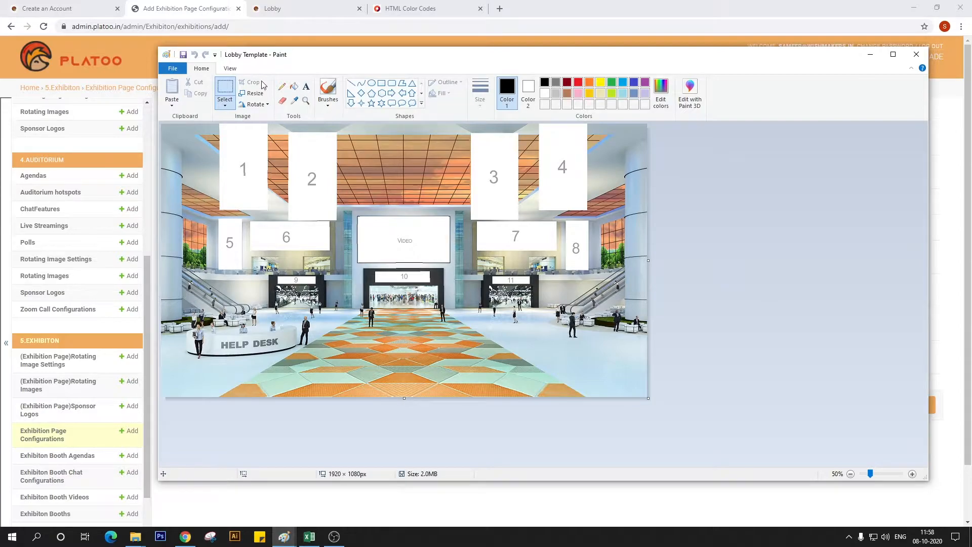
left_click(359, 6)
left_click(191, 6)
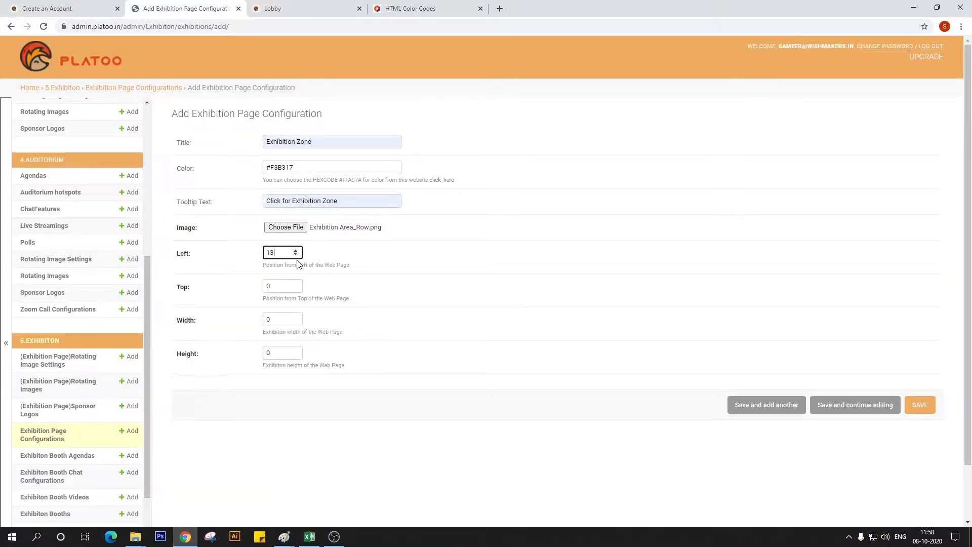
key("Tab")
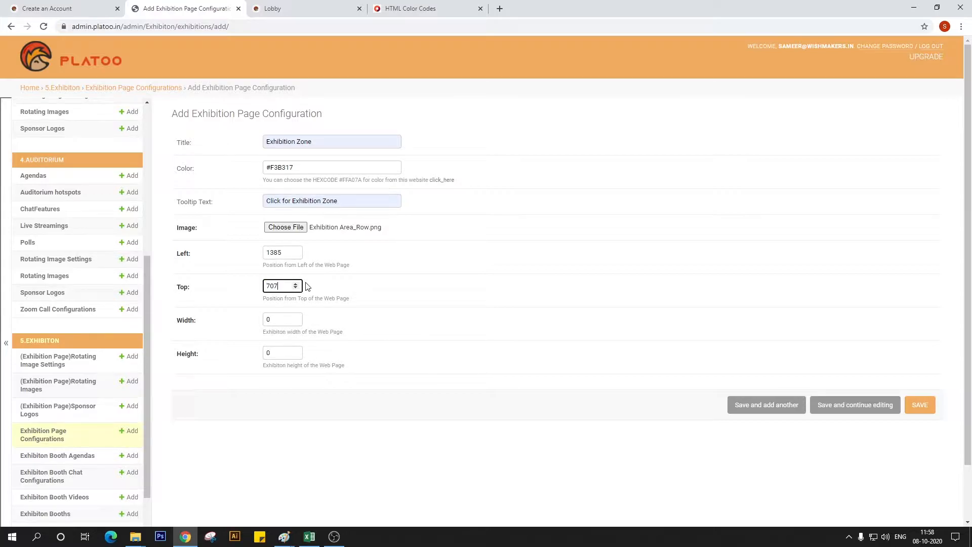
key("Tab")
key("Tab")
left_click(920, 405)
Reload the demo lobby page to check the exhibition hotspot and read a higher entrance position on the Lobby Template in Paint
left_click(328, 4)
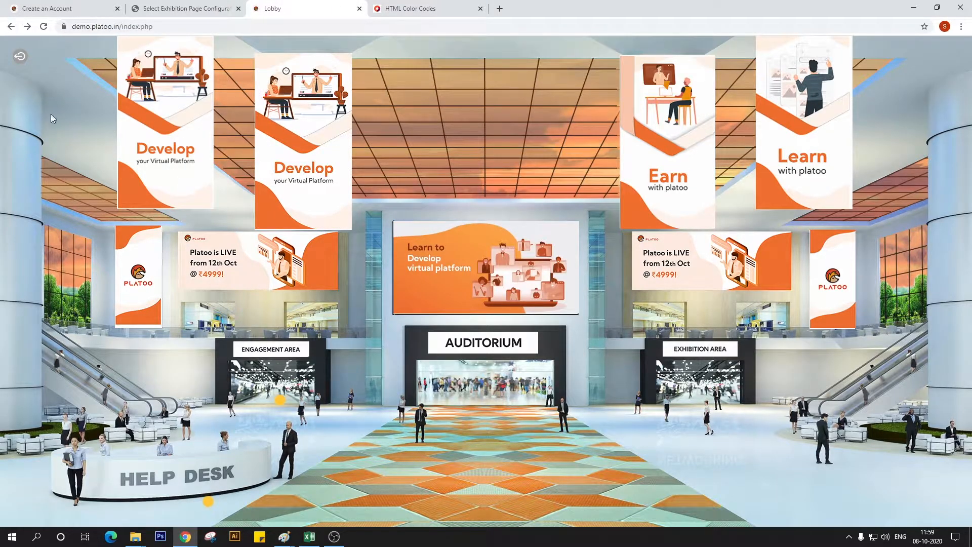
left_click(43, 27)
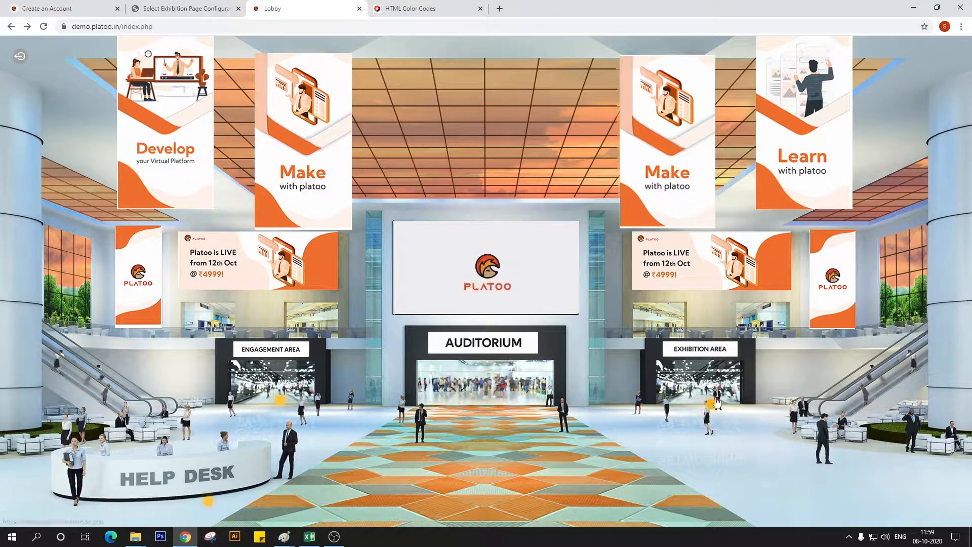
left_click(281, 536)
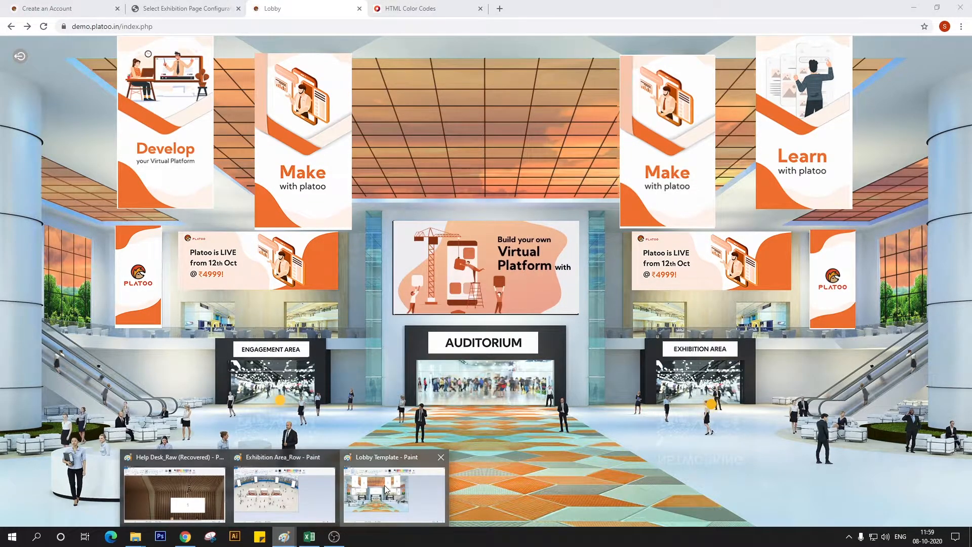
left_click(386, 490)
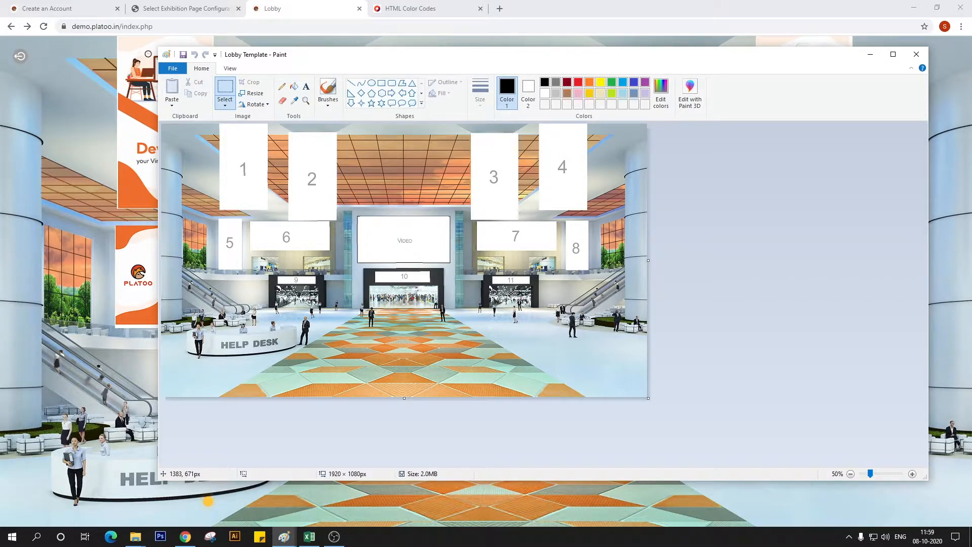
Reopen the Exhibition Zone configuration in the admin panel, set Left to 1383 and Top to 671, and save it
left_click(230, 7)
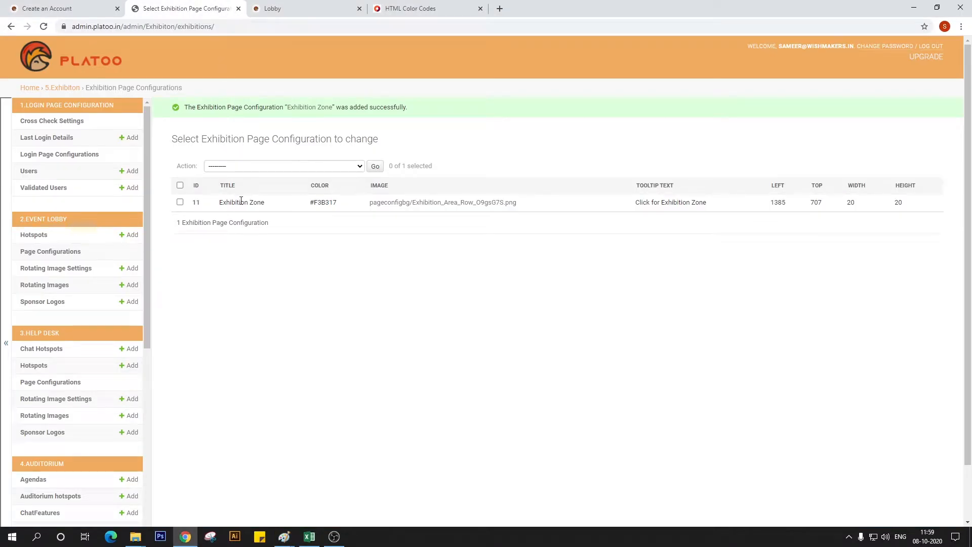
left_click(196, 202)
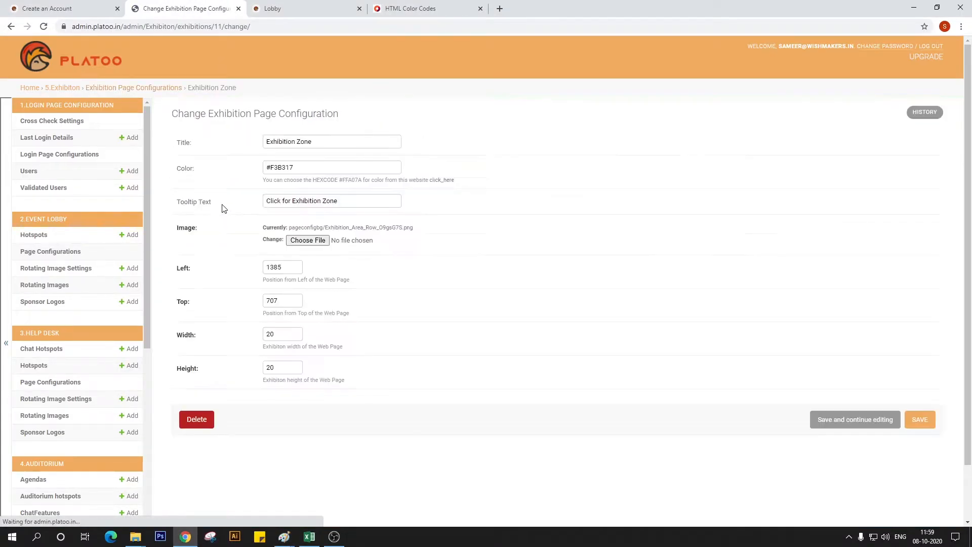
left_click(288, 269)
type("3")
key("Tab")
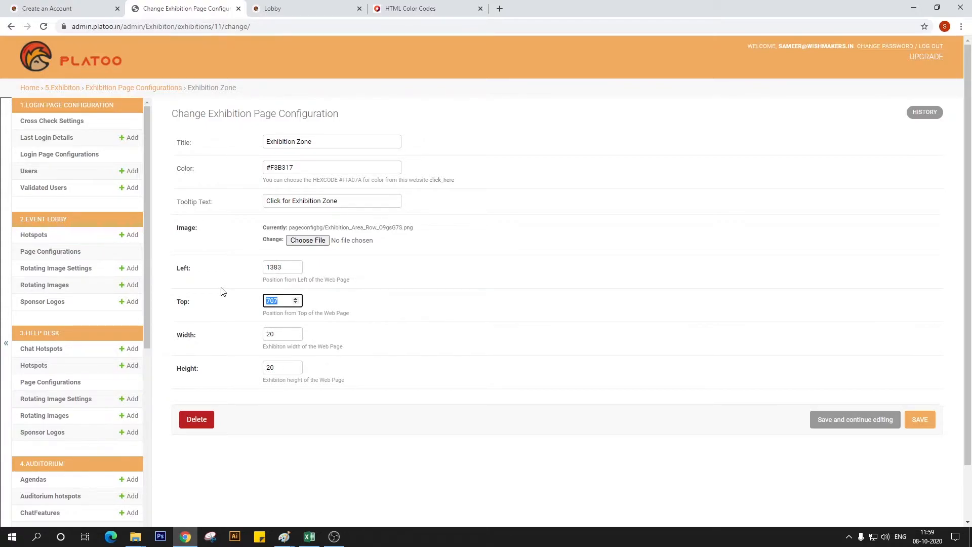
type("671")
left_click(919, 420)
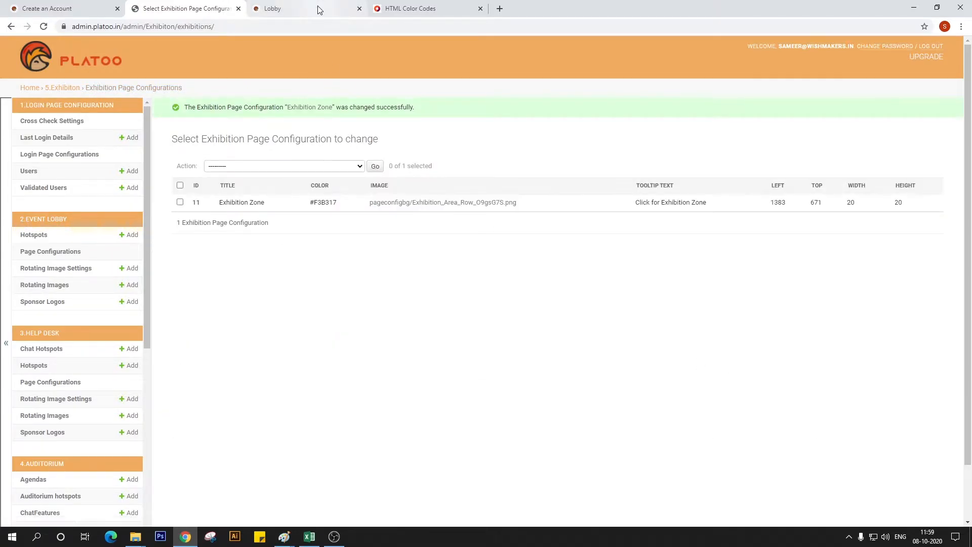
Reload the demo lobby page to check the moved exhibition hotspot and bring up the Lobby Template in Paint
left_click(317, 6)
left_click(39, 32)
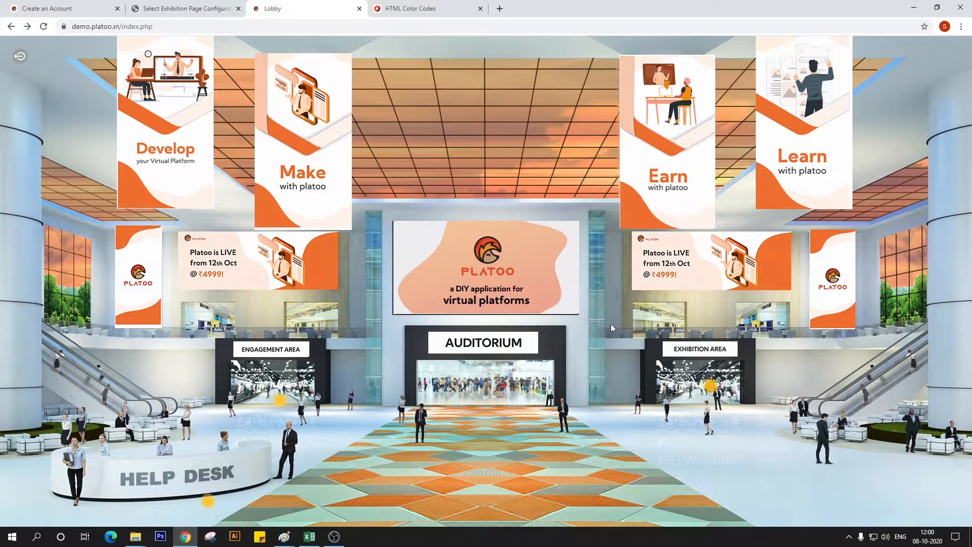
mouse_move(284, 536)
left_click(371, 493)
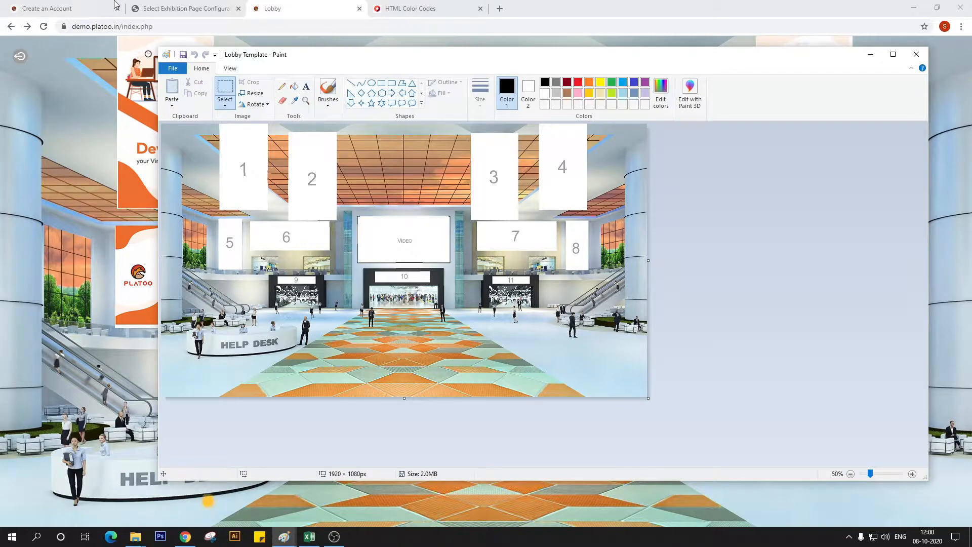
Return to the admin panel and open the Engagement_Zone hotspot from the Event Lobby hotspots for editing
left_click(186, 8)
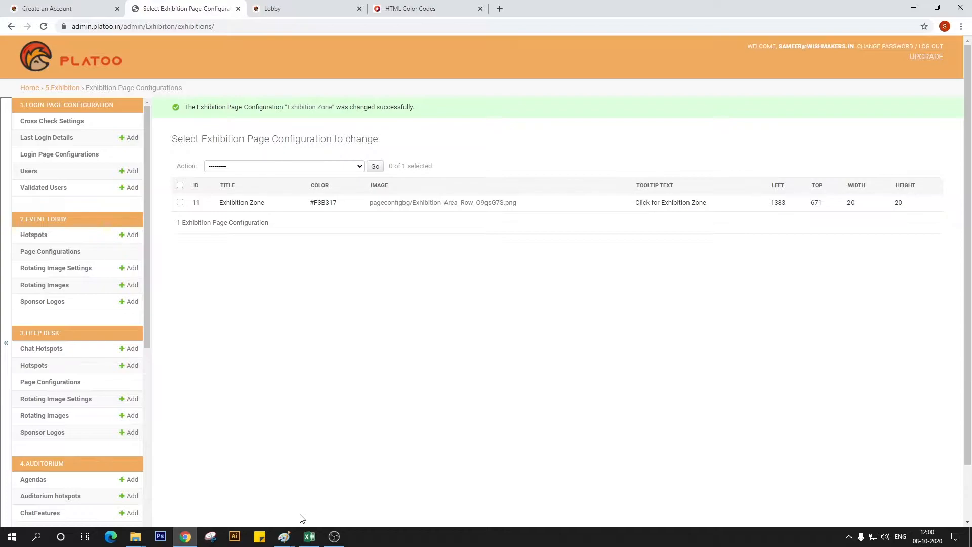
scroll(77, 432, "down", 1)
scroll(77, 431, "up", 1)
left_click(31, 241)
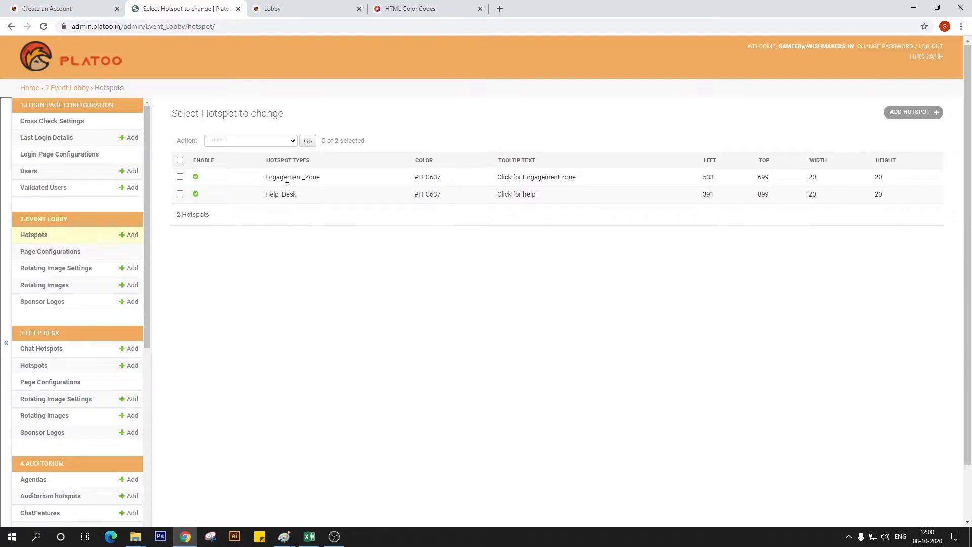
left_click(195, 179)
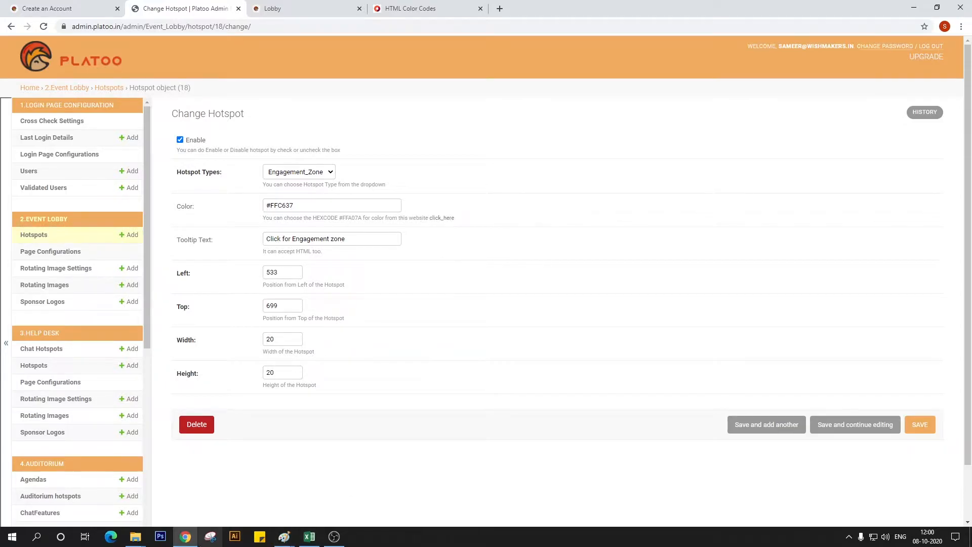
Read the Engagement Area entrance position on the Lobby Template in Paint, set the Engagement_Zone hotspot's Left to 531 and Top to 633, and save
mouse_move(284, 537)
left_click(410, 501)
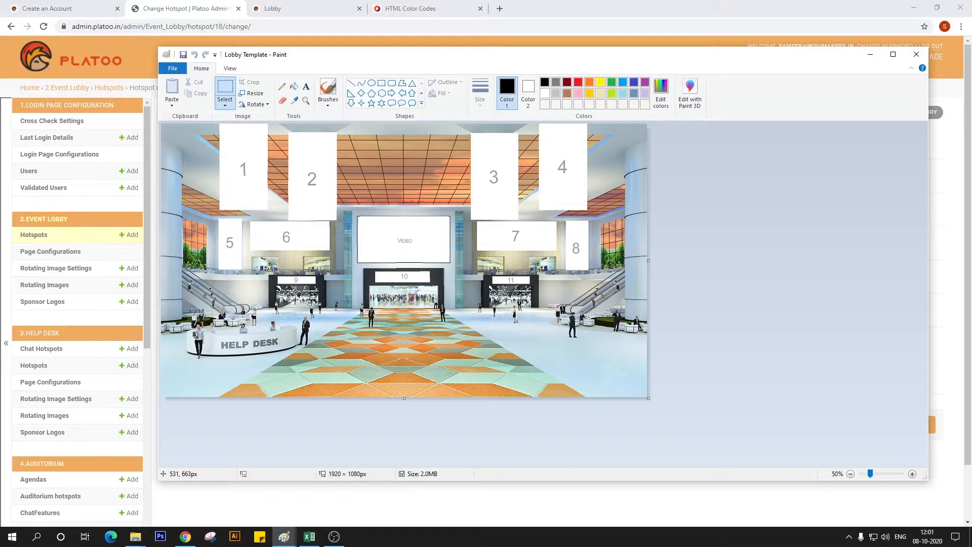
left_click(317, 514)
left_click(279, 272)
key("BackSpace")
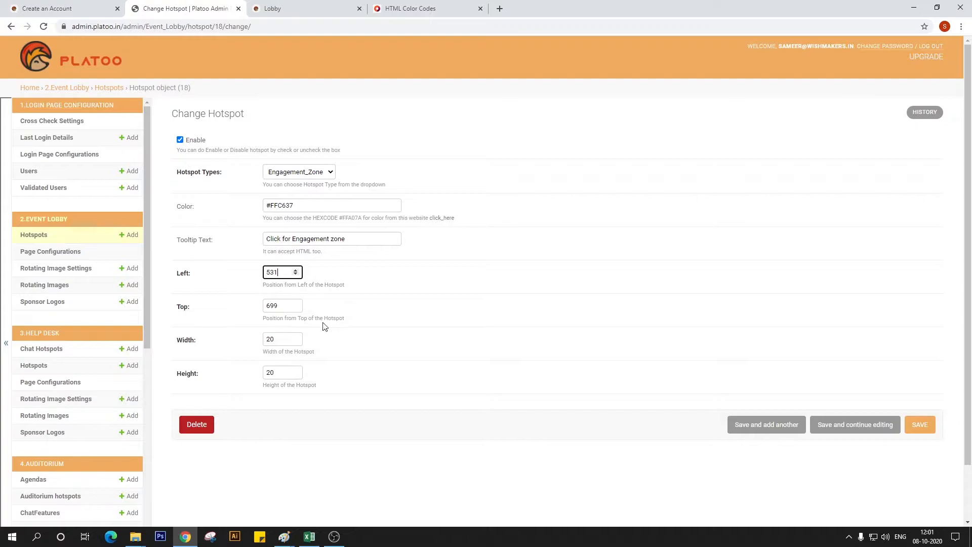
left_click(290, 306)
key("BackSpace")
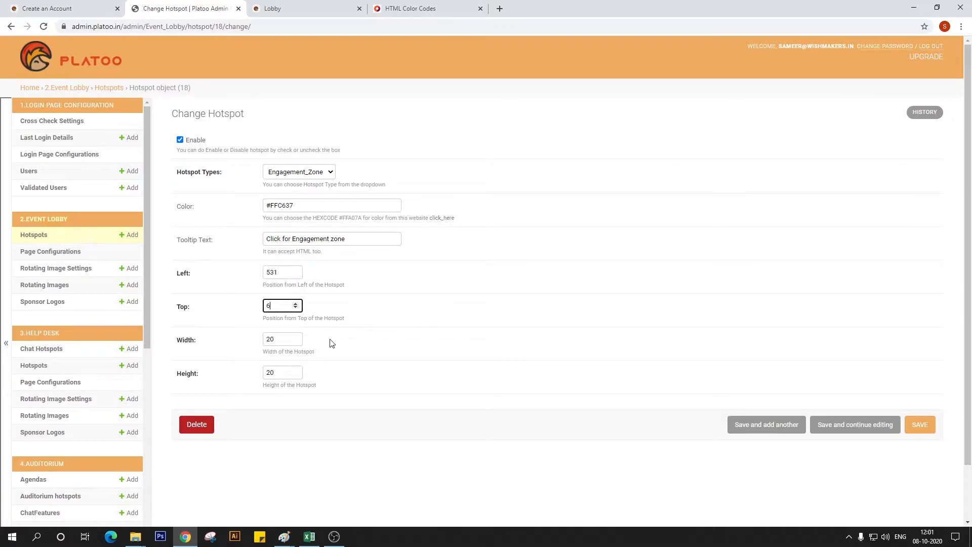
type("33")
left_click(910, 430)
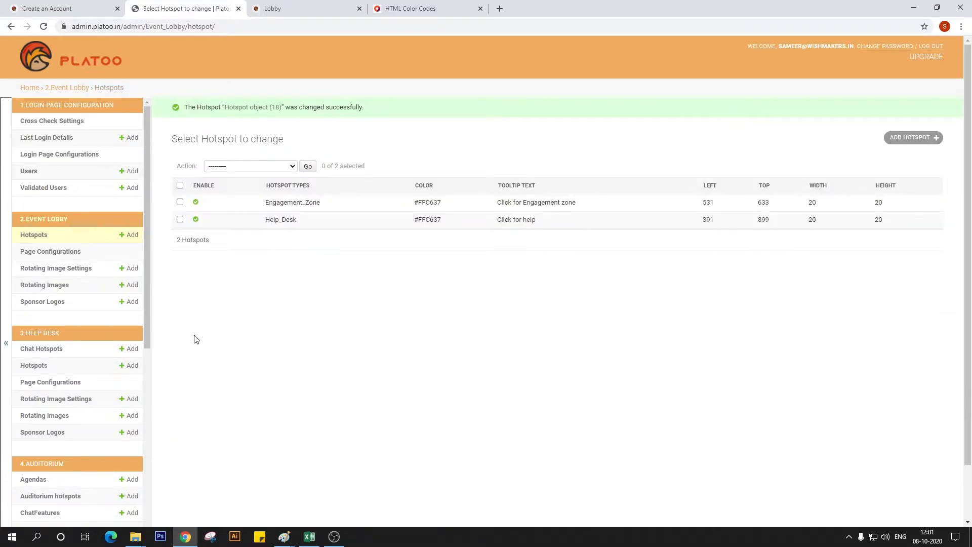
Reload the demo lobby page to check the Engagement Area hotspot and read a lower position for it on the Lobby Template in Paint
left_click(364, 3)
key("F5")
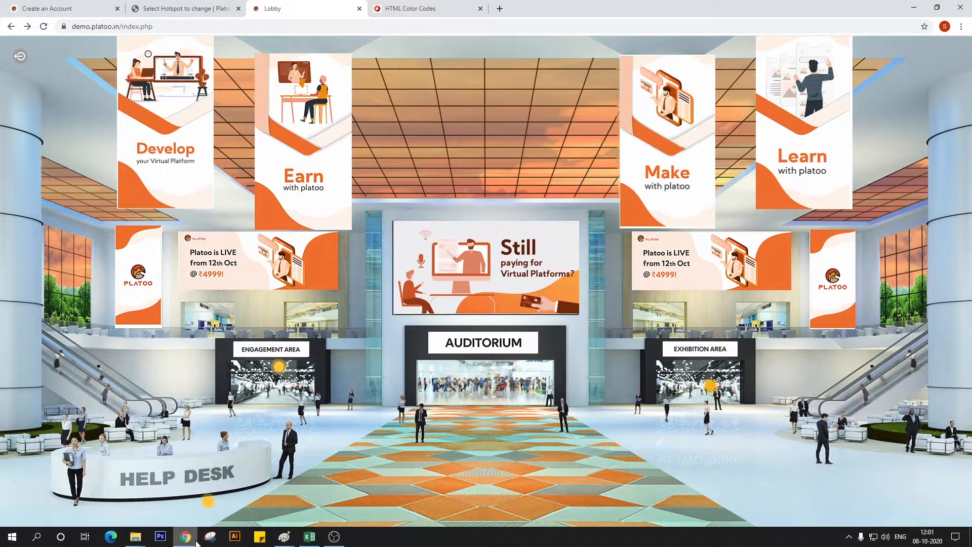
mouse_move(284, 537)
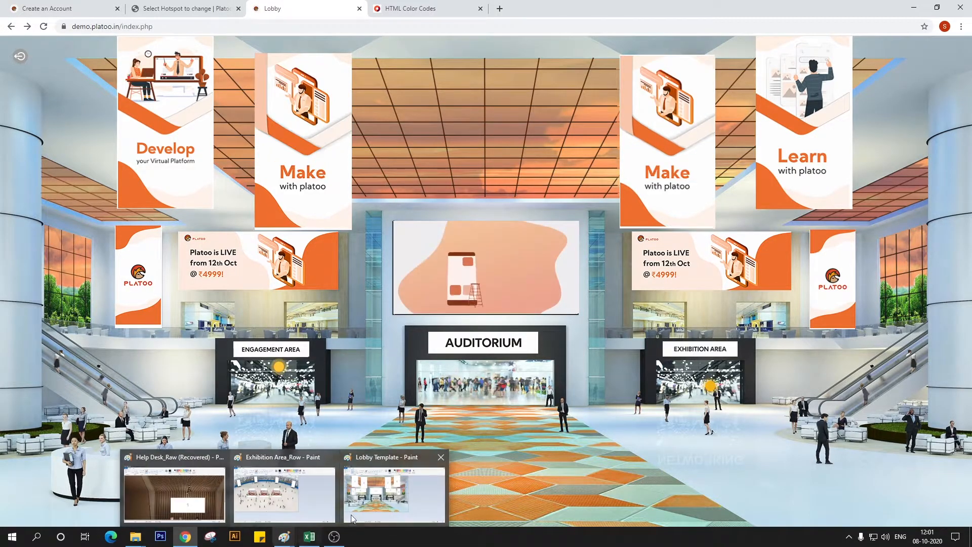
left_click(377, 508)
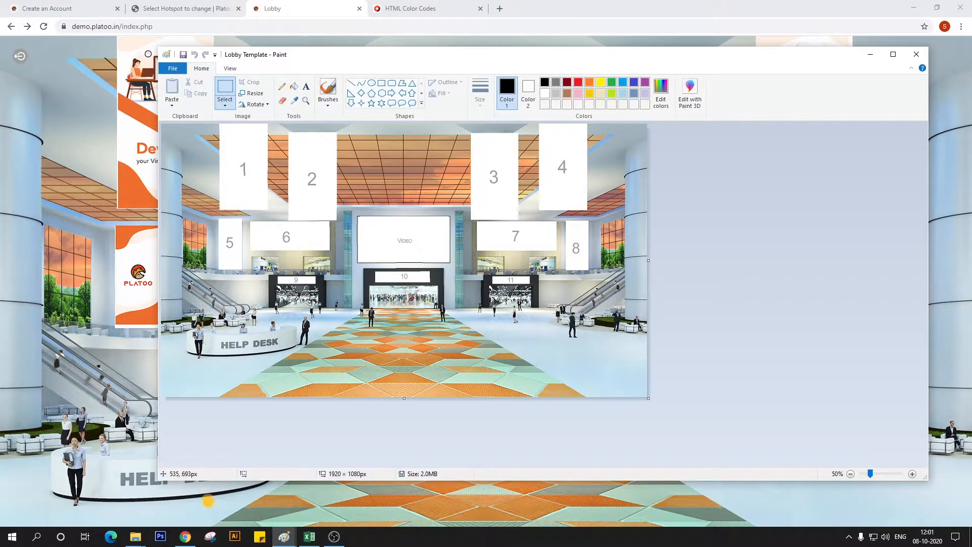
In the admin panel, open the Engagement_Zone hotspot, set its Top to 693, and save
left_click(183, 9)
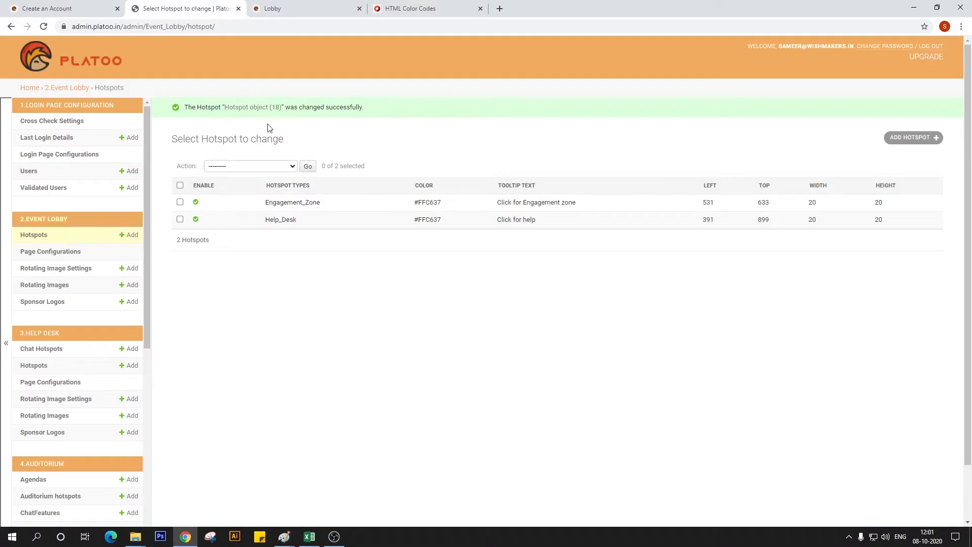
left_click(196, 203)
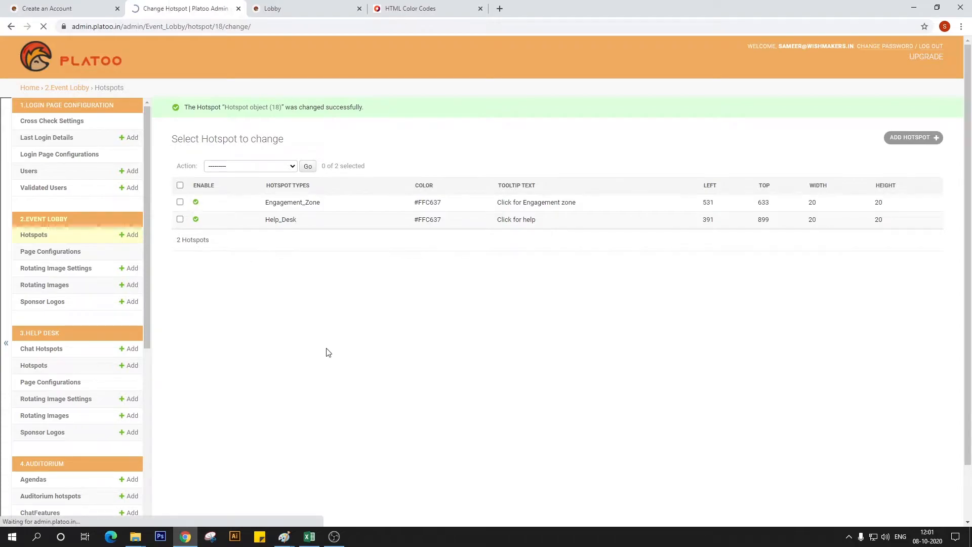
left_click(279, 306)
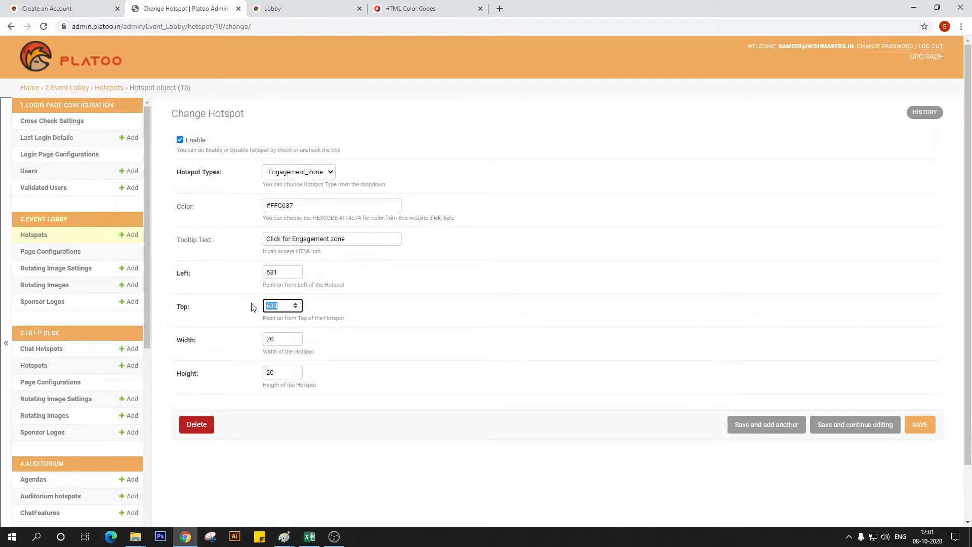
type("693")
left_click(920, 425)
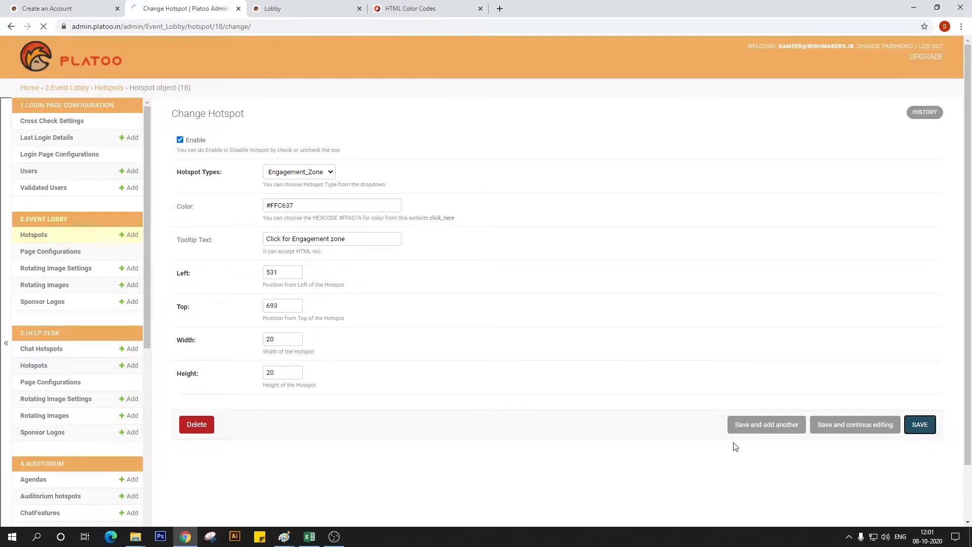
Reload the demo lobby to check the Engagement Area hotspot and read a refined entrance position on the Lobby Template in Paint
left_click(273, 8)
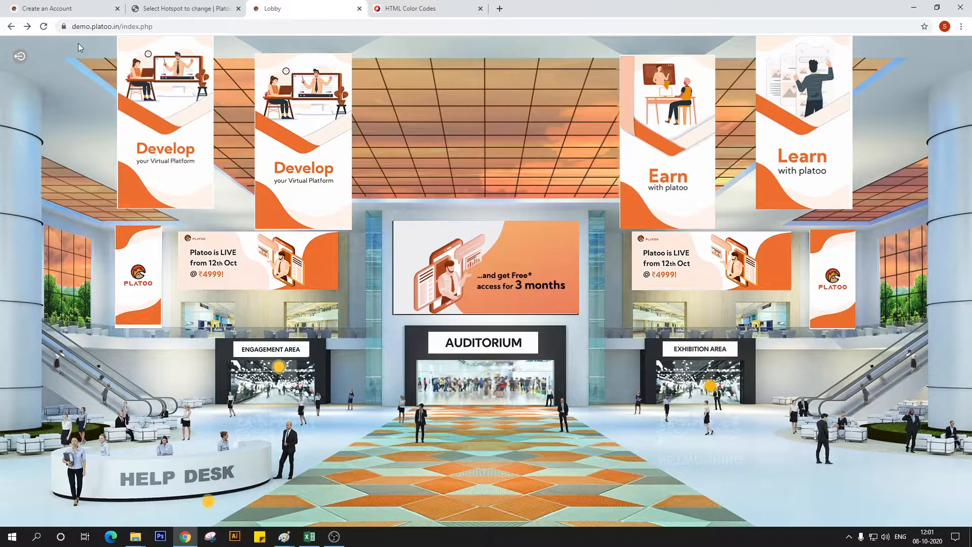
left_click(44, 27)
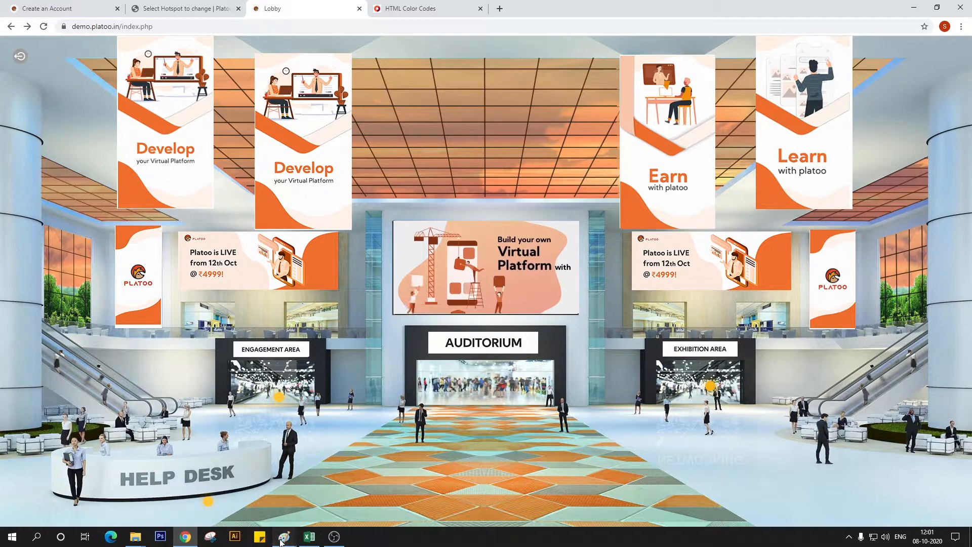
mouse_move(284, 536)
left_click(393, 502)
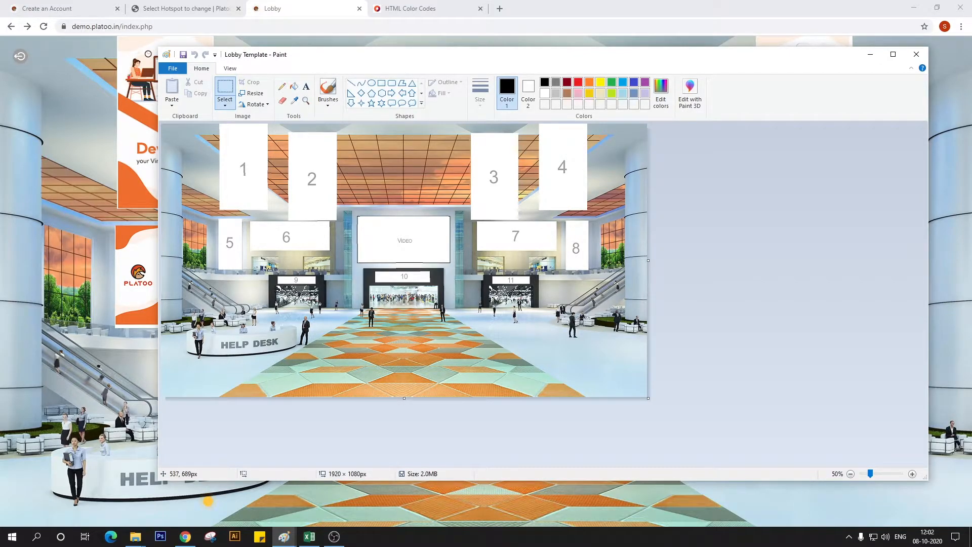
Return to the admin panel, set the Engagement_Zone hotspot's Left to 537 and Top to 689, and save
left_click(181, 5)
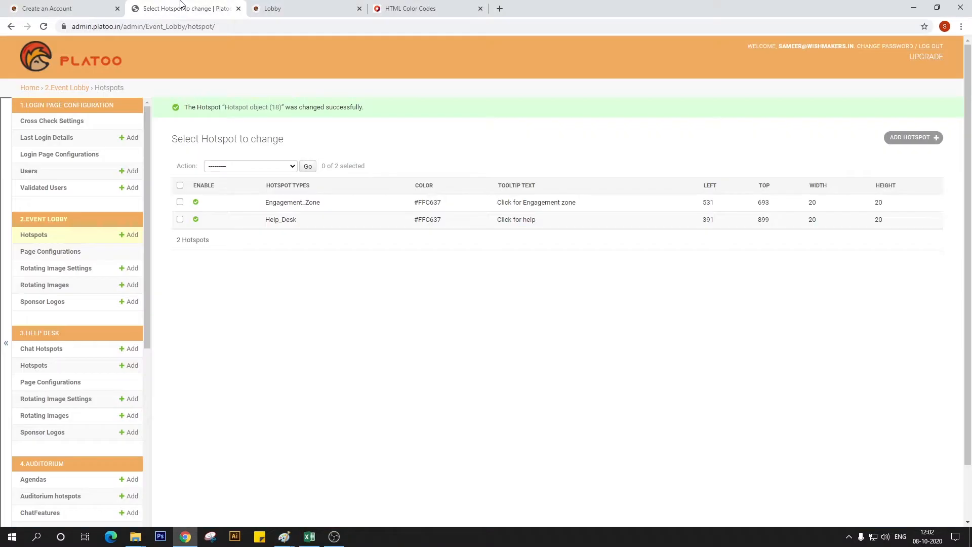
left_click(195, 203)
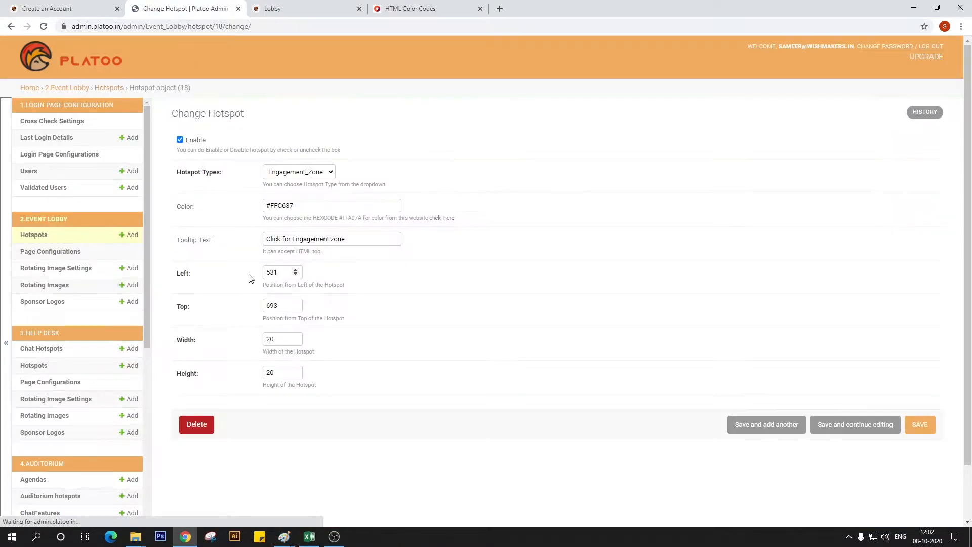
left_click(283, 271)
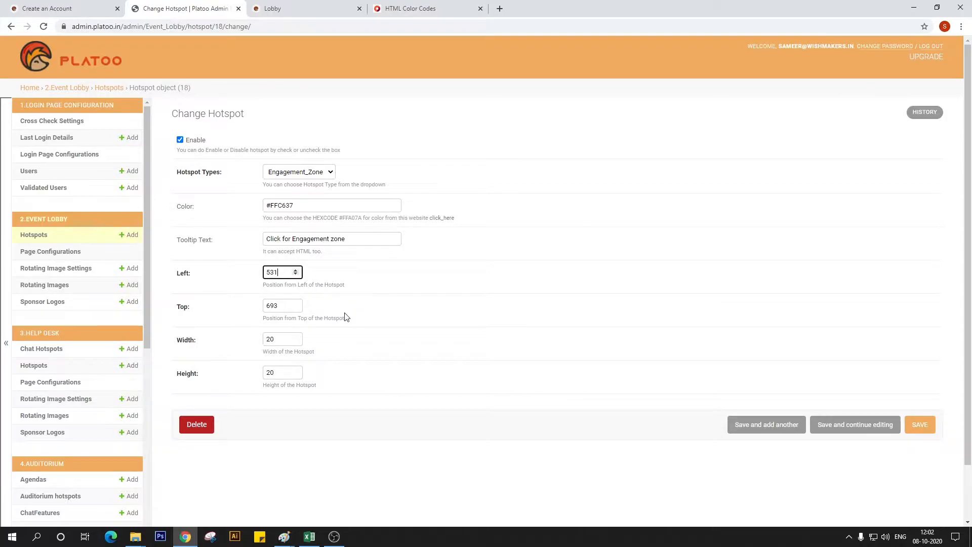
type("7")
left_click(296, 306)
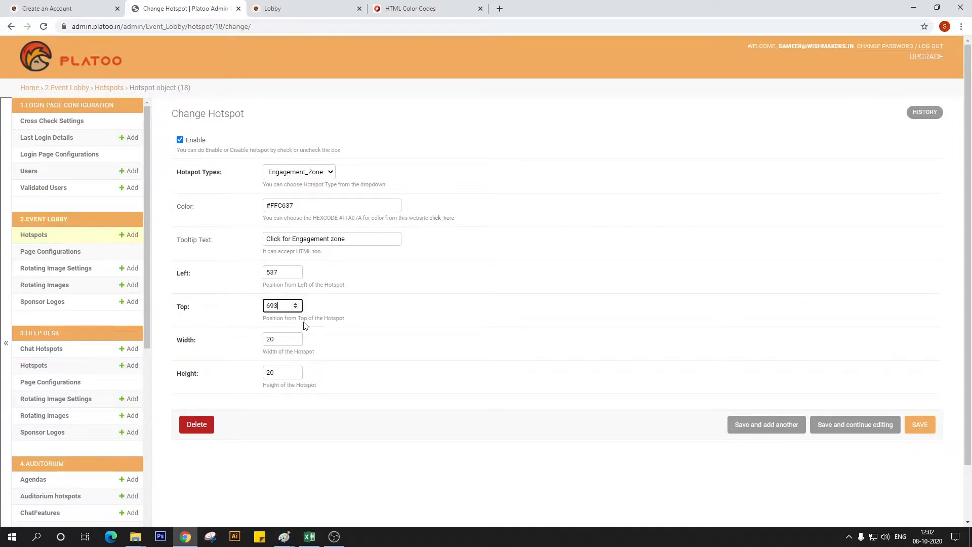
key("BackSpace")
type("89")
left_click(925, 434)
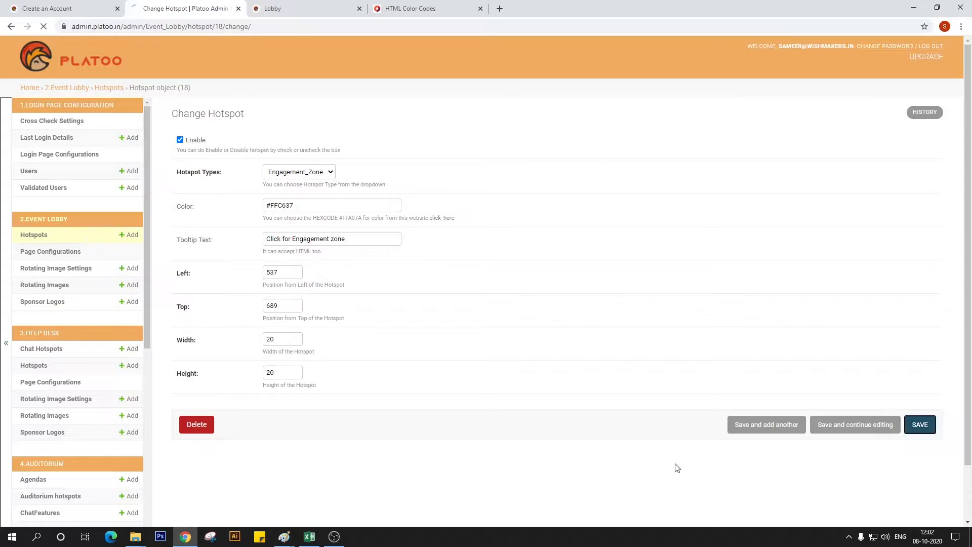
On the Lobby Template in Paint, measure horizontally from the entrance marked 9 to the entrance marked 11, and clear the selection
mouse_move(284, 536)
left_click(367, 487)
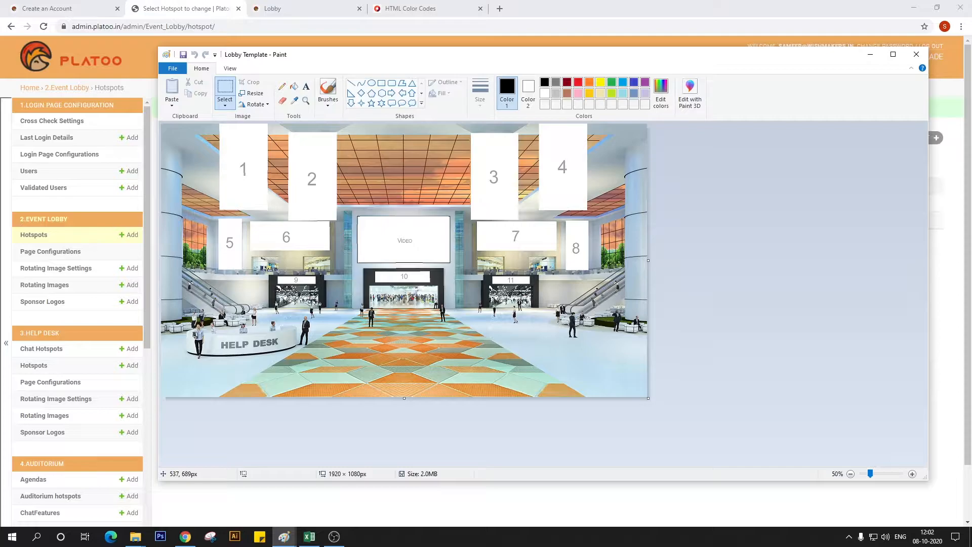
left_click_drag(383, 298, 512, 298)
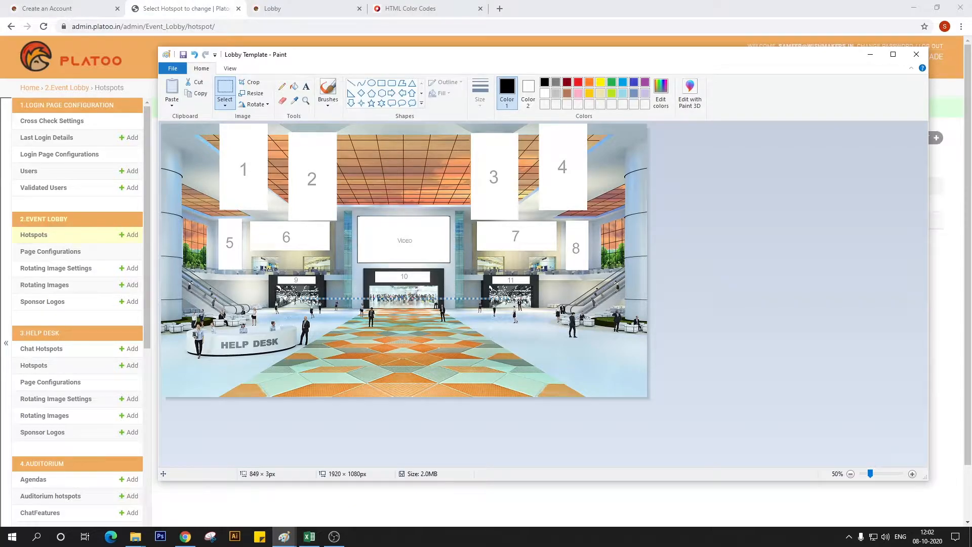
key("Escape")
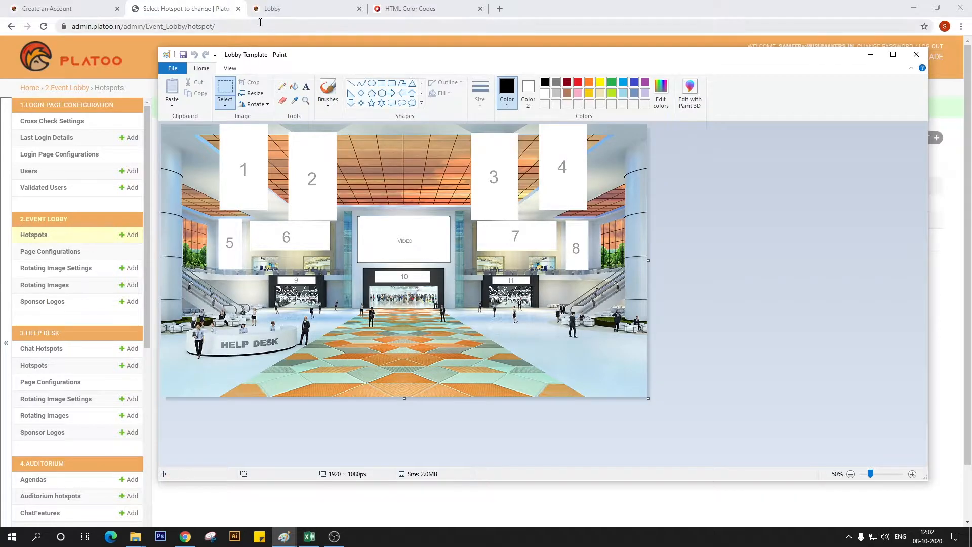
Return to the admin panel and open the Exhibition Zone entry from the Exhibition Page Configurations for editing
left_click(158, 8)
scroll(49, 344, "down", 3)
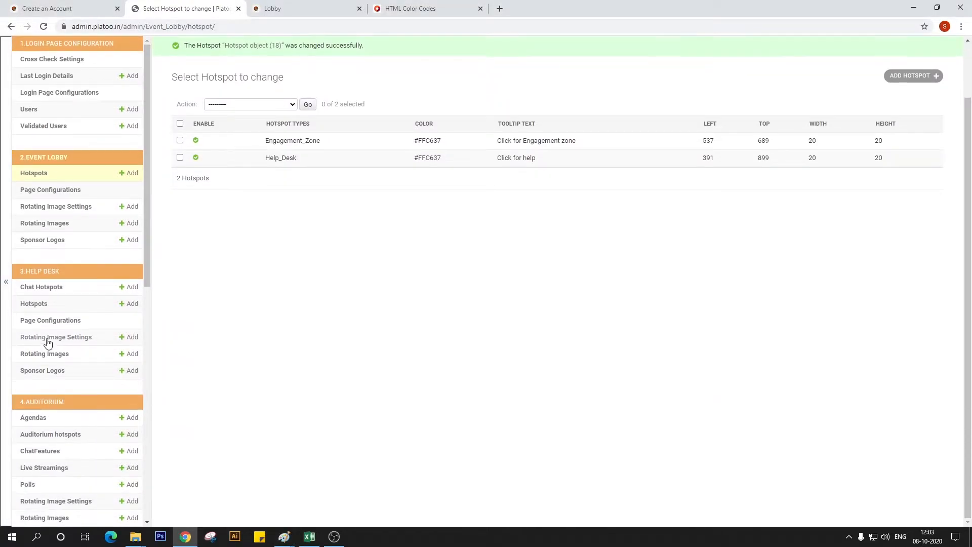
scroll(47, 340, "down", 2)
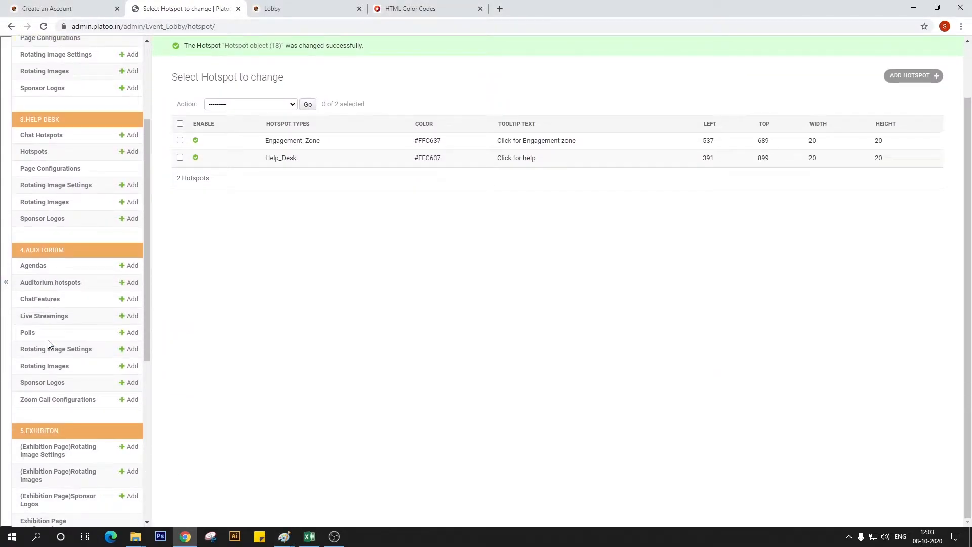
scroll(60, 300, "down", 4)
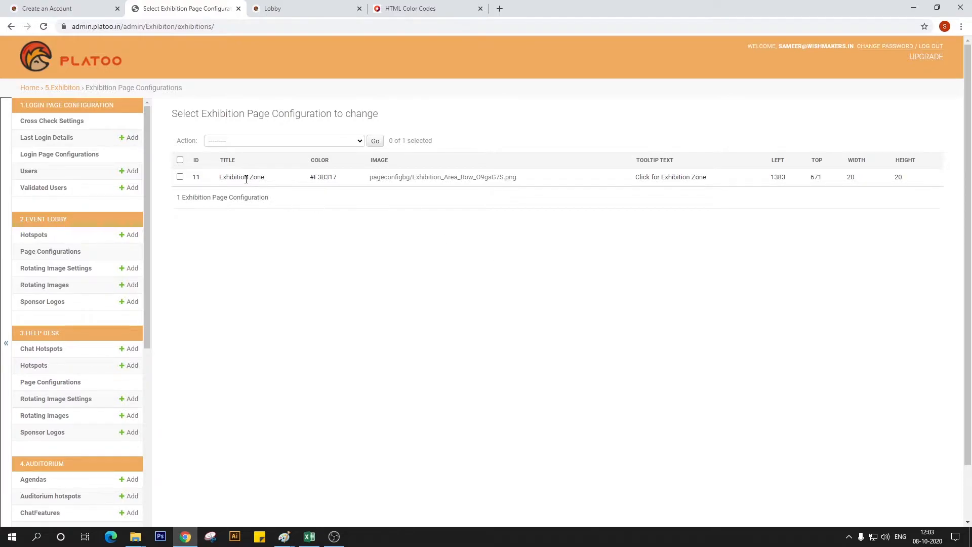
left_click(197, 178)
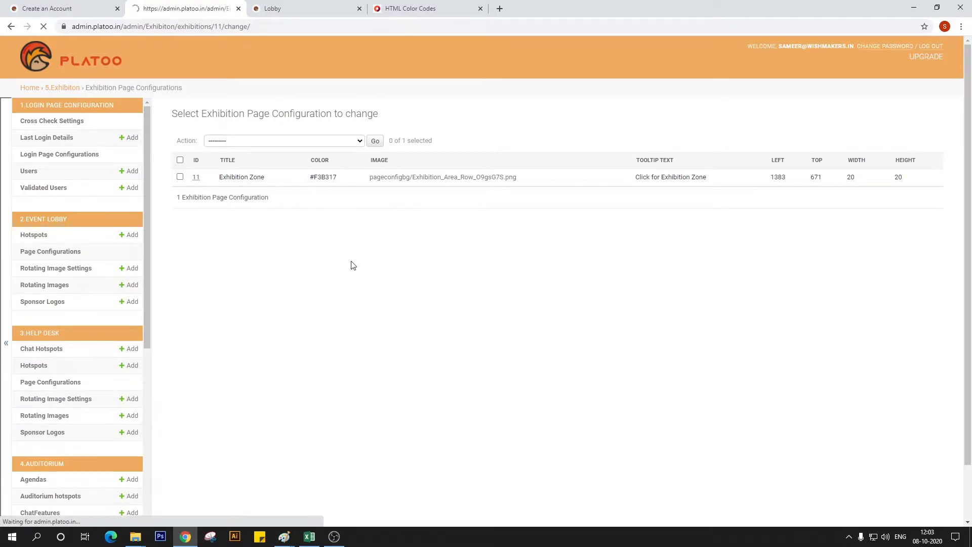
Set the Exhibition Zone hotspot's Left to 1385 and Top to 691, and save
left_click(286, 269)
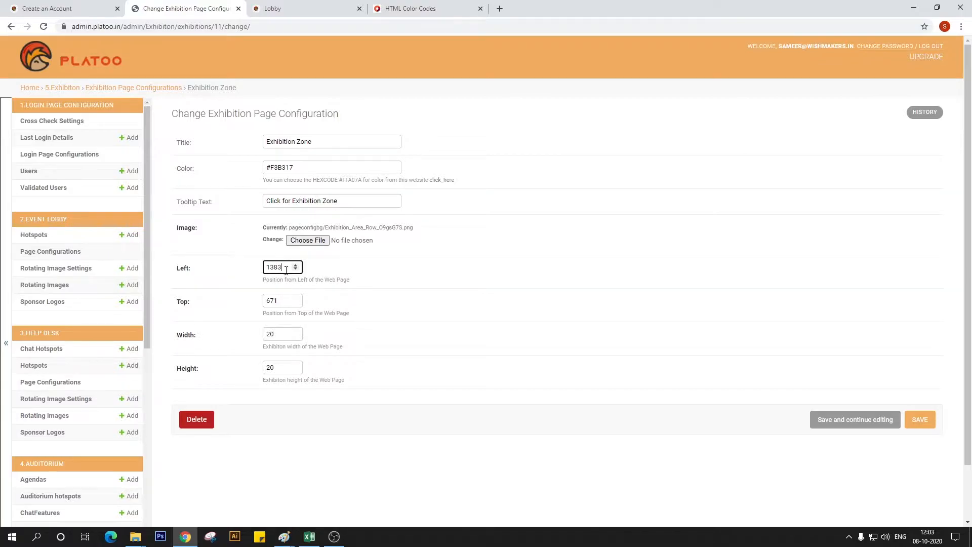
key("BackSpace")
left_click(298, 303)
key("BackSpace")
key("BackSpace")
type("91")
left_click(916, 423)
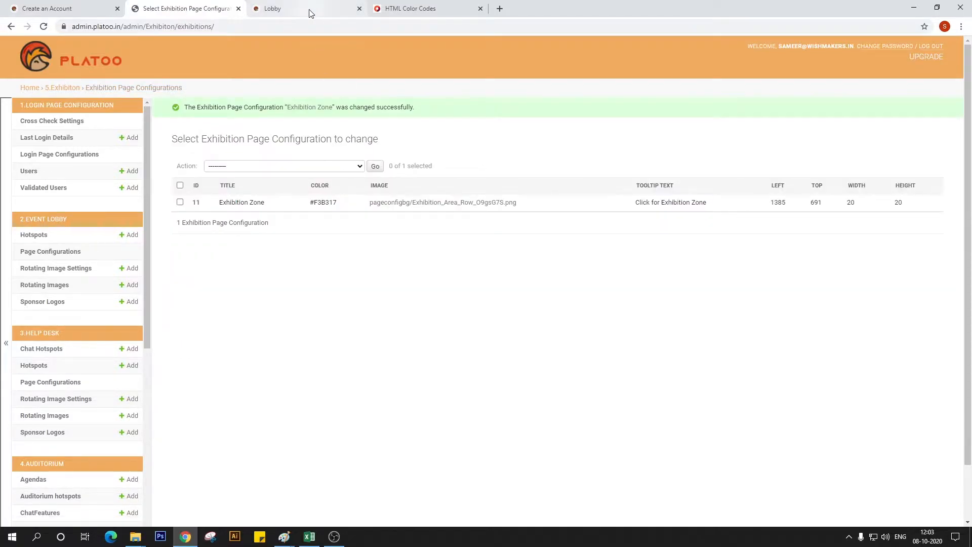
Reload the demo lobby to check both entrance hotspots, consult the Lobby Template in Paint, and return to the browser
left_click(310, 14)
left_click(43, 26)
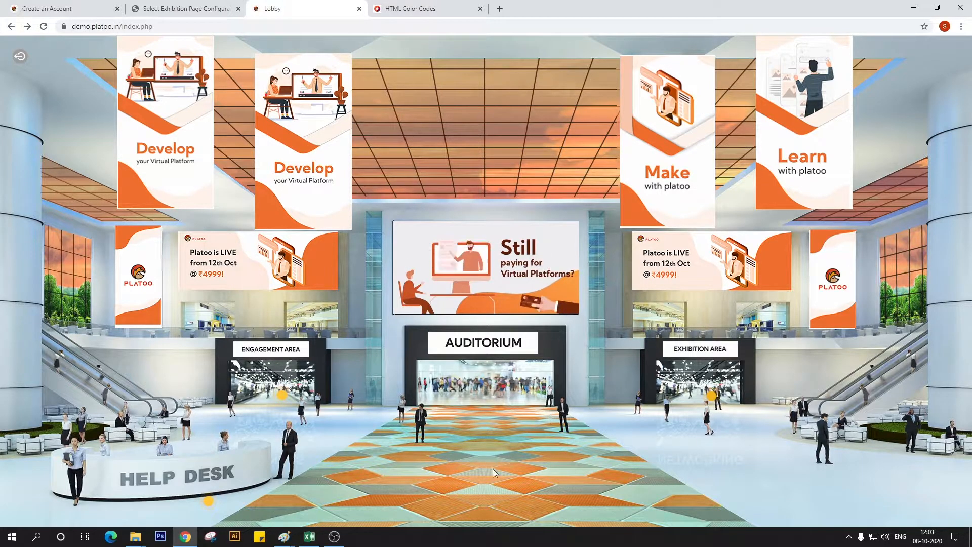
mouse_move(284, 536)
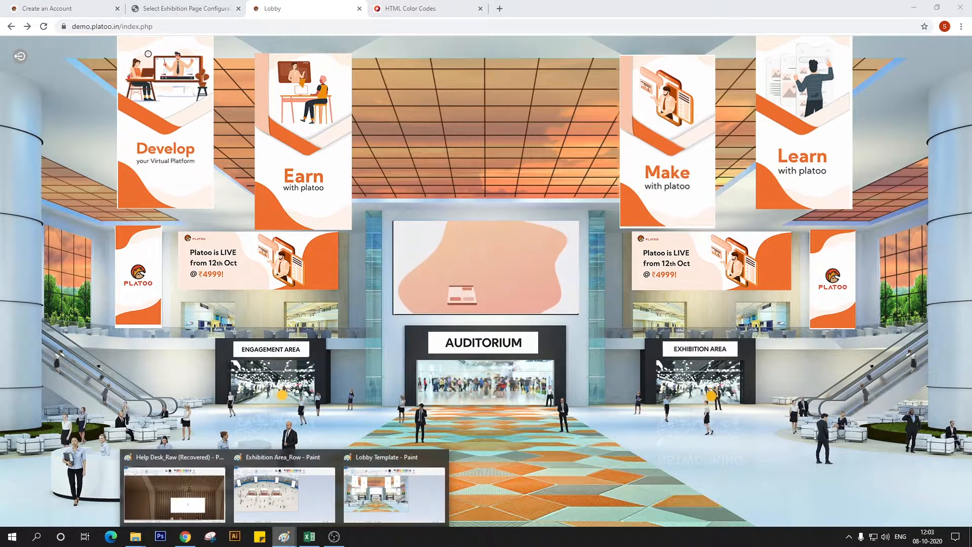
left_click(388, 490)
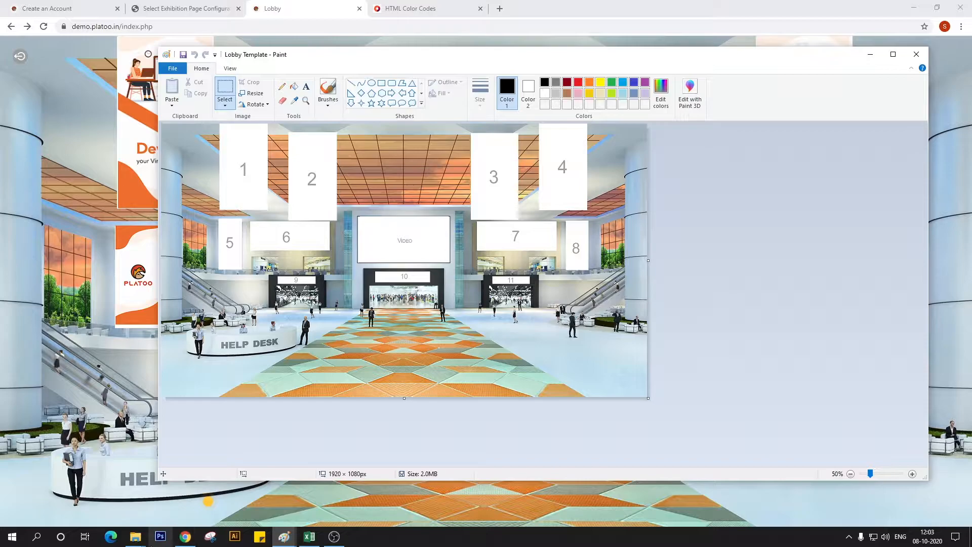
left_click(190, 540)
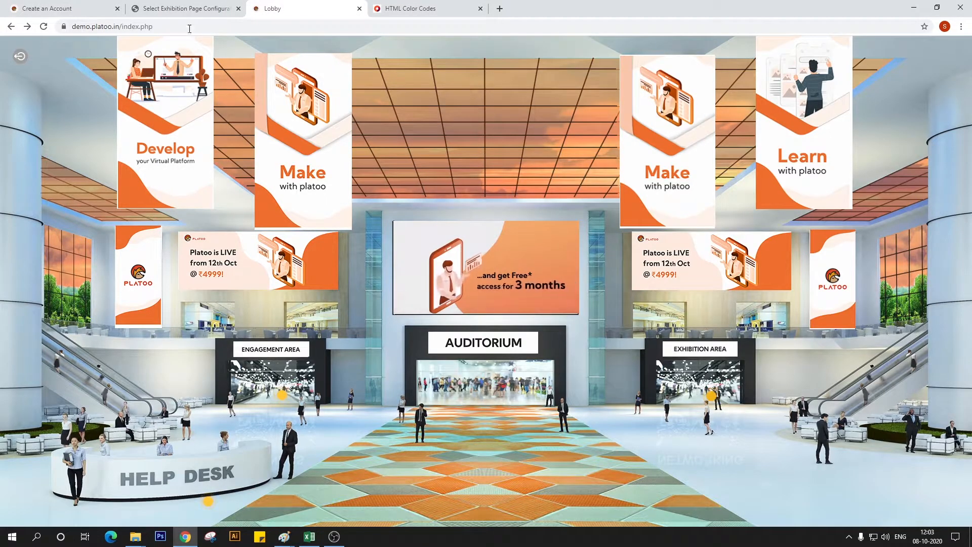
Reopen the Exhibition Zone page configuration in the admin panel to review its settings and save it again
left_click(208, 9)
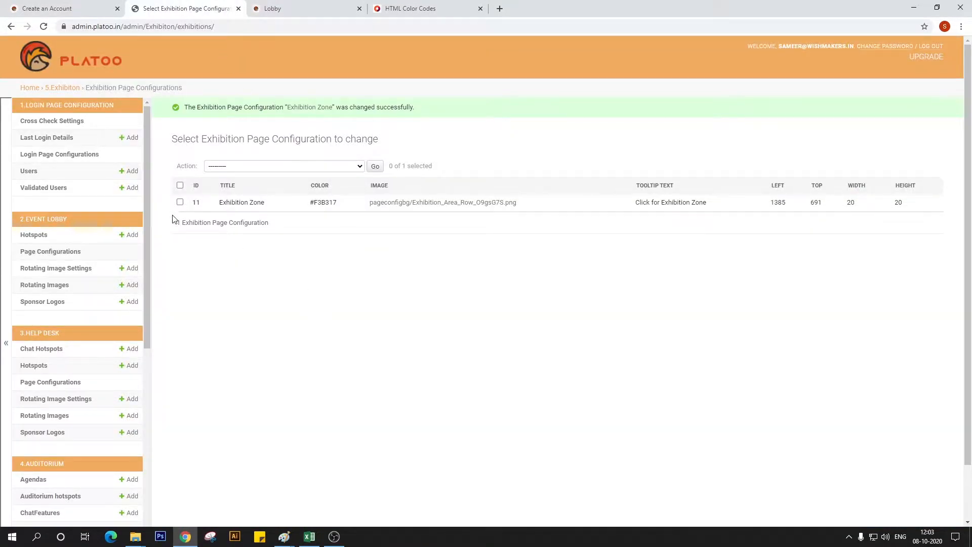
left_click(196, 208)
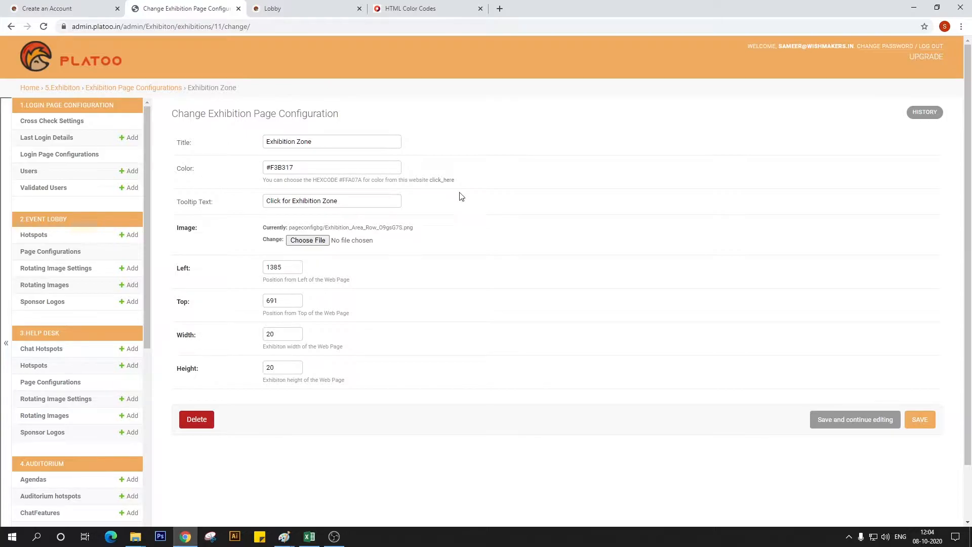
left_click(920, 419)
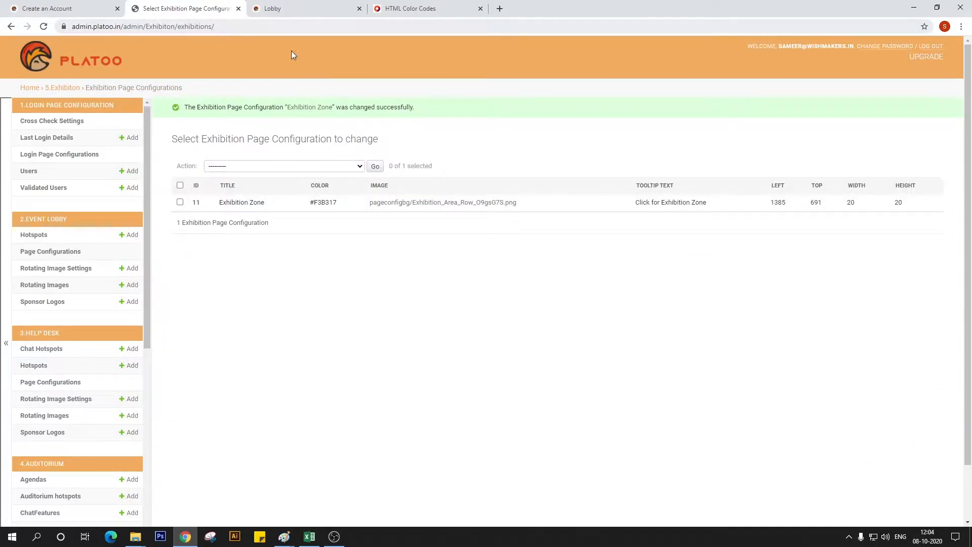
Enter the Exhibition Zone through its hotspot in the demo lobby and inspect the exhibition hall page
key("ctrl+Tab")
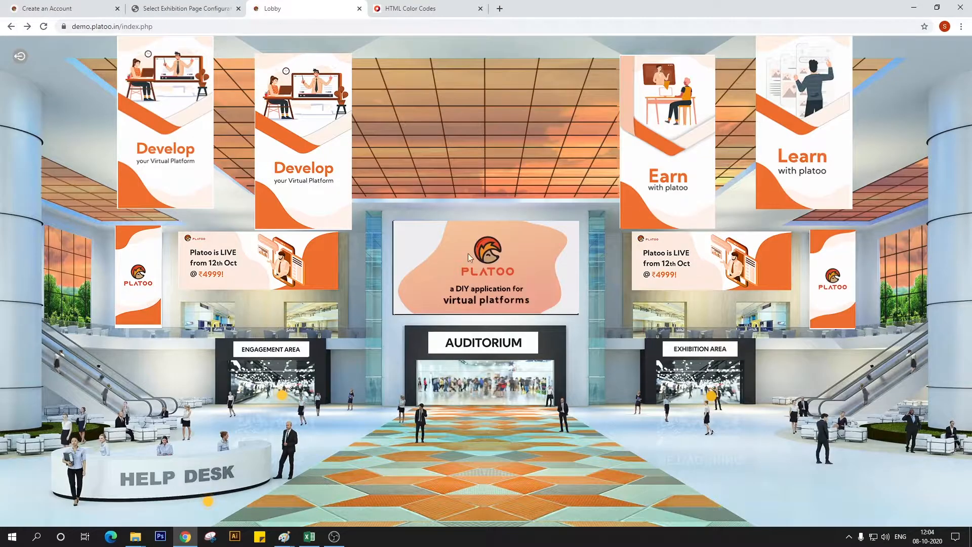
left_click(713, 399)
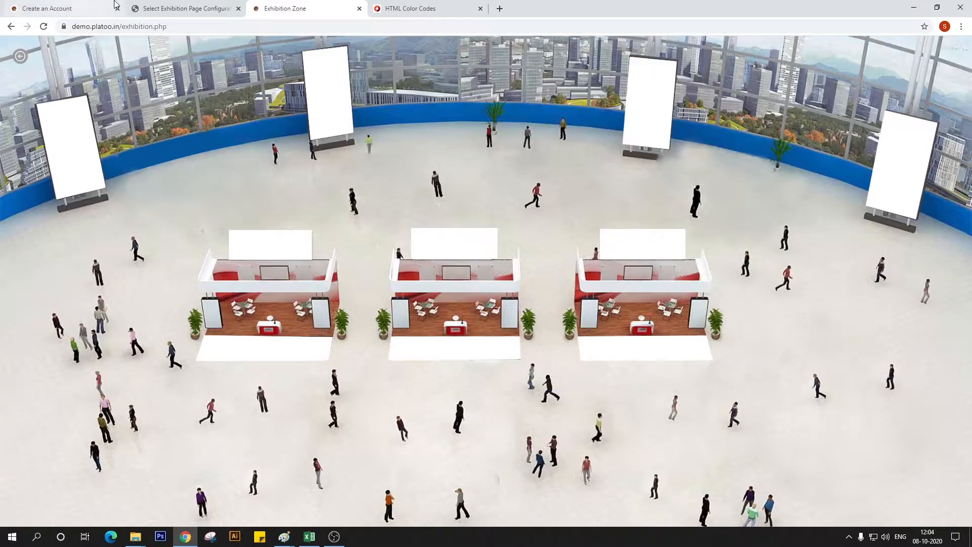
left_click(172, 7)
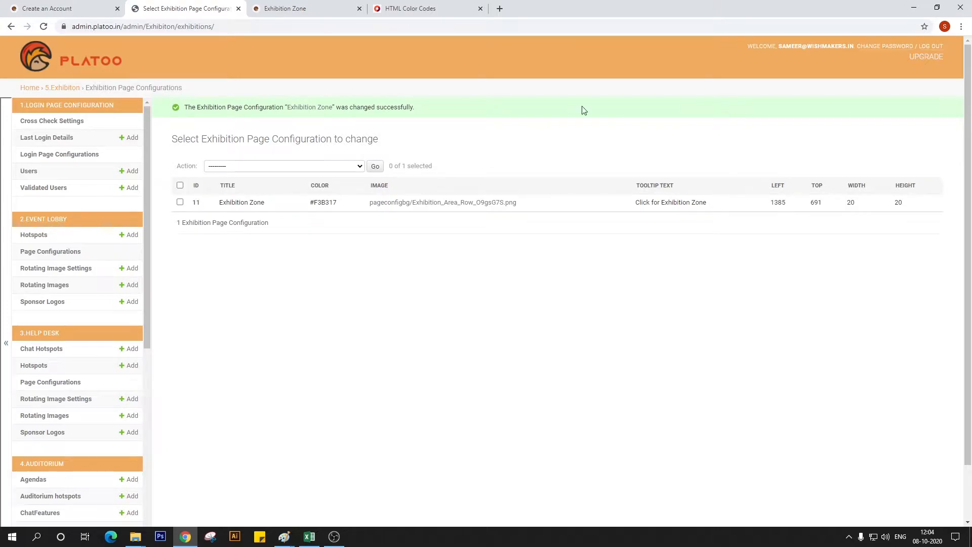
left_click(305, 6)
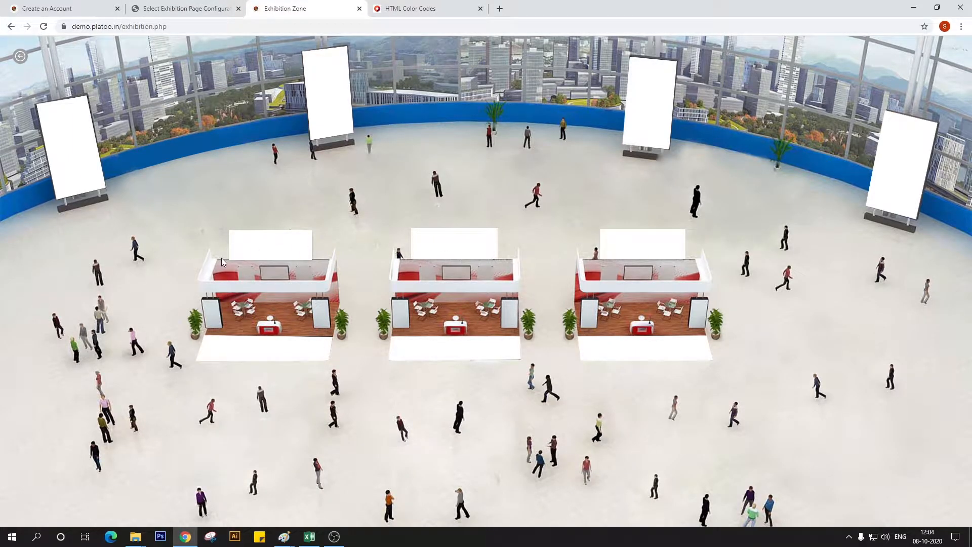
Return to the admin panel and start a new (Exhibition Page)Sponsor Logo entry under the Exhibition section
left_click(190, 6)
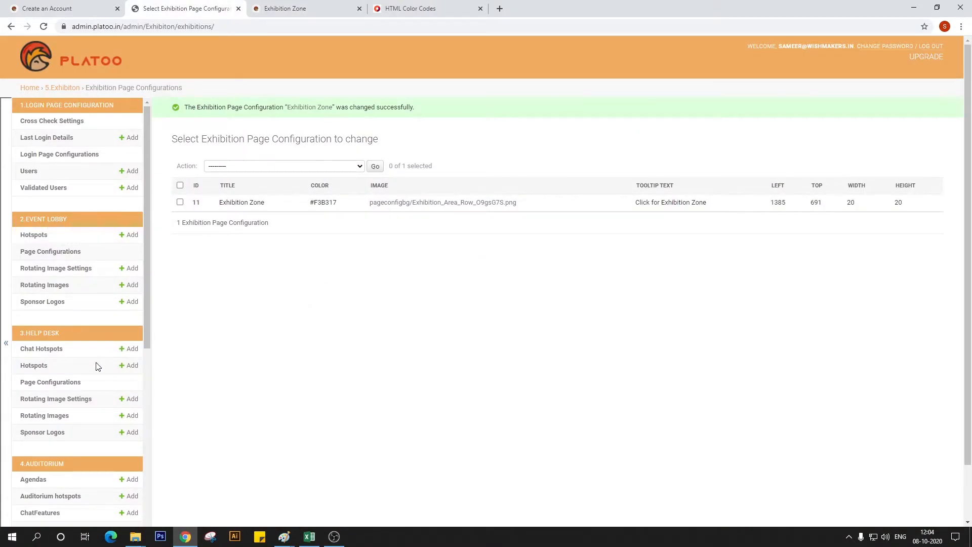
scroll(98, 366, "down", 1)
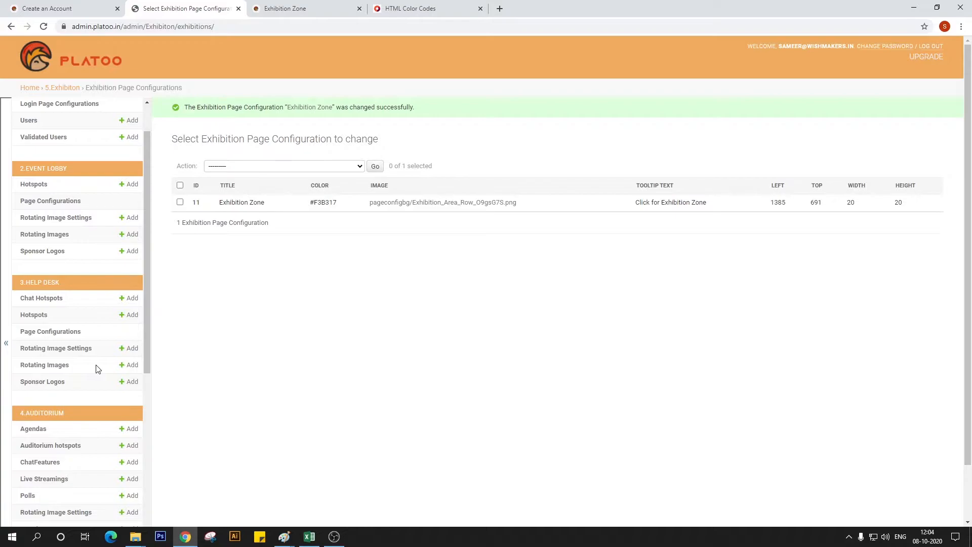
scroll(98, 368, "down", 1)
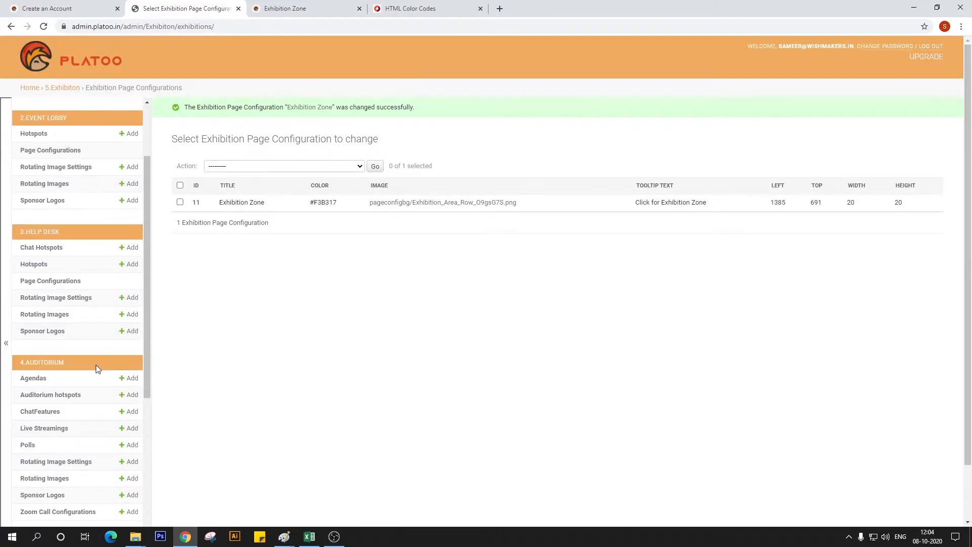
scroll(96, 366, "down", 1)
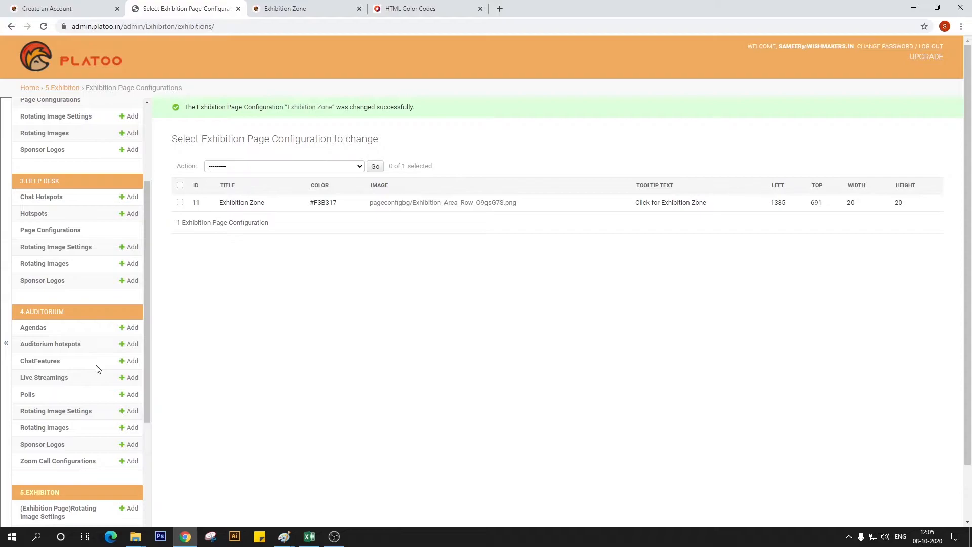
scroll(98, 369, "down", 2)
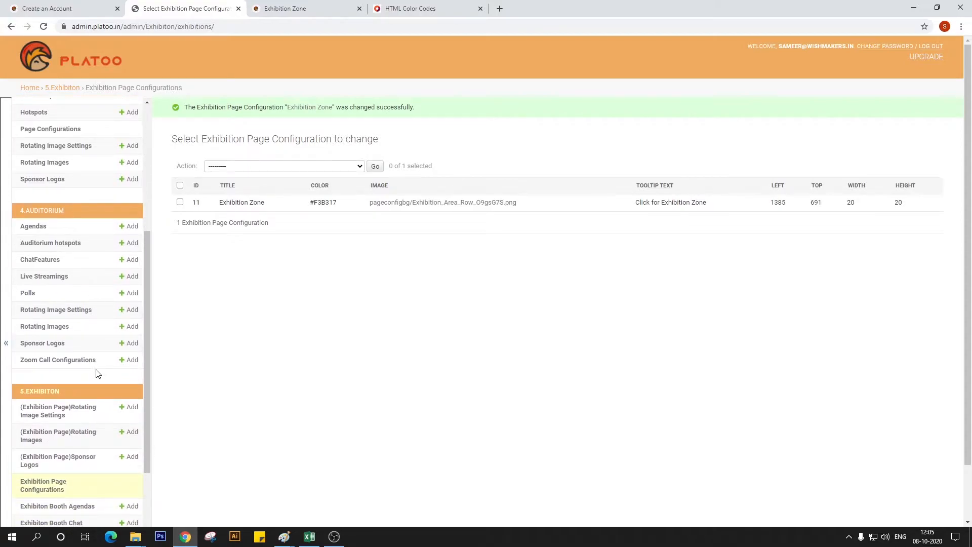
scroll(98, 373, "down", 2)
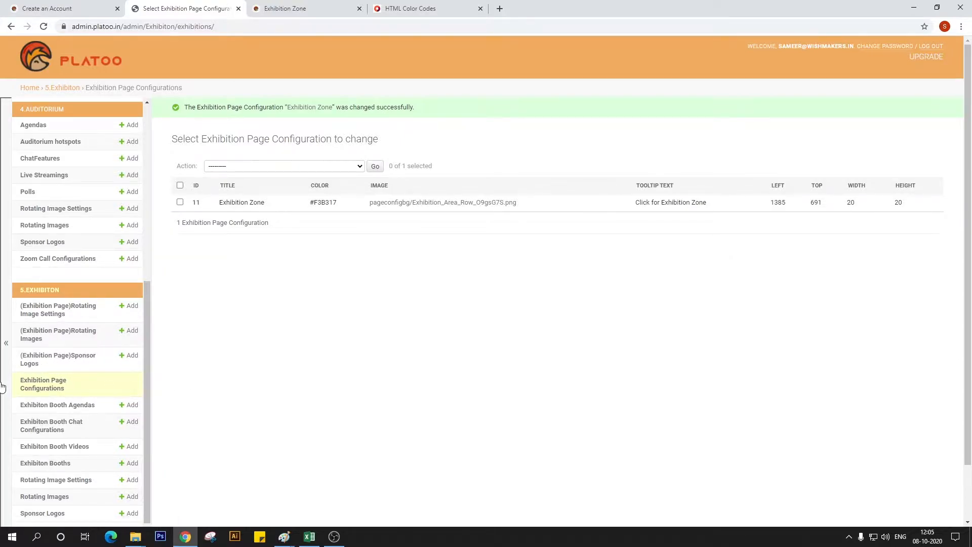
left_click(69, 362)
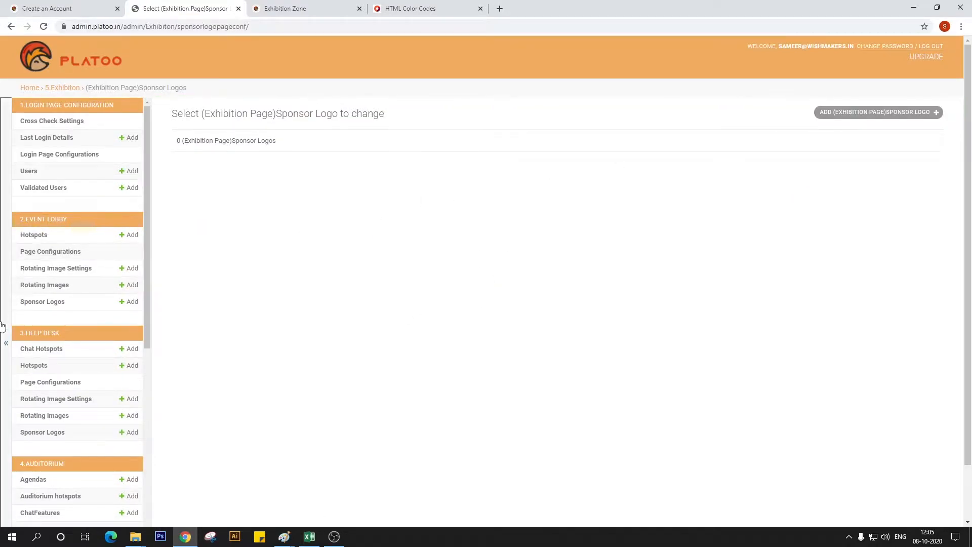
left_click(886, 120)
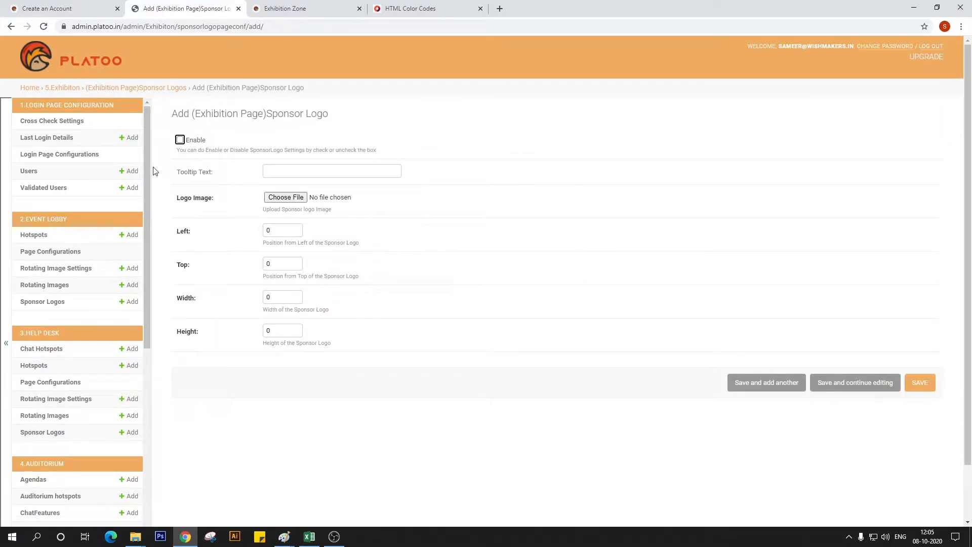
Enable the new exhibition sponsor logo and set its tooltip text to "Banner 1"
left_click(180, 139)
left_click(304, 168)
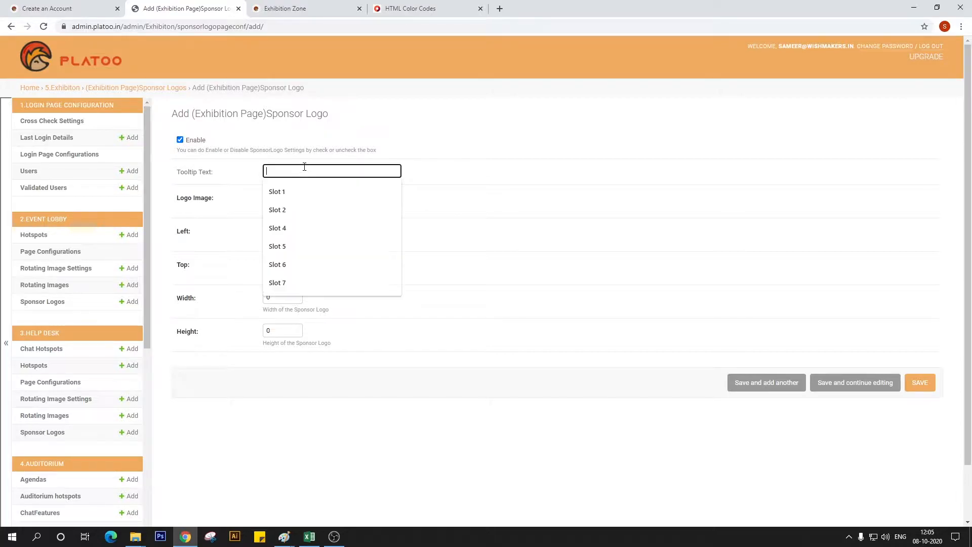
type("Banner 1")
right_click(471, 233)
Choose Pannel 01 from the Working File_Exhibition area folder as the sponsor logo image
left_click(326, 194)
left_click(284, 198)
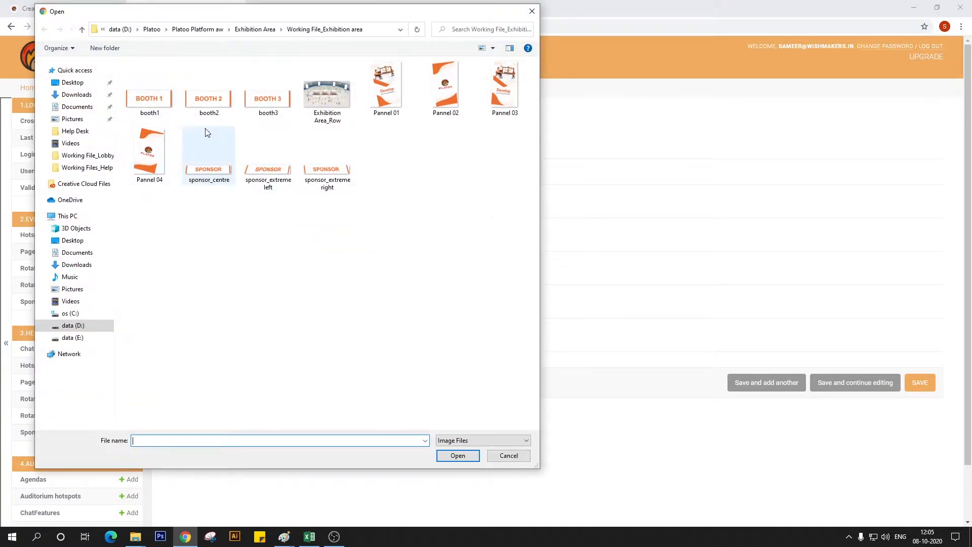
left_click(397, 104)
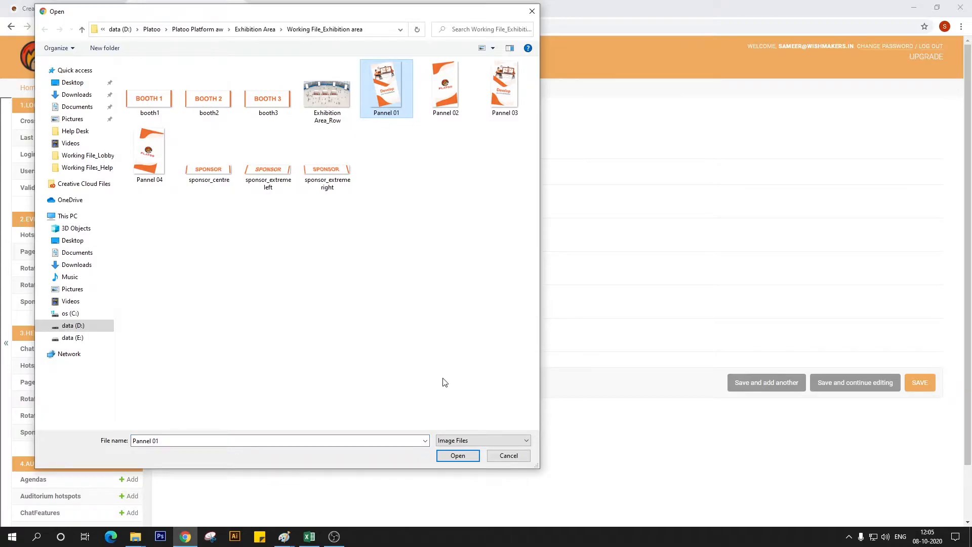
left_click(446, 458)
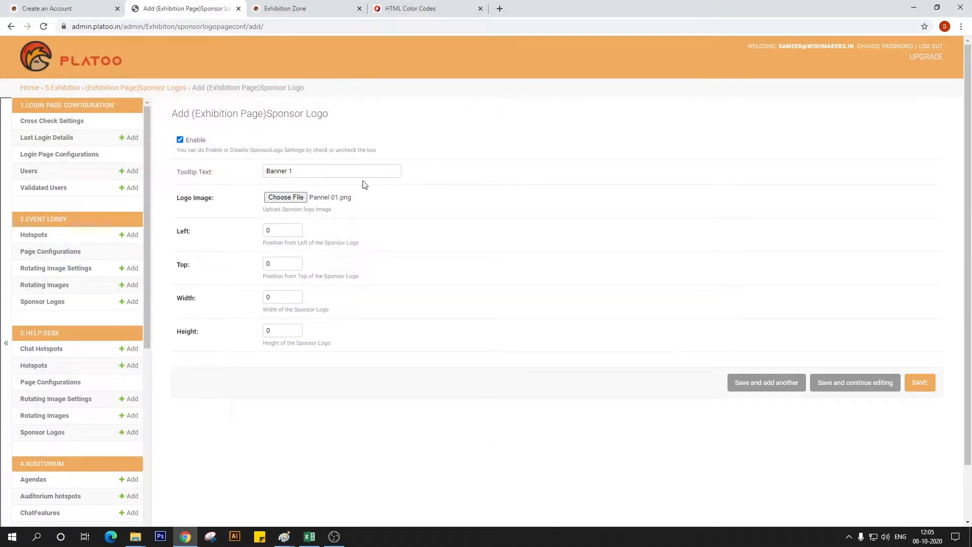
left_click(286, 200)
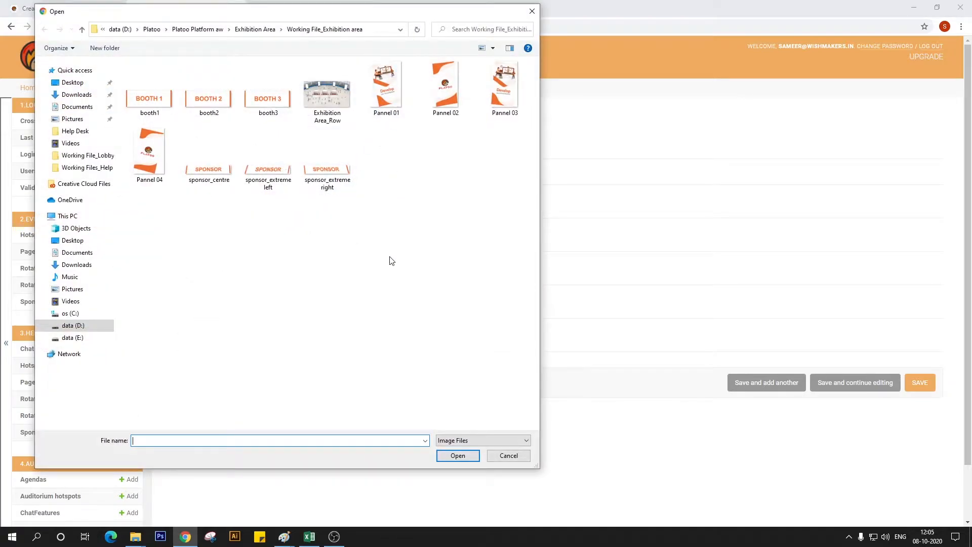
left_click(384, 89)
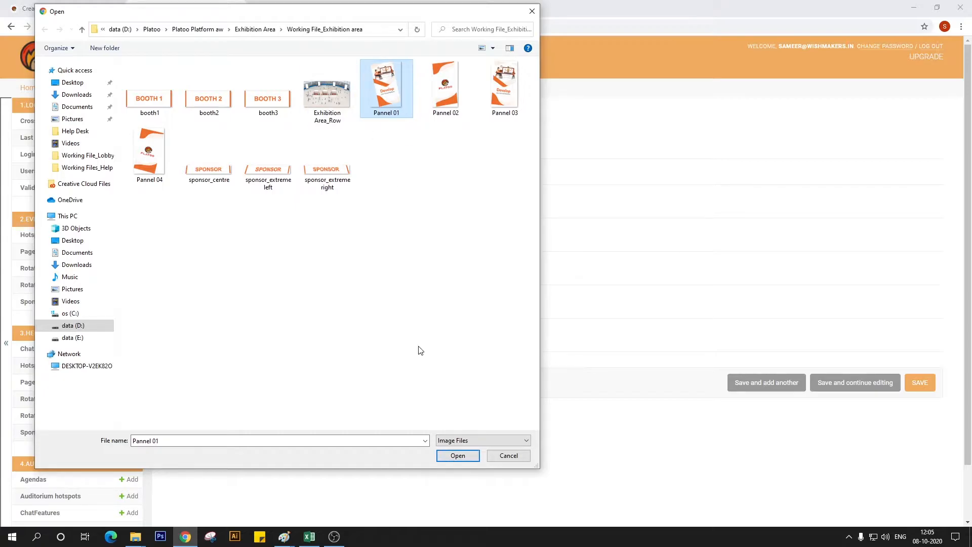
double_click(387, 96)
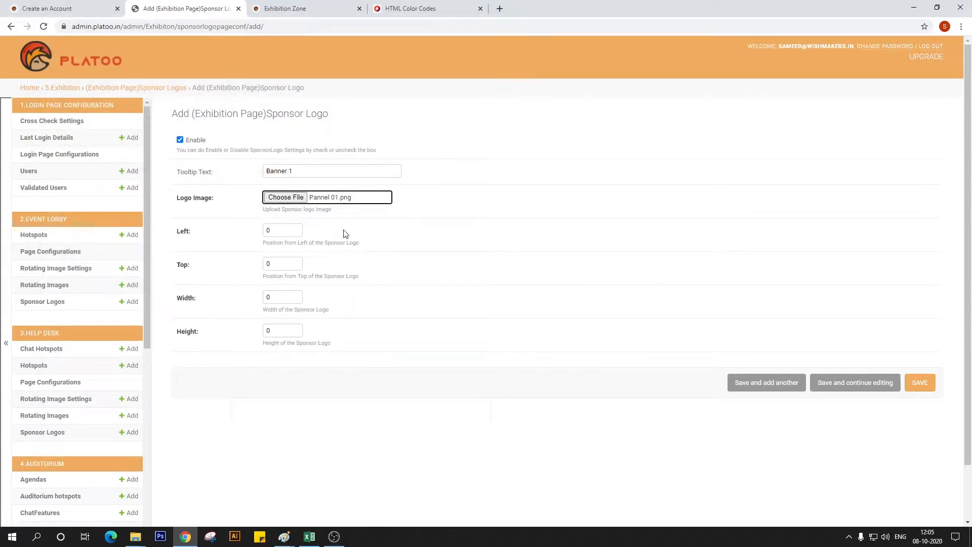
Open Pannel 01 from the Exhibition Area working files folder in Photos and enlarge it to examine the banner artwork
left_click(136, 536)
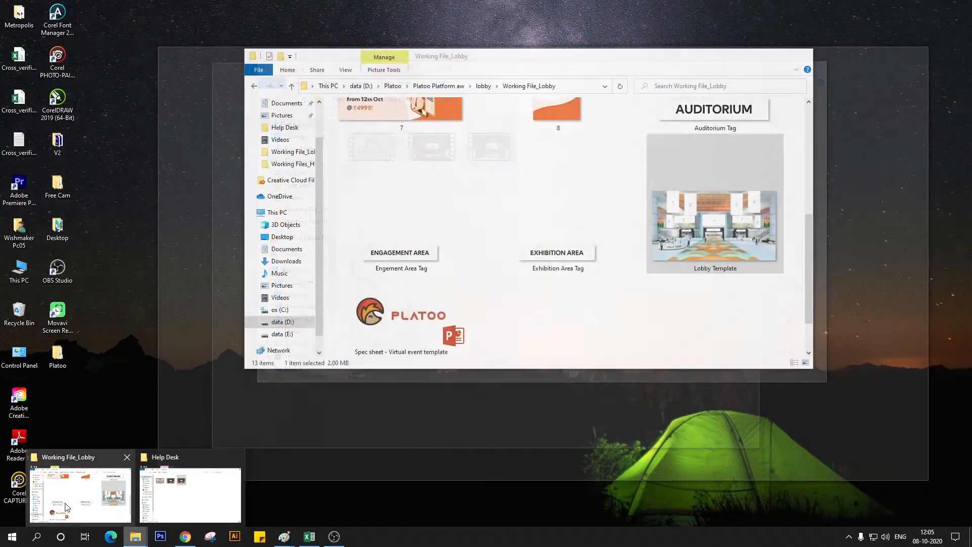
left_click(80, 493)
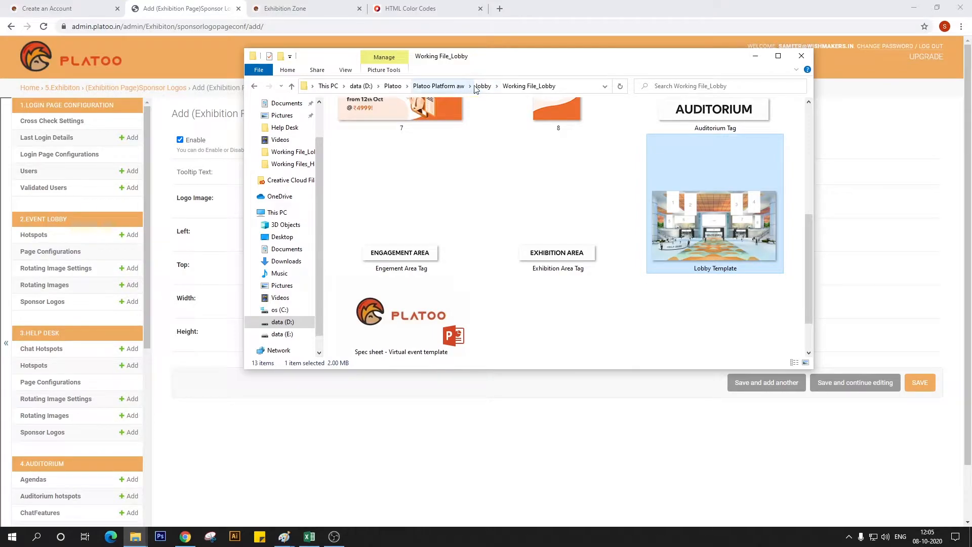
left_click(438, 87)
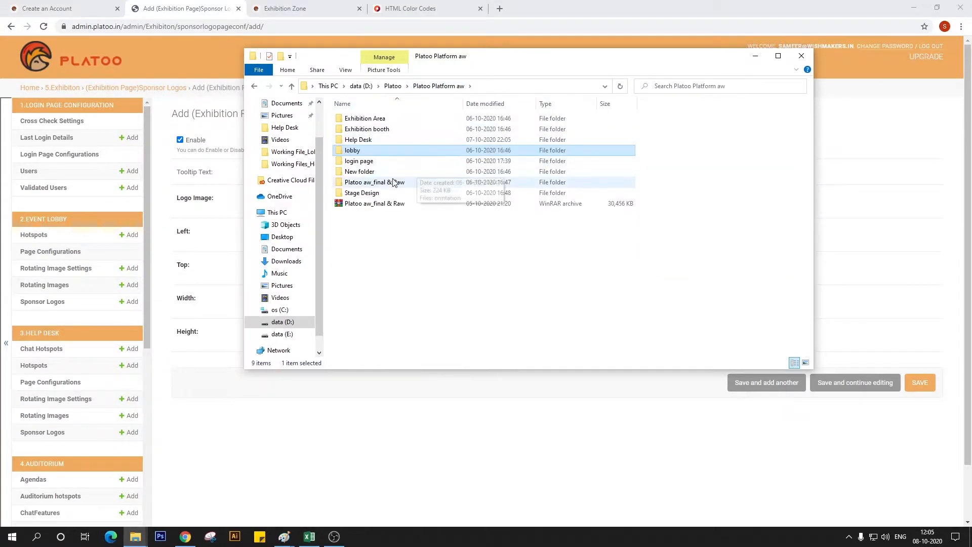
double_click(361, 119)
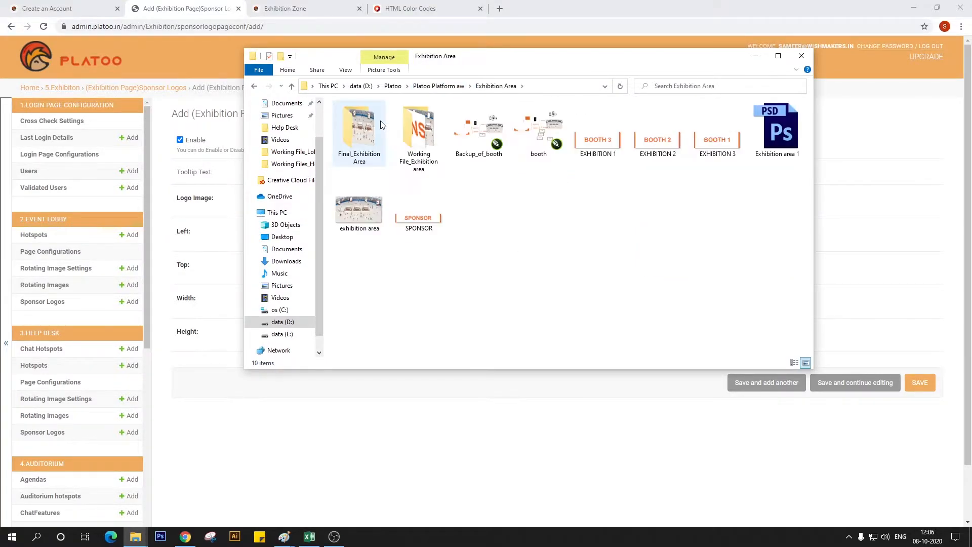
double_click(439, 149)
left_click(615, 144)
double_click(615, 141)
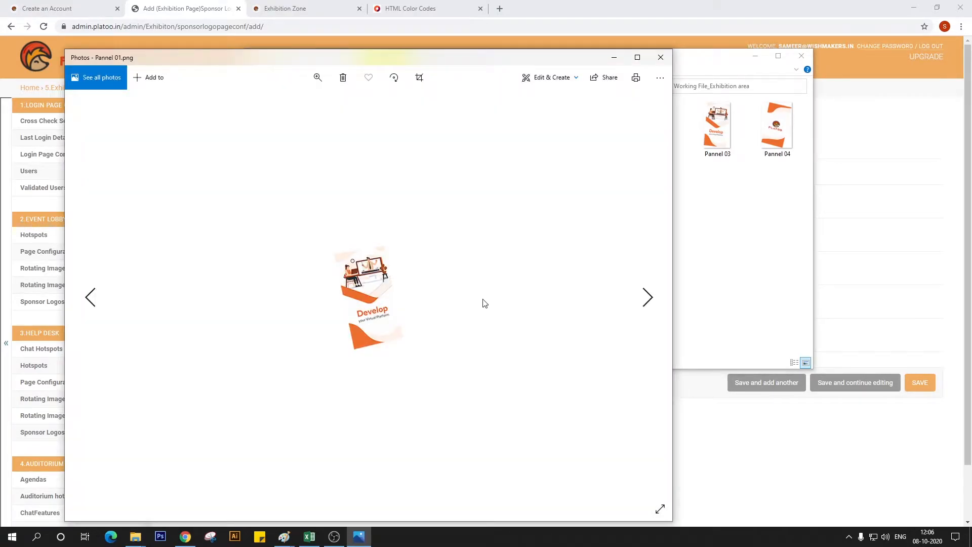
scroll(349, 298, "up", 1)
scroll(350, 298, "down", 1)
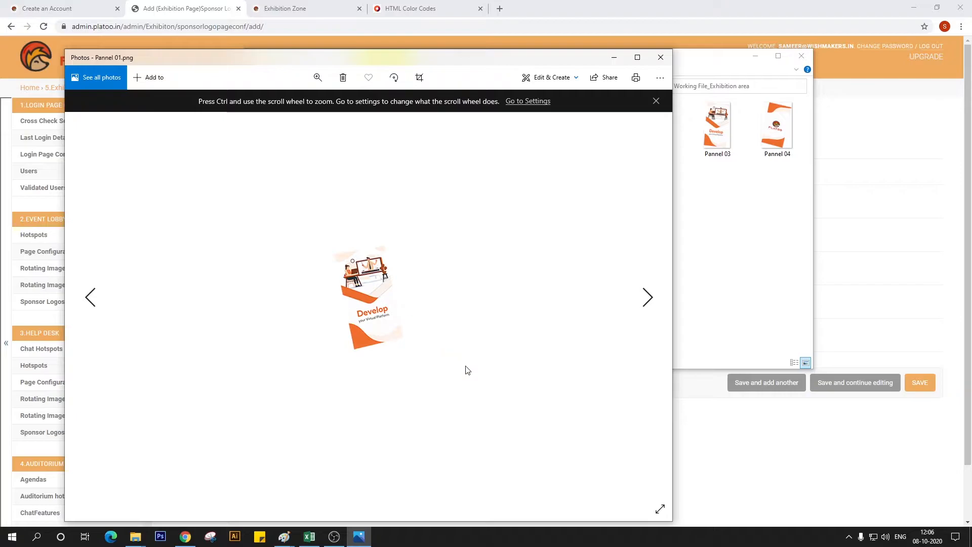
left_click(317, 77)
left_click_drag(273, 125, 315, 136)
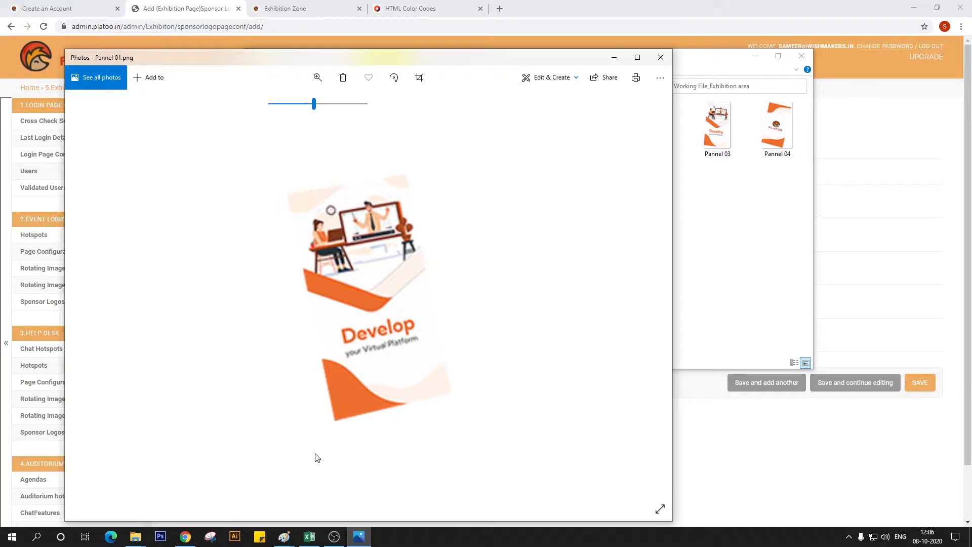
Compare the Pannel 01 artwork with the blank banners in the Exhibition Area_Row image in Paint, and return to the browser form
mouse_move(284, 535)
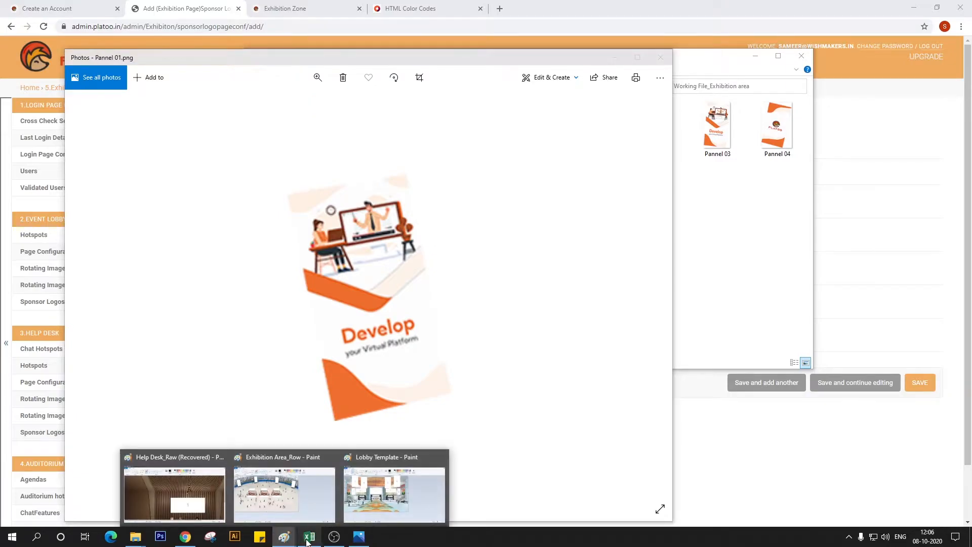
left_click(300, 500)
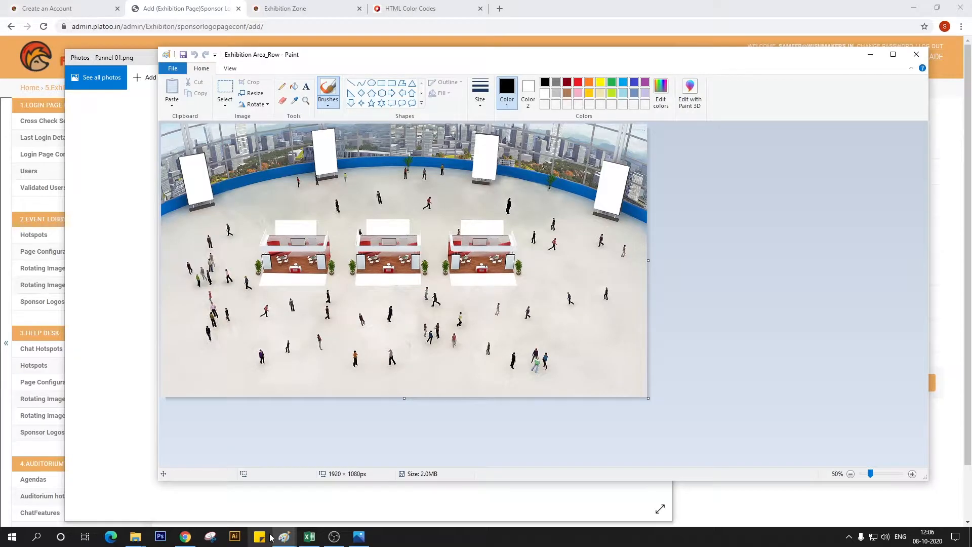
mouse_move(135, 536)
left_click(172, 499)
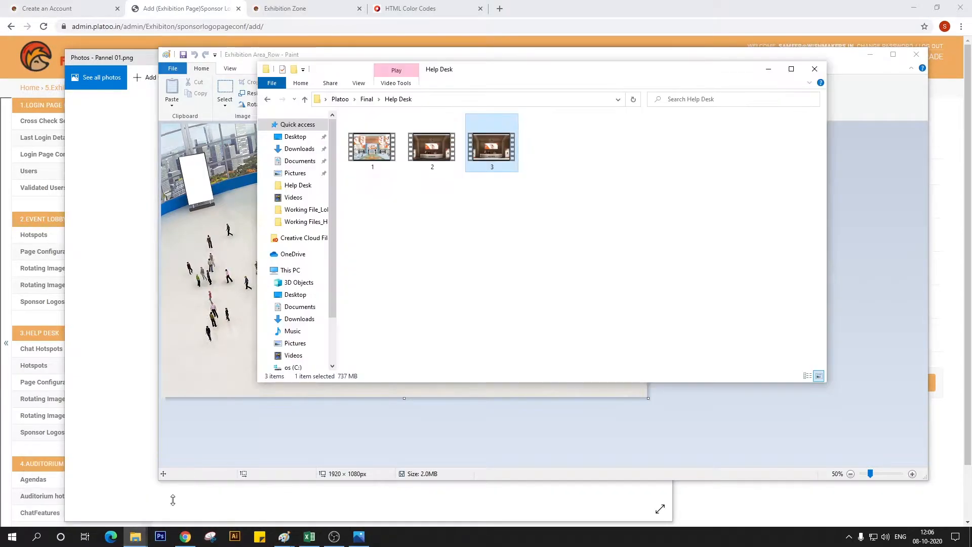
left_click(143, 536)
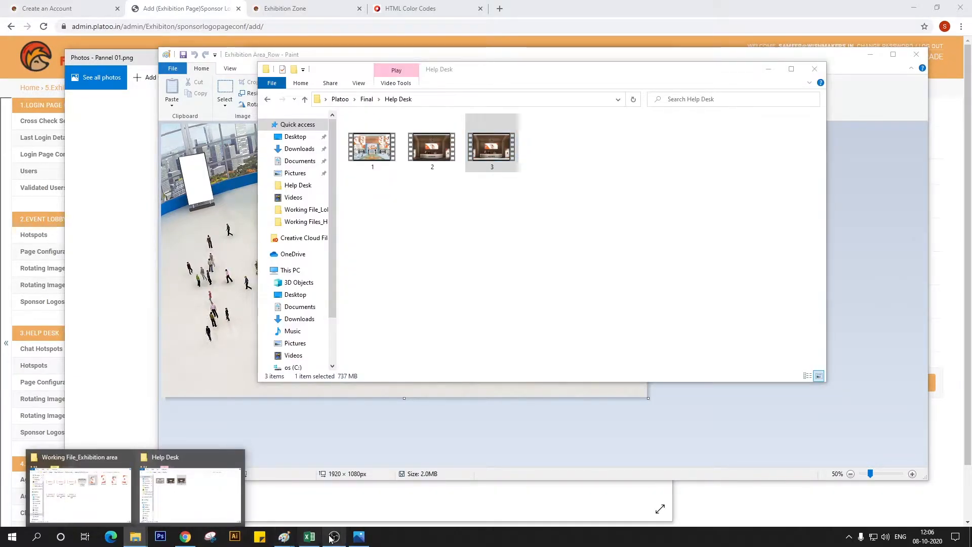
left_click(359, 536)
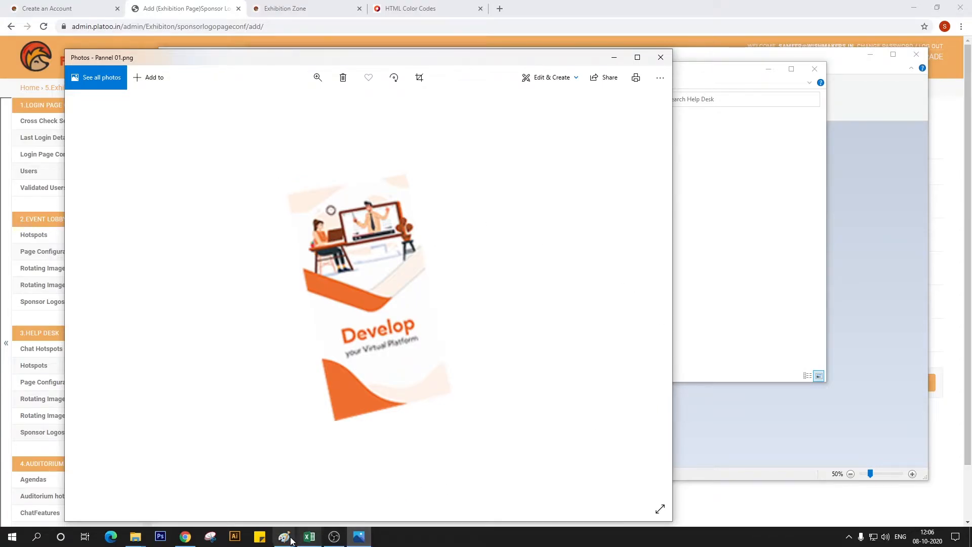
left_click(288, 535)
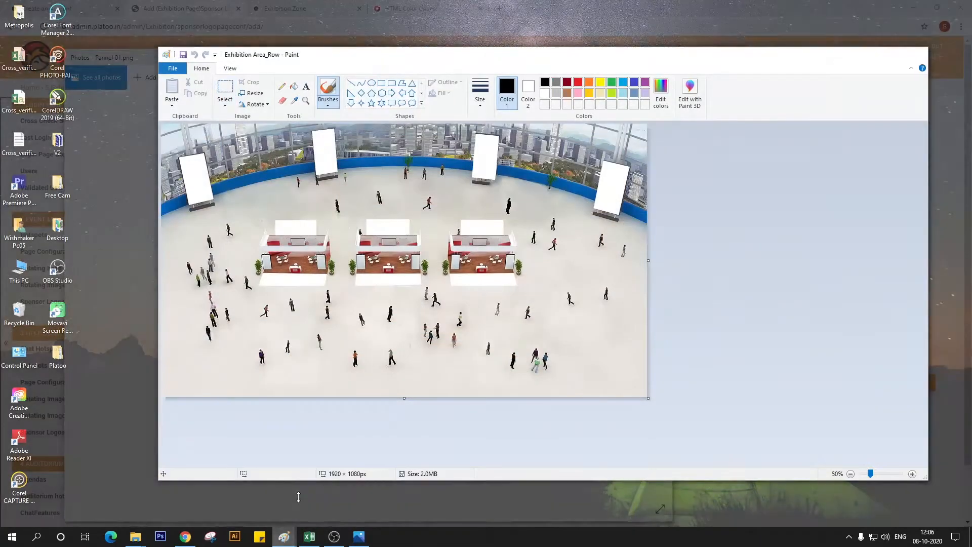
left_click(284, 493)
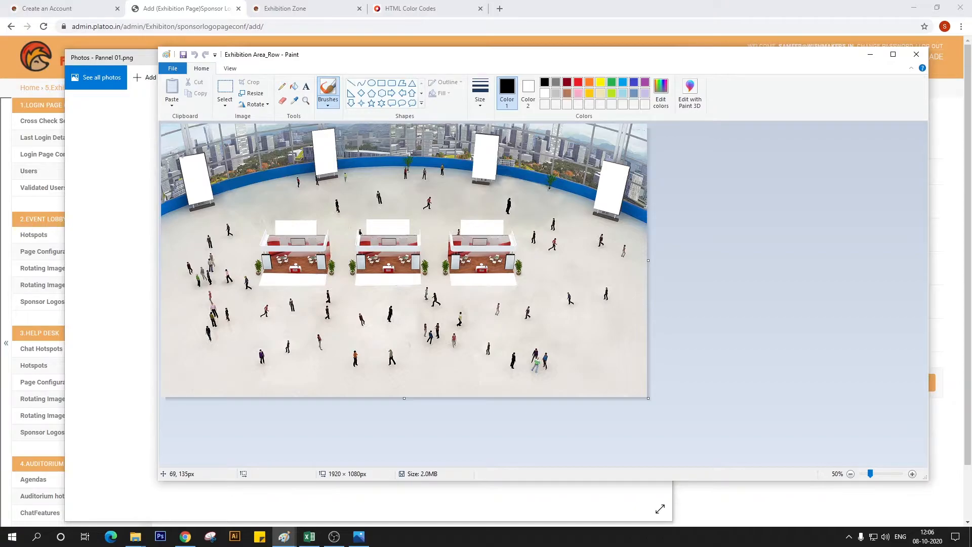
left_click(192, 535)
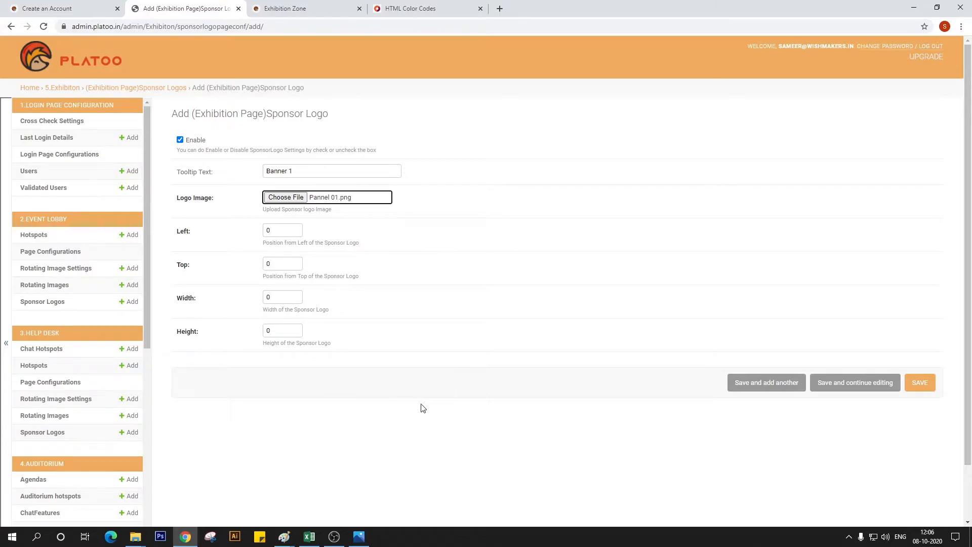
Close the Lobby Template image in Paint
mouse_move(284, 536)
left_click(383, 492)
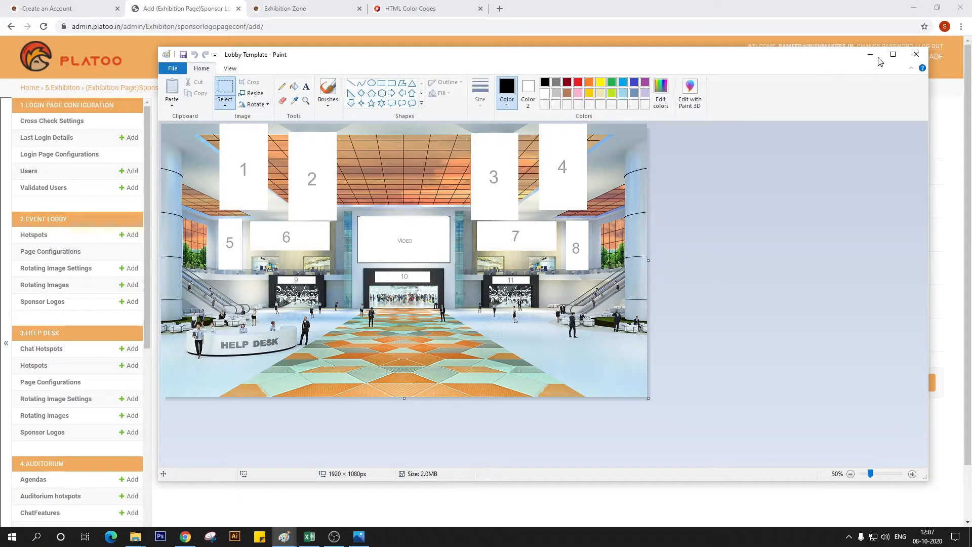
left_click(915, 58)
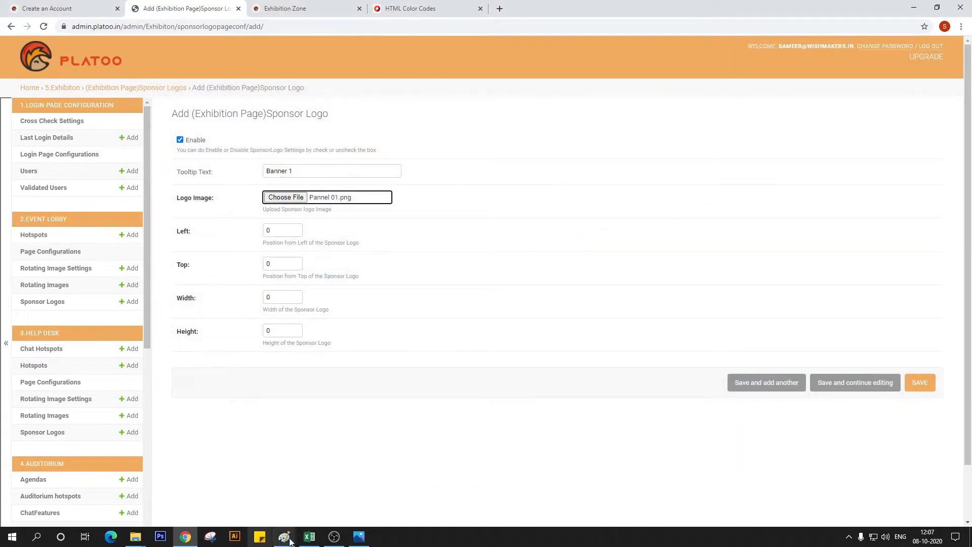
Display Exhibition Area_Row in Paint at 100% and use the Pencil tool to read the leftmost banner's upper-left corner coordinates
left_click(353, 544)
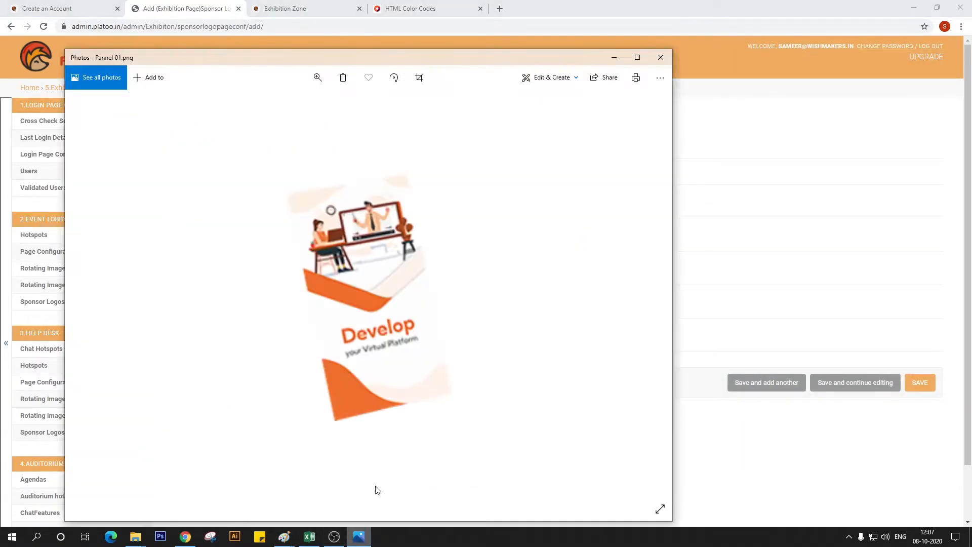
left_click(354, 542)
mouse_move(281, 542)
left_click(317, 503)
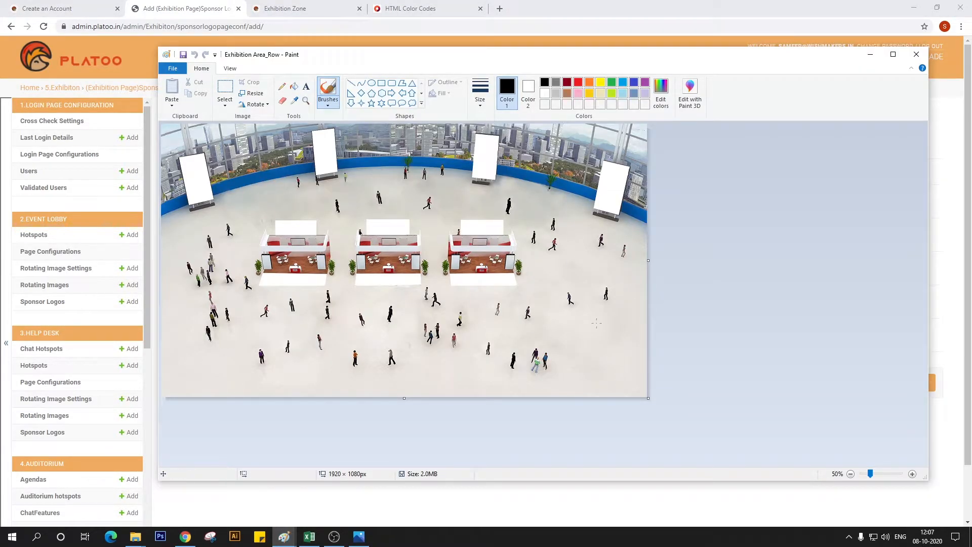
left_click(912, 474)
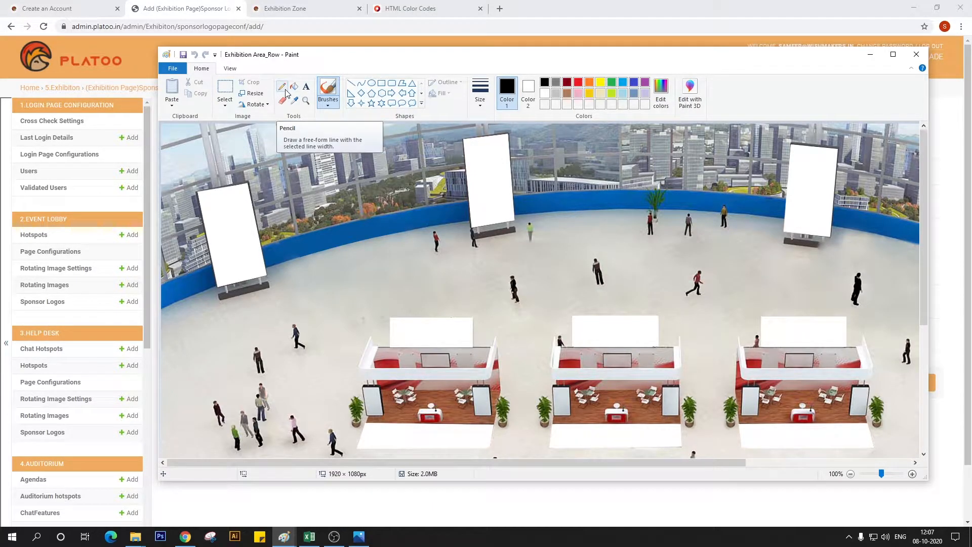
left_click(286, 90)
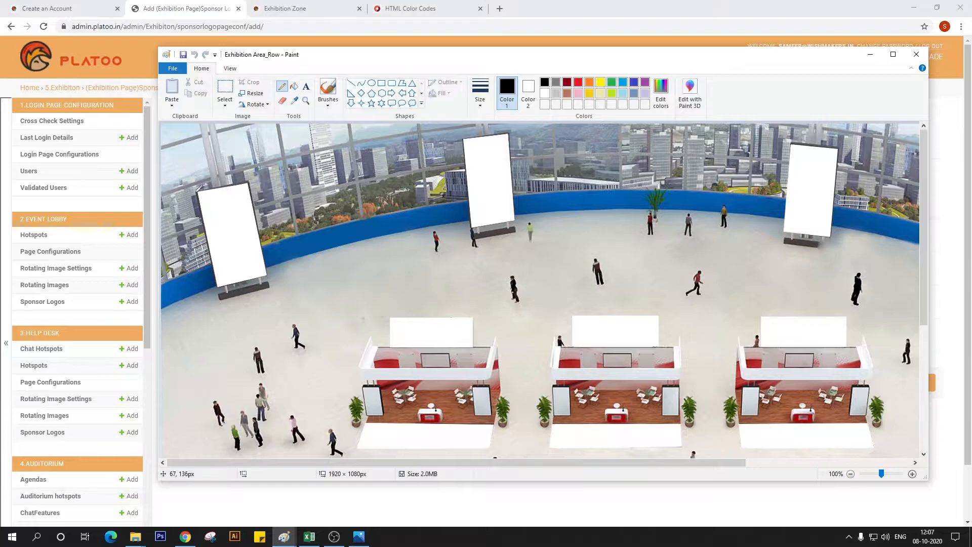
Draw vertical and horizontal pencil guide lines crossing at the leftmost banner's lower-left corner, and measure the banner with a rectangular selection
left_click_drag(195, 193, 210, 313)
left_click_drag(219, 286, 176, 287)
left_click(225, 89)
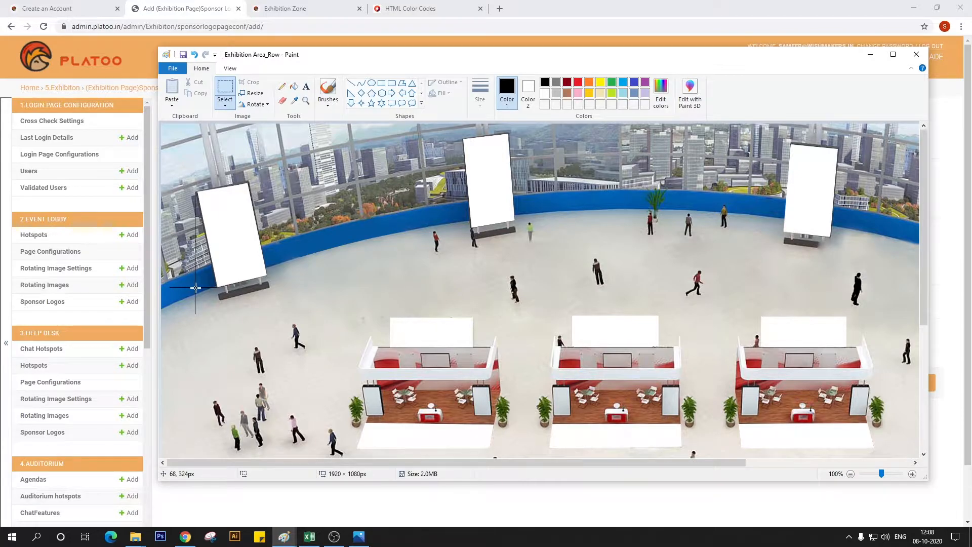
mouse_move(195, 287)
left_mouse_down()
mouse_move(238, 194)
mouse_move(267, 172)
mouse_move(265, 180)
left_mouse_up()
left_click_drag(266, 183, 267, 182)
left_click_drag(267, 182, 267, 183)
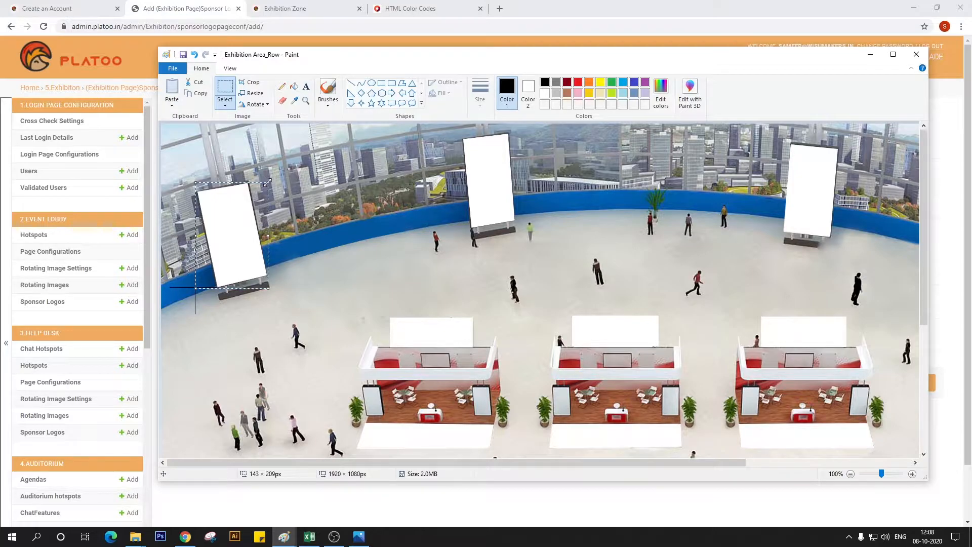
left_click(195, 182)
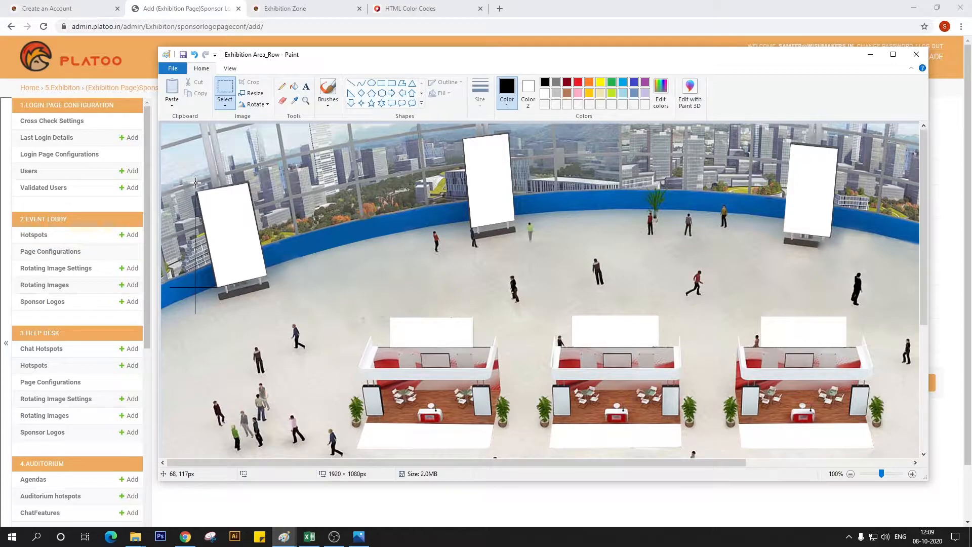
In the browser form, set the Banner 1 sponsor logo's Left position to 68 and Top position to 117
left_click(185, 537)
key("Tab")
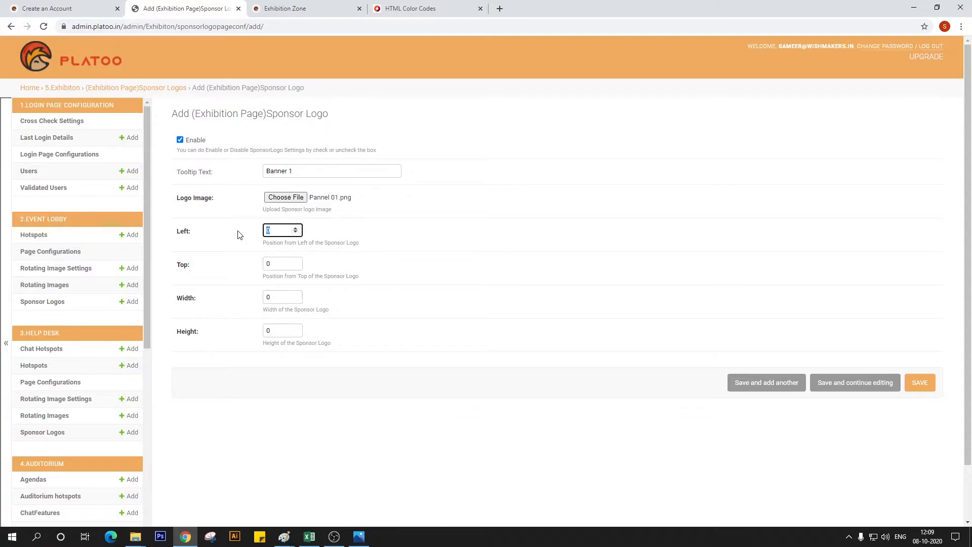
type("68")
key("Tab")
type("117")
key("Tab")
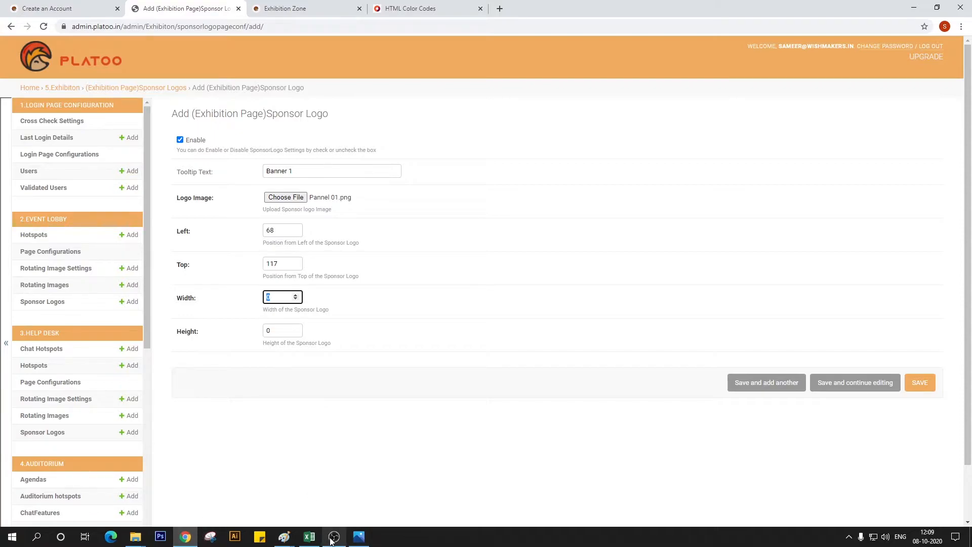
In Paint's Exhibition Area_Row, measure the leftmost booth's sign and the leftmost banner's width and height with rectangular selections
left_click(289, 540)
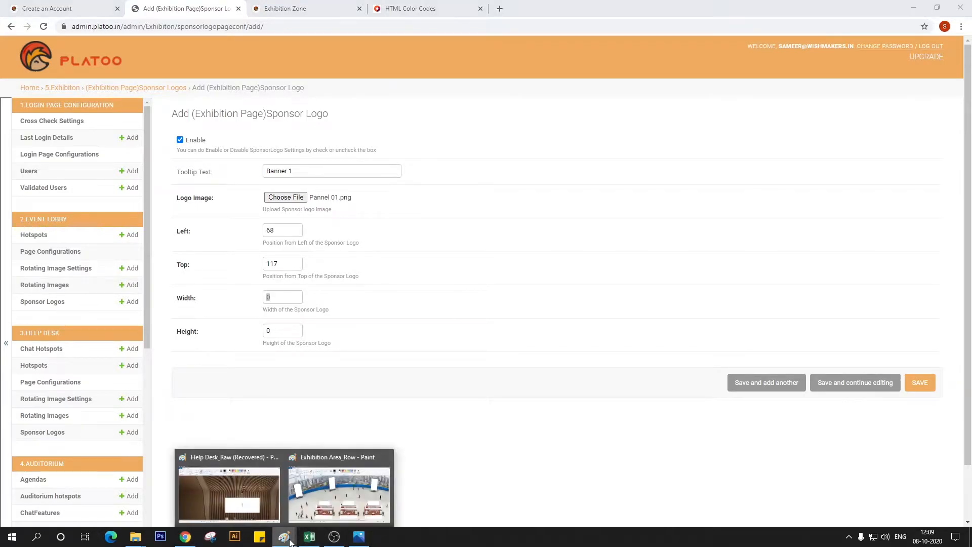
left_click(338, 488)
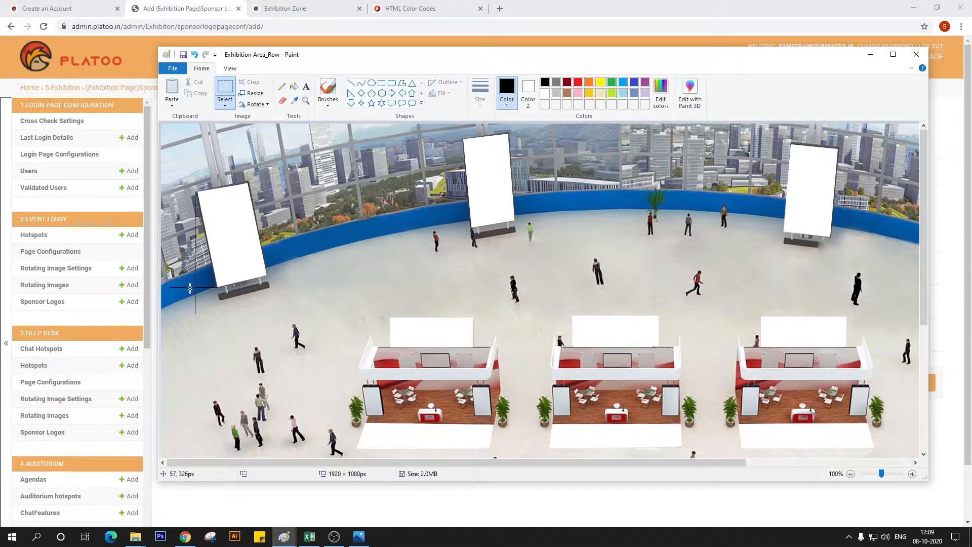
mouse_move(195, 287)
left_mouse_down()
mouse_move(252, 184)
mouse_move(267, 180)
left_mouse_up()
left_click_drag(267, 181, 267, 182)
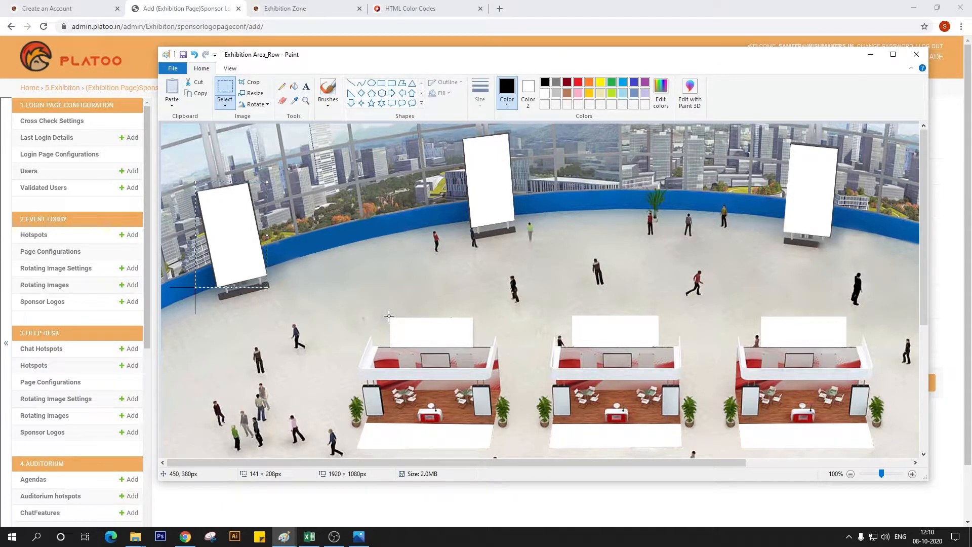
left_click_drag(388, 316, 473, 347)
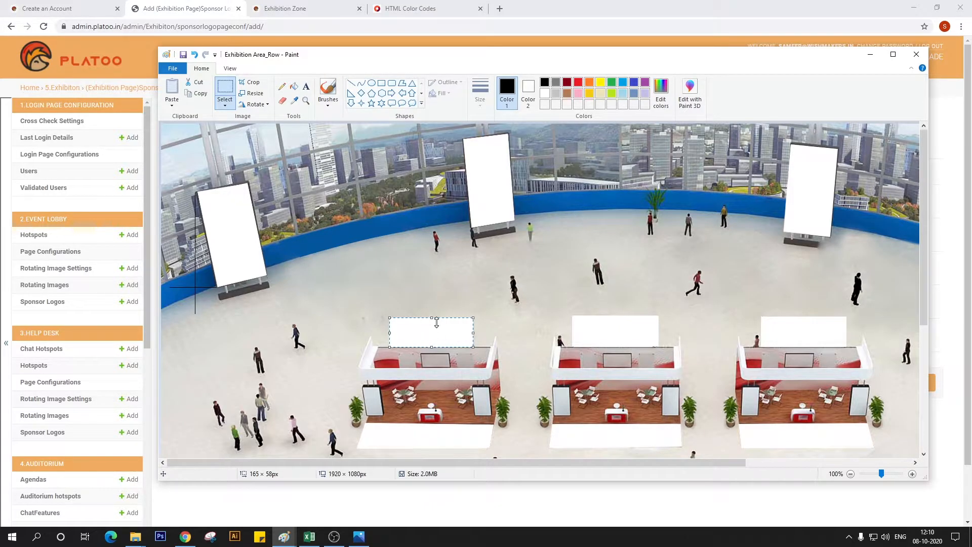
key("Escape")
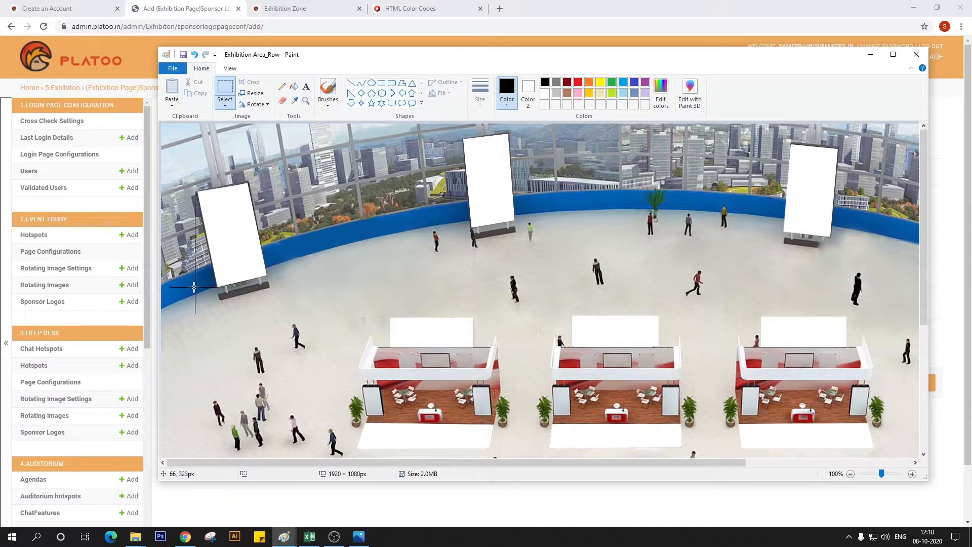
left_click_drag(196, 287, 269, 181)
left_click_drag(268, 183, 267, 183)
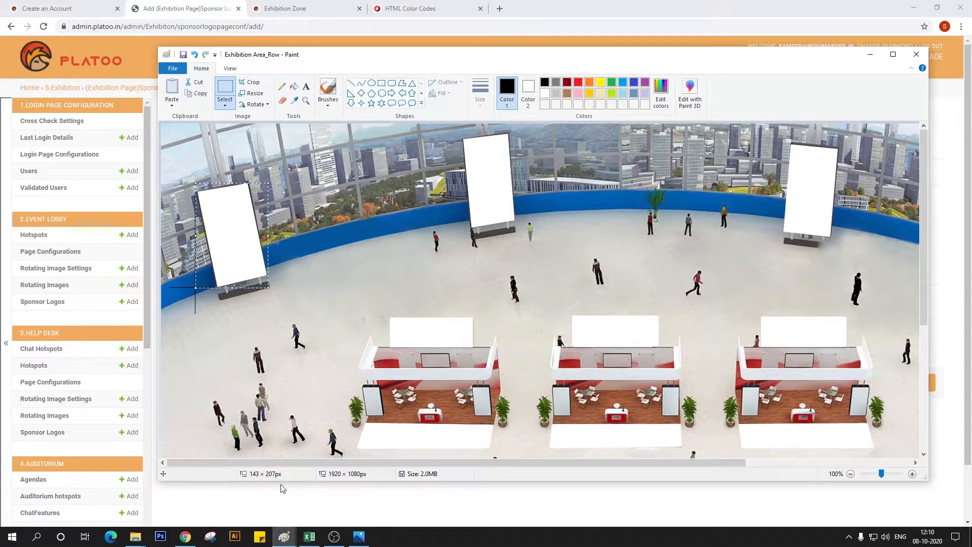
Set the Banner 1 sponsor logo's Width to 143 and Height to 207, save it, and check it on the reloaded Exhibition Zone page
left_click(279, 514)
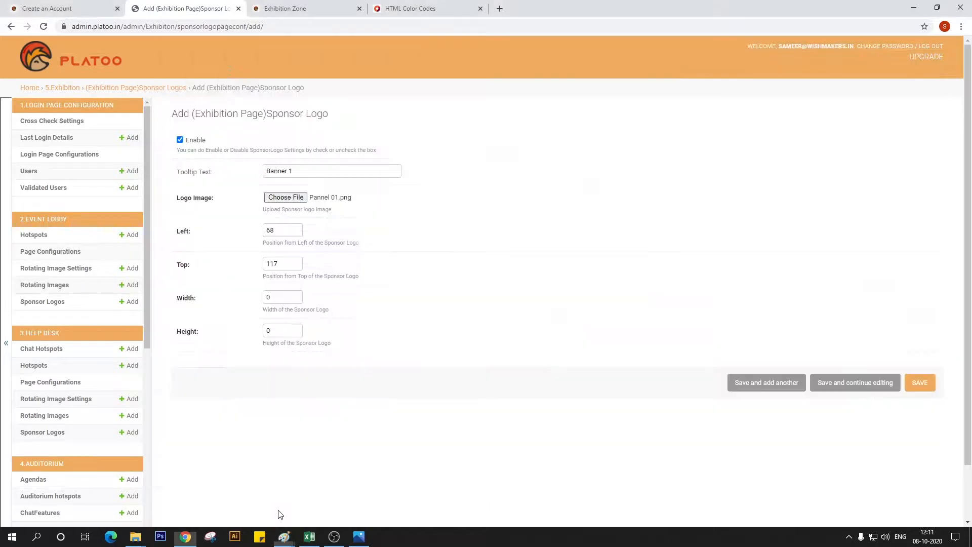
double_click(276, 300)
type("3")
key("Tab")
type("207")
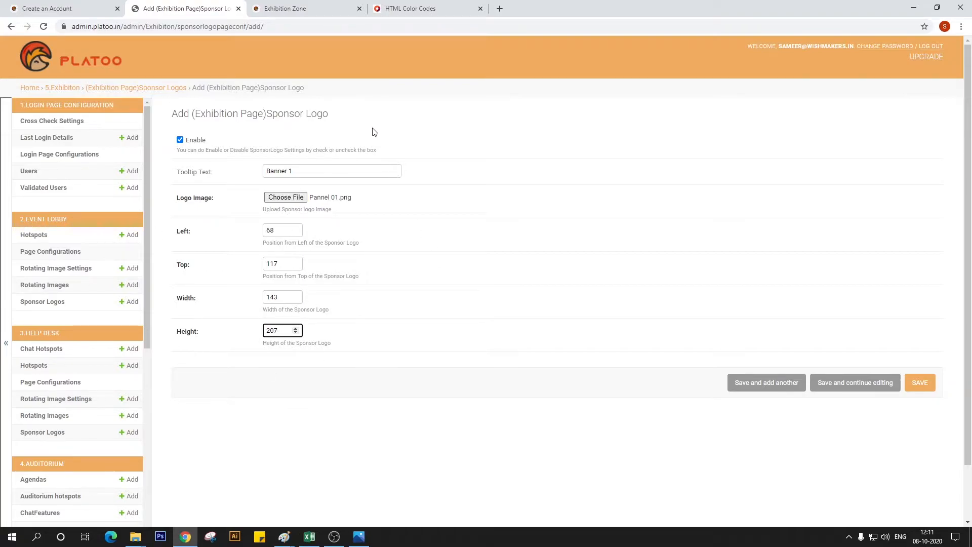
left_click(919, 383)
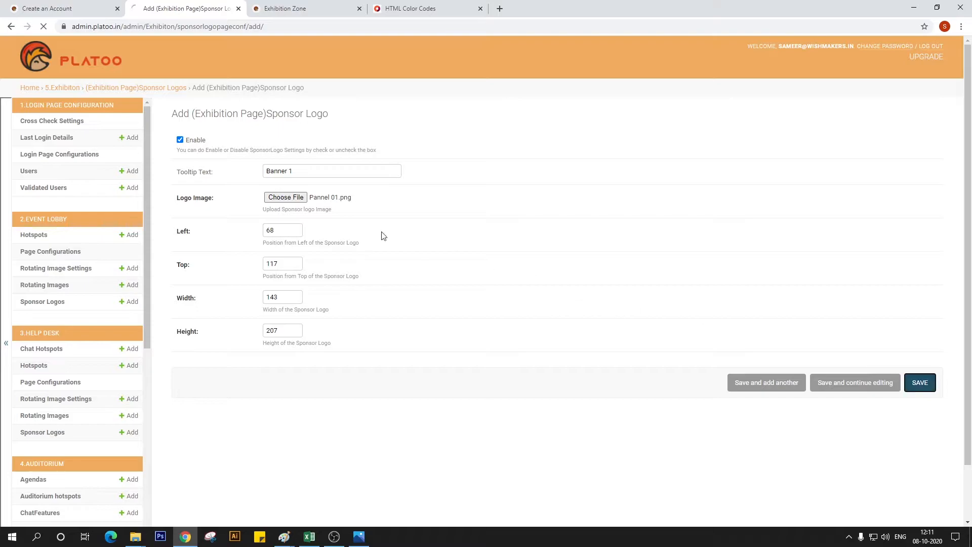
left_click(296, 8)
left_click(44, 31)
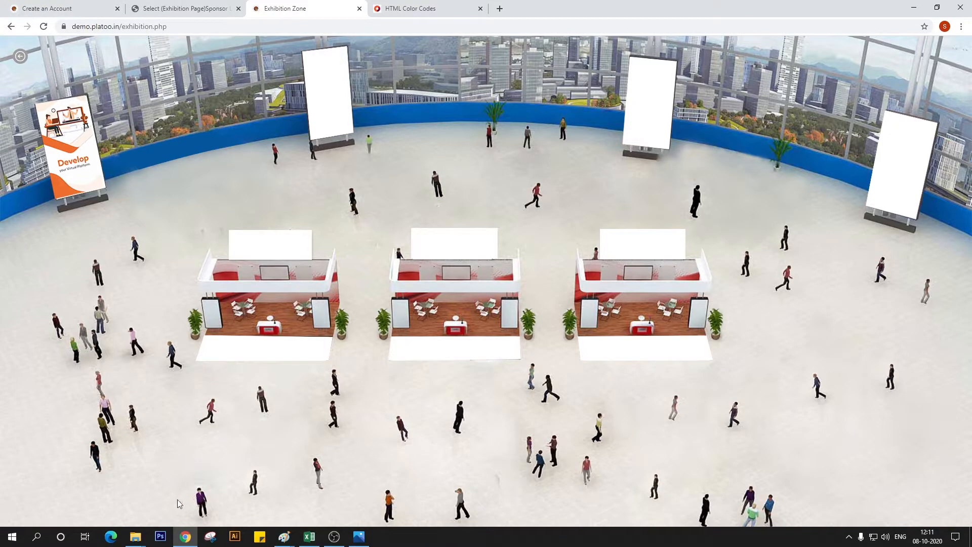
In File Explorer, browse from the Exhibition Area working files up to the Platoo folder, and into Platoo Platform aw's lobby folder
mouse_move(135, 536)
mouse_move(177, 516)
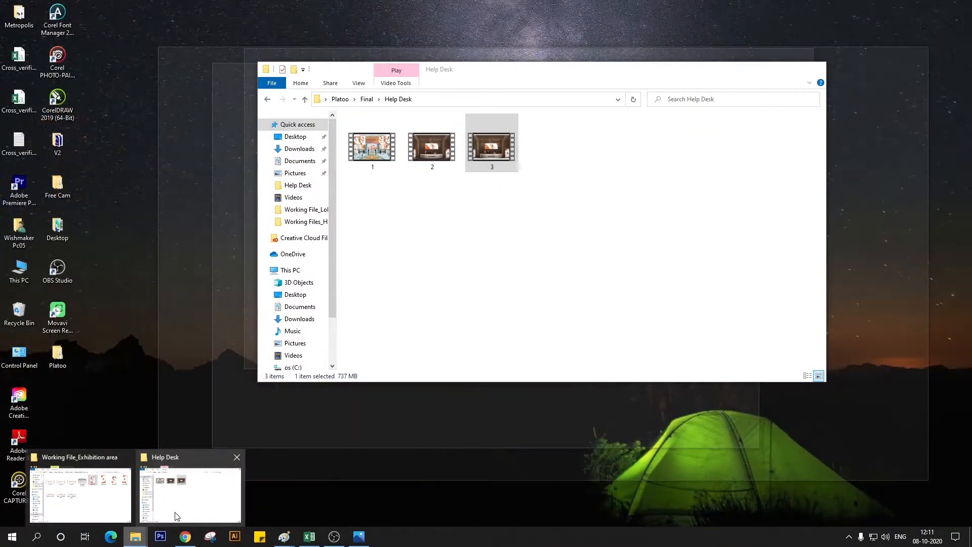
left_click(108, 516)
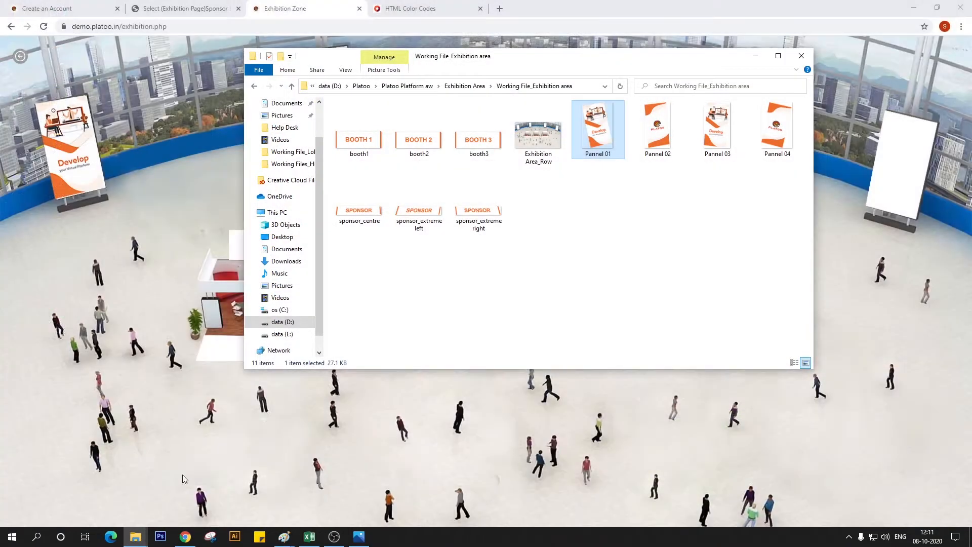
left_click(464, 86)
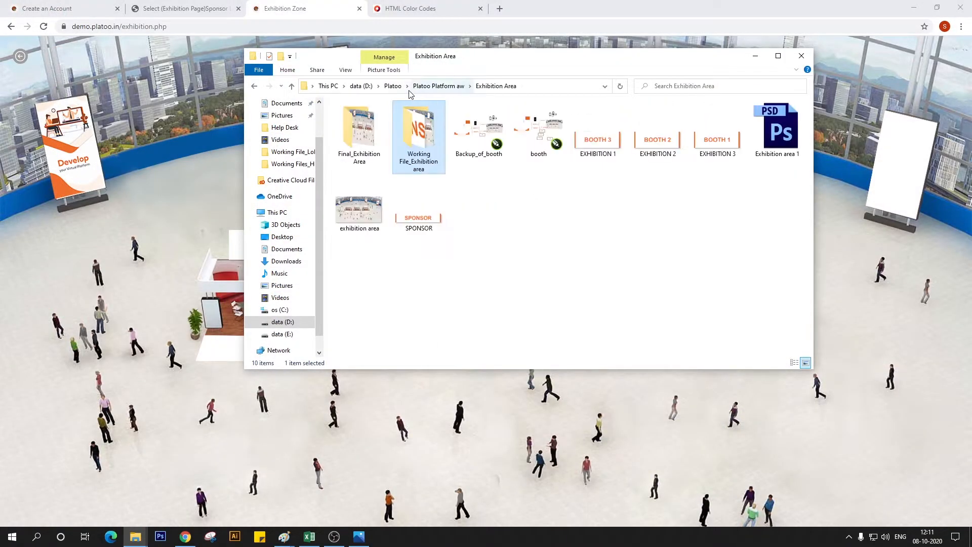
left_click(397, 86)
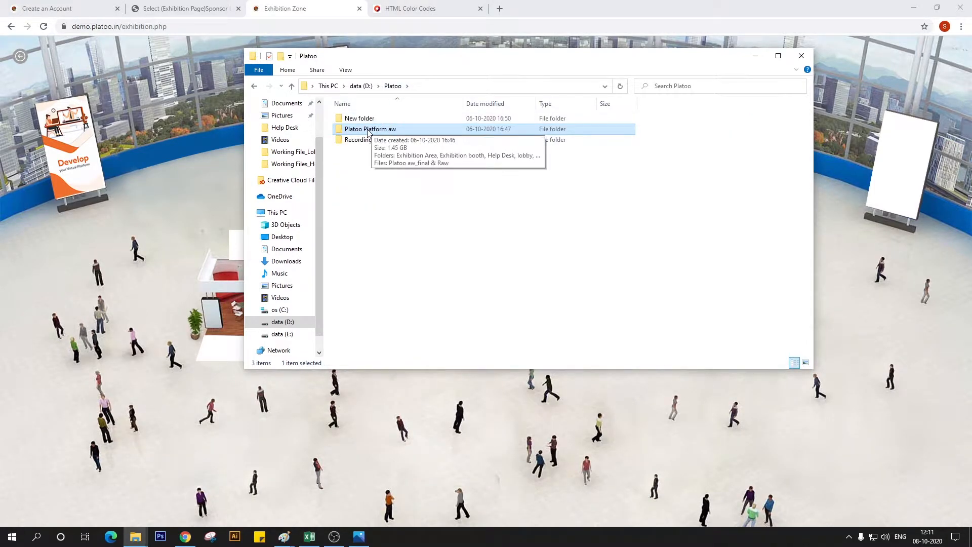
double_click(374, 128)
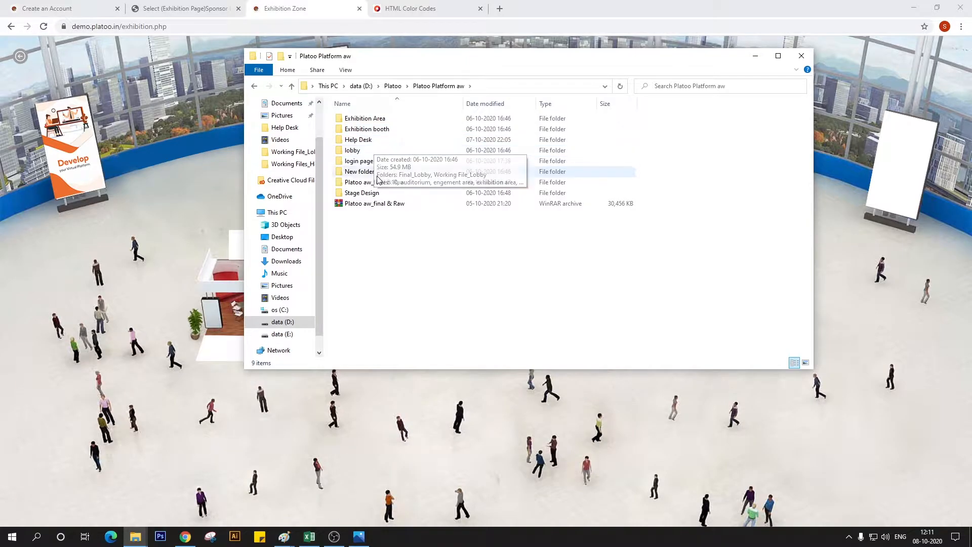
double_click(382, 148)
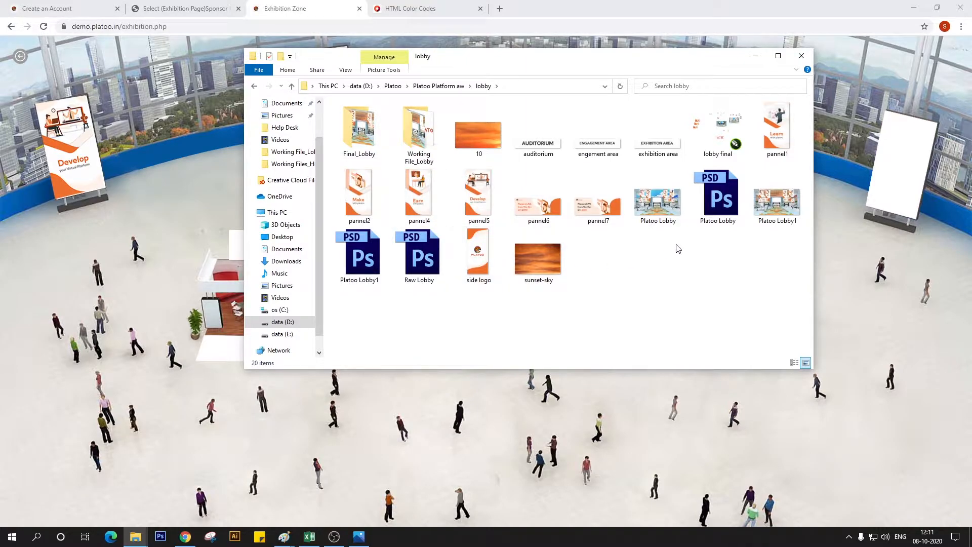
Open the recent presentation "Spec sheet - Virtual event template" in PowerPoint and display the Exhibition Area slide's slot coordinates
left_click(45, 542)
type("pow")
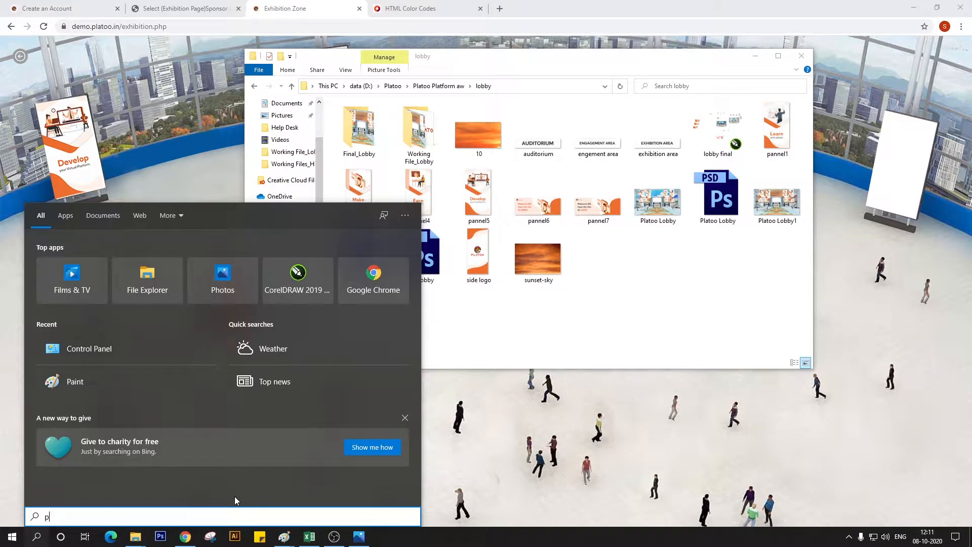
left_click(109, 257)
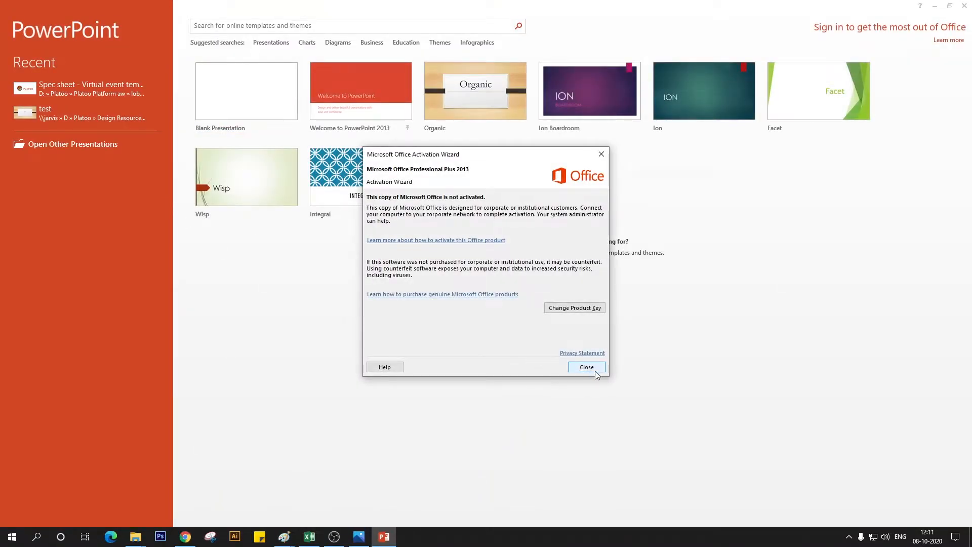
left_click(590, 368)
left_click(38, 92)
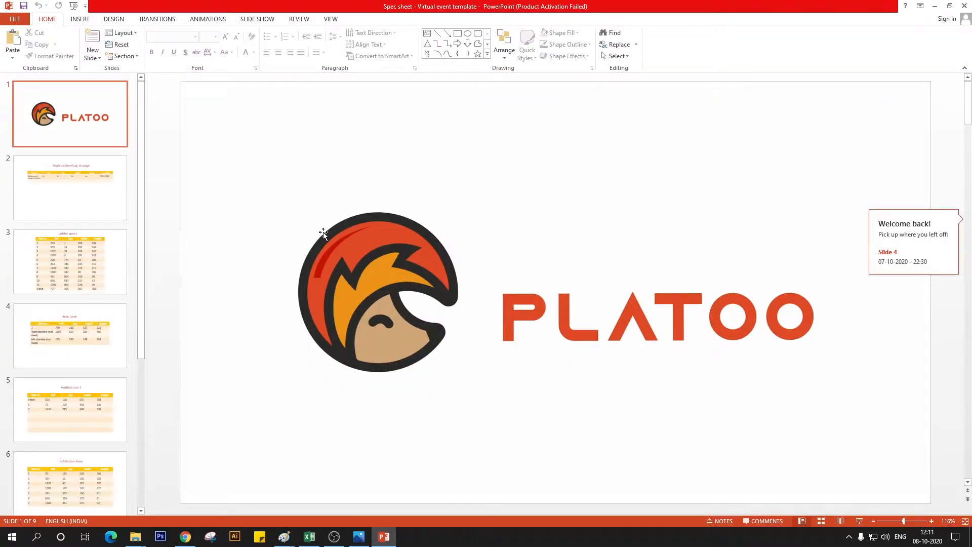
scroll(101, 258, "down", 5)
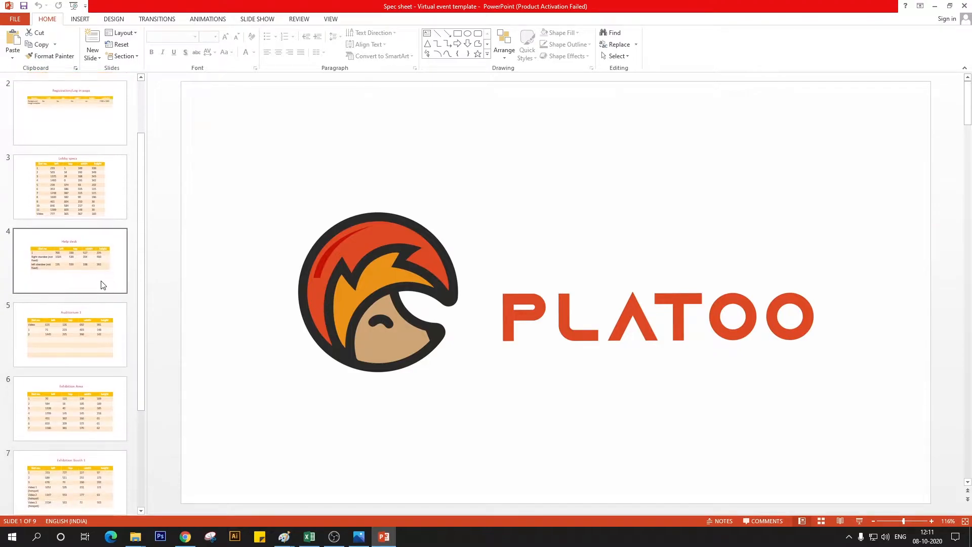
scroll(90, 320, "down", 3)
left_click(81, 324)
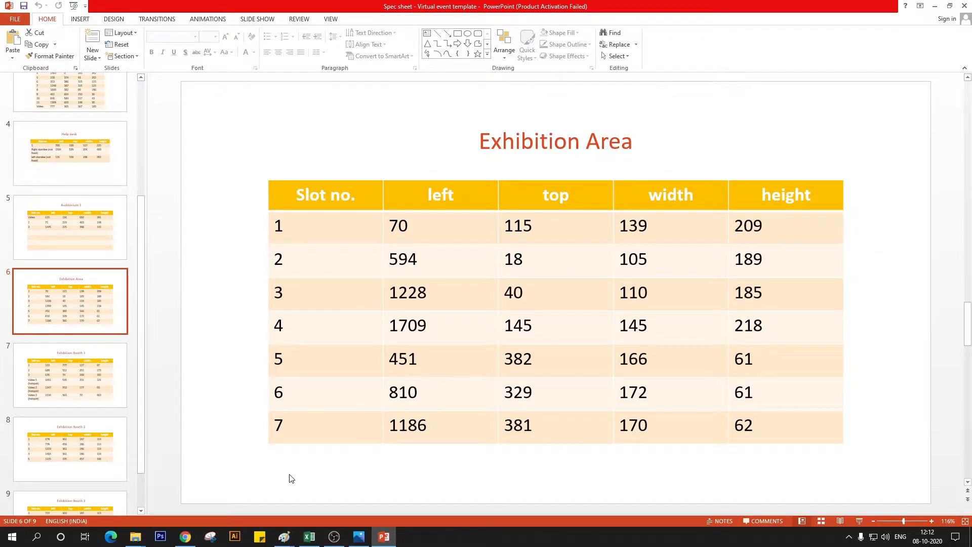
In Paint's Exhibition Area_Row, draw pencil guide lines along the third banner's right side and lower edge, crossing at its lower-right corner
left_click(189, 543)
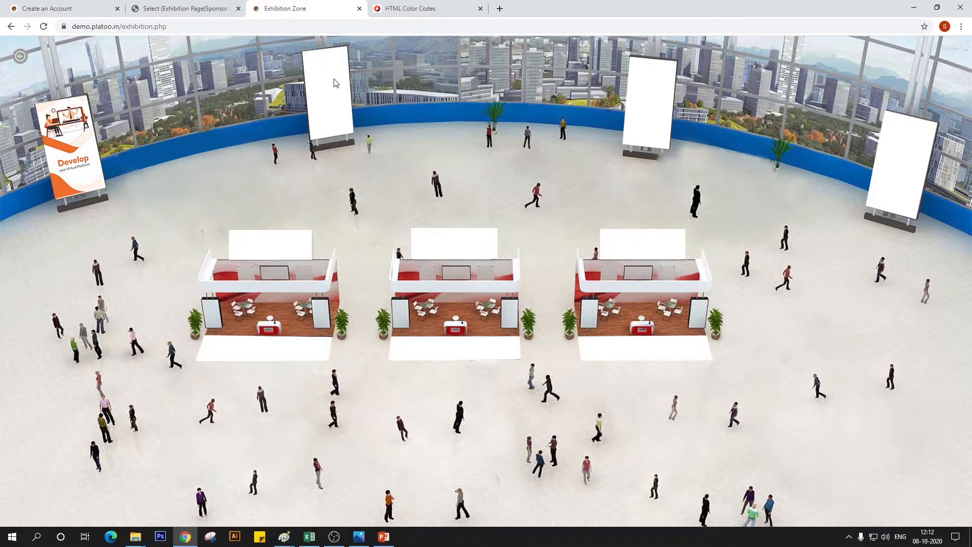
mouse_move(284, 536)
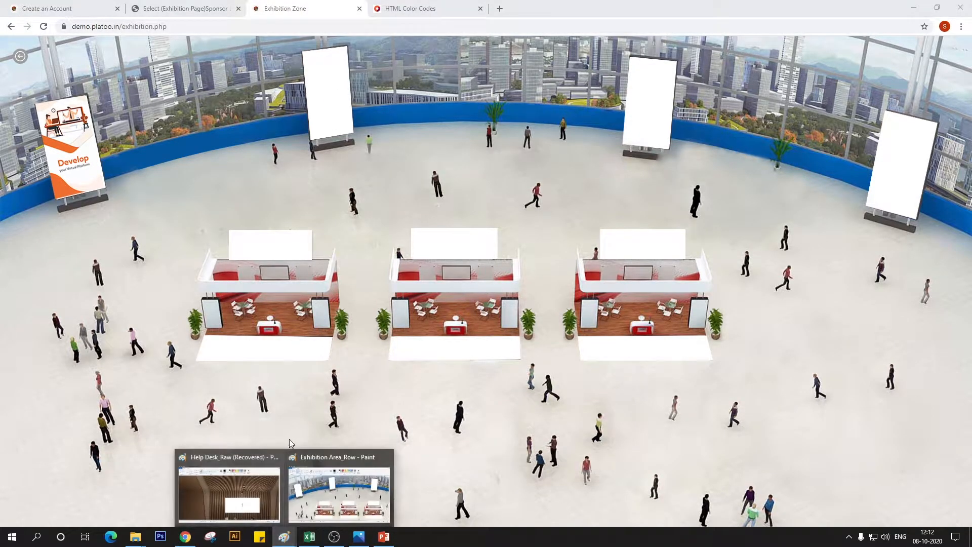
left_click(324, 481)
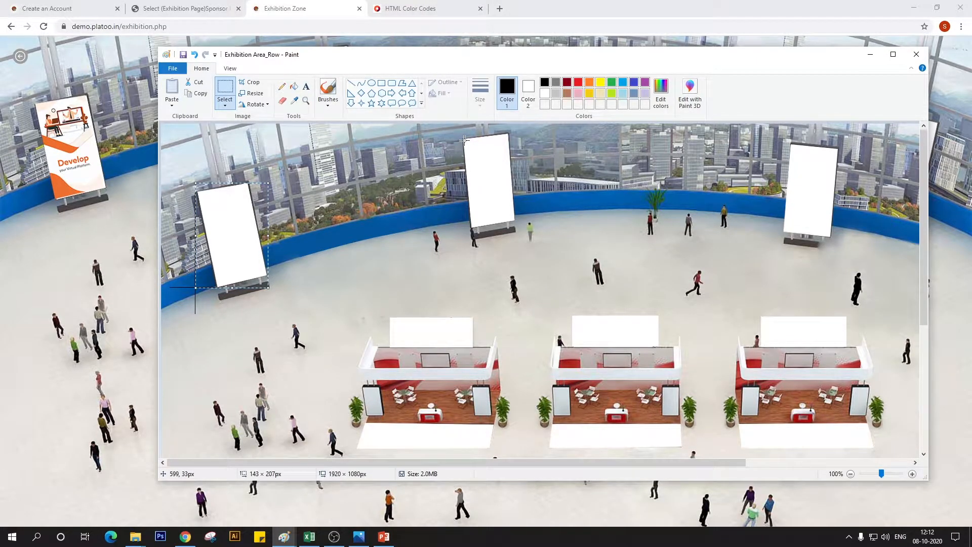
left_click_drag(488, 463, 677, 464)
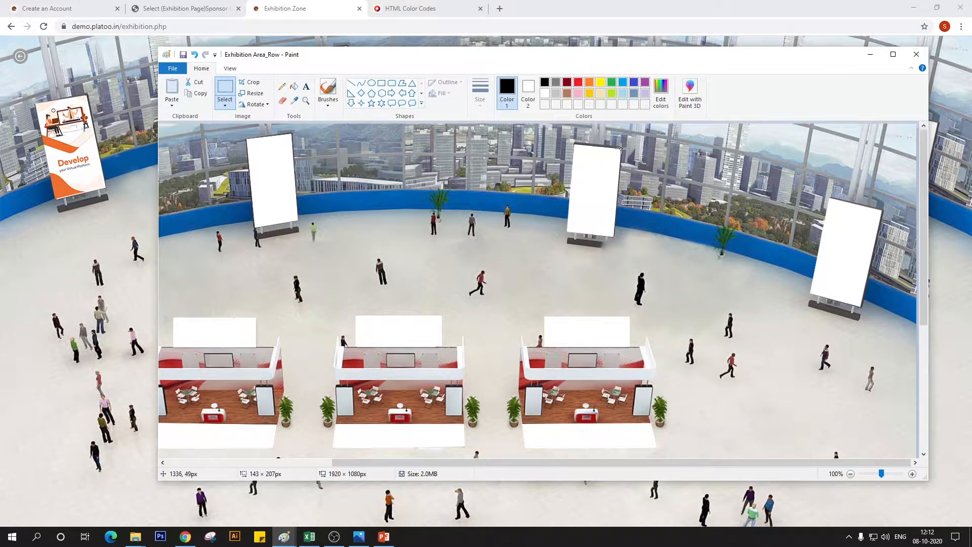
left_click_drag(620, 147, 626, 214)
key("Escape")
left_click(283, 91)
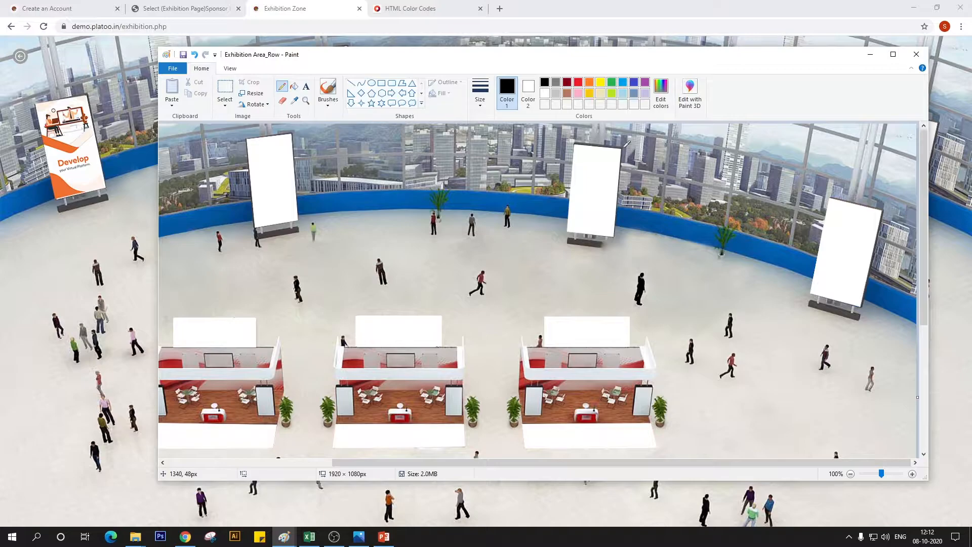
left_click_drag(622, 148, 640, 254)
left_click_drag(614, 235, 656, 197)
left_click(195, 54)
left_click_drag(616, 237, 697, 237)
Measure the third banner's width and height with a rectangular selection from the guide line crossing, and read its upper-left corner coordinates
left_click(224, 87)
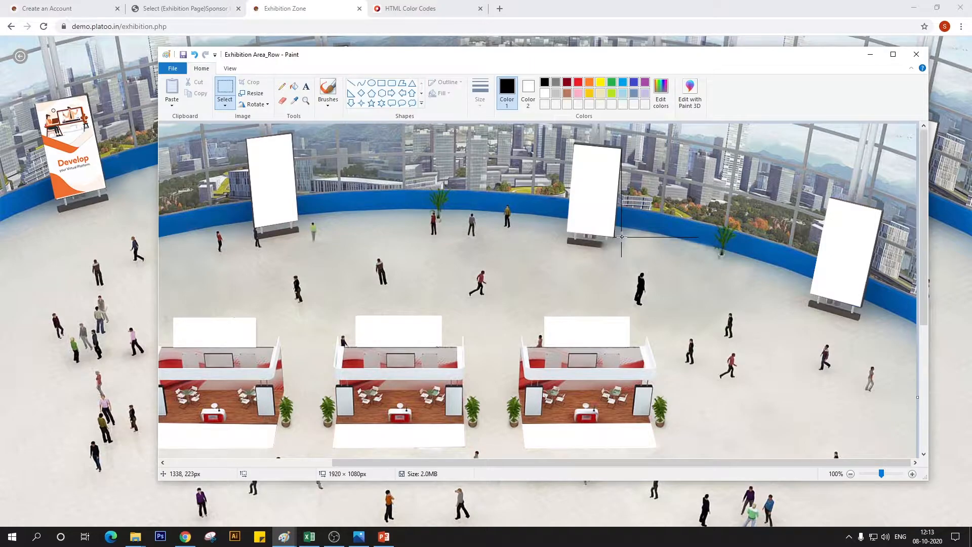
left_click_drag(621, 237, 565, 143)
left_click_drag(566, 143, 566, 144)
left_click_drag(565, 143, 566, 145)
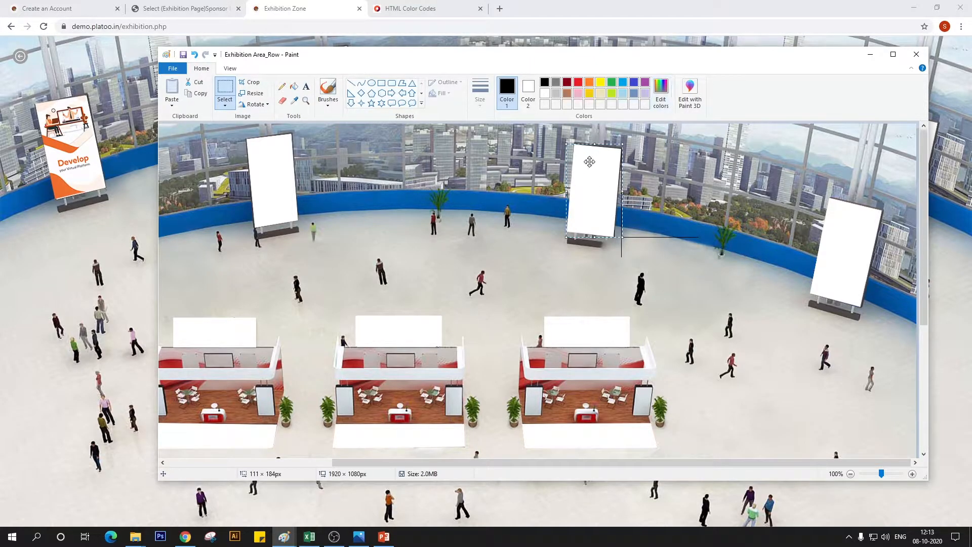
left_click(565, 143)
Switch to the Platoo admin page in Chrome and start adding a new Exhibition Page Sponsor Logo
left_click(185, 9)
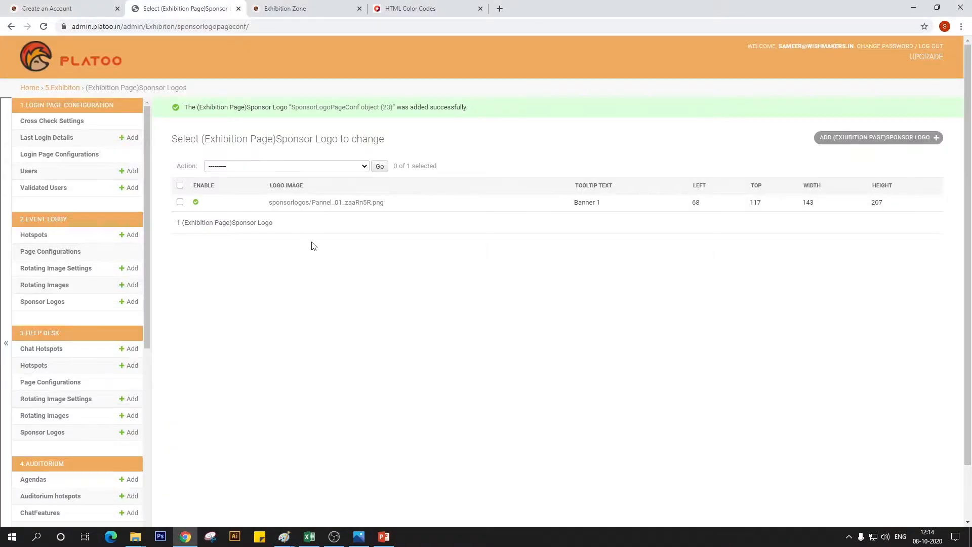
left_click(843, 139)
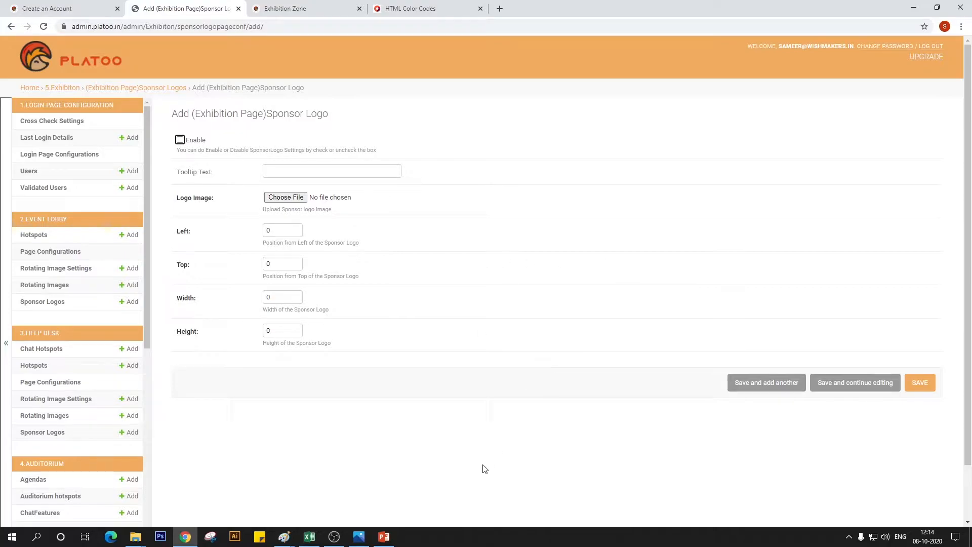
Measure the third banner again in Paint with a rectangular selection from its lower-right guide crossing, and return to the sponsor logo form
mouse_move(284, 535)
left_click(342, 487)
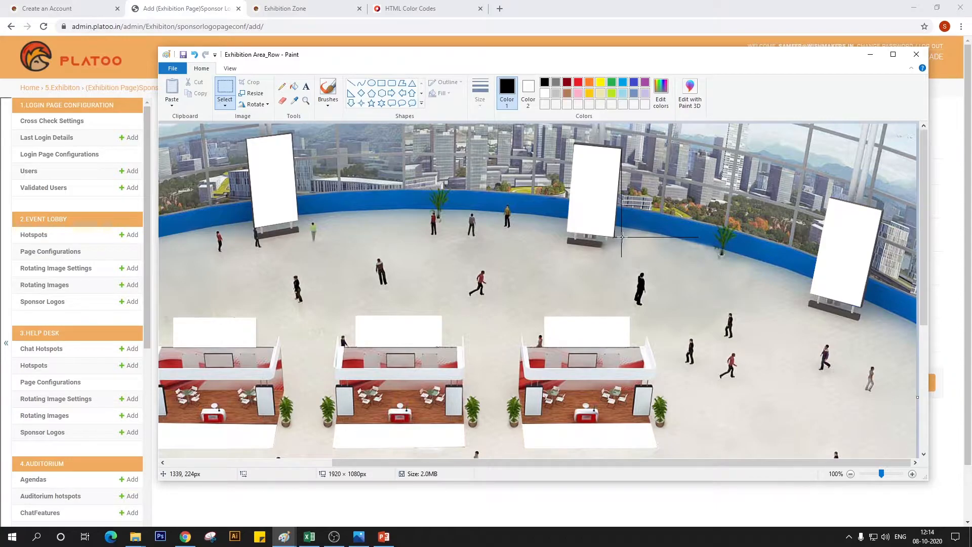
mouse_move(621, 237)
left_mouse_down()
mouse_move(591, 165)
mouse_move(567, 145)
left_mouse_up()
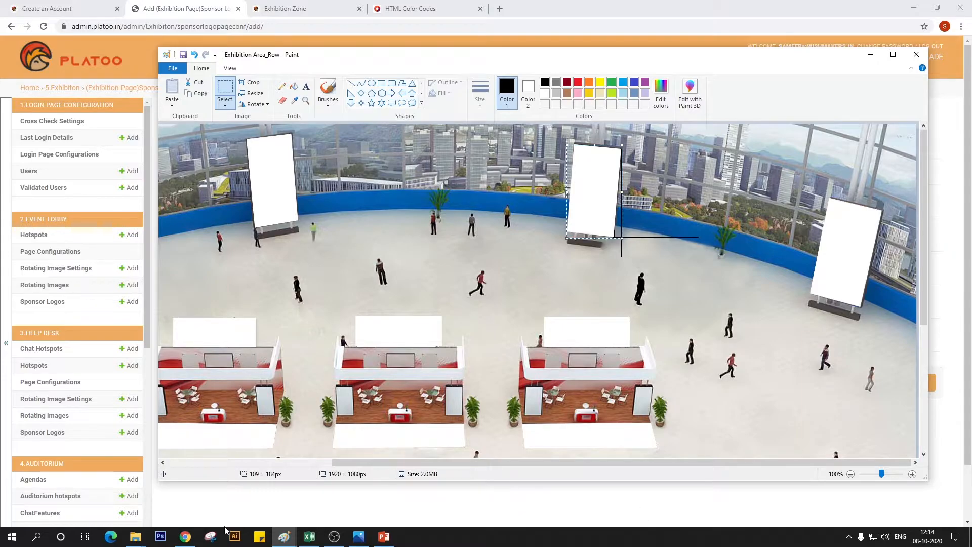
left_click(185, 536)
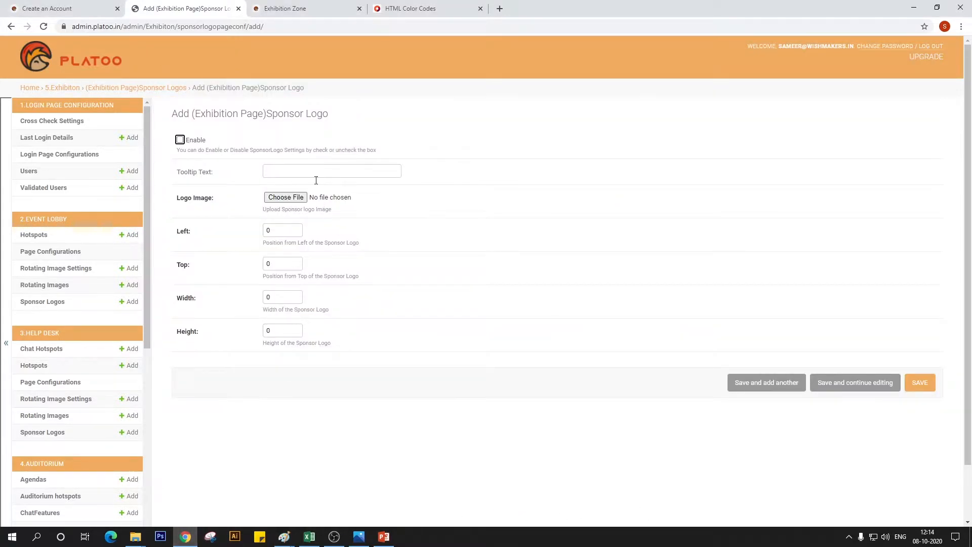
Enable the new sponsor logo, enter the tooltip text "Banner 2" and choose Pannel 02 as its logo image
left_click(182, 141)
left_click(264, 175)
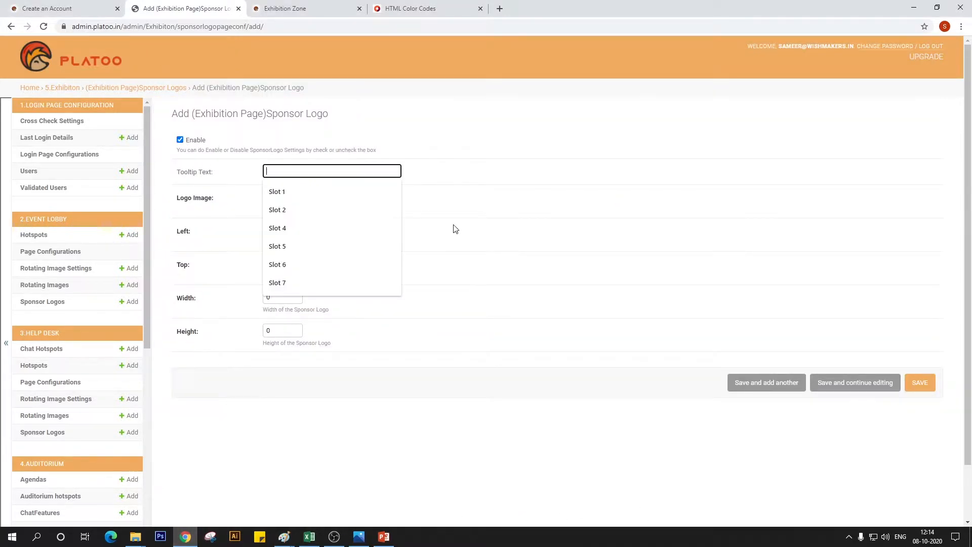
type("Banner ")
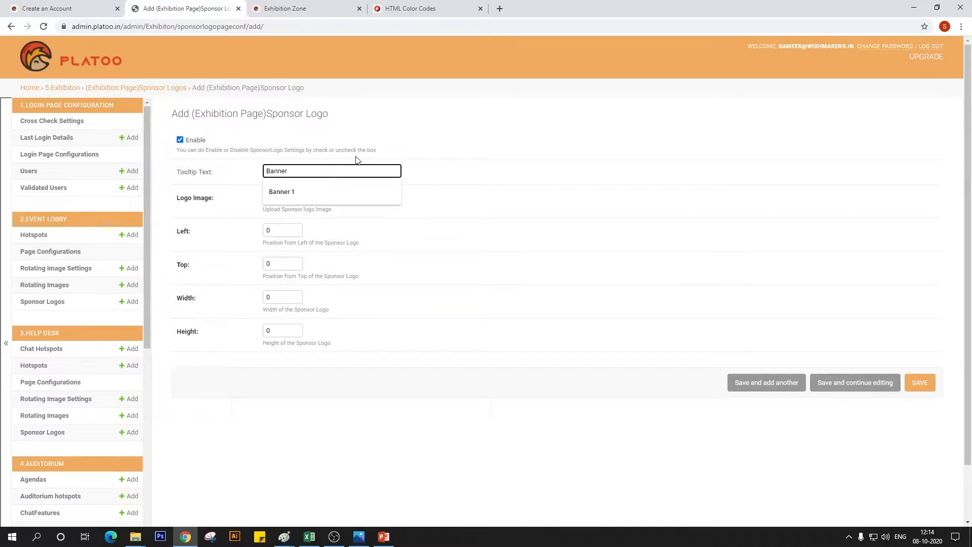
type("1")
left_click(280, 197)
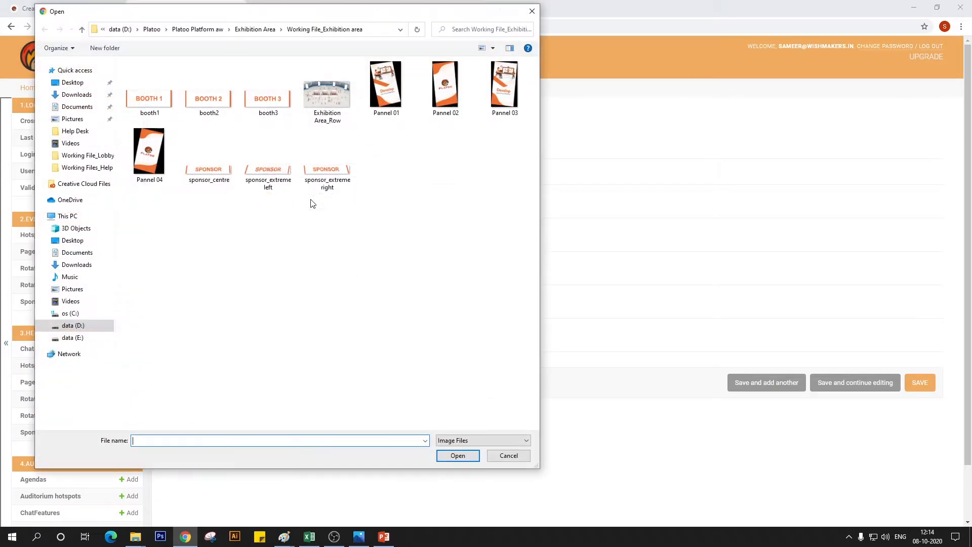
left_click(434, 104)
left_click(450, 457)
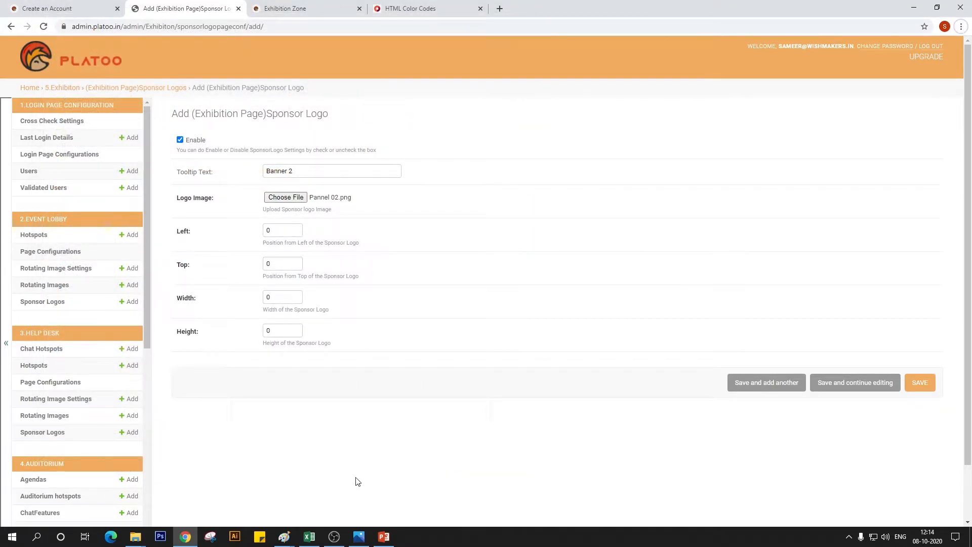
key("alt+Tab")
key("alt+Tab")
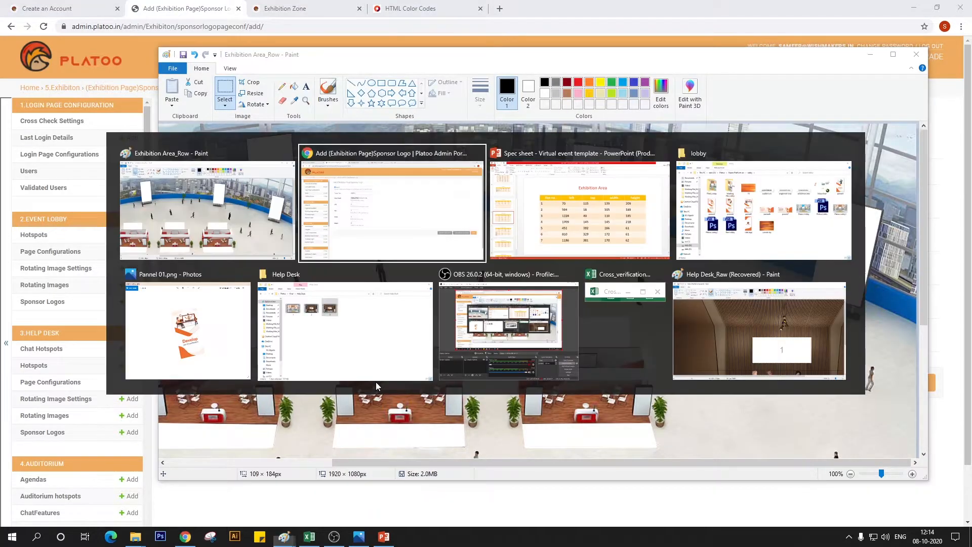
key("alt+Tab")
key("alt+Tab")
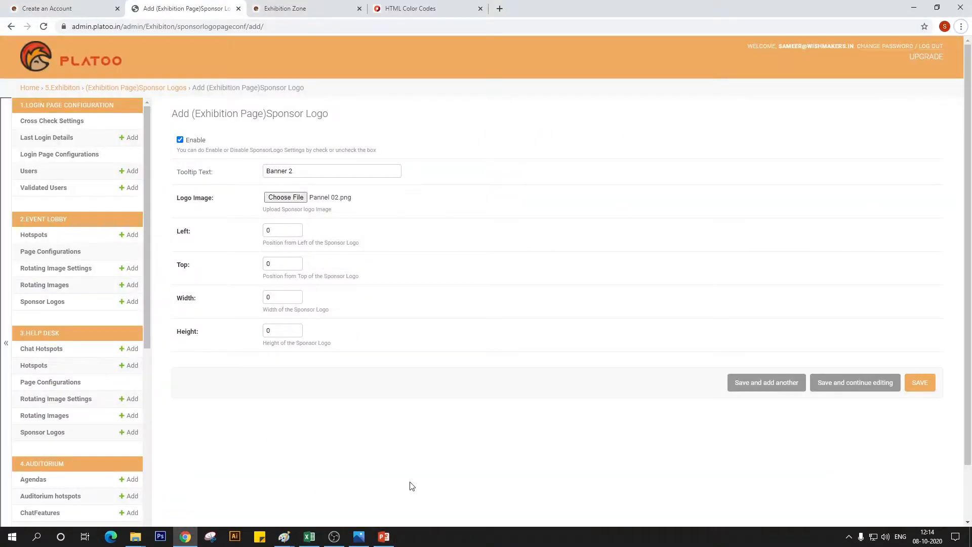
Set Banner 2's left position to 594 and top position to 18, following slot 2 in the PowerPoint spec sheet
key("alt+Tab")
key("alt+Tab")
left_click(284, 202)
left_click(438, 101)
double_click(439, 101)
left_click(276, 230)
key("alt+Tab")
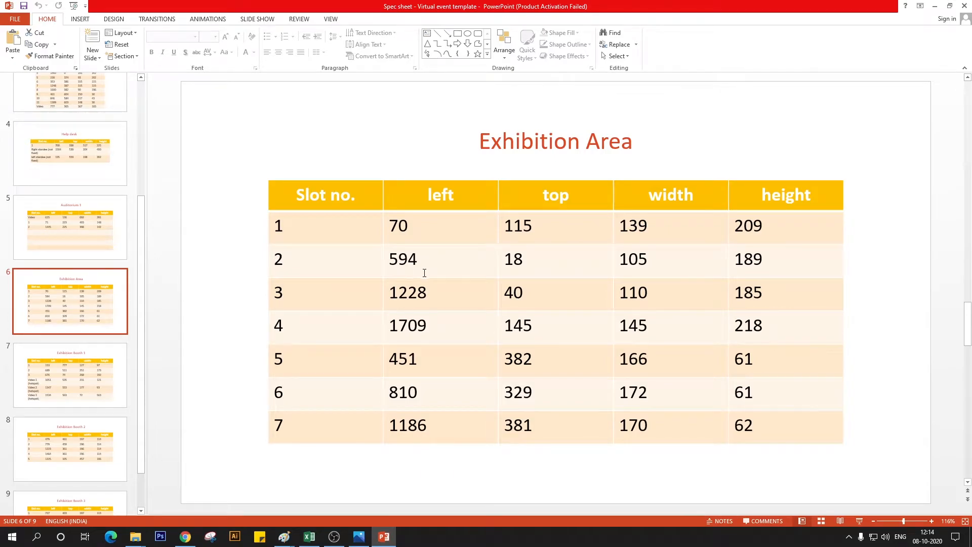
key("alt+Tab")
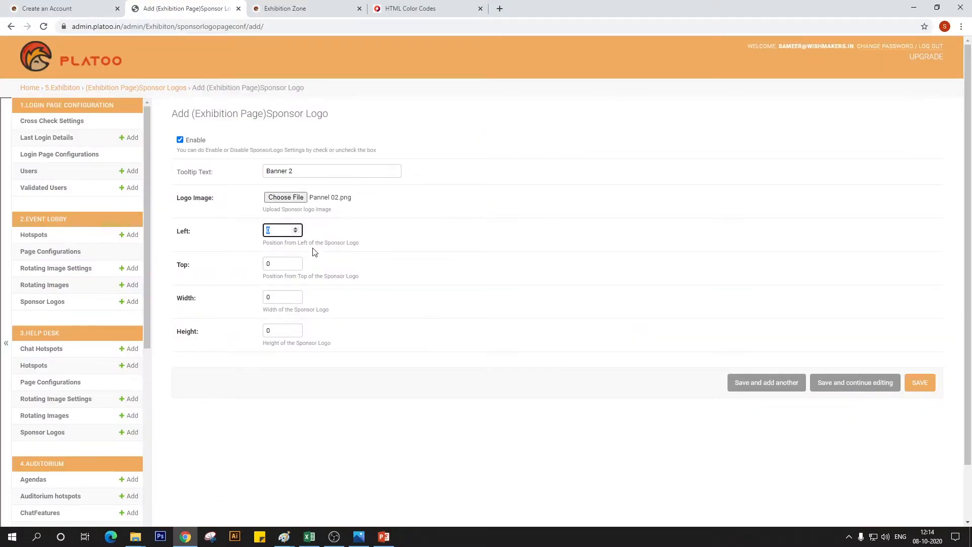
type("59")
key("Tab")
type("18")
key("Tab")
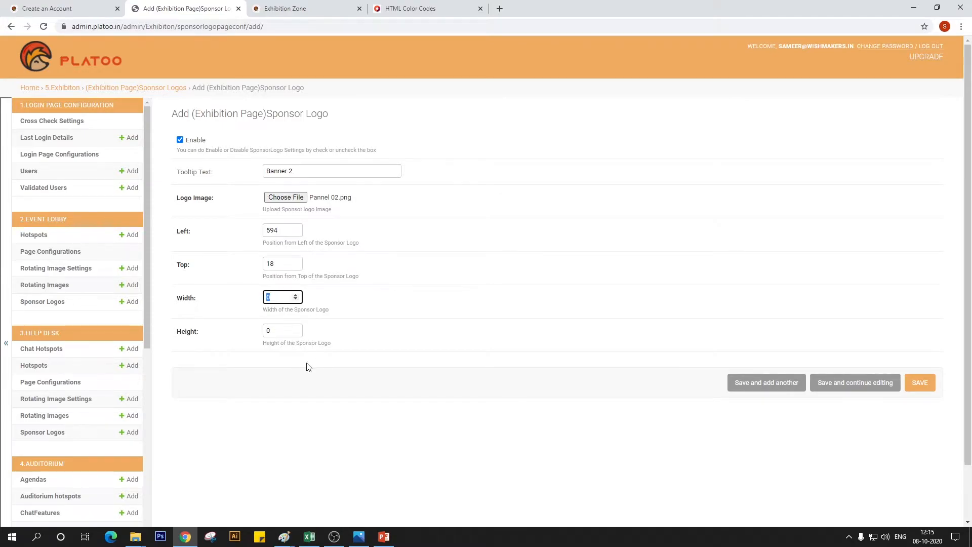
Set Banner 2's width to 105 and height to 189 from the spec sheet, and save it, continuing with another blank entry
key("alt+Tab")
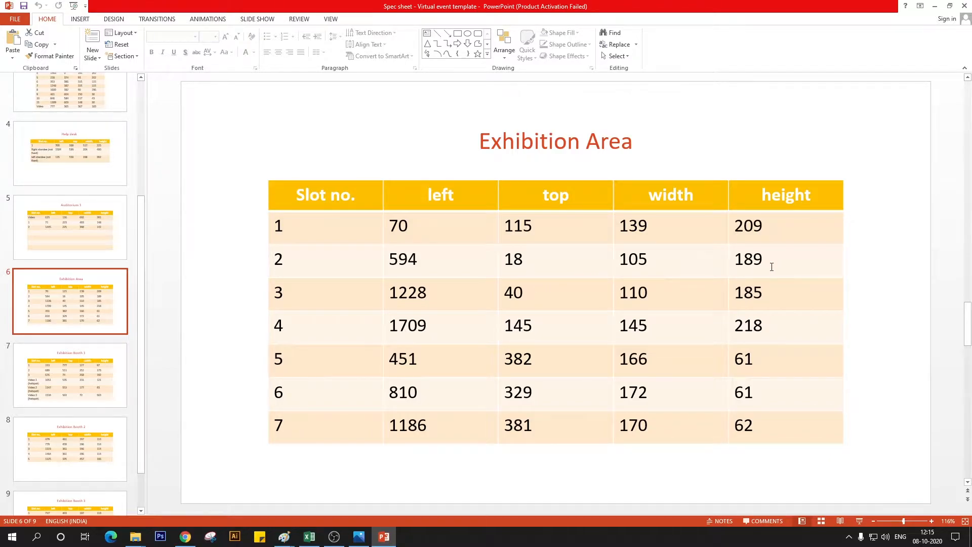
key("alt+Tab")
type("105")
key("Tab")
type("189")
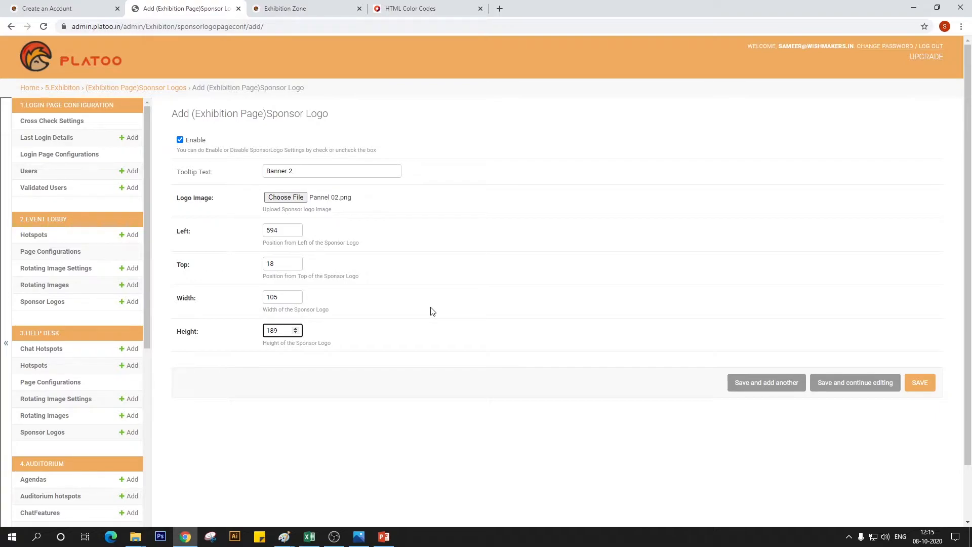
left_click(747, 387)
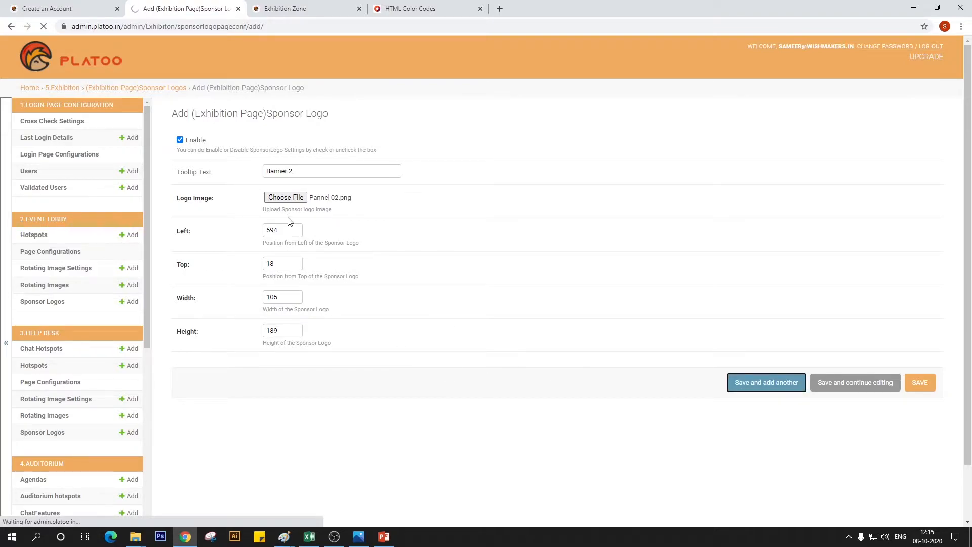
Enable the next sponsor logo, enter the tooltip text "Banner 3" and choose Pannel 03 as its logo image
left_click(180, 165)
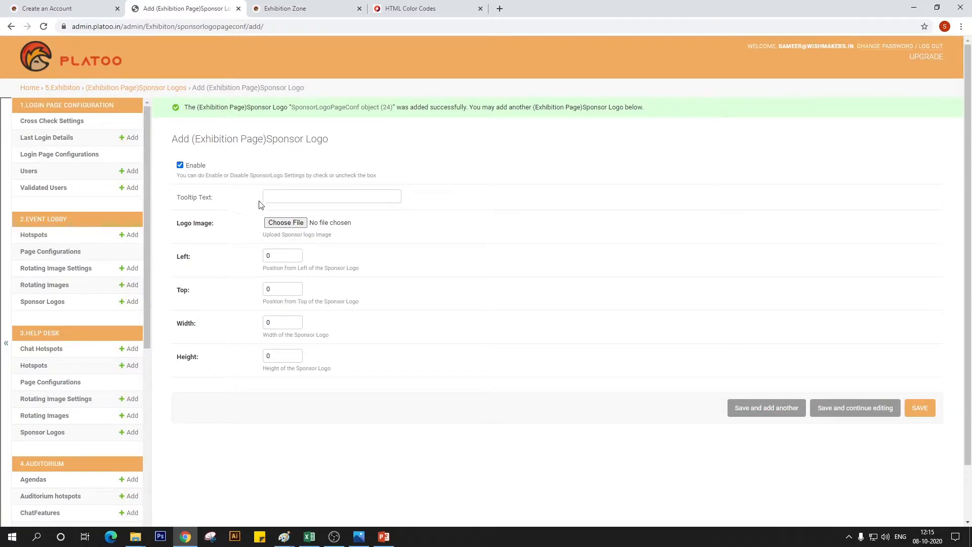
left_click(284, 197)
type("bN")
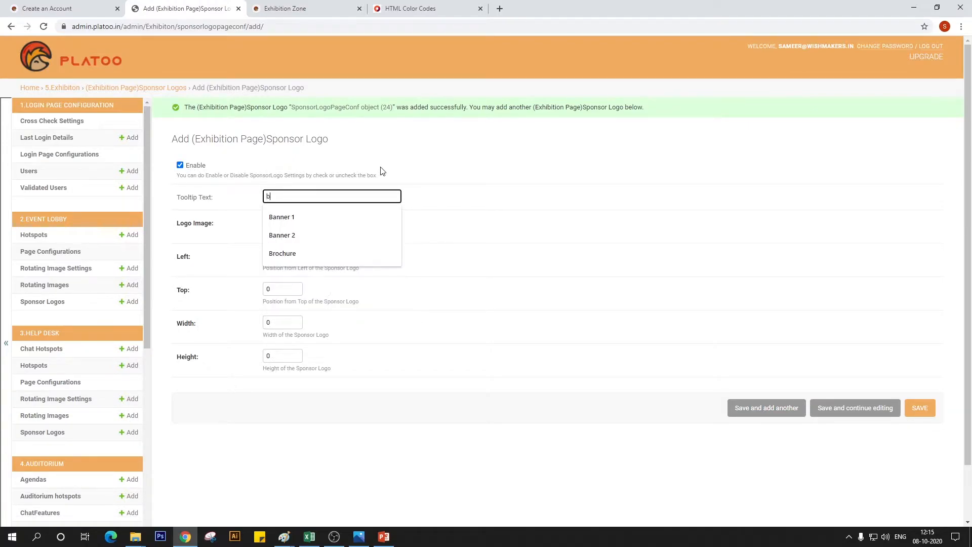
key("BackSpace")
type("AN")
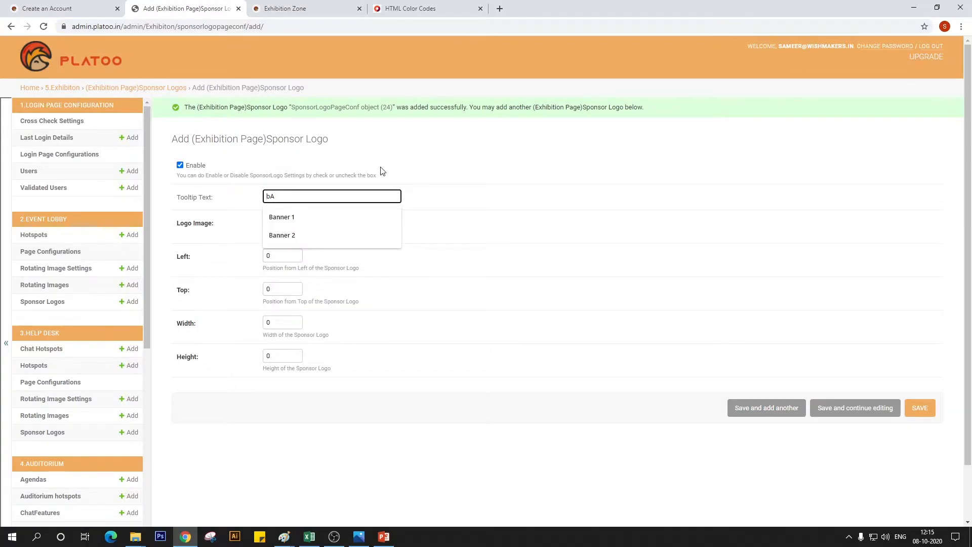
key("BackSpace")
key("BackSpace")
type("Banner 3")
left_click(305, 222)
left_click(498, 103)
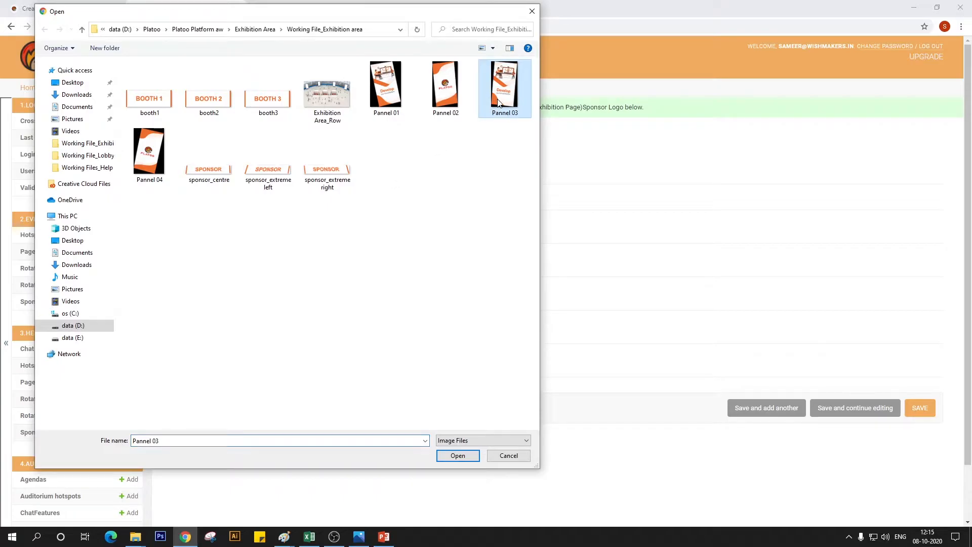
double_click(499, 102)
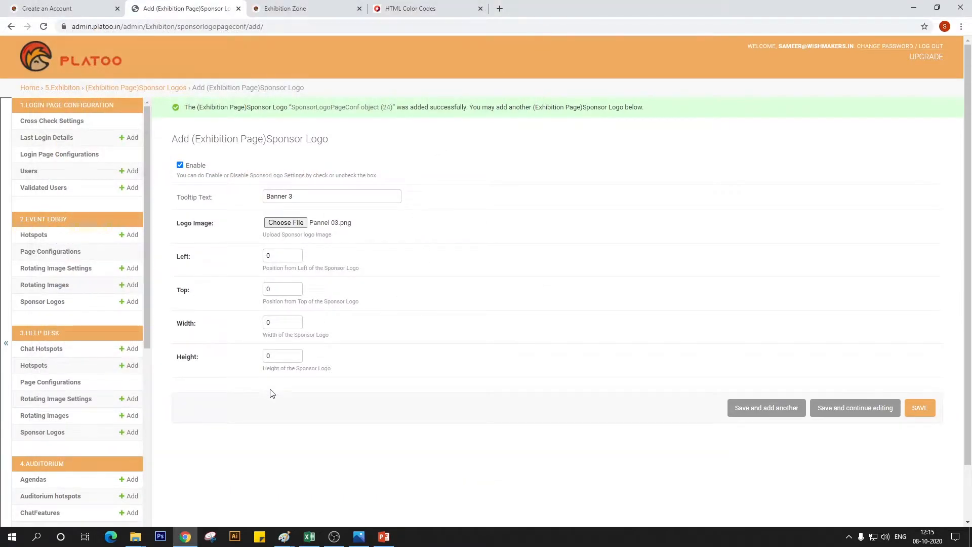
Set Banner 3's left position to 1228 and top position to 40, following slot 3 in the PowerPoint spec sheet
double_click(269, 255)
left_click(384, 536)
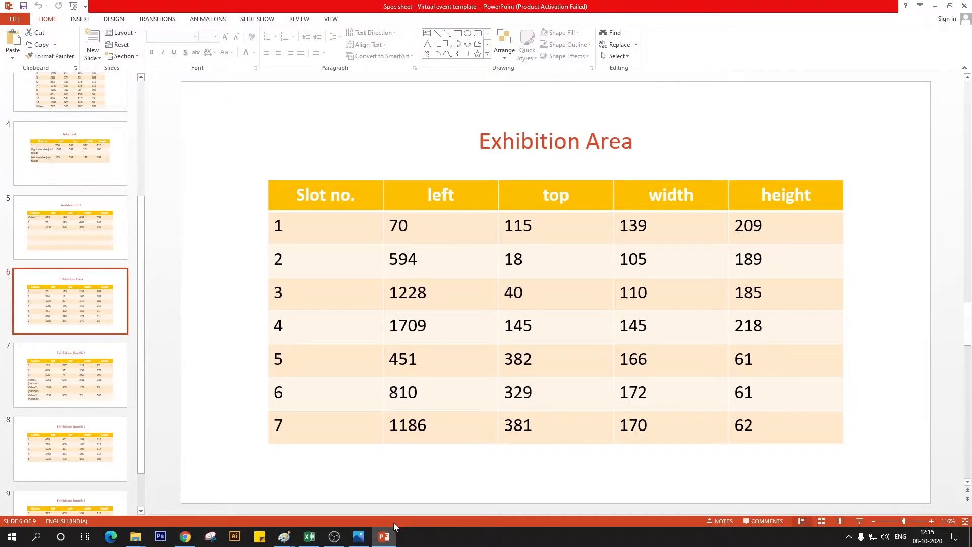
left_click(388, 535)
type("1228")
key("Tab")
type("40")
key("Tab")
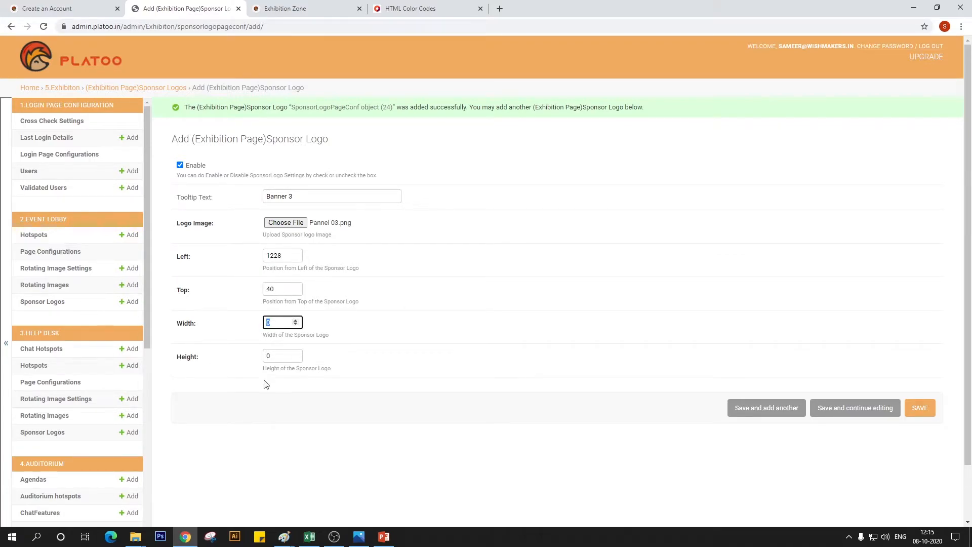
Set Banner 3's width to 110 and height to 185 from the spec sheet, and save it, continuing with another blank entry
left_click(384, 541)
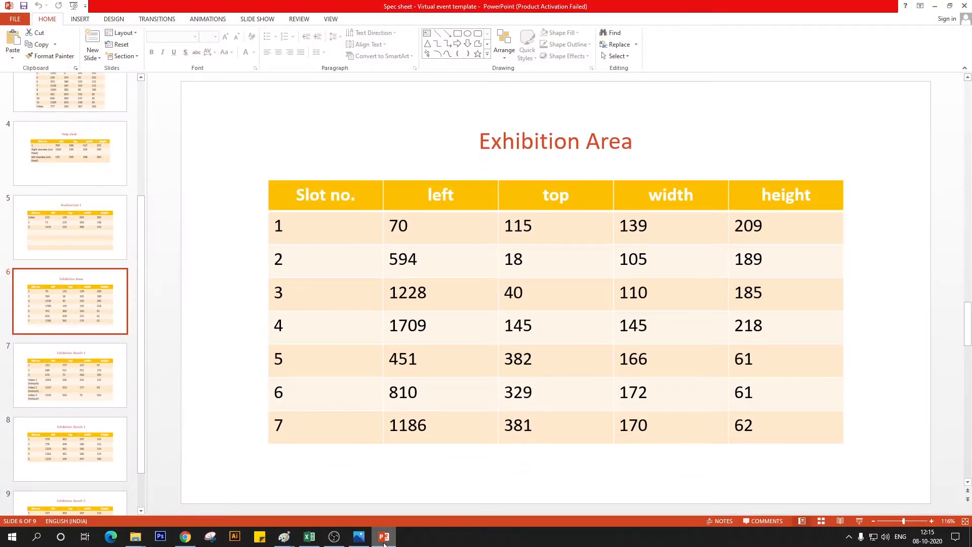
left_click(384, 541)
type("110")
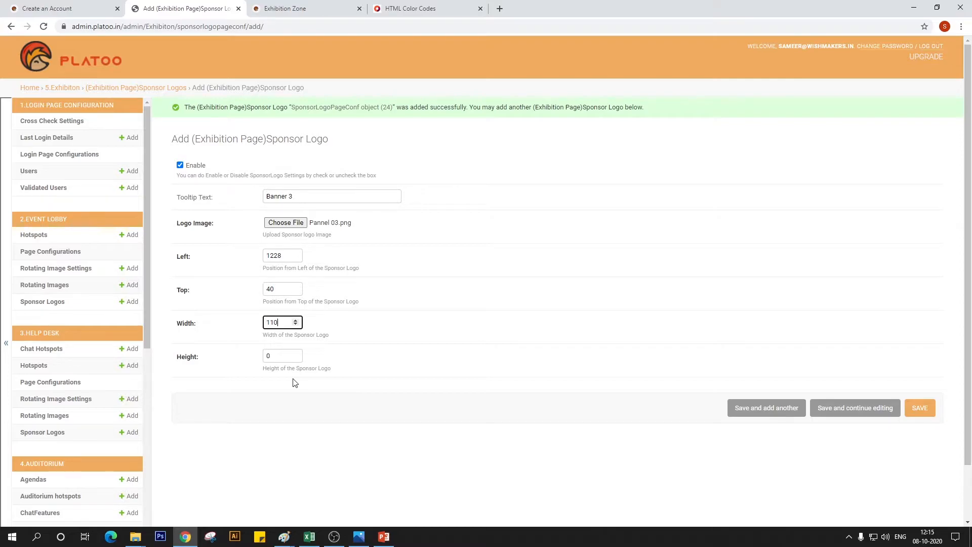
key("Tab")
type("185")
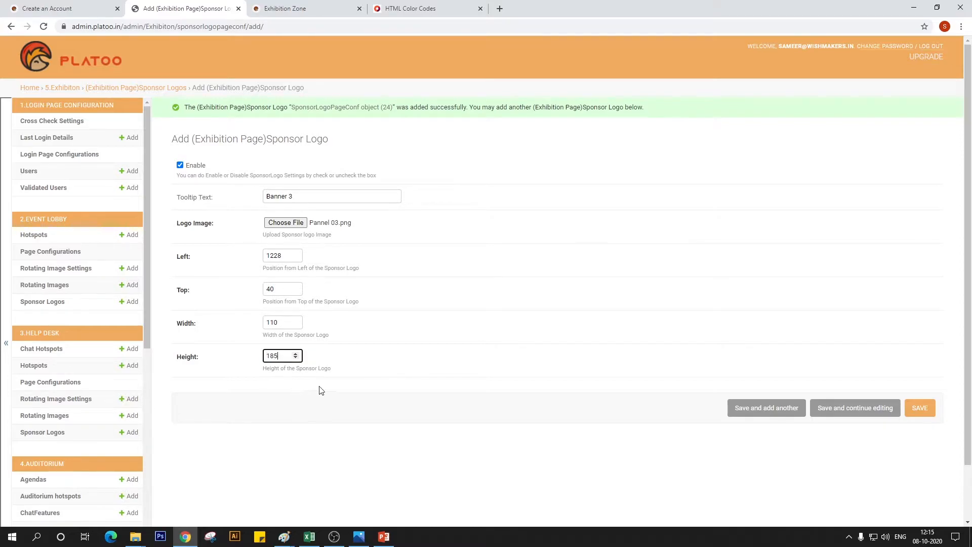
left_click(746, 414)
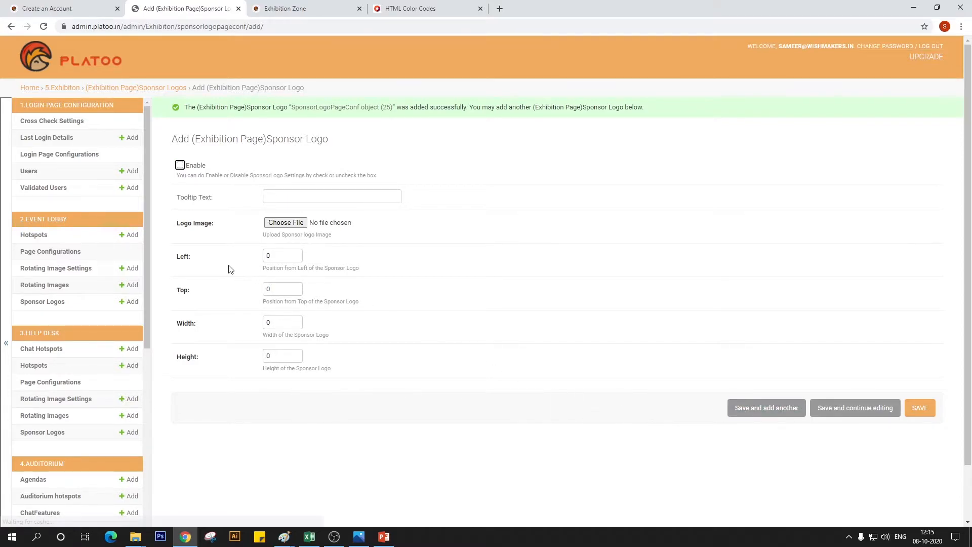
Enable the next sponsor logo, enter the tooltip text "Banner 4" and choose Pannel 04 as its logo image
left_click(180, 165)
left_click(296, 198)
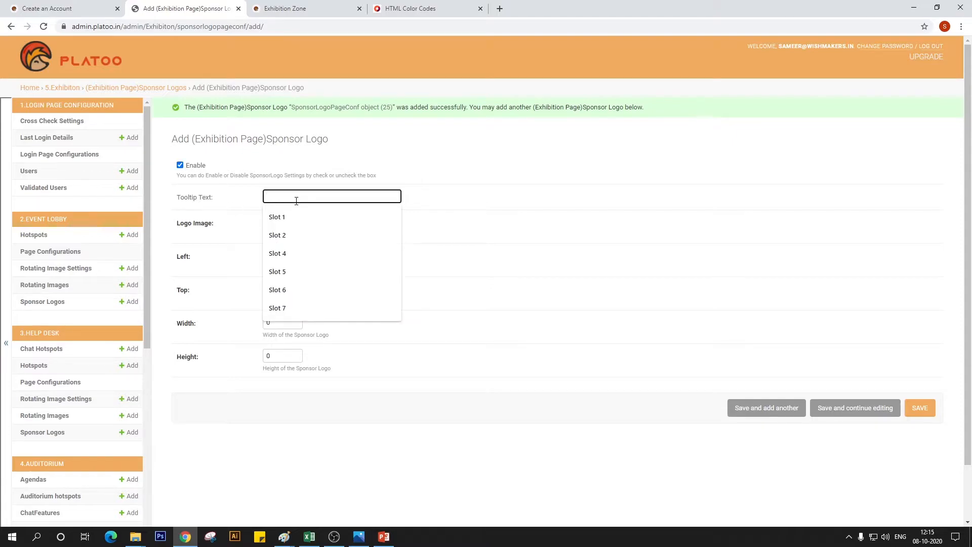
type("Banner")
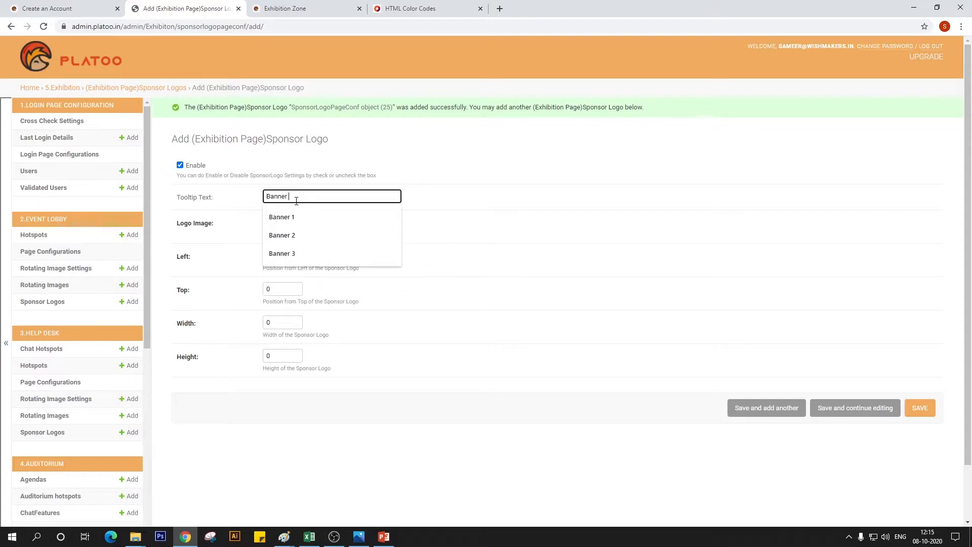
type(" 4")
left_click(283, 223)
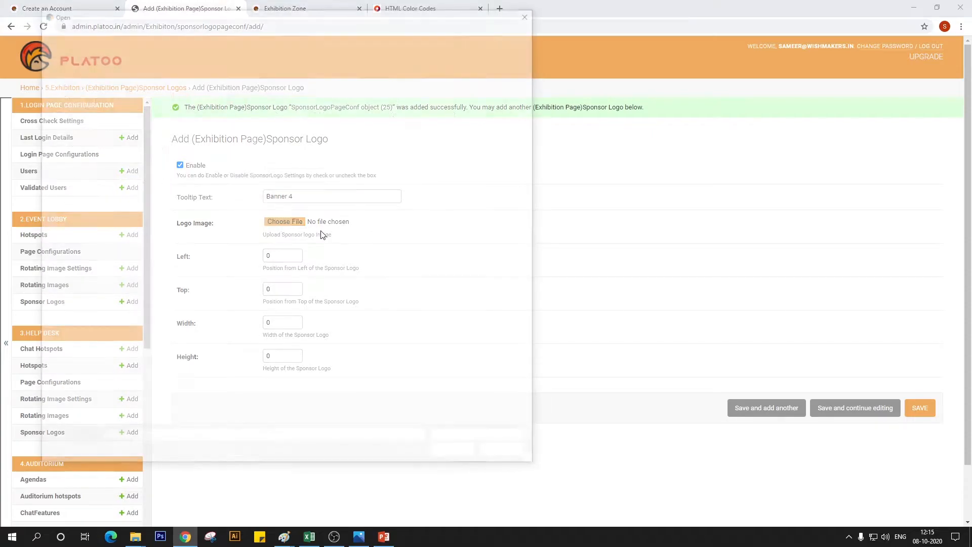
double_click(152, 184)
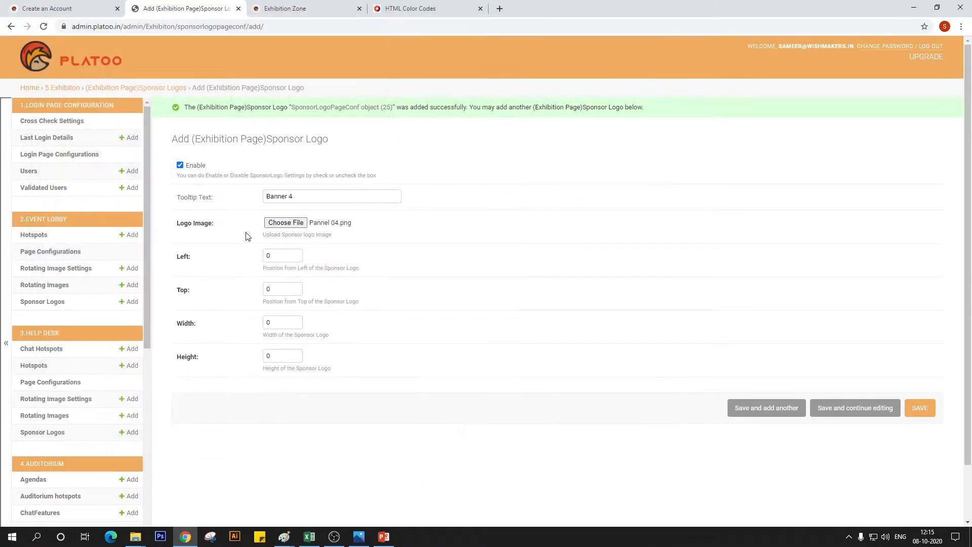
Set Banner 4's left position to 1709 and top position to 145, following slot 4 in the PowerPoint spec sheet
left_click(273, 258)
left_click(384, 536)
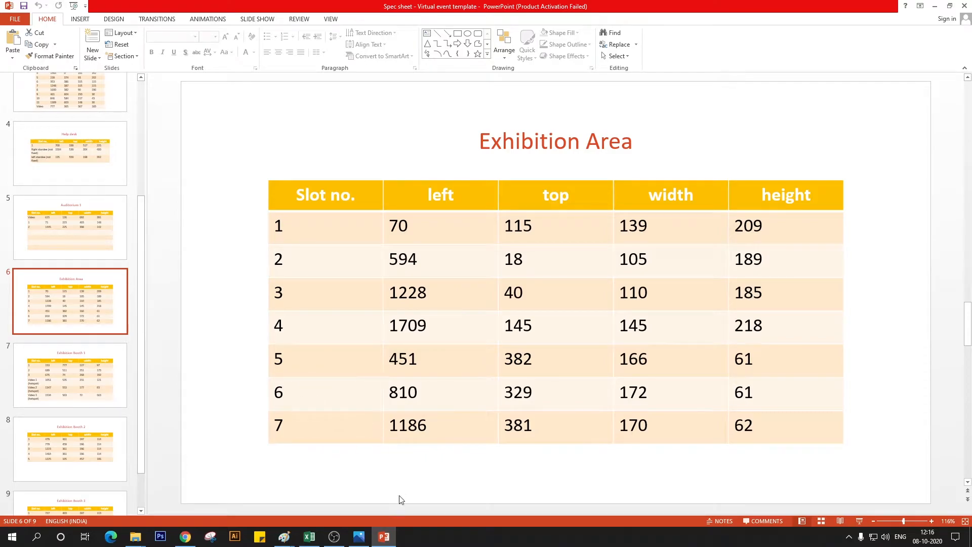
left_click(383, 536)
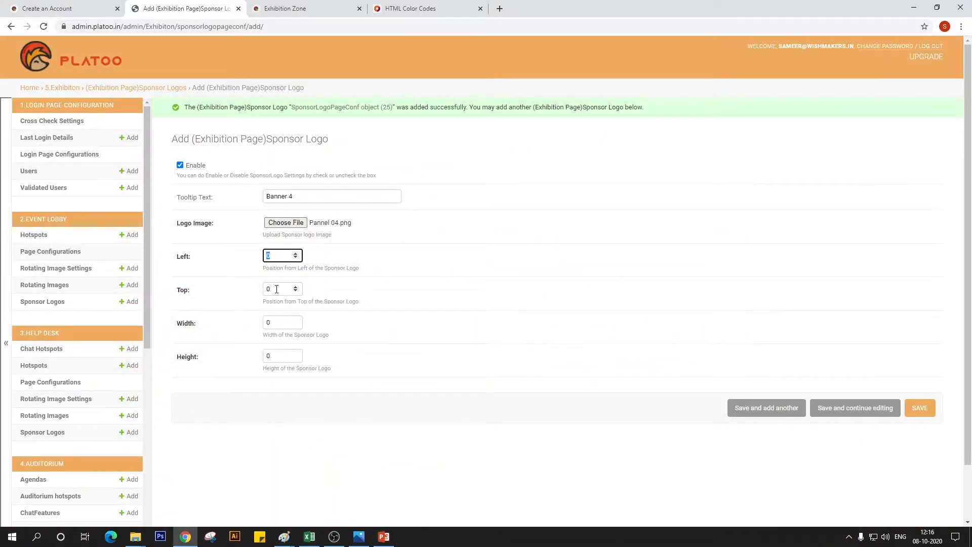
type("1709")
key("Tab")
key("alt+Tab")
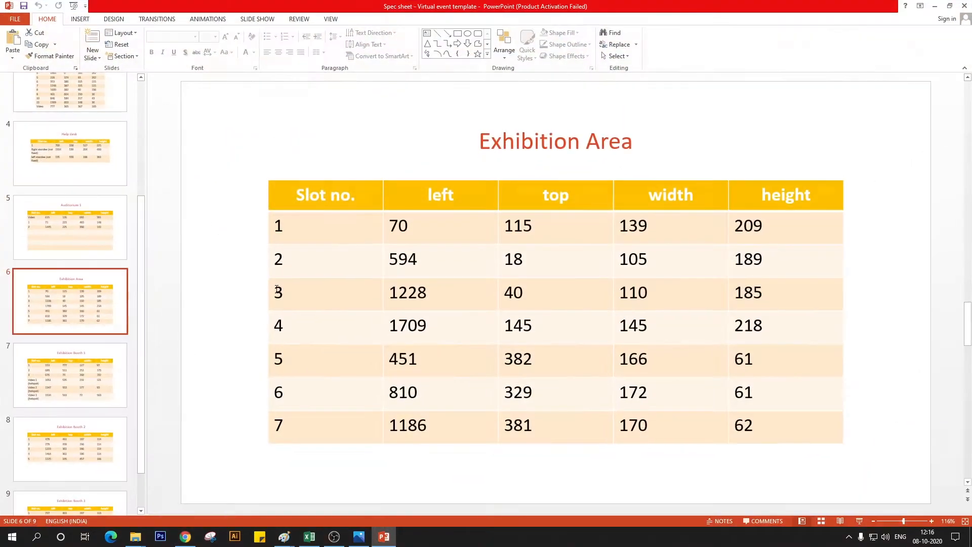
key("alt+Tab")
type("145")
Set Banner 4's width to 145 and height to 218 from the spec sheet, and save the entry
key("Tab")
type("145")
key("Tab")
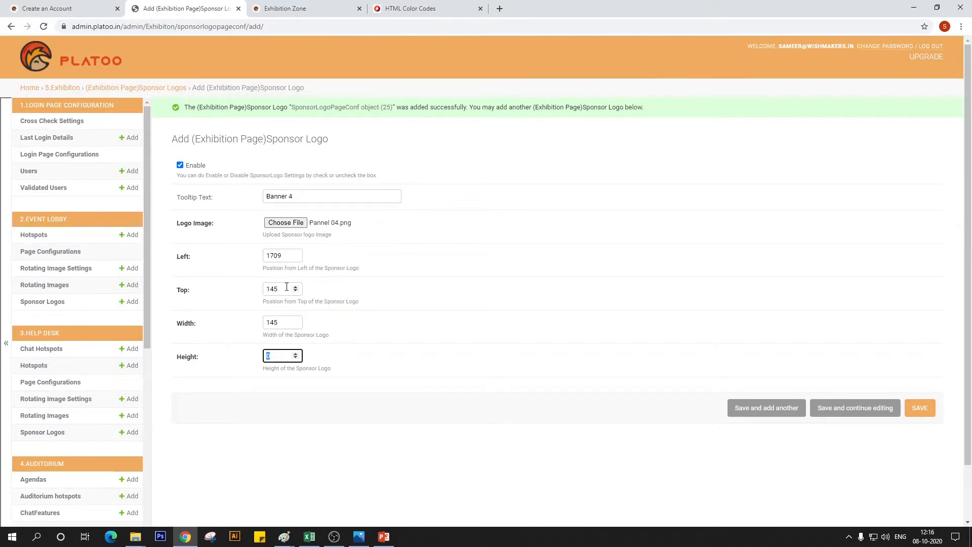
key("alt+Tab")
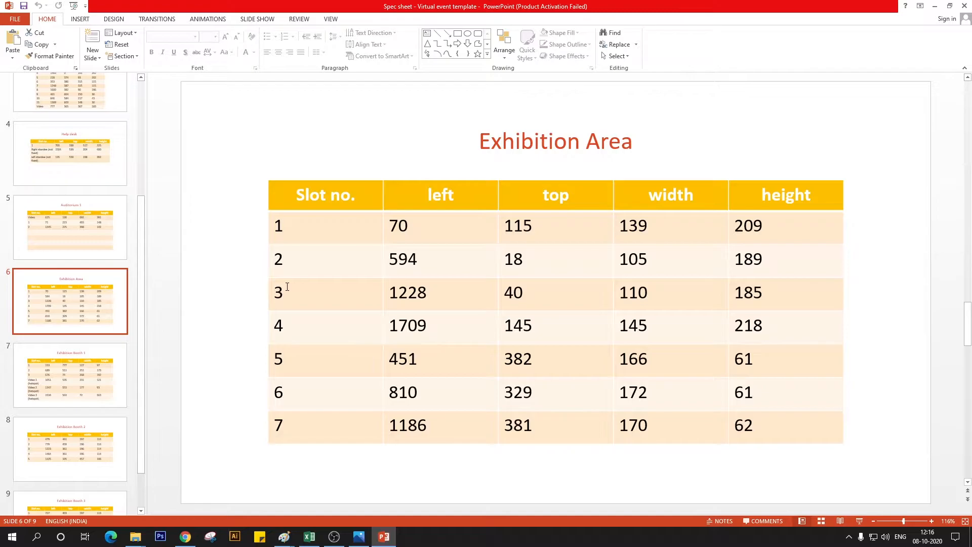
key("alt+Tab")
type("218")
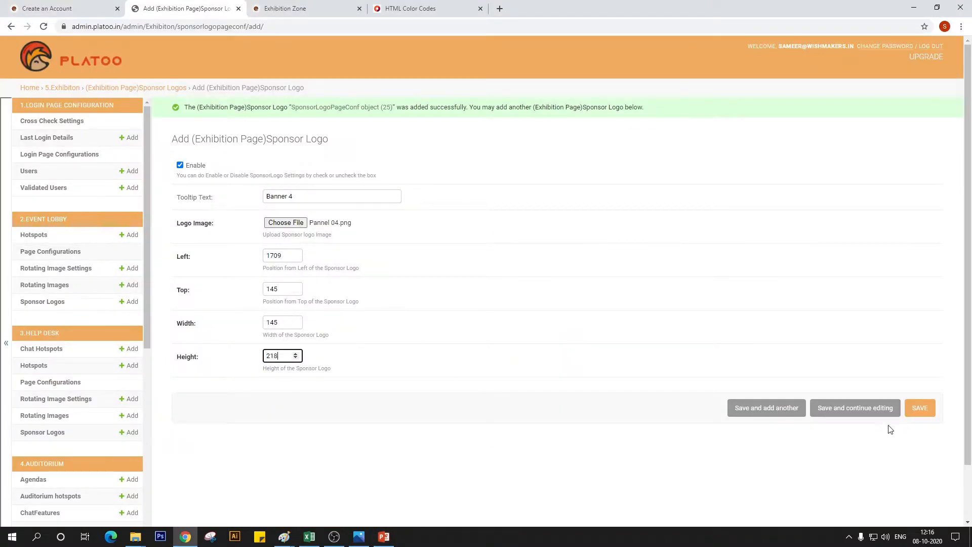
left_click(908, 411)
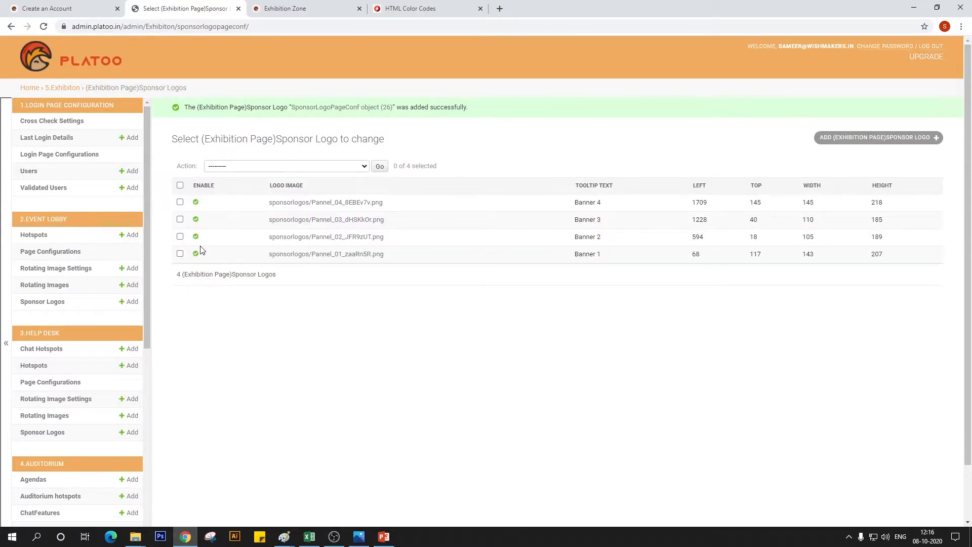
Reload the Exhibition Zone page to check the banners on the four hall panels, and return to the admin page
left_click(293, 8)
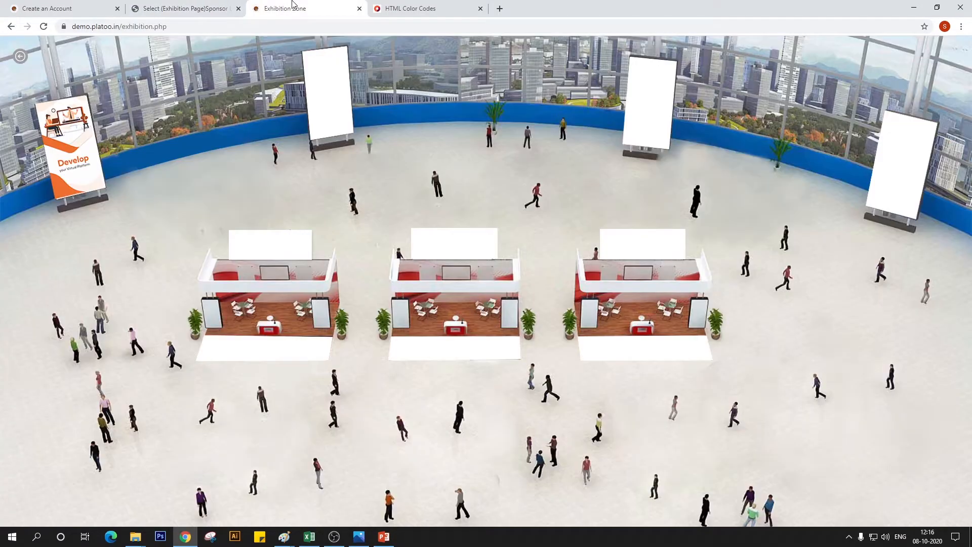
left_click(44, 30)
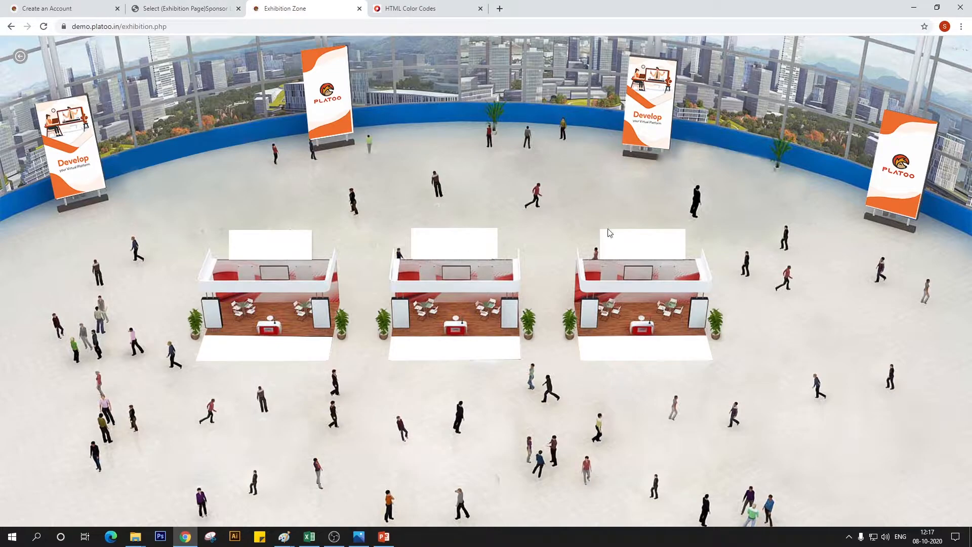
left_click(195, 7)
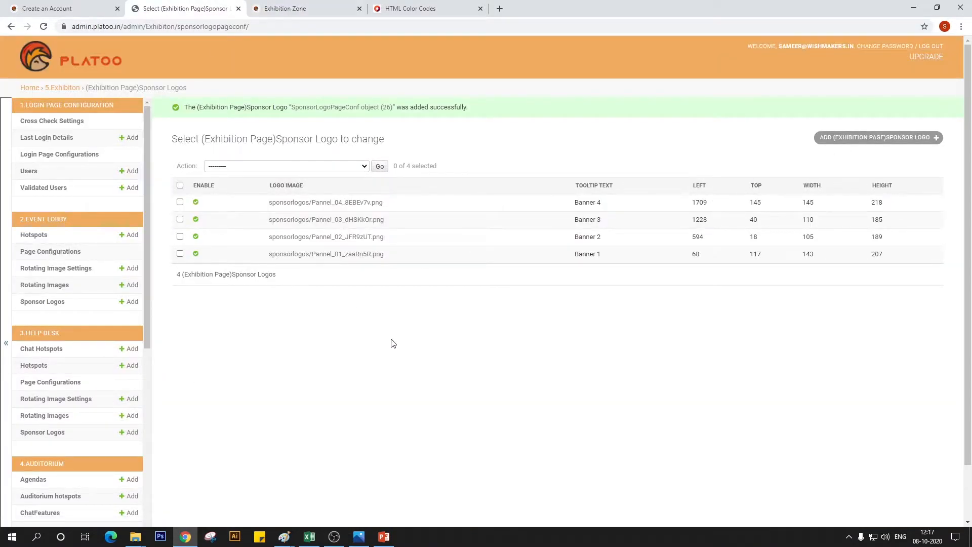
Start a new blank sponsor logo entry for the exhibition page
scroll(39, 477, "down", 7)
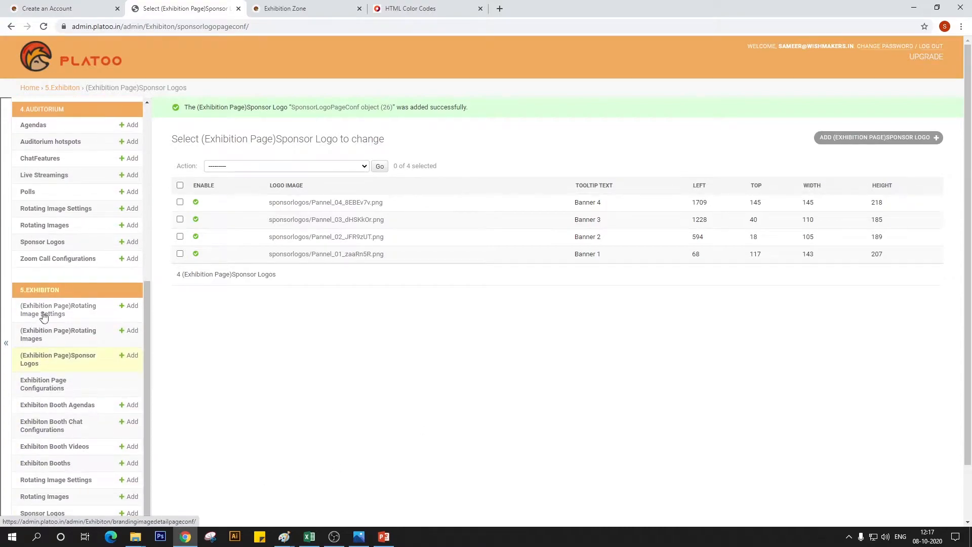
scroll(38, 324, "down", 1)
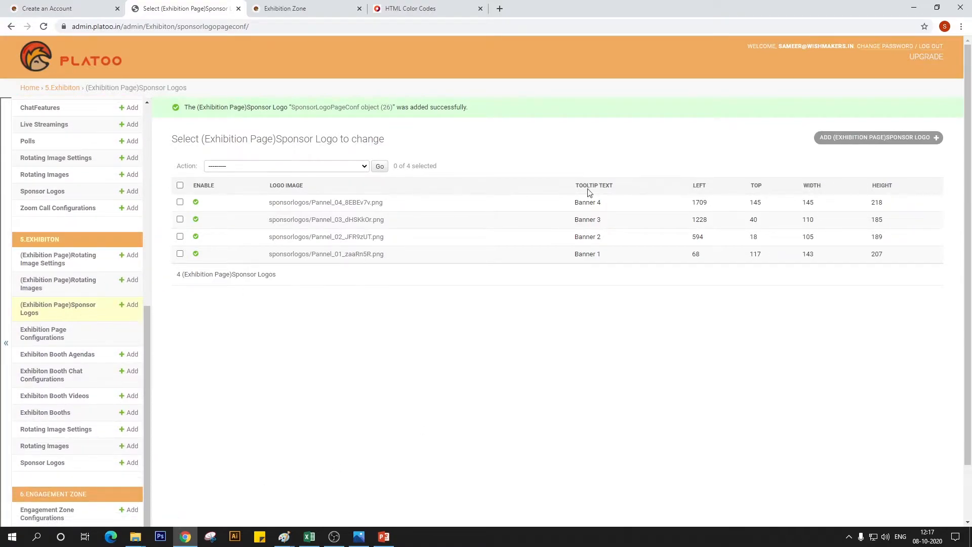
left_click(826, 140)
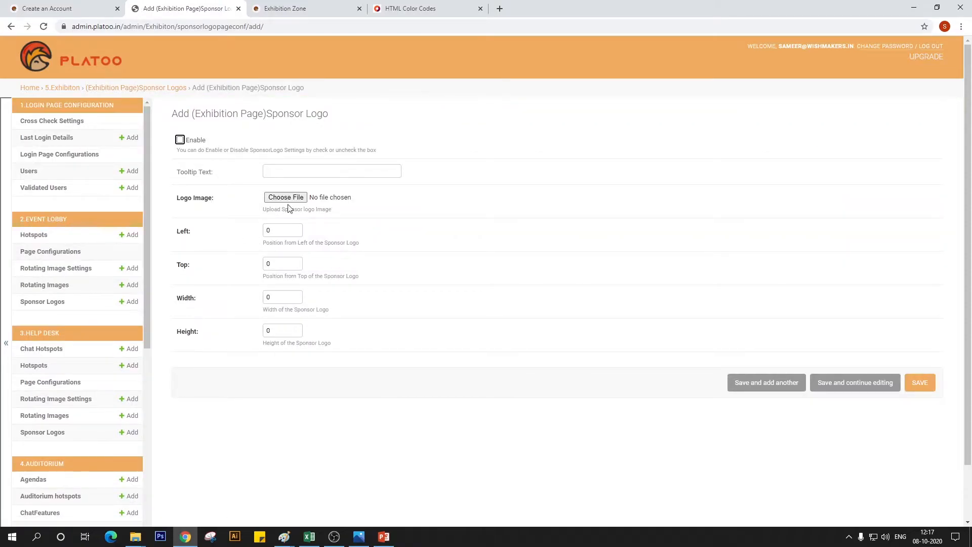
Switch to Paint, outline the blank sign above the middle booth in the Exhibition Area_Row image, and return to the sponsor logo form
mouse_move(284, 535)
left_click(326, 504)
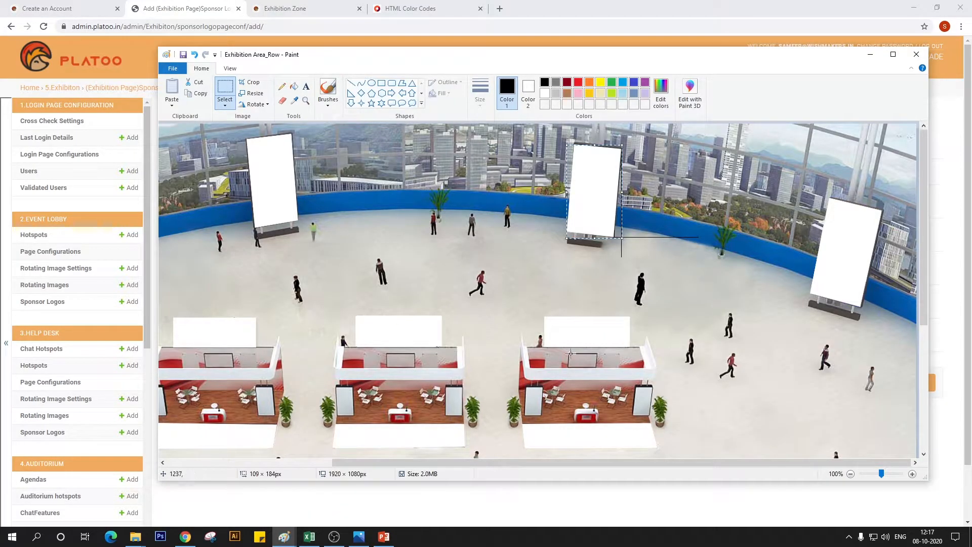
mouse_move(304, 534)
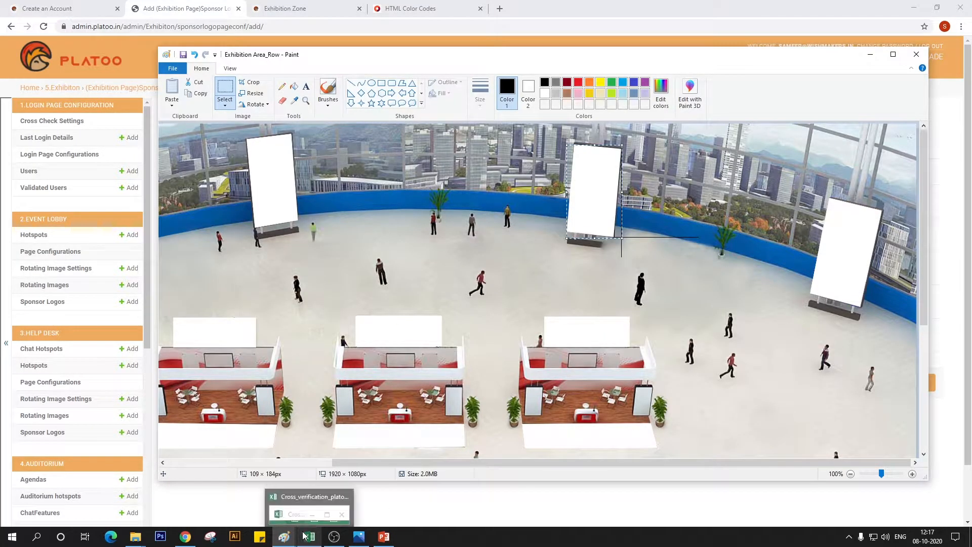
left_click(357, 535)
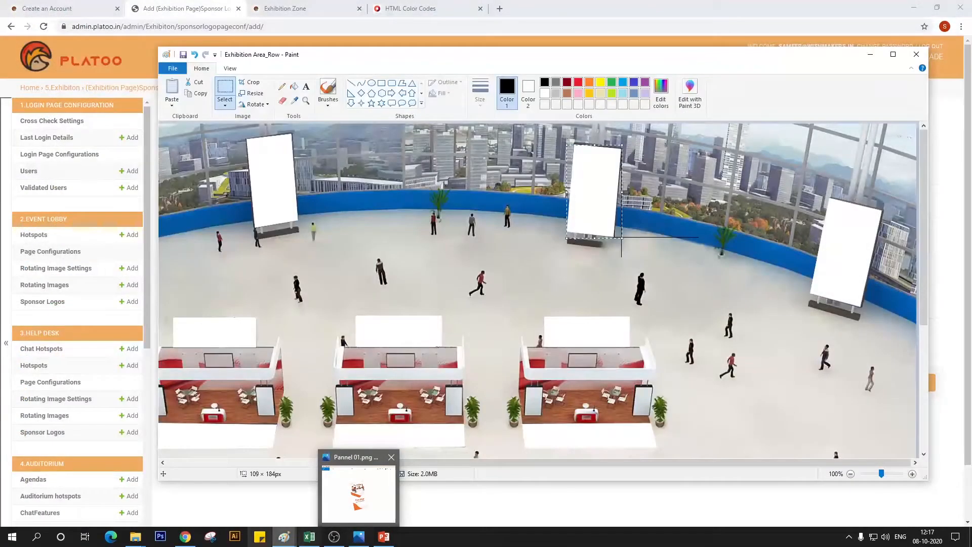
mouse_move(284, 541)
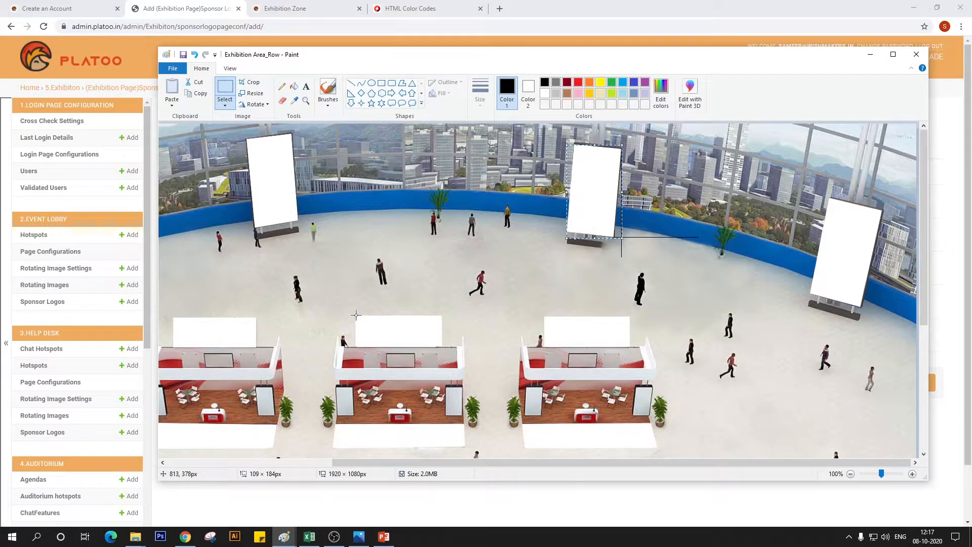
left_click_drag(356, 314, 441, 347)
left_click(355, 290)
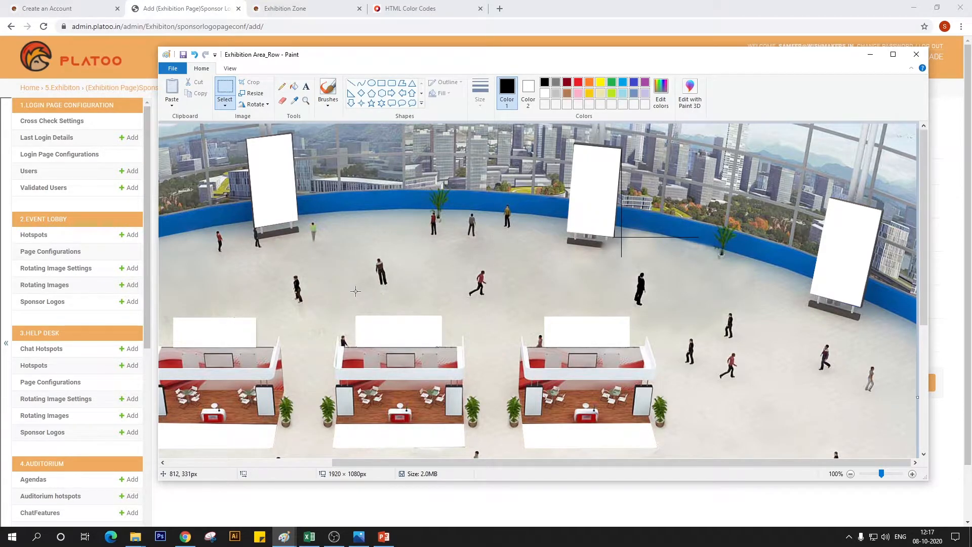
left_click(185, 536)
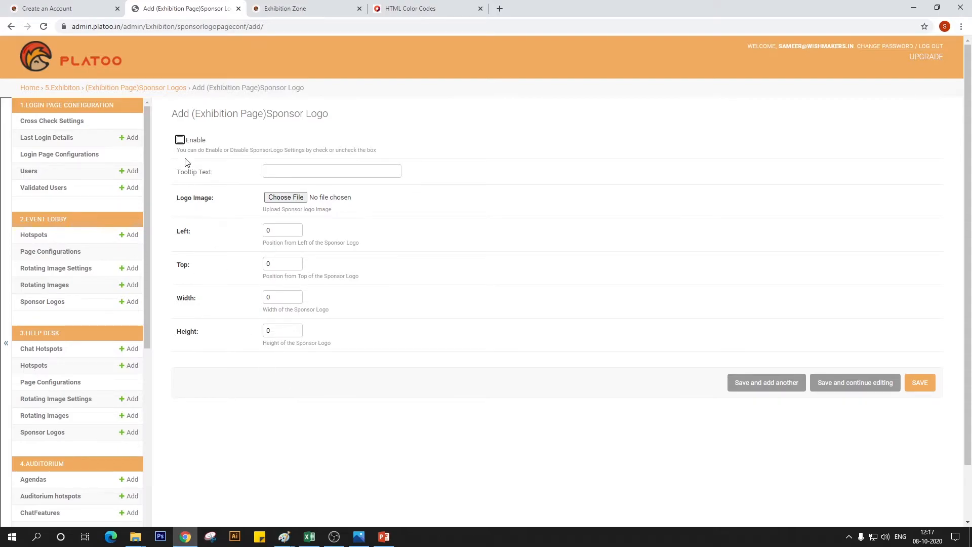
Enable the new sponsor logo and enter the tooltip text "Exhibition Banner 1", correcting its spelling
left_click(180, 140)
left_click(277, 170)
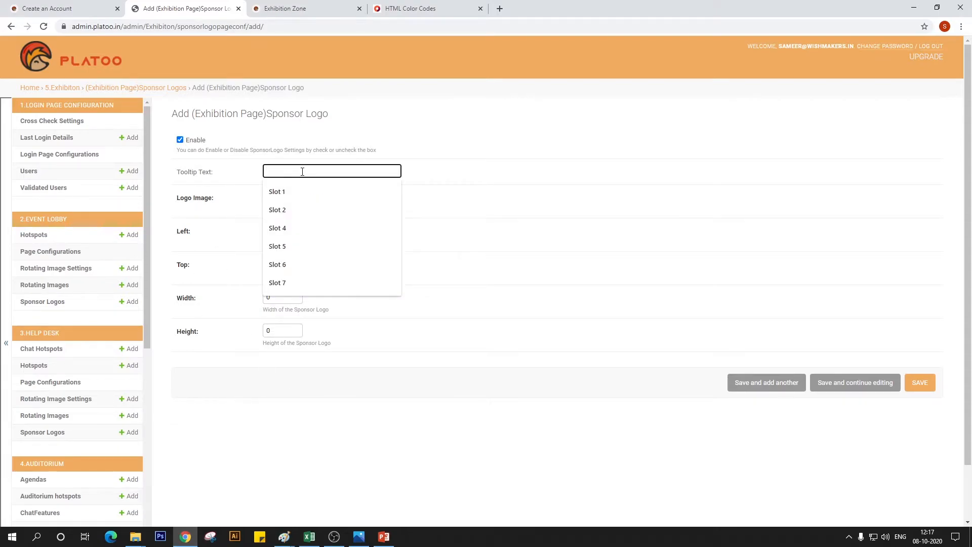
type("Exh")
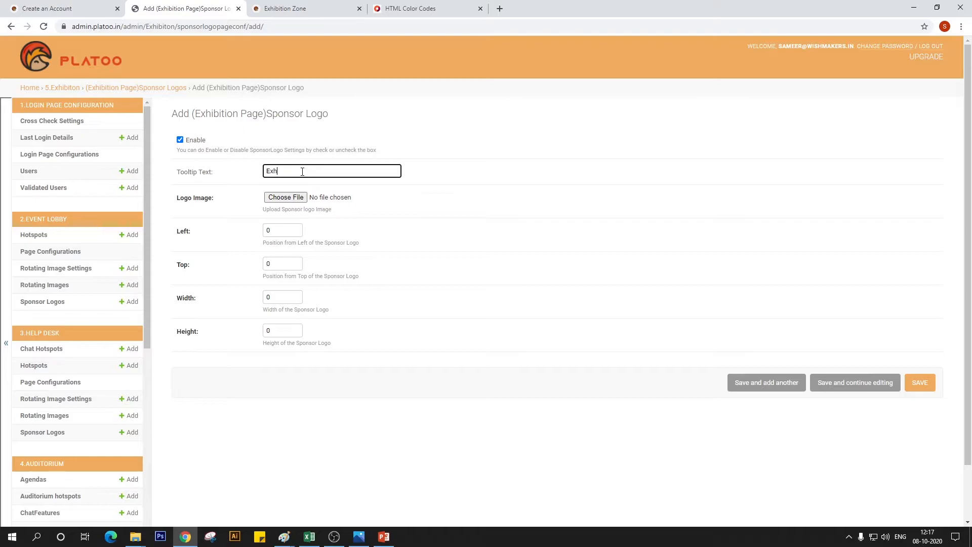
type("n Banner 1")
right_click(278, 171)
left_click(294, 184)
Choose the sponsor_extreme right image as Exhibition Banner 1's logo image
left_click(285, 197)
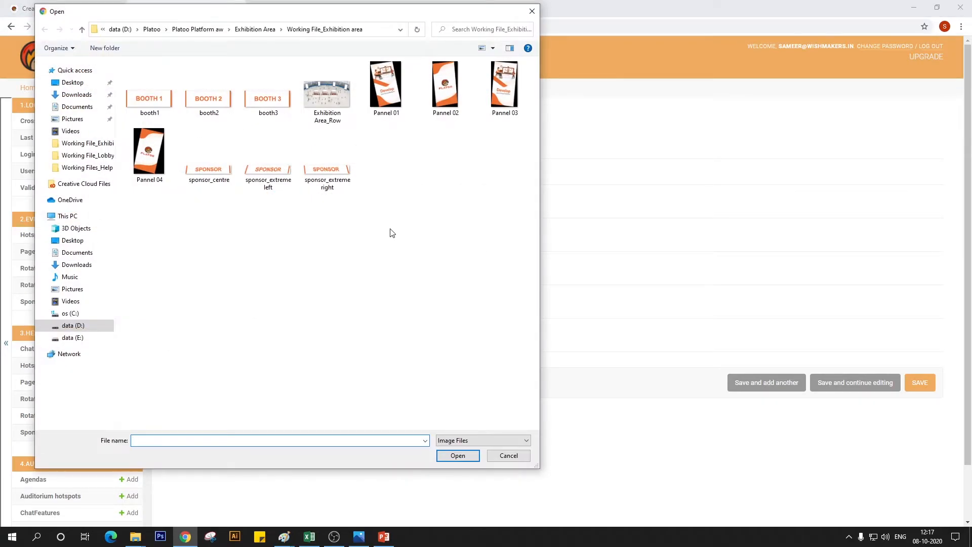
left_click(213, 188)
left_click(266, 189)
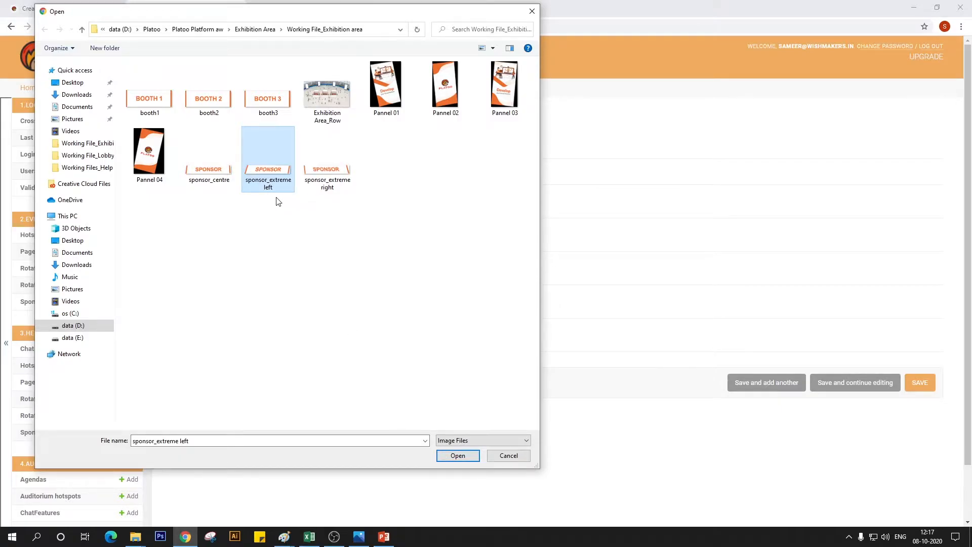
left_click(340, 173)
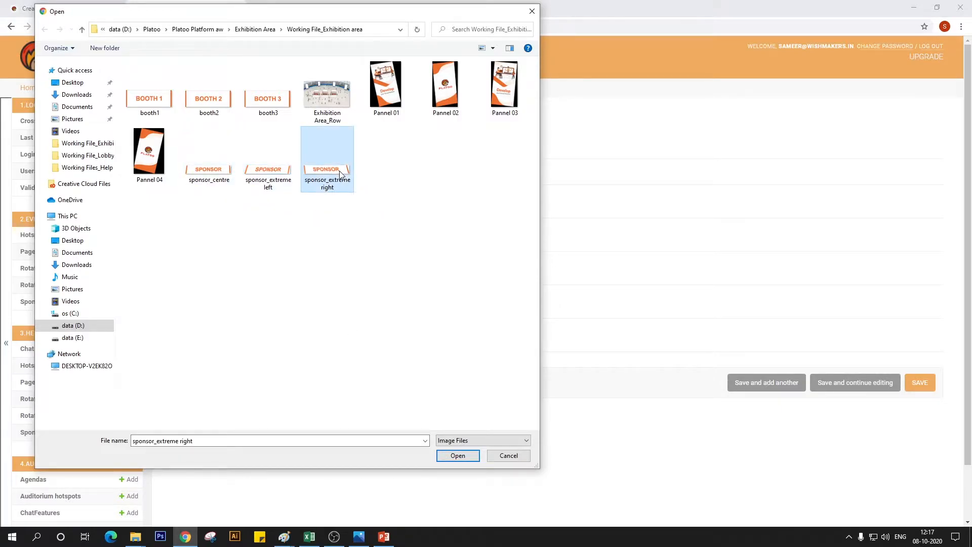
left_click(456, 457)
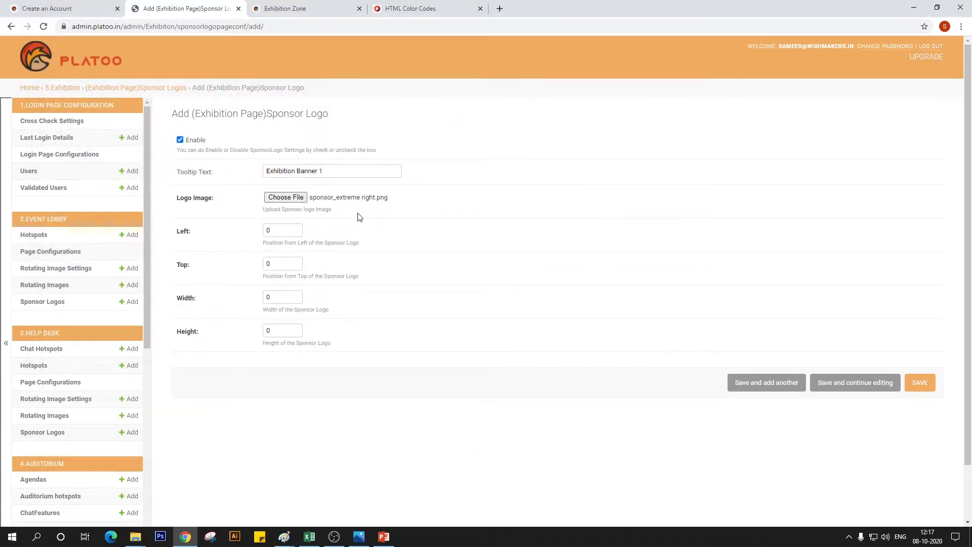
Set Exhibition Banner 1's left position to 451 and top position to 382, following slot 5 in the PowerPoint spec sheet
double_click(281, 230)
left_click(383, 536)
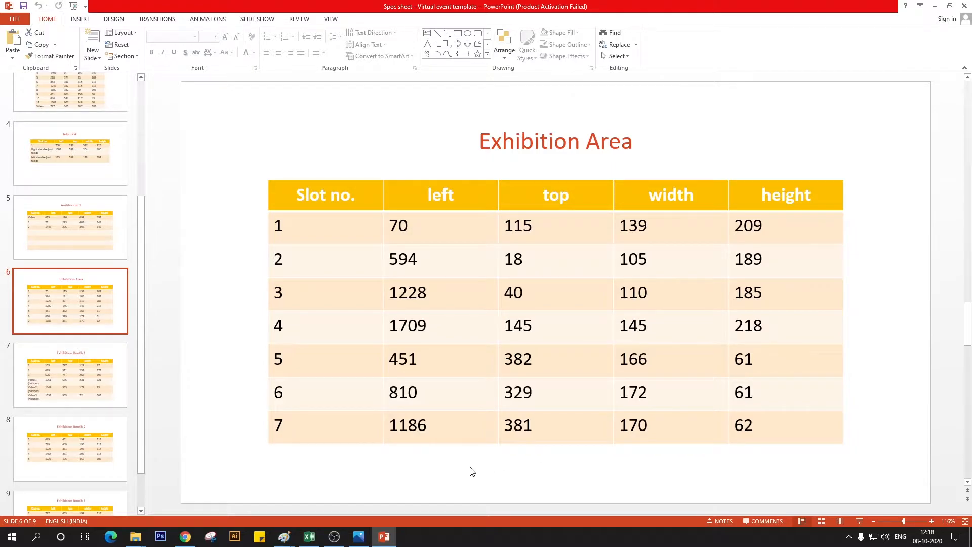
key("alt+Tab")
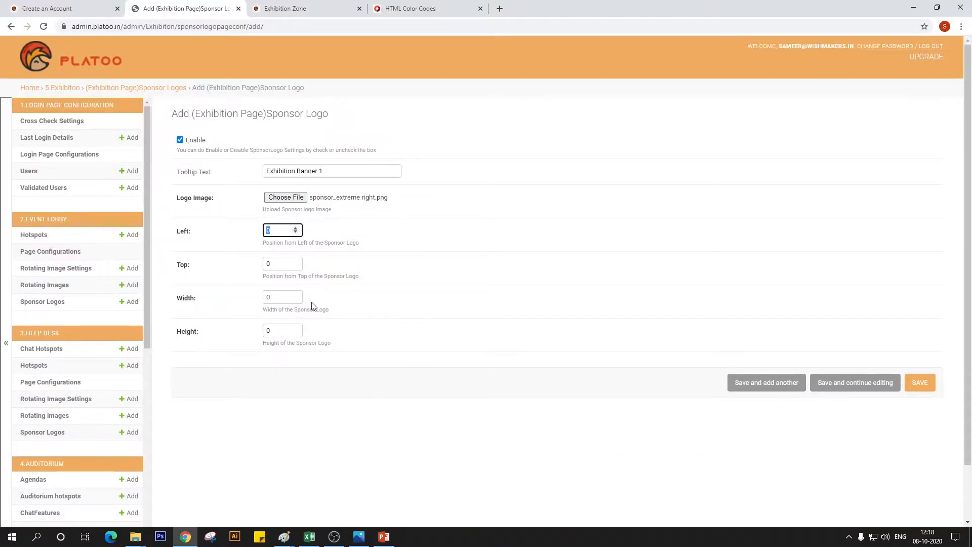
type("45")
key("Tab")
type("382")
key("Tab")
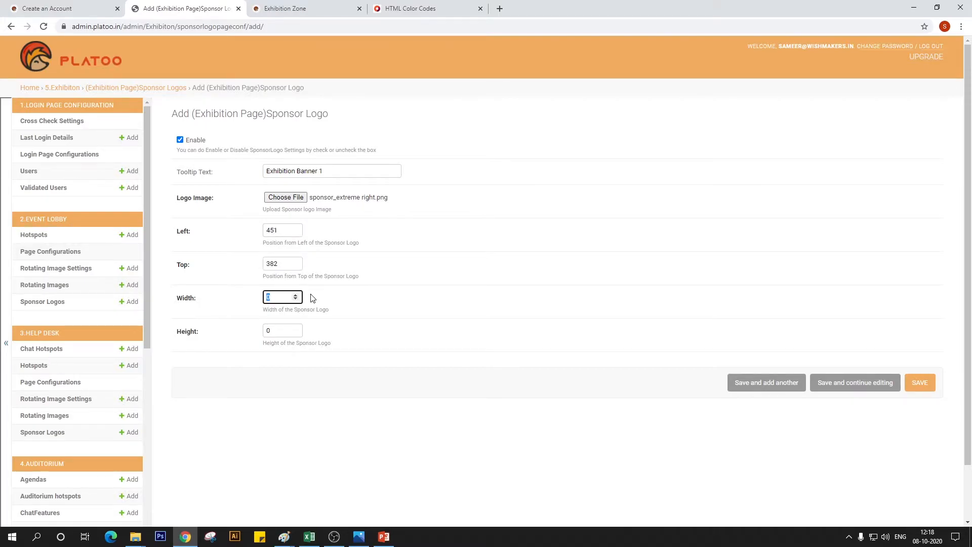
Set Exhibition Banner 1's width to 166 and height to 61 from the spec sheet, and save it, continuing with another blank entry
key("alt+Tab")
key("alt+Tab")
type("166")
key("Tab")
type("61")
left_click(737, 383)
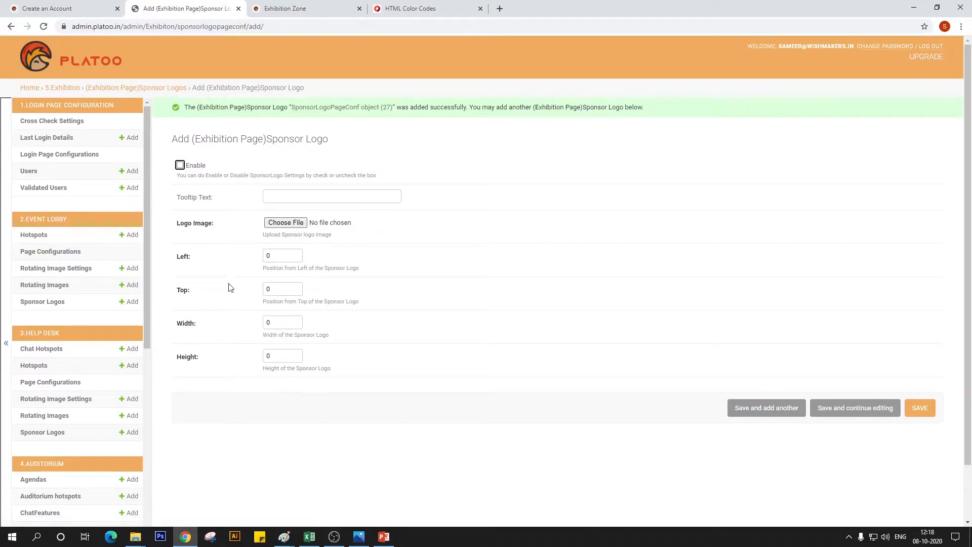
Enable the next sponsor logo, enter the tooltip text "Exhibition Banner 2" and choose sponsor_centre as its logo image
left_click(181, 166)
left_click(284, 197)
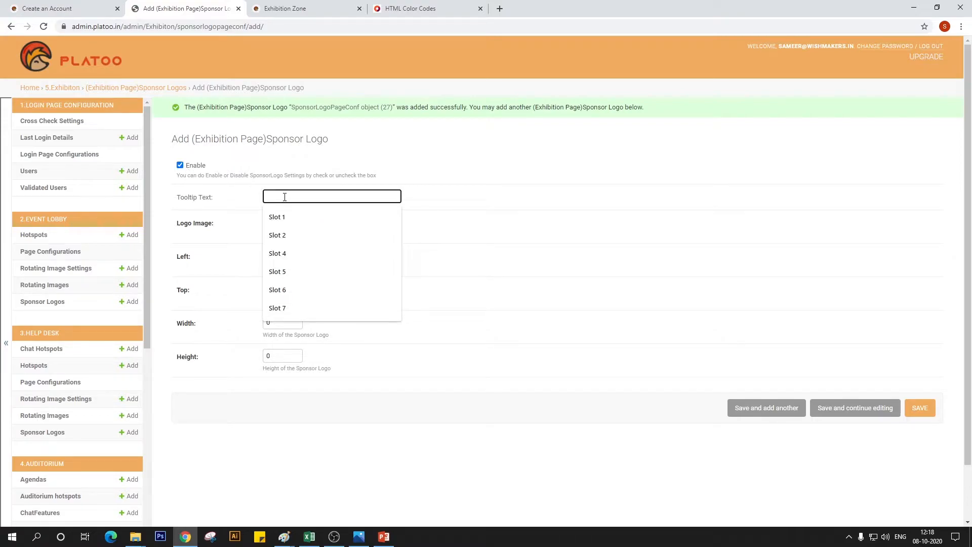
type("Exh")
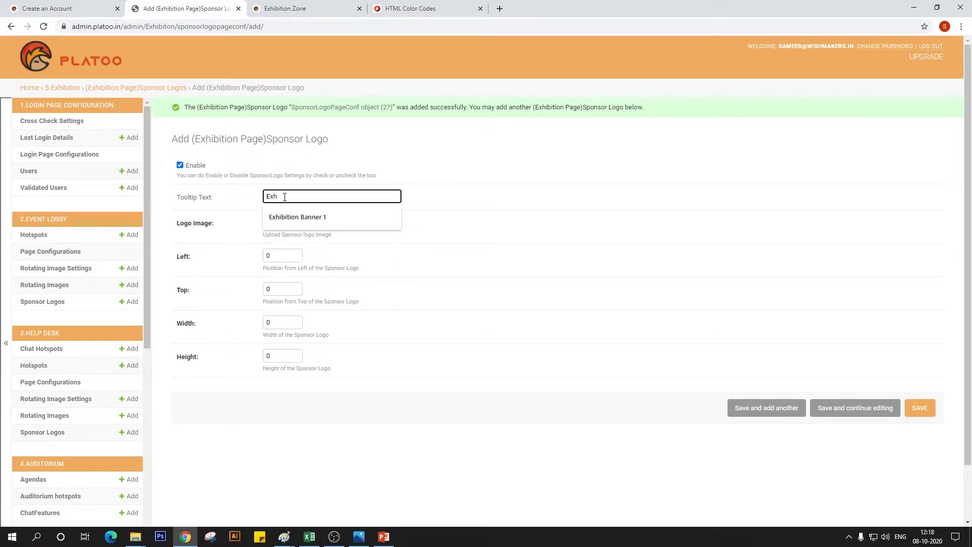
left_click(310, 221)
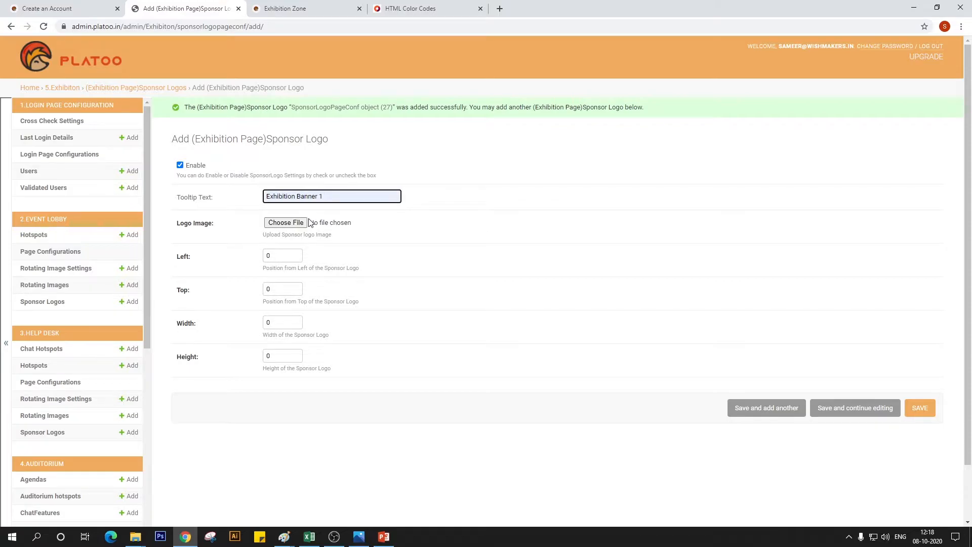
key("BackSpace")
type("2")
left_click(283, 223)
left_click(209, 171)
left_click(457, 455)
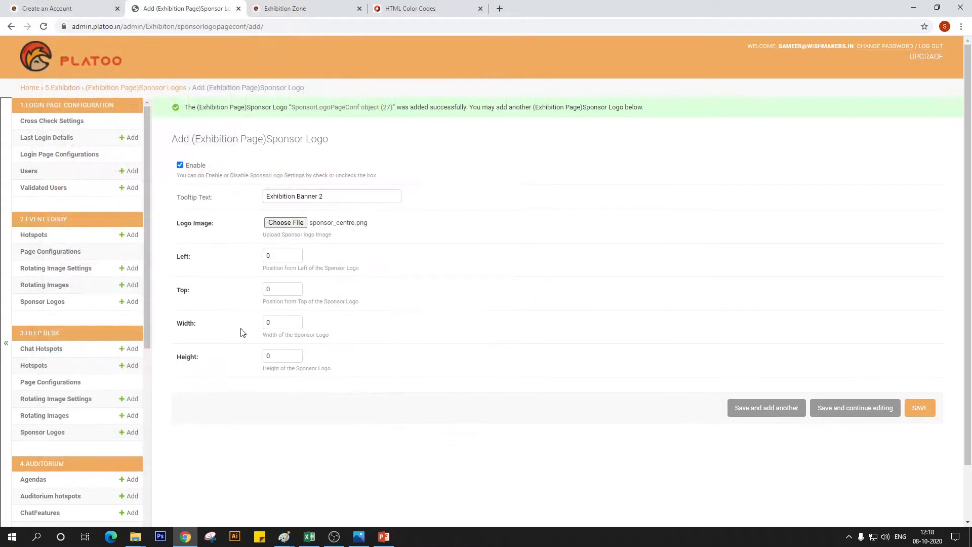
Set Exhibition Banner 2's left position to 810 and top position to 329, following slot 6 in the PowerPoint spec sheet
left_click(295, 256)
left_click(384, 536)
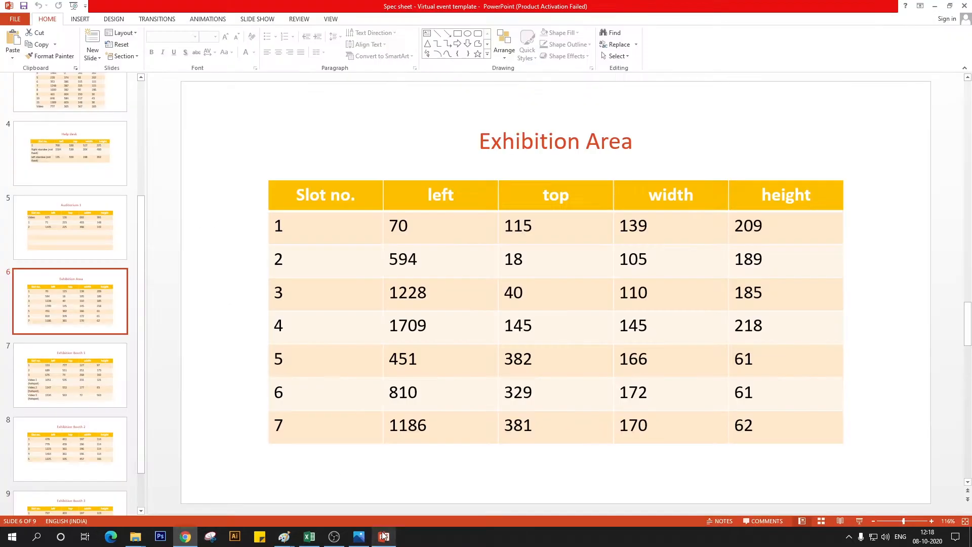
mouse_move(392, 544)
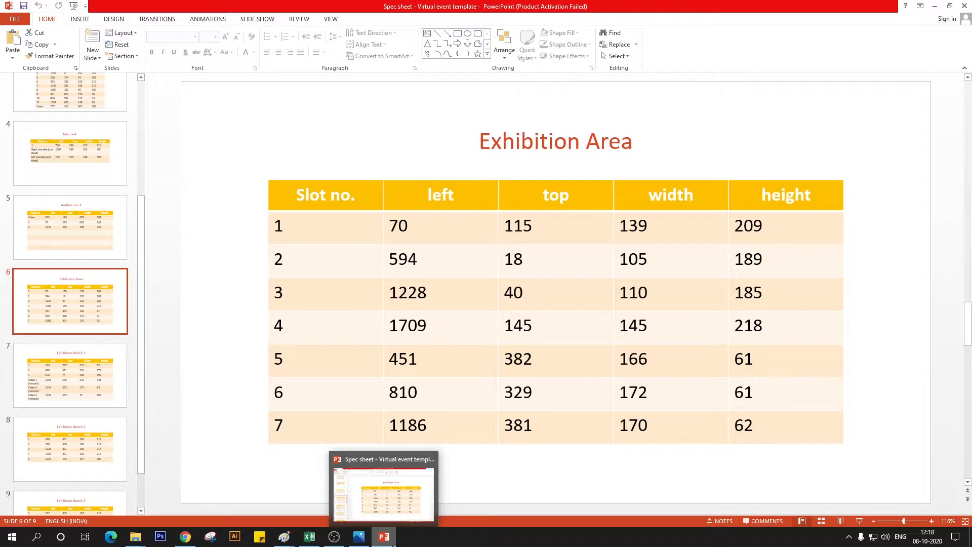
left_click(393, 544)
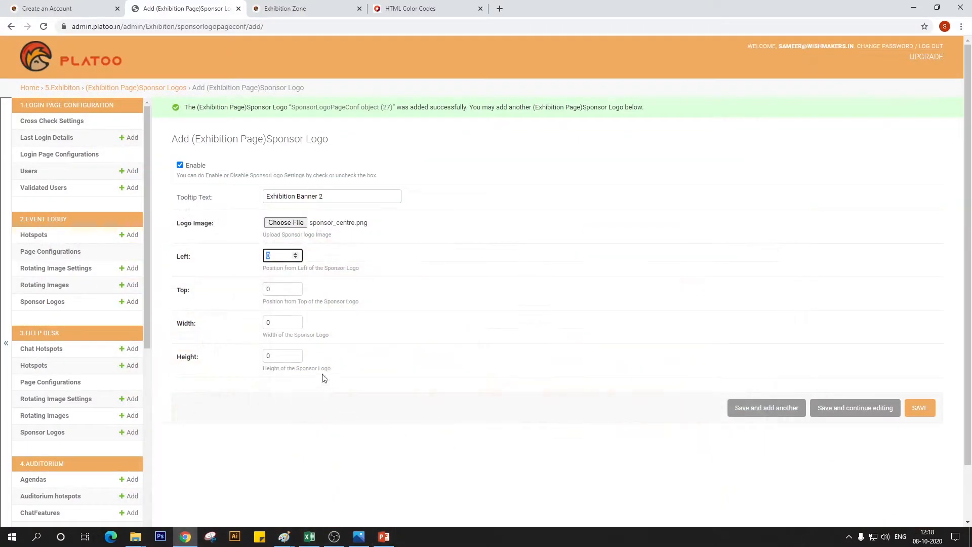
type("81")
key("Tab")
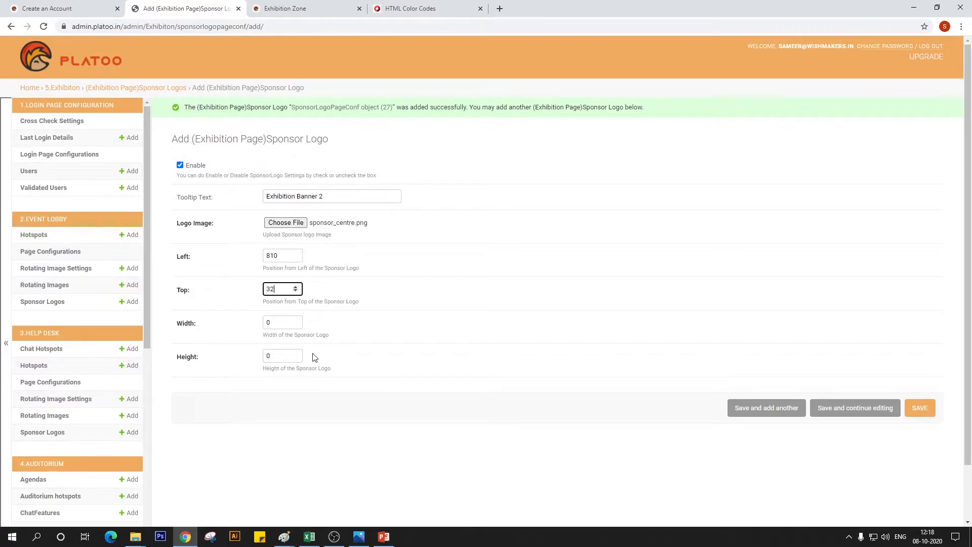
key("Tab")
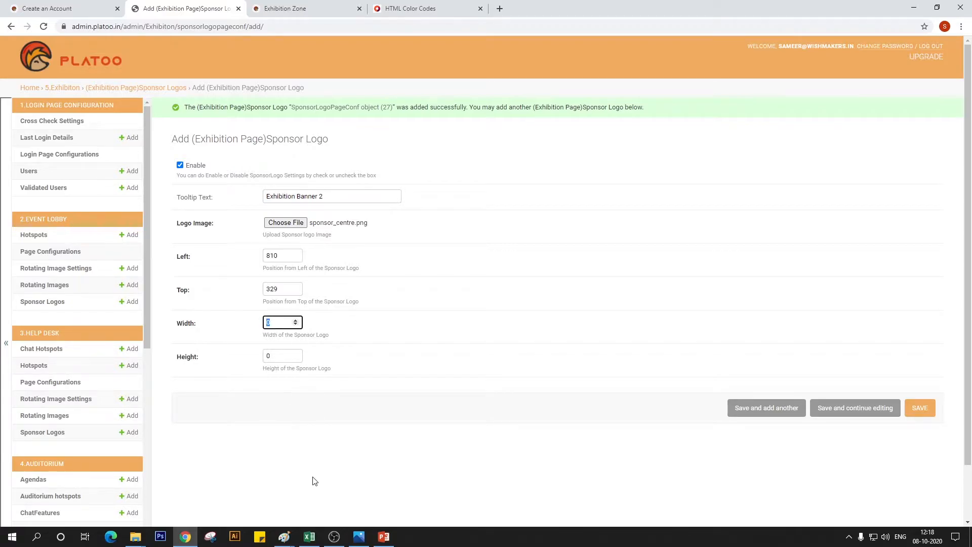
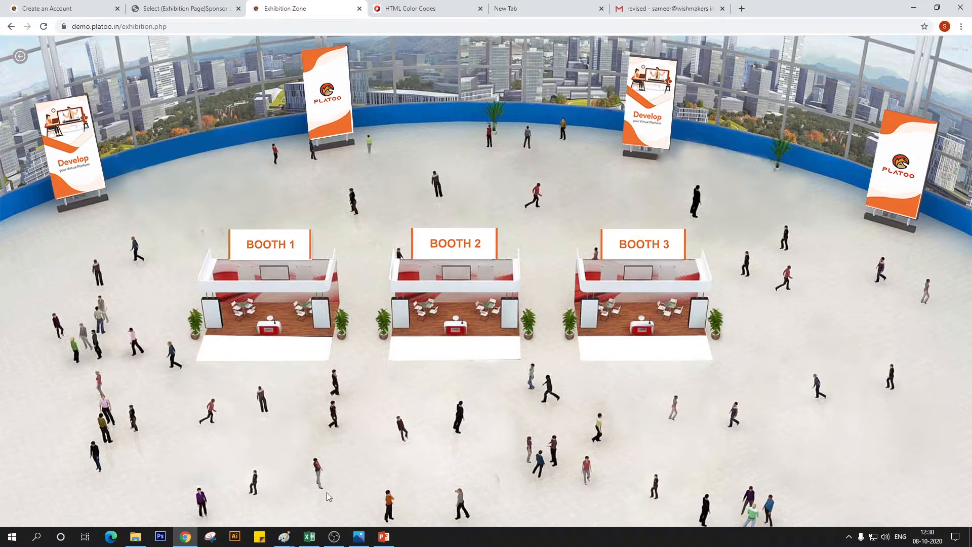
Open the Exhibiton Booths list in the admin site's Exhibiton section and start a new booth entry
left_click(182, 8)
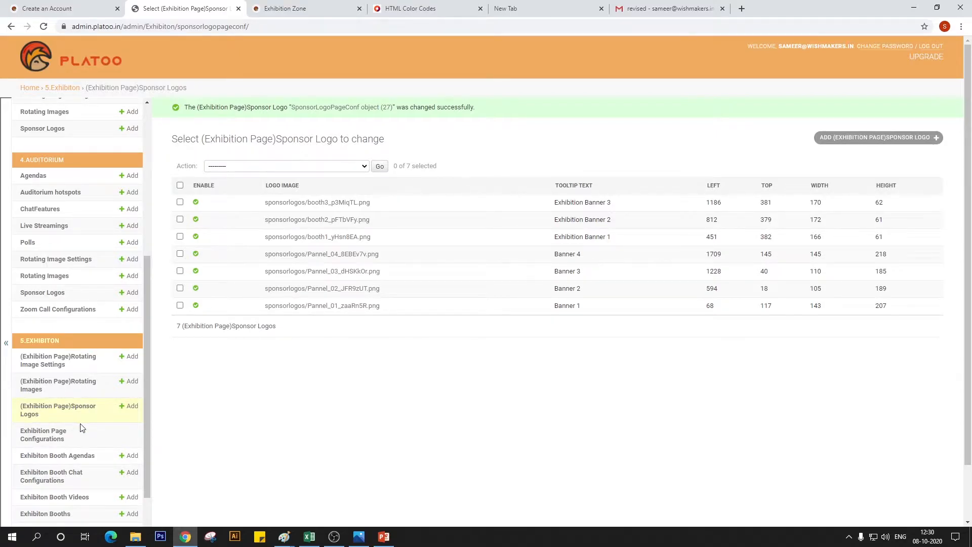
scroll(81, 428, "down", 3)
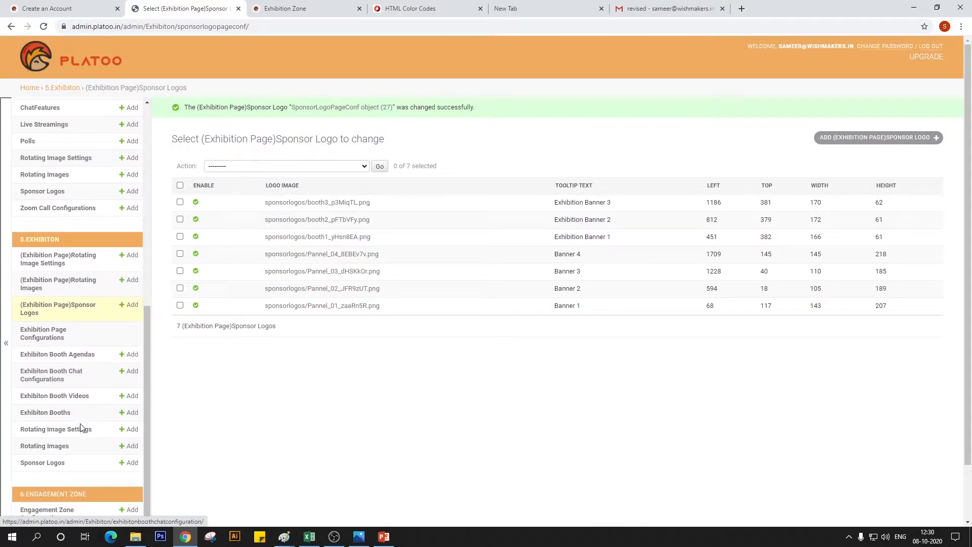
left_click(56, 344)
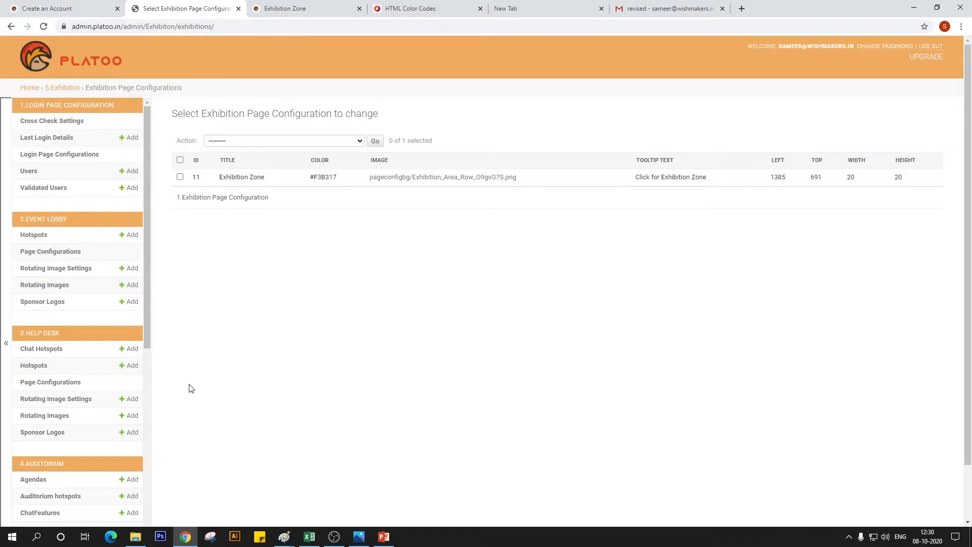
scroll(52, 421, "down", 6)
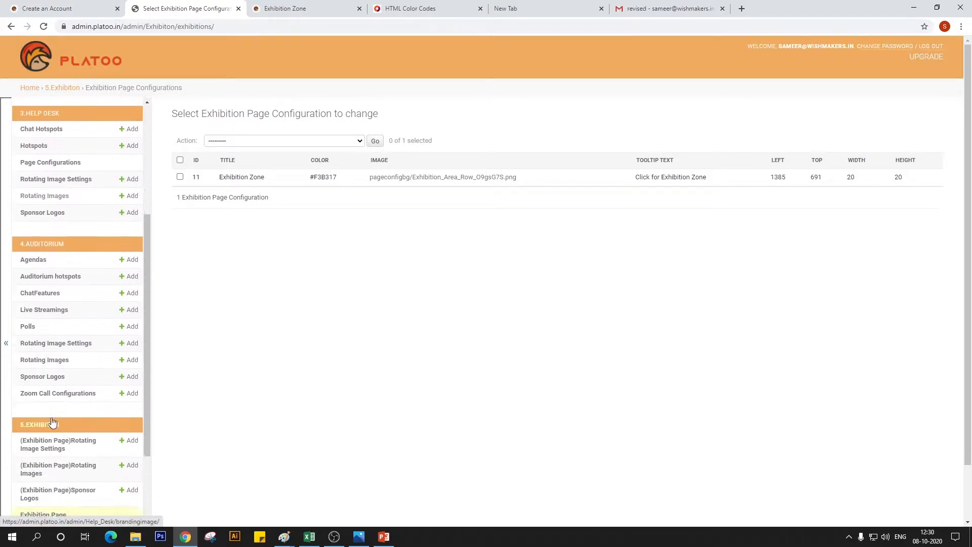
scroll(53, 421, "down", 3)
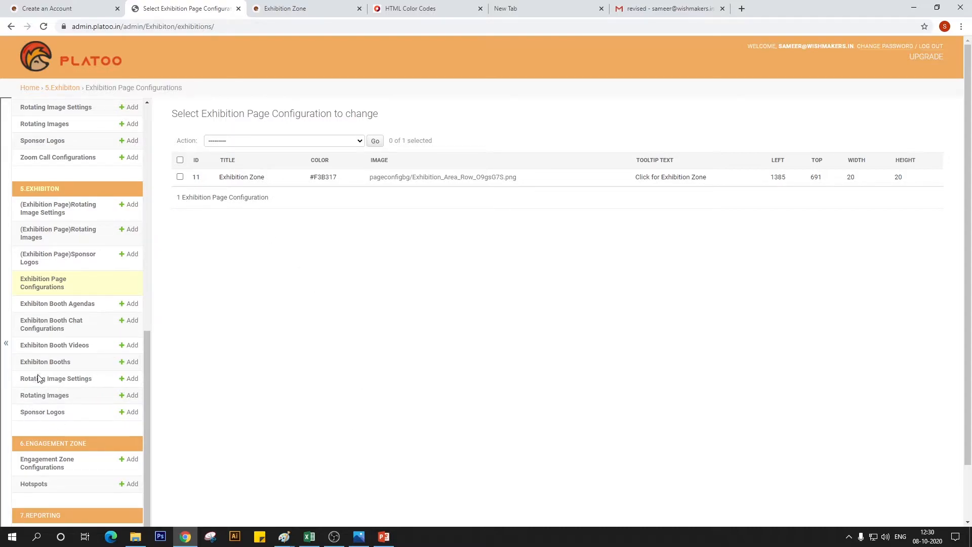
left_click(56, 367)
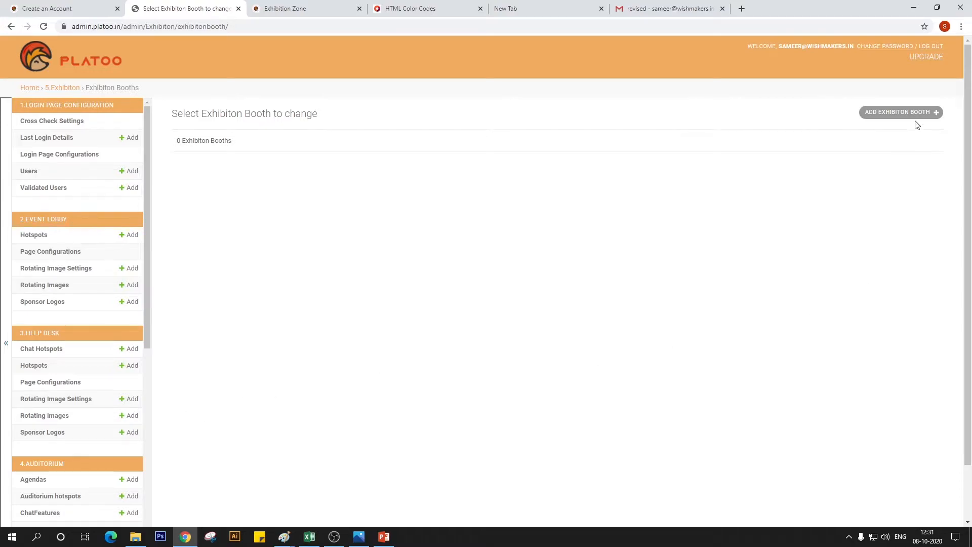
left_click(911, 114)
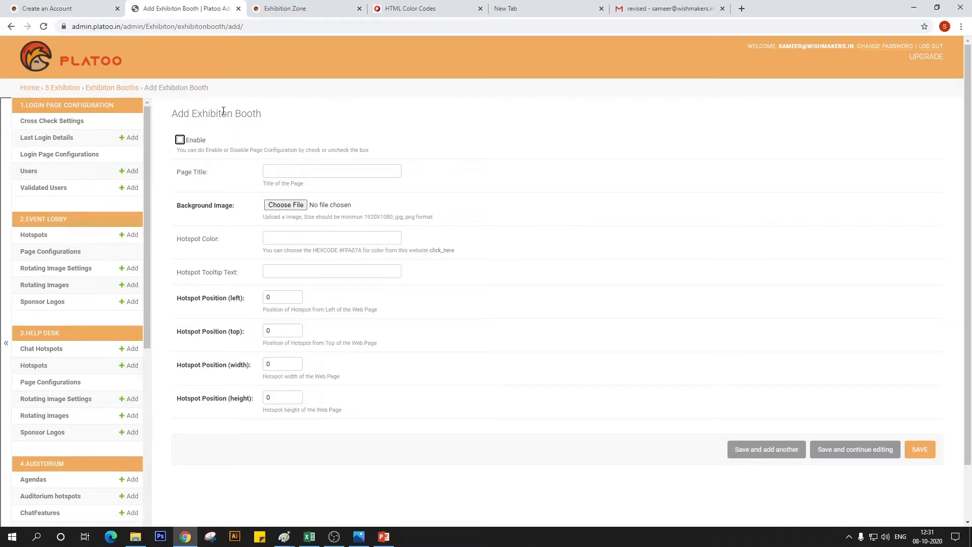
Enable the new booth and enter the page title "Exhibition Booth 1"
left_click(181, 139)
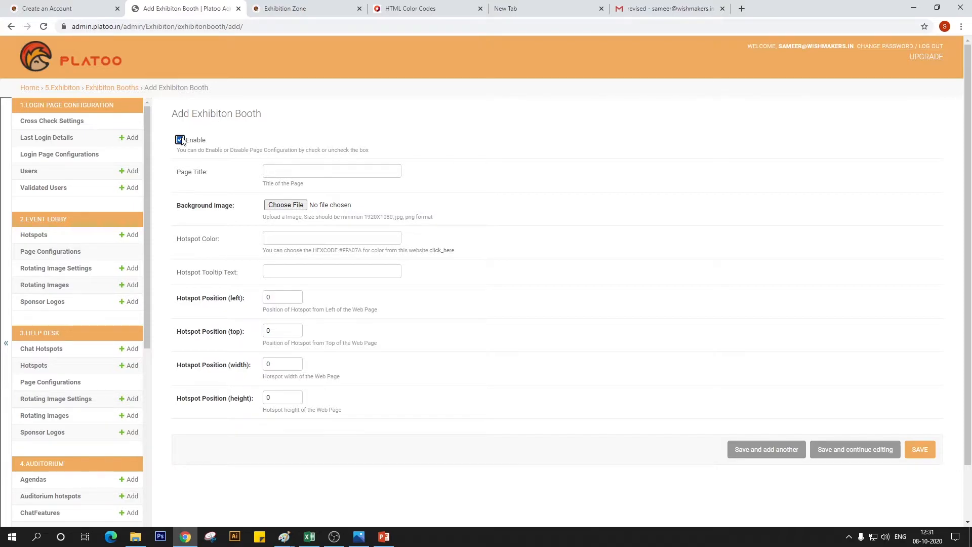
left_click(292, 172)
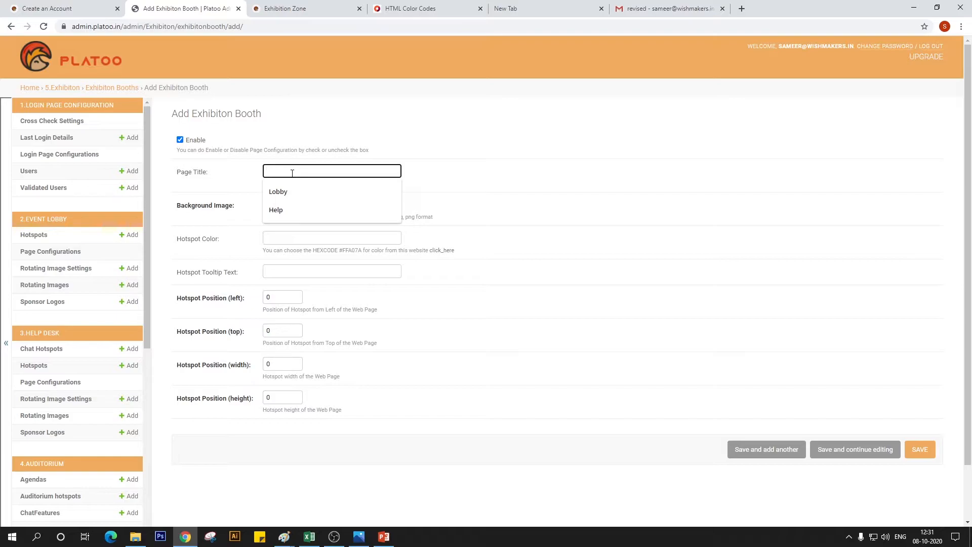
type("Exhib")
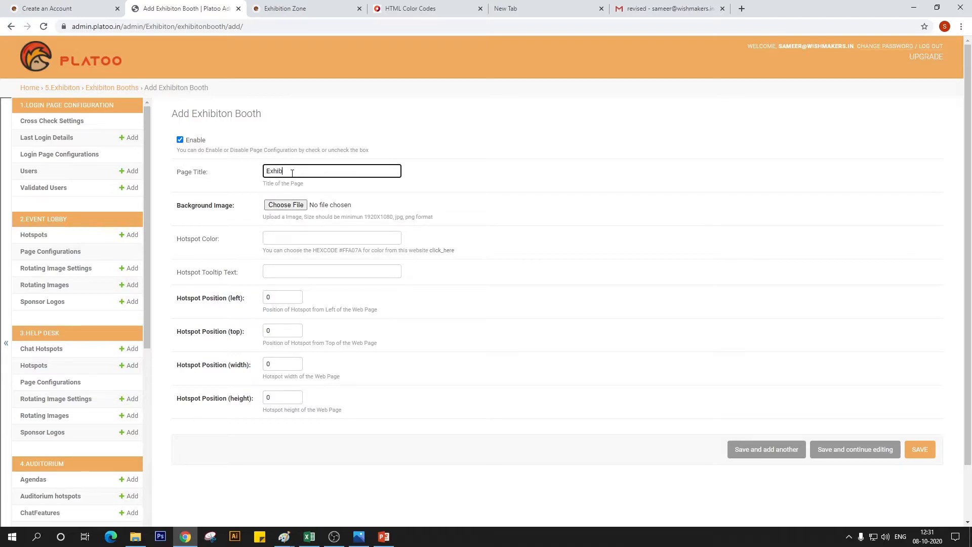
type("ition Booth 1")
Choose sponsor_extreme right from the Working File_Exhibition area folder as the booth's background image
left_click(274, 203)
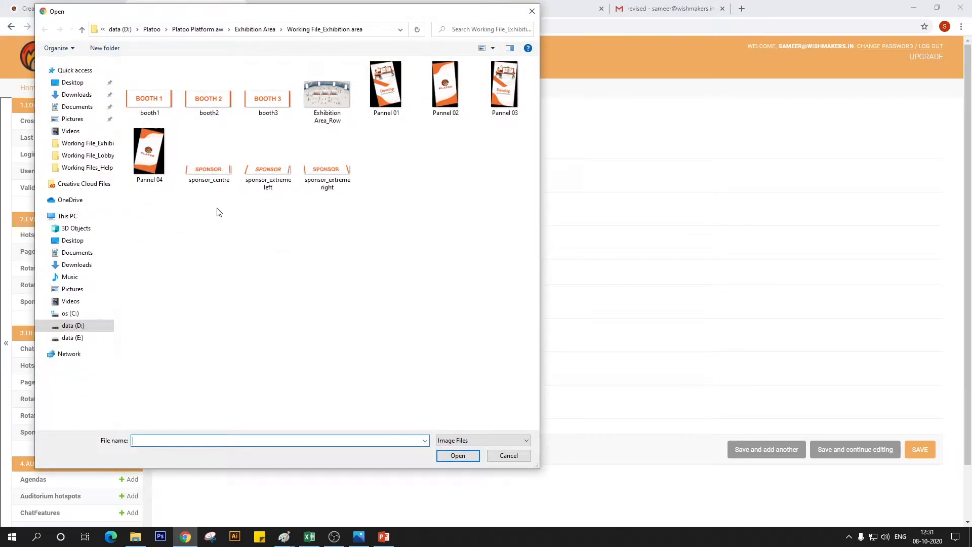
left_click(335, 182)
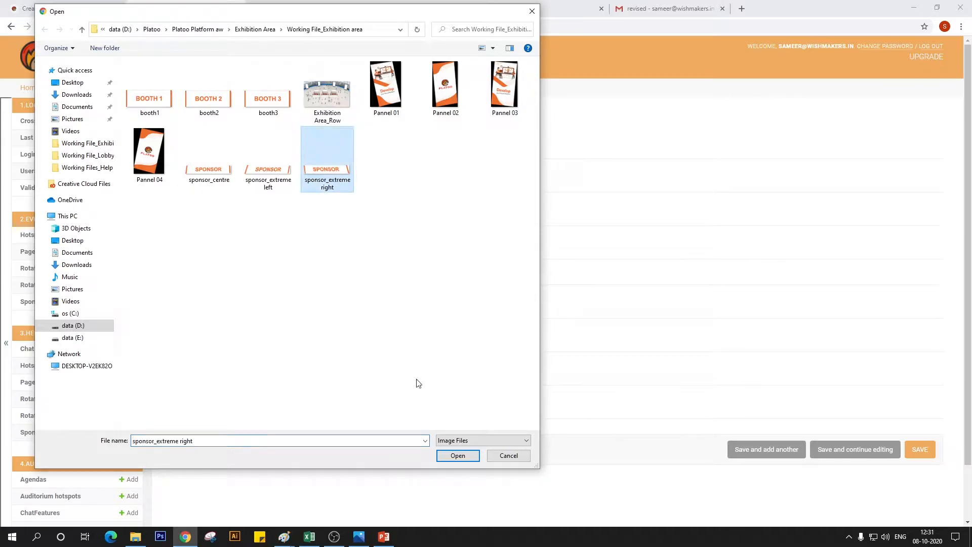
left_click(457, 456)
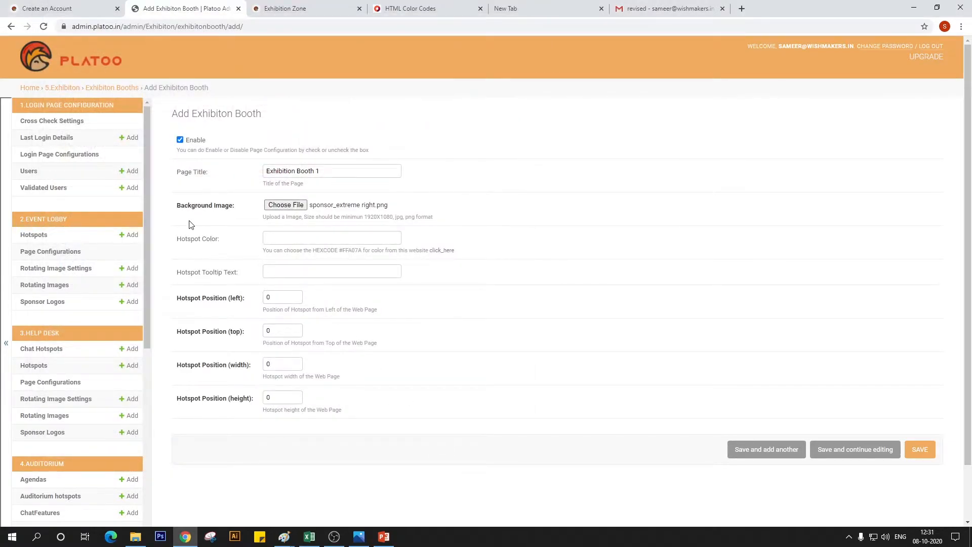
Choose exhibition booth 01 from the Exhibition booth folder in Platoo Platform aw as the background image
left_click(303, 206)
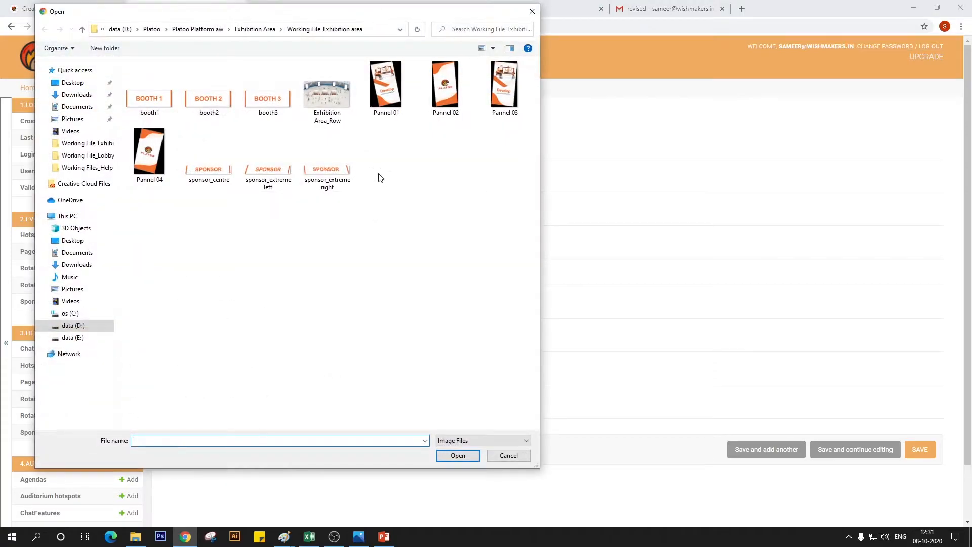
left_click(256, 30)
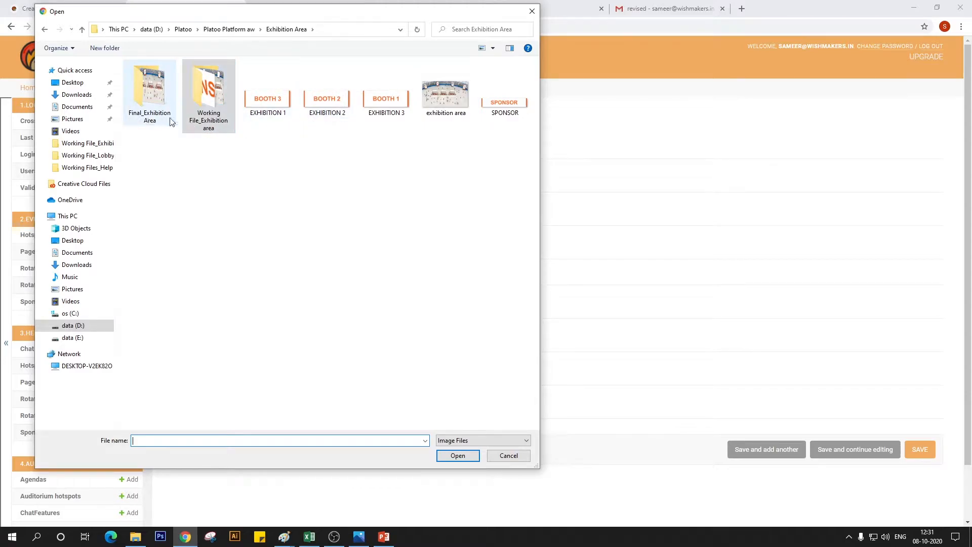
double_click(205, 101)
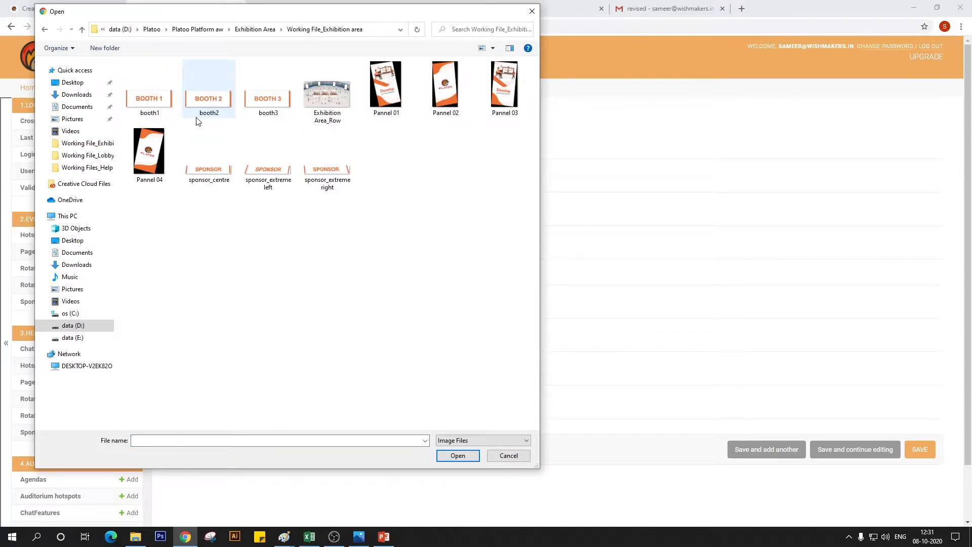
left_click(257, 29)
left_click(230, 29)
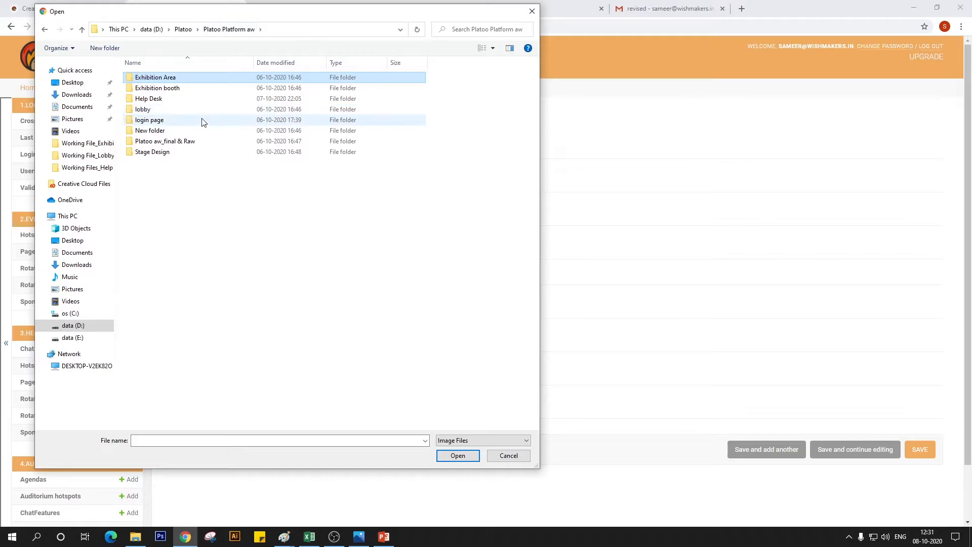
double_click(177, 89)
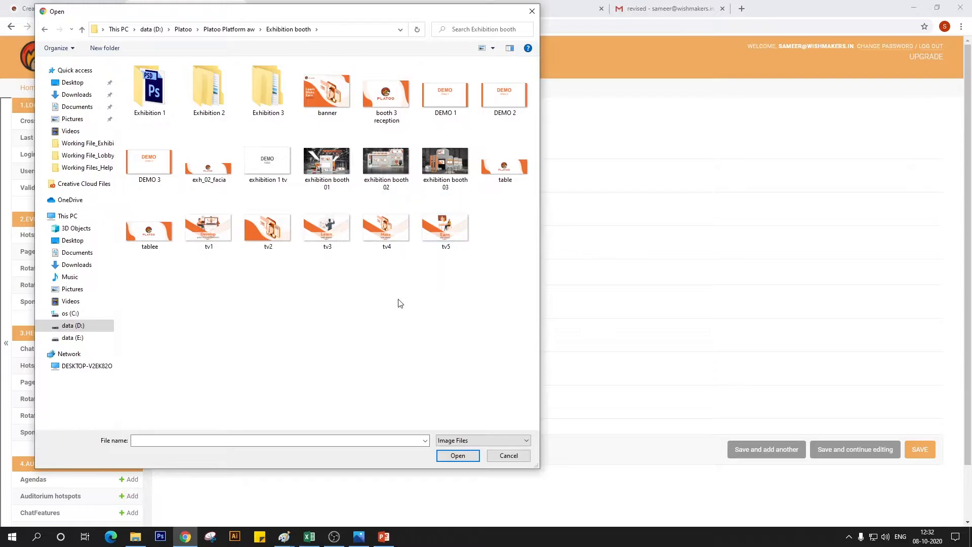
left_click(325, 184)
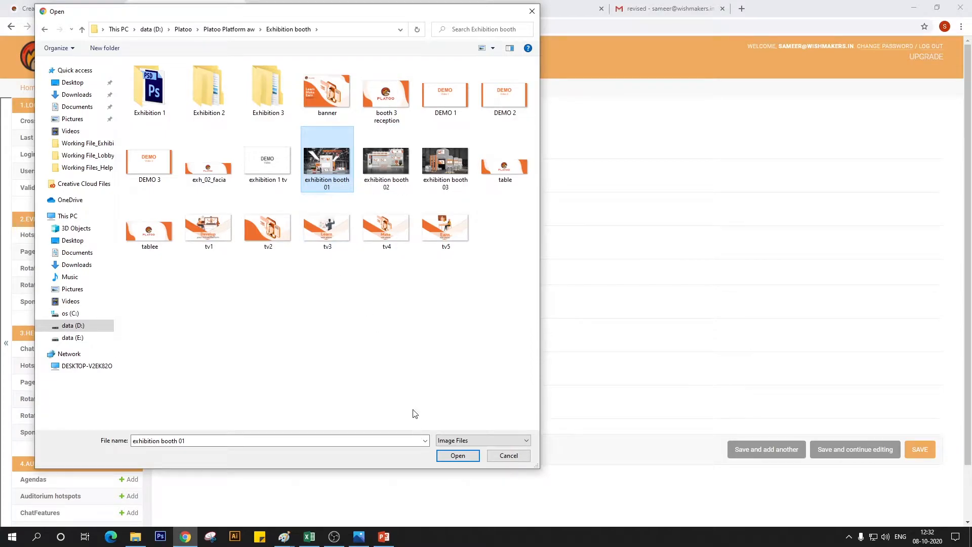
left_click(457, 455)
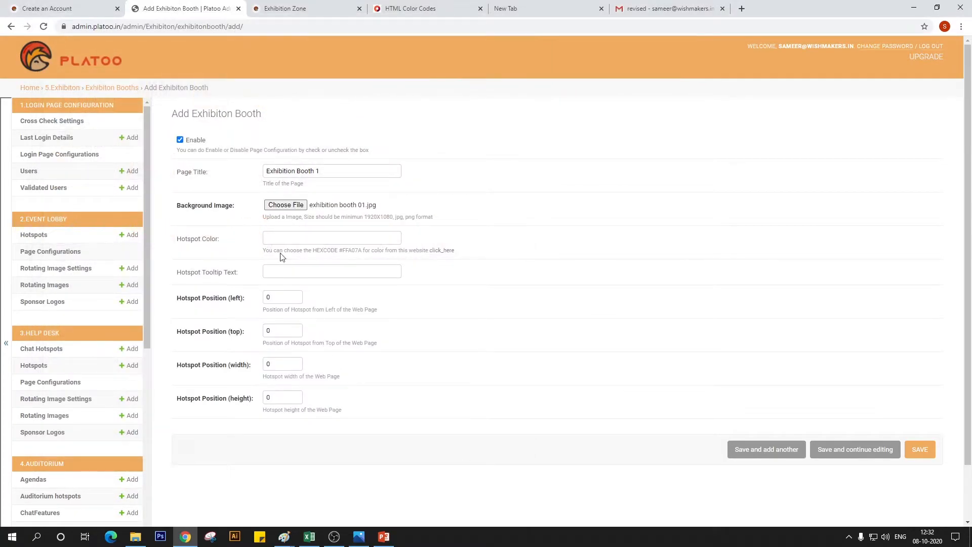
Set the booth's hotspot color to #F3B317, taken from the HTML Color Codes page
left_click(305, 240)
left_click(410, 9)
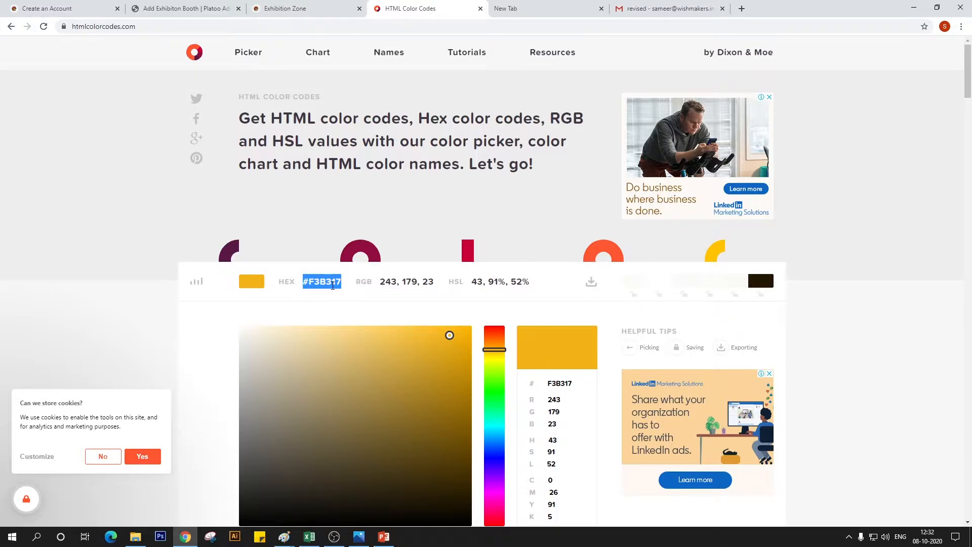
left_click(200, 6)
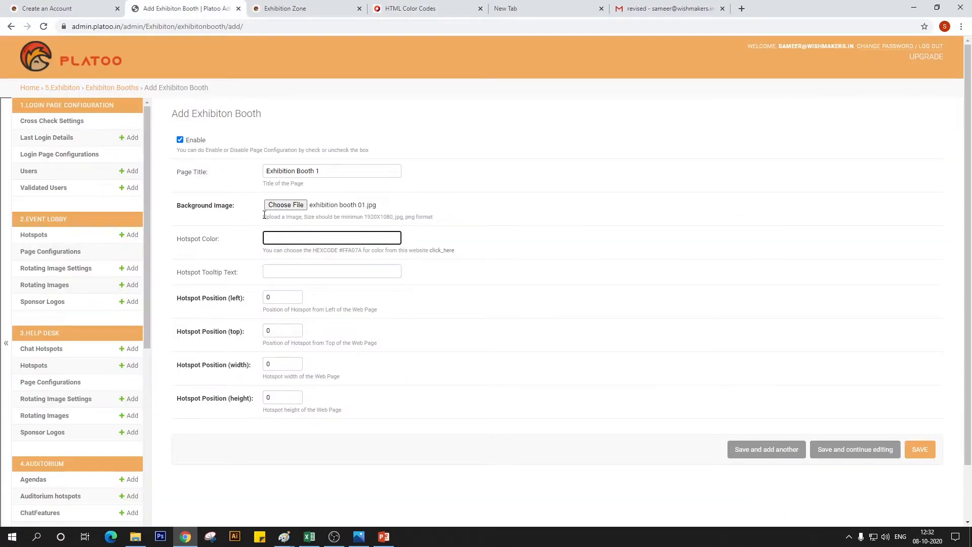
type("#F3B317")
Enter "Click for Booth 1" as the hotspot tooltip text
left_click(346, 273)
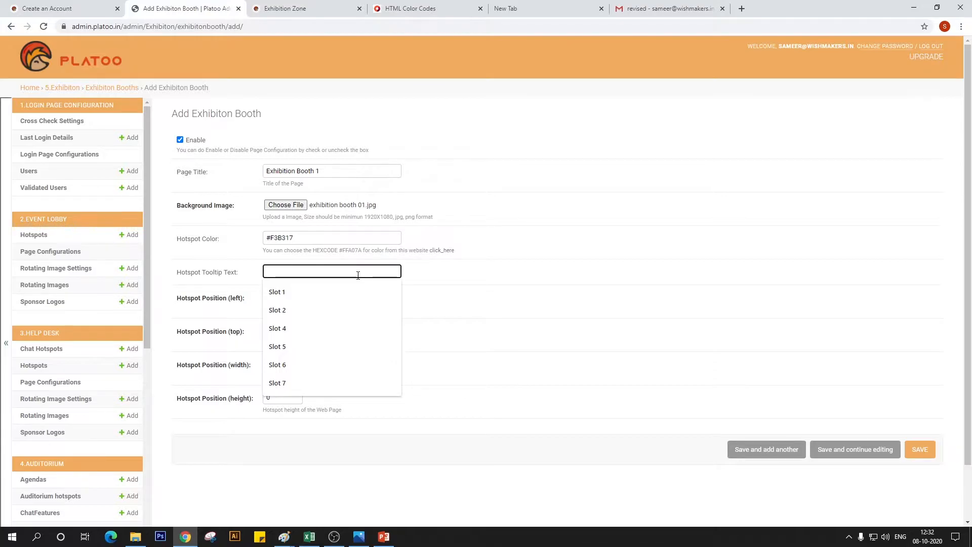
type("Cli")
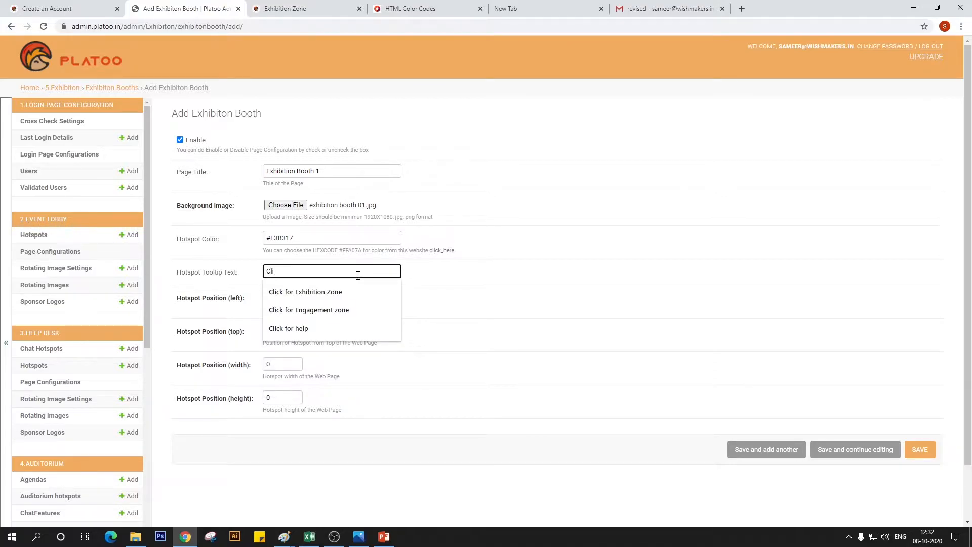
type("ck fo")
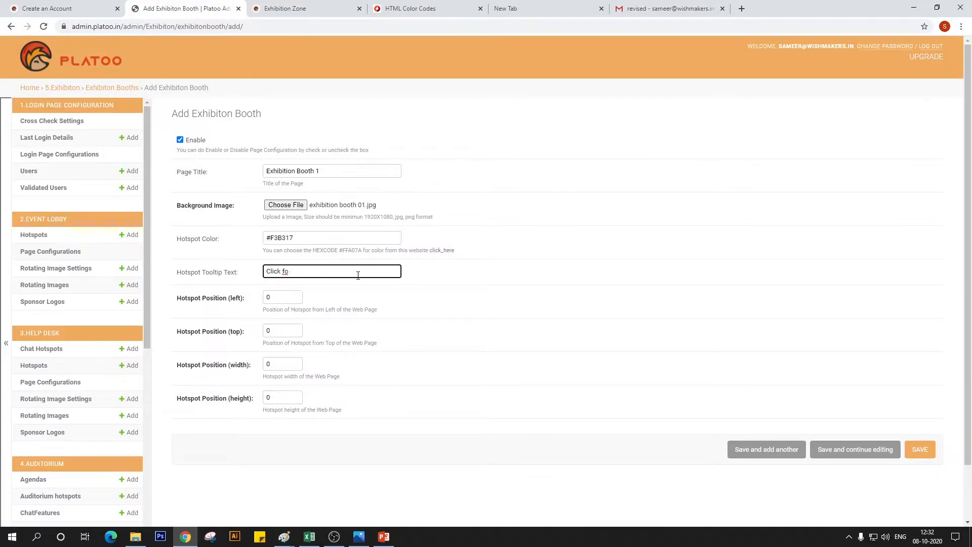
type("r Booth 1")
Switch to the Exhibition Area_Row image in Paint and locate the hotspot position on the first booth's front floor
left_click(281, 299)
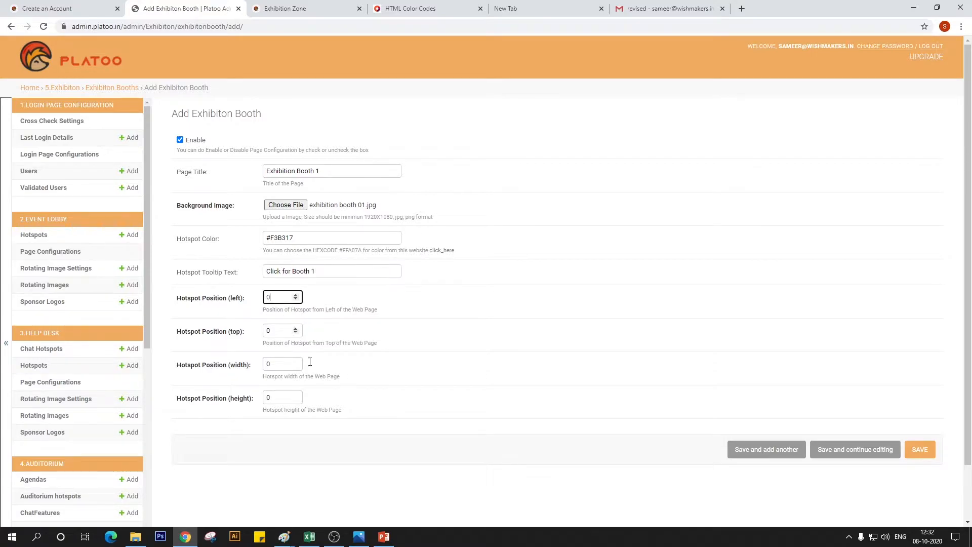
mouse_move(284, 534)
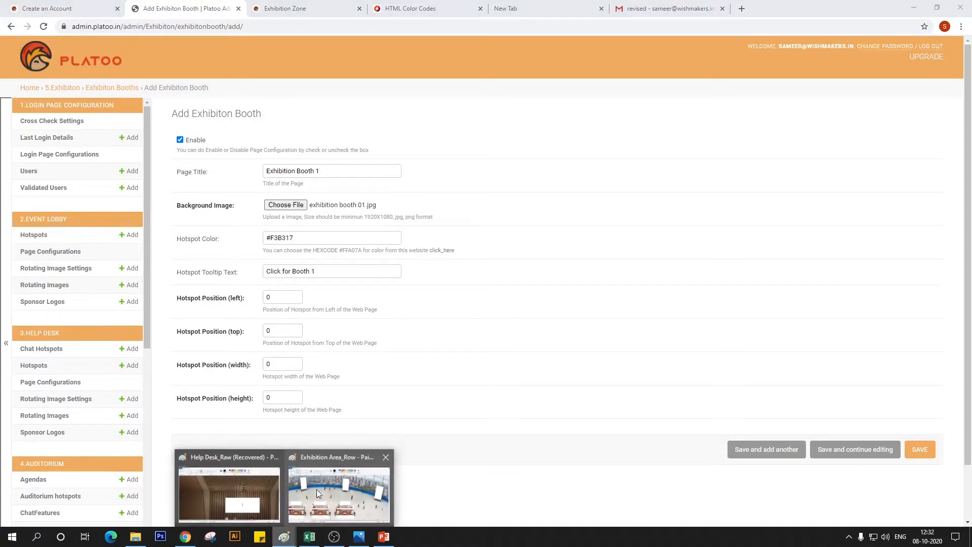
left_click(329, 494)
left_click_drag(487, 463, 338, 463)
left_click_drag(926, 297, 924, 360)
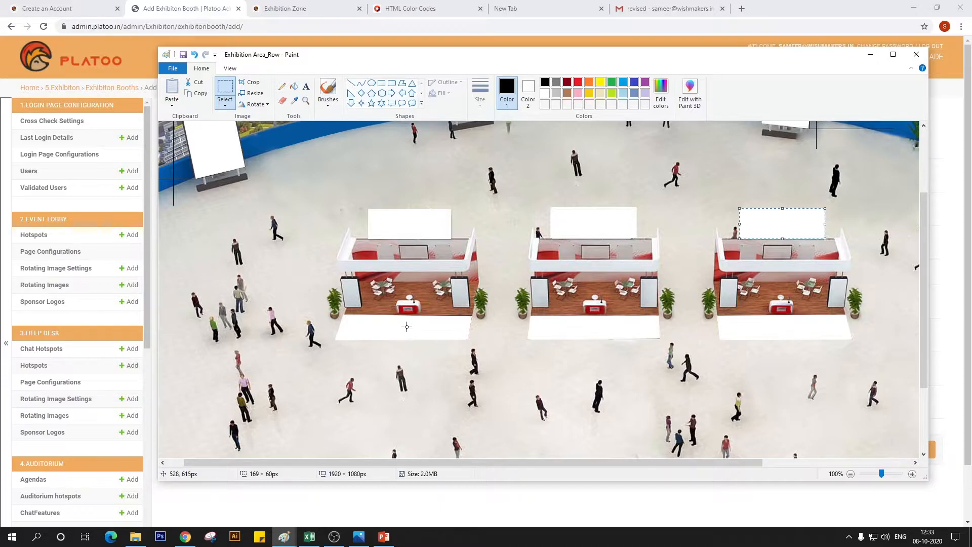
Back in Chrome, set the hotspot's left position to 528, top to 615, width and height to 20, and save the booth
left_click(195, 536)
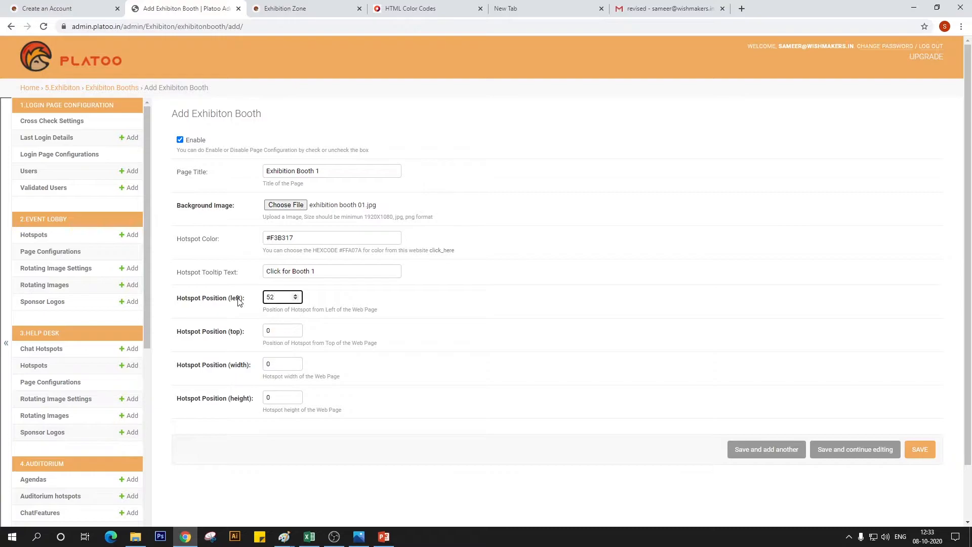
key("Tab")
type("615")
key("Tab")
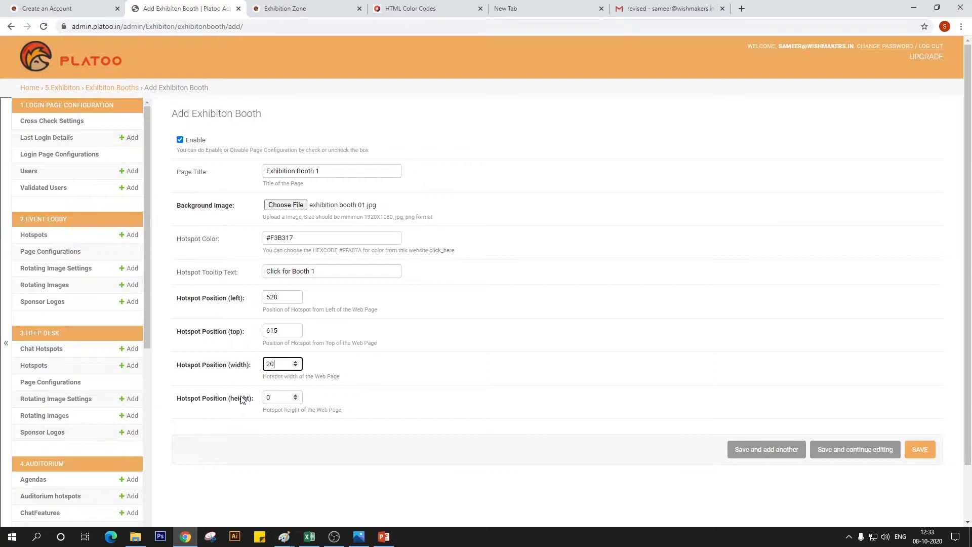
key("Tab")
type("2")
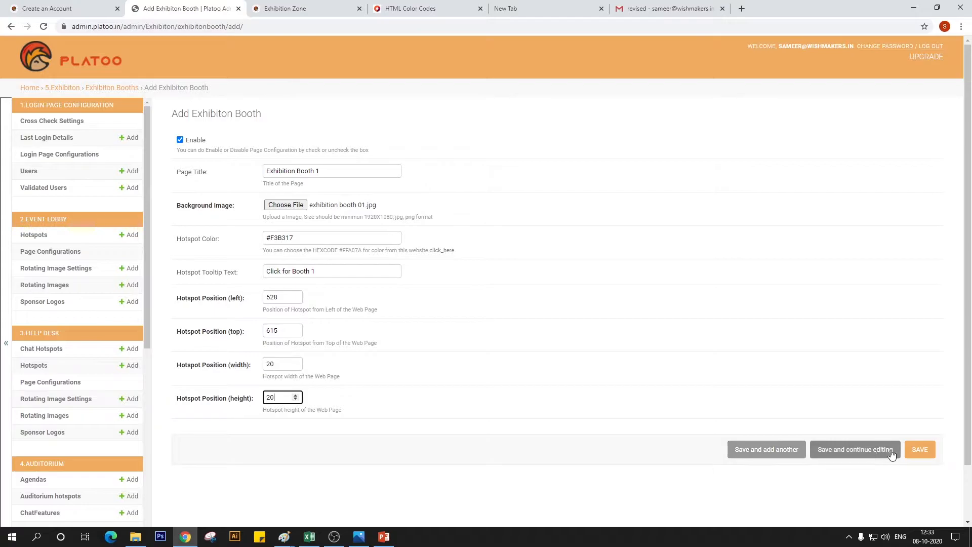
left_click(933, 451)
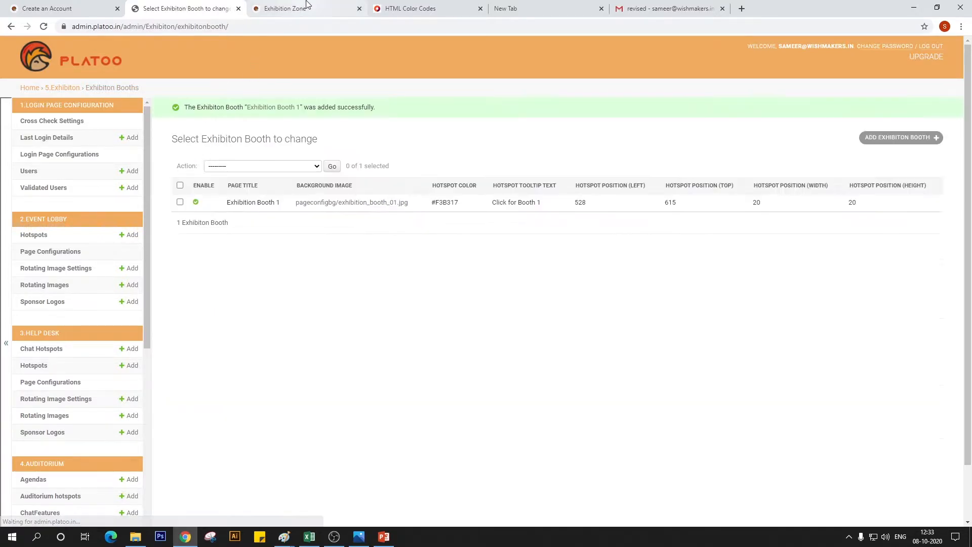
Reload the Exhibition Zone page to check the Booth 1 hotspot, compare its position in the Paint image, and return to the booth list
left_click(303, 8)
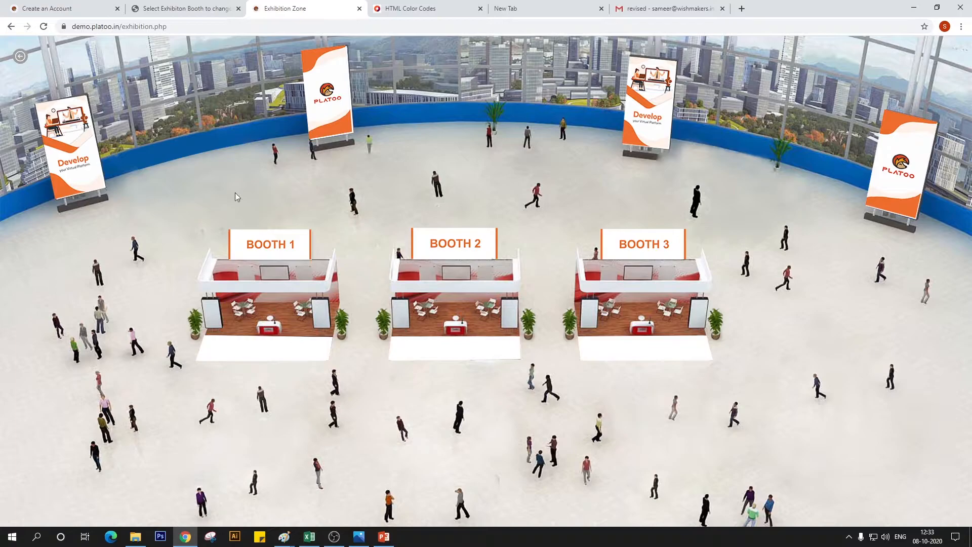
left_click(43, 26)
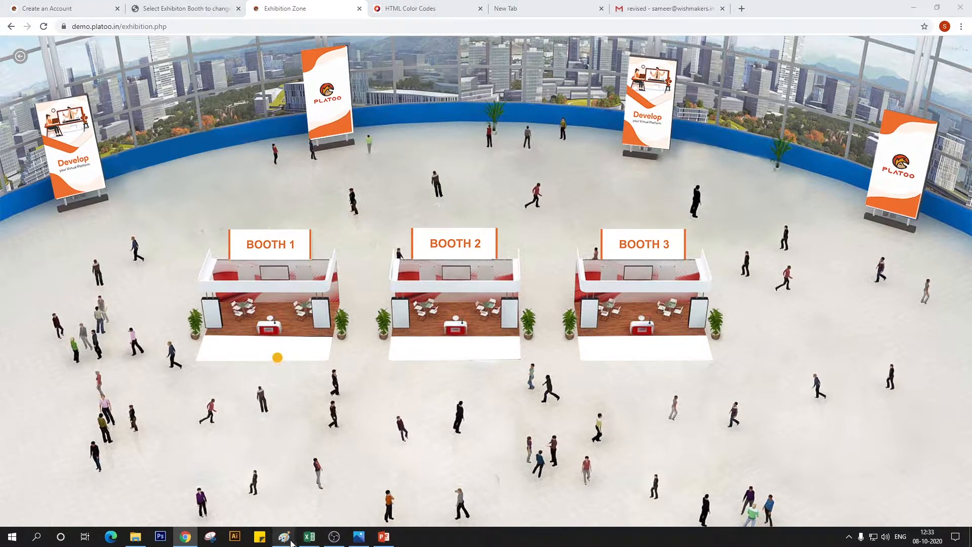
mouse_move(284, 536)
left_click(354, 486)
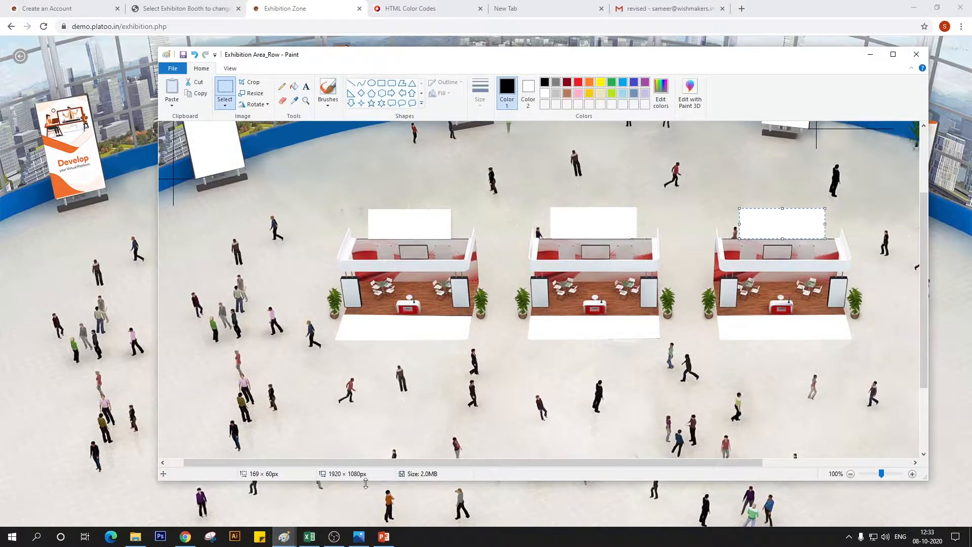
left_click(397, 327)
left_click(188, 8)
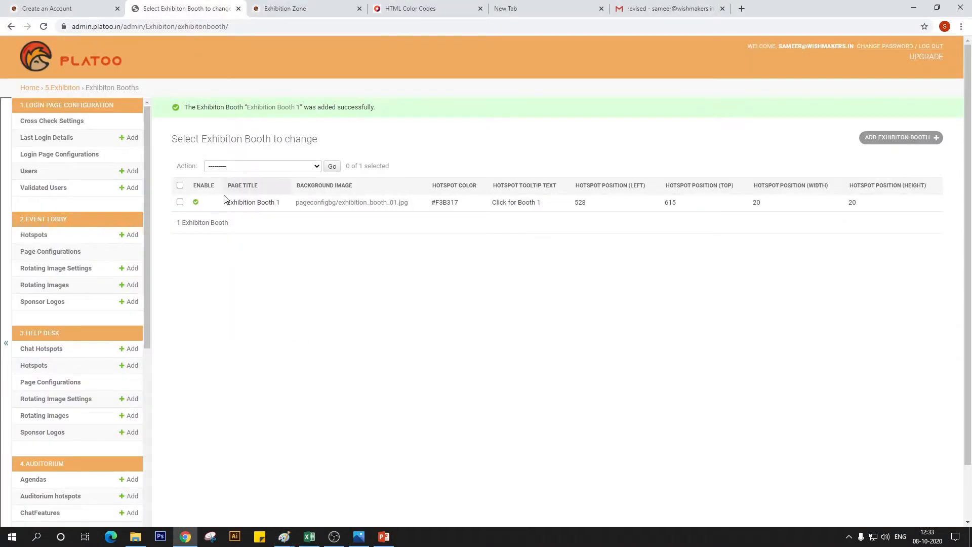
Set the Exhibition Booth 1 hotspot's left position to 509, save it, and reload the Exhibition Zone page to check its placement
left_click(196, 202)
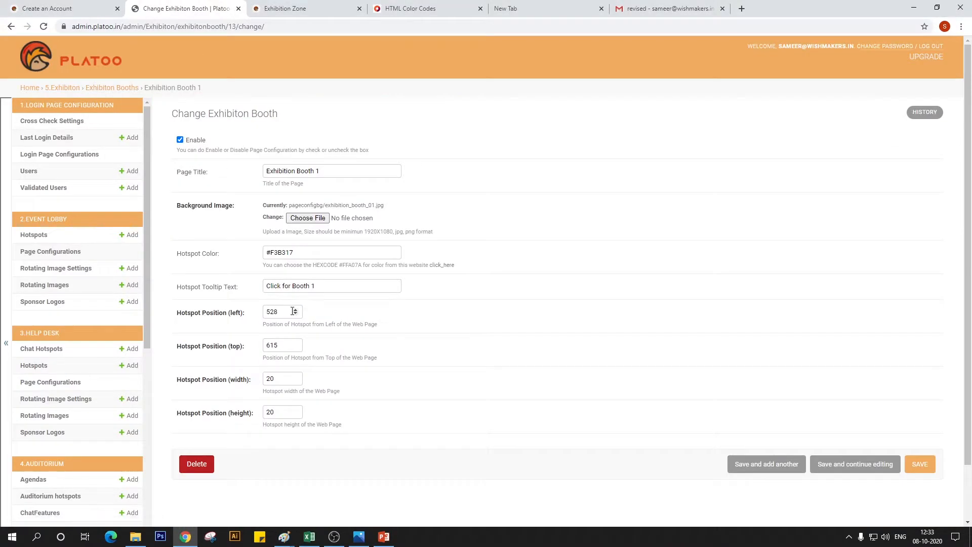
left_click(286, 313)
type("9")
left_click(920, 464)
left_click(283, 9)
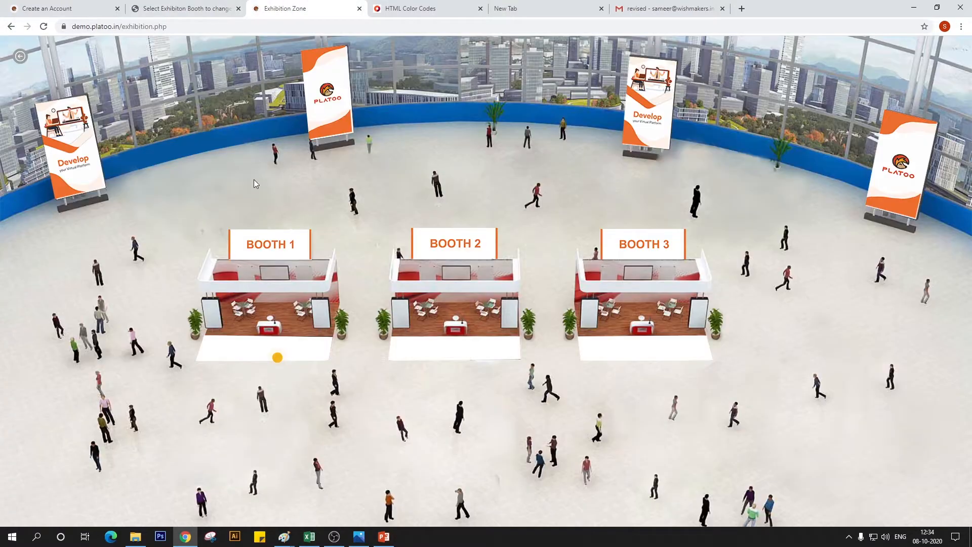
left_click(43, 28)
Switch to the Exhibition Area_Row image in Paint, draw a horizontal guide line across the three booths' front floors, and locate the second booth's hotspot position
mouse_move(284, 536)
left_click(333, 472)
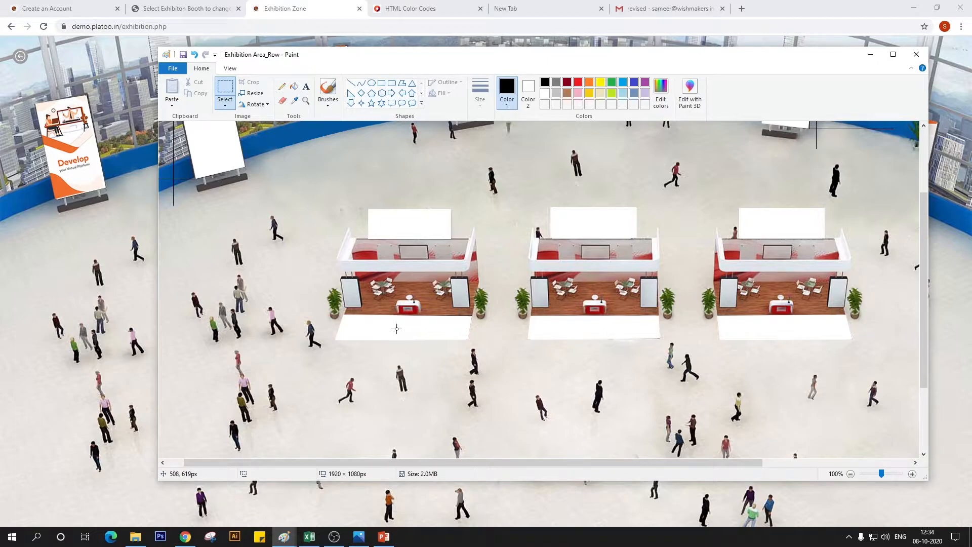
mouse_move(396, 328)
left_mouse_down()
mouse_move(761, 339)
mouse_move(398, 329)
left_mouse_up()
left_click(282, 87)
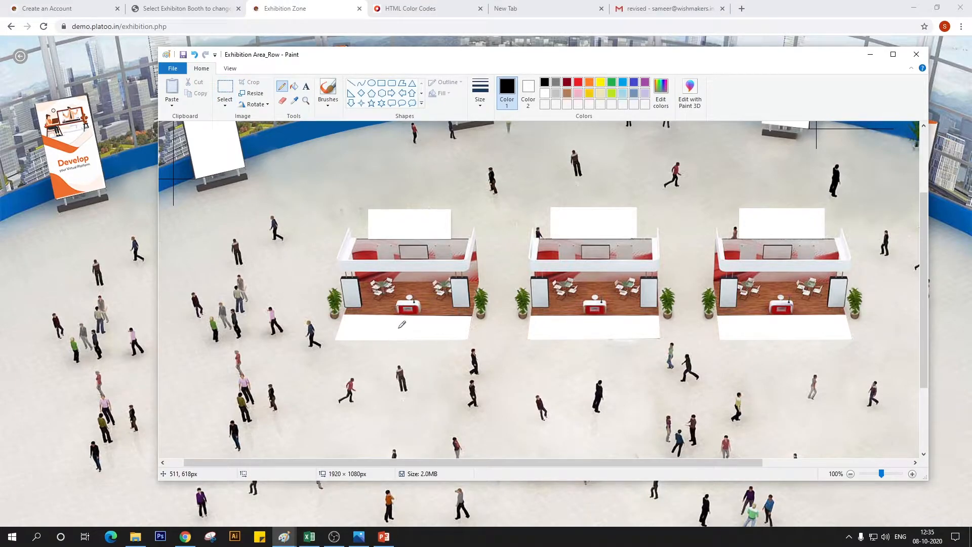
left_click_drag(398, 328, 795, 320)
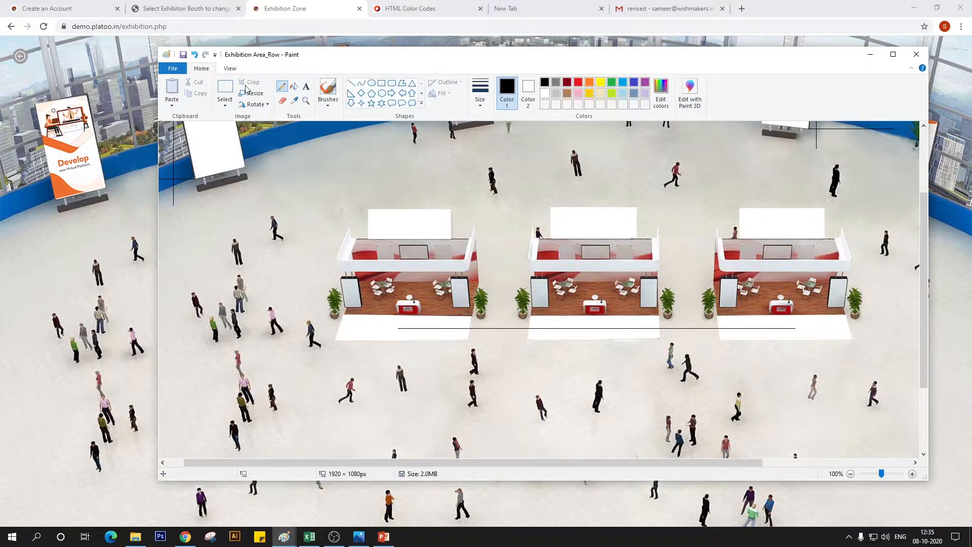
left_click(225, 87)
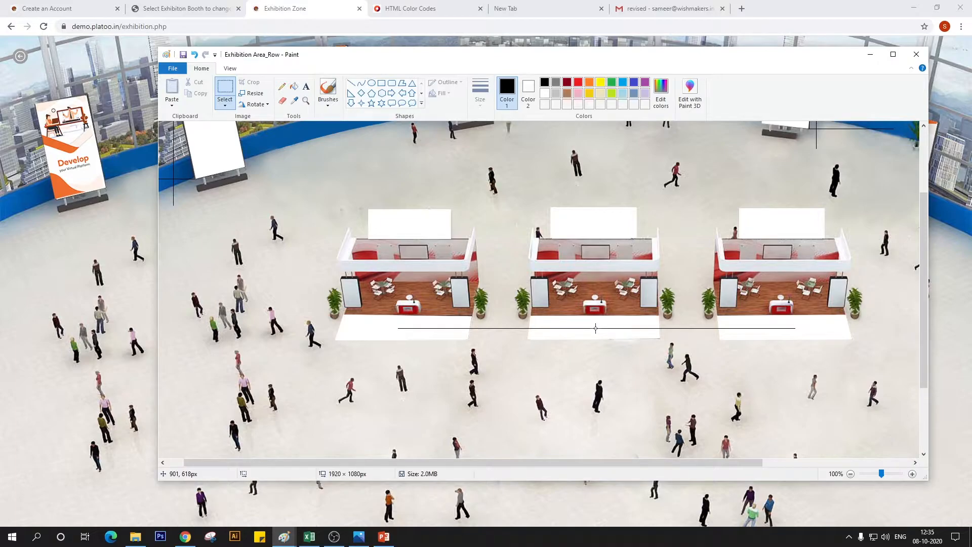
In the Platoo admin in Chrome, start a new exhibition booth with hotspot left 901, top 618, width 20 and height 20
left_click(169, 8)
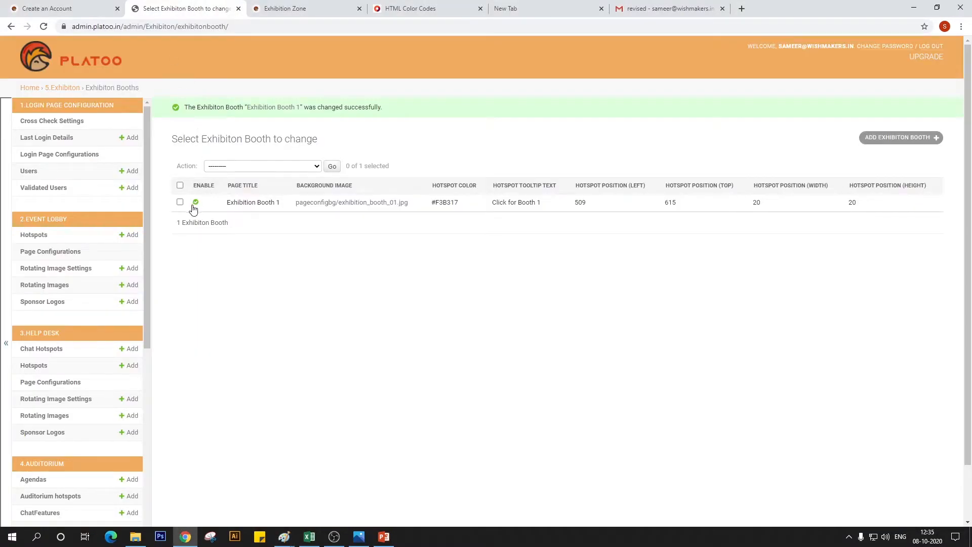
left_click(899, 137)
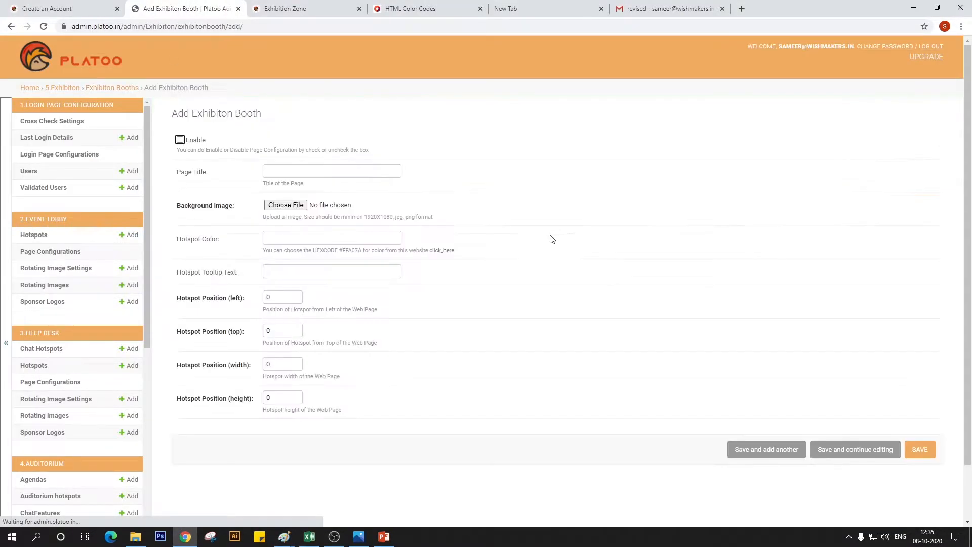
double_click(273, 299)
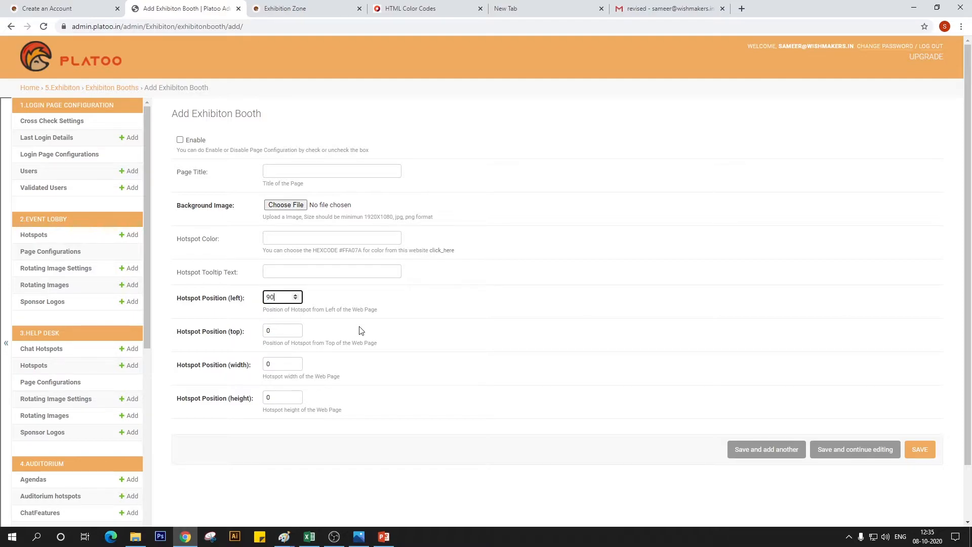
key("Tab")
key("Tab")
key("Tab")
type("2")
Enable the new booth and set its page title to "Exhibition Booth 2"
left_click(188, 145)
left_click(282, 170)
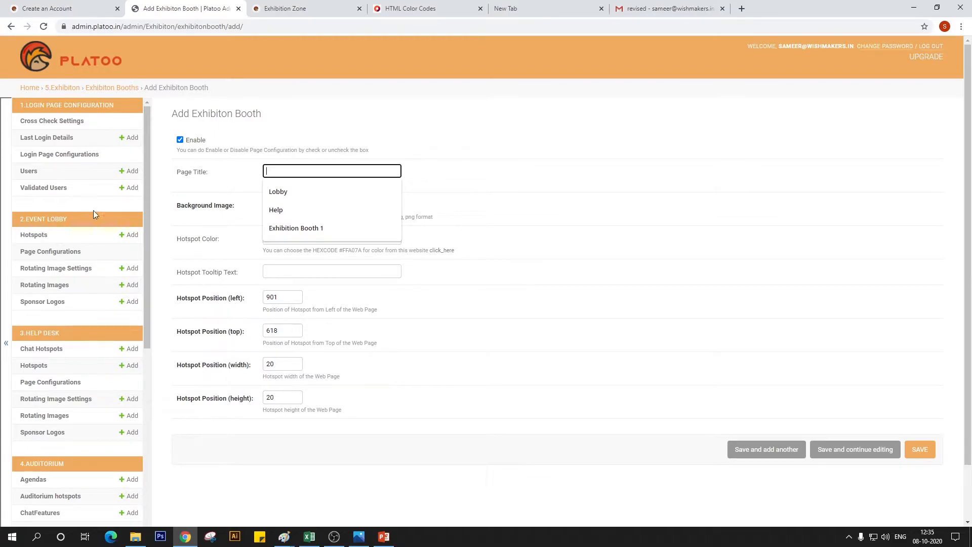
left_click(384, 228)
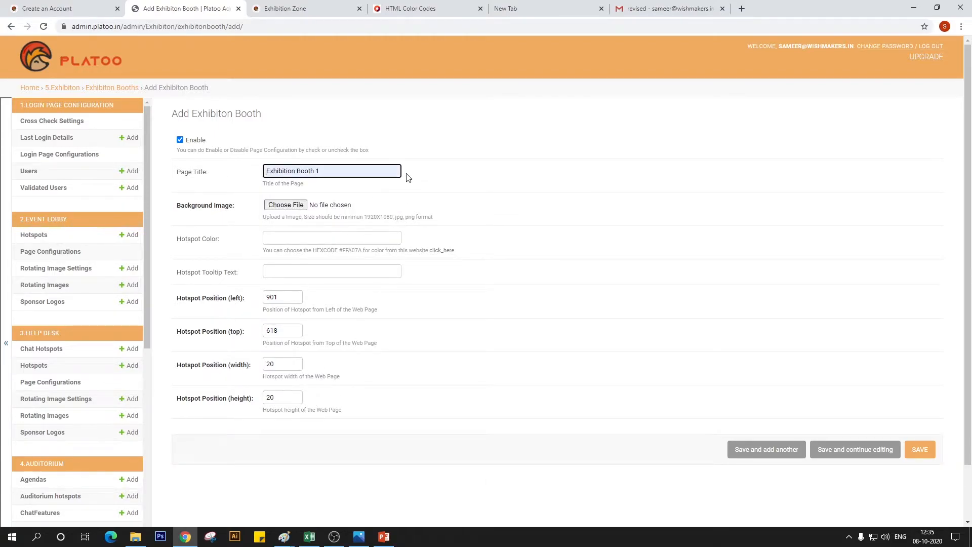
key("BackSpace")
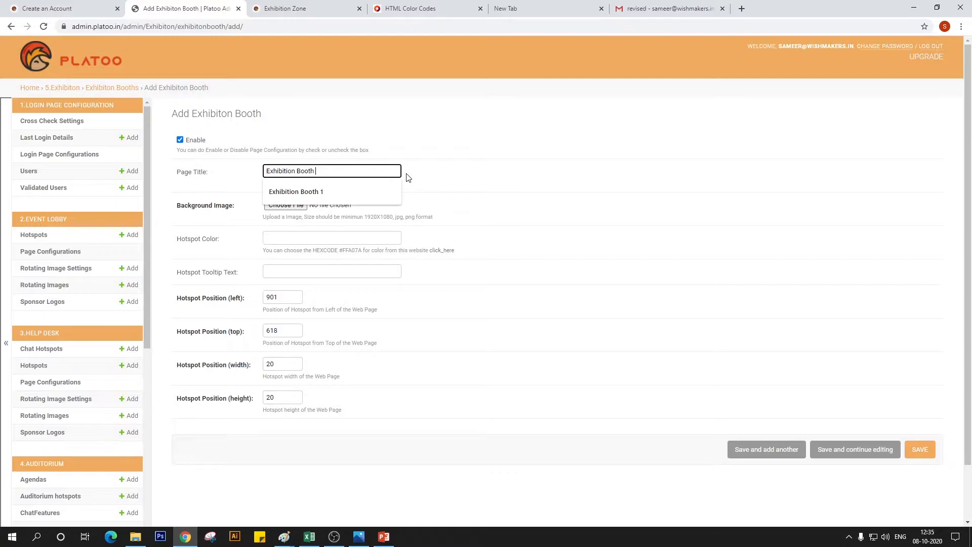
type("2")
Choose the image "exhibition booth 02" as the second booth's background
left_click(286, 205)
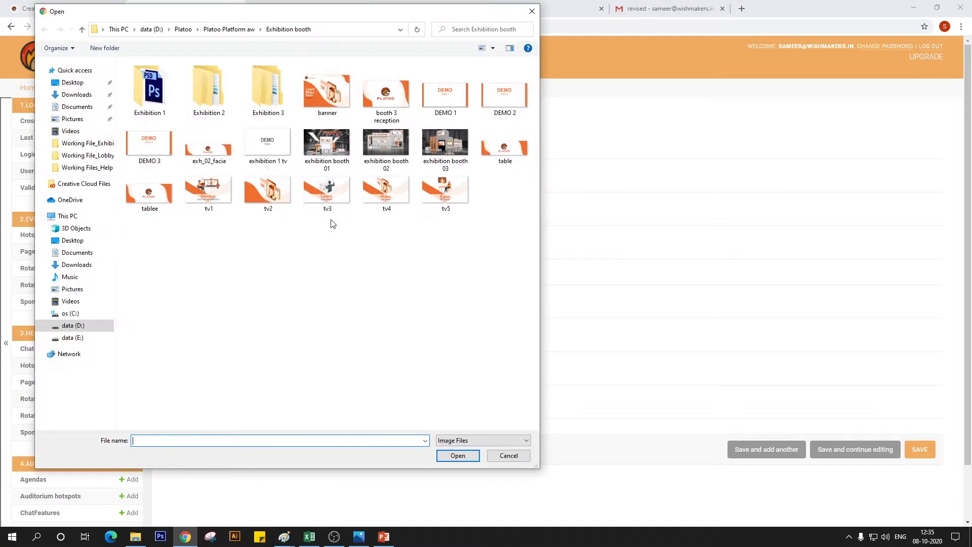
left_click(404, 153)
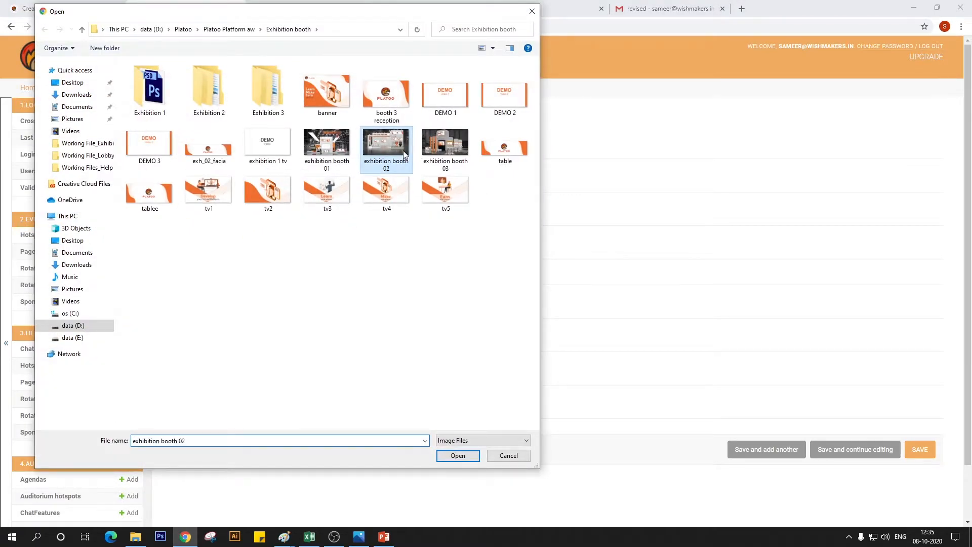
double_click(403, 150)
Check the hex code on the HTML Color Codes page and set the second booth's hotspot color to #F3B317
left_click(288, 234)
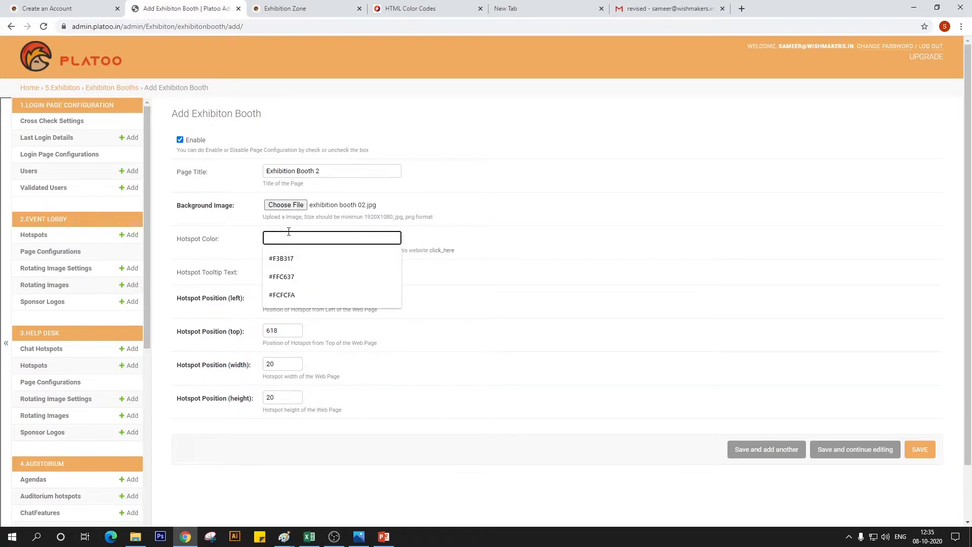
left_click(284, 9)
left_click(410, 8)
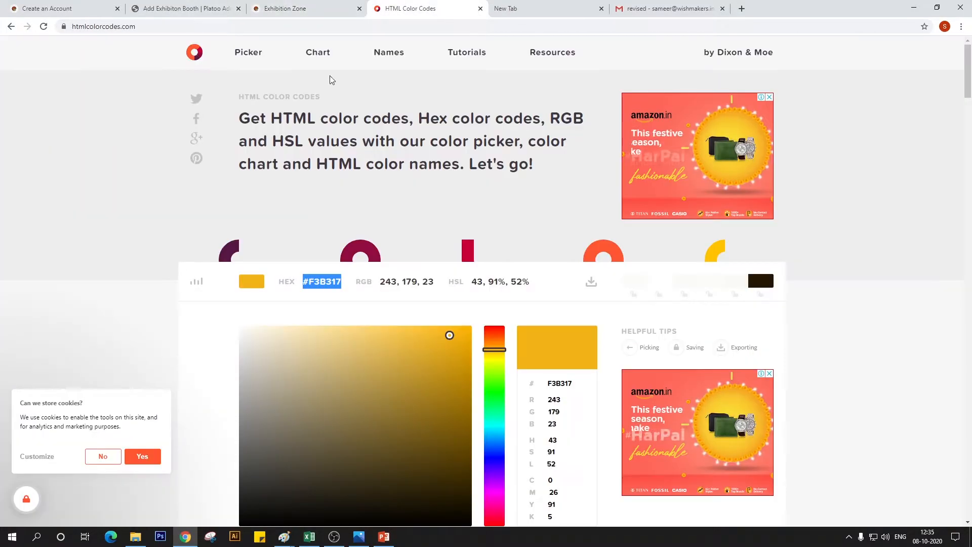
left_click(182, 8)
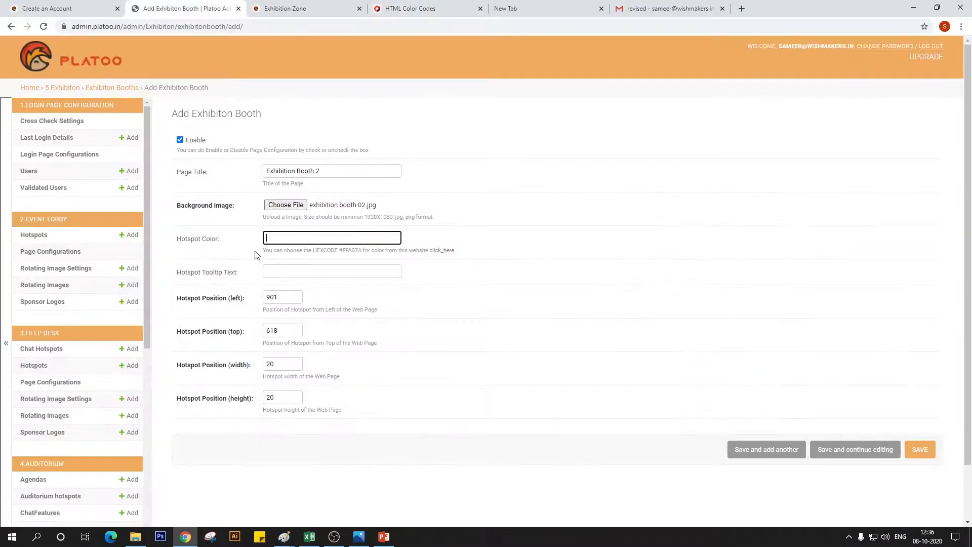
type("#F3B317")
Enter "Click for Booth 2" as the hotspot tooltip text, save the booth and open a blank form for another one
left_click(298, 273)
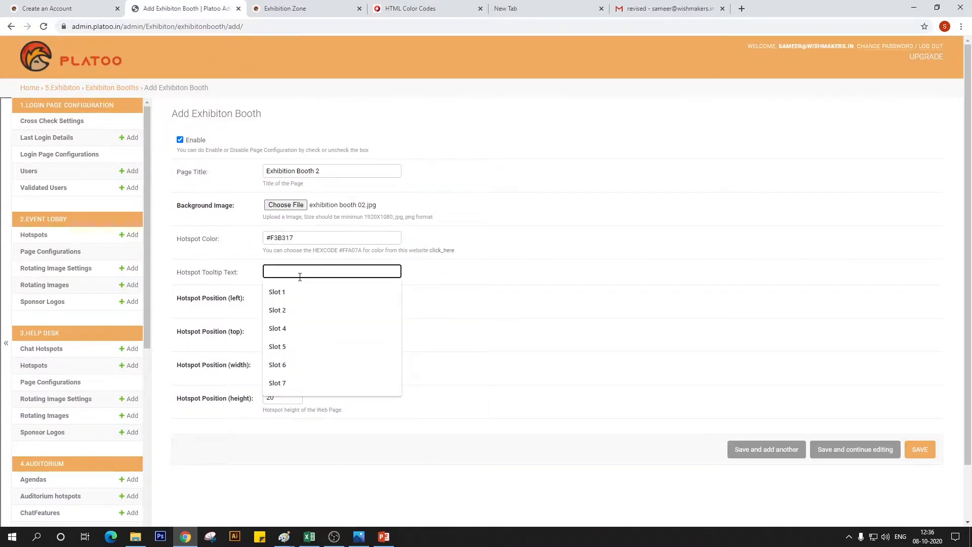
type("Click for Engagement zone")
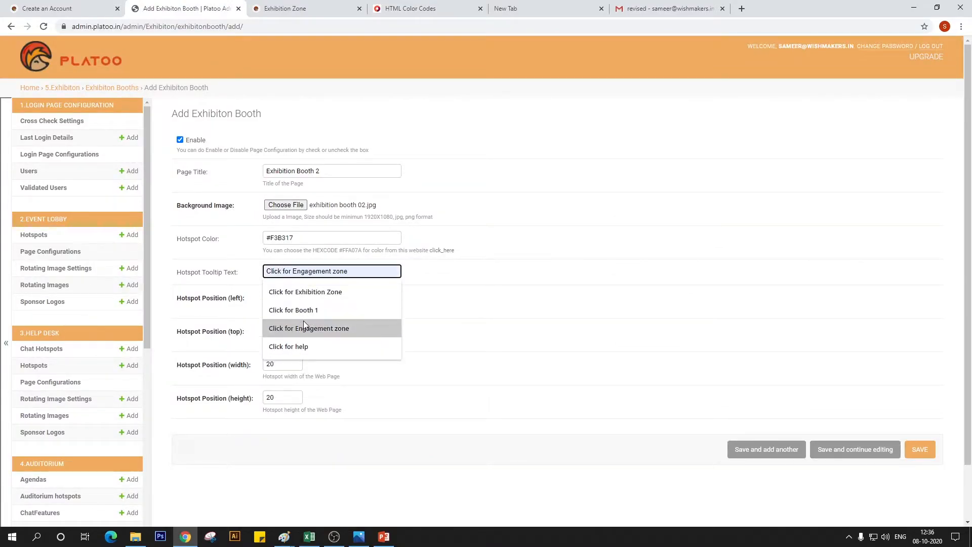
left_click(296, 309)
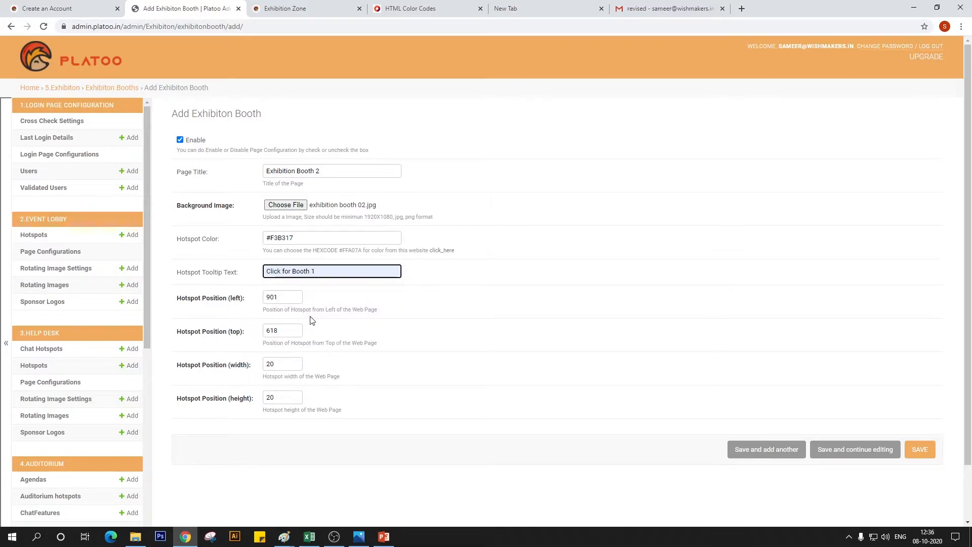
key("BackSpace")
type("2")
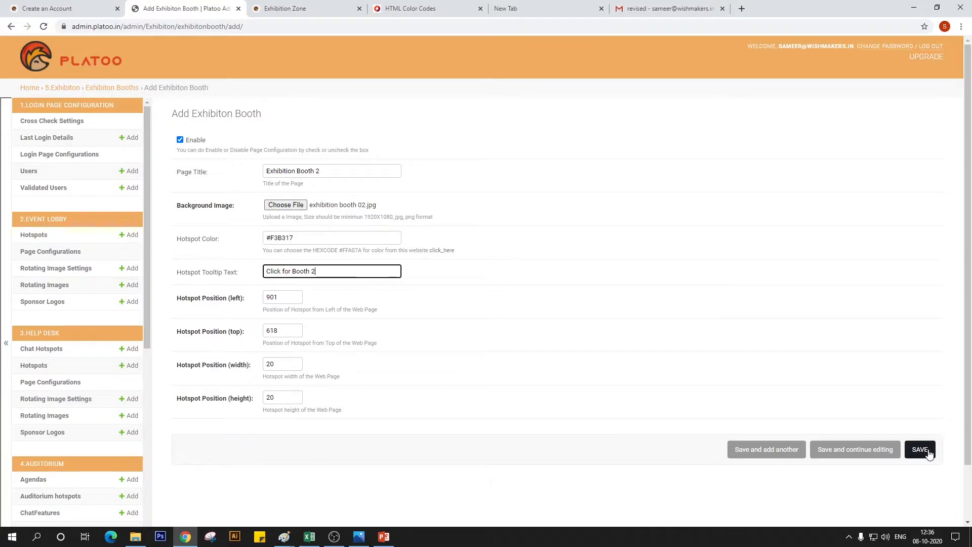
left_click(751, 458)
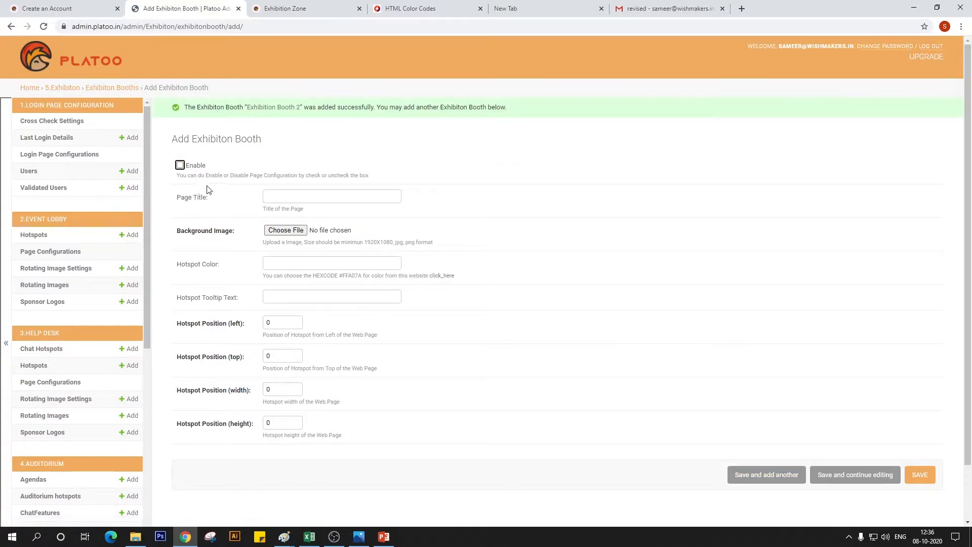
Enable the third booth and set its page title to "Exhibition Booth 3"
left_click(180, 165)
left_click(285, 196)
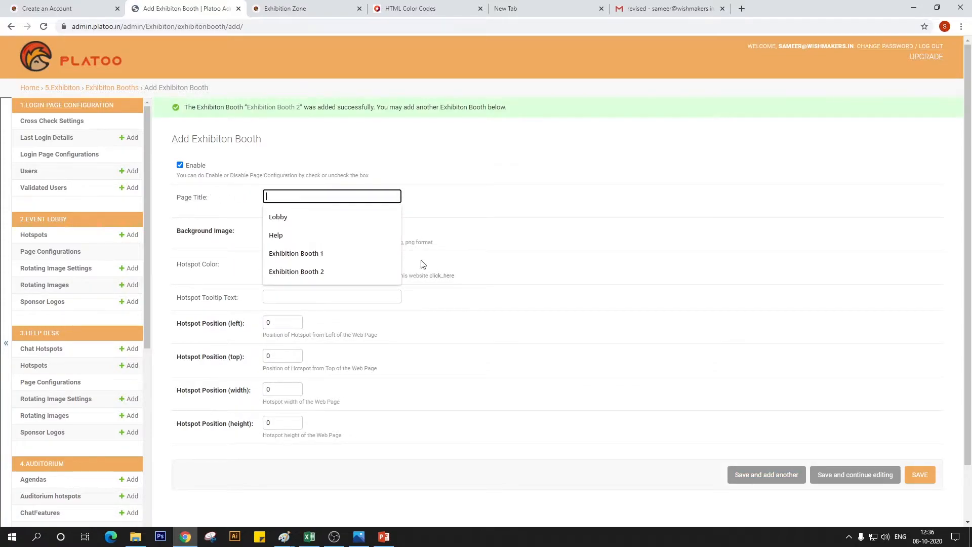
left_click(337, 272)
key("BackSpace")
key("BackSpace")
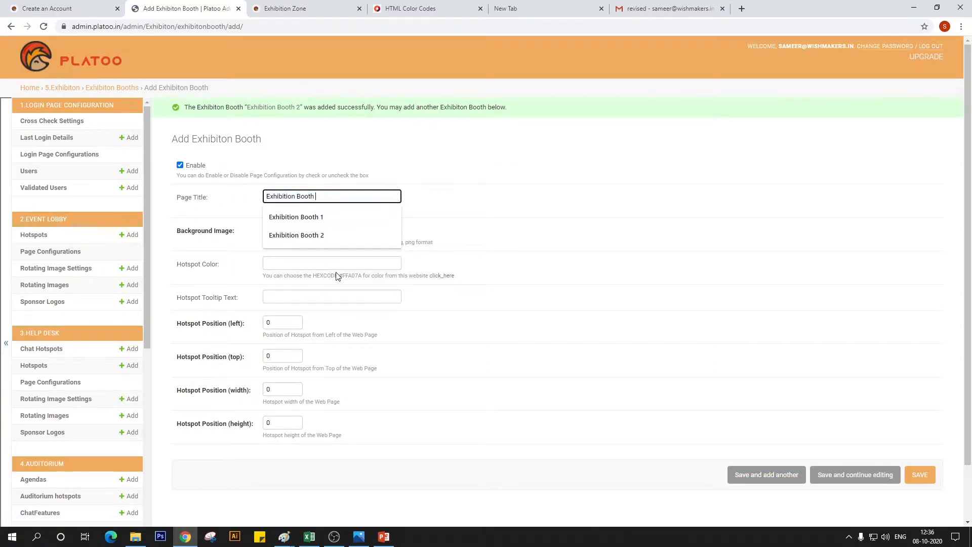
type("3")
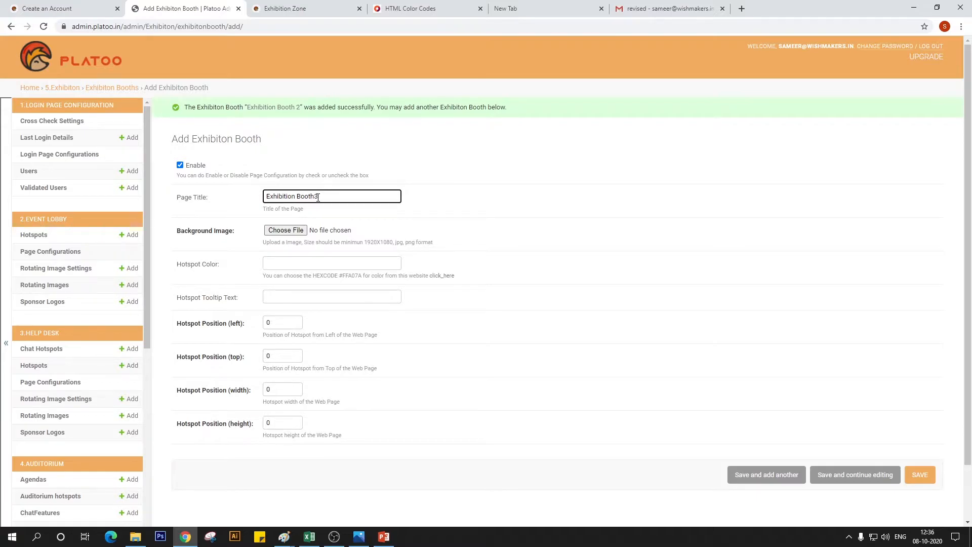
Choose the image "exhibition booth 03" as the third booth's background and set its hotspot color to #F3B317
left_click(286, 230)
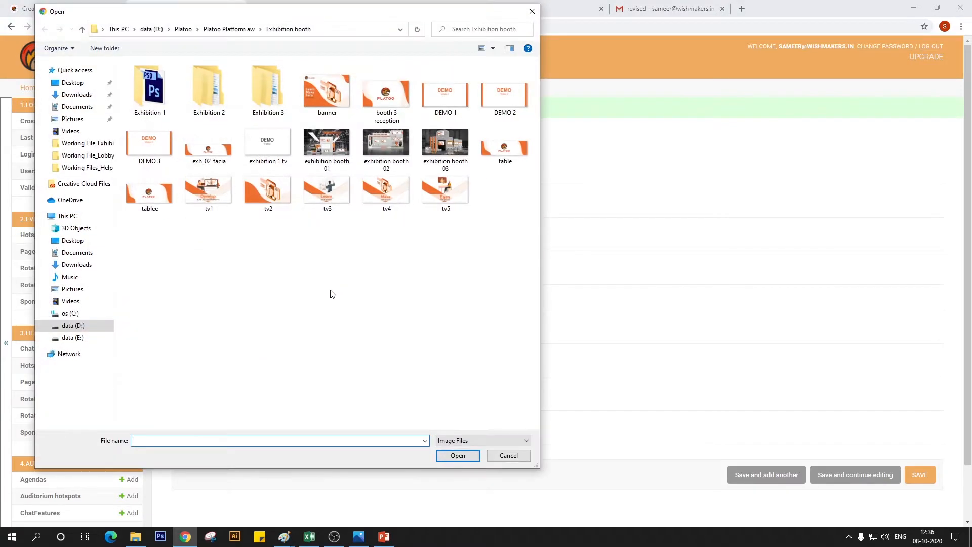
left_click(445, 147)
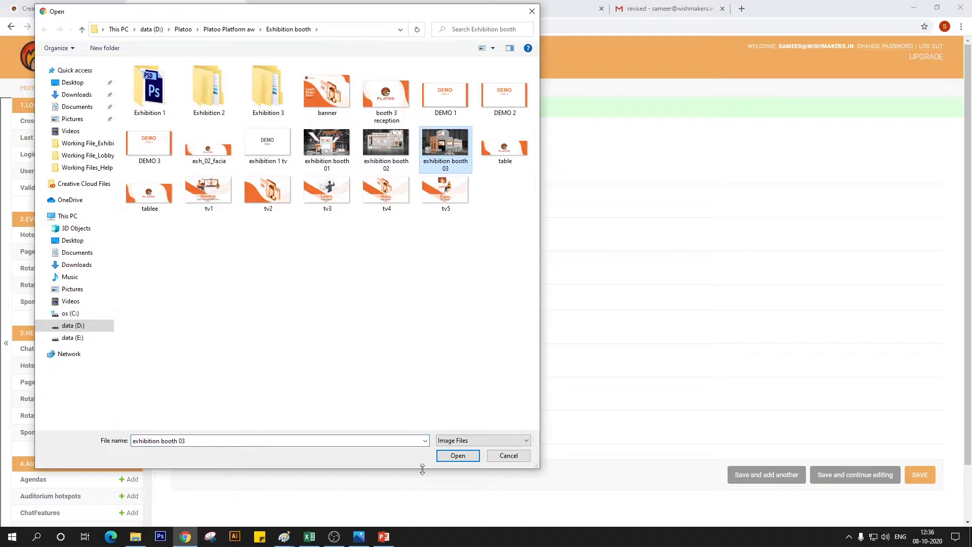
left_click(457, 461)
left_click(287, 264)
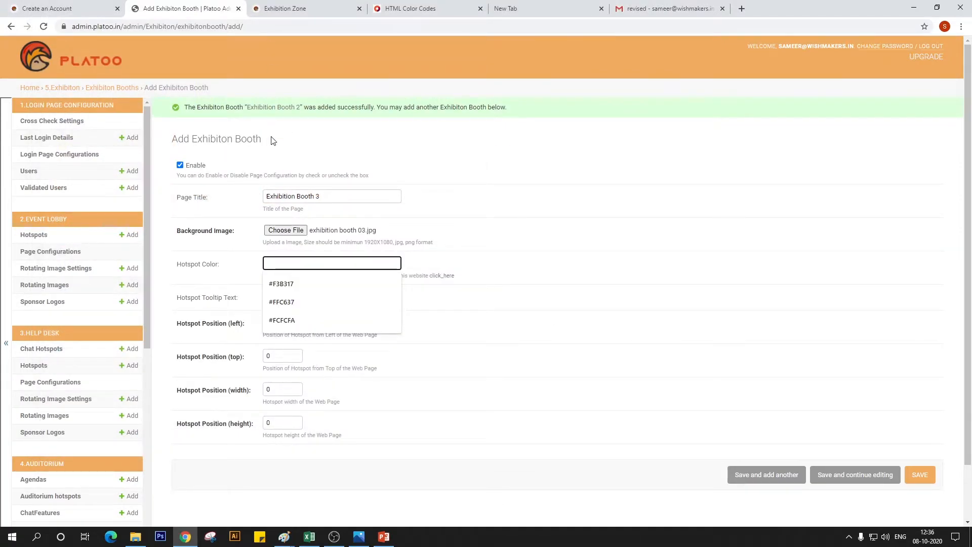
key("Down")
key("Return")
Enter "Click for Booth 3" as the third booth's hotspot tooltip text
left_click(302, 297)
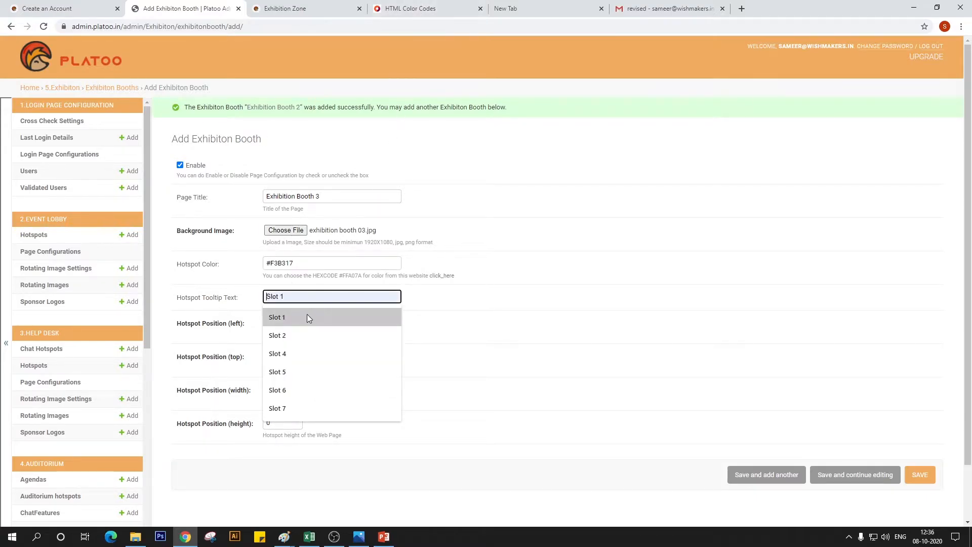
type("Click for Exhibition")
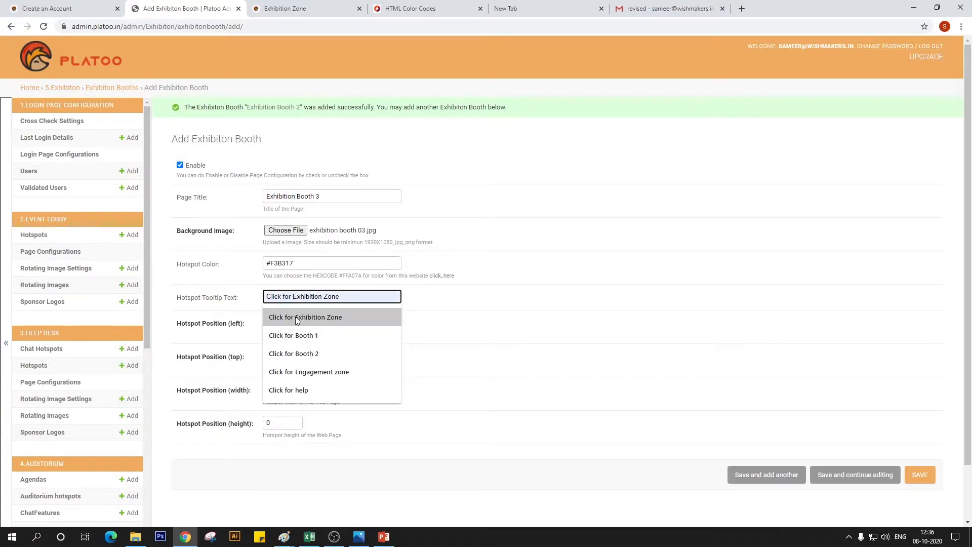
left_click(295, 317)
double_click(331, 297)
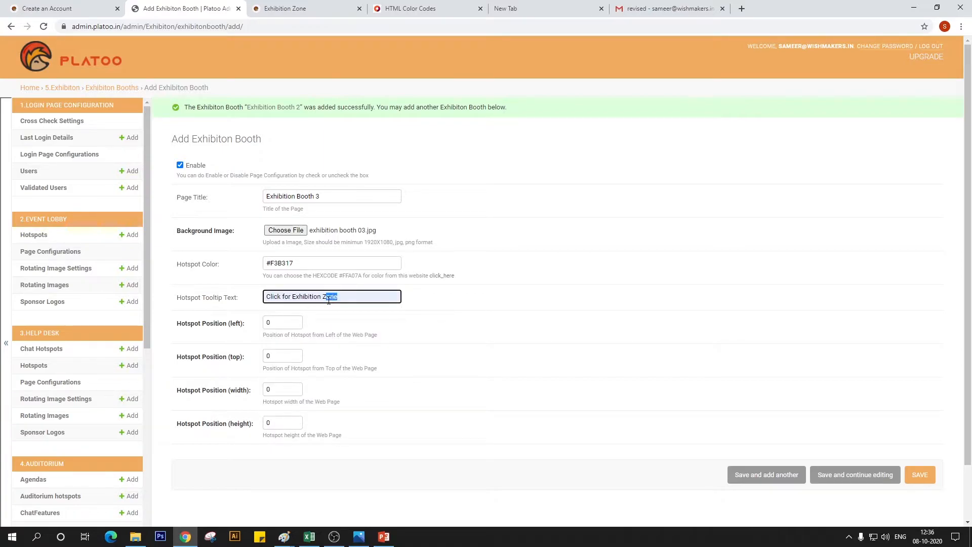
type("Booth 3")
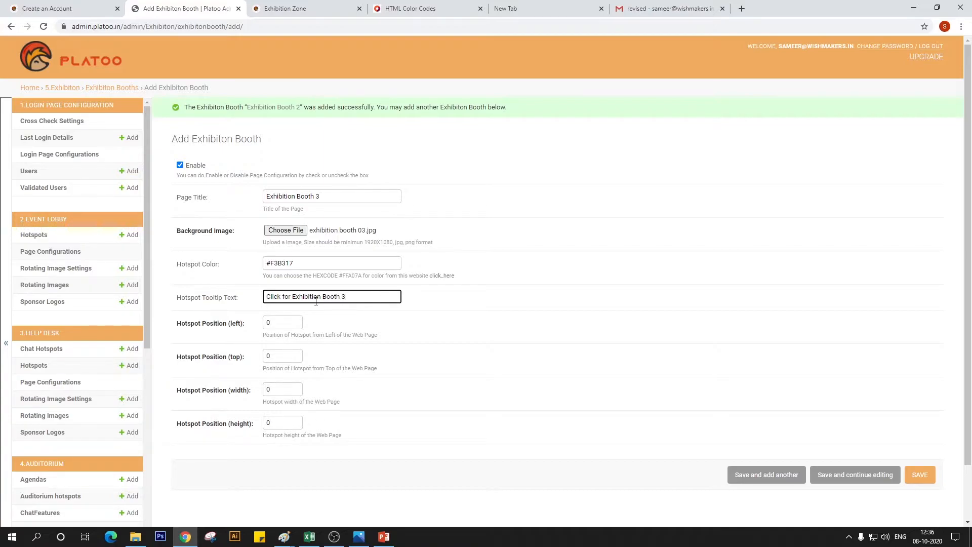
left_click_drag(322, 298, 292, 298)
key("BackSpace")
key("BackSpace")
Check the third booth's hotspot position in the Exhibition Area_Row image in Paint and return to the booth form in Chrome
mouse_move(284, 534)
left_click(338, 501)
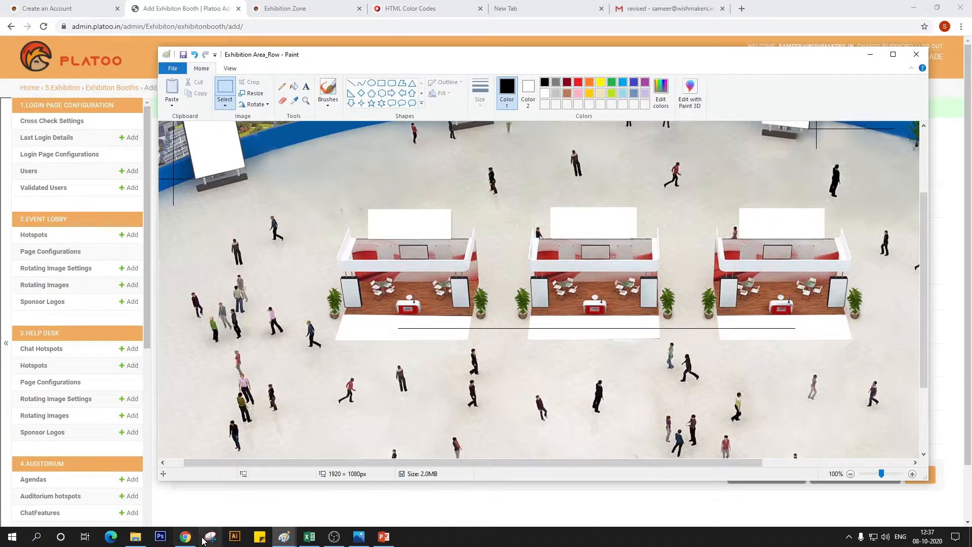
left_click(185, 536)
Set the third booth's hotspot position to left 1286, top 618, width 20 and height 20, and save the booth
key("Tab")
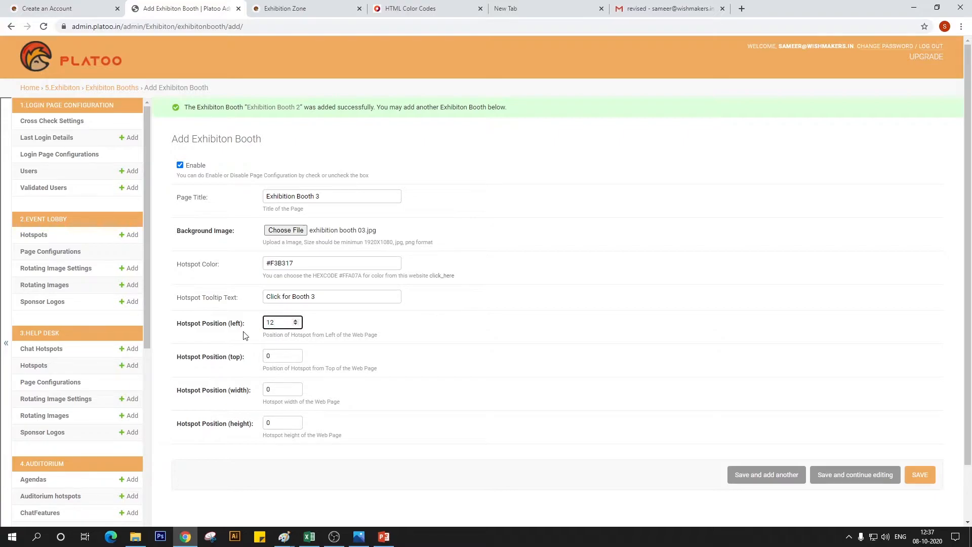
key("Tab")
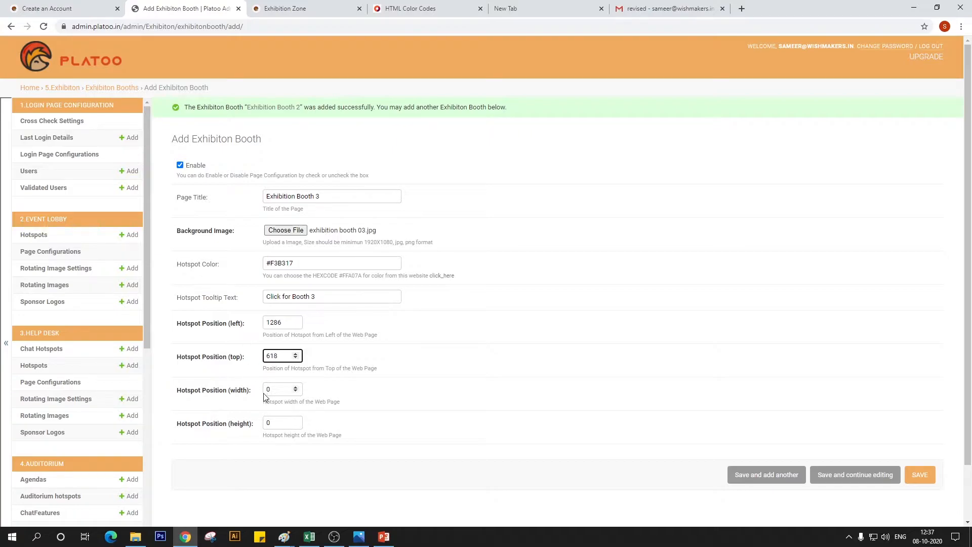
key("Tab")
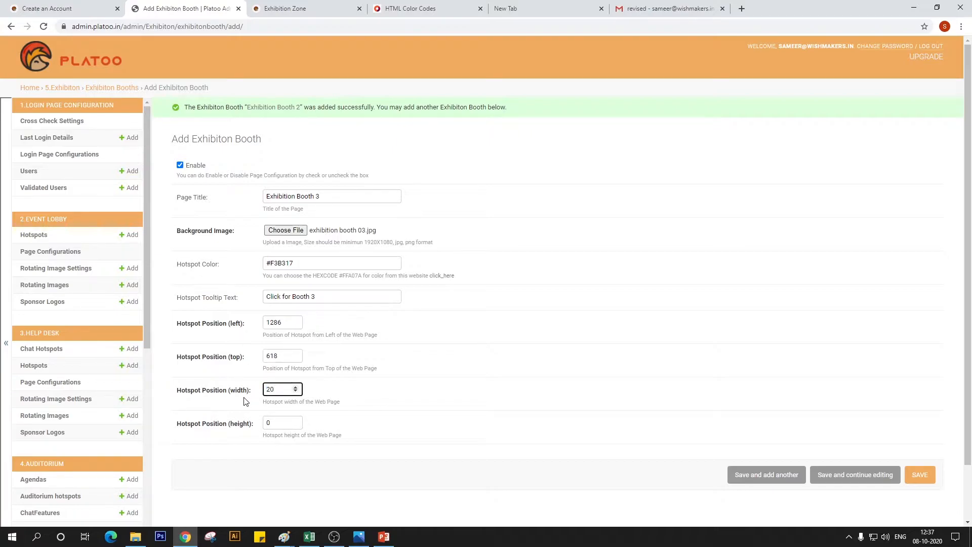
key("Tab")
type("20")
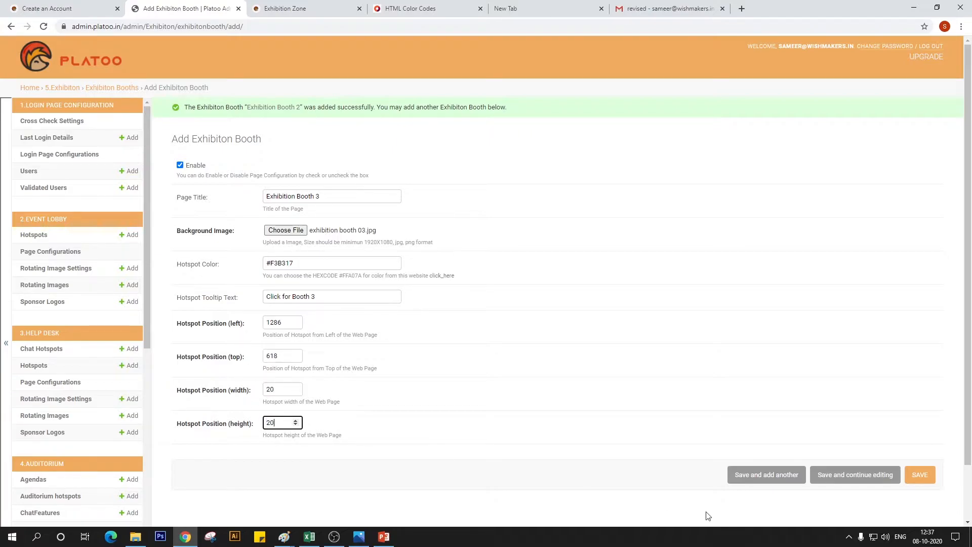
left_click(919, 474)
left_click(929, 475)
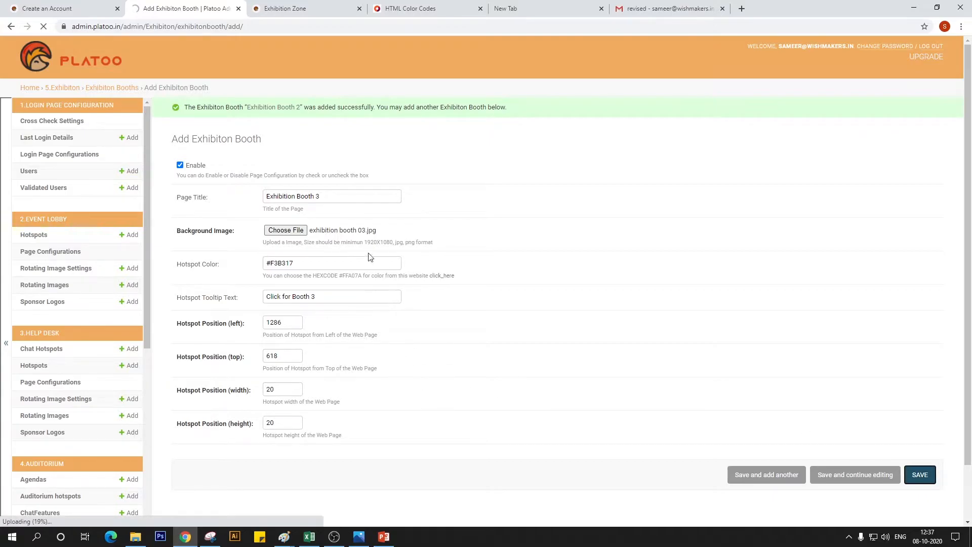
Refresh the demo site's exhibition zone, re-enter it from the lobby to check the booth hotspots, and visit Booth 1
left_click(283, 8)
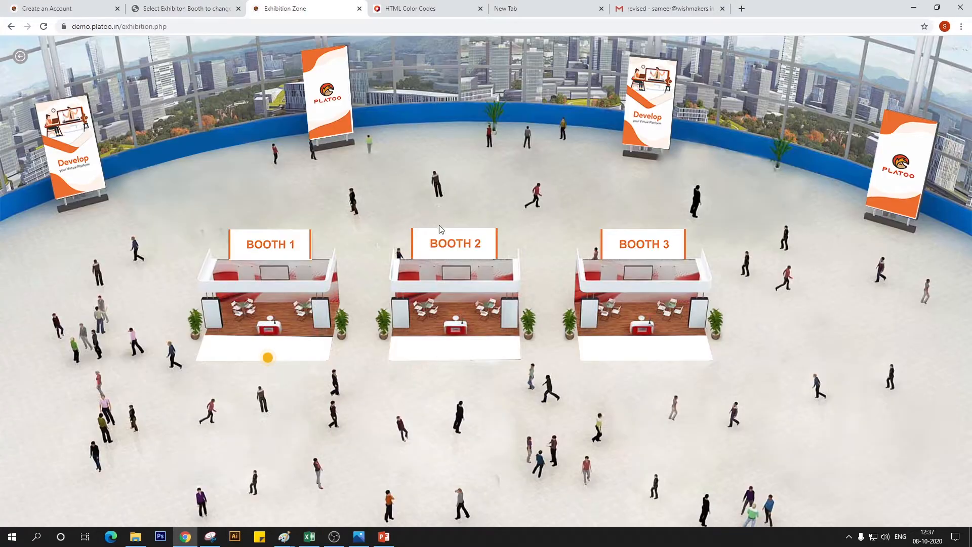
left_click(43, 27)
left_click(20, 62)
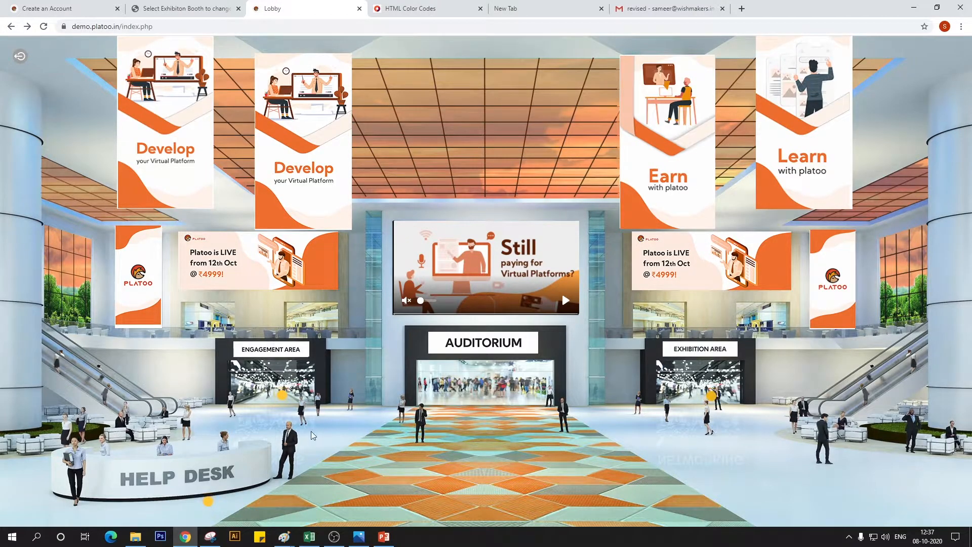
left_click(714, 396)
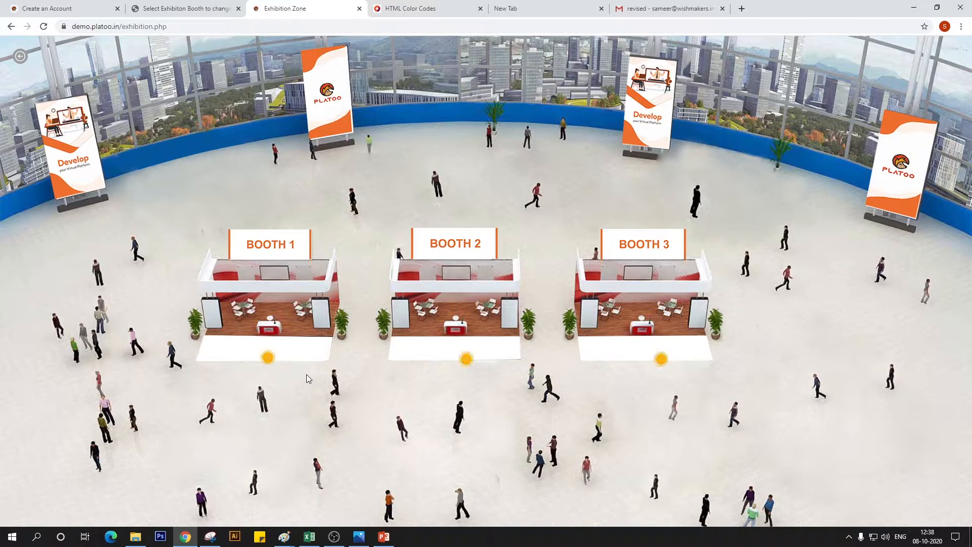
left_click(267, 360)
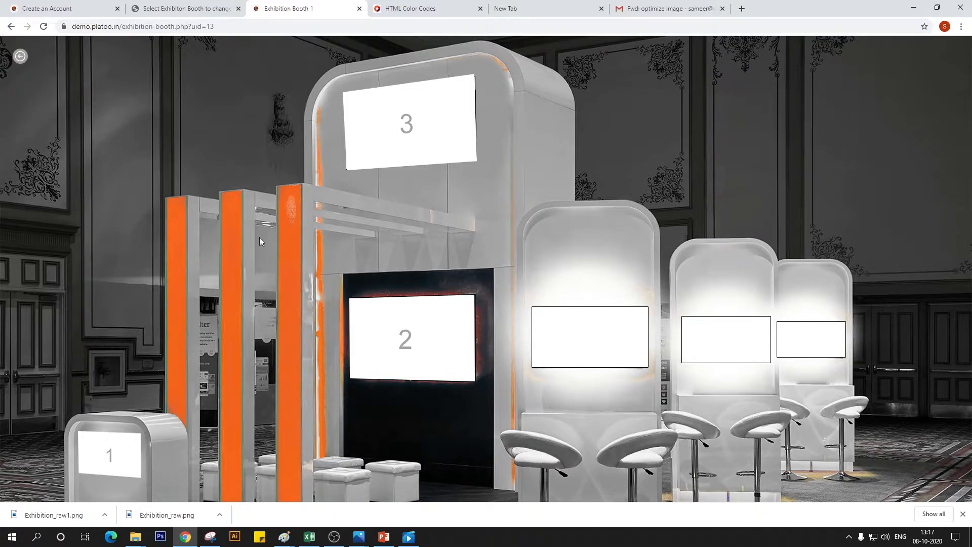
Go back to the lobby, enter the help desk and view its chat message form
left_click(20, 56)
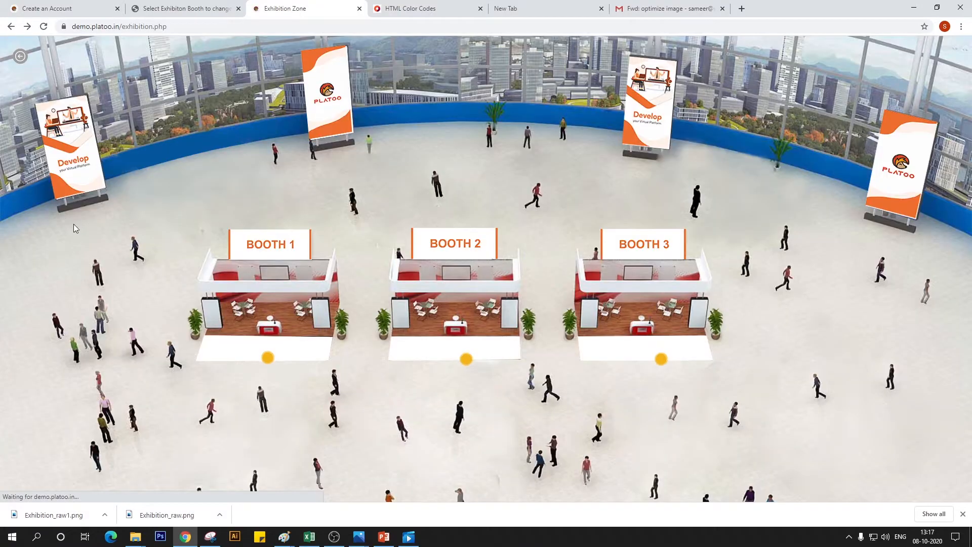
left_click(21, 56)
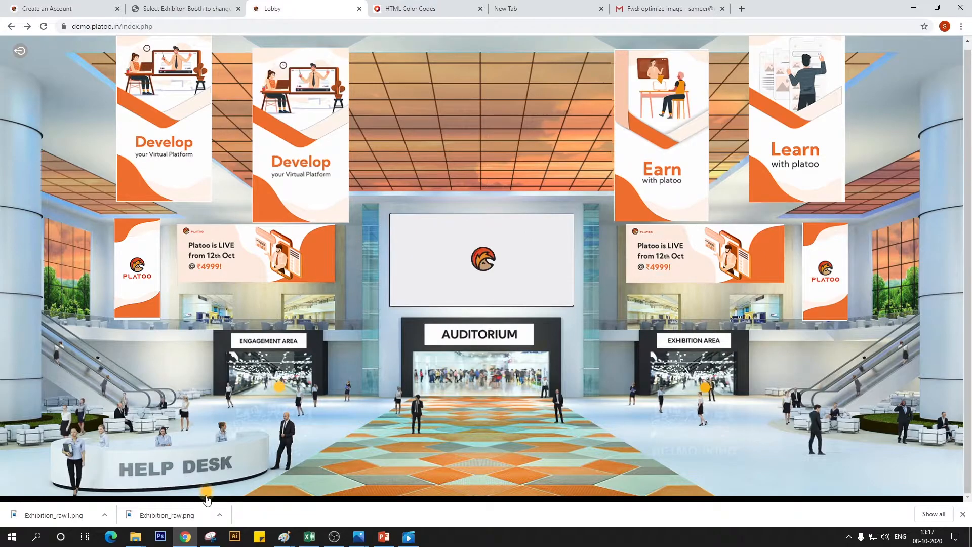
left_click(204, 493)
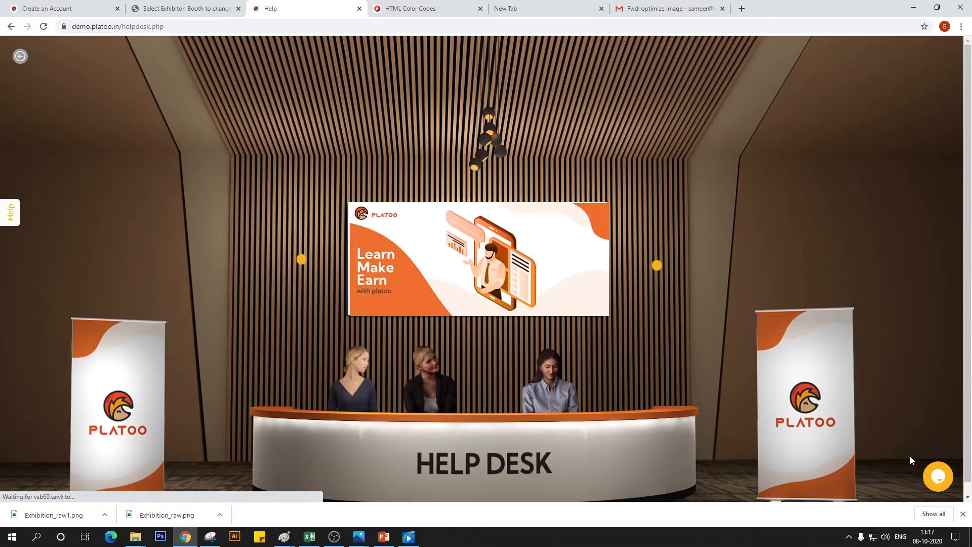
left_click(937, 475)
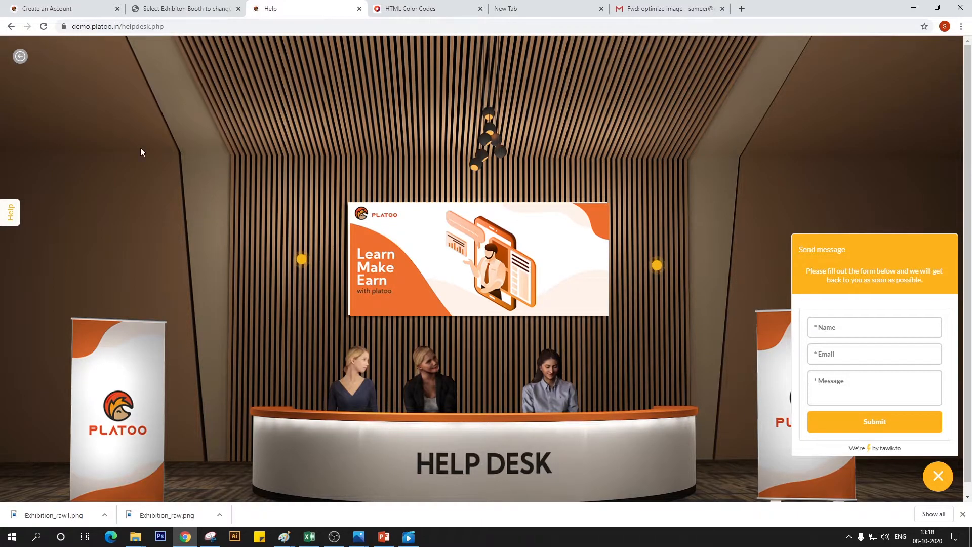
Leave the help desk and go through the lobby and exhibition area into Booth 1
left_click(20, 56)
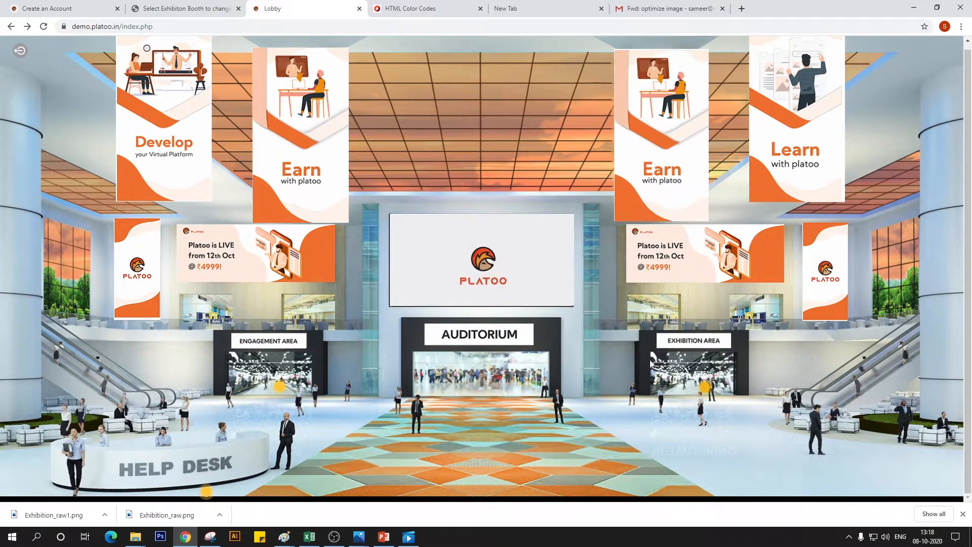
left_click(707, 384)
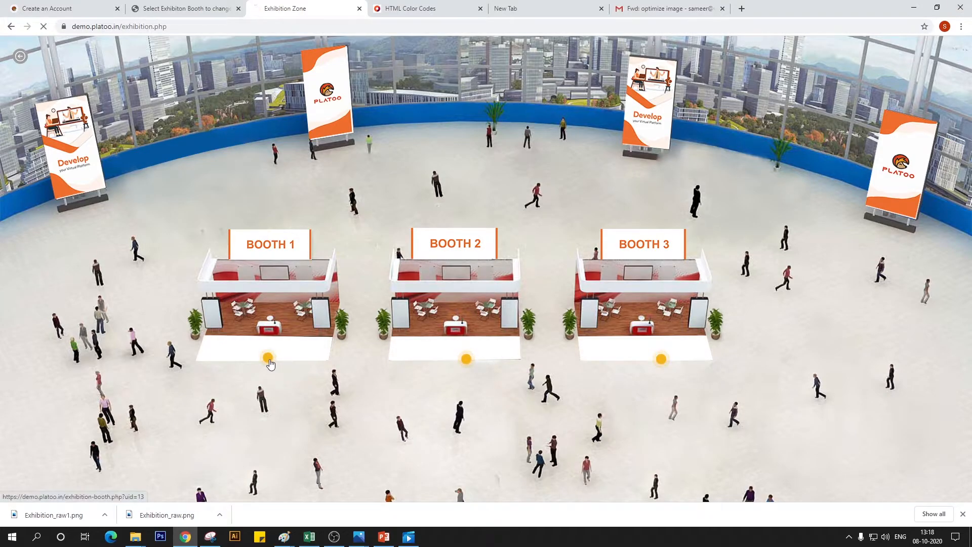
left_click(273, 364)
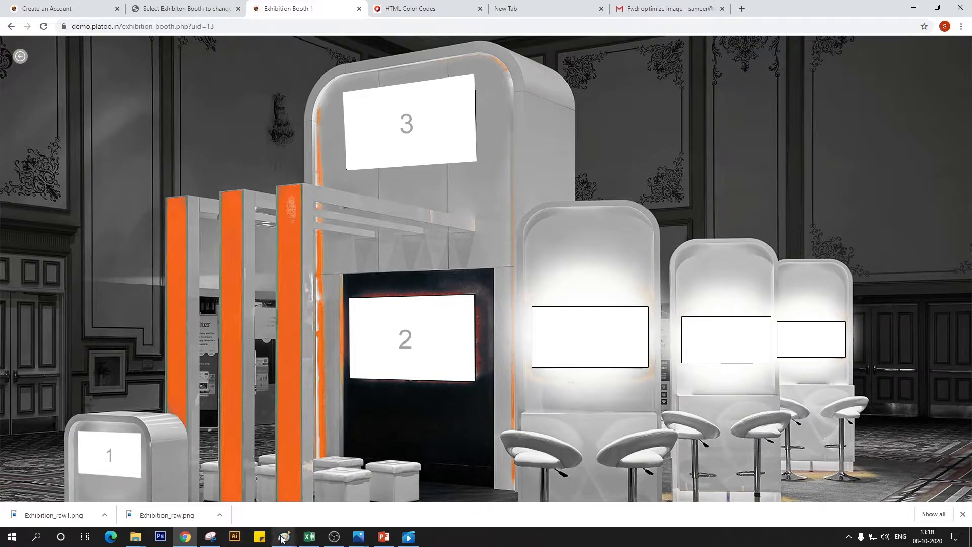
Measure the size and position of banner slot 3 in the Exhibition_raw image in Paint, using a rectangular selection around it
mouse_move(284, 536)
left_click(400, 488)
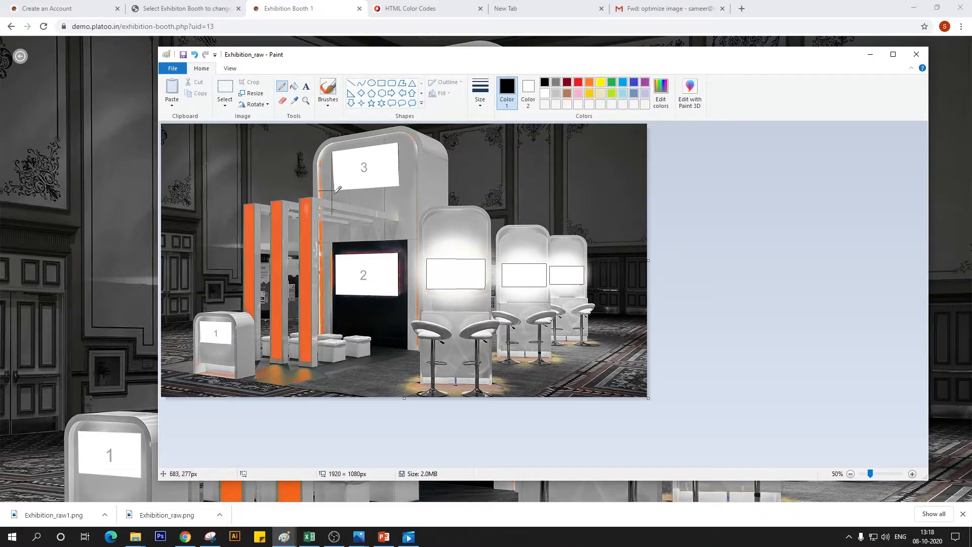
left_click(225, 87)
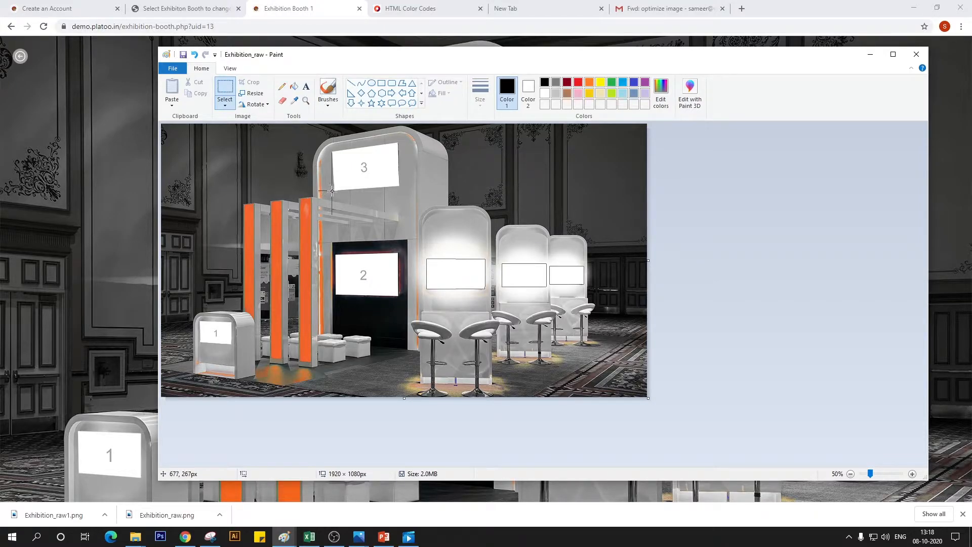
left_click_drag(332, 190, 401, 142)
left_click_drag(400, 141, 400, 141)
left_click_drag(400, 142, 399, 142)
left_click_drag(400, 142, 400, 143)
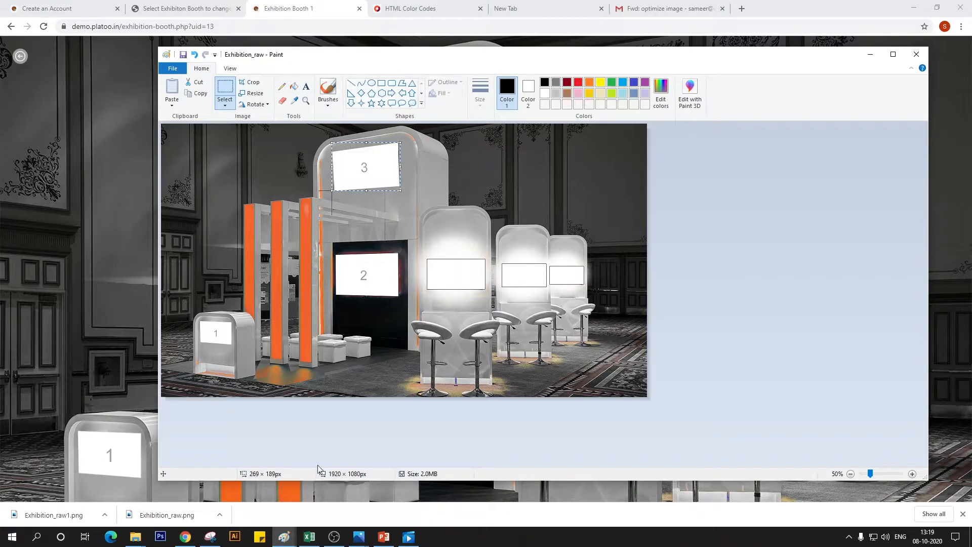
left_click(332, 142)
left_click(54, 199)
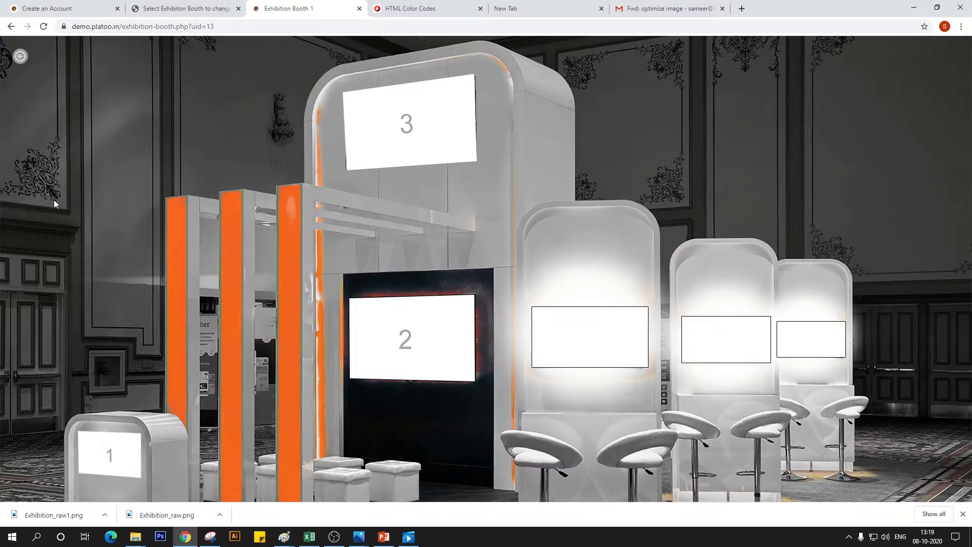
Look up the Exhibition Booth 1 slot coordinates in the PowerPoint spec sheet and return to Chrome
left_click(385, 540)
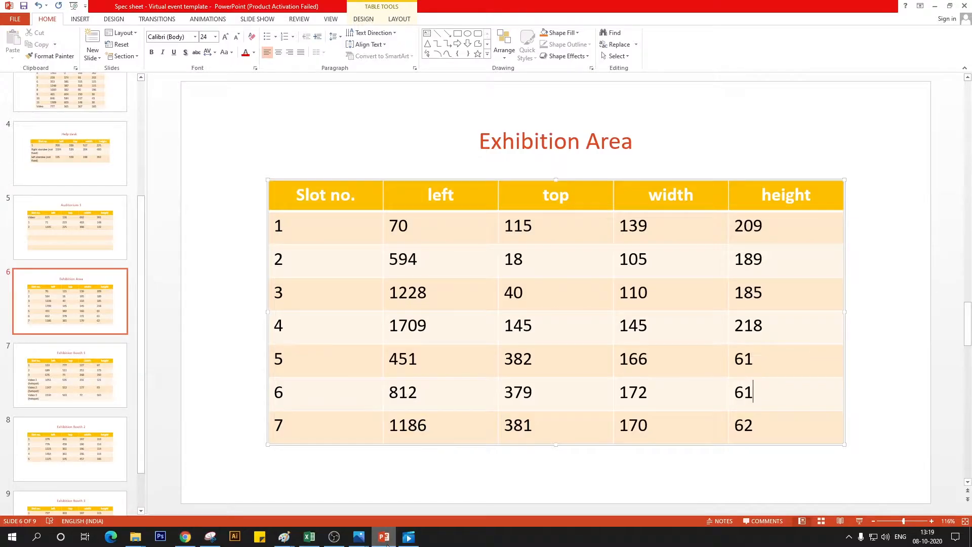
left_click(98, 373)
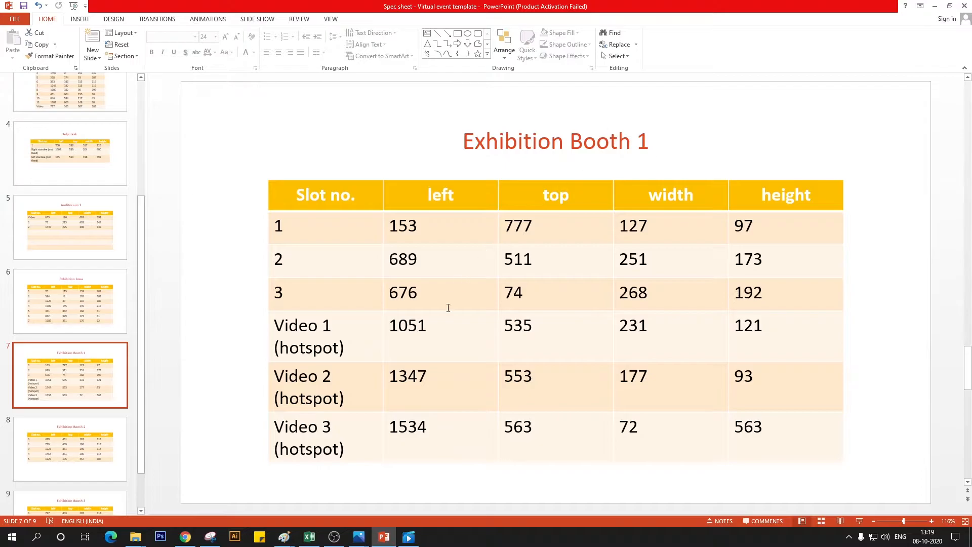
left_click(185, 537)
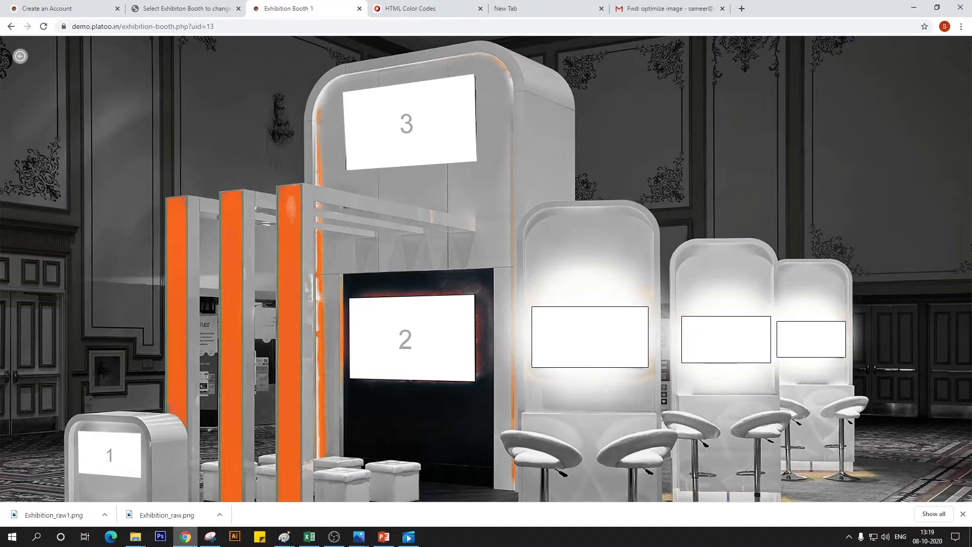
Open the Exhibition section's booth sponsor logos in the Platoo admin site and start a new sponsor logo
left_click(172, 7)
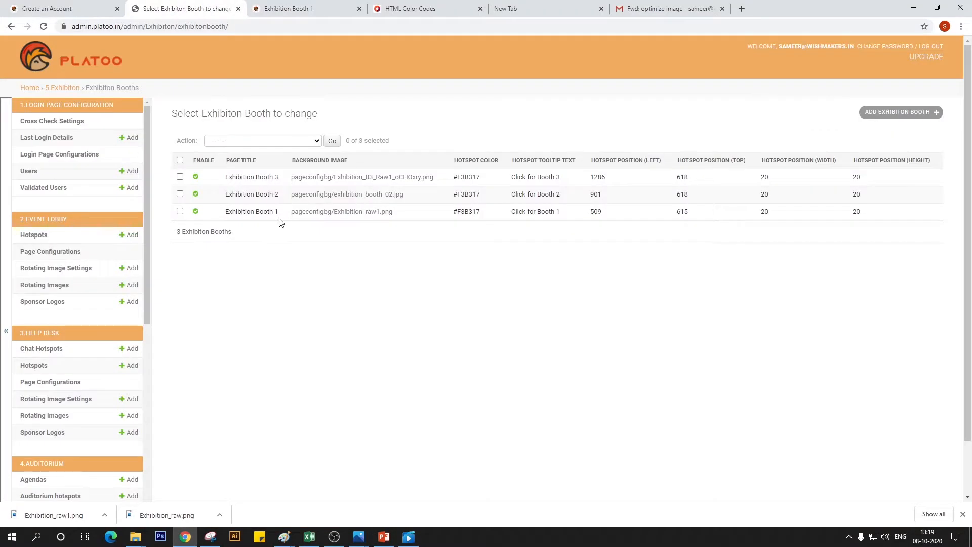
scroll(112, 348, "down", 8)
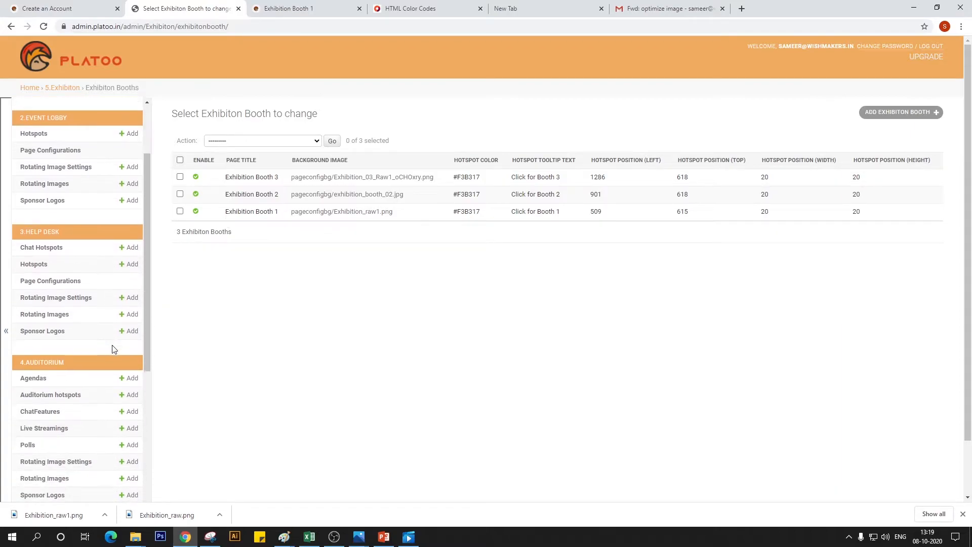
scroll(113, 348, "down", 2)
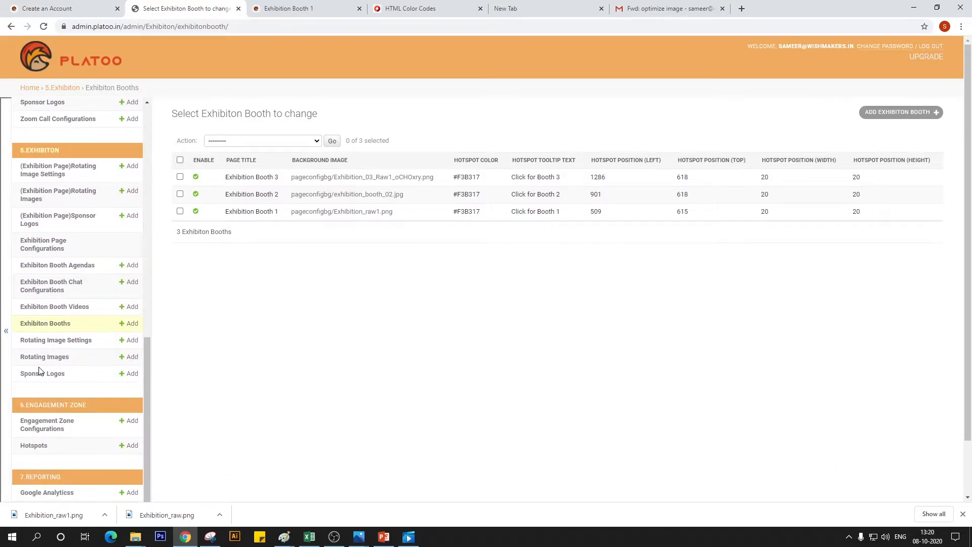
left_click(63, 378)
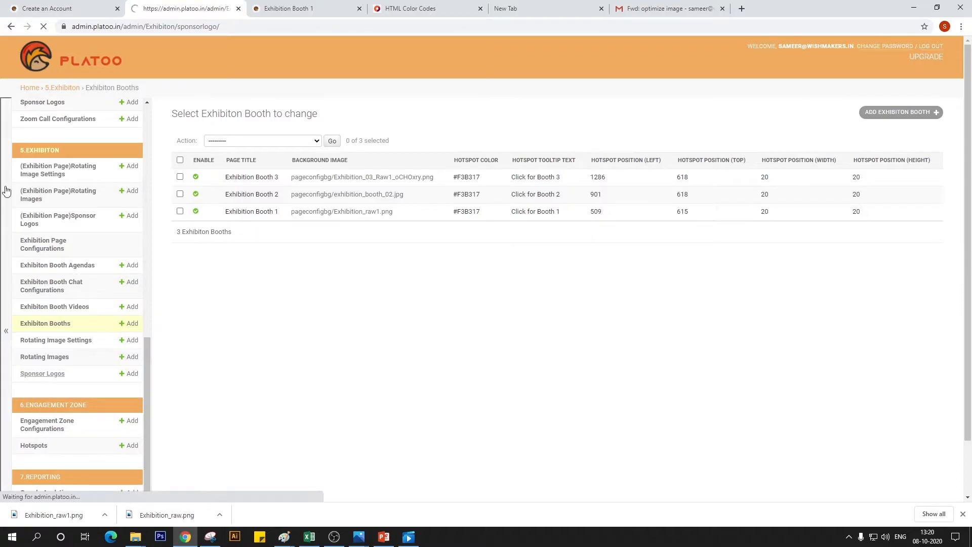
scroll(74, 294, "down", 6)
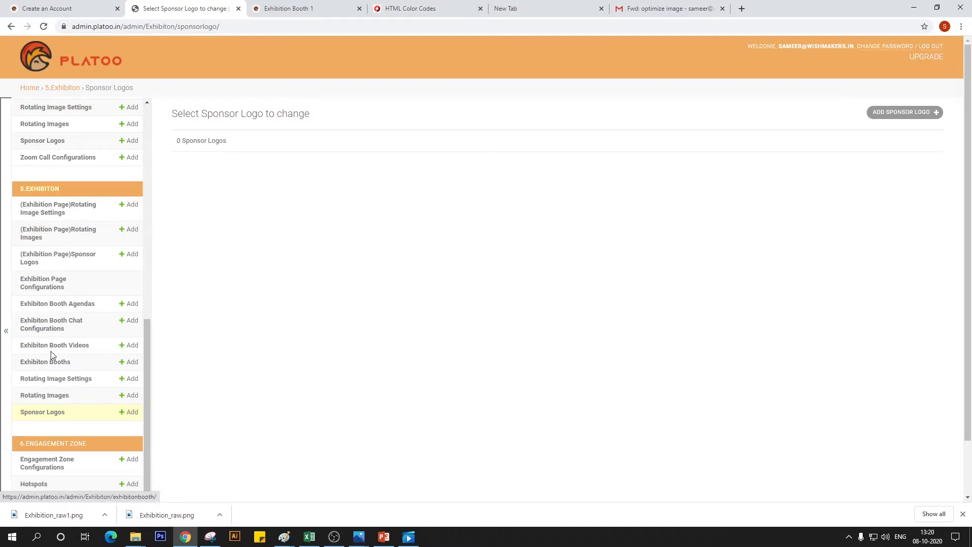
left_click(50, 412)
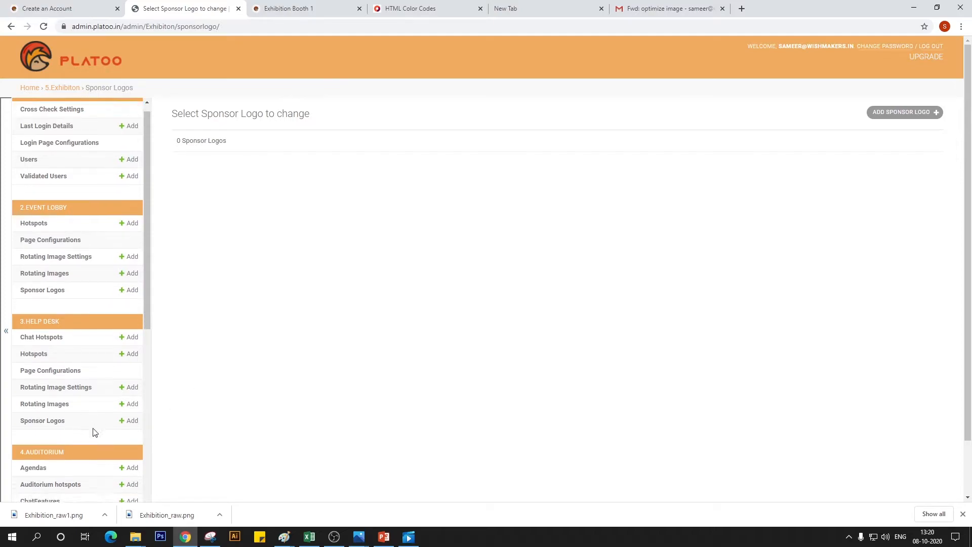
scroll(93, 431, "down", 10)
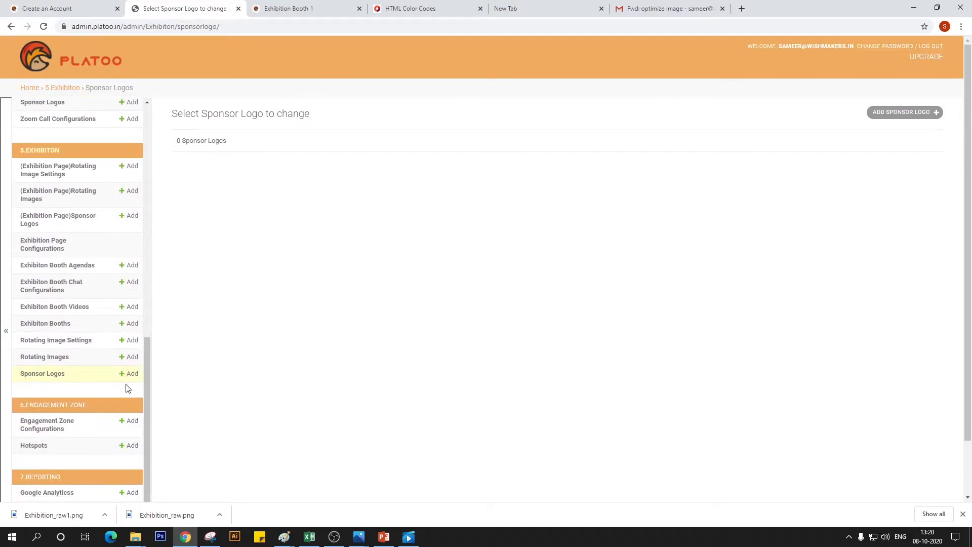
left_click(915, 117)
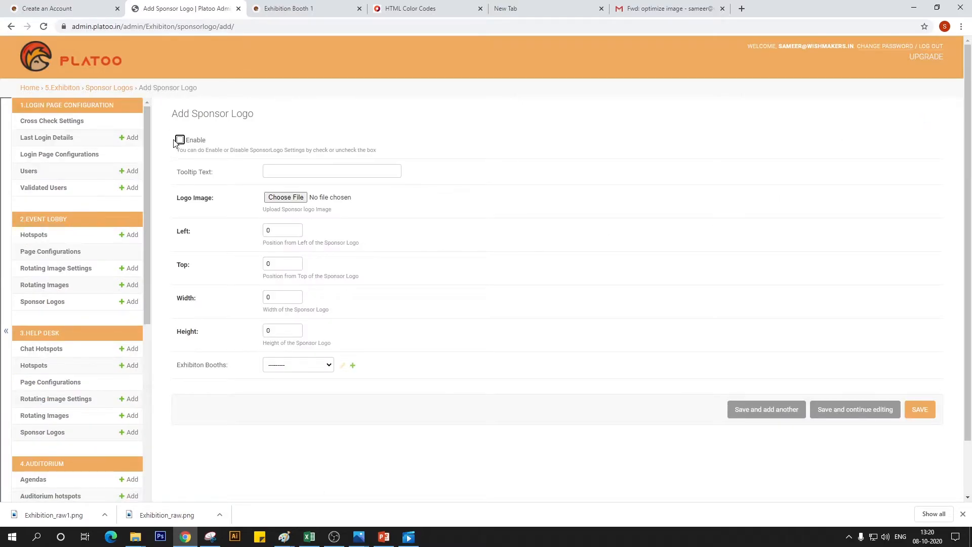
Enable the new sponsor logo and set its tooltip text to "Exhibition Banner 1"
left_click(179, 140)
left_click(307, 173)
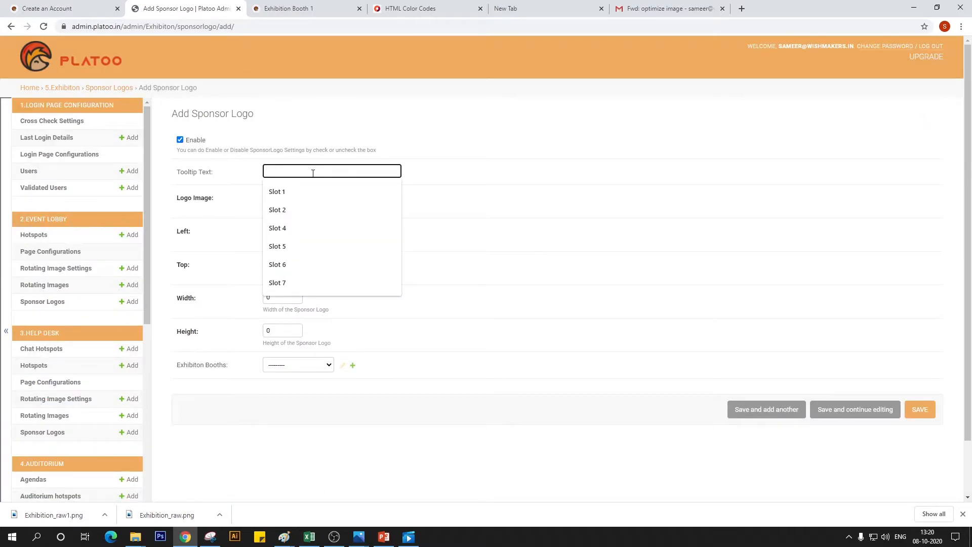
type("Exhibition Banner 1")
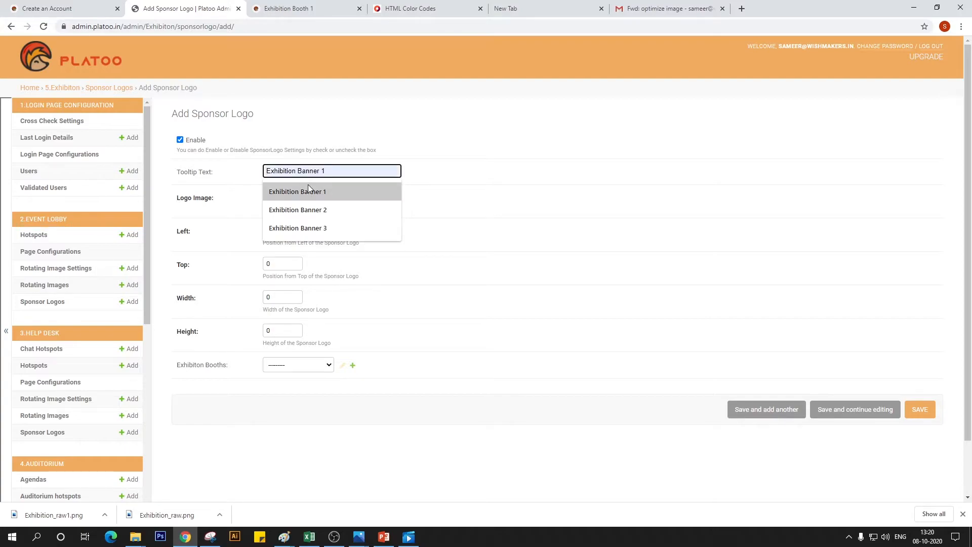
left_click(308, 189)
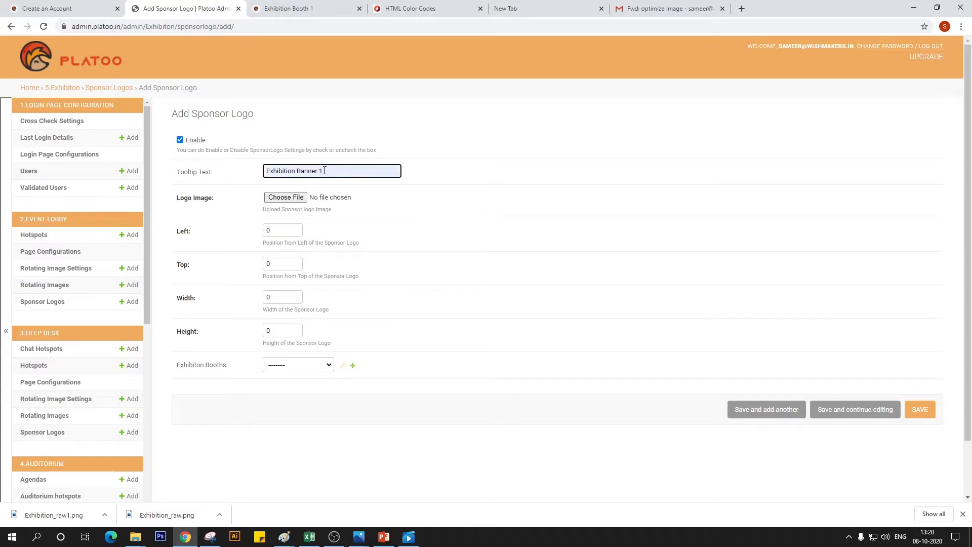
Change the new sponsor logo's tooltip text to "Exhibition Booth 1 banner 1"
left_click_drag(324, 171, 297, 172)
type("Booth")
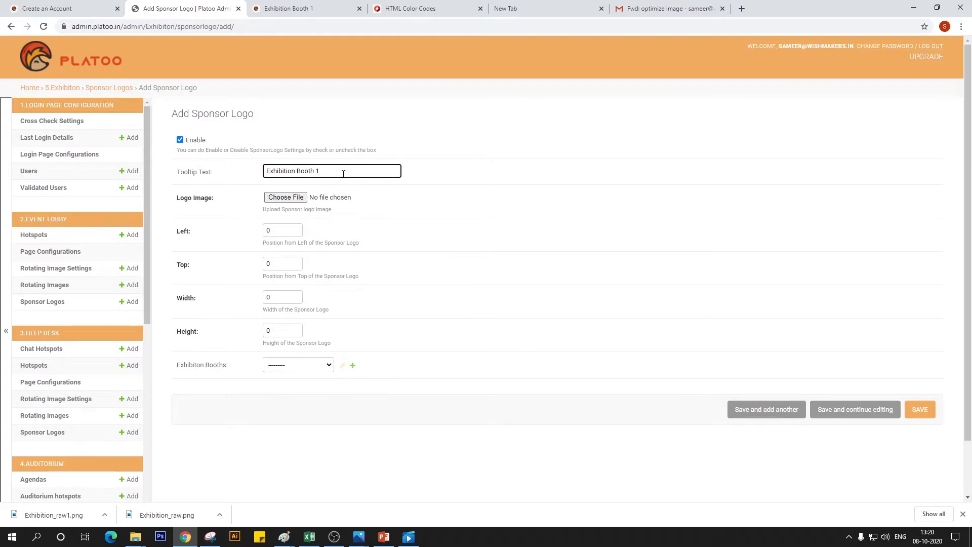
type(" 1 banner 1")
Choose the help desk image from Exhibition 1's Working File_Exhibition 01 folder as the logo image
left_click(286, 197)
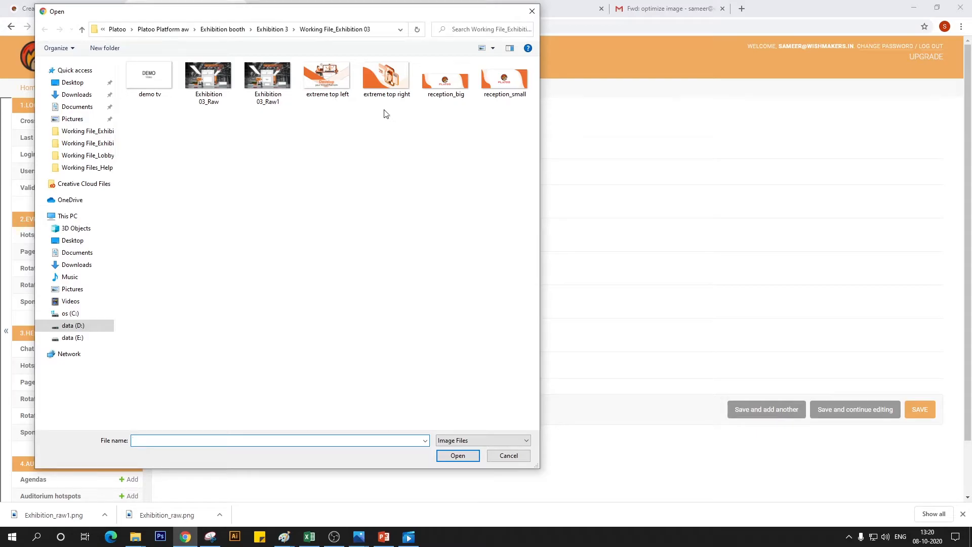
left_click(232, 29)
double_click(161, 100)
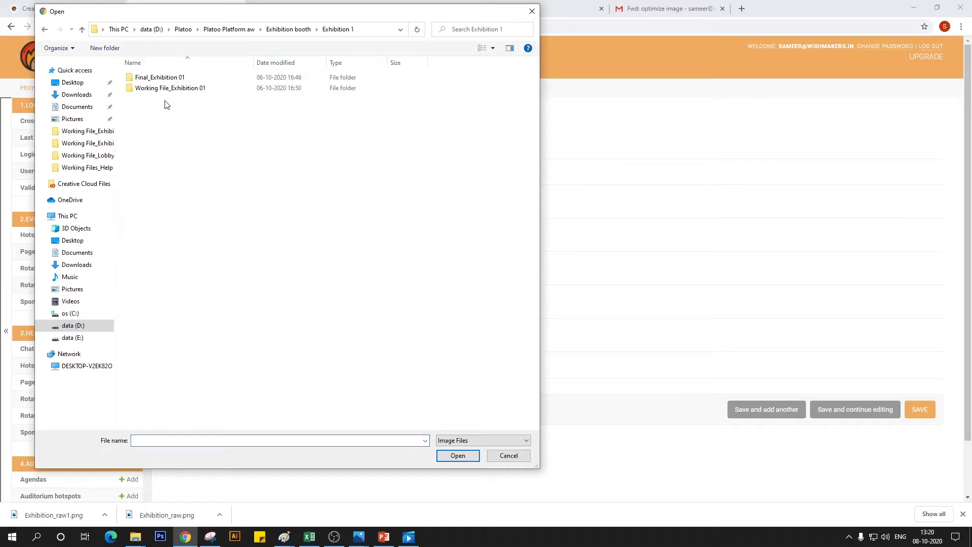
left_click(174, 92)
double_click(174, 89)
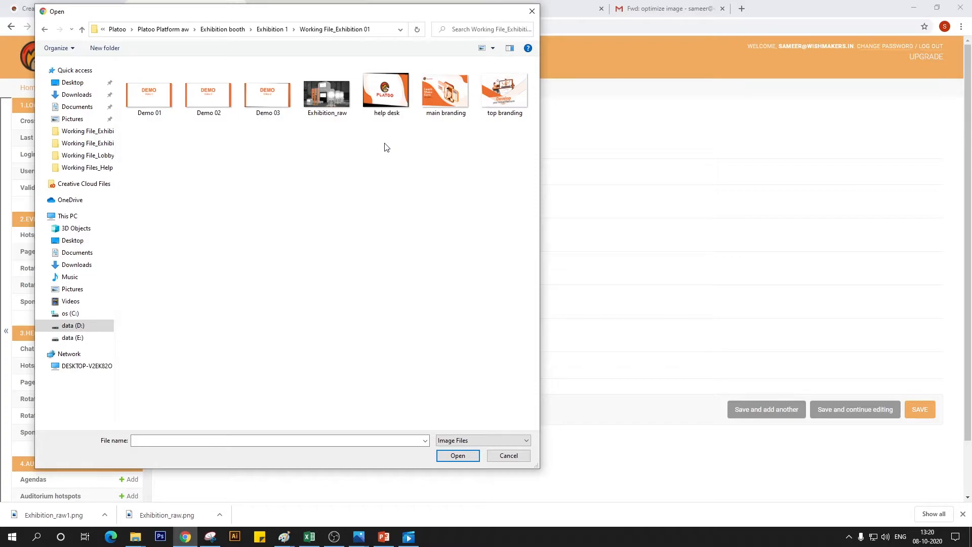
left_click(386, 92)
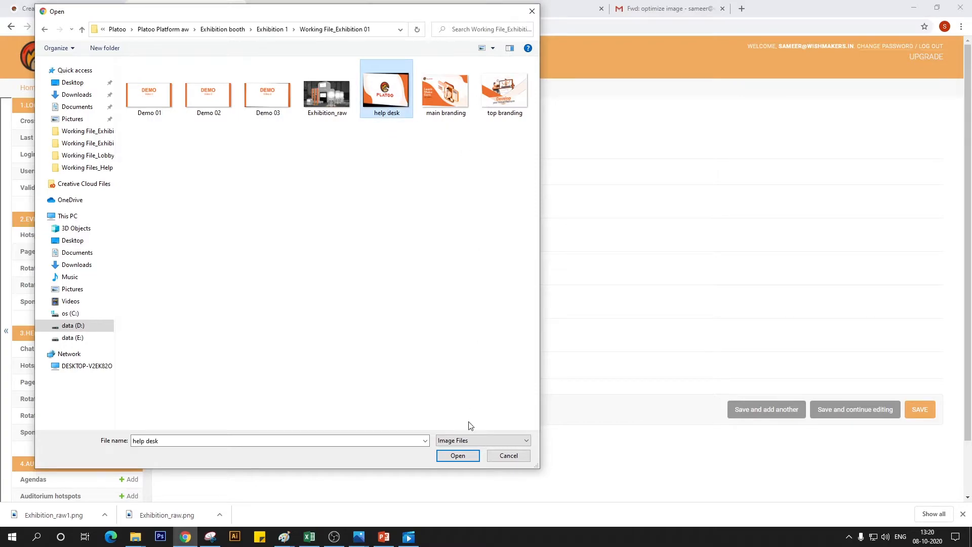
left_click(457, 456)
Fill in the slot 1 coordinates from the PowerPoint spec sheet: left 153, top 777, width 127, height 97
key("Tab")
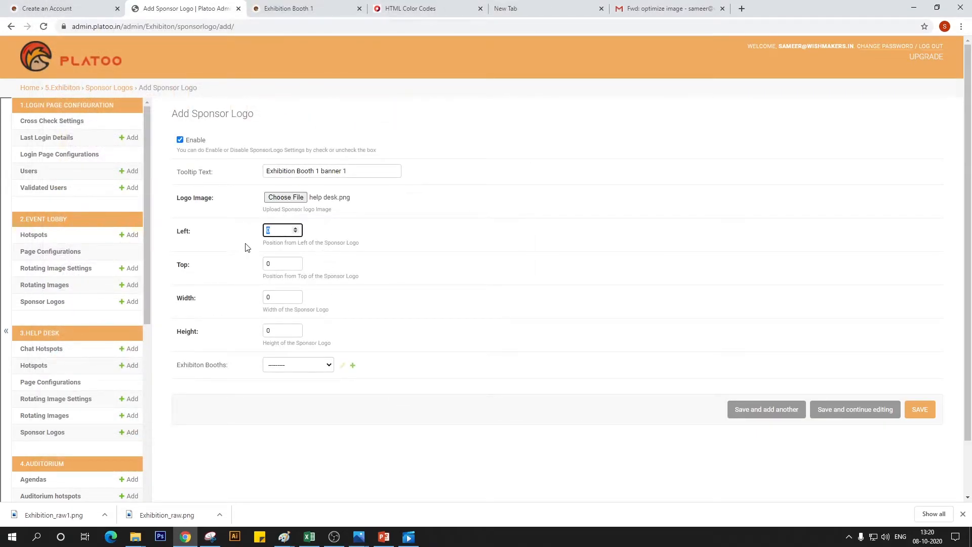
left_click(383, 537)
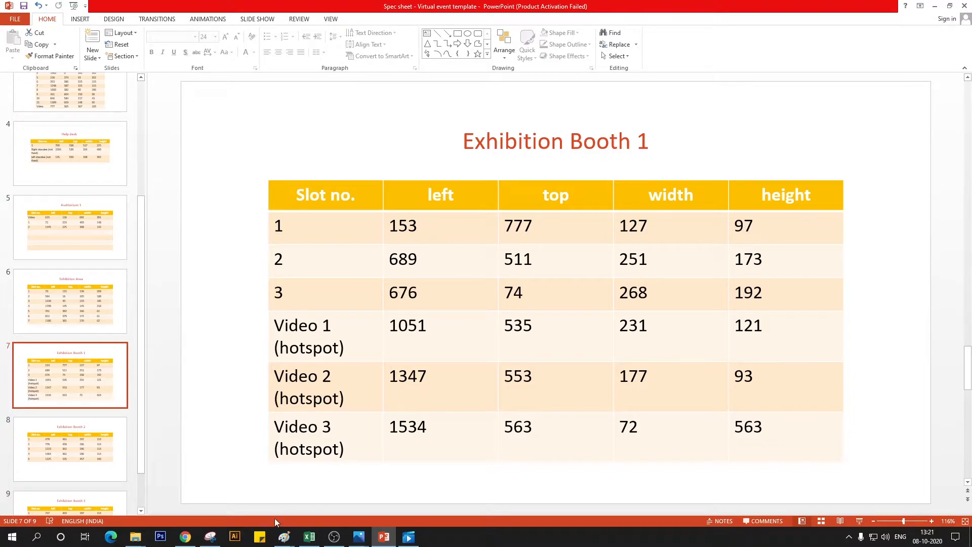
left_click(186, 536)
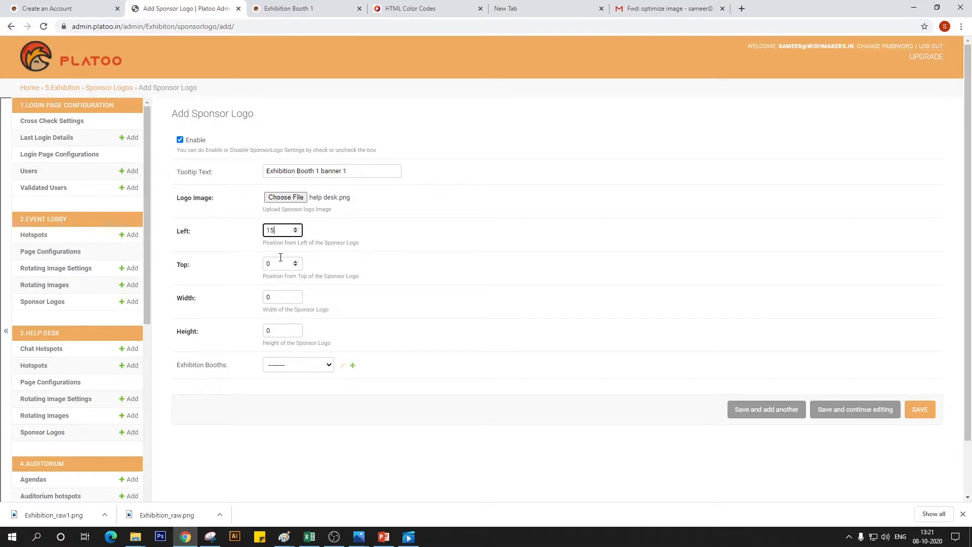
key("Tab")
key("Tab")
key("alt+Tab")
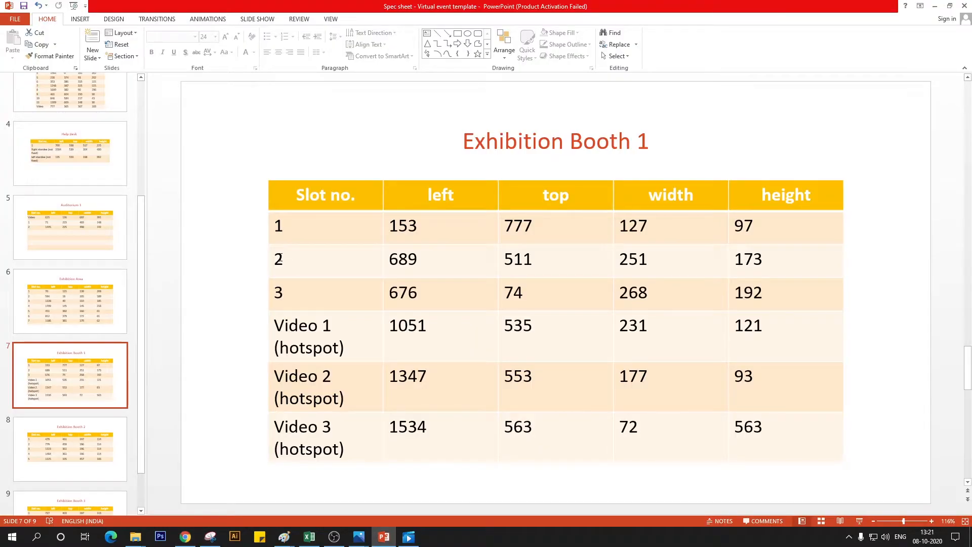
key("alt+Tab")
type("12")
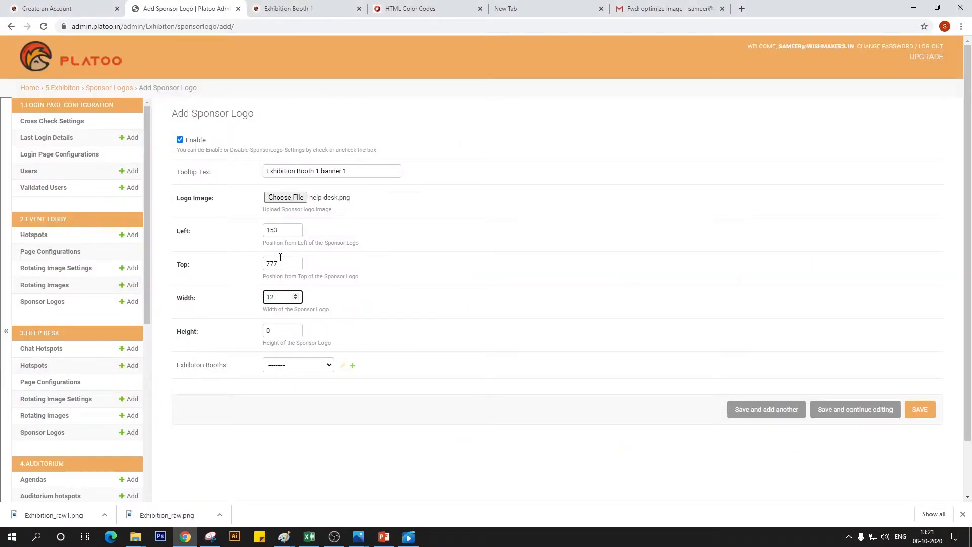
key("Tab")
Assign the banner to Exhibition Booth 1 and save the sponsor logo
left_click(316, 365)
left_click(313, 386)
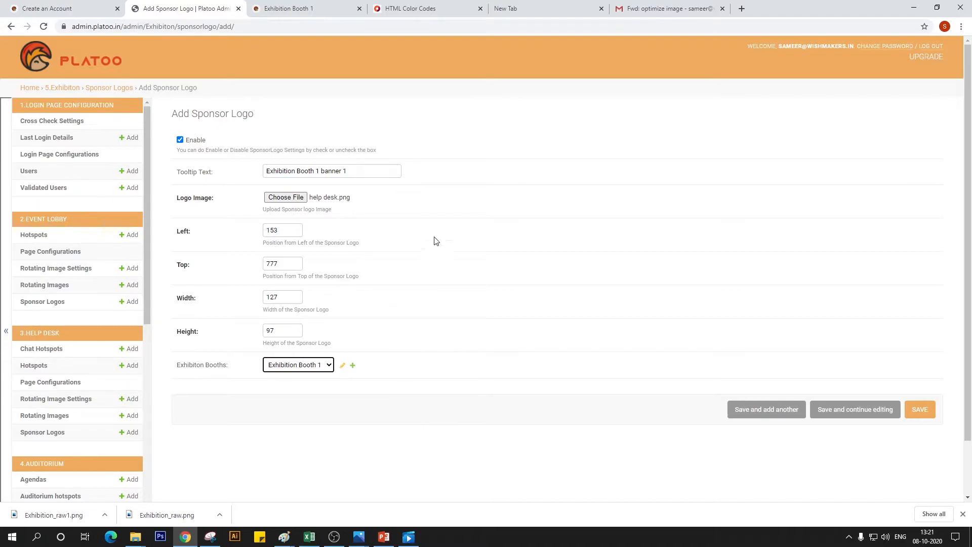
left_click(303, 9)
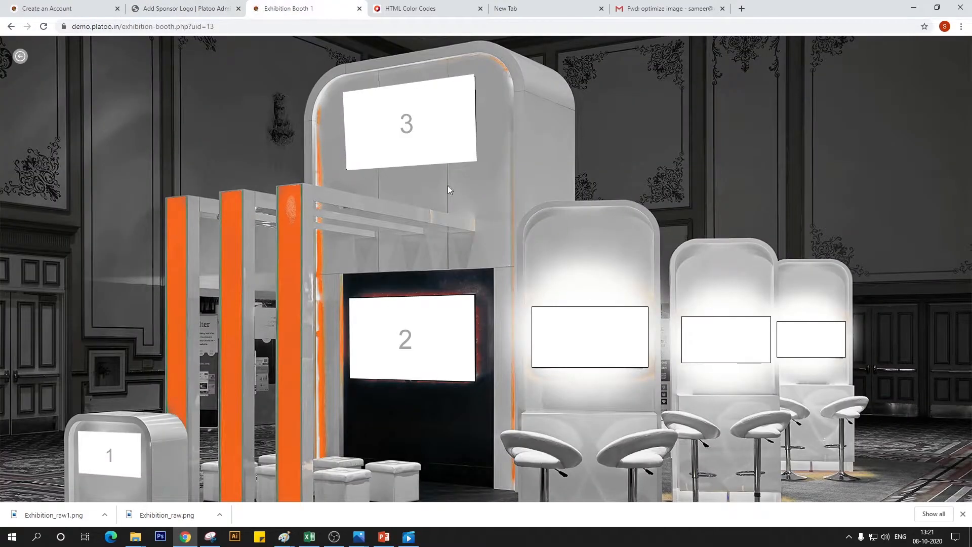
left_click(192, 9)
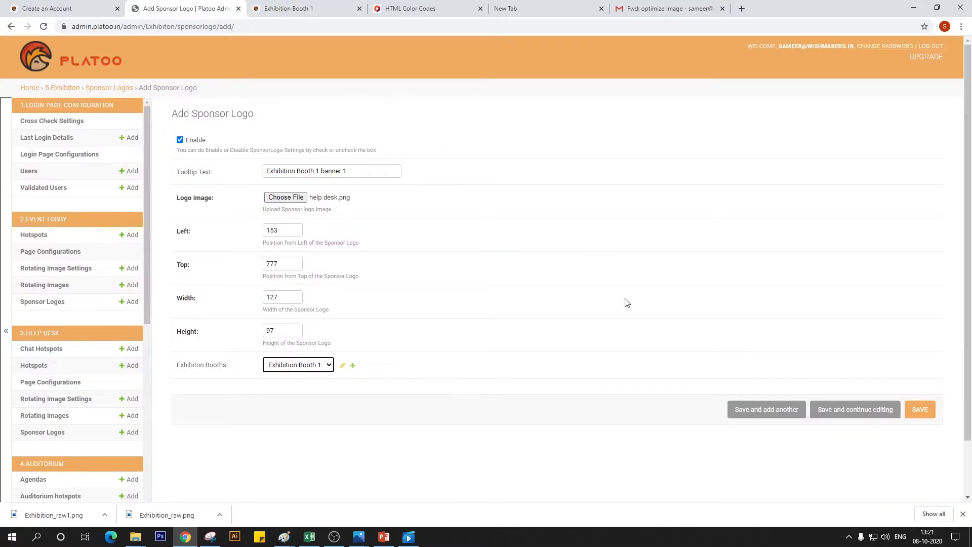
left_click(924, 418)
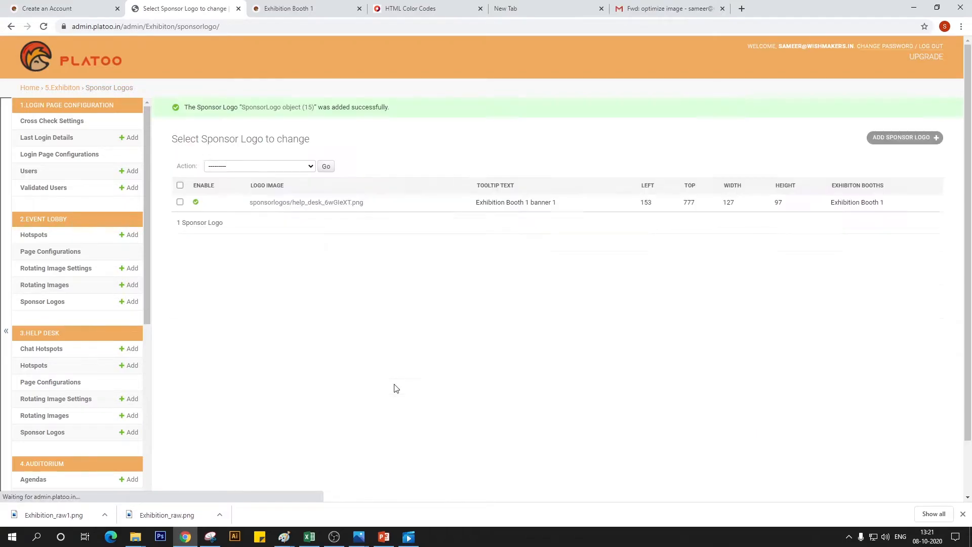
Reload the live Exhibition Booth 1 page to check the banner in slot 1, and return to the admin site
left_click(311, 5)
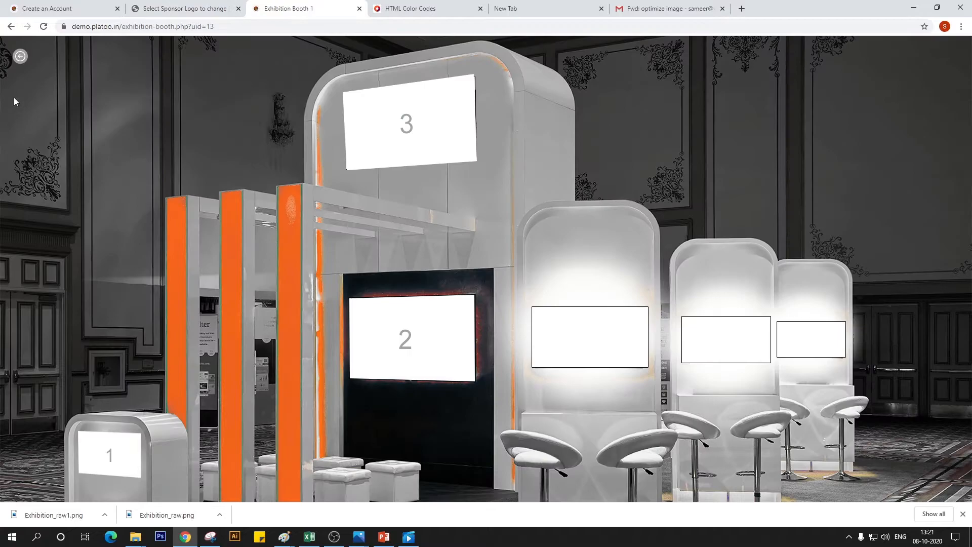
left_click(43, 27)
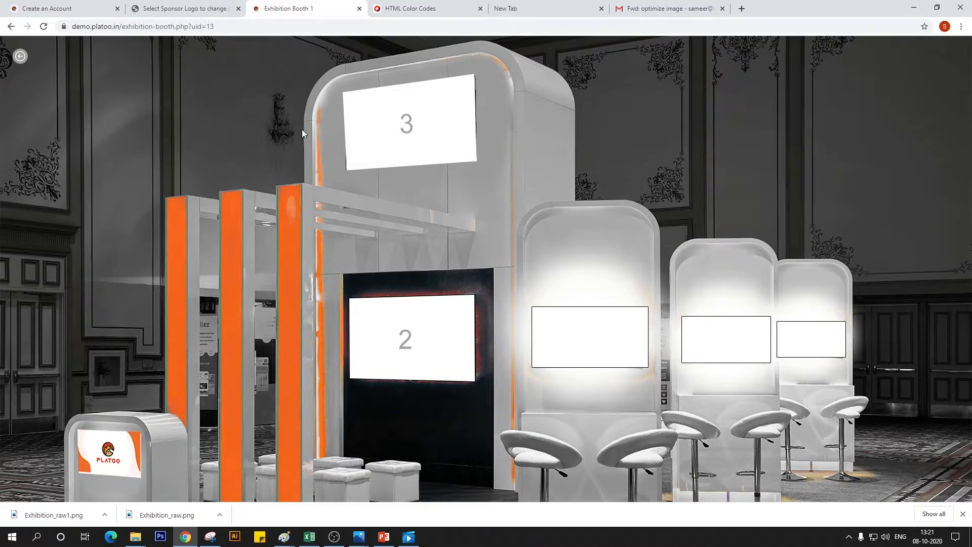
left_click(203, 8)
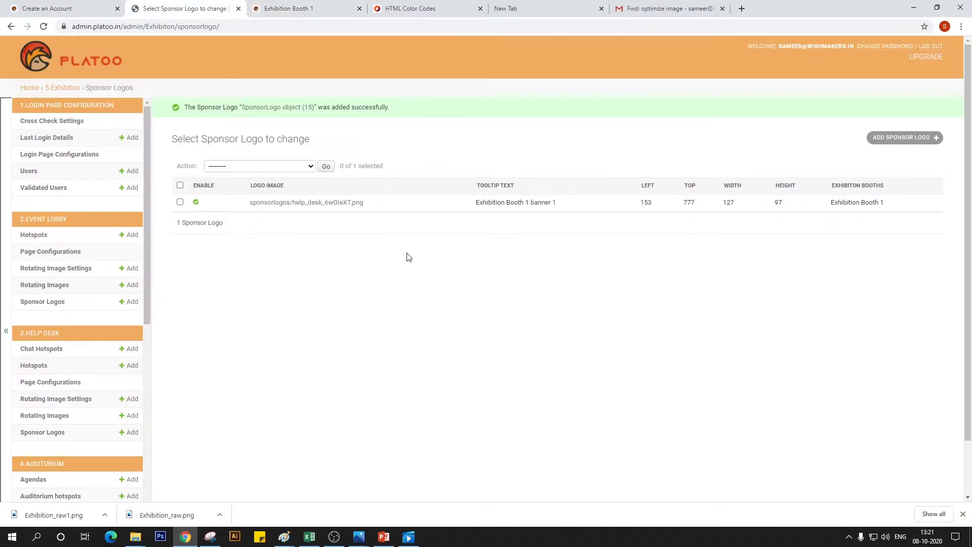
Start another sponsor logo and set its tooltip text to "Exhibition Booth 1 banner 2"
left_click(905, 148)
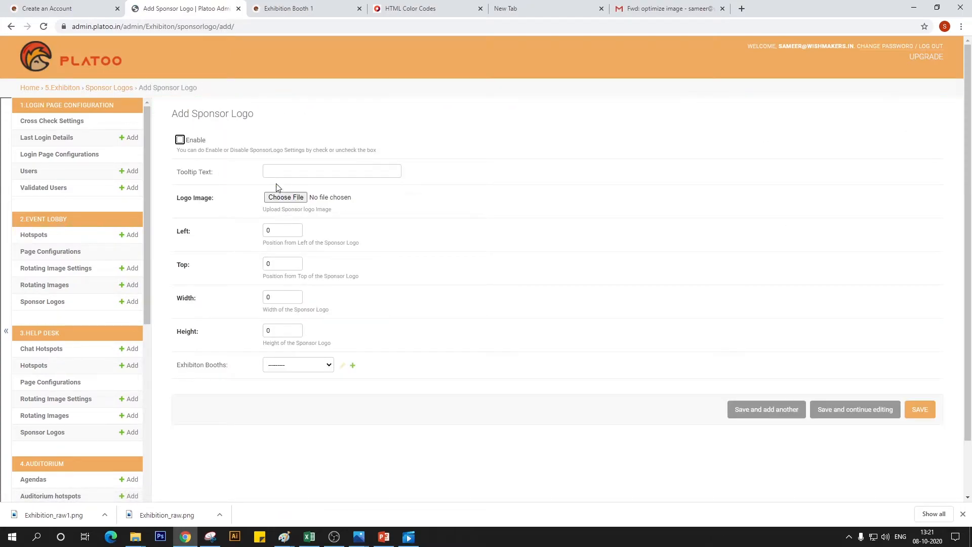
left_click(283, 171)
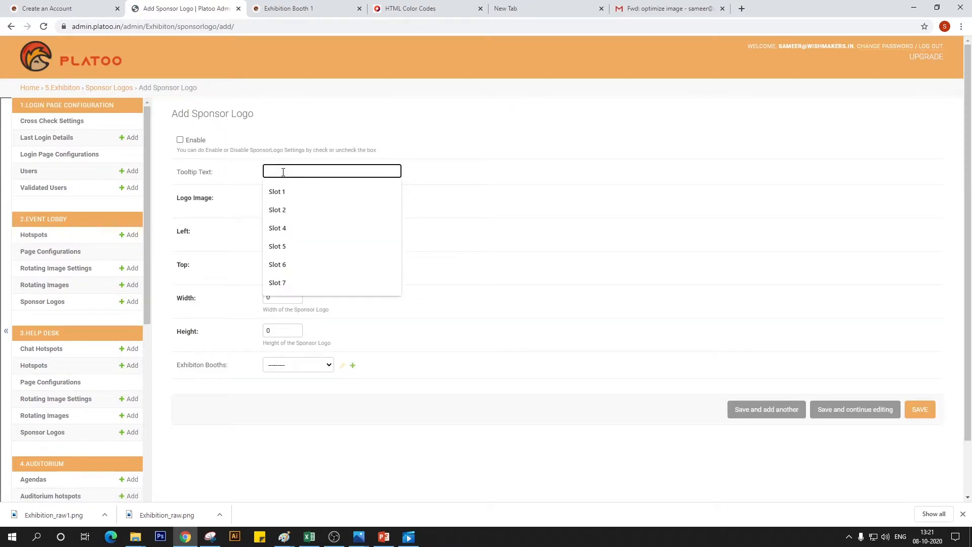
type("Exhibition Booth 1 banner 1")
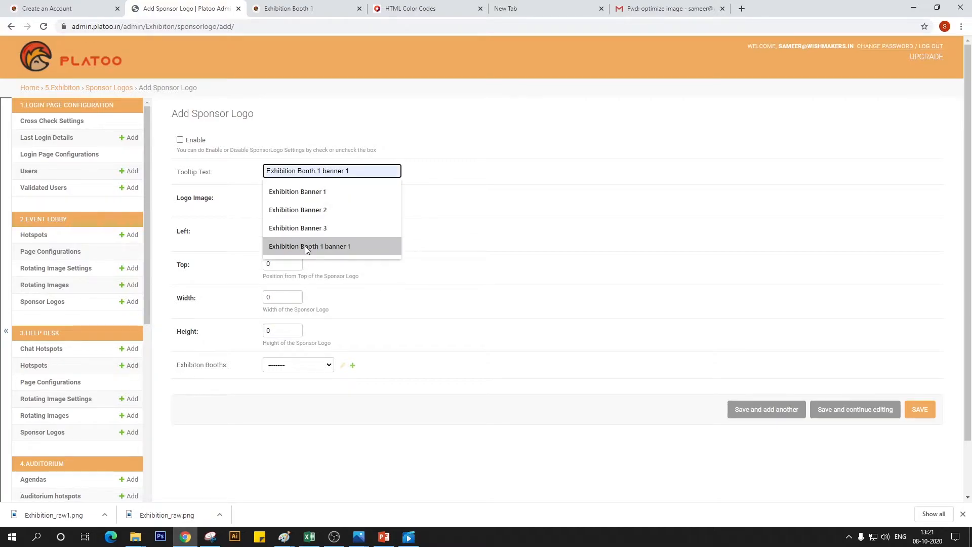
left_click(305, 245)
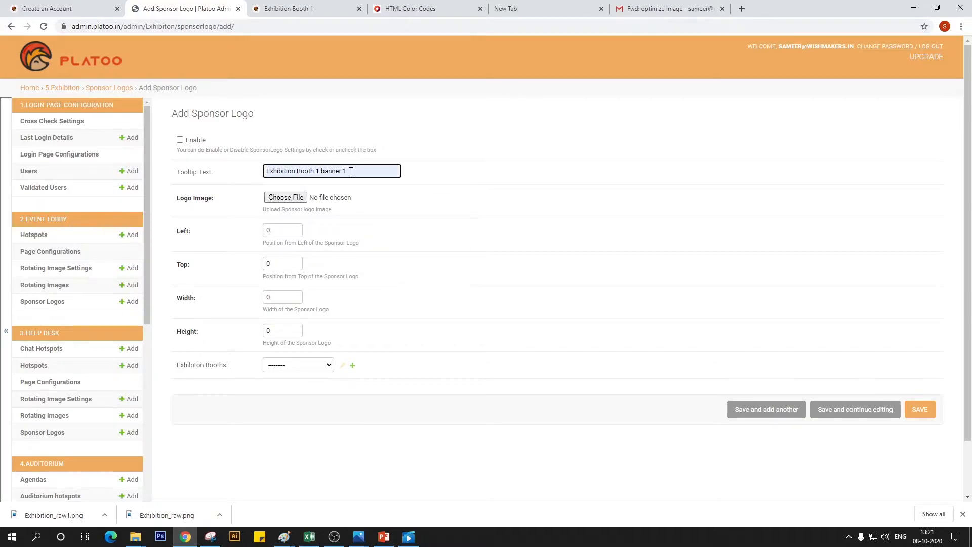
key("BackSpace")
type("2")
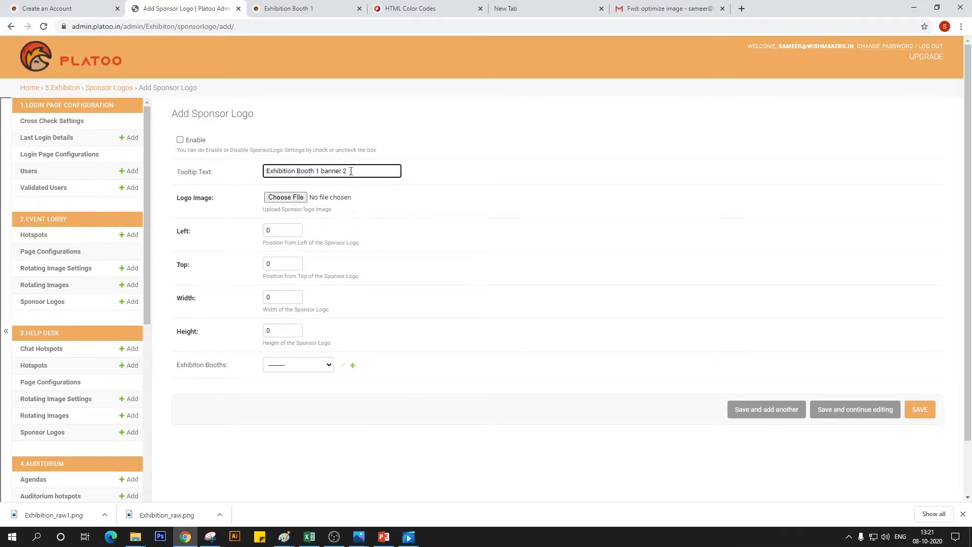
Choose the main branding image as the second banner's logo image
left_click(293, 198)
left_click(436, 108)
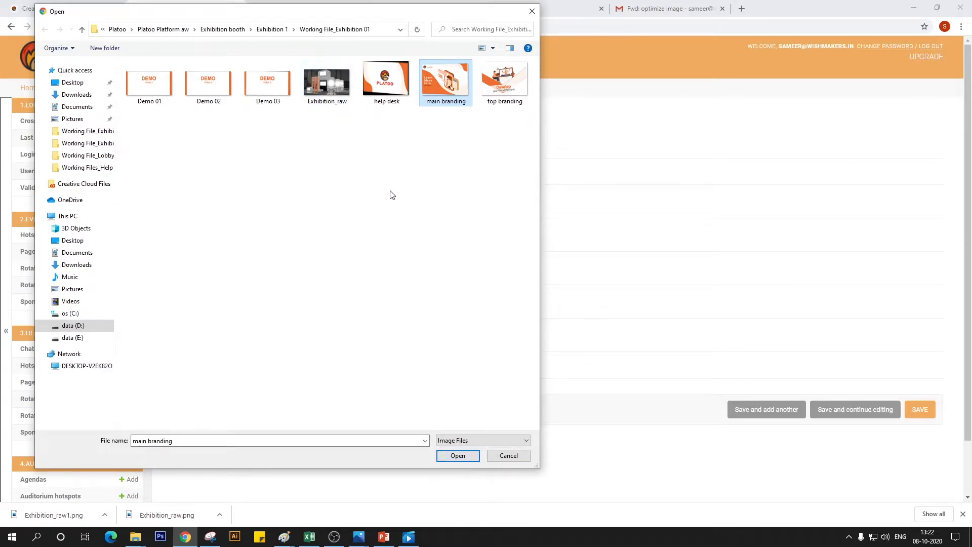
left_click(451, 455)
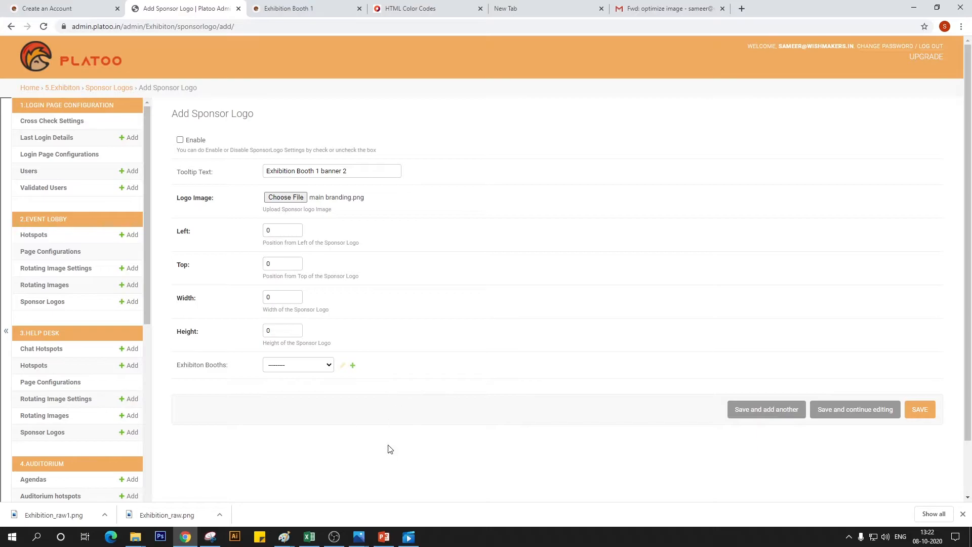
Fill in the slot 2 coordinates from the PowerPoint spec sheet: left 689, top 511, width 251, height 173
left_click(292, 231)
left_click(385, 536)
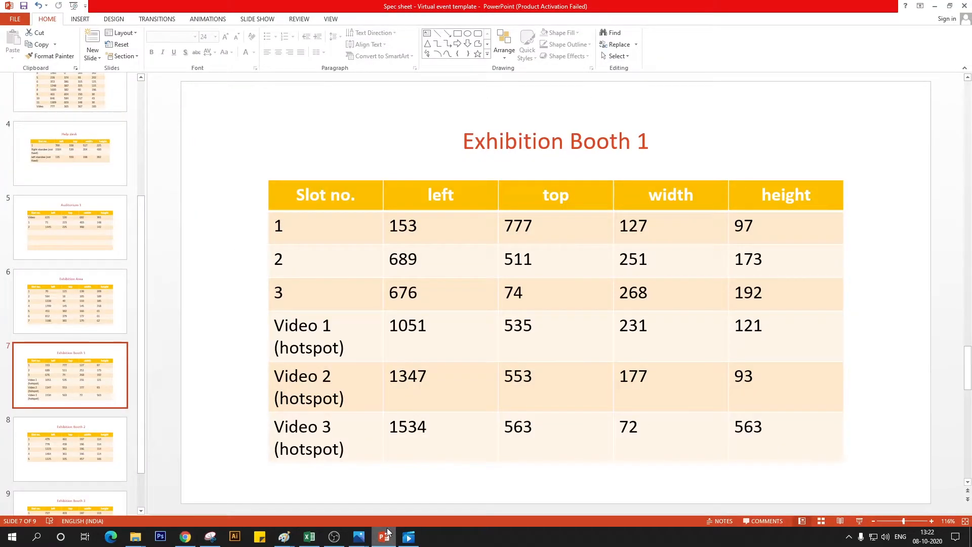
left_click(385, 535)
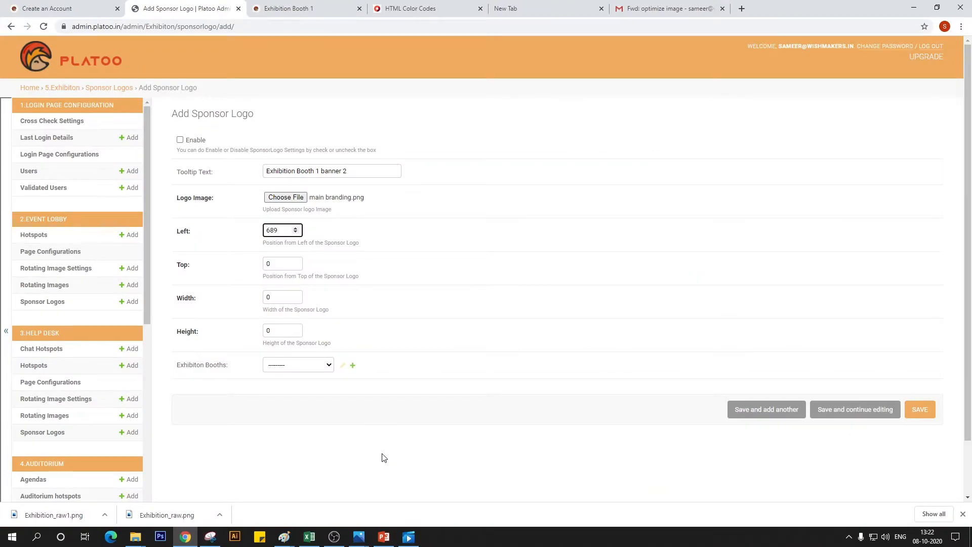
key("Tab")
type("511")
key("Tab")
key("alt+Tab")
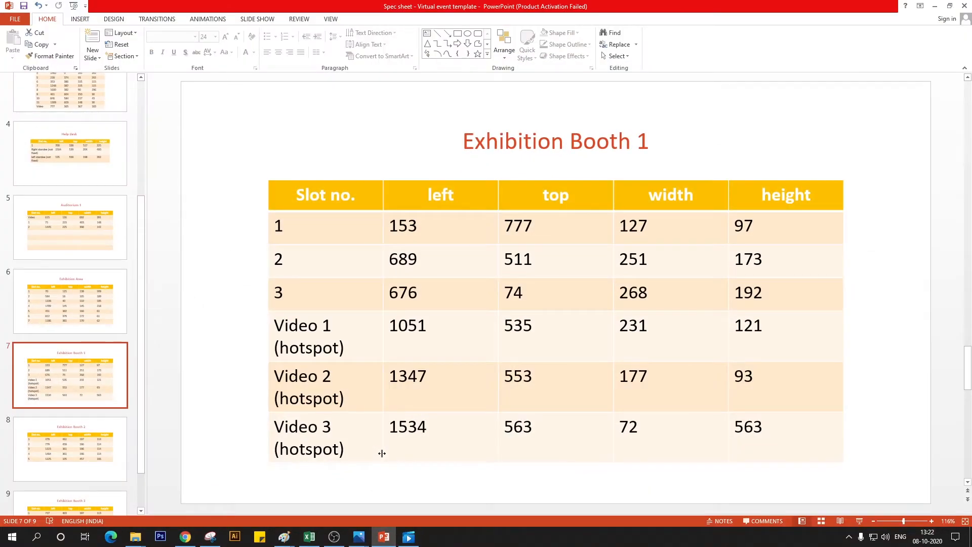
key("alt+Tab")
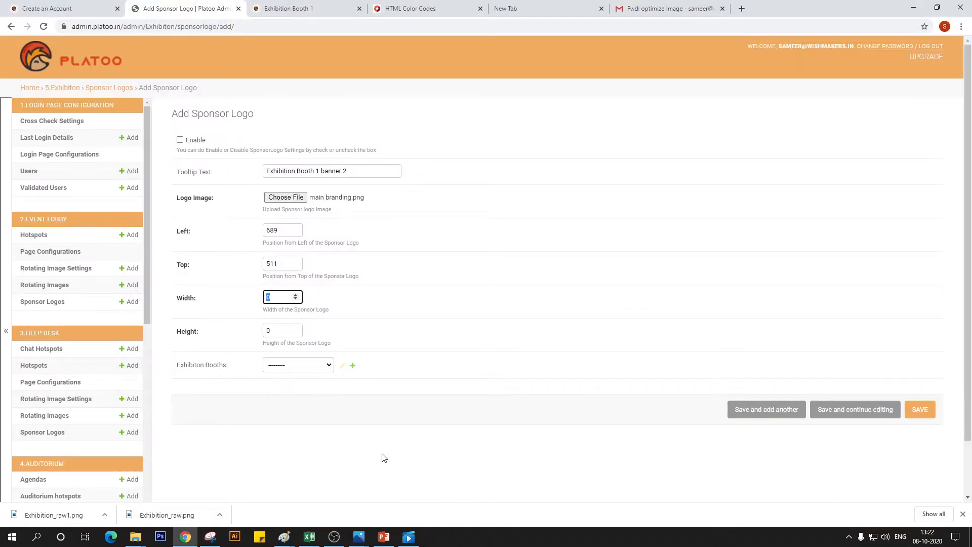
key("Tab")
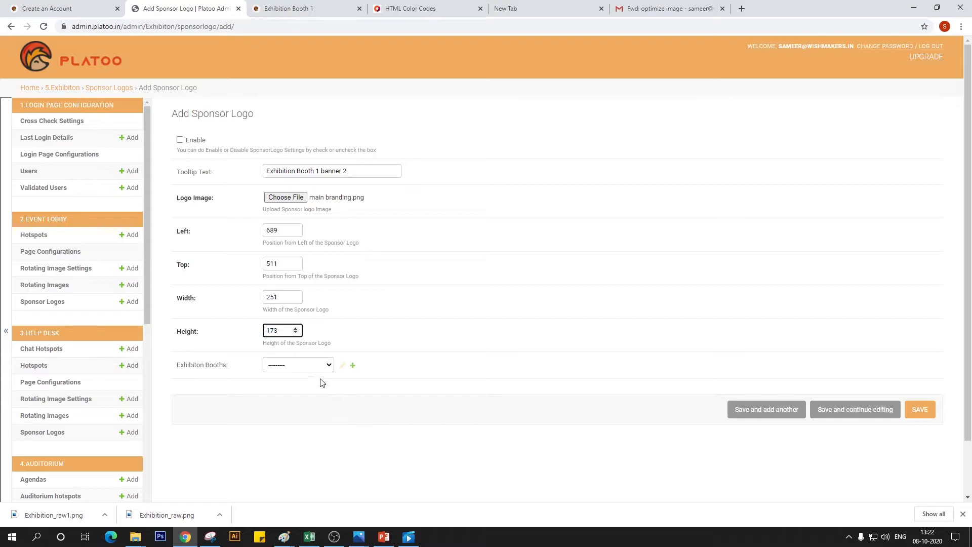
Assign the second banner to Exhibition Booth 1 and save it
left_click(319, 365)
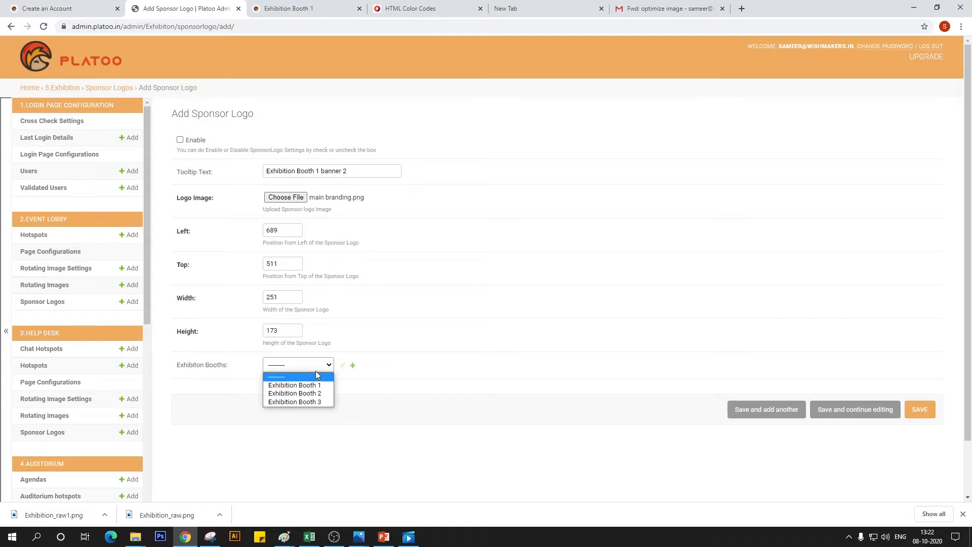
left_click(919, 410)
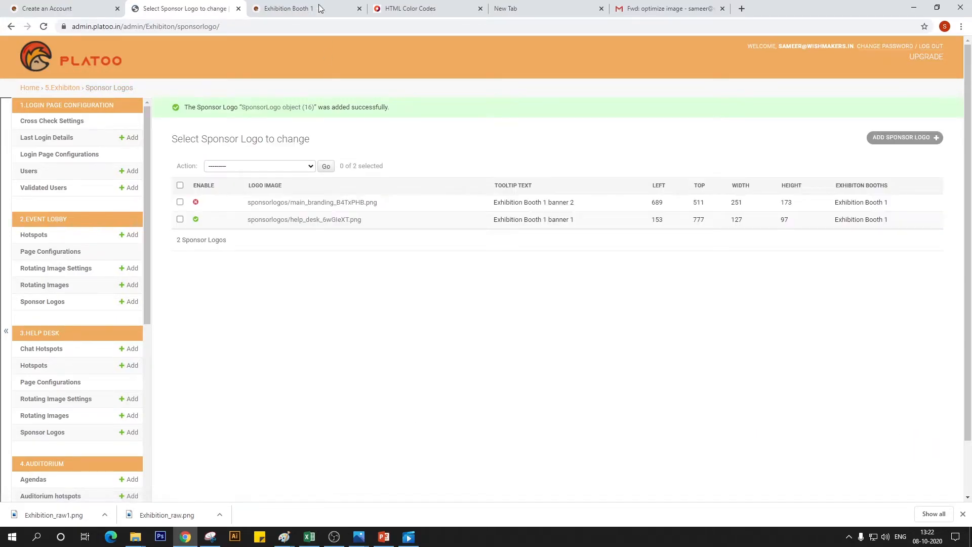
left_click(313, 8)
left_click(154, 7)
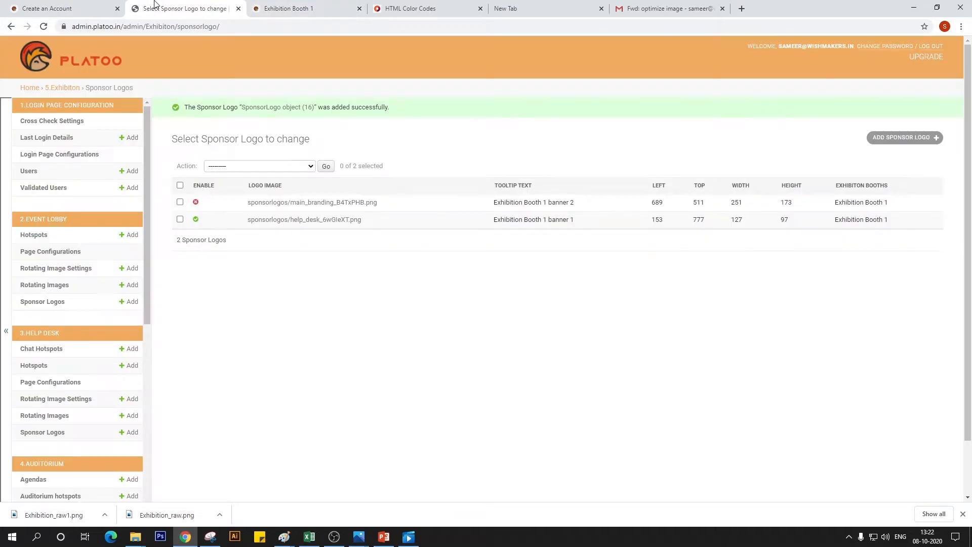
Enable and save the "Exhibition Booth 1 banner 2" sponsor logo, and reload the live booth page to check slot 2
left_click(196, 203)
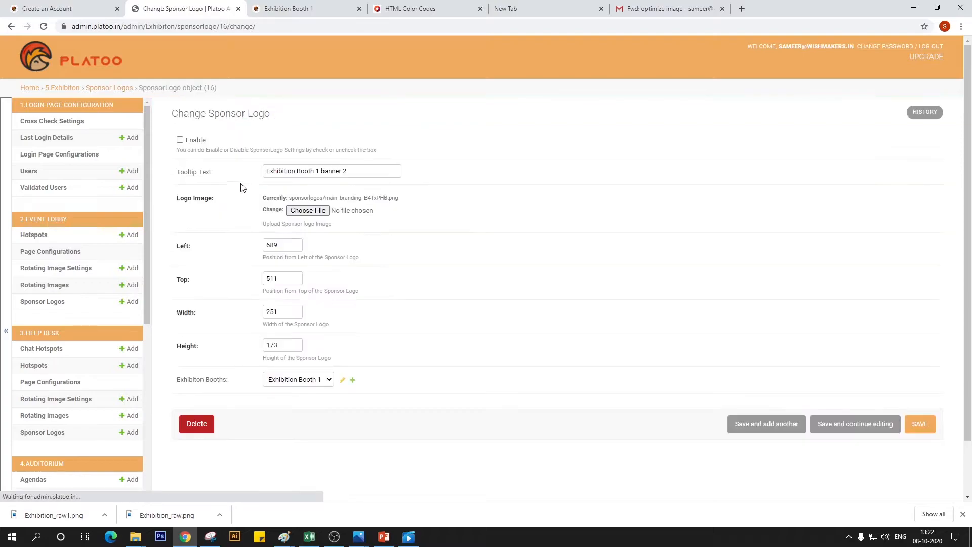
left_click(180, 140)
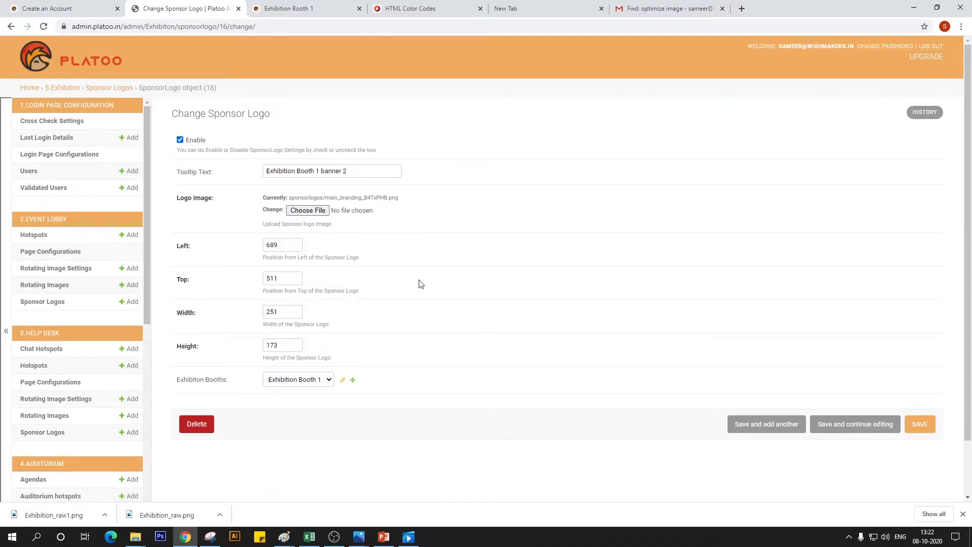
left_click(920, 423)
left_click(294, 8)
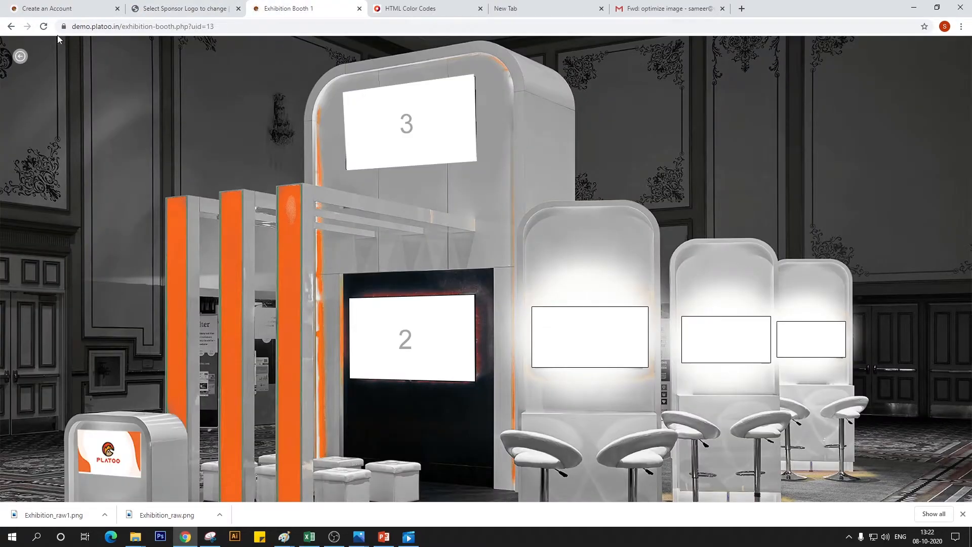
left_click(44, 26)
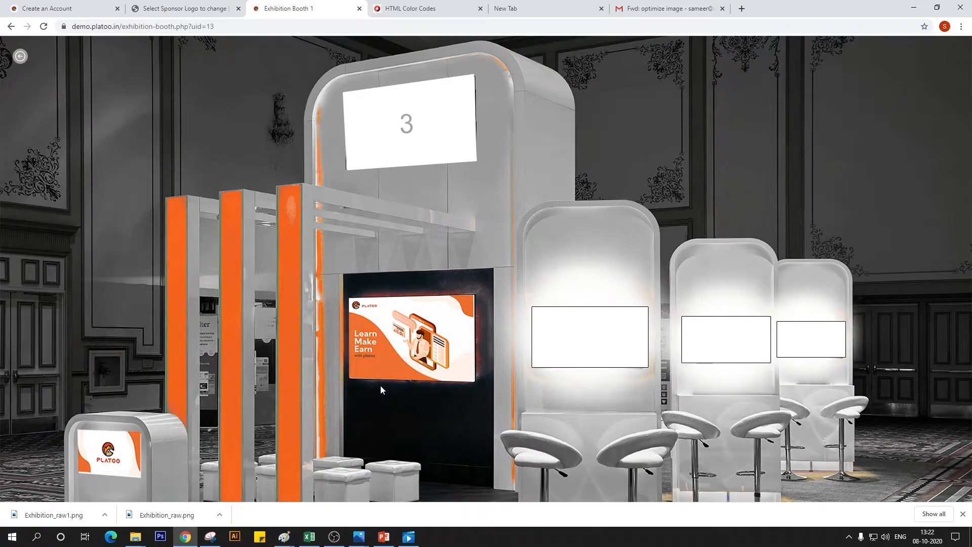
Start a new enabled exhibition sponsor logo with the tooltip text "Exhibition Booth 1 banner 3"
left_click(184, 6)
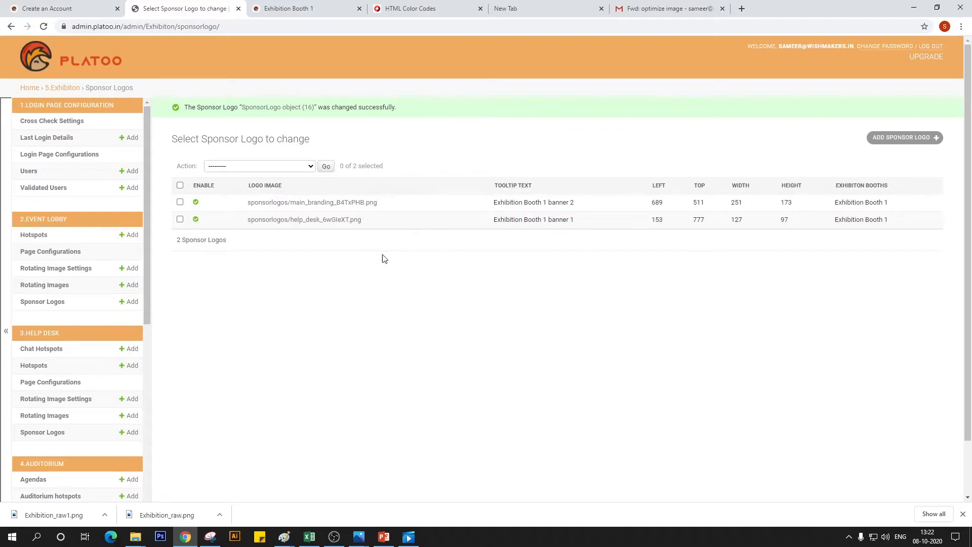
left_click(302, 167)
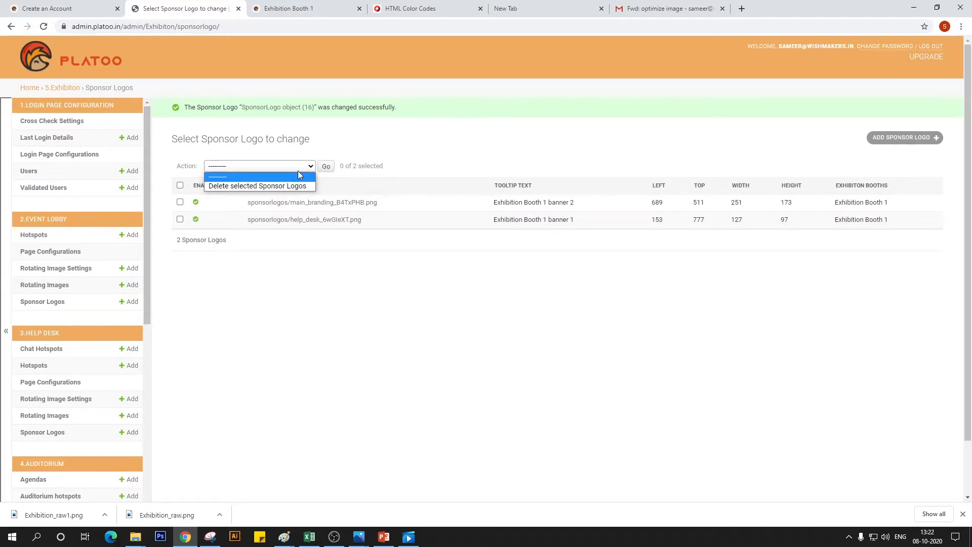
left_click(298, 176)
left_click(891, 140)
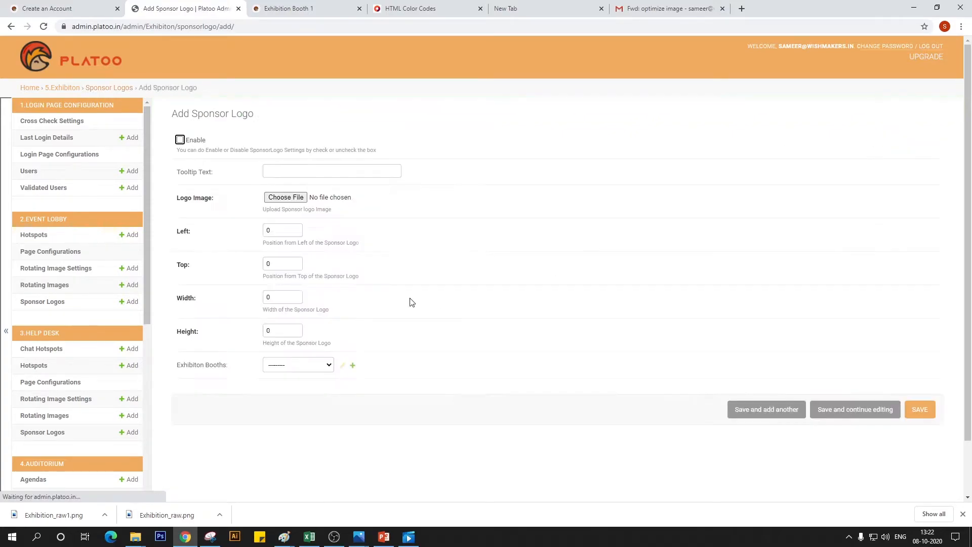
left_click(180, 140)
left_click(294, 171)
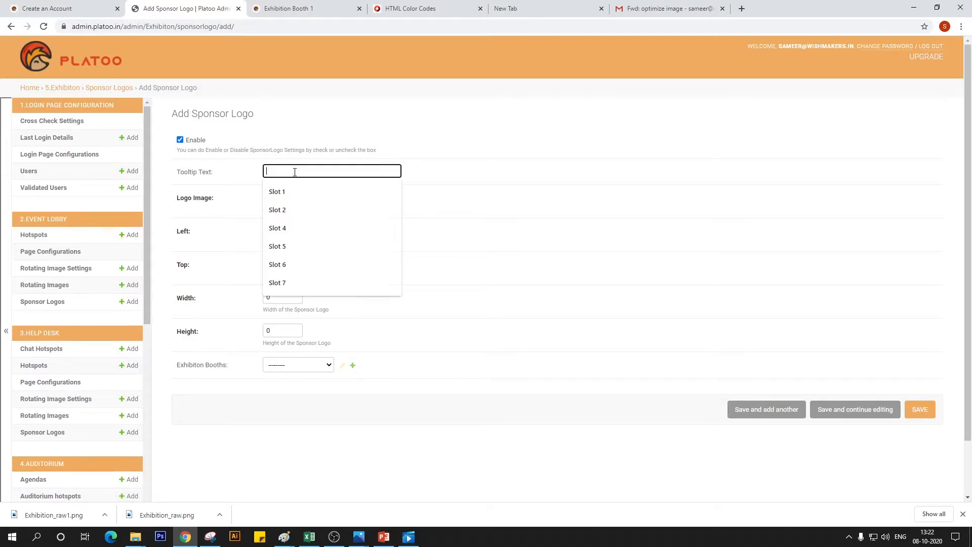
type("er 2")
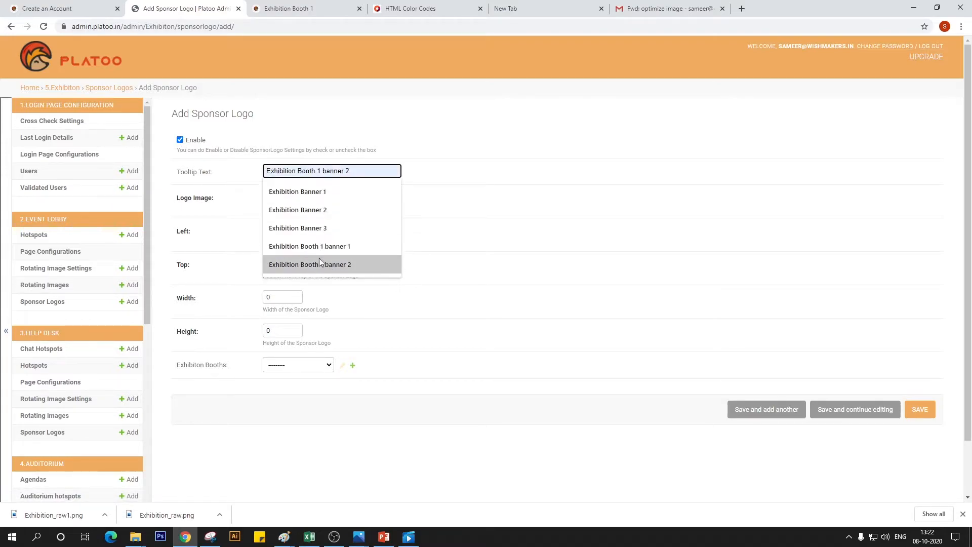
left_click(320, 265)
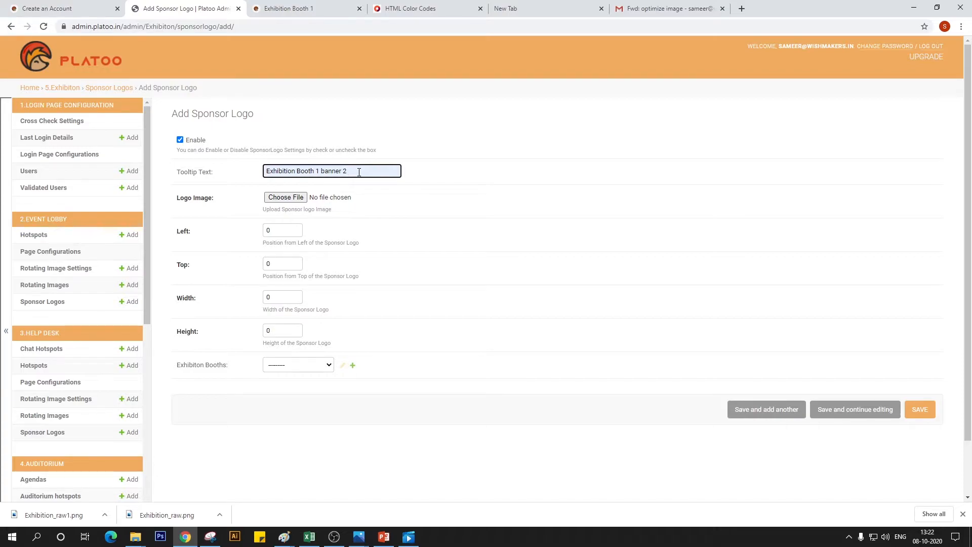
key("BackSpace")
type("3")
Choose the top branding image as the third banner's logo image
left_click(286, 197)
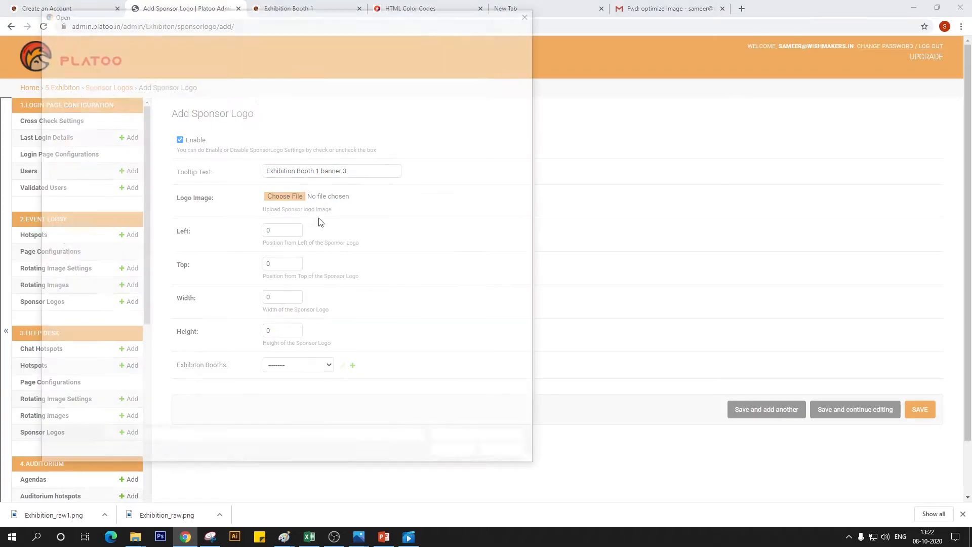
left_click(504, 81)
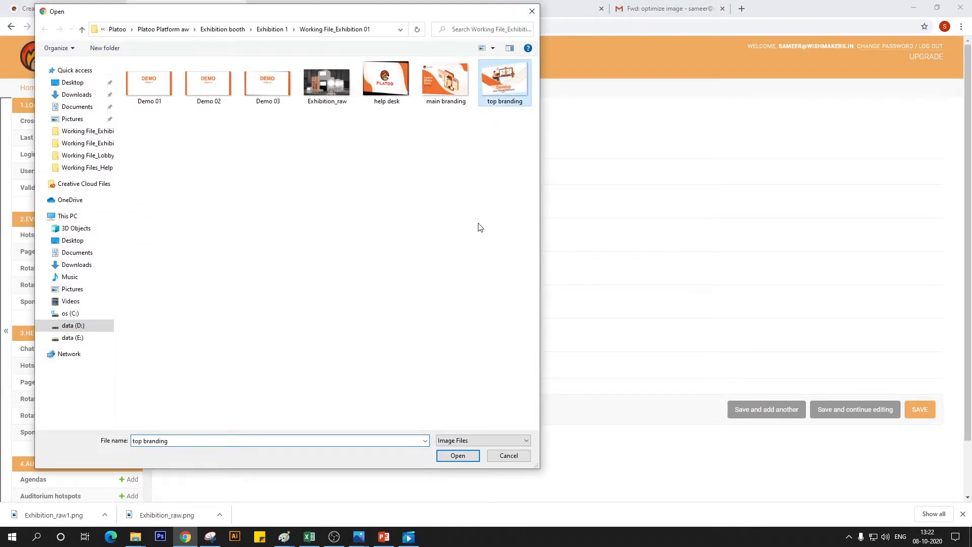
left_click(458, 455)
Fill in the slot 3 coordinates from the PowerPoint spec sheet: left 676, top 74, width 268, height 192
left_click(294, 230)
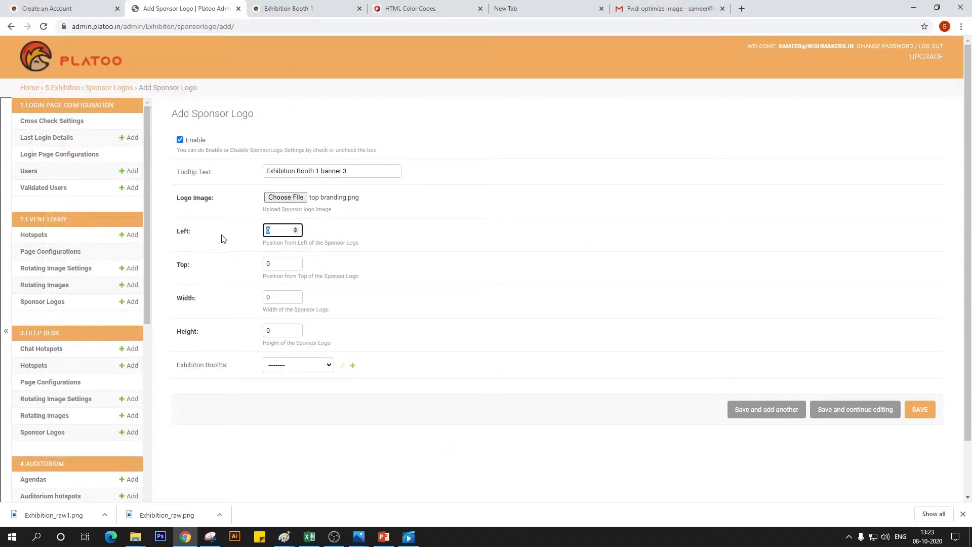
key("alt+Tab")
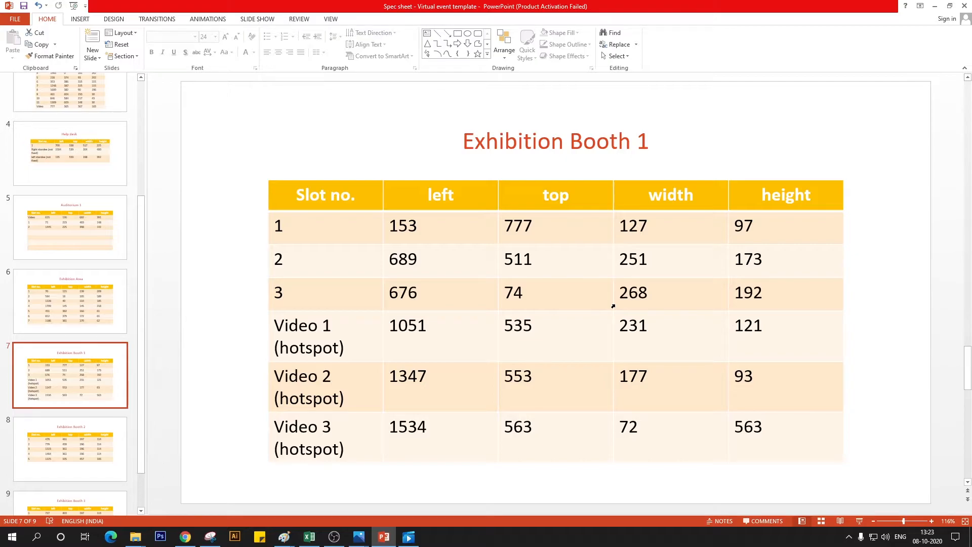
key("alt+Tab")
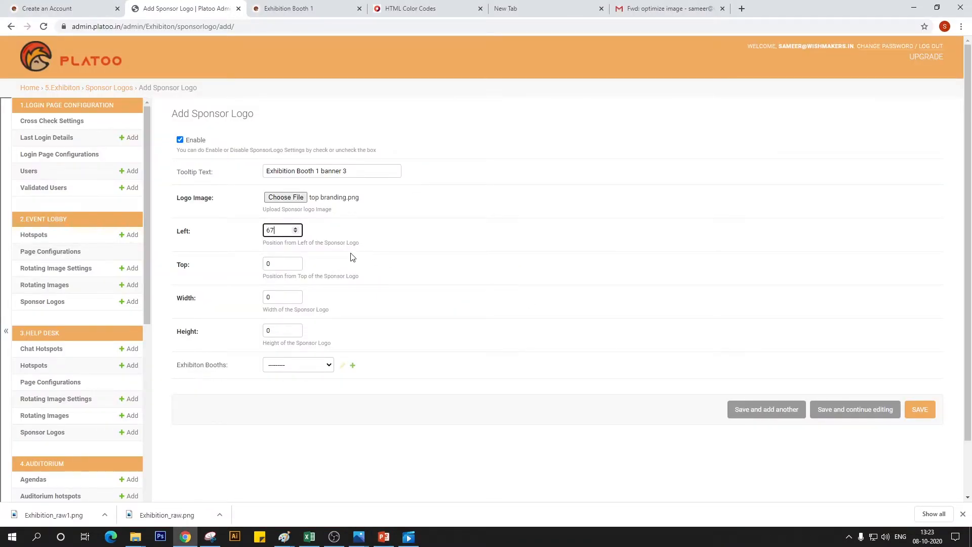
key("Tab")
key("Tab")
key("alt+Tab")
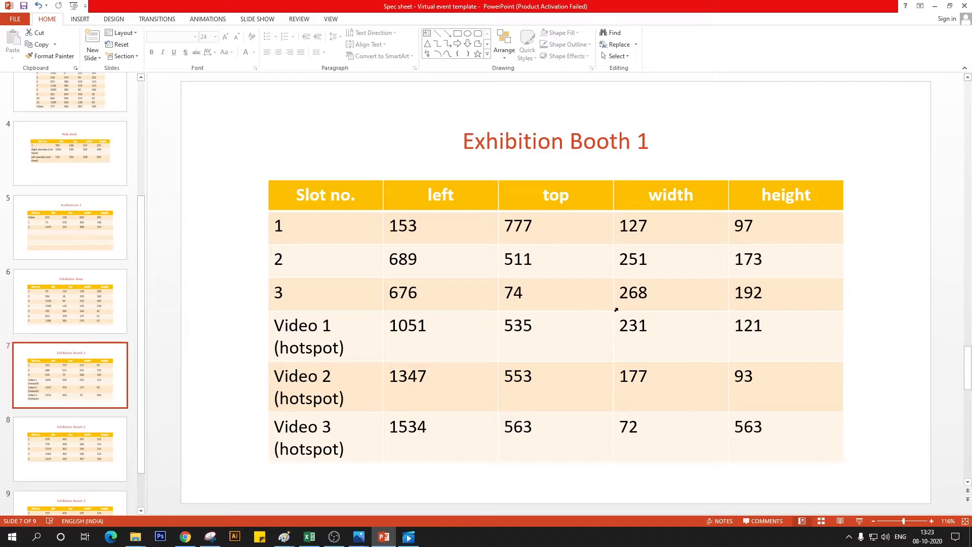
key("alt+Tab")
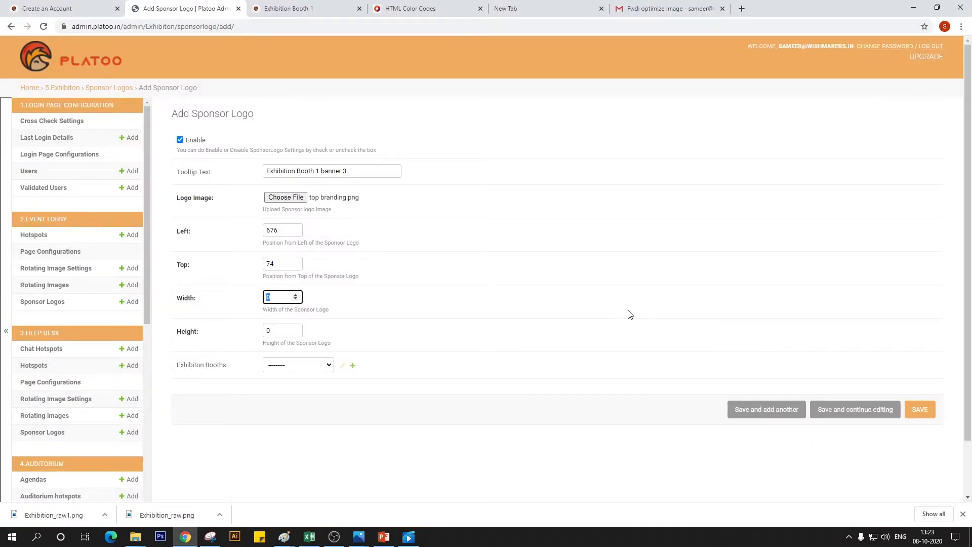
key("Tab")
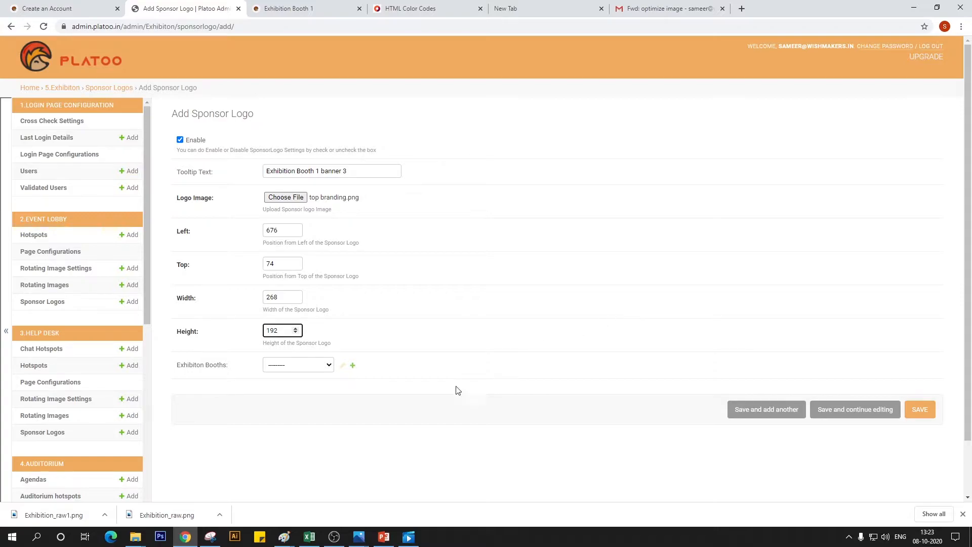
Assign the third banner to Exhibition Booth 1, save it, and reload the live booth page to check slot 3
left_click(325, 365)
left_click(323, 384)
left_click(321, 364)
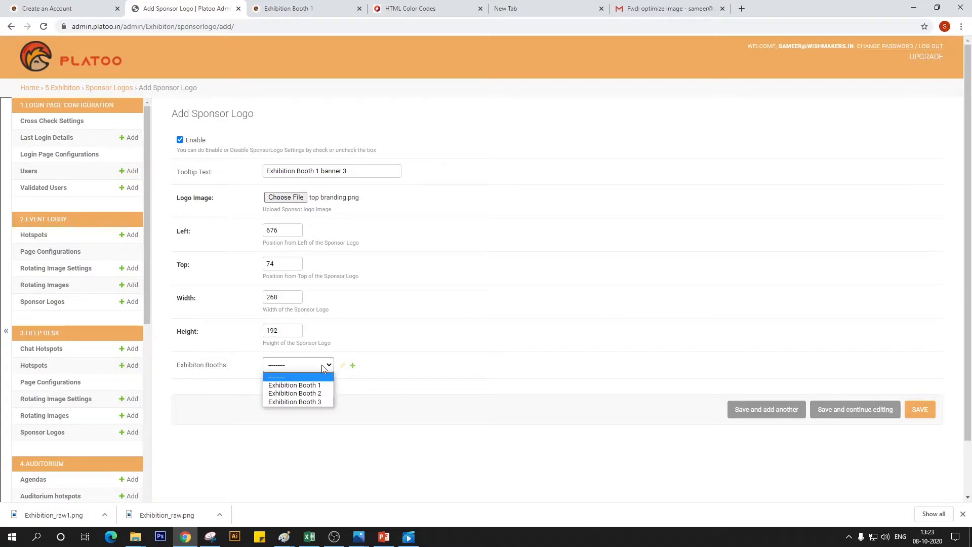
left_click(299, 384)
left_click(920, 409)
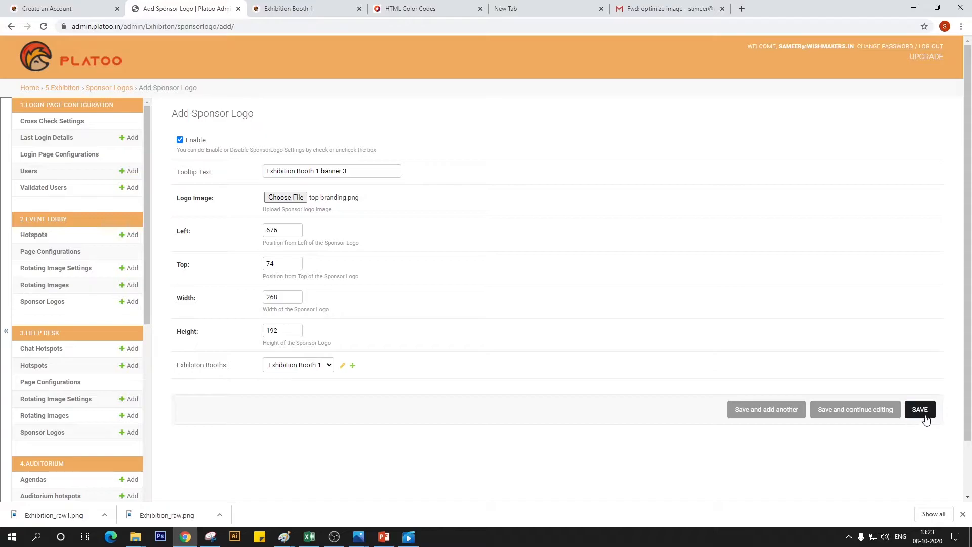
left_click(289, 9)
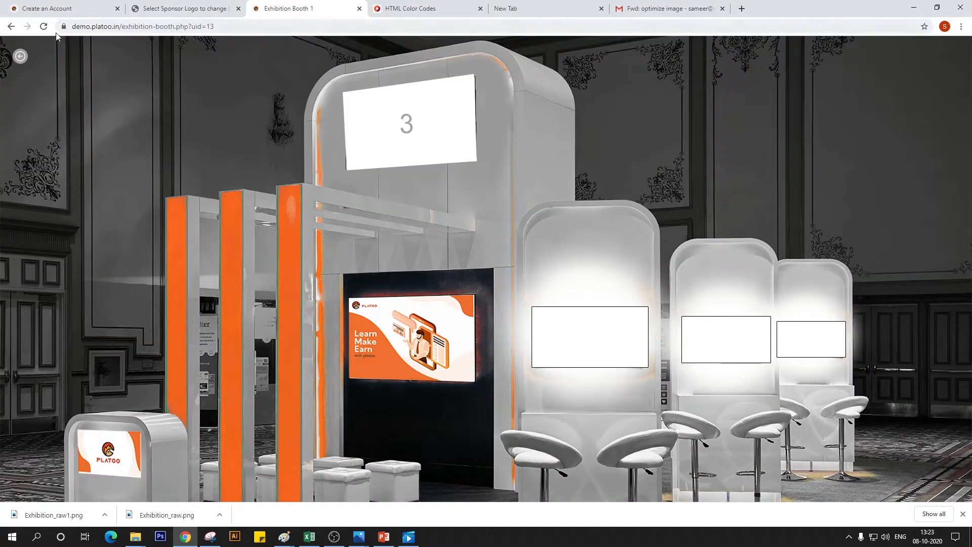
left_click(44, 26)
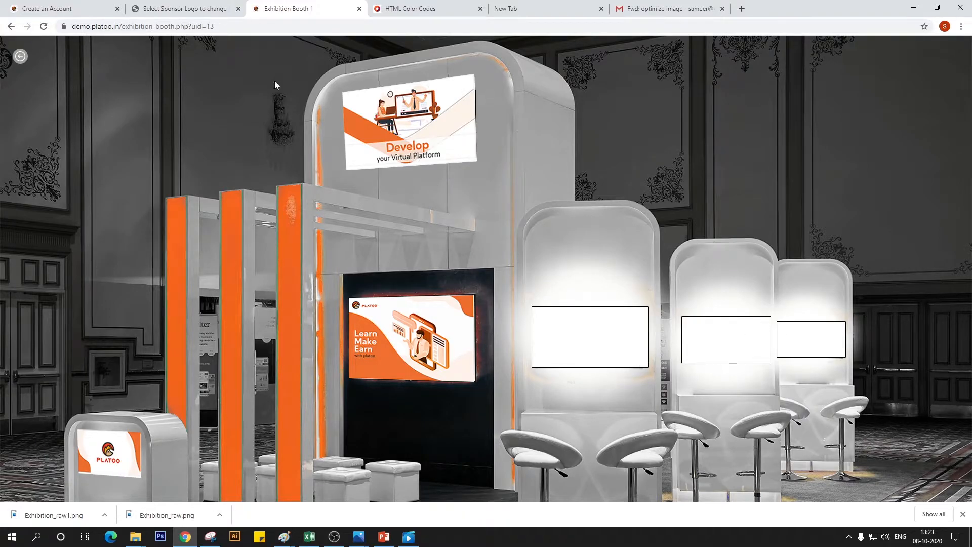
Return to the admin site and start a new Exhibition Booth Video entry
left_click(192, 7)
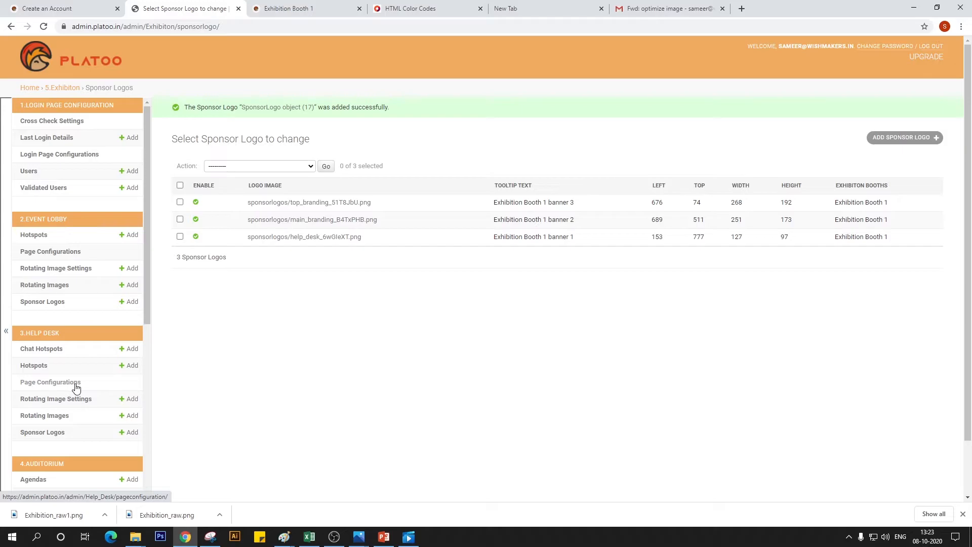
scroll(76, 388, "down", 4)
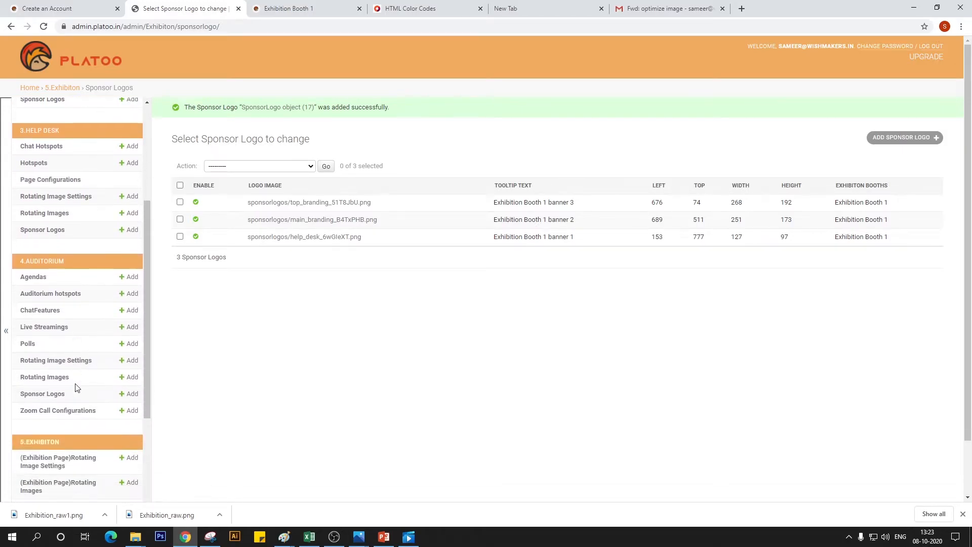
scroll(76, 388, "down", 5)
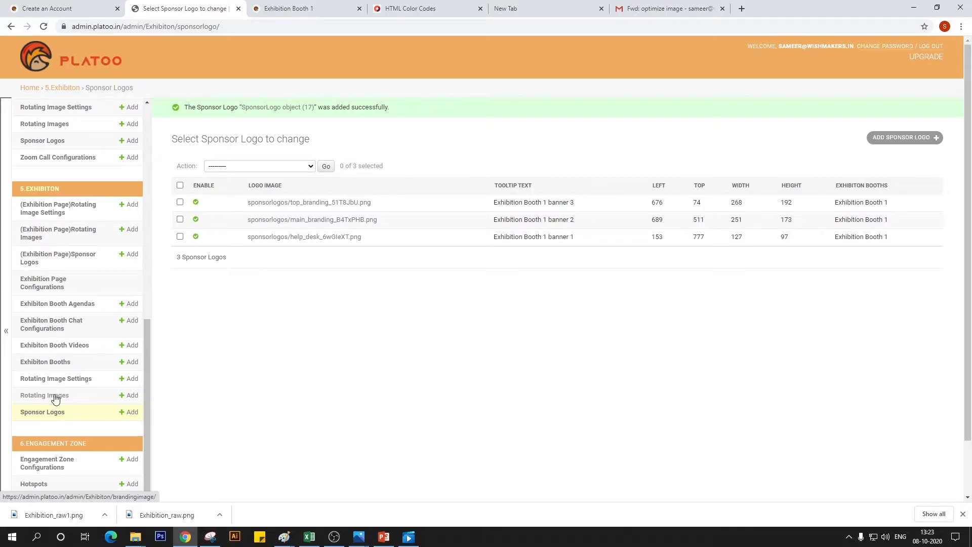
left_click(71, 344)
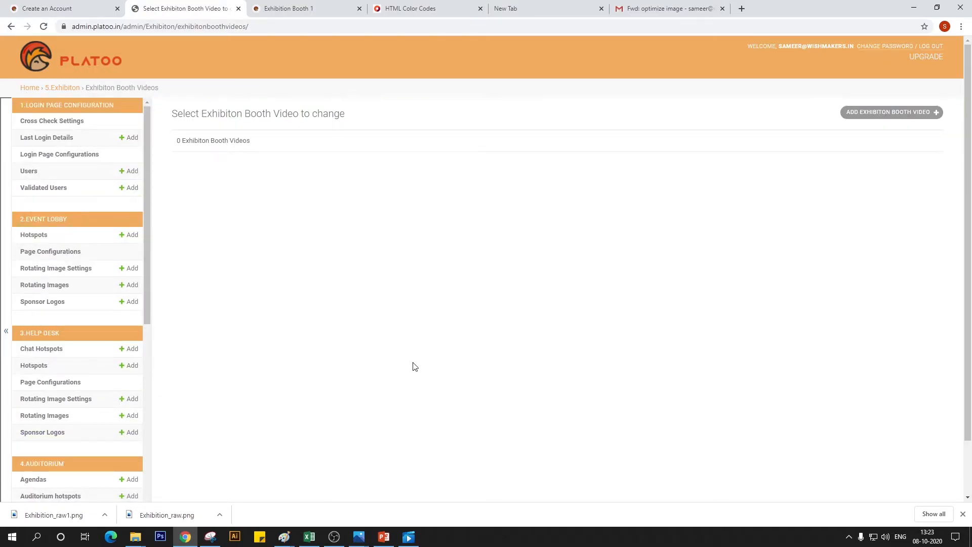
left_click(928, 116)
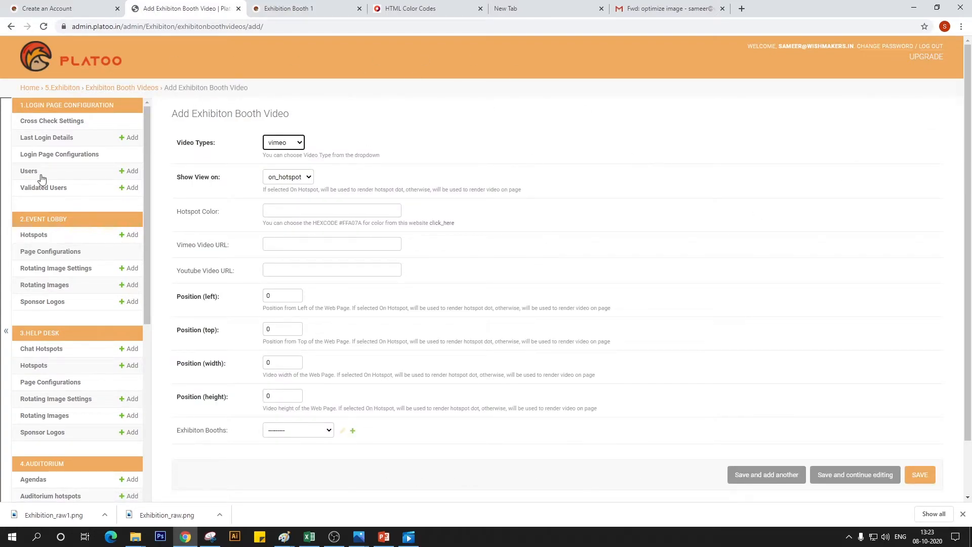
Keep vimeo as the booth video's type and on_hotspot as its view option
left_click(296, 154)
left_click(300, 143)
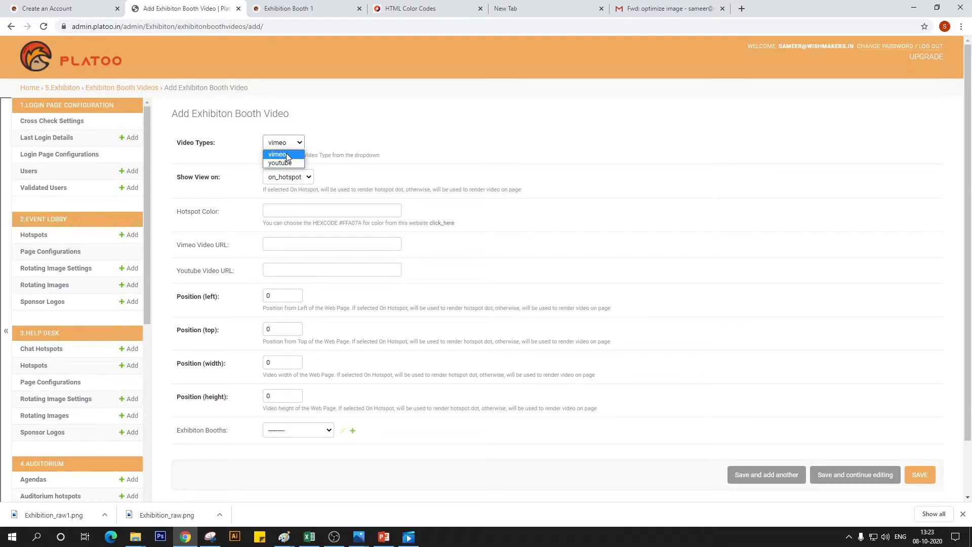
left_click(287, 154)
left_click(286, 144)
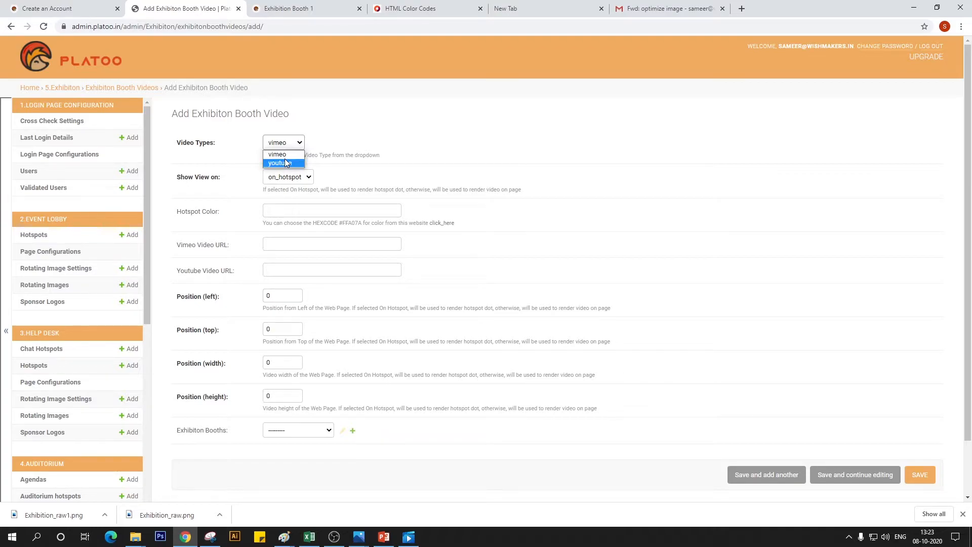
left_click(288, 156)
left_click(297, 178)
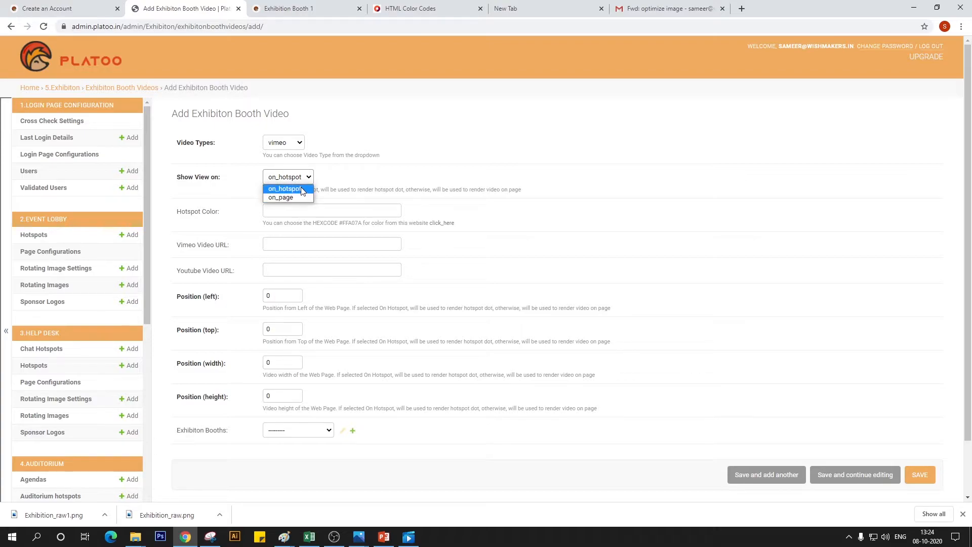
left_click(302, 189)
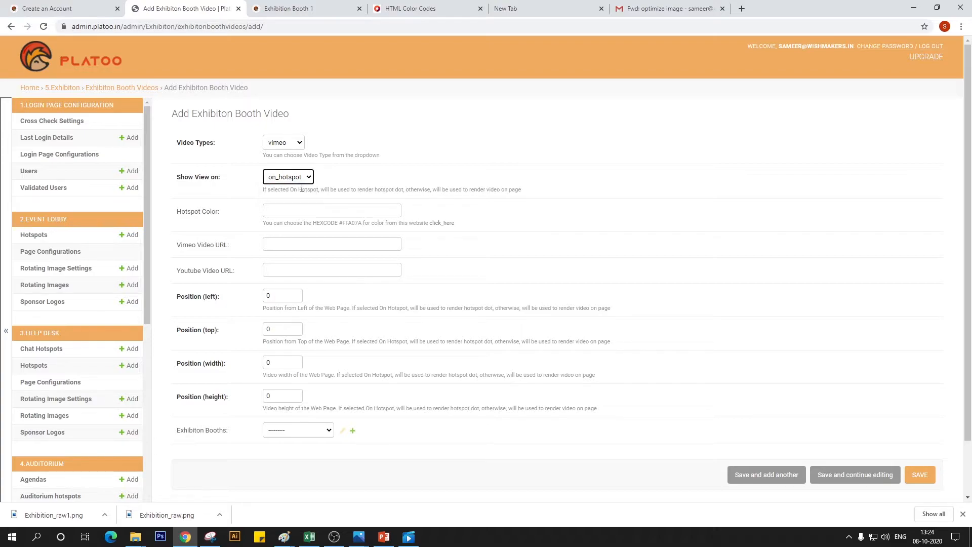
Copy the hex code #F3B317 from the HTML Color Codes page into the booth video's hotspot color
left_click(273, 209)
left_click(305, 6)
left_click(412, 7)
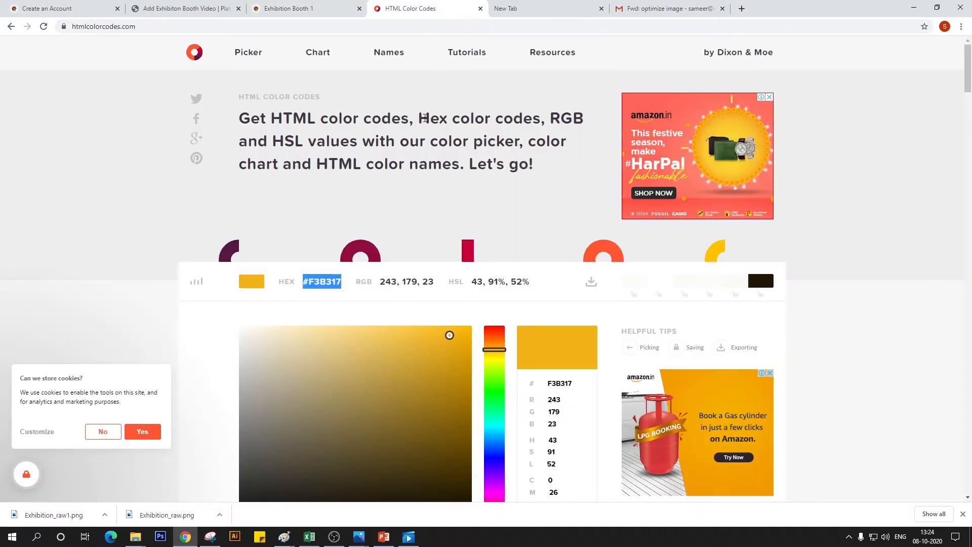
key("ctrl+c")
left_click(177, 8)
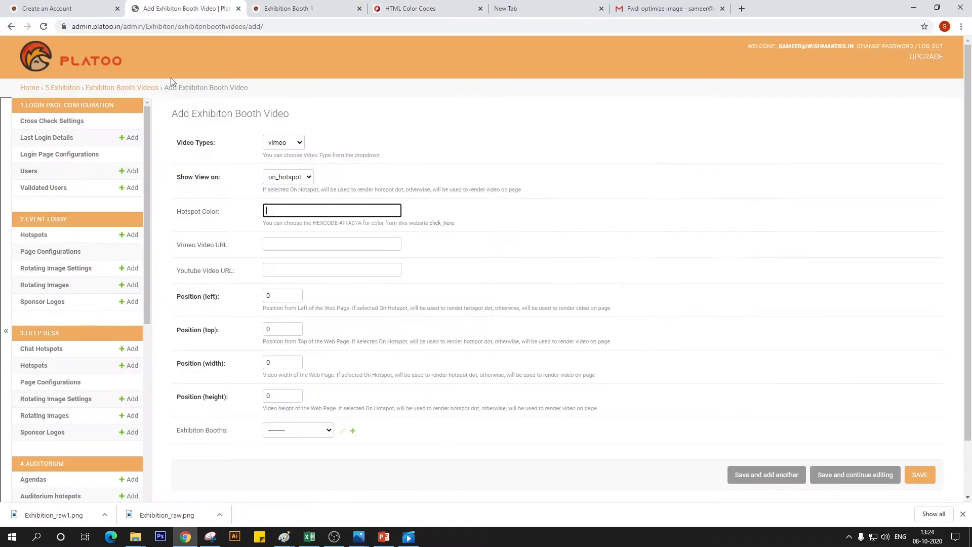
key("ctrl+v")
left_click(274, 245)
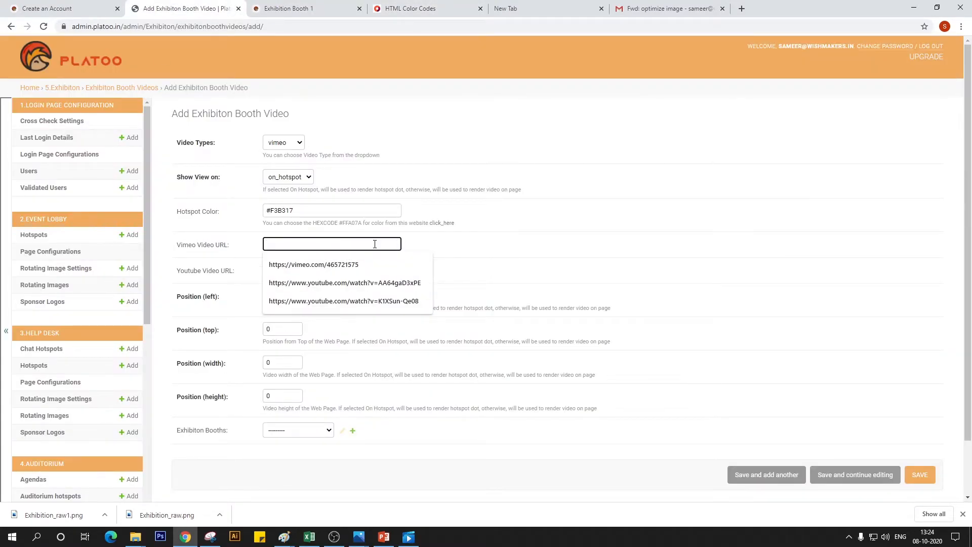
left_click(349, 266)
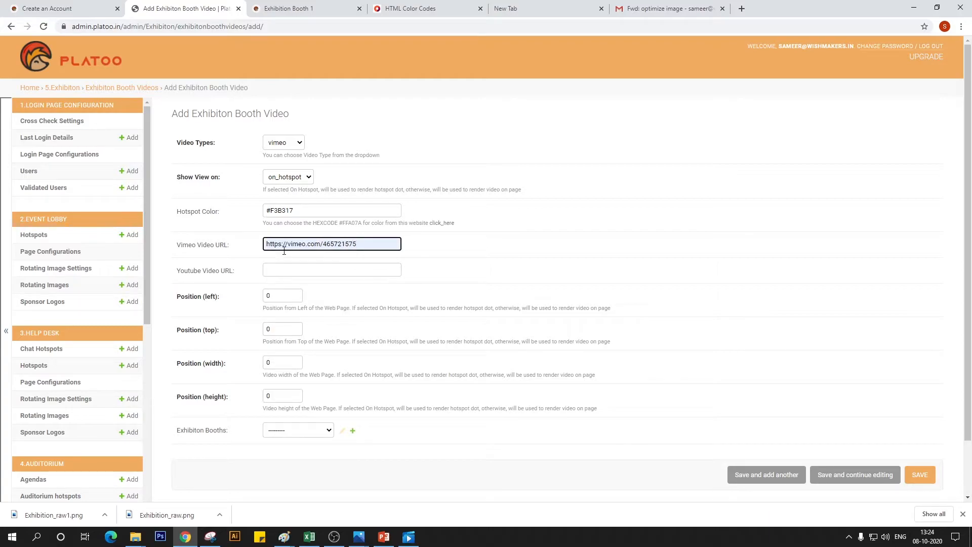
left_click(545, 7)
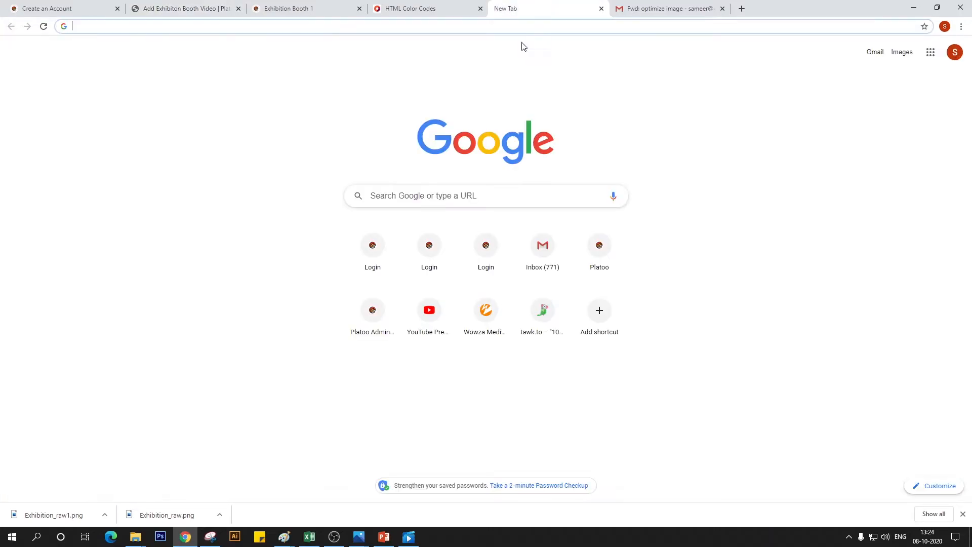
left_click(265, 7)
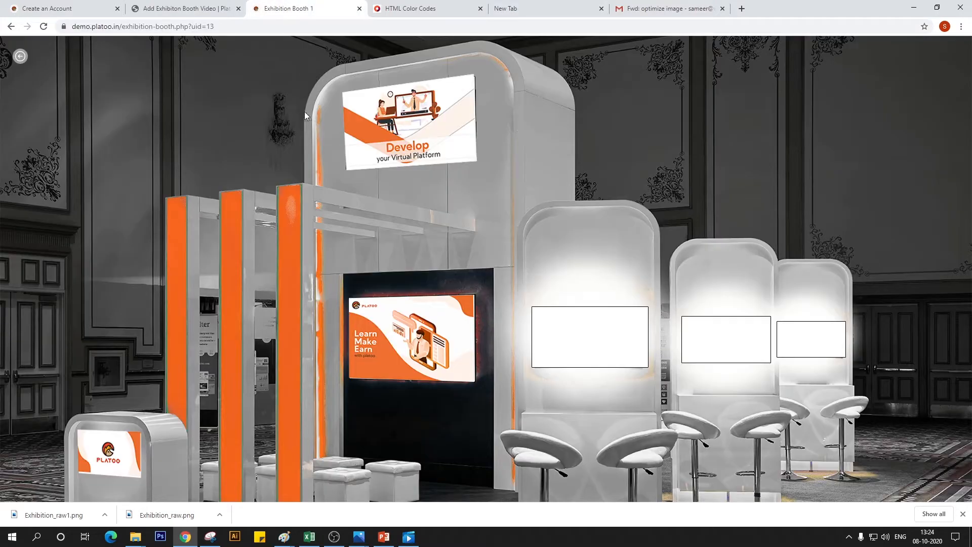
left_click(170, 6)
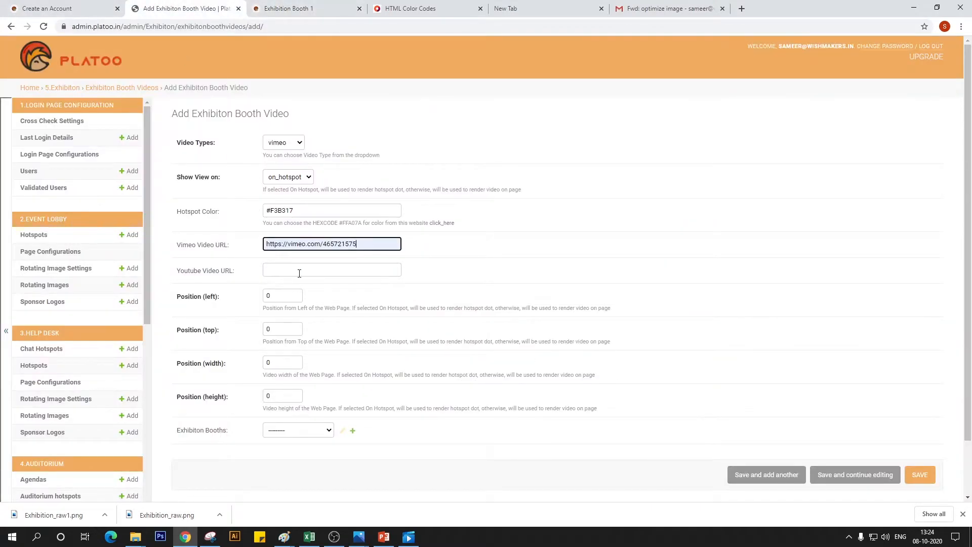
Set the booth video's position to left 1163, top 597, width 20 and height 20, from the largest blank counter screen's centre in Paint's Exhibition_raw image
scroll(280, 286, "down", 1)
left_click(270, 234)
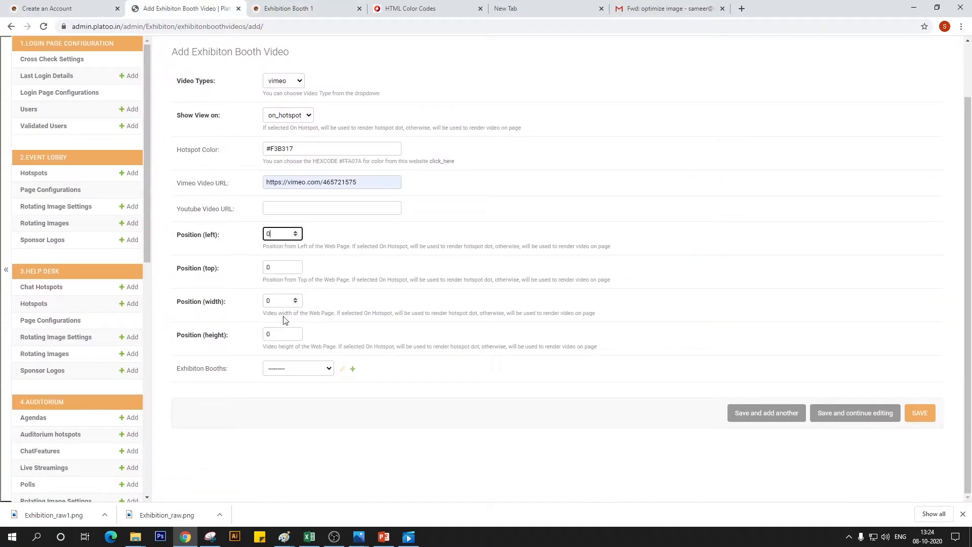
key("alt")
left_click(279, 232)
double_click(268, 235)
mouse_move(284, 540)
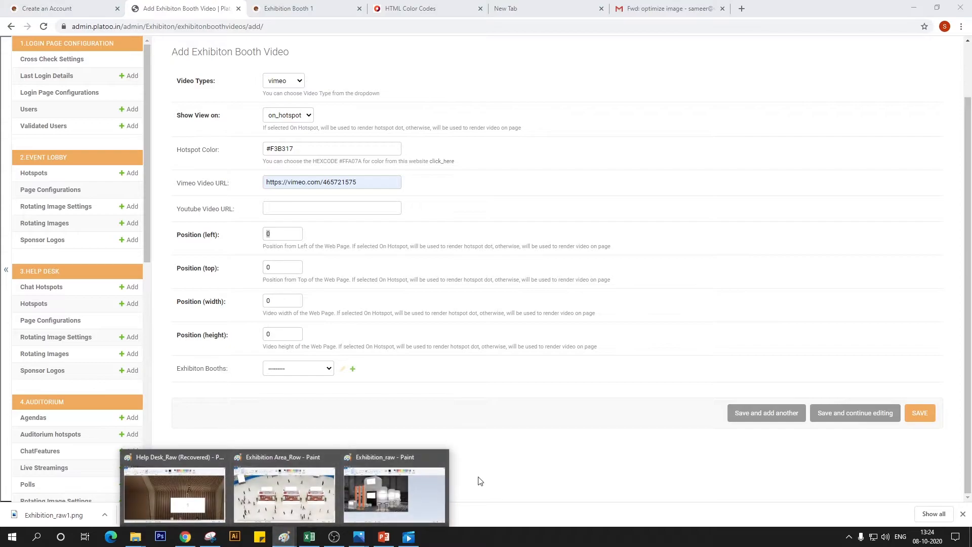
left_click(422, 496)
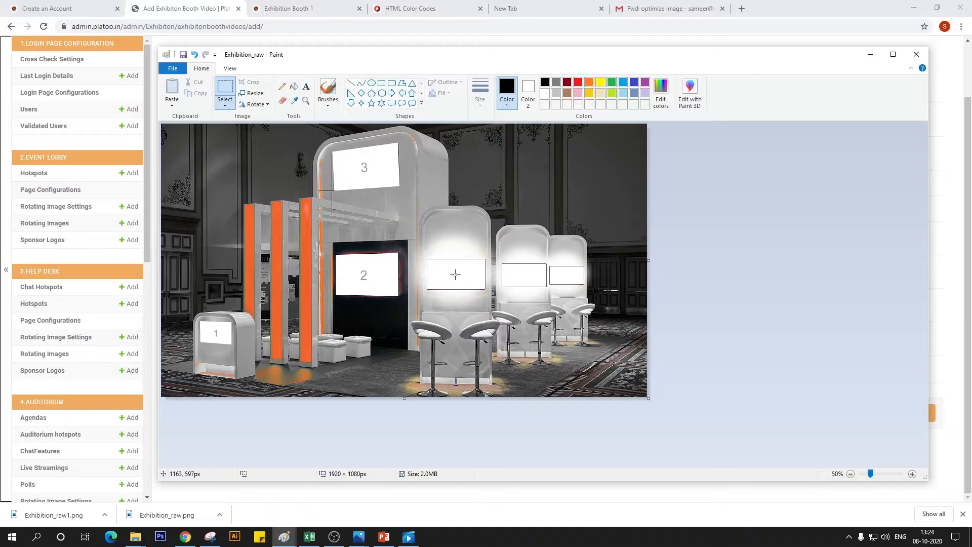
key("alt+Tab")
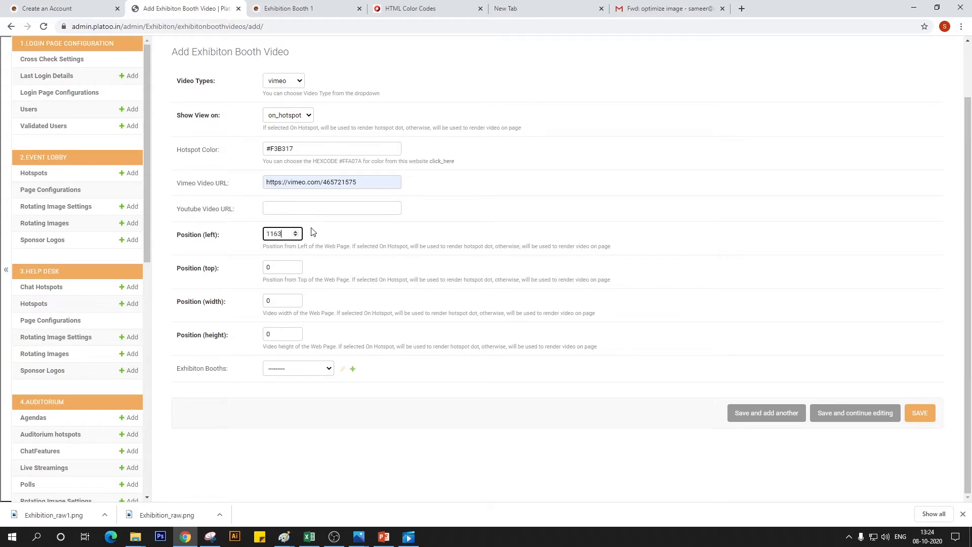
key("Tab")
key("Tab")
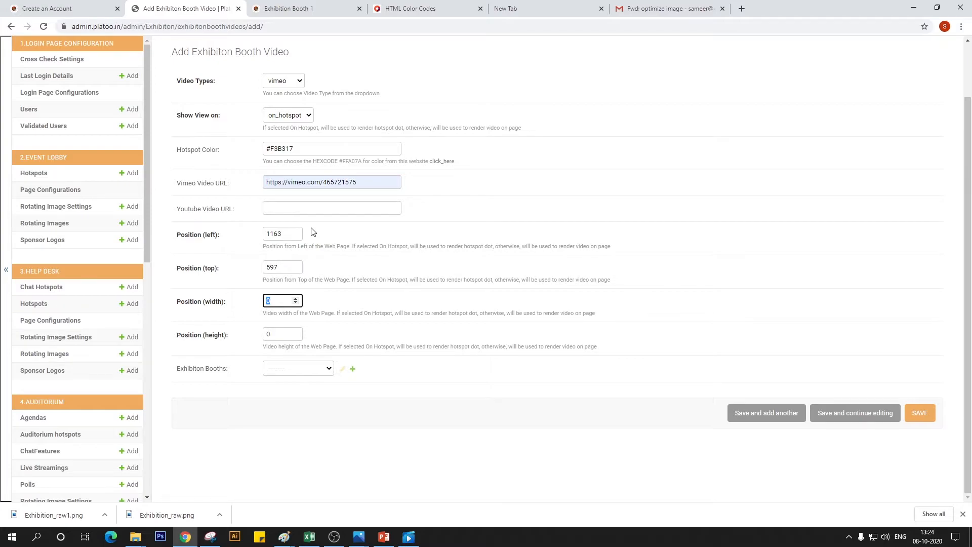
key("Tab")
type("20")
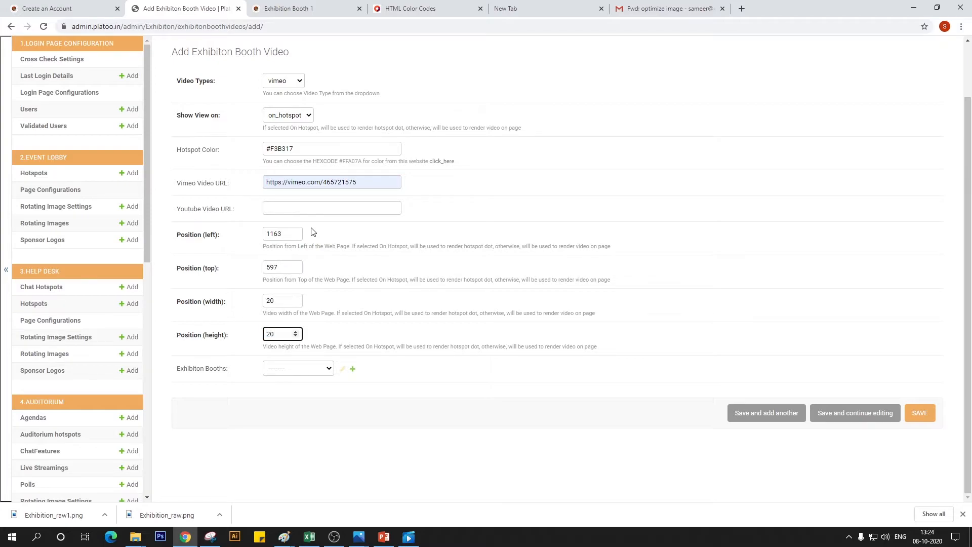
Assign the video to Exhibition Booth 1, save it, and start another booth video entry
left_click(324, 369)
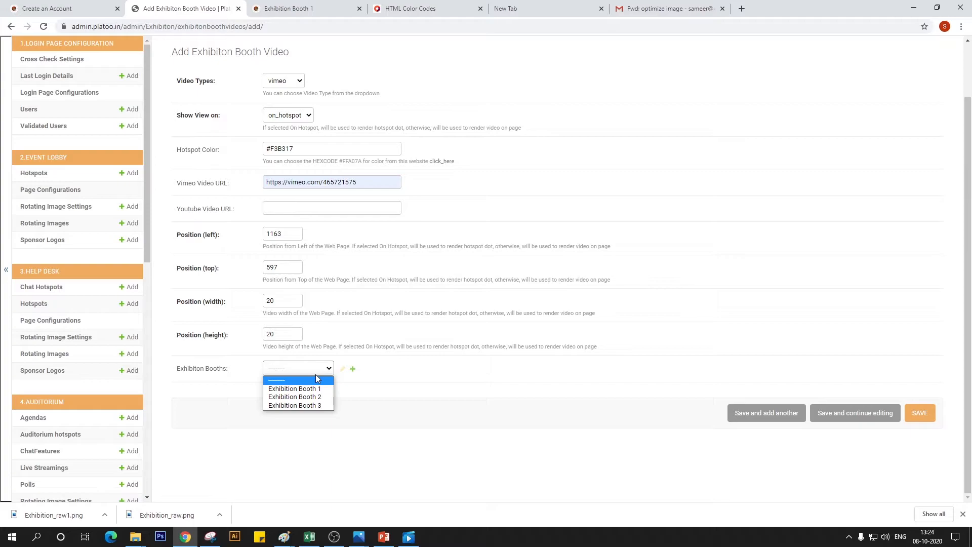
left_click(311, 388)
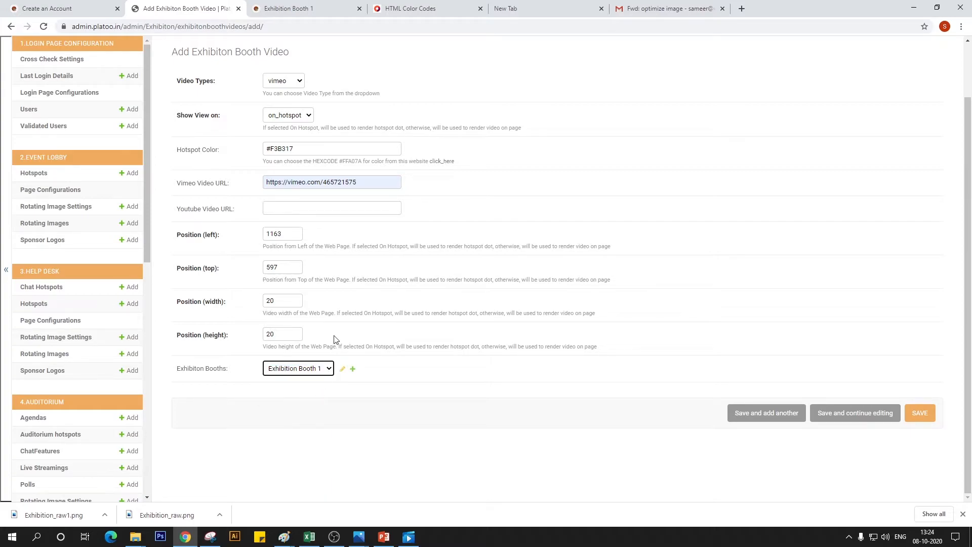
scroll(333, 339, "up", 1)
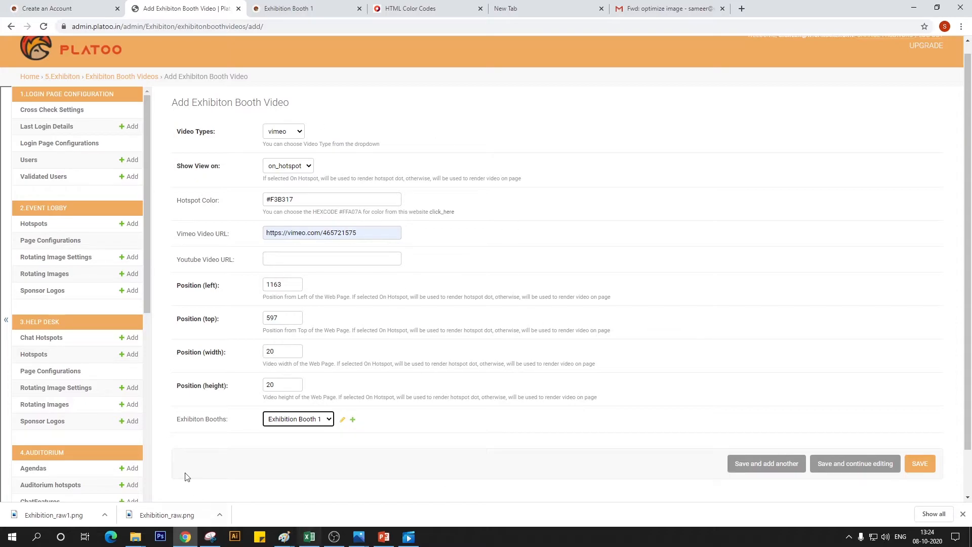
left_click(787, 473)
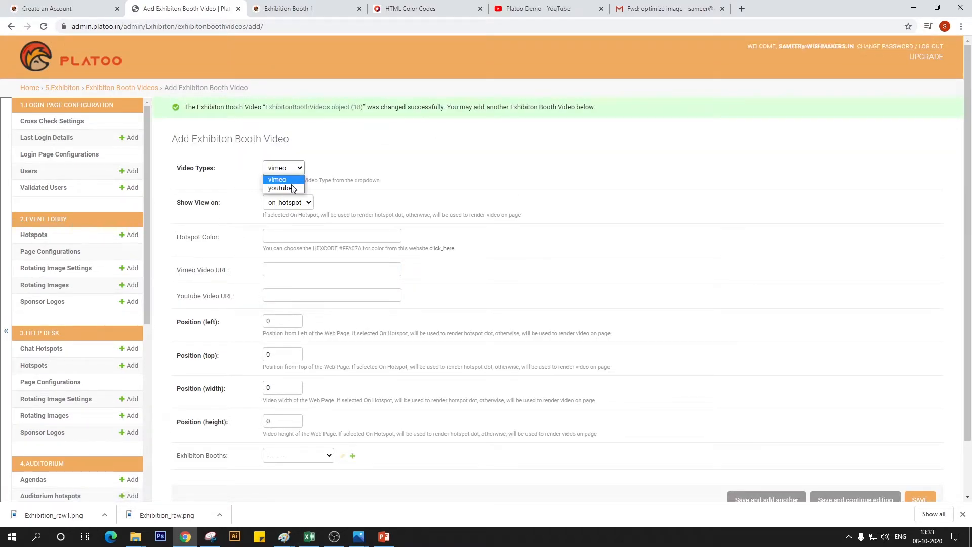
Set the new booth video's type to youtube and keep on_hotspot as its view option
left_click(292, 189)
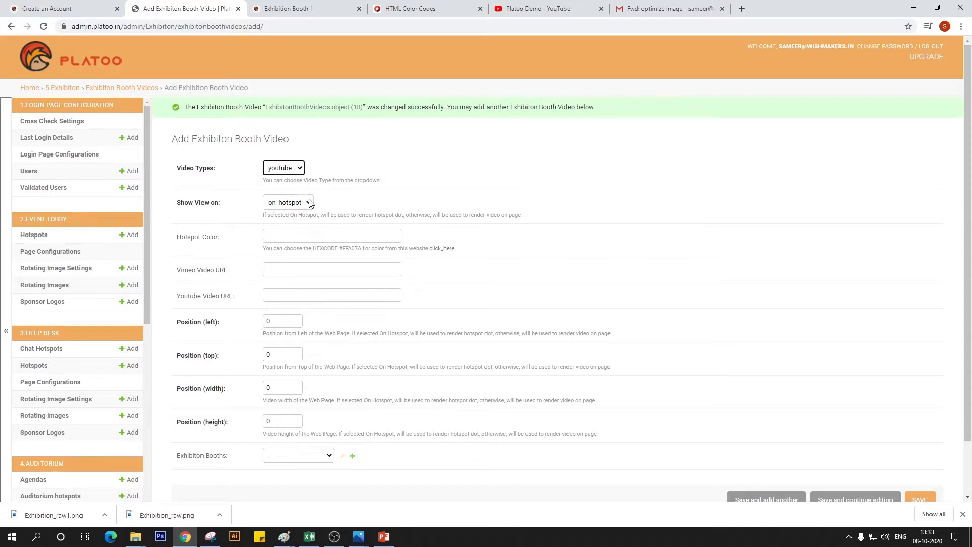
left_click(309, 202)
left_click(287, 215)
left_click(283, 239)
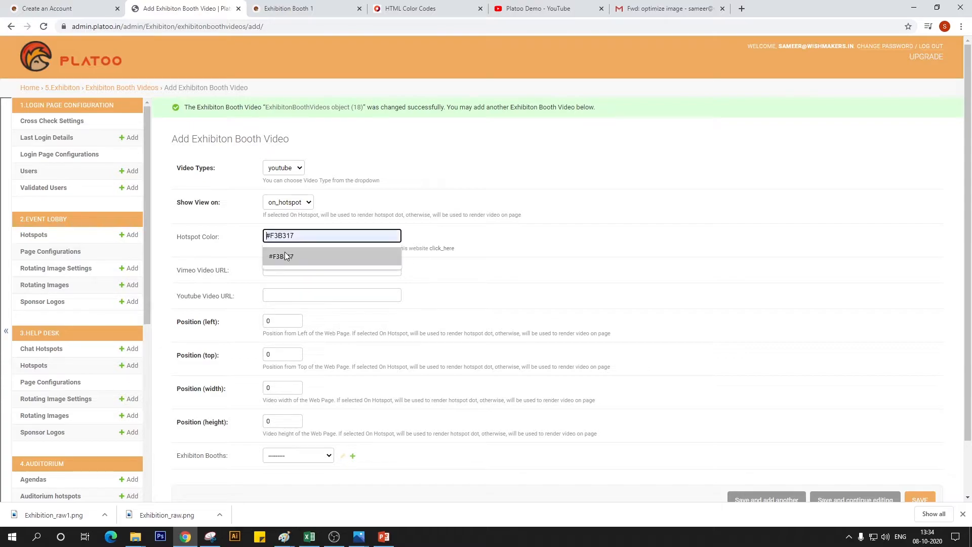
left_click(284, 254)
left_click(286, 298)
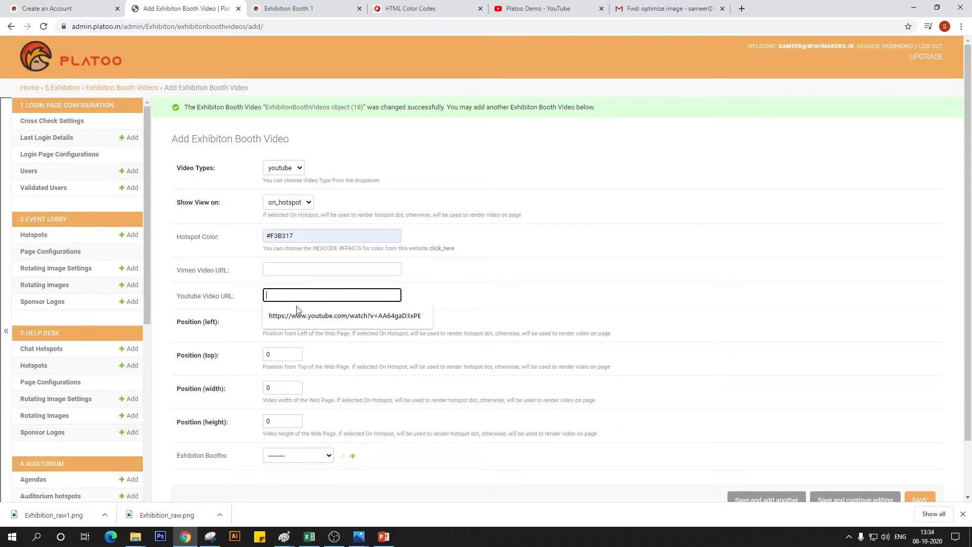
left_click(297, 315)
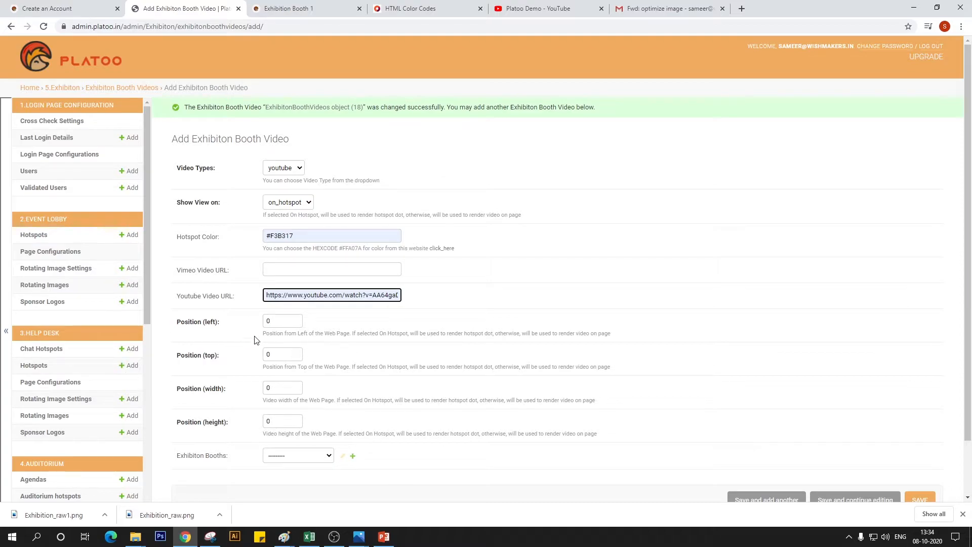
Set the YouTube video's position to left 1437, top 595, width 20 and height 20, from the middle blank counter screen's centre in Paint's Exhibition_raw image
left_click(269, 325)
left_click_drag(270, 323, 246, 332)
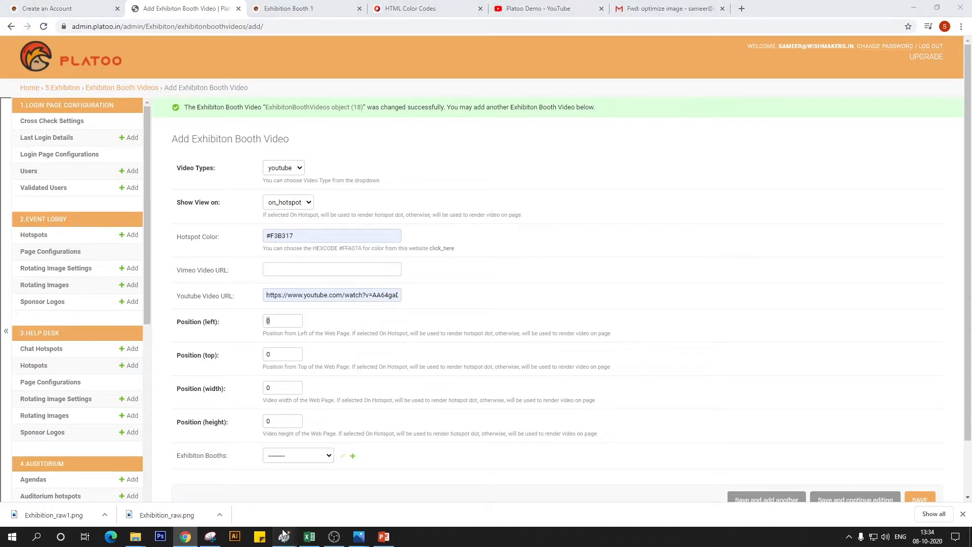
mouse_move(284, 535)
left_click(395, 486)
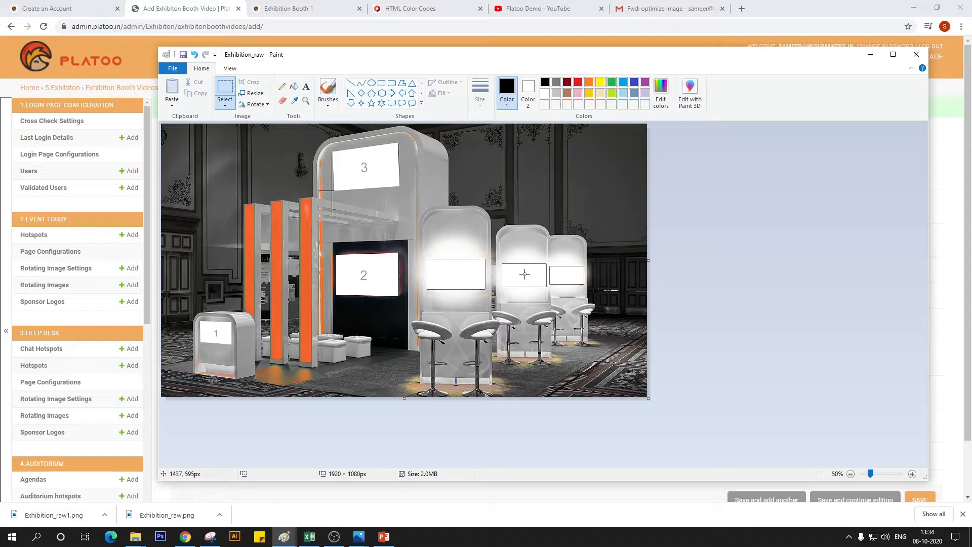
left_click(185, 536)
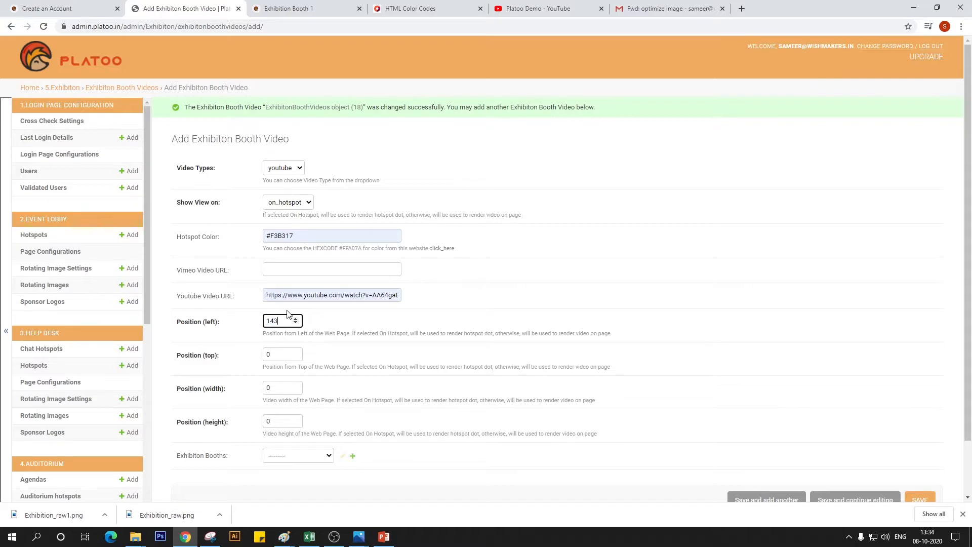
key("Tab")
key("Tab")
key("Tab")
type("20")
Save the YouTube booth video without assigning a booth and start another booth video entry
scroll(704, 441, "down", 2)
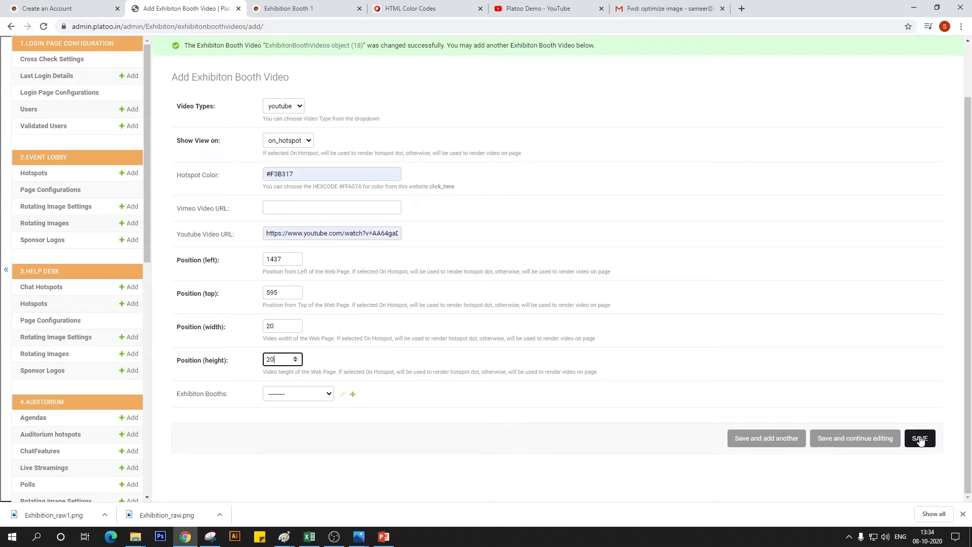
scroll(566, 334, "up", 2)
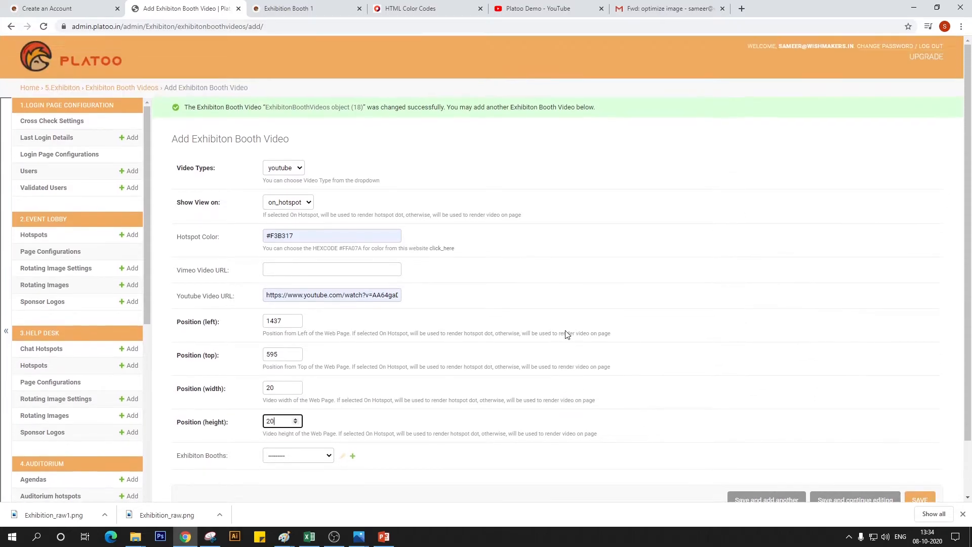
scroll(566, 334, "down", 2)
left_click(761, 443)
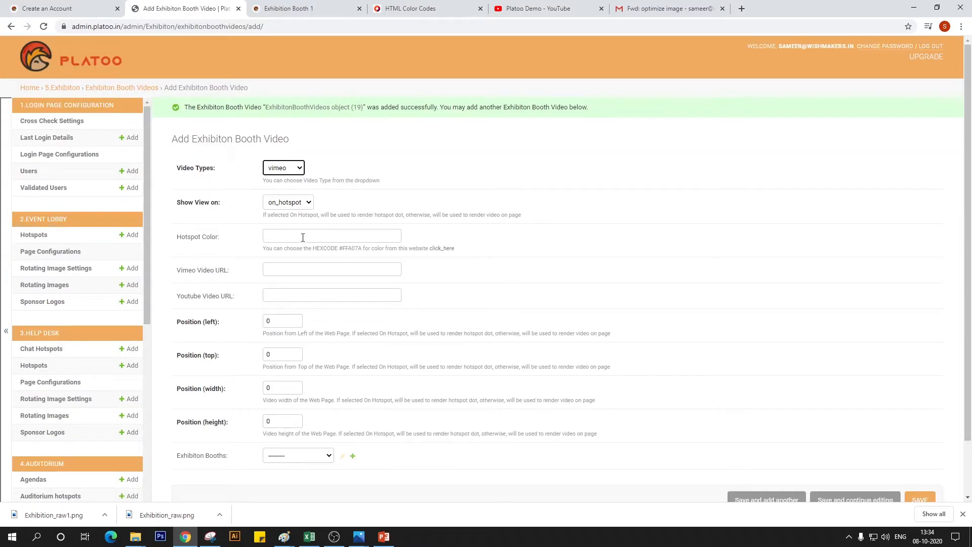
left_click(302, 268)
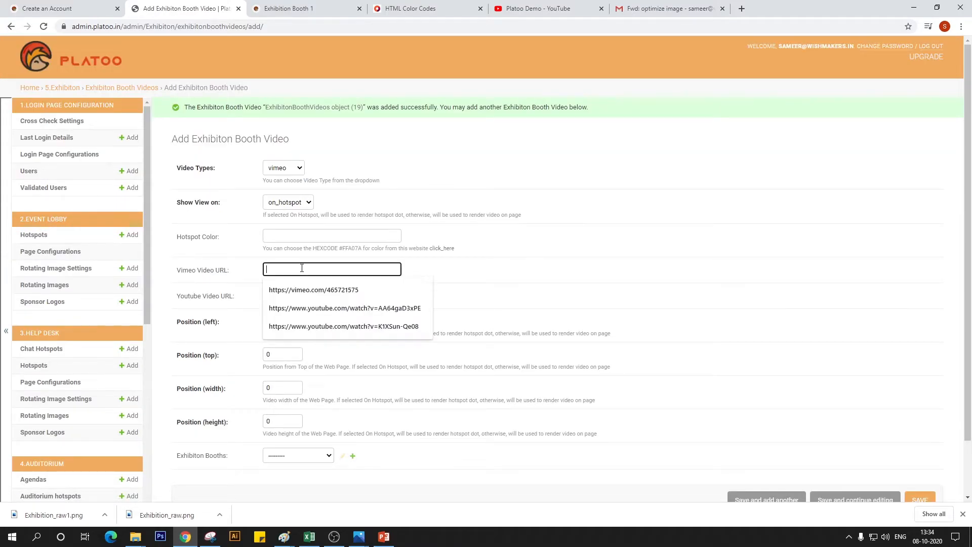
left_click(315, 290)
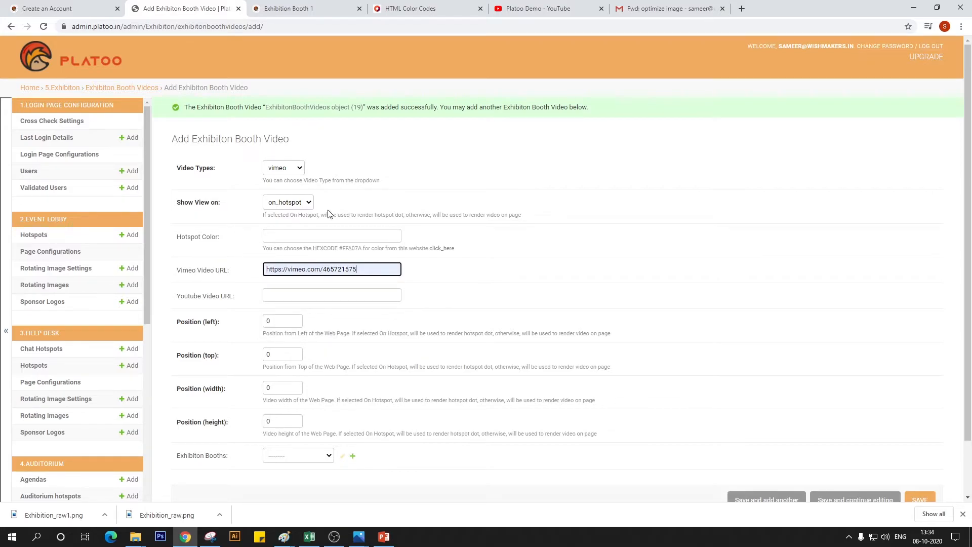
left_click(290, 237)
type("#F3B317")
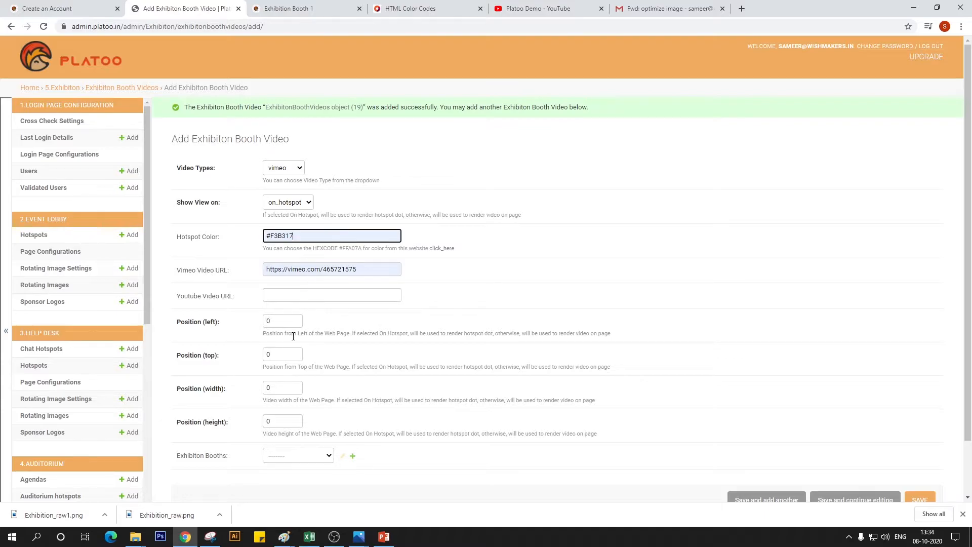
Set the third video's position to left 1603, top 597, width 20 and height 20, from the smallest blank counter screen's centre in Paint's Exhibition_raw image
double_click(295, 320)
left_click(284, 536)
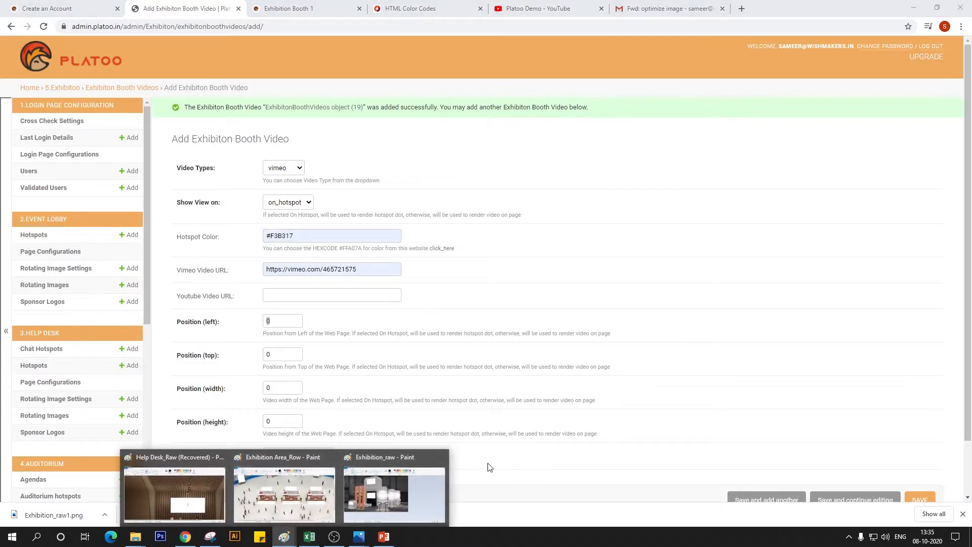
left_click(394, 489)
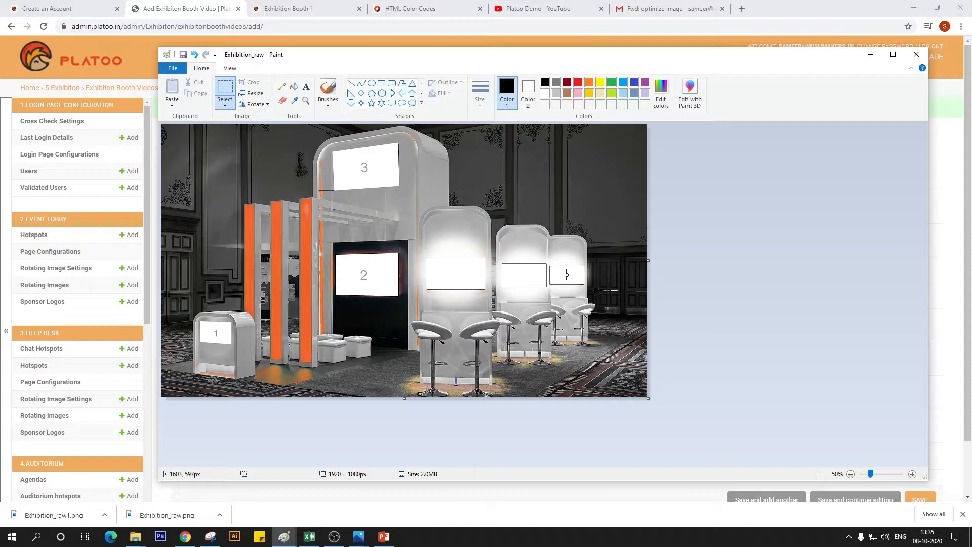
key("alt+Tab")
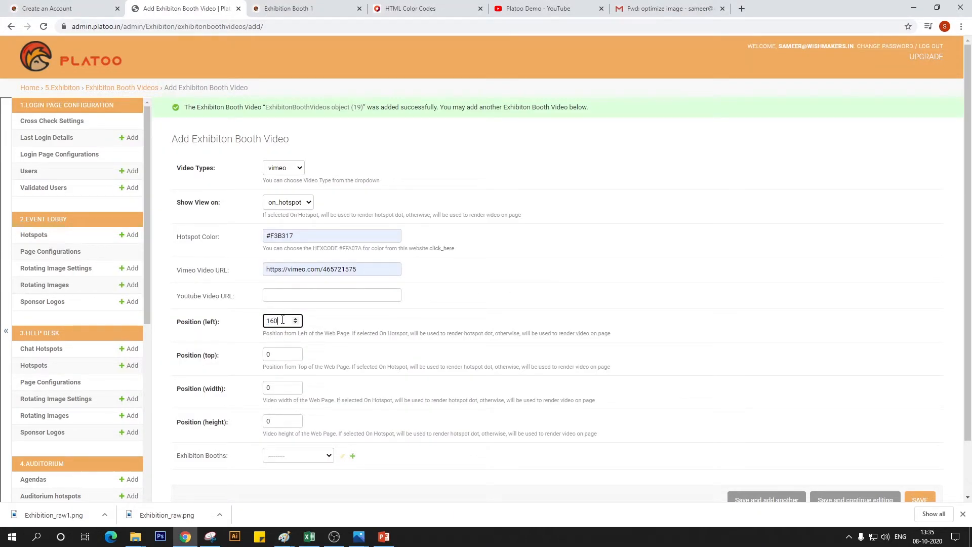
key("Tab")
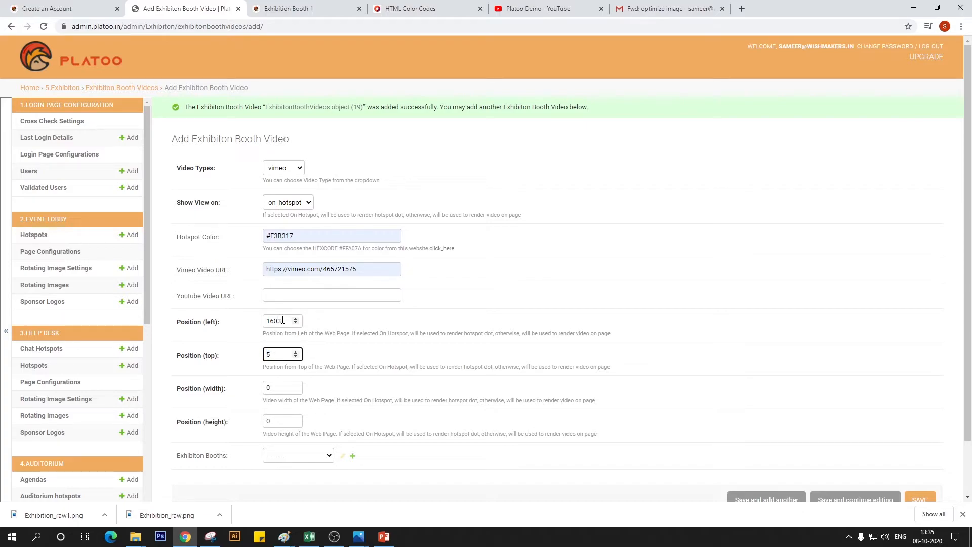
key("Tab")
type("2")
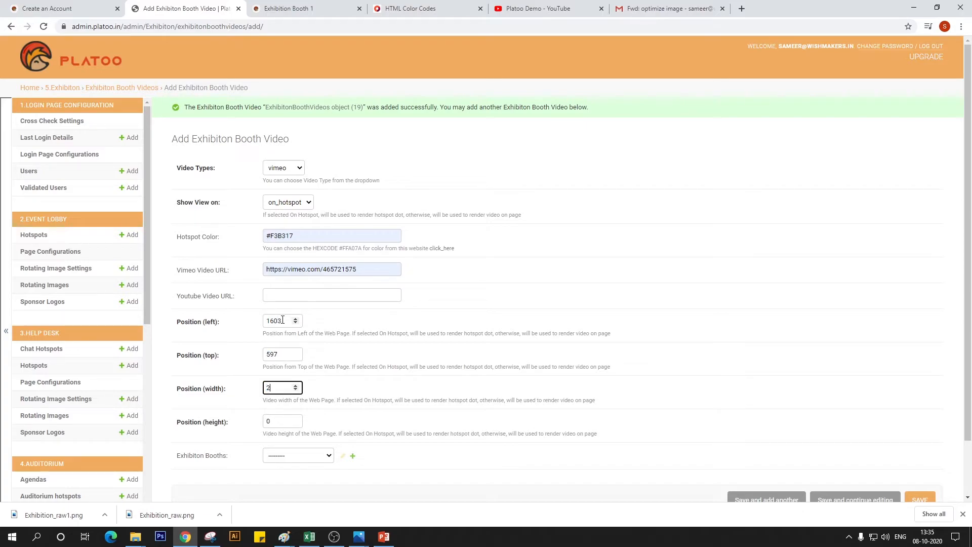
type("0")
key("Tab")
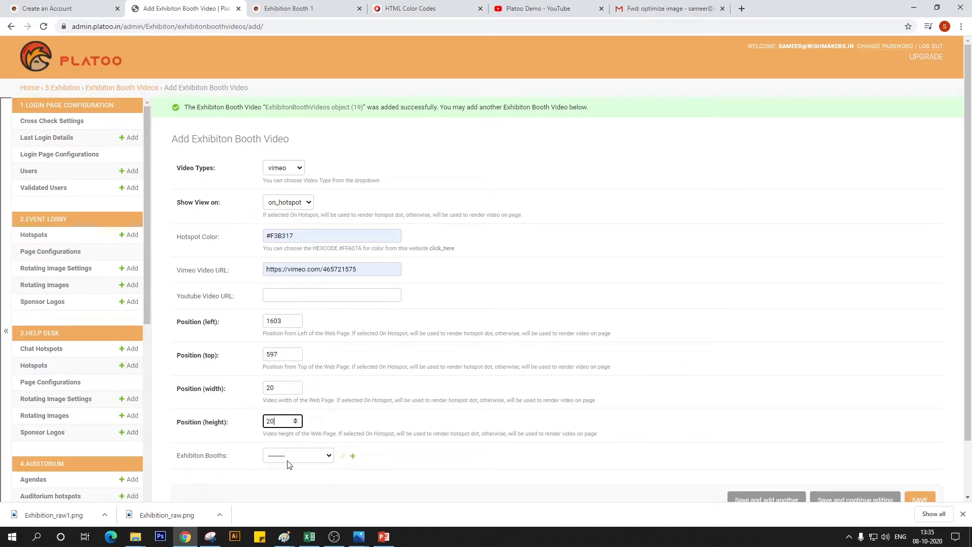
Assign the third video to Exhibition Booth 1 and change its view option to on_page
left_click(310, 458)
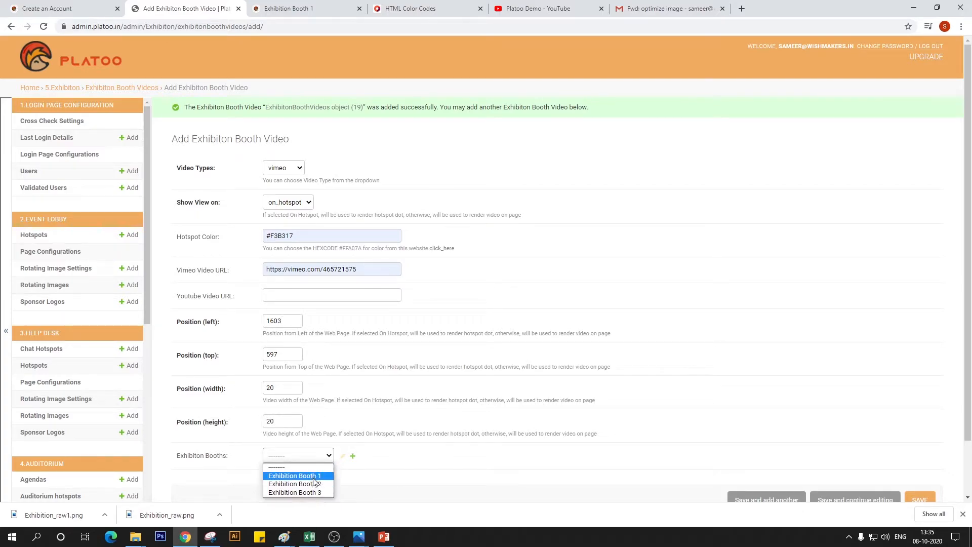
left_click(298, 475)
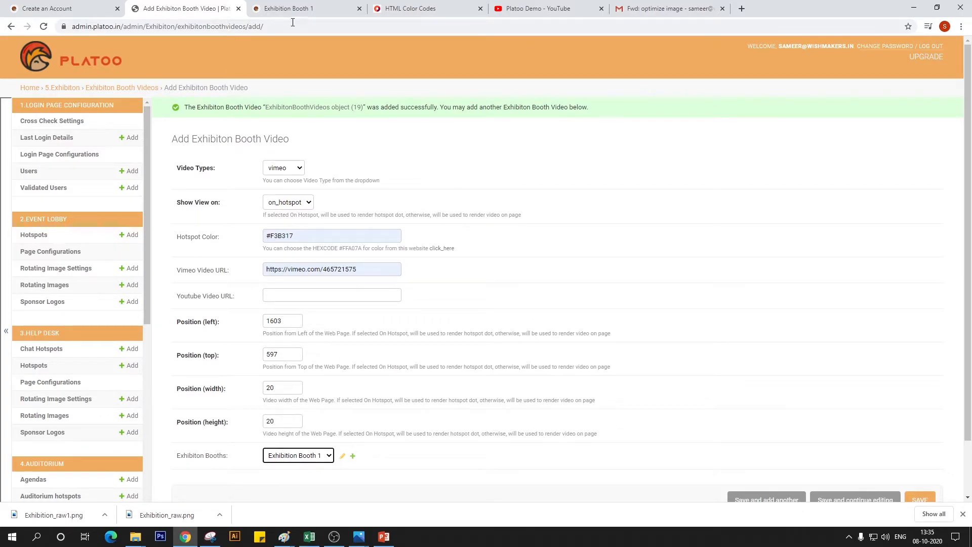
scroll(348, 358, "down", 2)
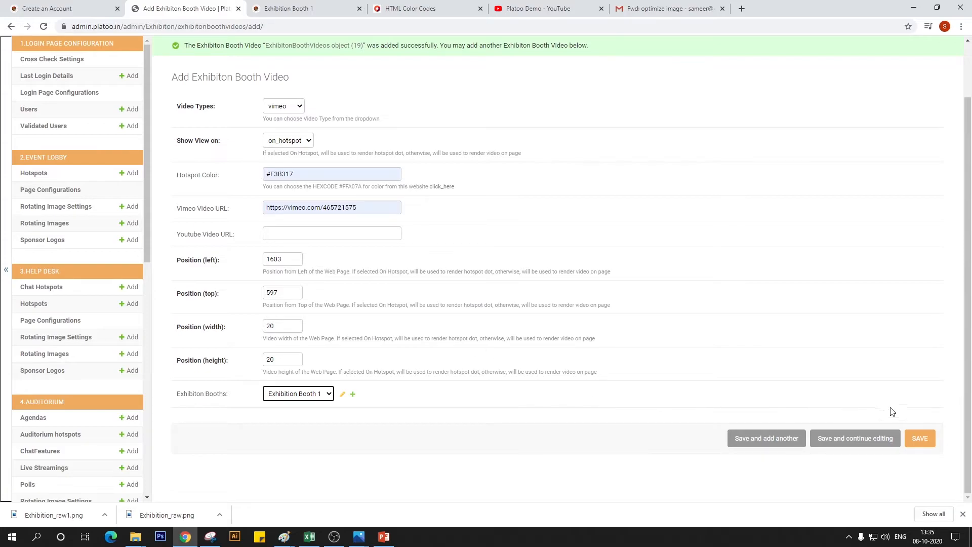
scroll(542, 304, "up", 2)
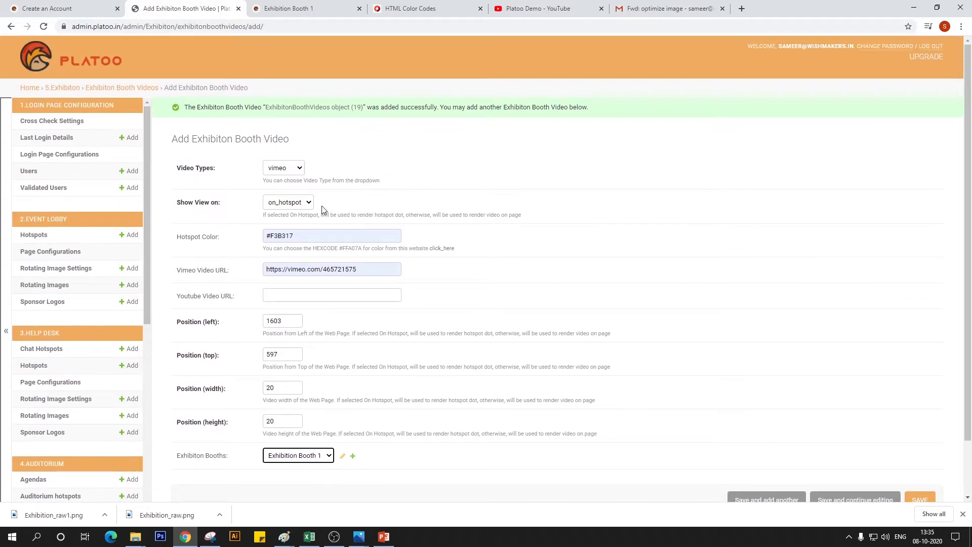
left_click(300, 204)
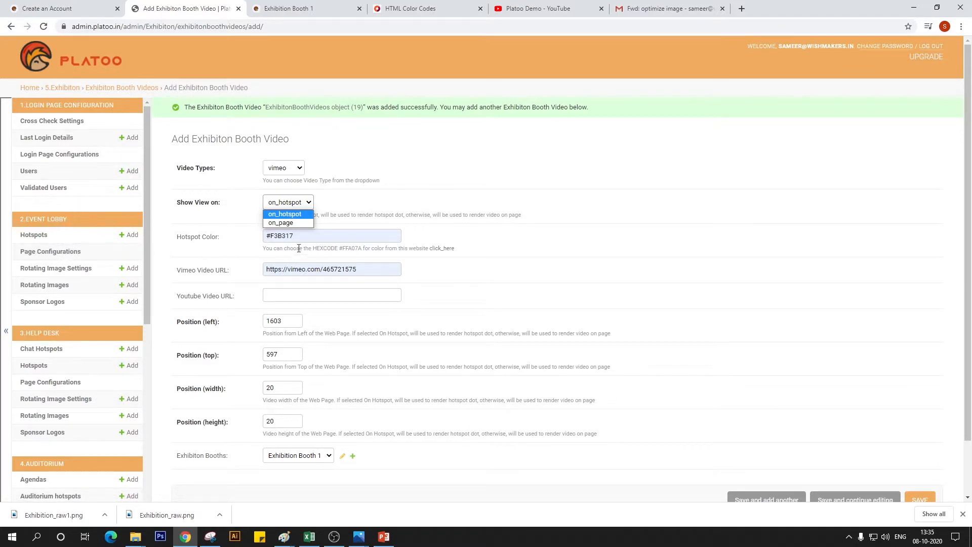
left_click(291, 225)
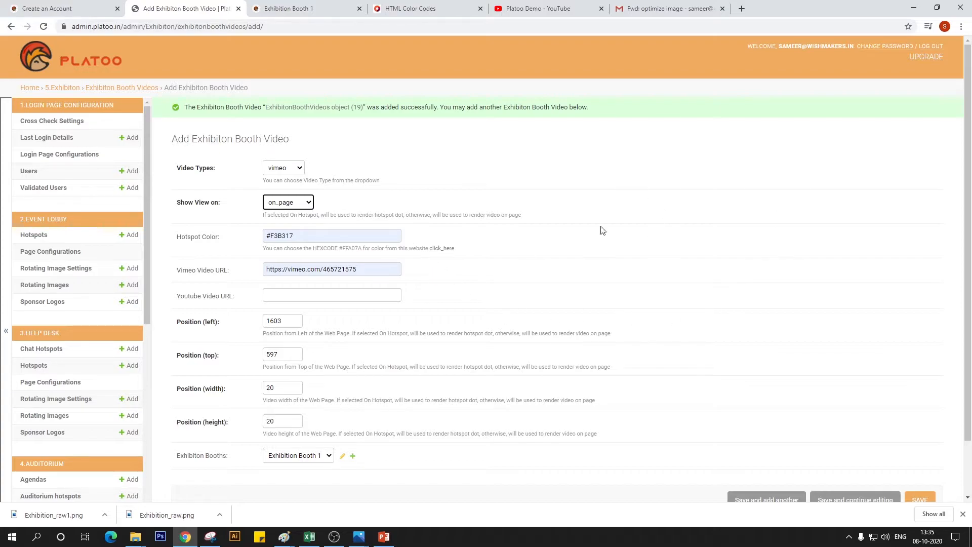
left_click(284, 536)
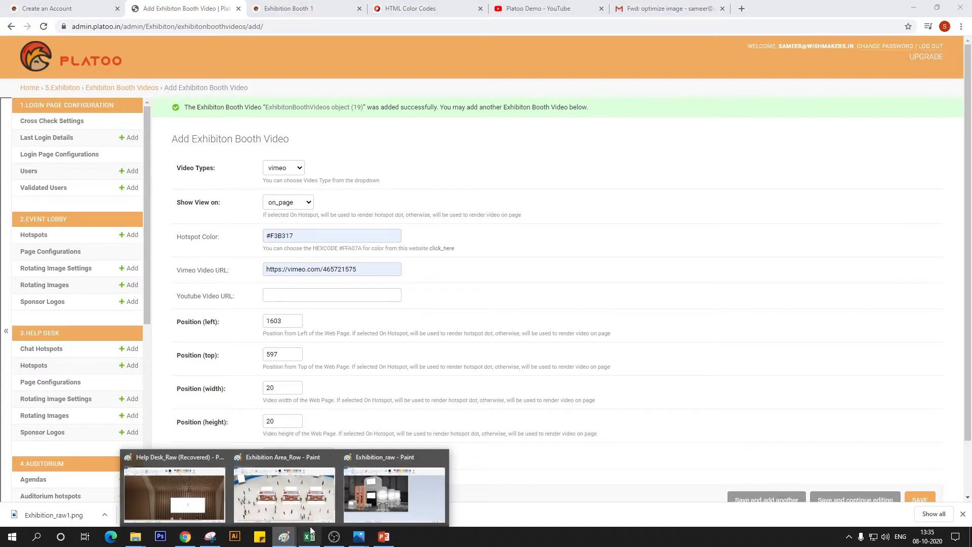
left_click(387, 509)
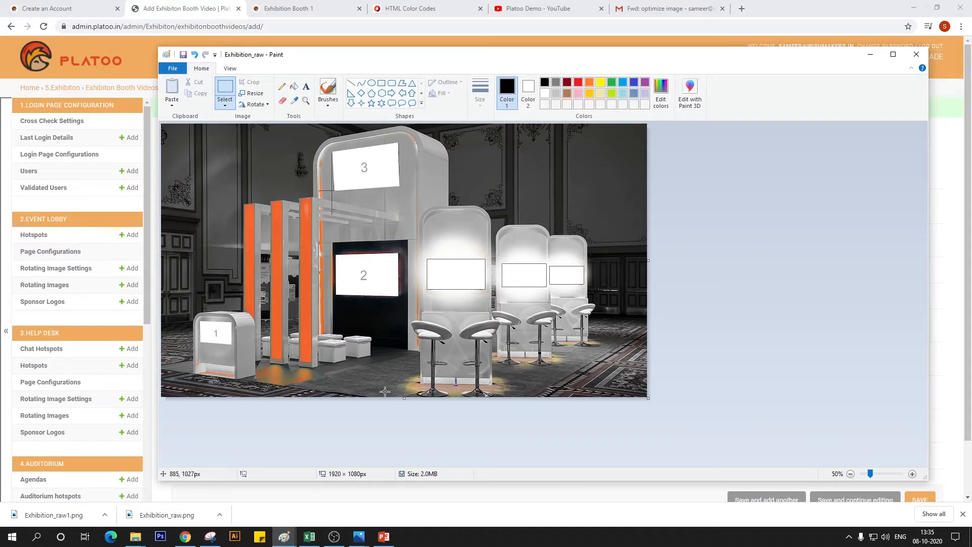
left_click(333, 534)
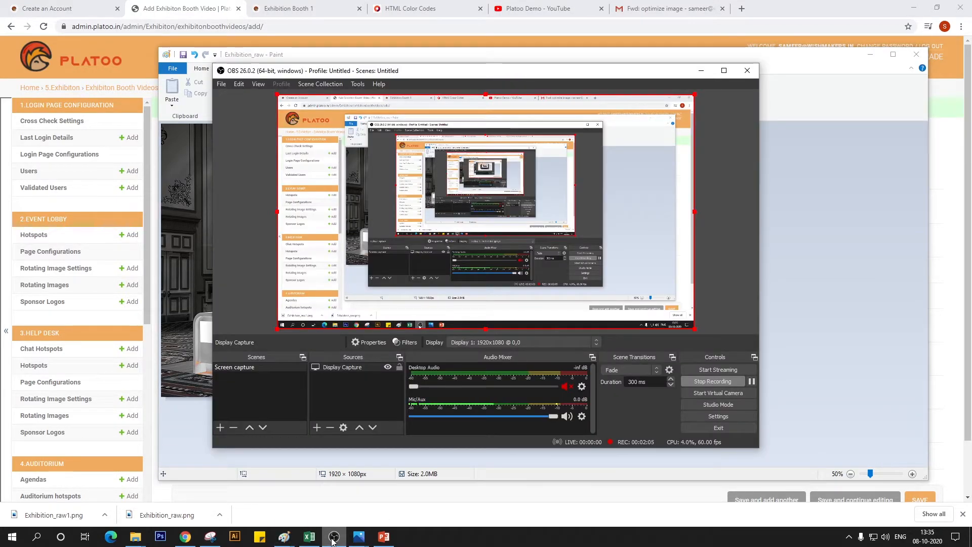
left_click(332, 539)
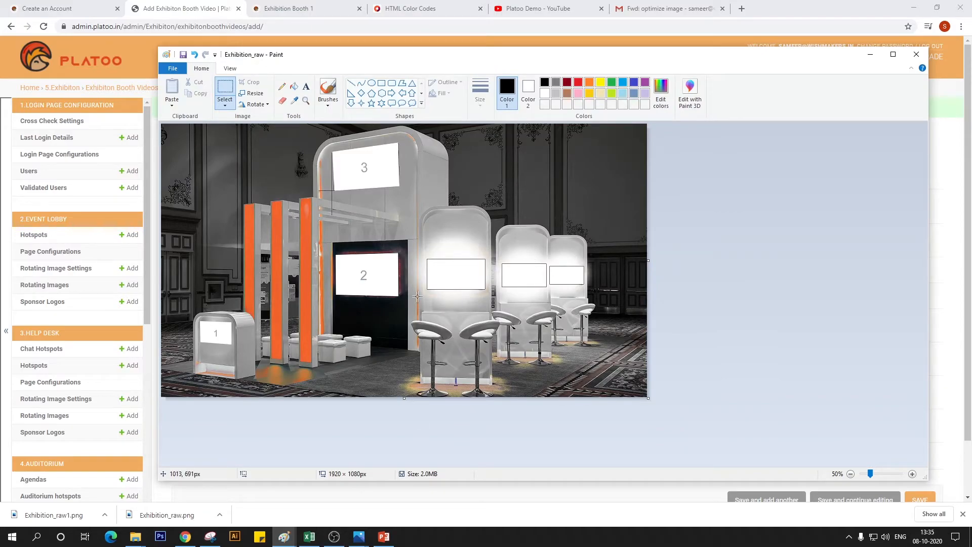
left_click(185, 536)
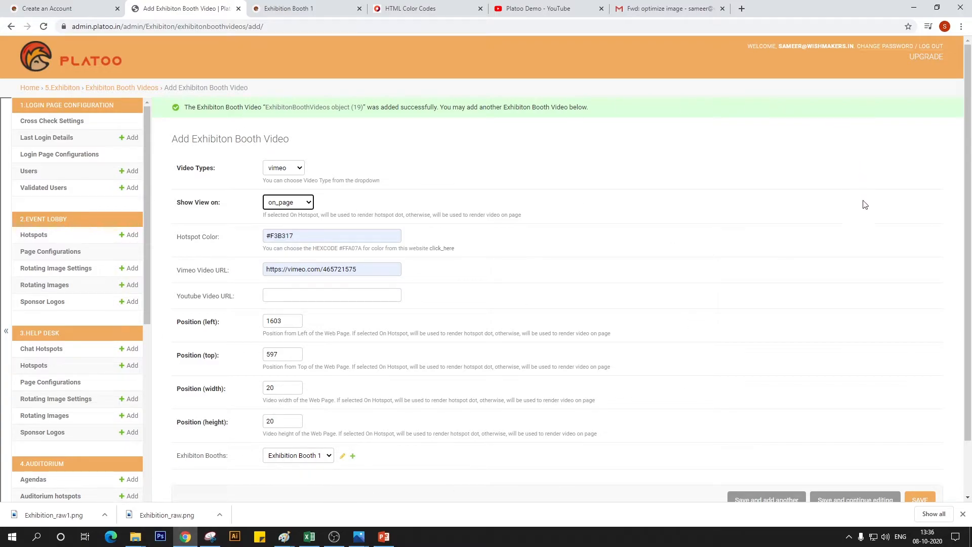
Set the third video's view option to on_hotspot, save it, and check the hotspots on the live Exhibition Booth 1 page
left_click(304, 208)
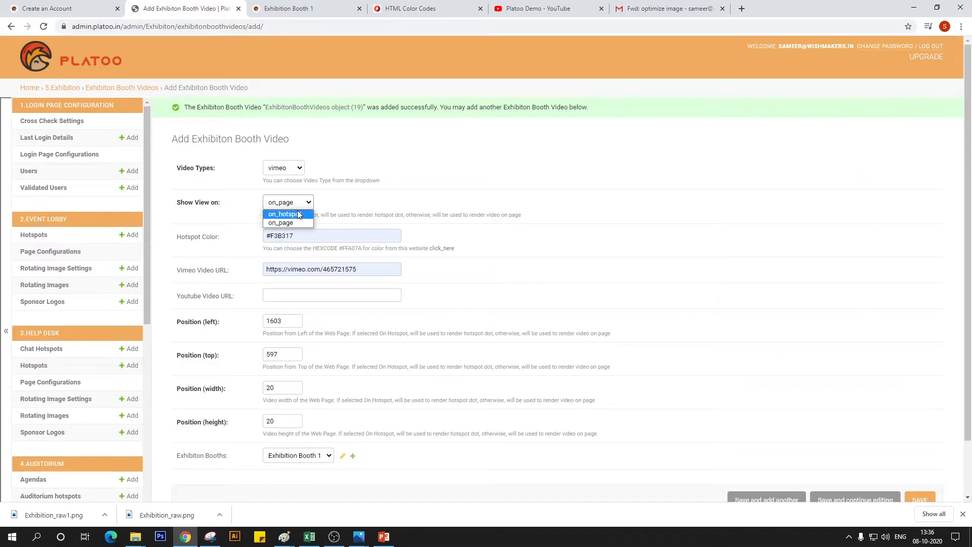
left_click(298, 222)
scroll(509, 449, "down", 2)
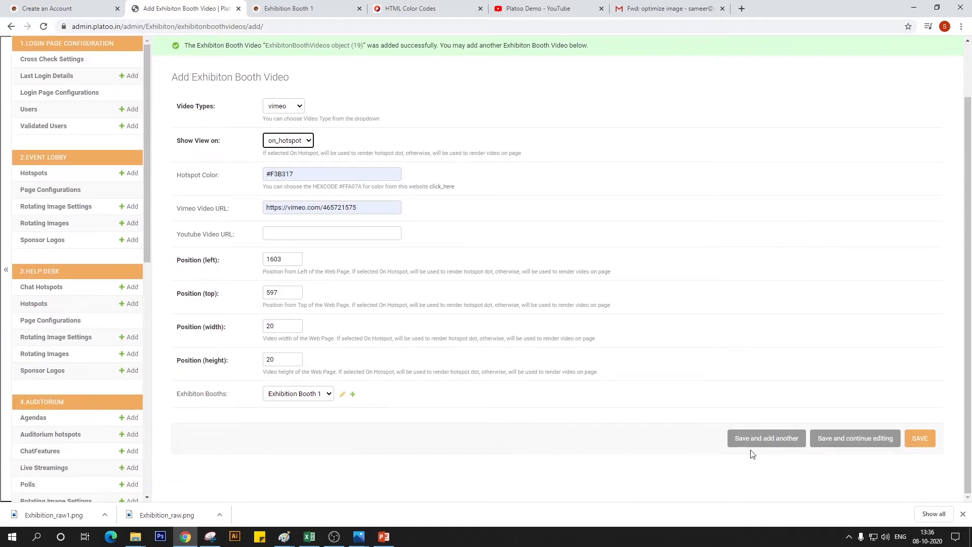
left_click(918, 439)
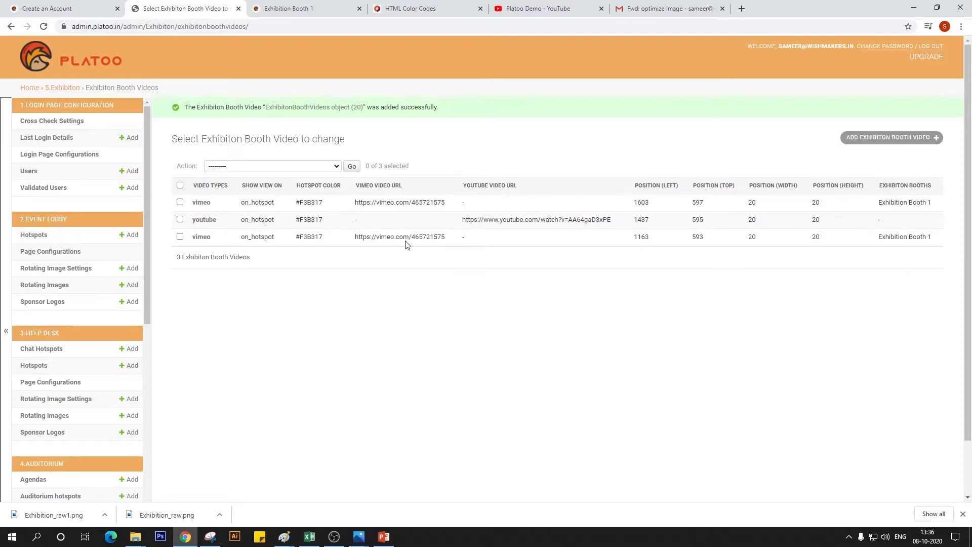
left_click(280, 6)
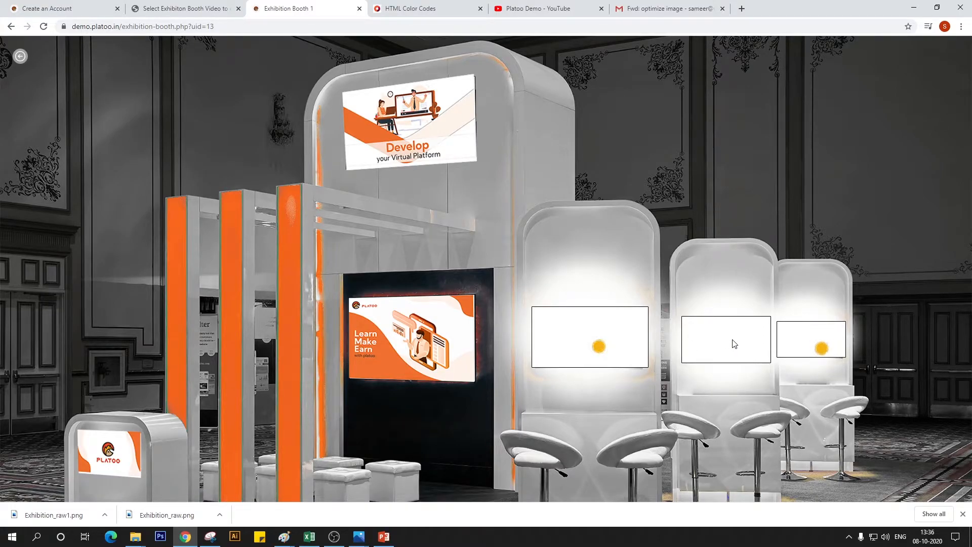
Assign the existing YouTube booth video to Exhibition Booth 1 and save the change
left_click(198, 8)
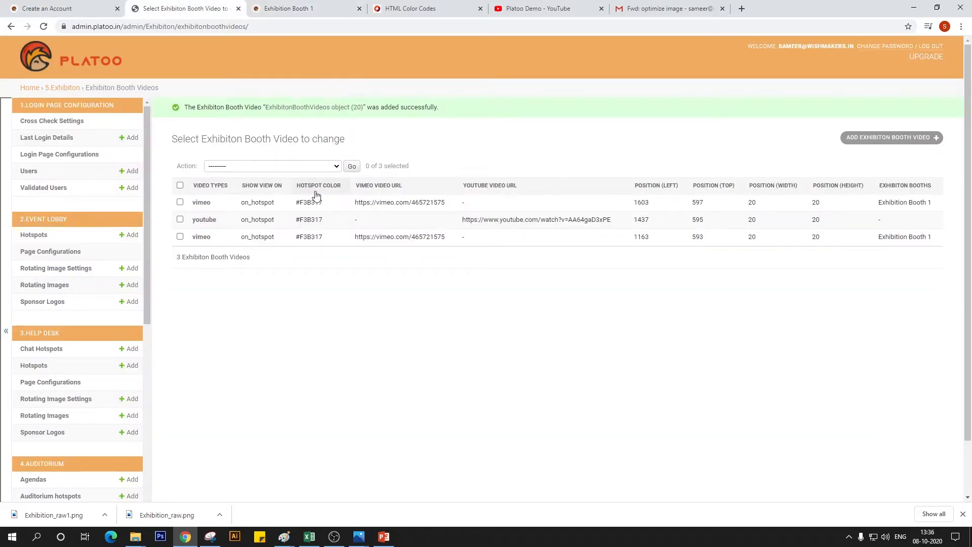
left_click(205, 221)
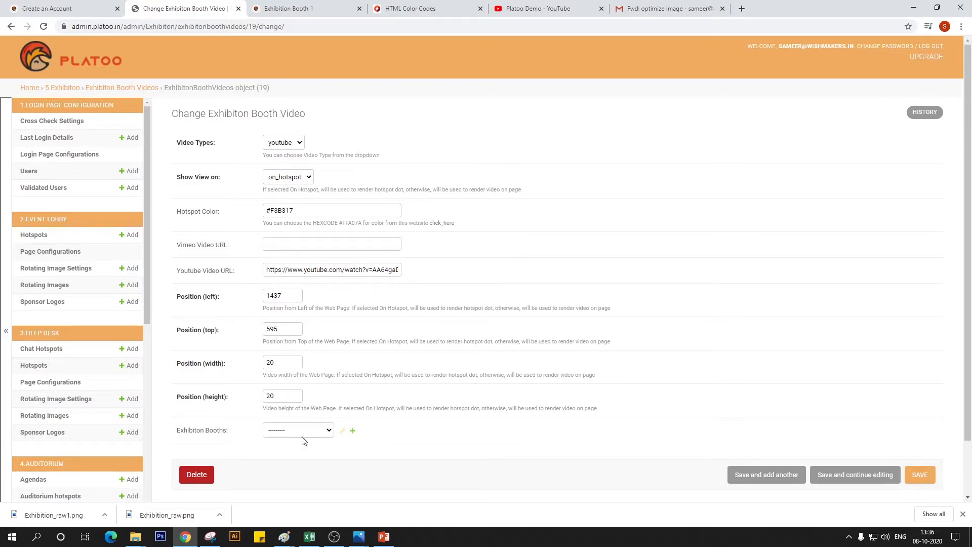
left_click(326, 431)
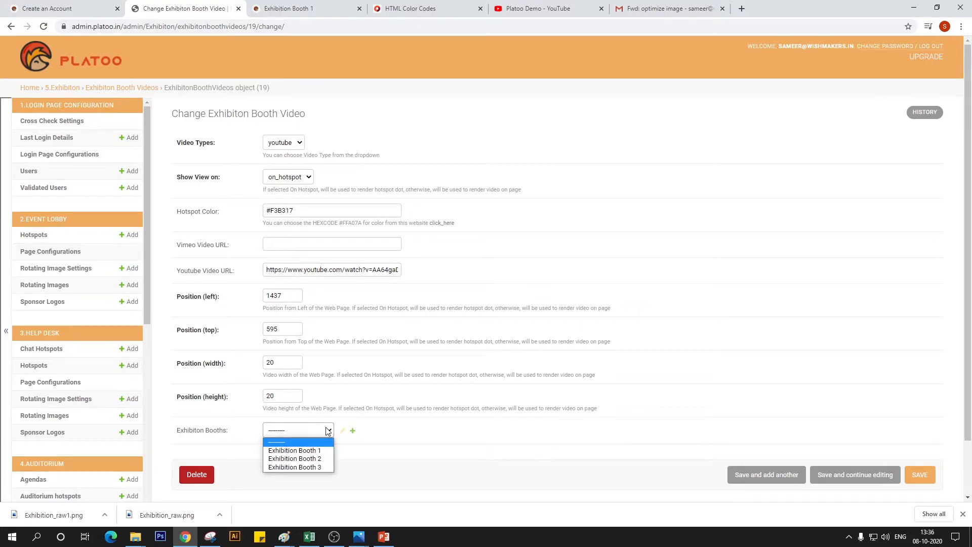
left_click(319, 457)
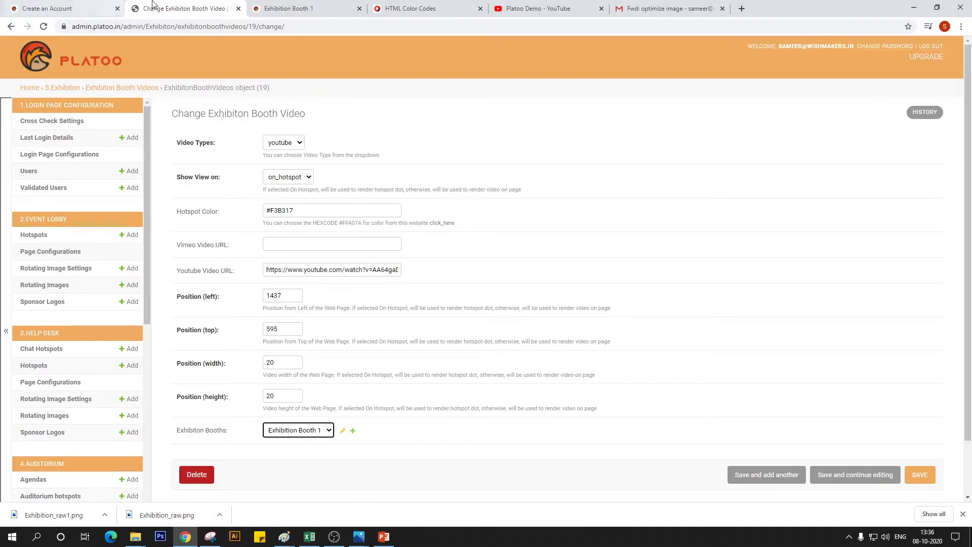
left_click(919, 474)
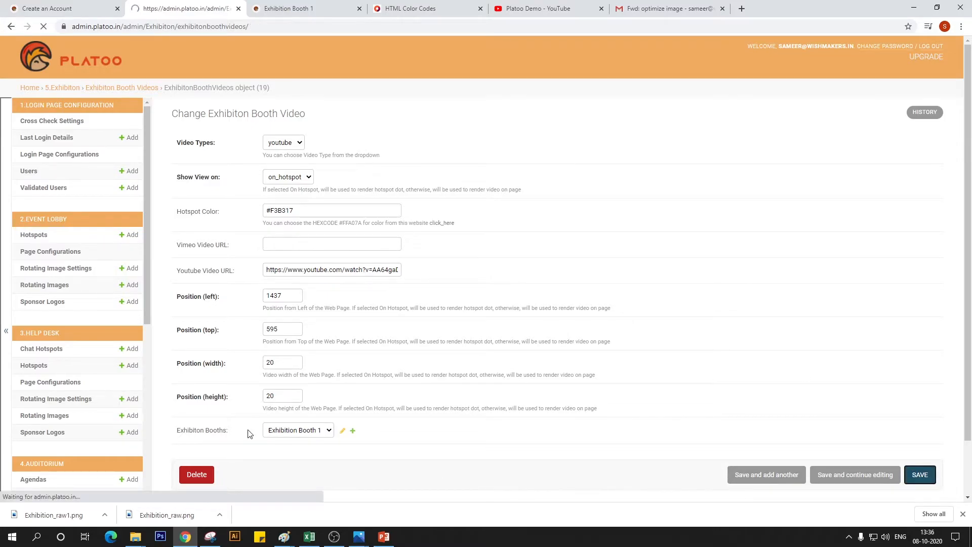
Test the Vimeo hotspot on the largest counter screen and the YouTube hotspot on the middle one in the live booth, closing each video
left_click(304, 8)
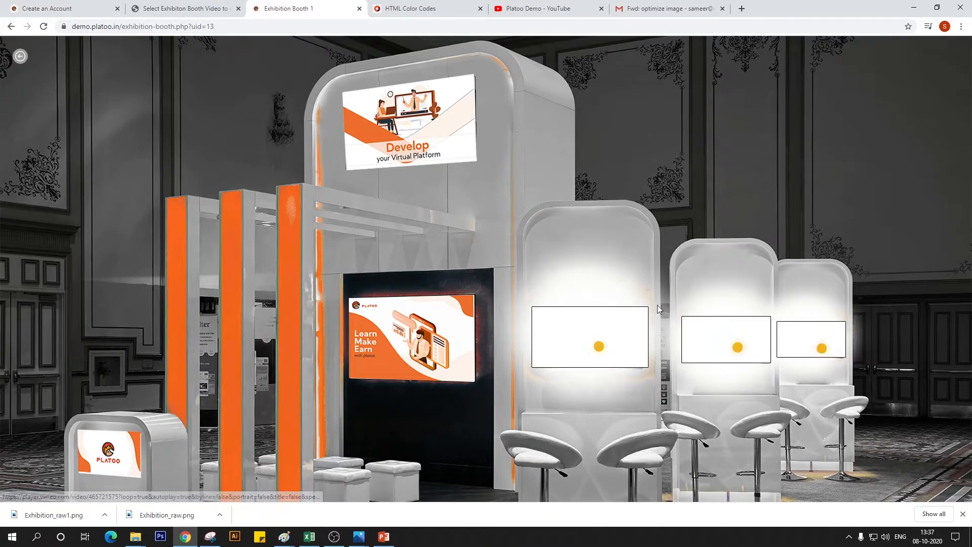
left_click(602, 348)
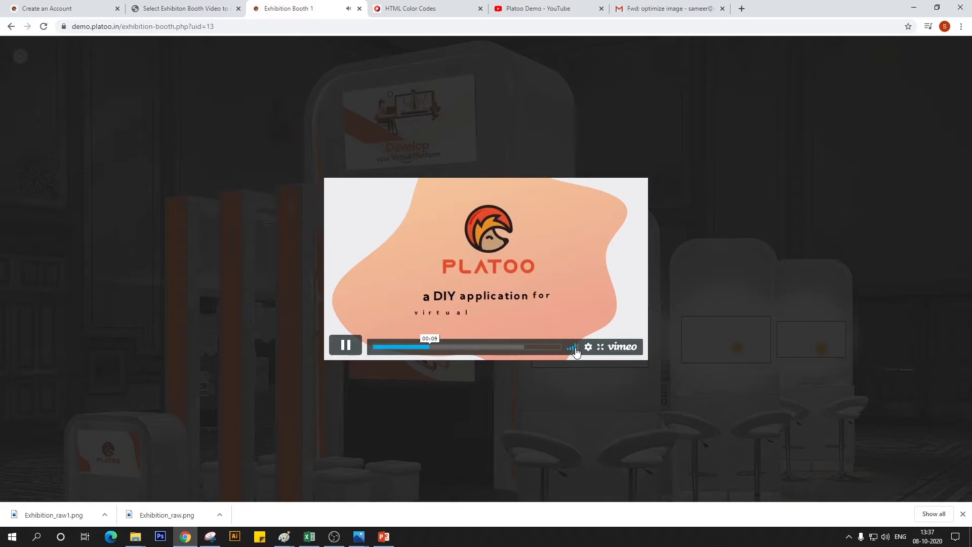
left_click(578, 376)
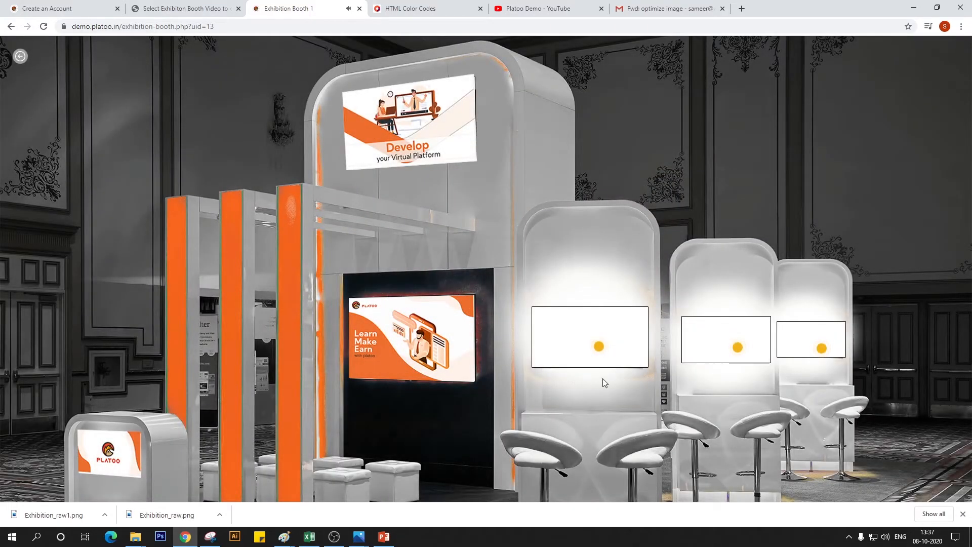
left_click(740, 352)
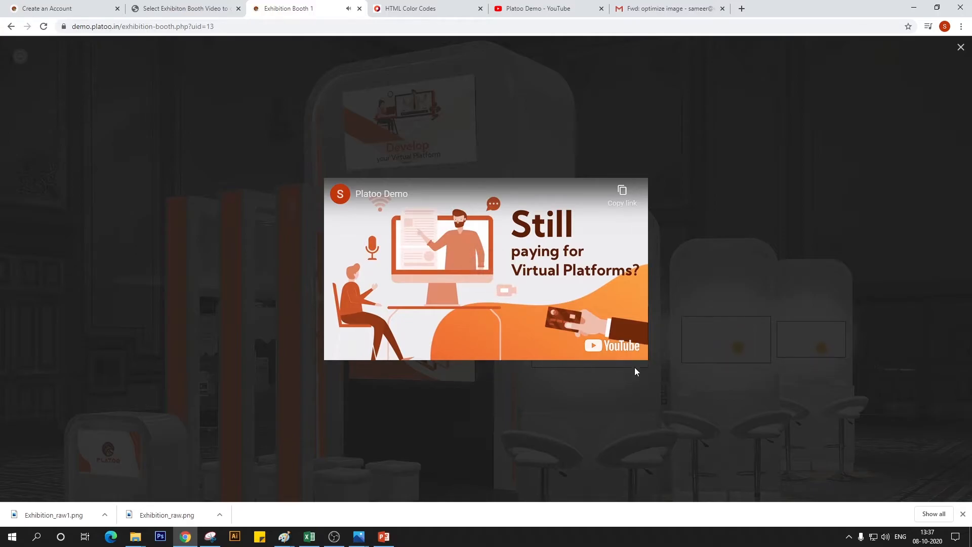
left_click(721, 179)
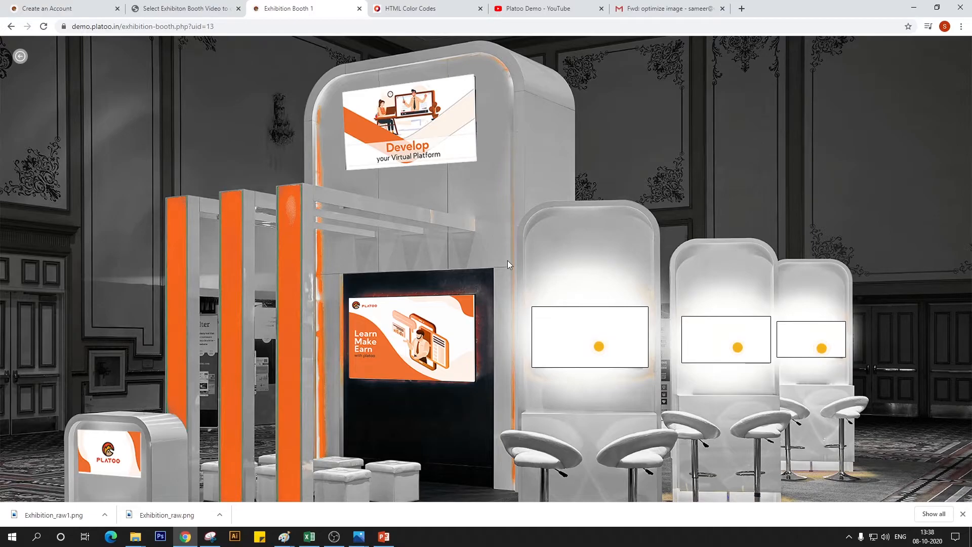
Close the mail page and open the tawk.to dashboard in a new browser tab
left_click(722, 8)
left_click(621, 8)
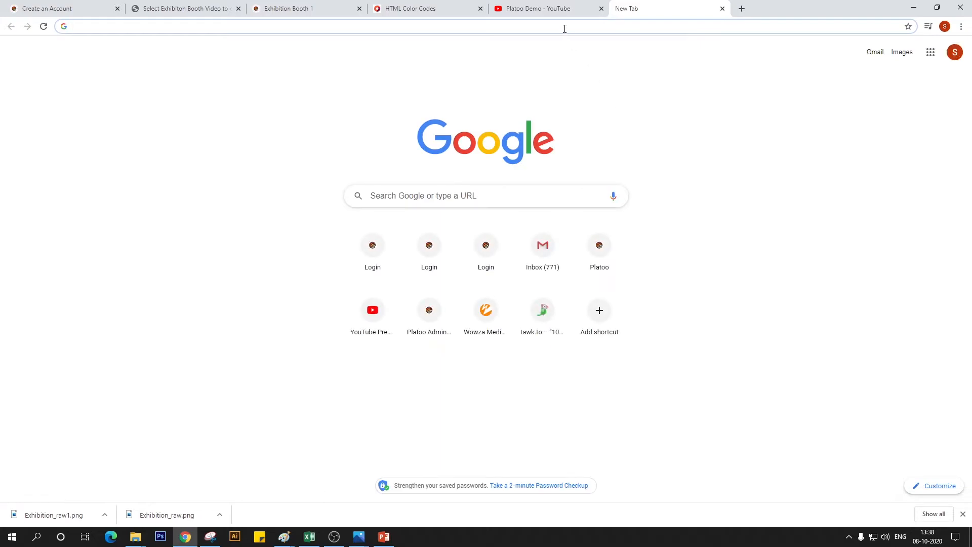
type("ta")
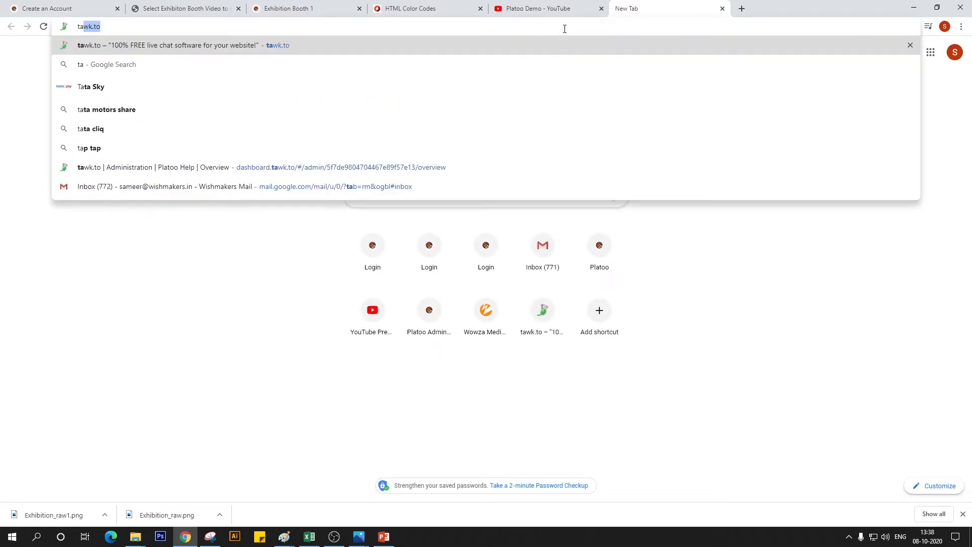
left_click(465, 45)
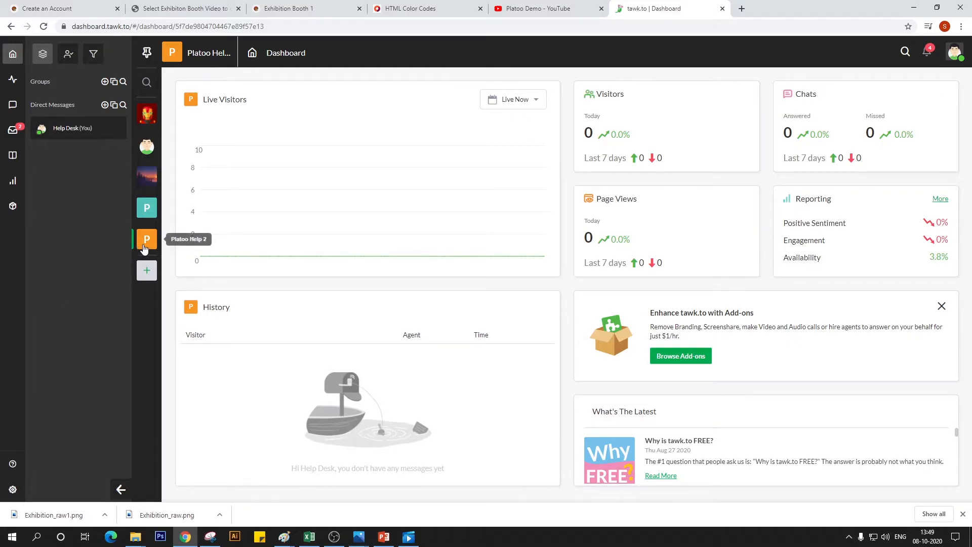
Add a tawk.to property named Sales - Exhibition booth 1 with the site URL platoo.in
left_click(147, 270)
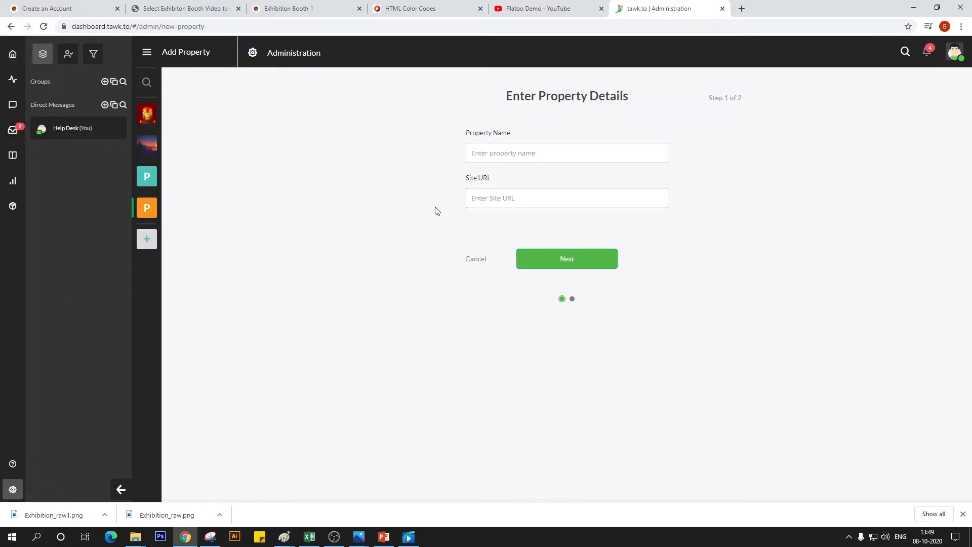
left_click(545, 156)
type("Sales - Exhibition booth 1")
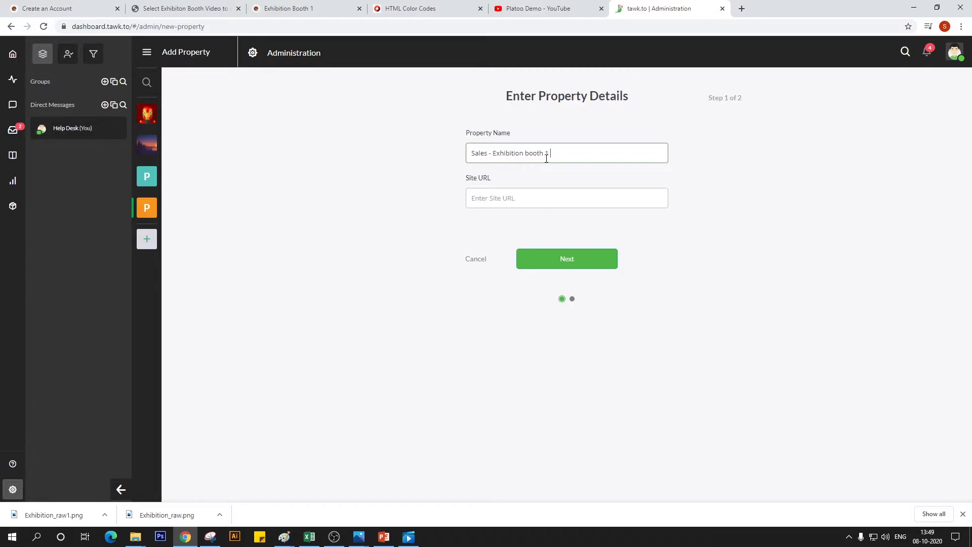
left_click(572, 197)
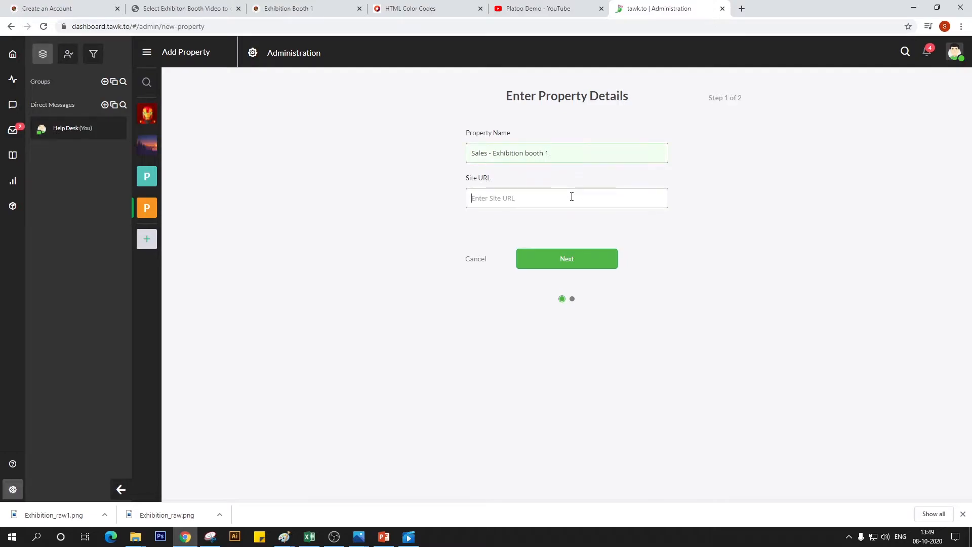
type("platt")
key("BackSpace")
type("oo.in")
left_click(592, 264)
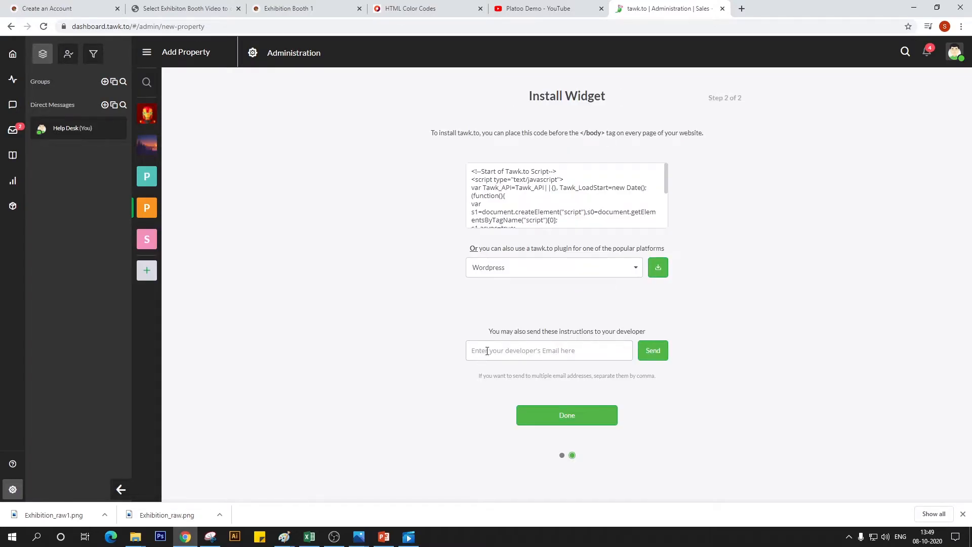
Copy the new property's chat widget code to the clipboard and finish the property setup
left_click(585, 202)
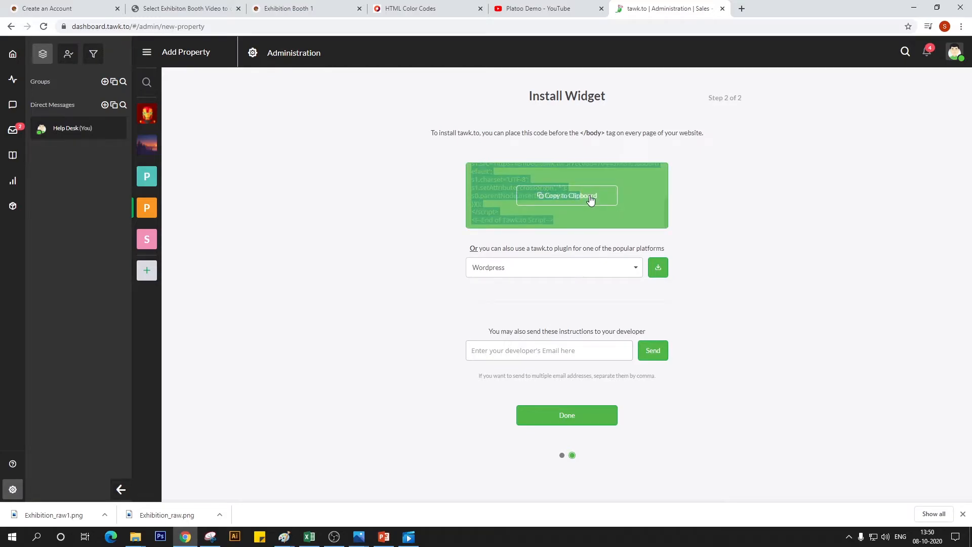
left_click(576, 196)
left_click(595, 414)
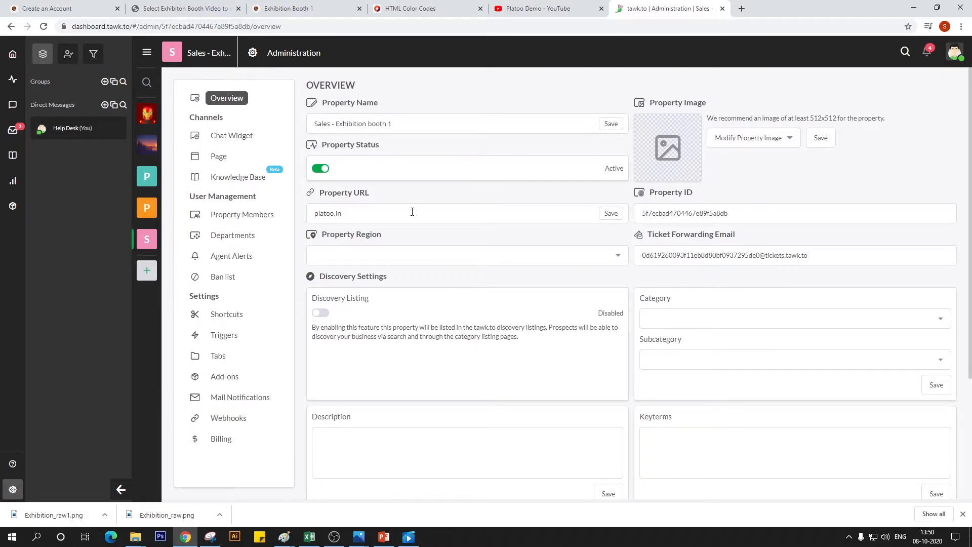
Return to the Platoo admin site and start adding a new Exhibition Booth Chat Configuration
left_click(213, 5)
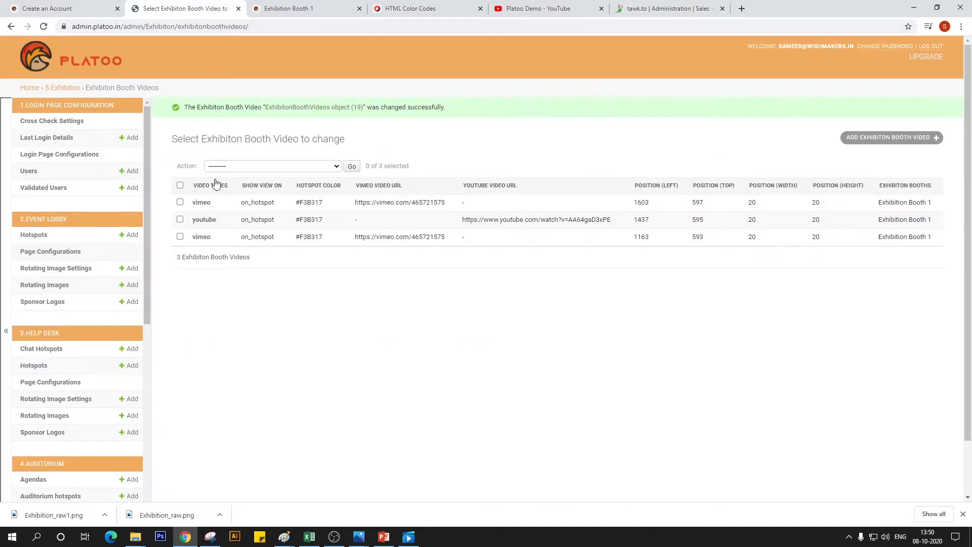
scroll(11, 267, "down", 2)
scroll(24, 317, "down", 5)
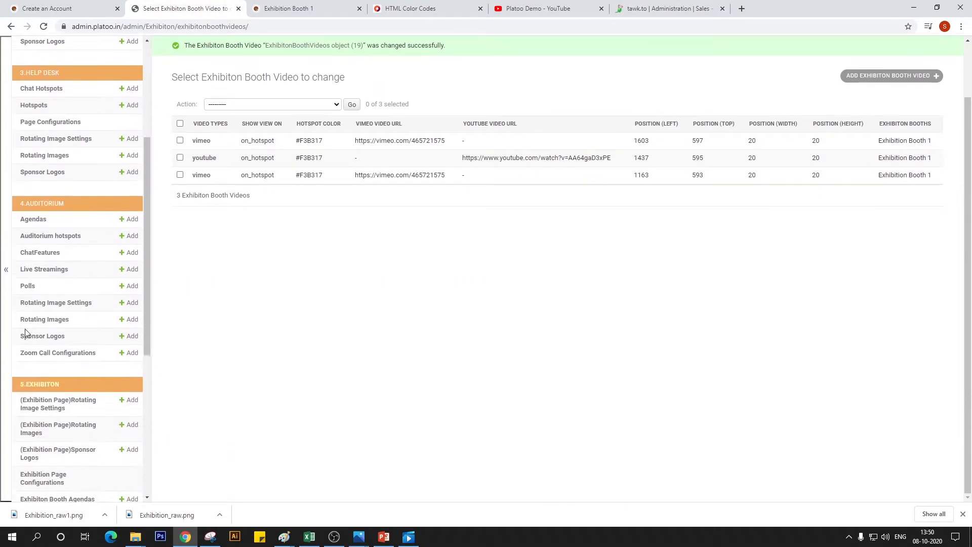
scroll(56, 282, "down", 4)
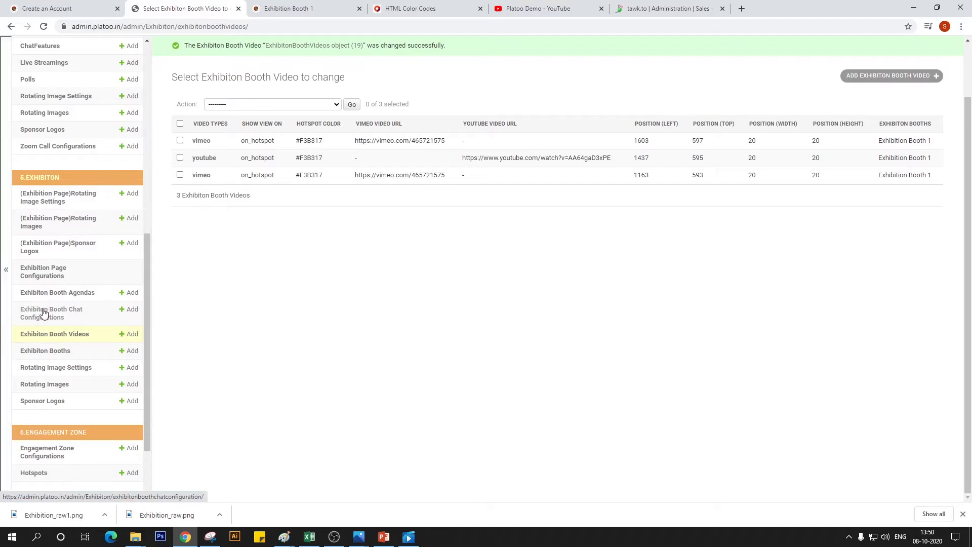
left_click(43, 313)
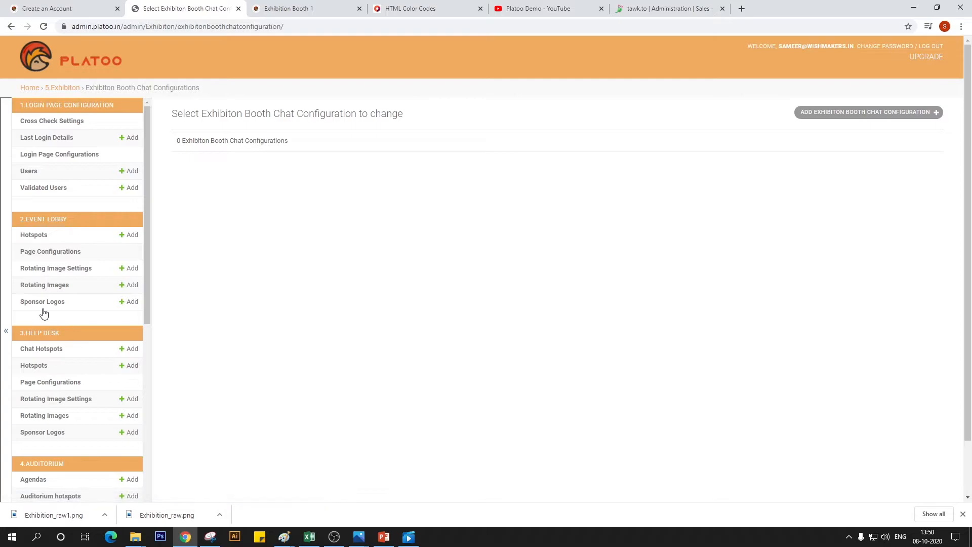
left_click(907, 113)
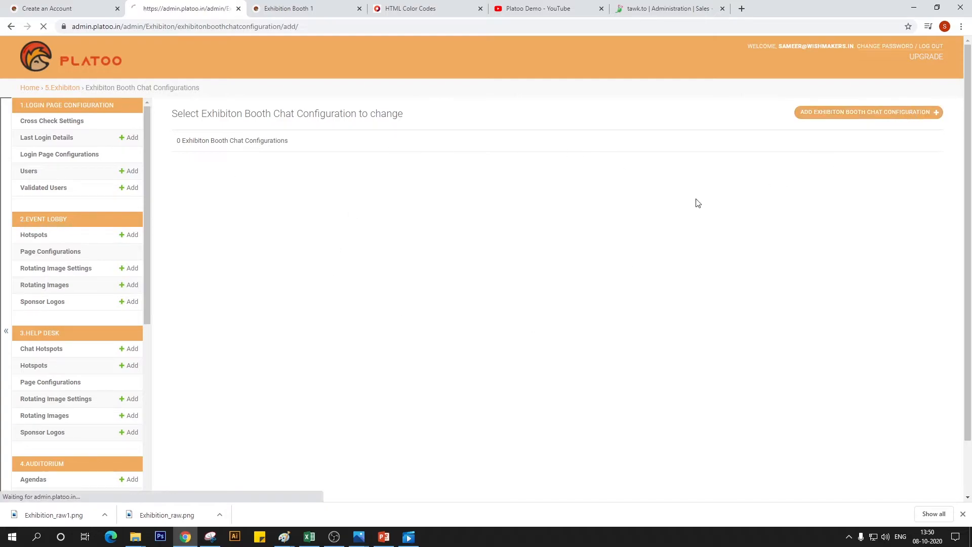
Check the live booth page, pick #F8F8F8 in the HTML color picker, and use it as the chat's pill background color
left_click(312, 170)
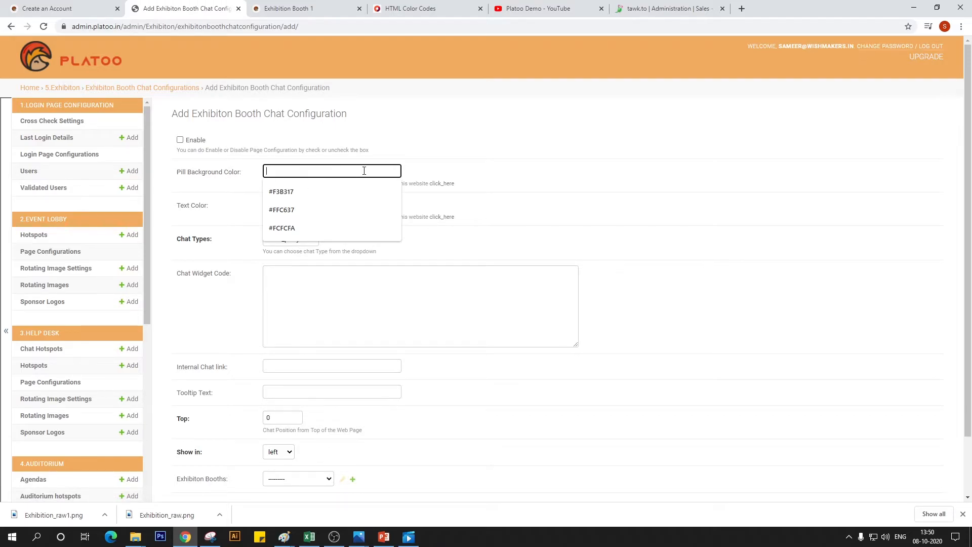
left_click(293, 9)
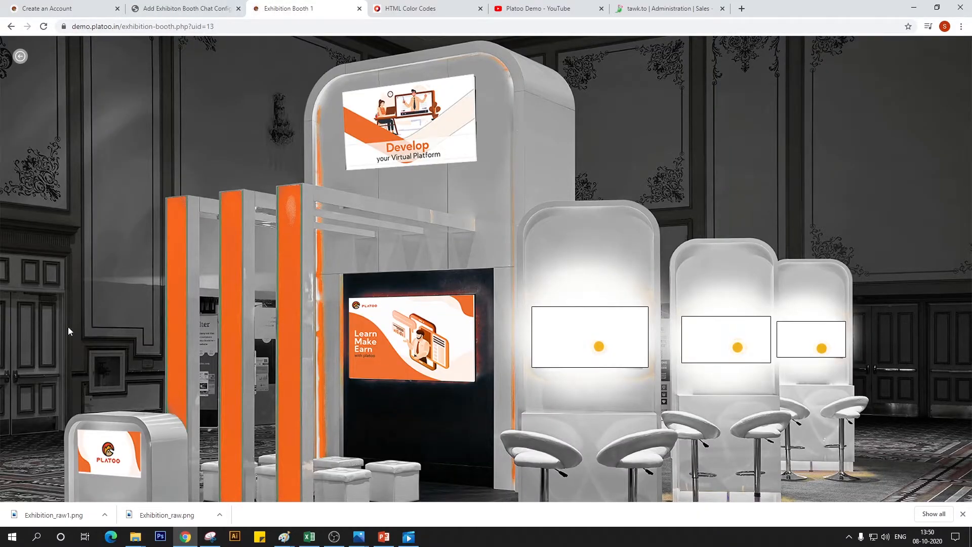
left_click(177, 7)
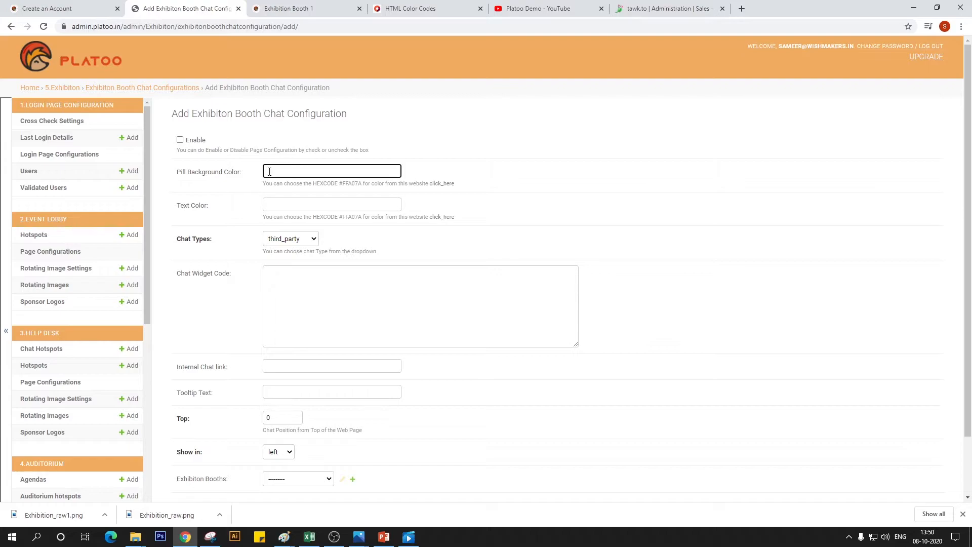
left_click(293, 8)
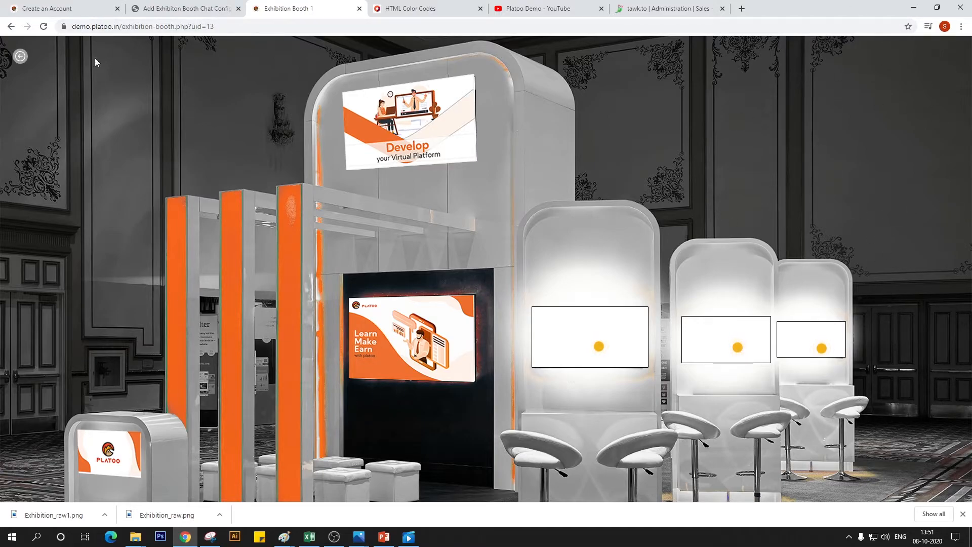
left_click(162, 6)
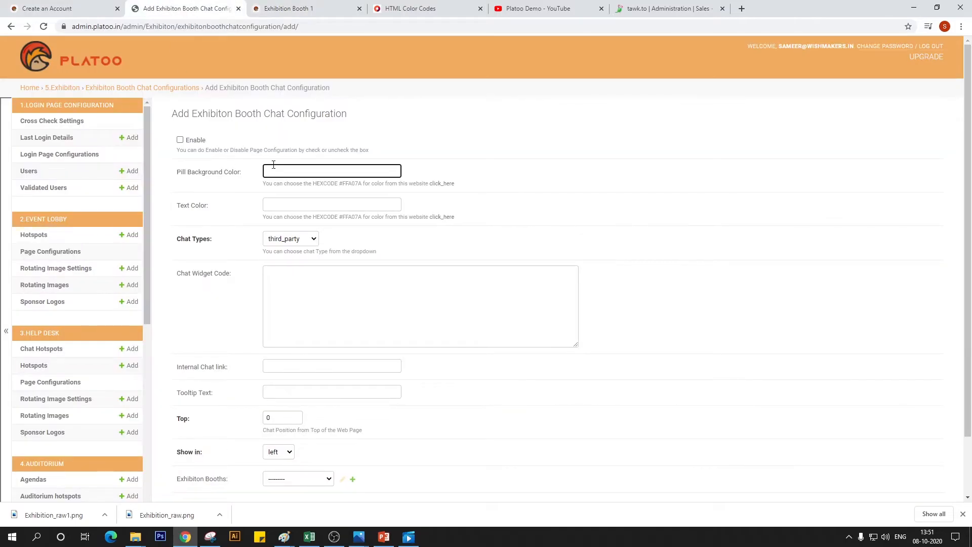
left_click(407, 9)
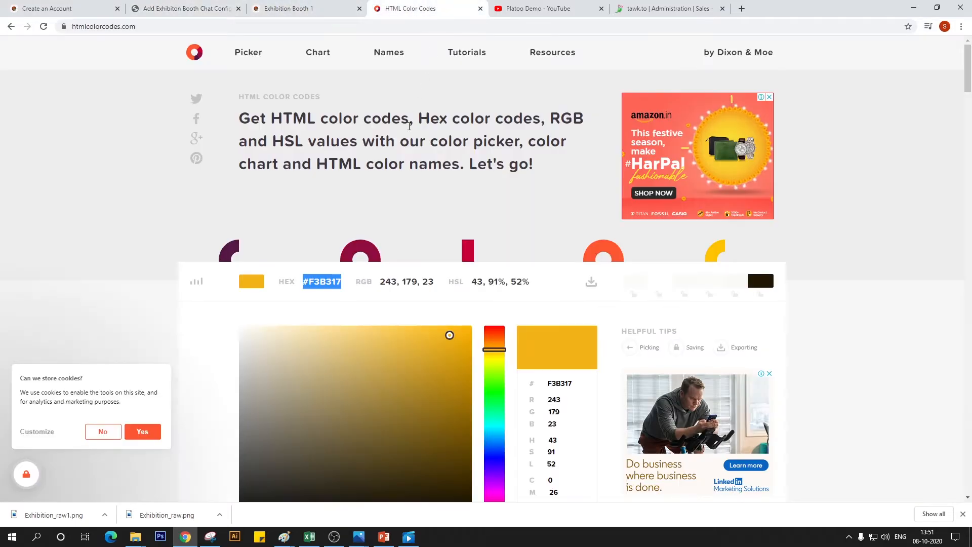
left_click_drag(260, 336, 239, 331)
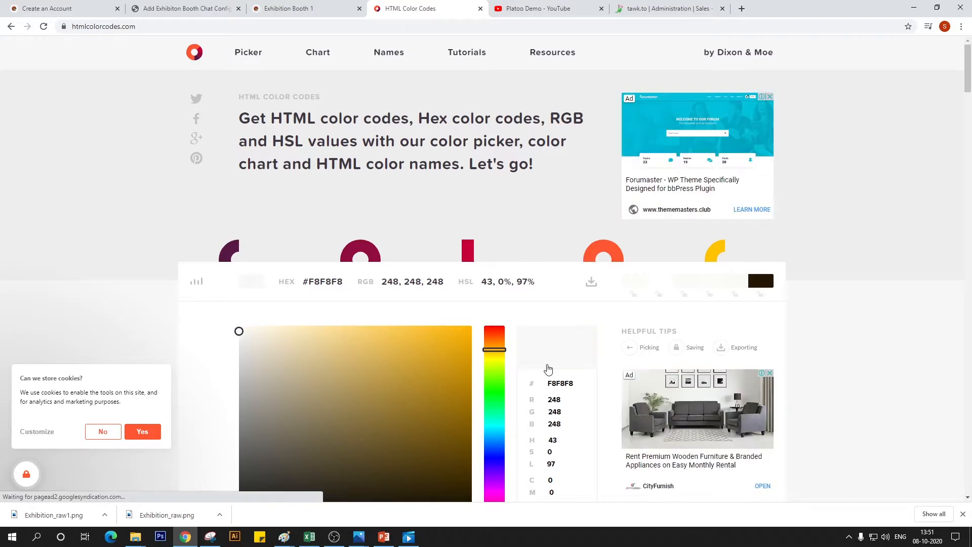
double_click(322, 282)
left_click(187, 9)
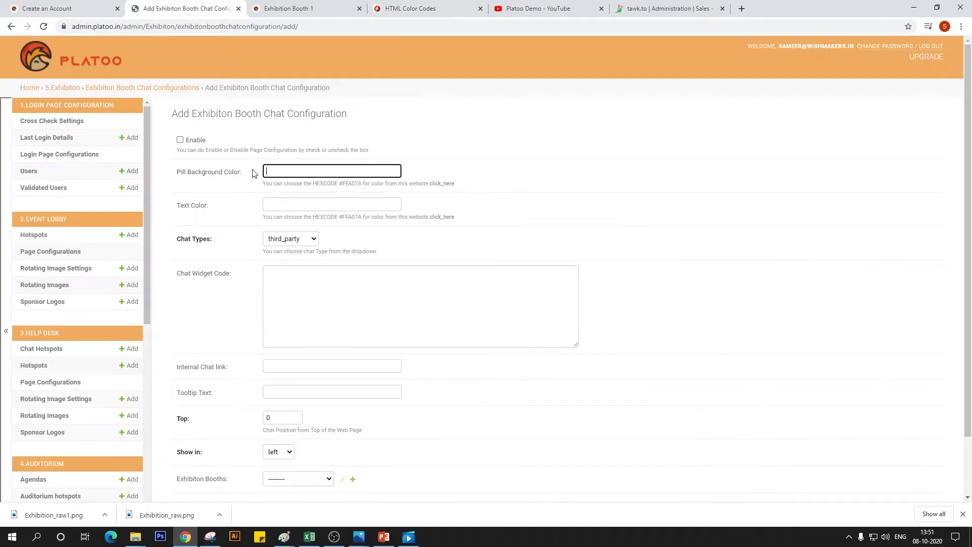
key("ctrl+v")
Enter Sales Support in the text color field and move it to the tooltip text field
left_click(311, 205)
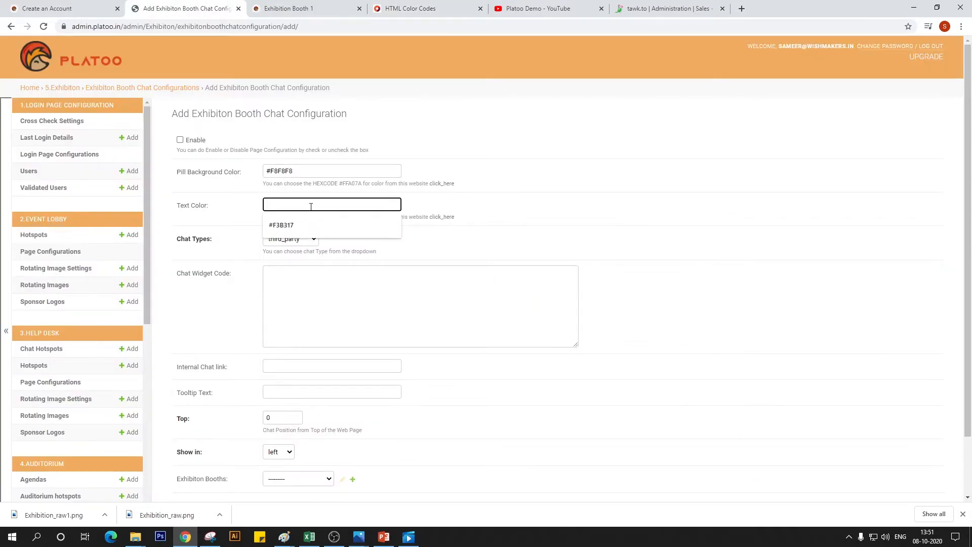
type("Sales Support")
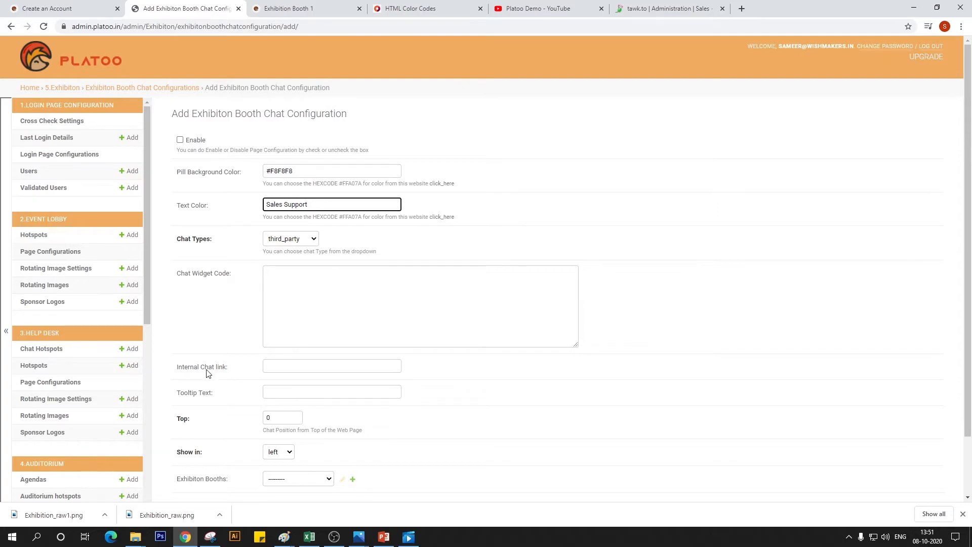
scroll(206, 374, "down", 1)
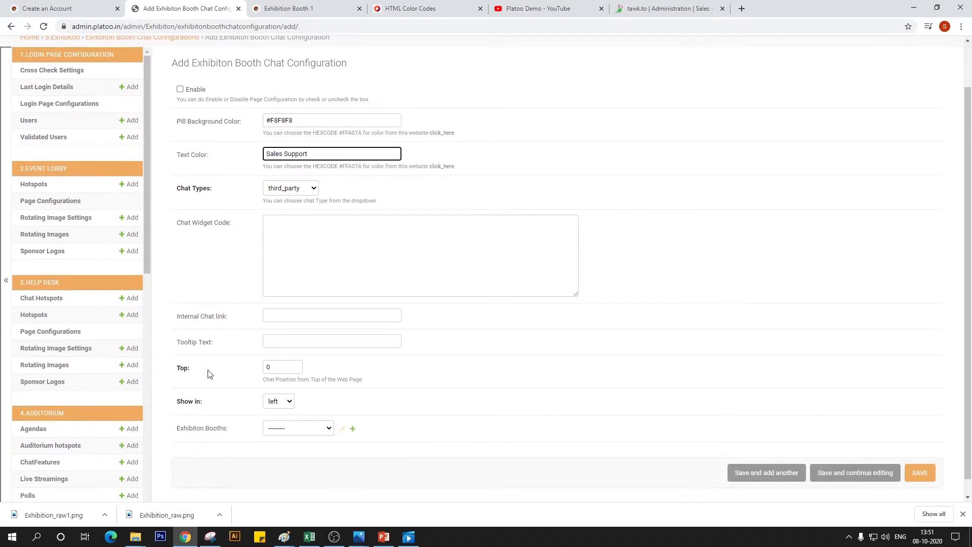
left_click(303, 343)
left_click_drag(327, 147, 257, 171)
key("BackSpace")
key("ctrl+z")
key("BackSpace")
left_click(307, 341)
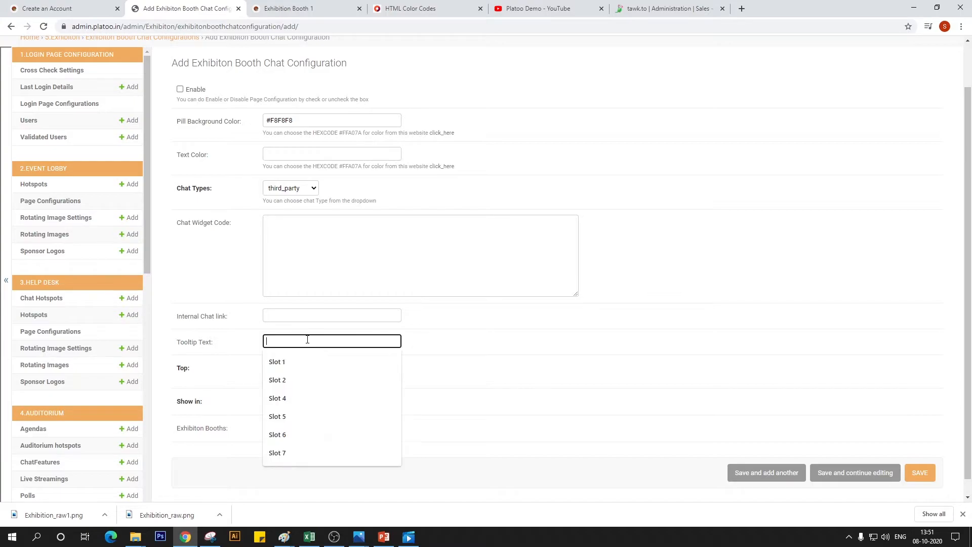
key("ctrl+v")
Pick amber #F0AE0D in the HTML color picker as the chat's text color and choose the third_party chat type
left_click(295, 151)
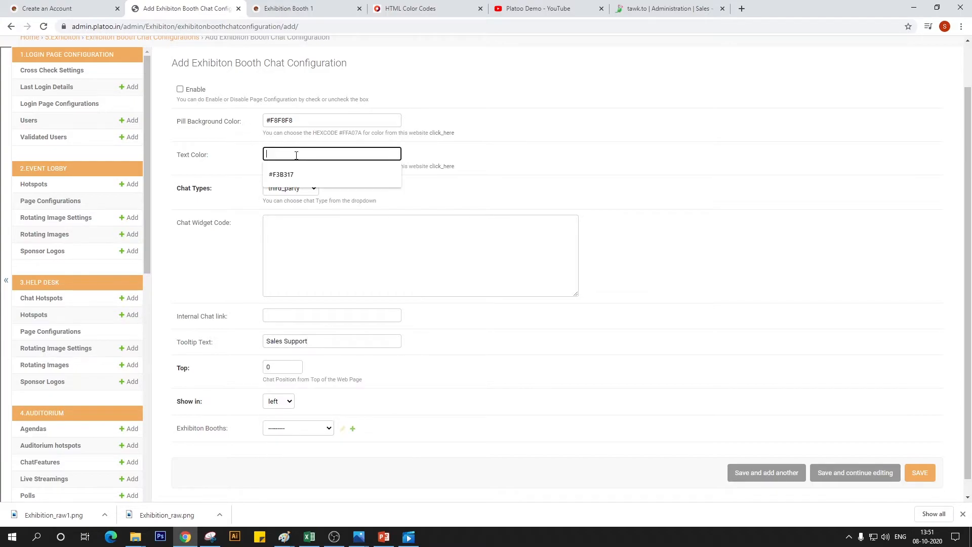
left_click(298, 5)
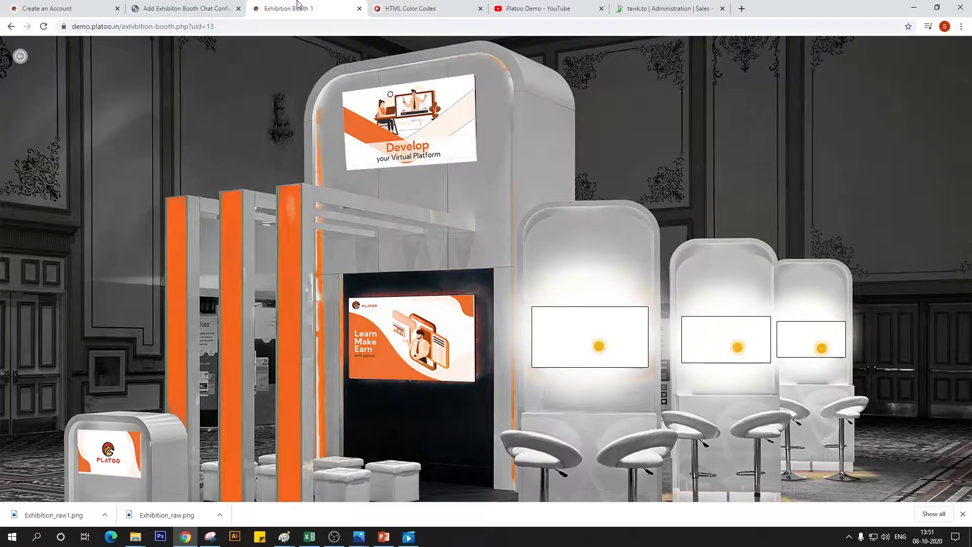
left_click(410, 8)
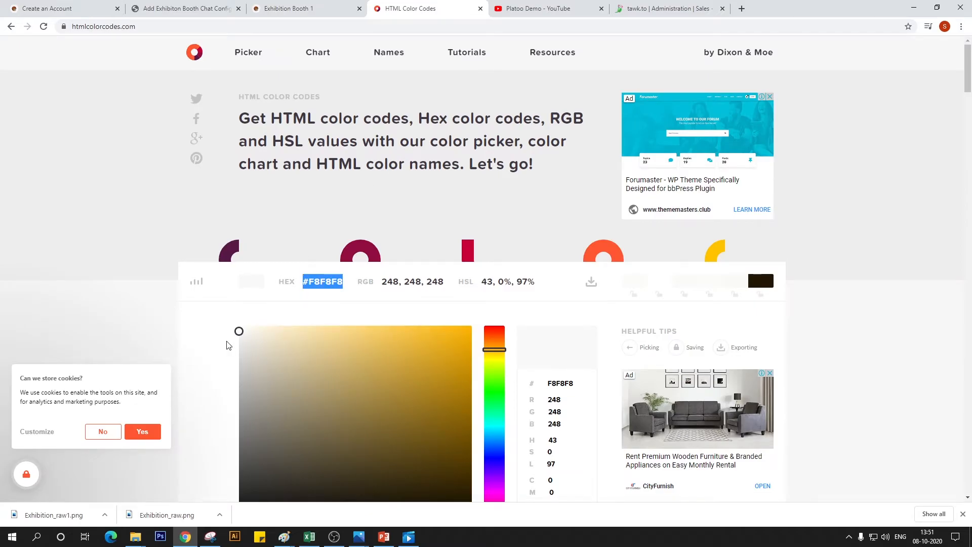
left_click_drag(242, 335, 459, 337)
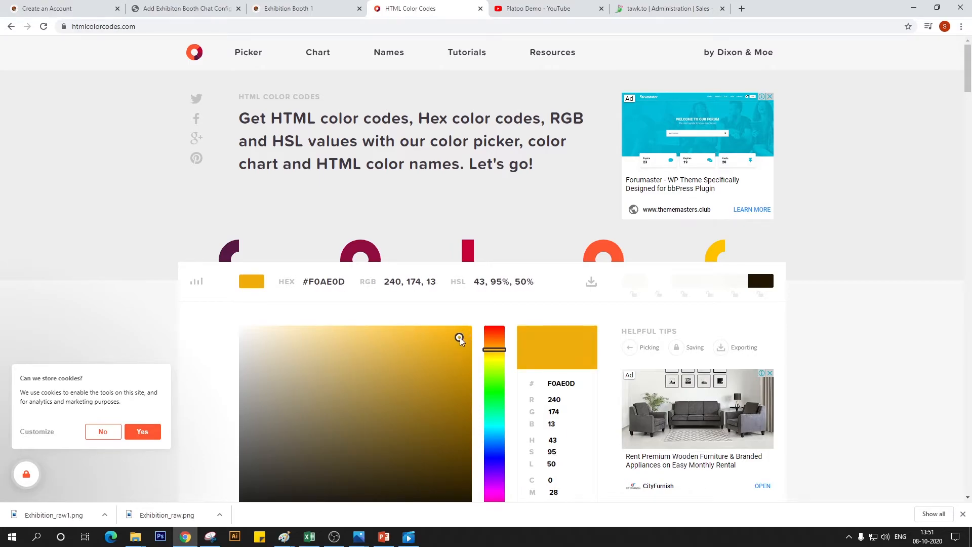
left_click(330, 277)
key("ctrl+c")
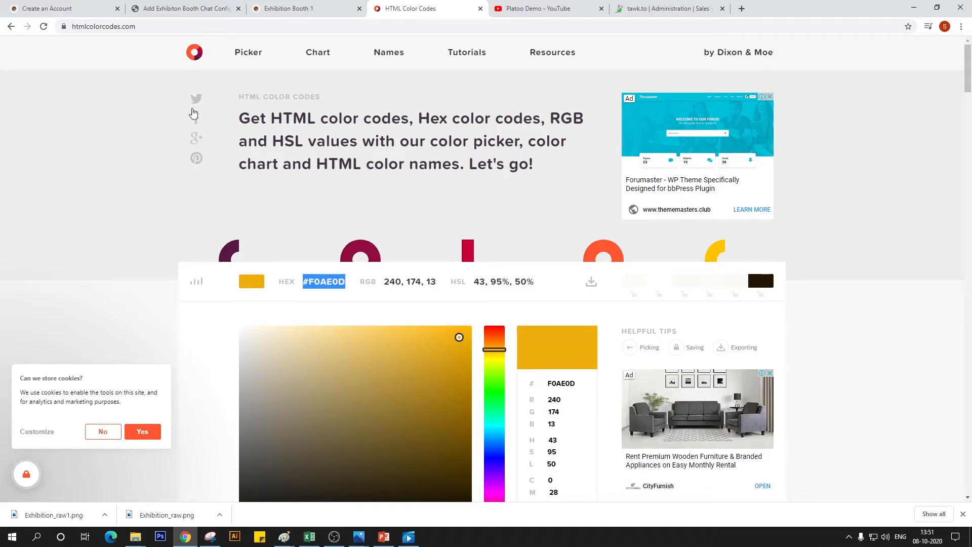
left_click(170, 8)
key("ctrl+v")
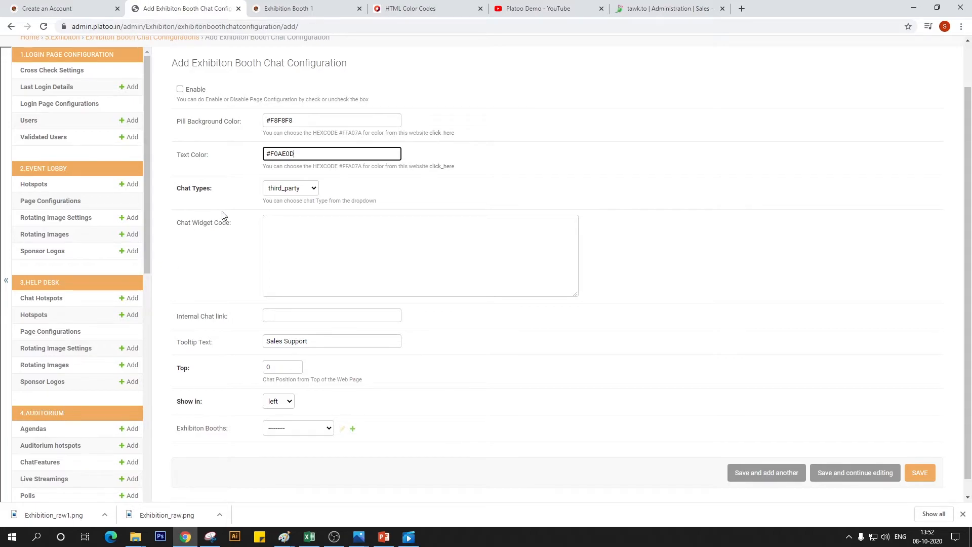
left_click(293, 191)
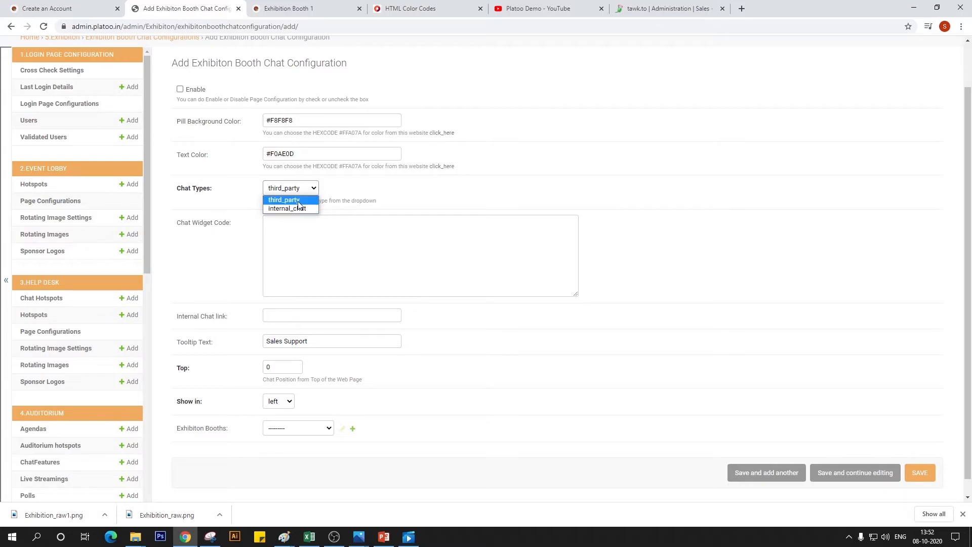
left_click(299, 201)
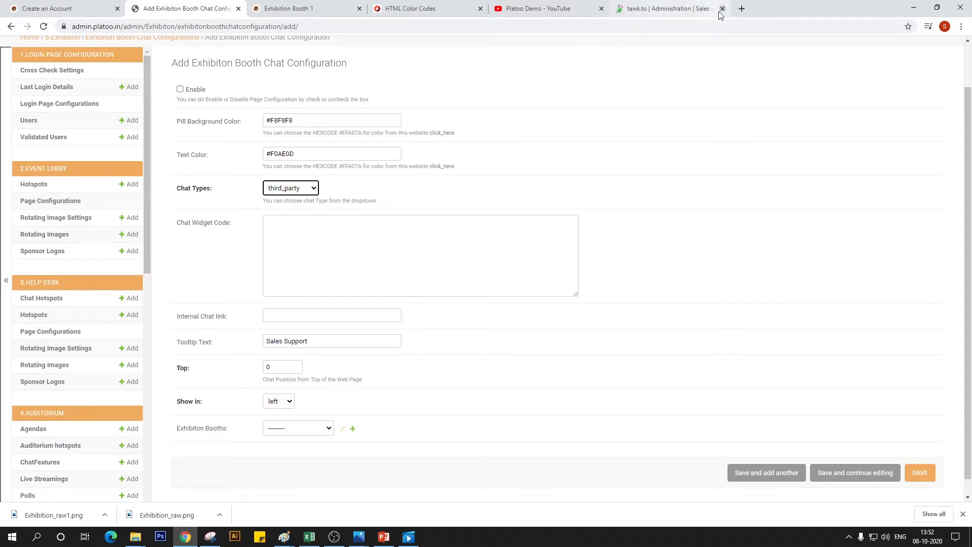
Copy the widget code from the tawk.to property's chat widget settings into the Chat Widget Code field of the Platoo booth chat configuration
left_click(304, 227)
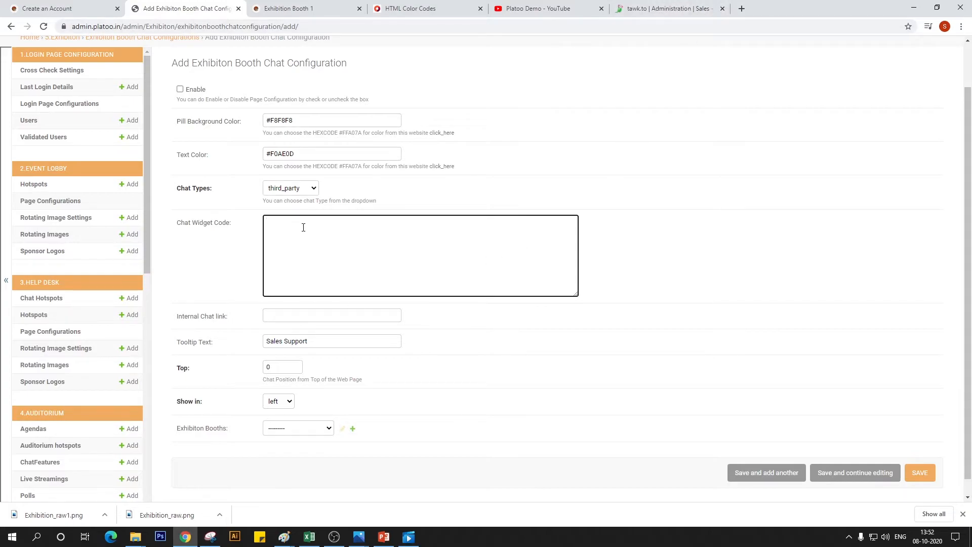
left_click(668, 8)
scroll(680, 269, "down", 3)
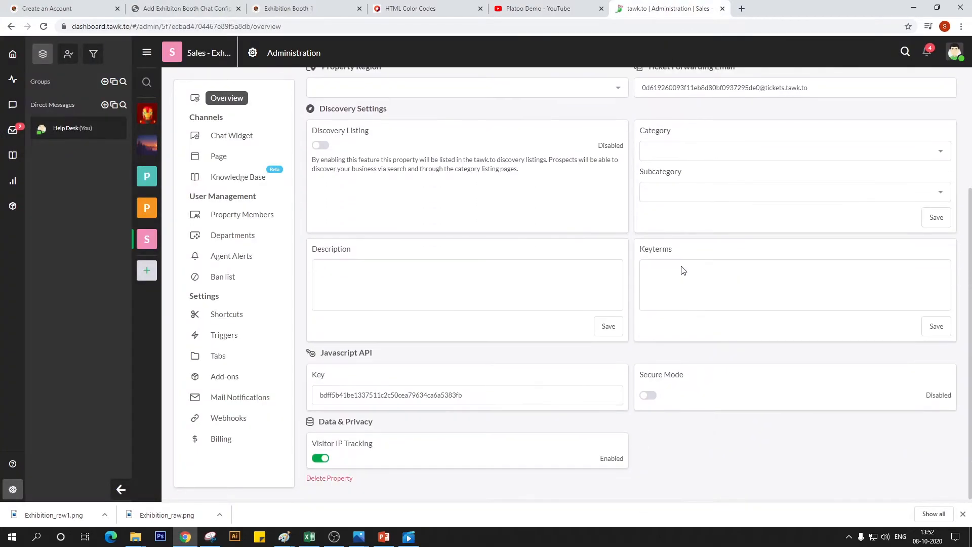
scroll(681, 269, "up", 3)
left_click(235, 135)
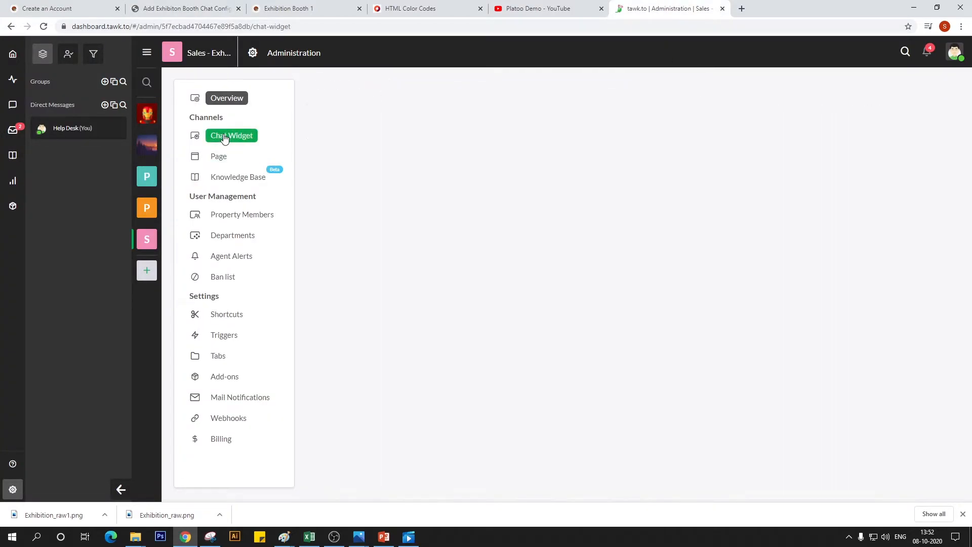
left_click(793, 188)
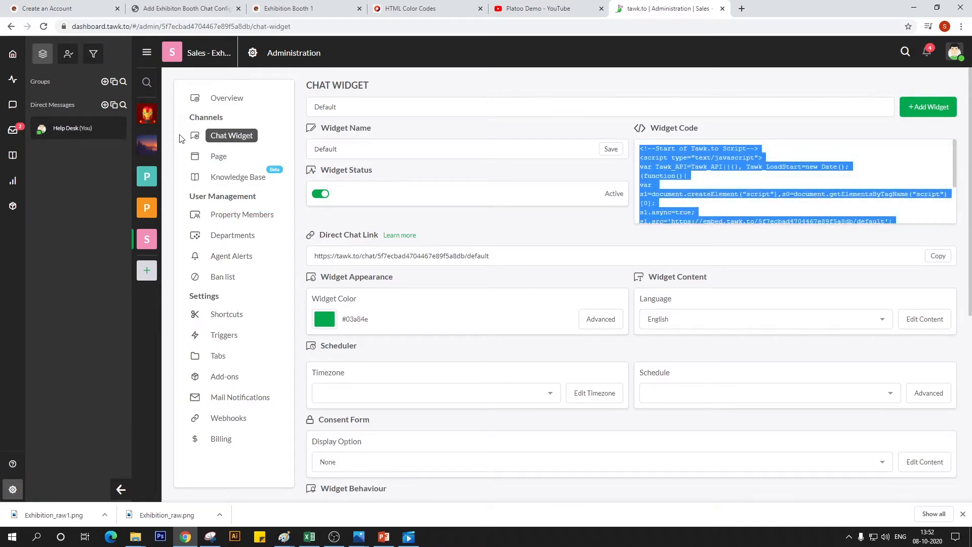
left_click(170, 5)
key("ctrl+v")
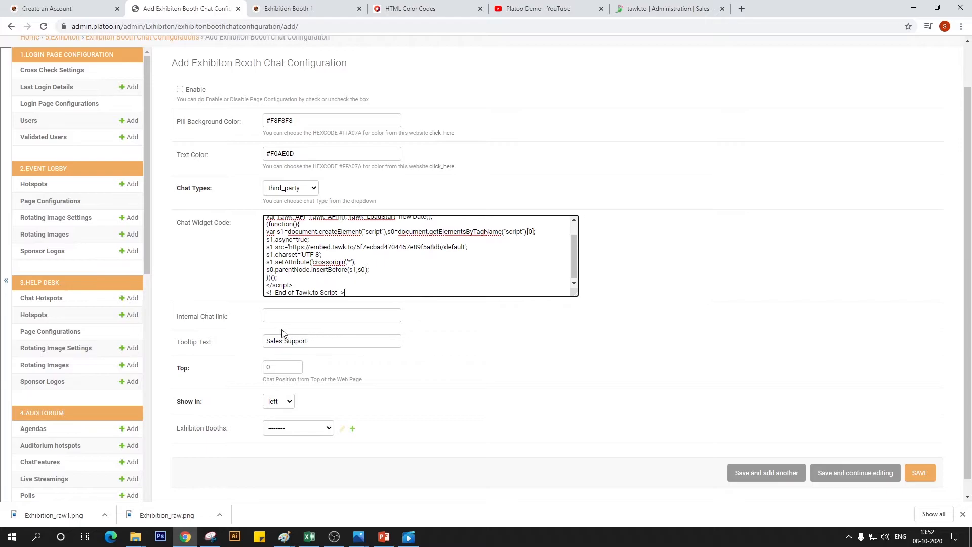
Check the live booth page, read the pill's vertical pixel position on the booth image in Paint, and set the chat's Top value to 403
scroll(281, 328, "down", 1)
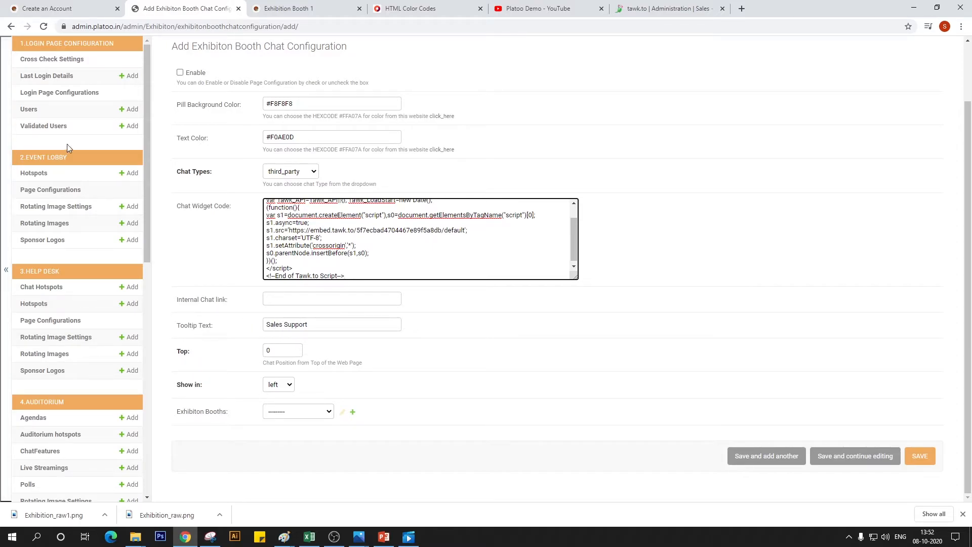
left_click(306, 8)
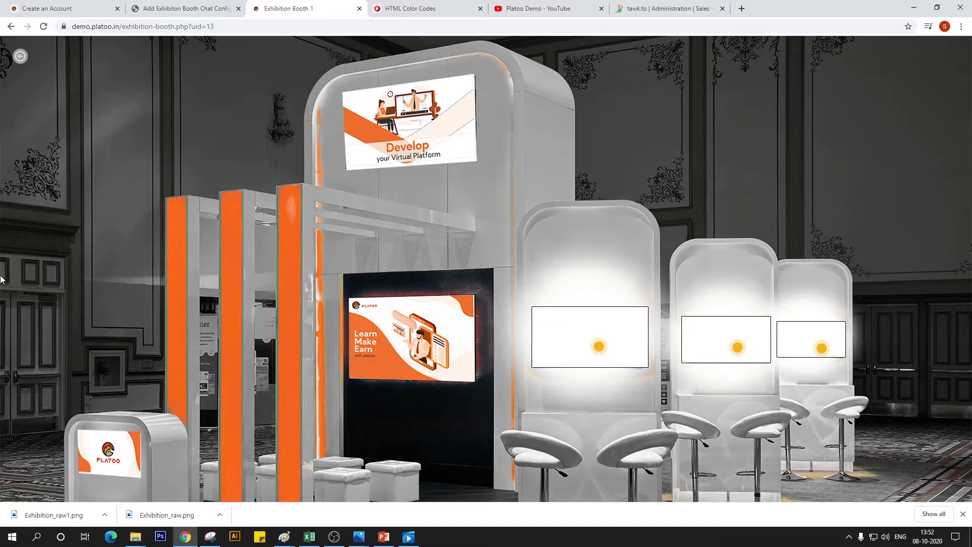
left_click(182, 9)
double_click(269, 350)
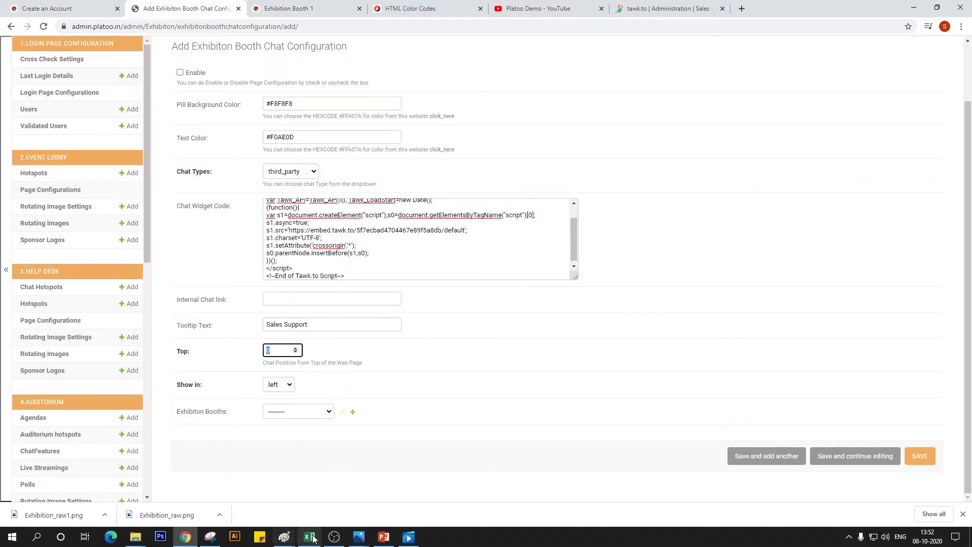
left_click(284, 536)
left_click(400, 514)
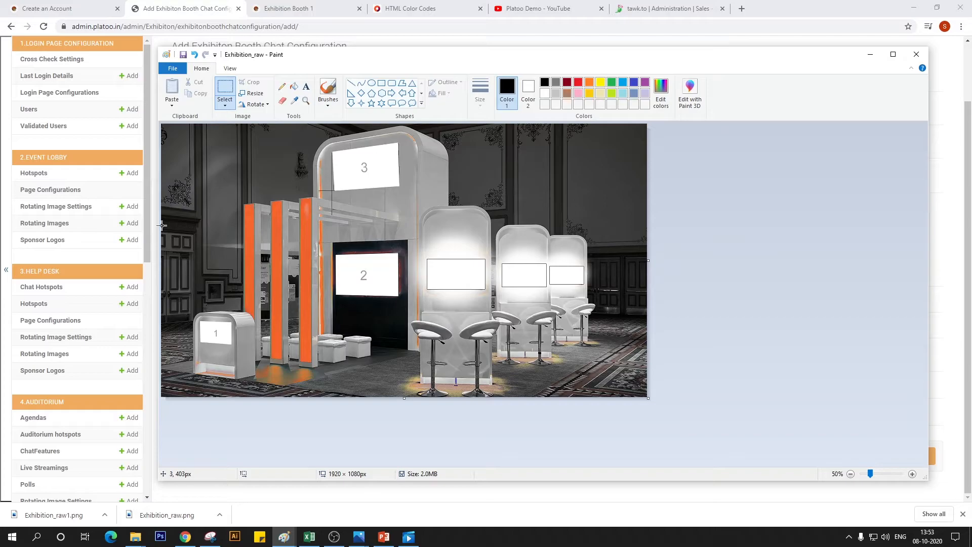
left_click(185, 537)
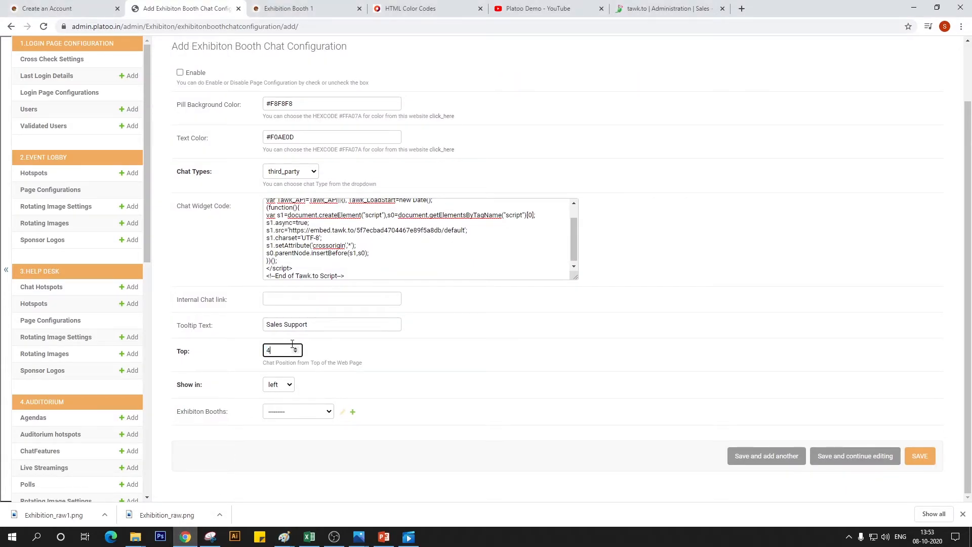
Show the chat on the left in Exhibition Booth 1, enable it, and save the chat configuration
left_click(285, 383)
left_click(284, 396)
left_click(306, 411)
left_click(306, 432)
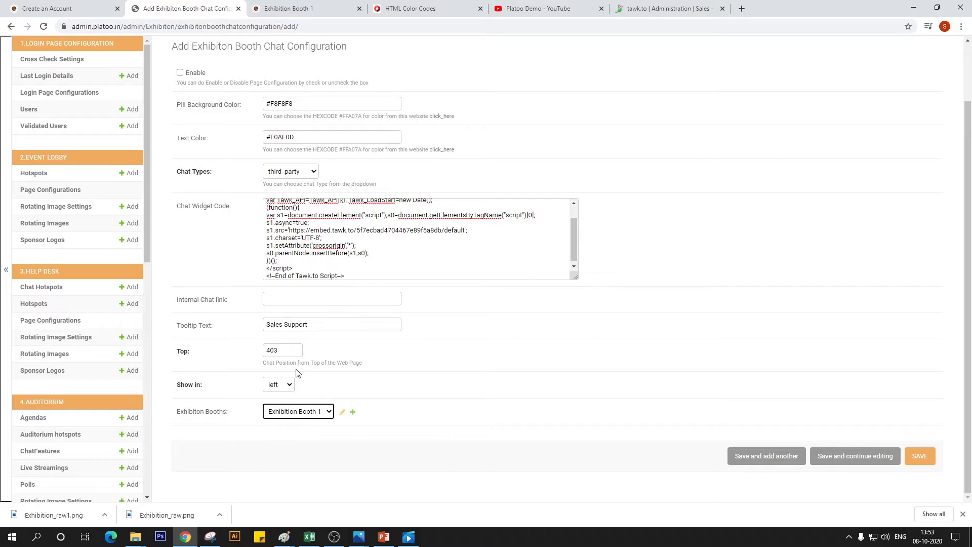
left_click(181, 74)
left_click(920, 456)
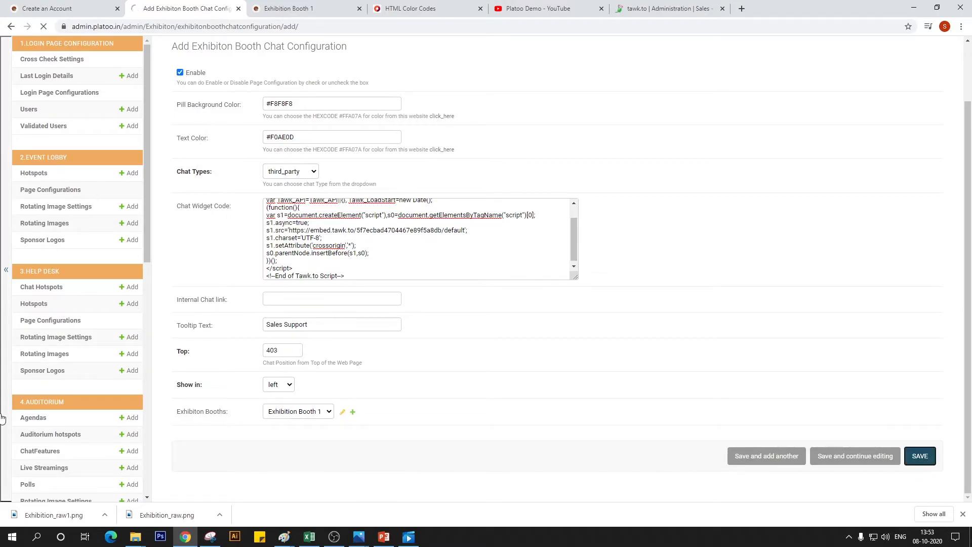
Reload the live Exhibition Booth 1 page and open the Sales Support chat to test it
left_click(306, 8)
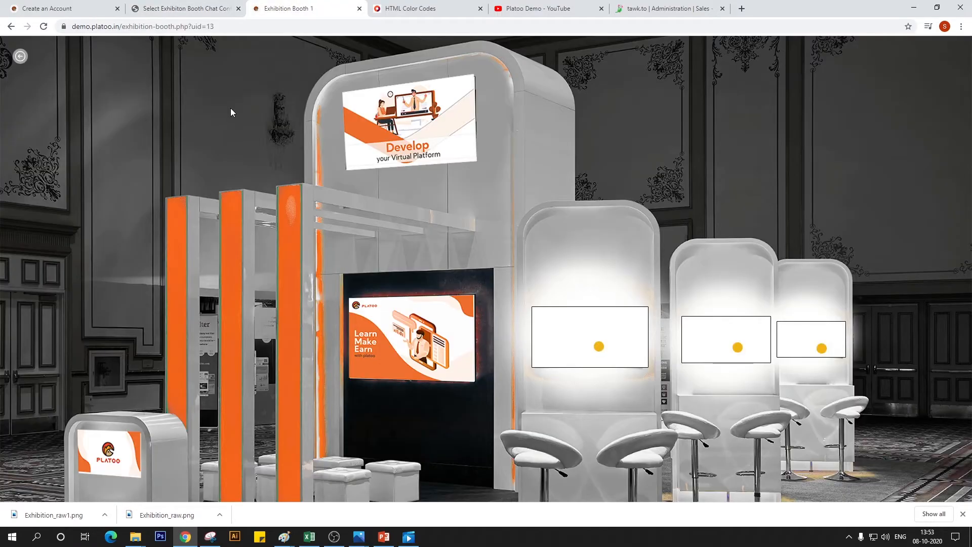
key("F5")
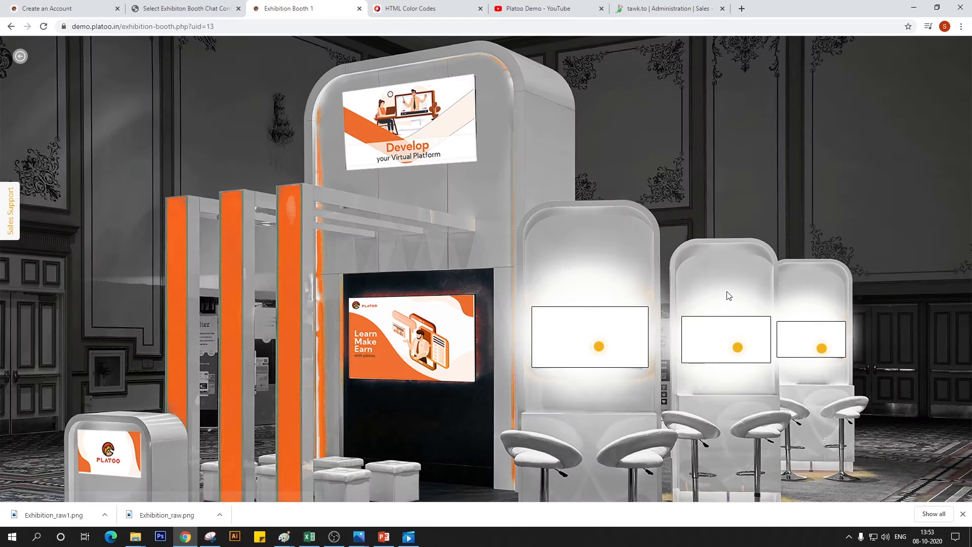
left_click(10, 217)
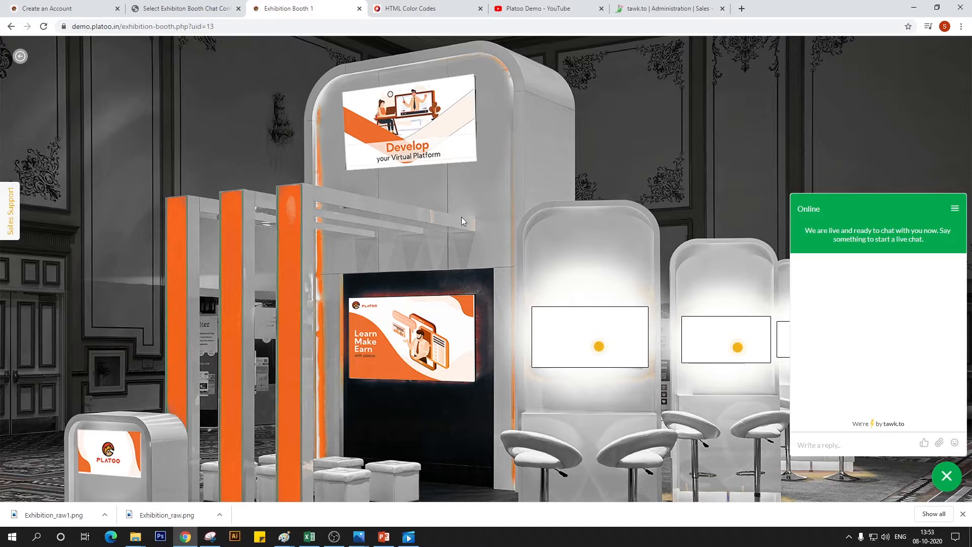
Change the tawk.to chat widget color to amber #f6bd13
left_click(652, 9)
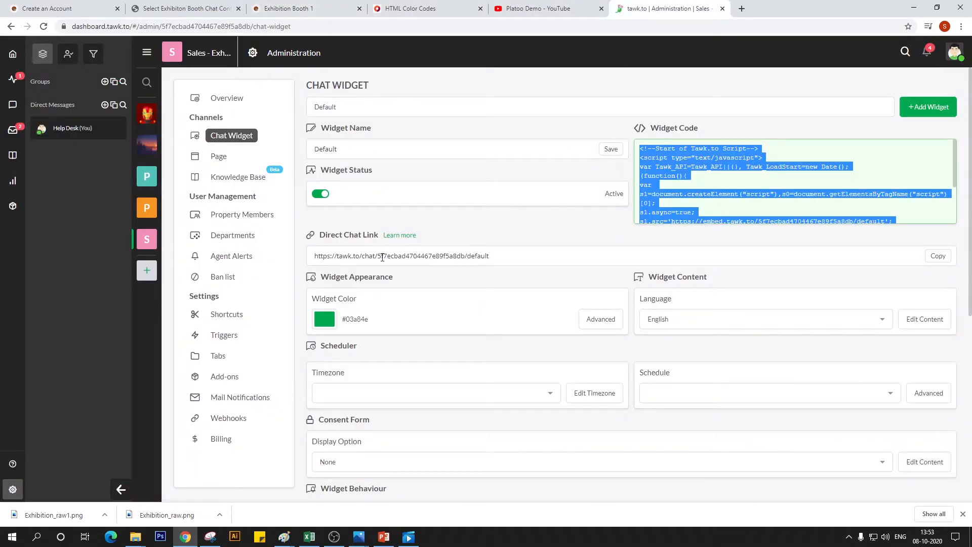
scroll(375, 264, "down", 5)
scroll(375, 263, "up", 4)
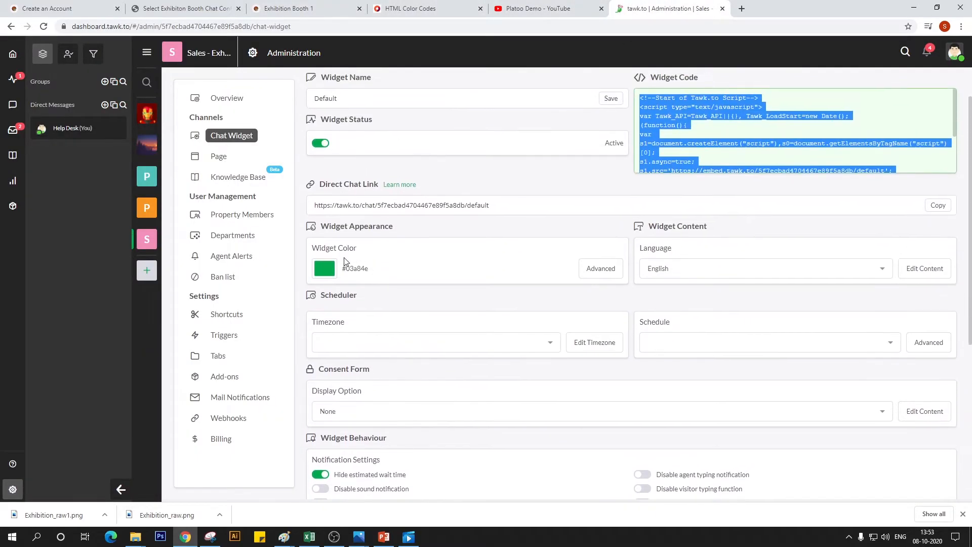
left_click(329, 271)
mouse_move(384, 309)
left_mouse_down()
mouse_move(336, 315)
mouse_move(342, 298)
mouse_move(369, 290)
mouse_move(354, 324)
mouse_move(398, 309)
mouse_move(397, 291)
mouse_move(398, 327)
mouse_move(400, 290)
mouse_move(377, 308)
mouse_move(378, 298)
mouse_move(352, 296)
mouse_move(357, 289)
mouse_move(398, 293)
mouse_move(361, 293)
mouse_move(384, 296)
mouse_move(358, 302)
mouse_move(355, 294)
mouse_move(403, 295)
mouse_move(340, 308)
mouse_move(381, 290)
left_mouse_up()
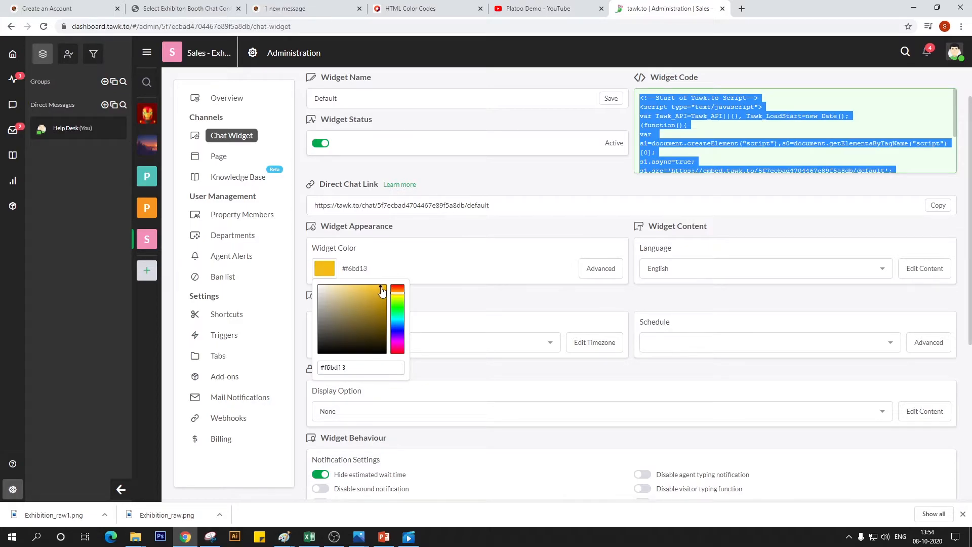
left_click(511, 259)
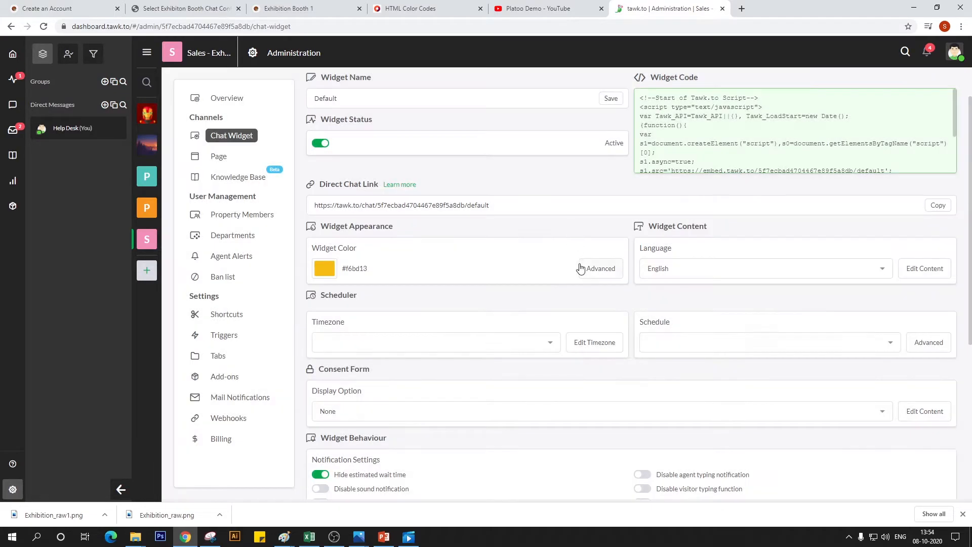
Try agent message color #ffcc00 and the top-right widget position in the advanced widget appearance settings, closing them without saving
left_click(582, 269)
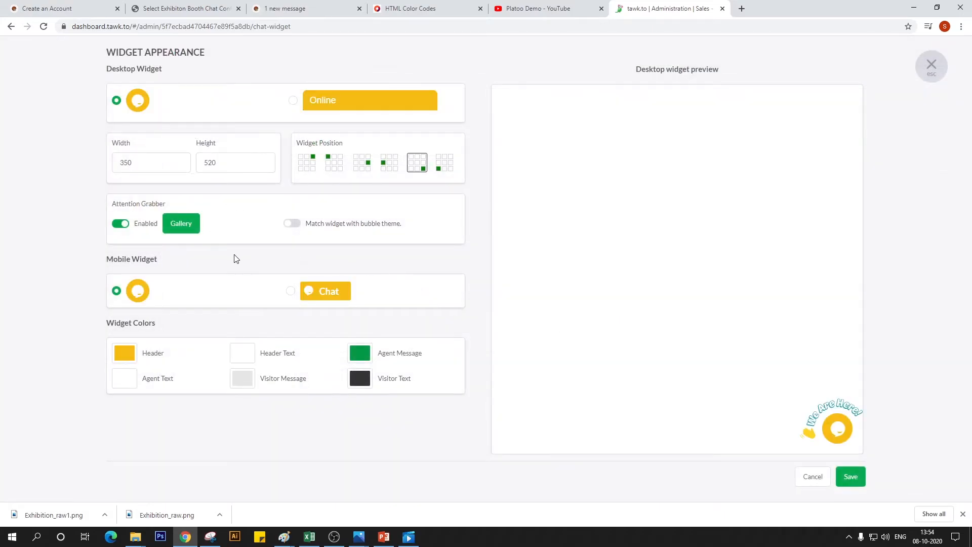
left_click(357, 354)
left_click(422, 377)
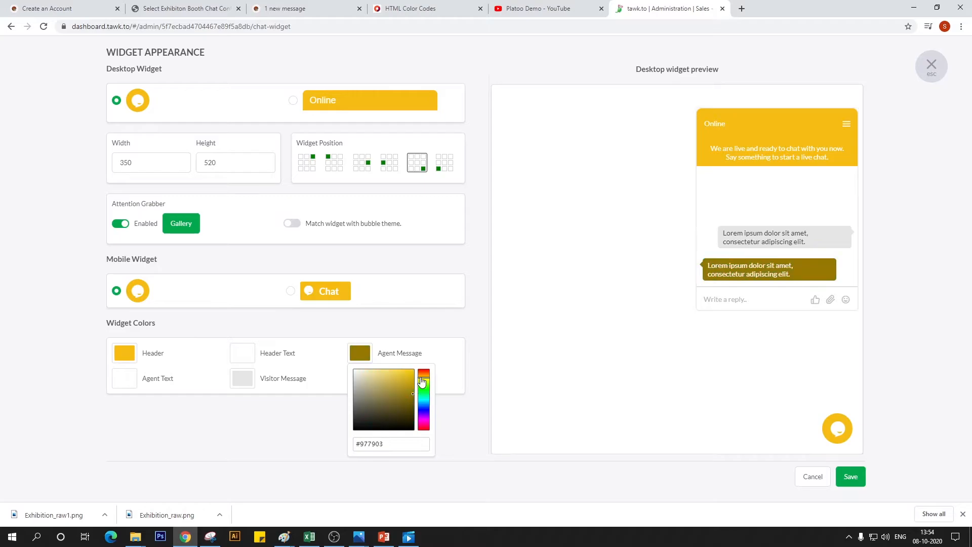
mouse_move(414, 376)
left_mouse_down()
mouse_move(398, 377)
mouse_move(408, 368)
left_mouse_up()
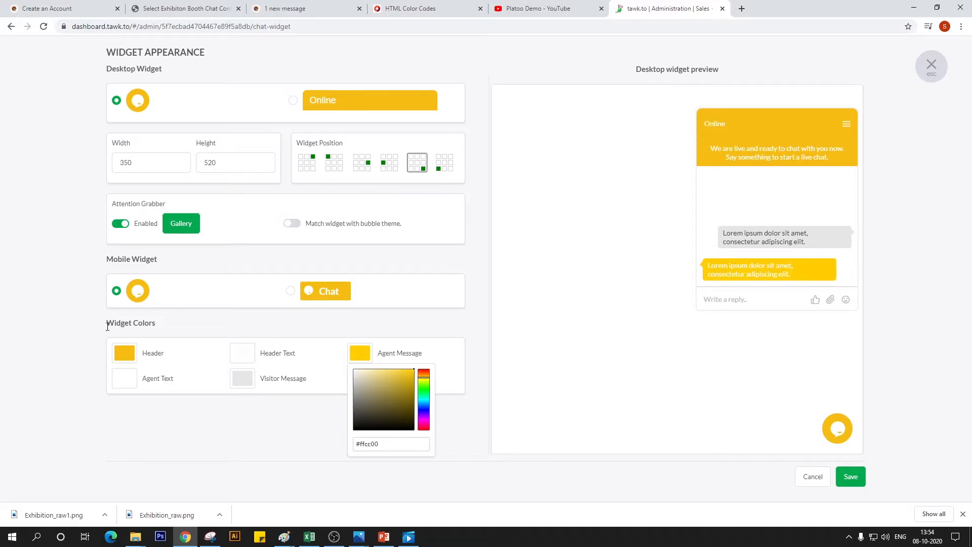
left_click(121, 425)
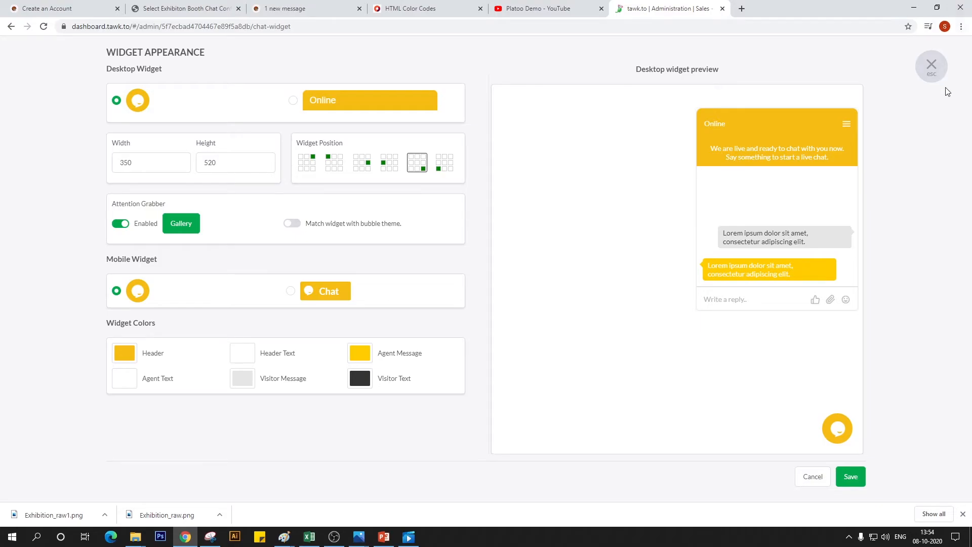
left_click(311, 167)
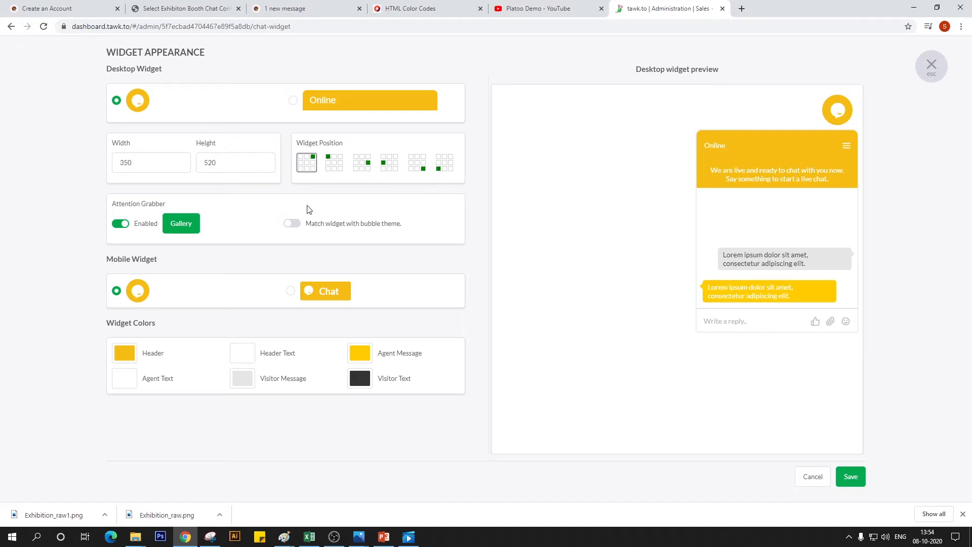
left_click(931, 65)
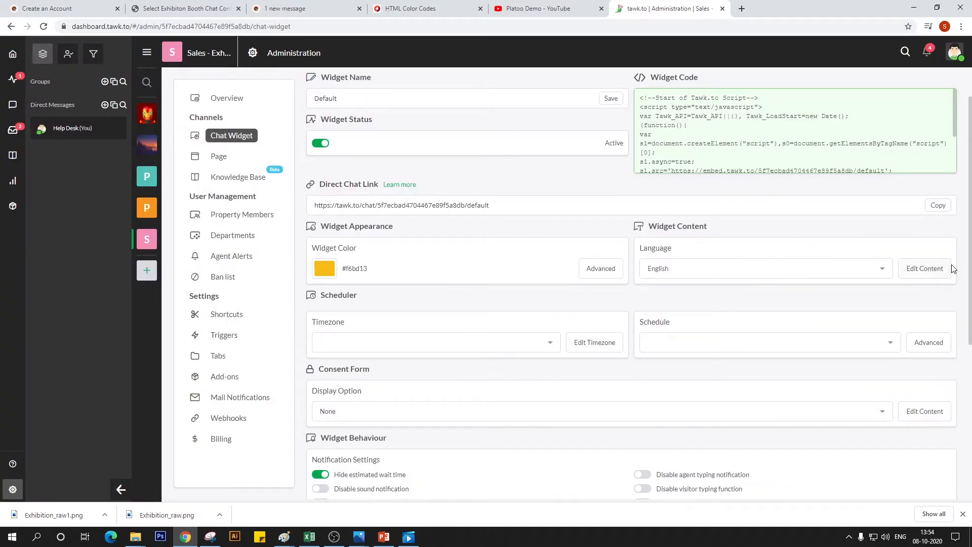
Edit the English widget content so the online greeting reads "How may I help?"
left_click(924, 269)
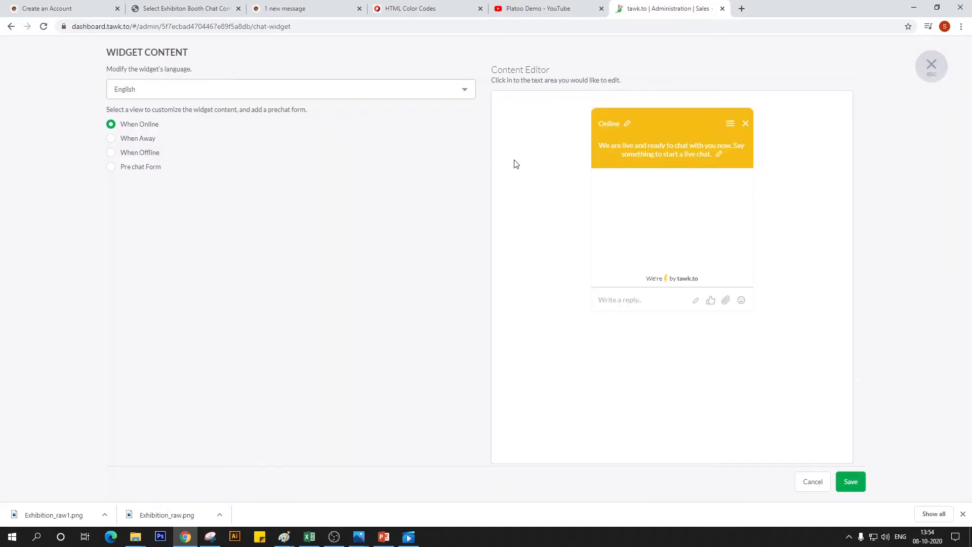
left_click(640, 156)
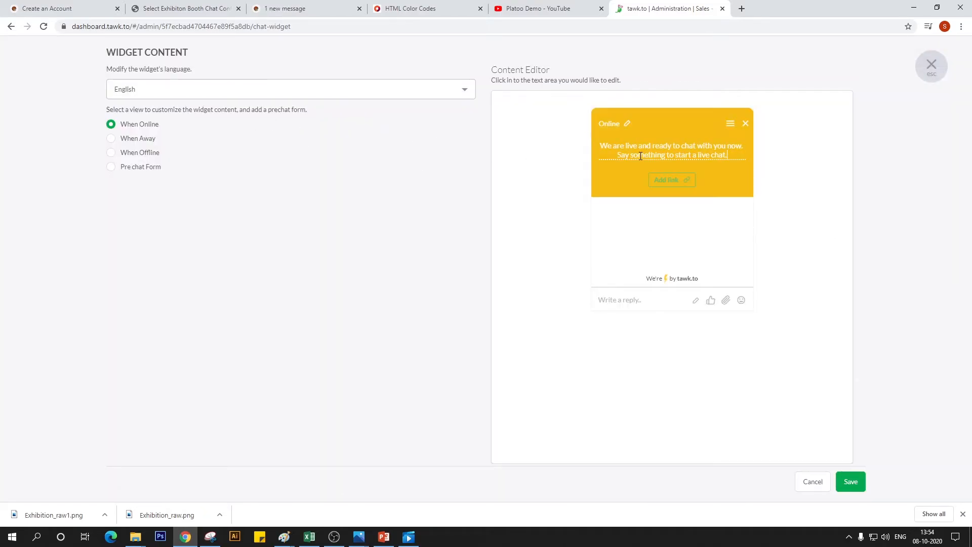
triple_click(670, 152)
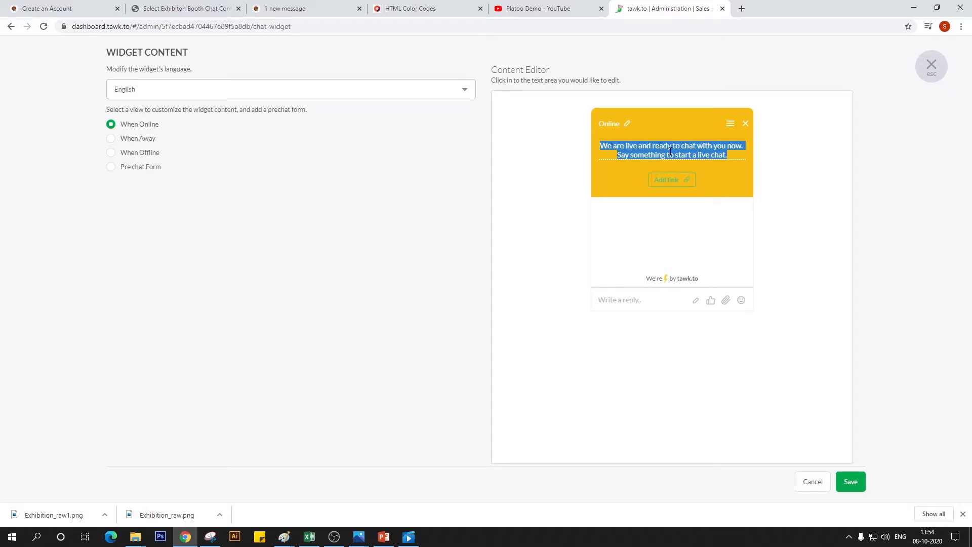
type("How ma")
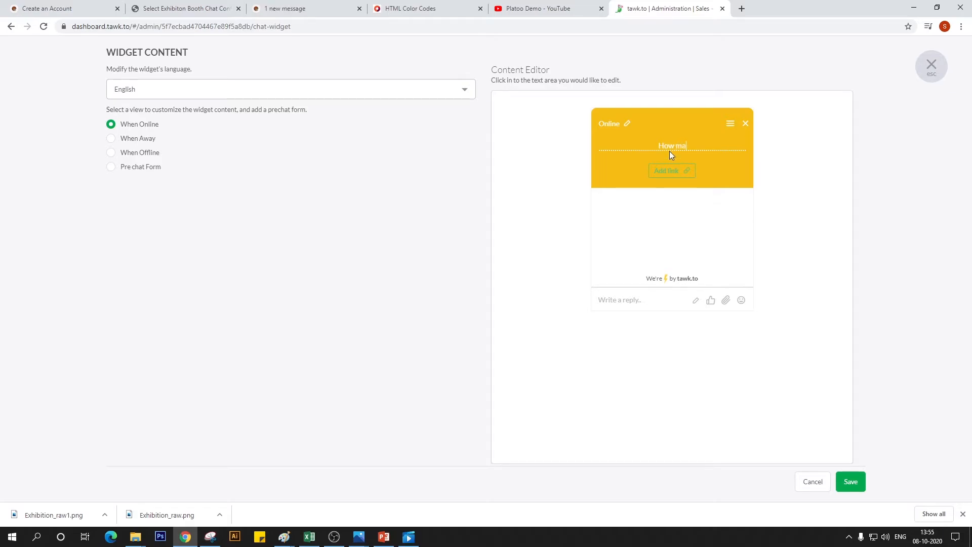
type("y i help?")
key("BackSpace")
type("I")
Set the widget's away message to "Will be back shortly" and save the widget content
left_click(110, 139)
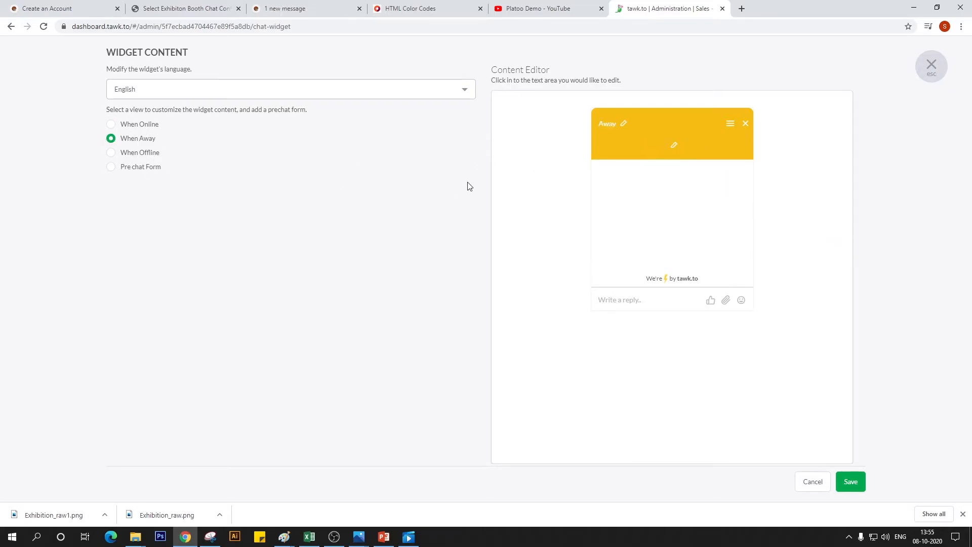
left_click(673, 144)
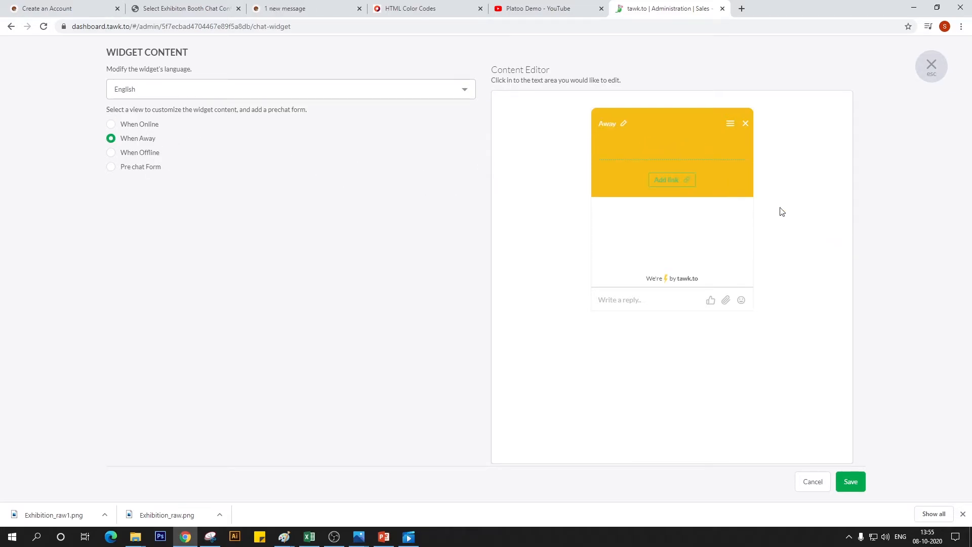
type("Will be bac")
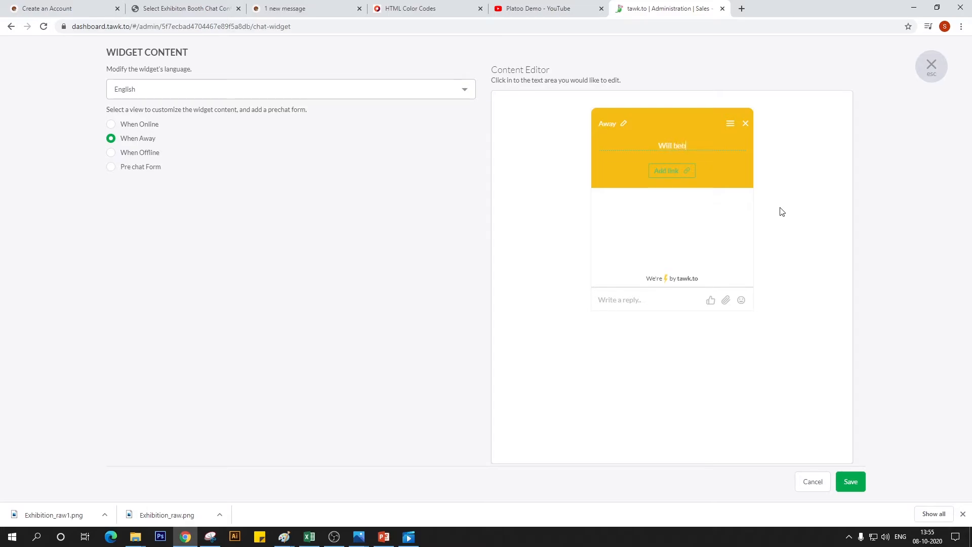
type("k shortly")
left_click(850, 481)
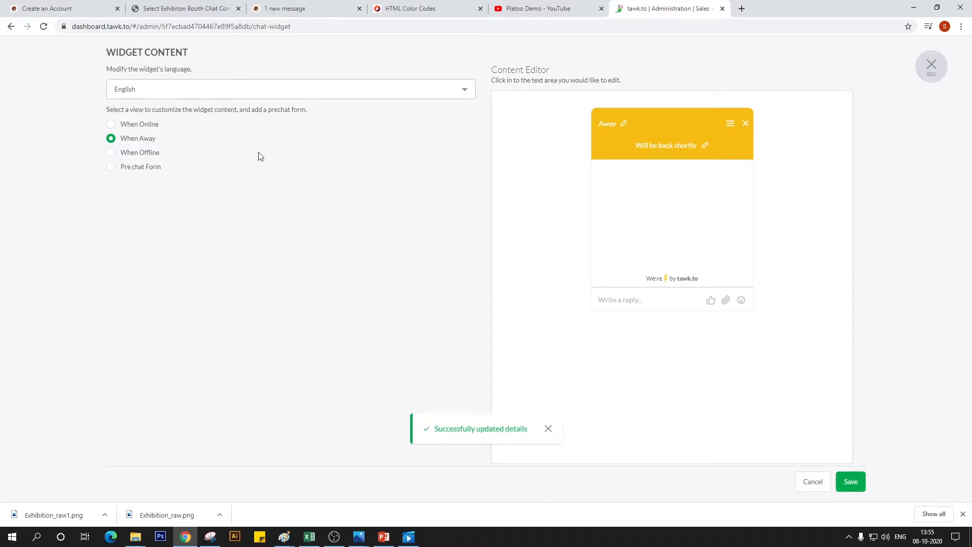
Return to the live Exhibition Booth 1 page and reload it to check the restyled chat widget
left_click(48, 7)
left_click(286, 8)
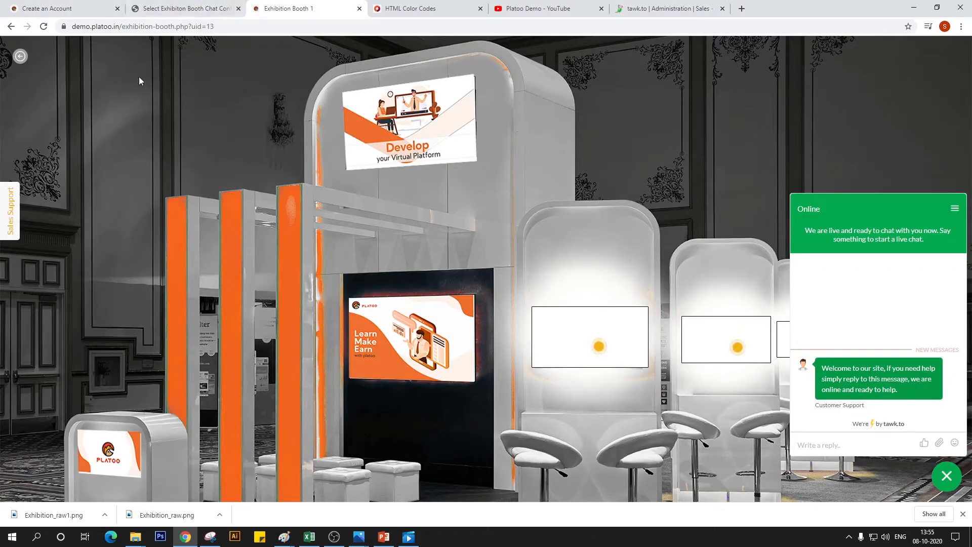
left_click(44, 28)
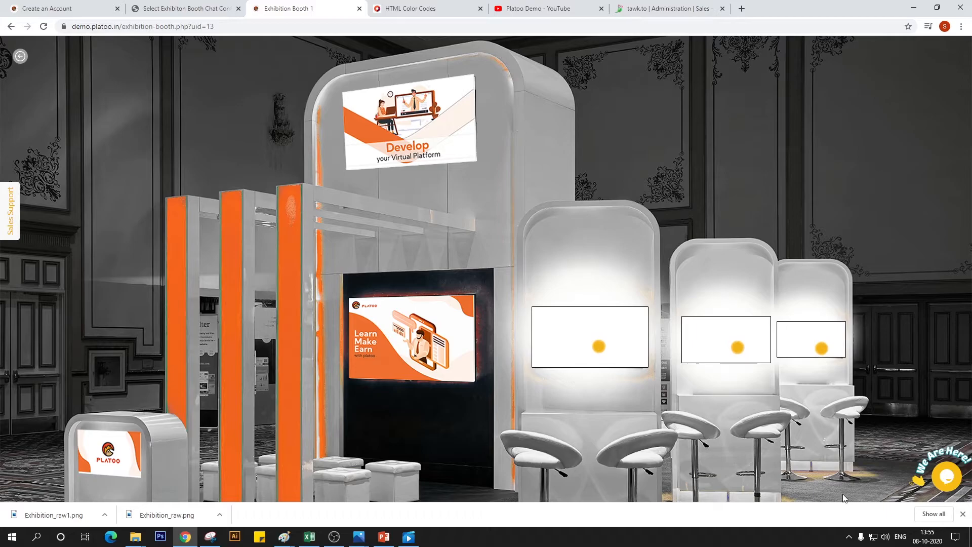
Open the chat widget on the live Exhibition Booth 1 page and view its reply field and options menu
left_click(946, 477)
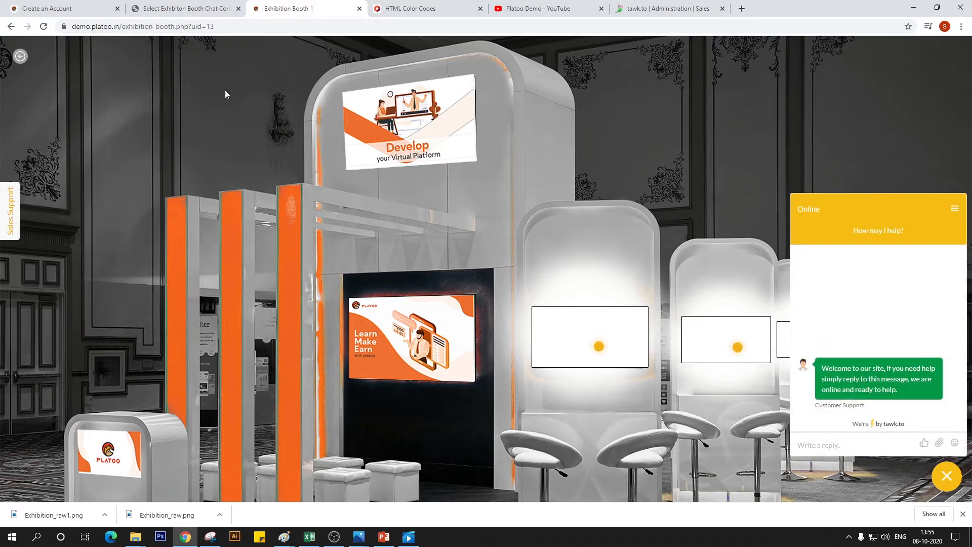
left_click(886, 447)
left_click(945, 209)
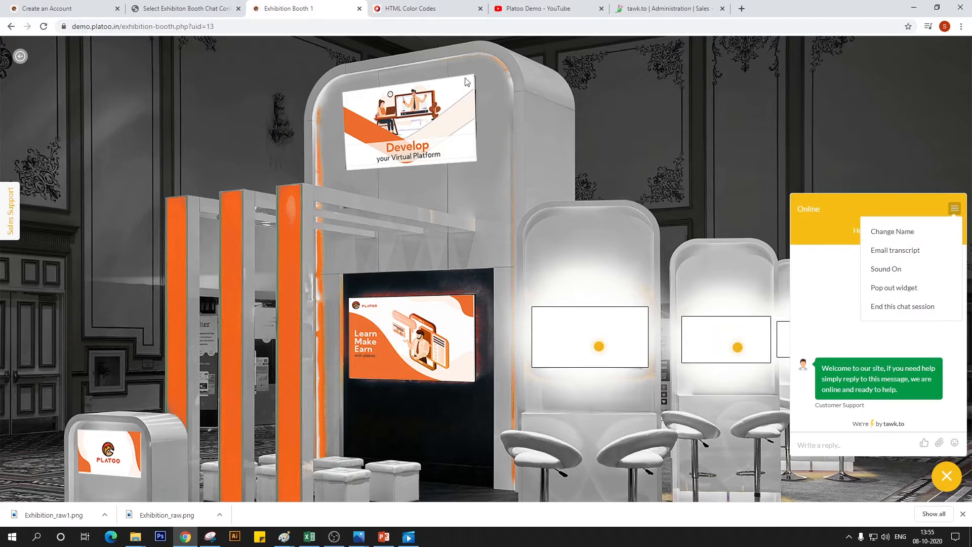
Return to the tawk.to widget content editor and save the English content again
left_click(400, 7)
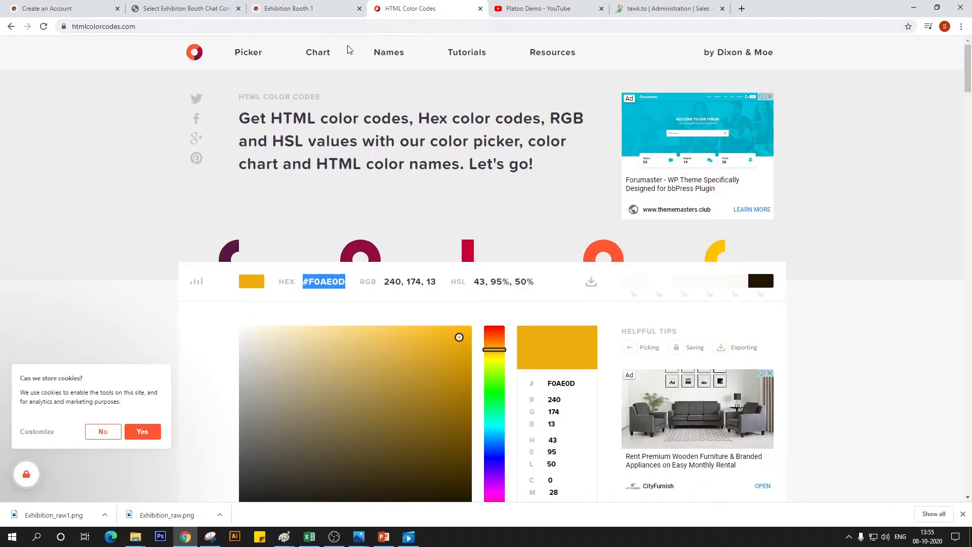
left_click(630, 7)
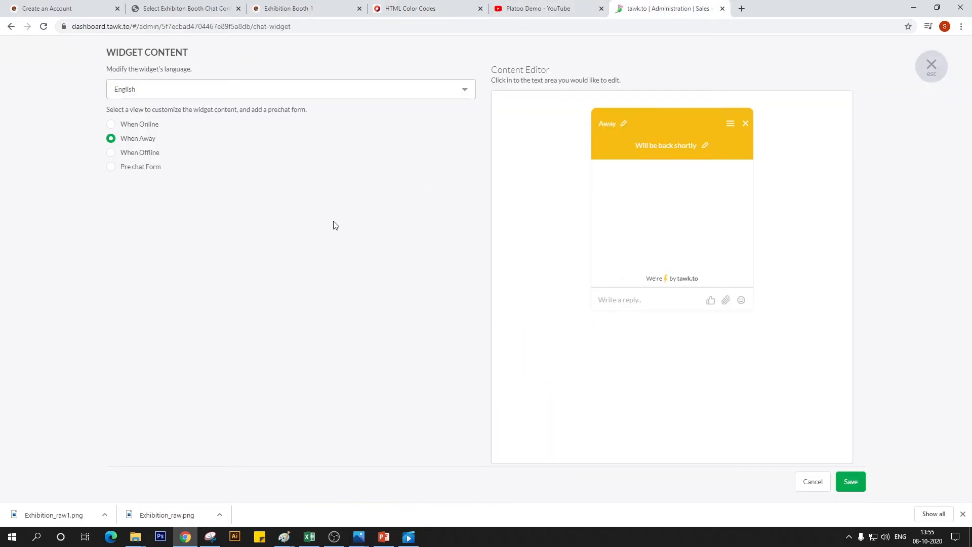
left_click(851, 482)
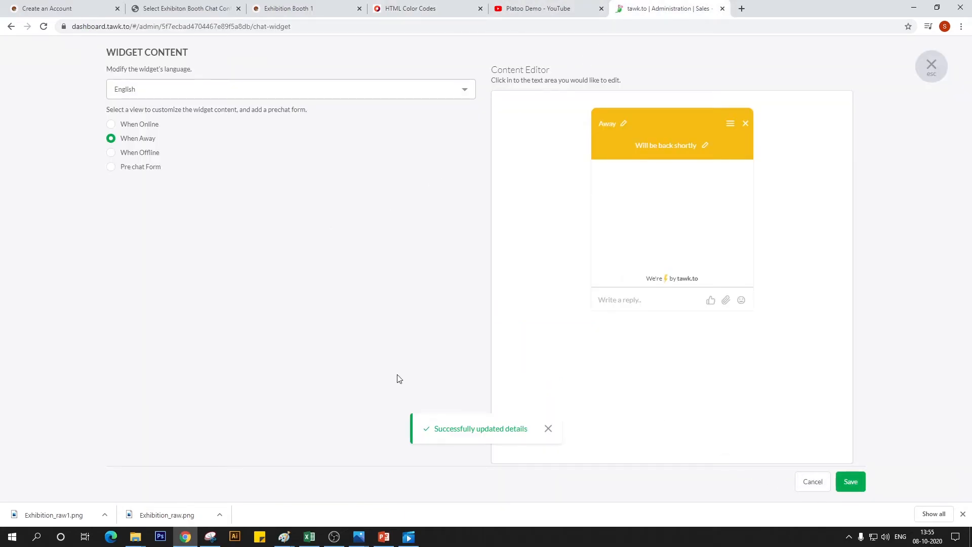
Reload the booth chat configuration list in the Platoo admin and the live Exhibition Booth 1 page to check the widget
left_click(131, 7)
left_click(44, 26)
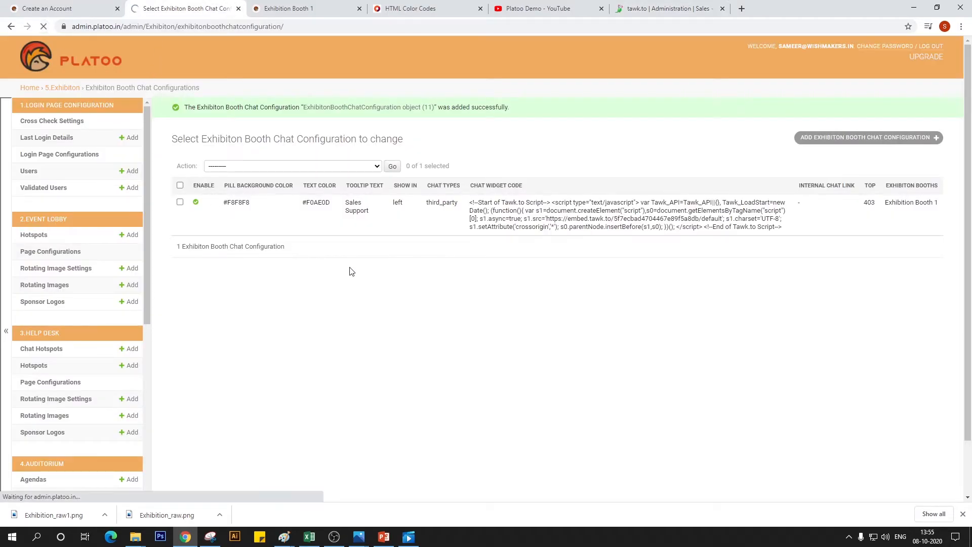
left_click(286, 8)
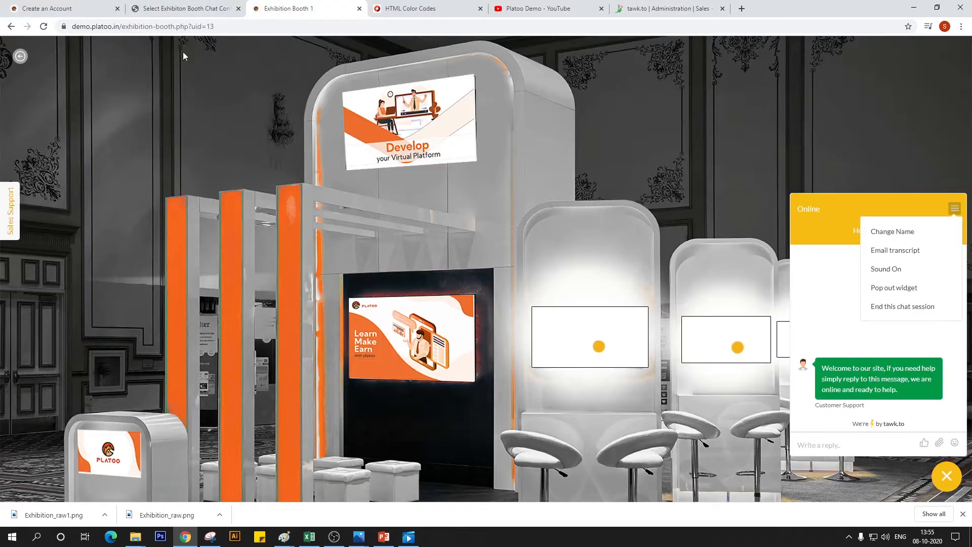
left_click(44, 26)
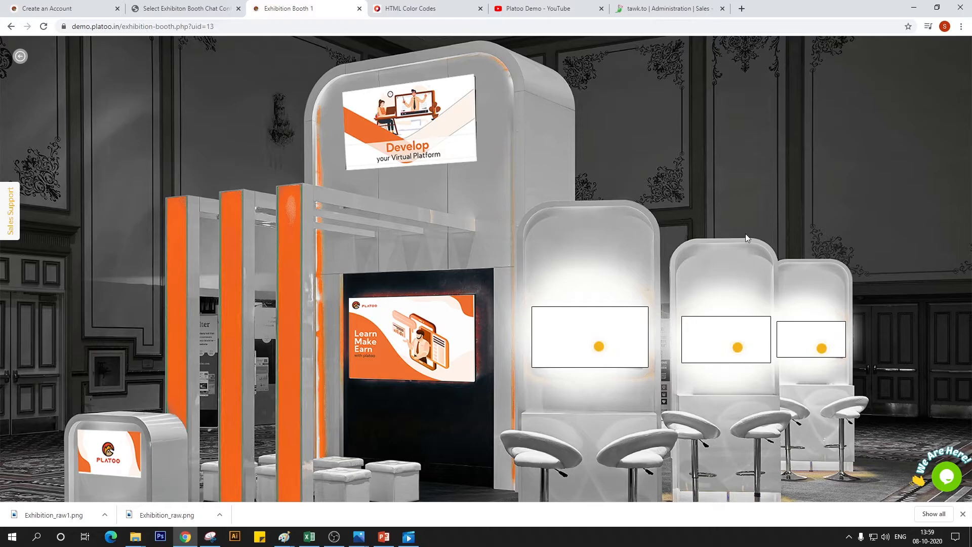
Go back to the tawk.to chat widget settings and set the widget color to amber #f4b00e
left_click(668, 9)
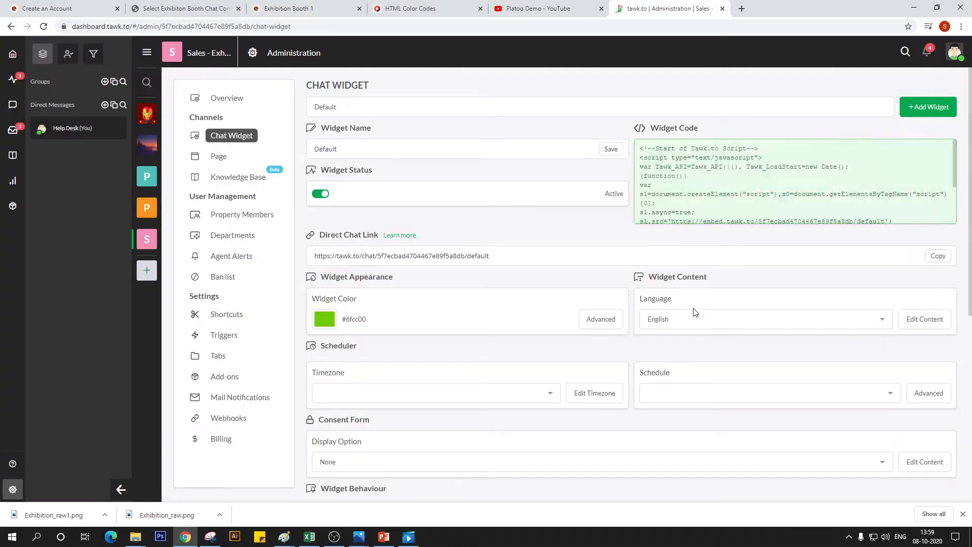
left_click(324, 320)
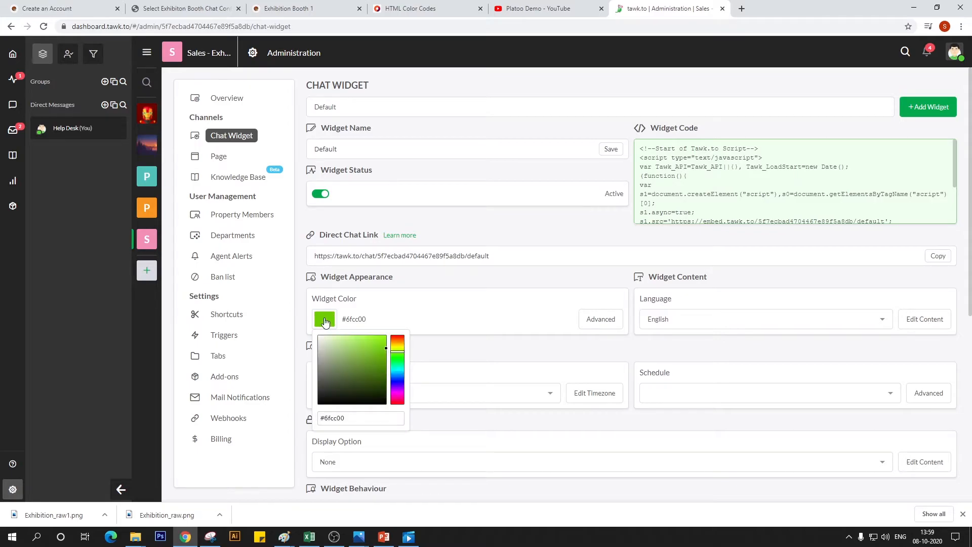
left_click(403, 351)
left_click_drag(405, 354, 383, 342)
left_click(423, 311)
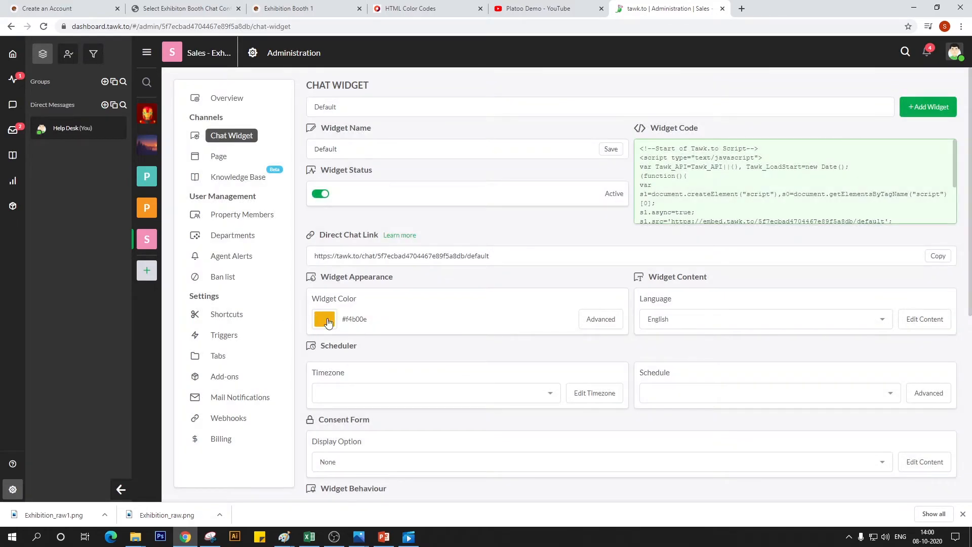
Set the agent message color to #ffbf00 in the advanced widget appearance settings, then save and close them
left_click(595, 322)
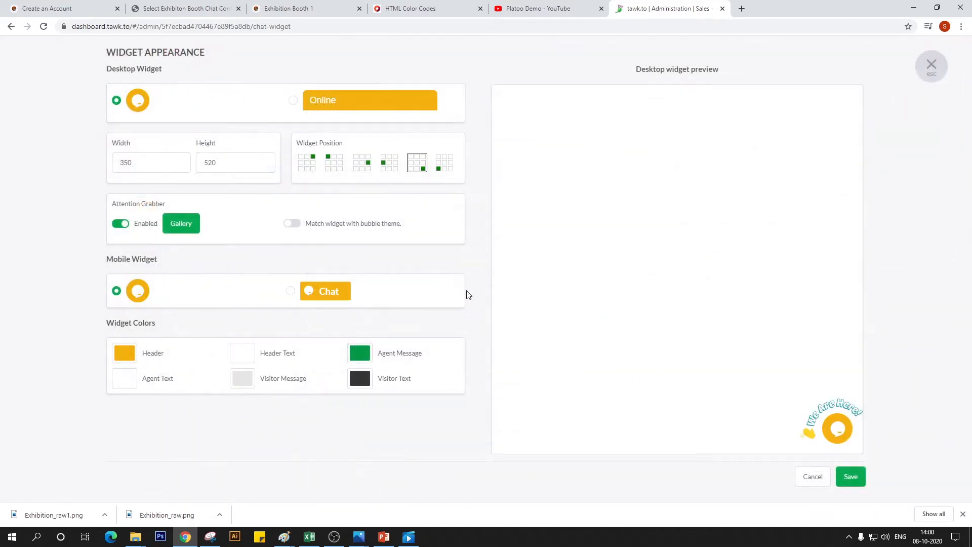
left_click(359, 353)
left_click_drag(425, 375, 421, 383)
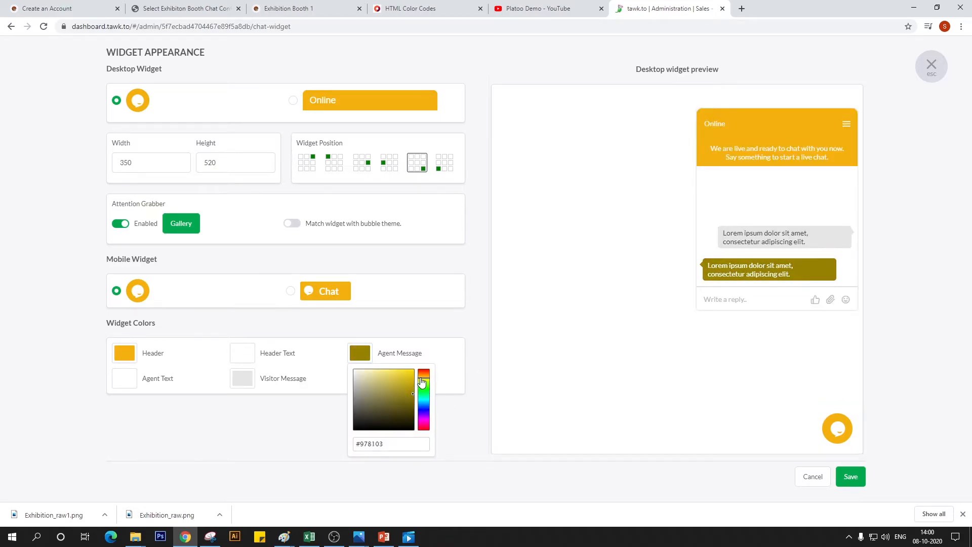
left_click(415, 388)
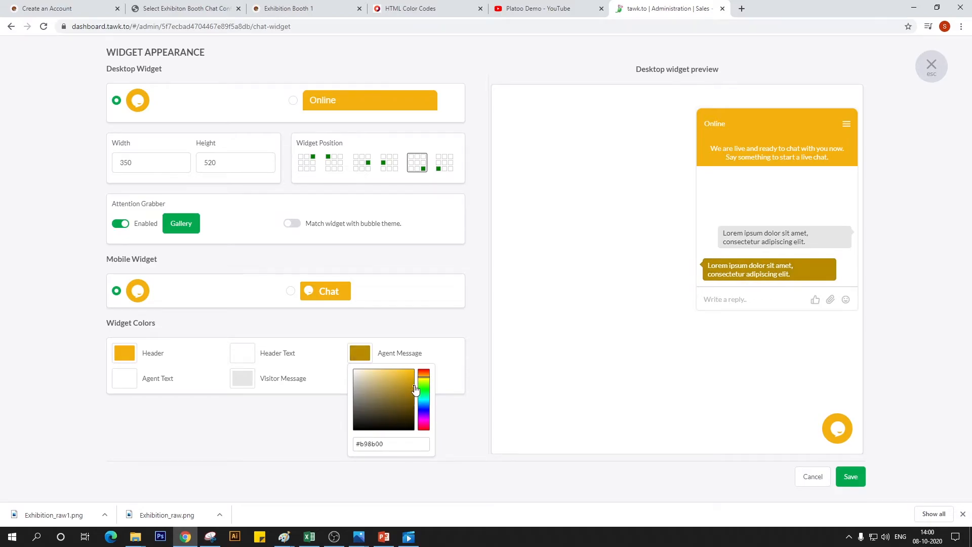
mouse_move(415, 389)
left_mouse_down()
mouse_move(418, 373)
mouse_move(409, 373)
mouse_move(417, 371)
left_mouse_up()
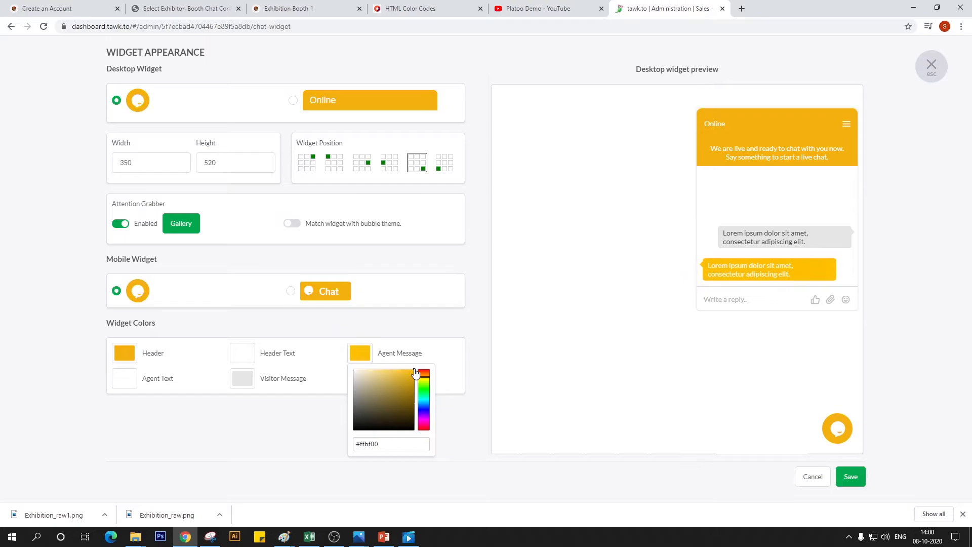
left_click(442, 341)
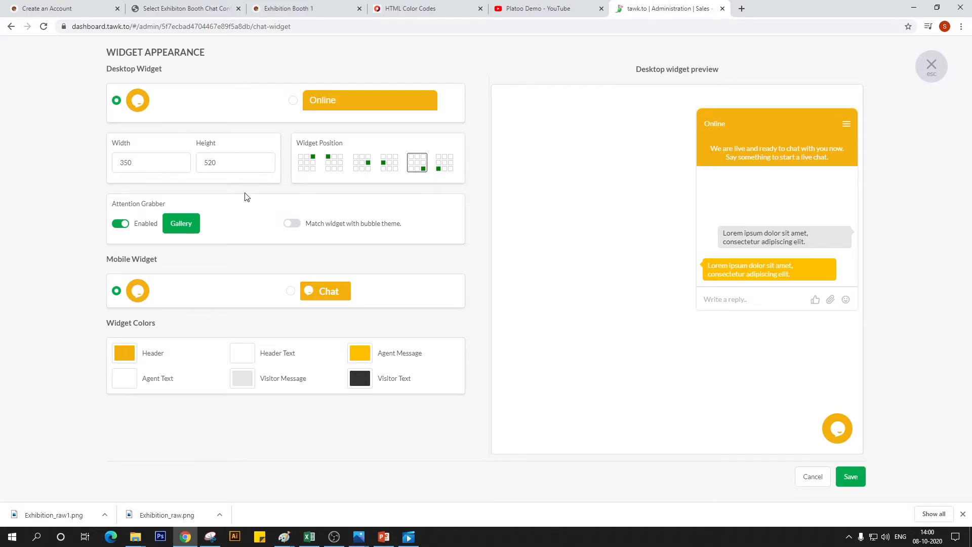
left_click(848, 487)
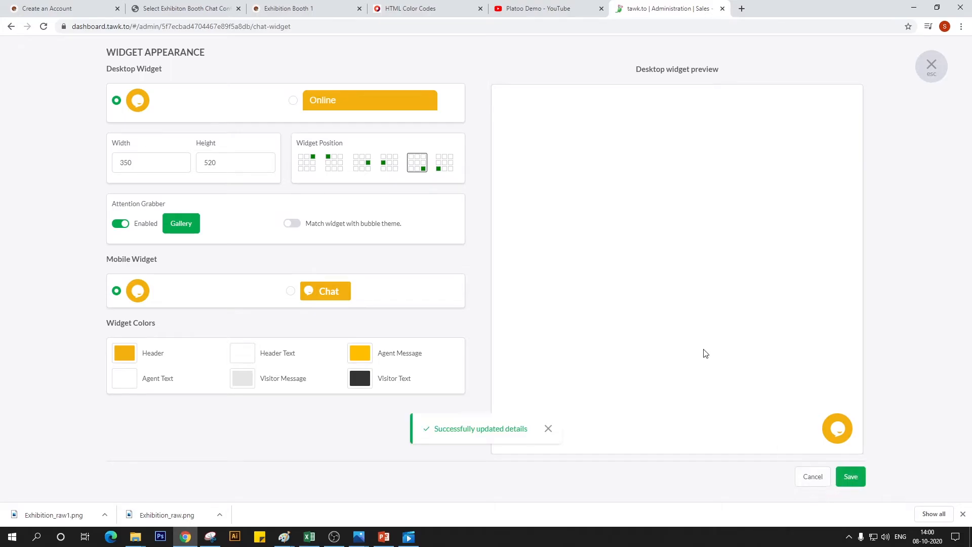
left_click(931, 64)
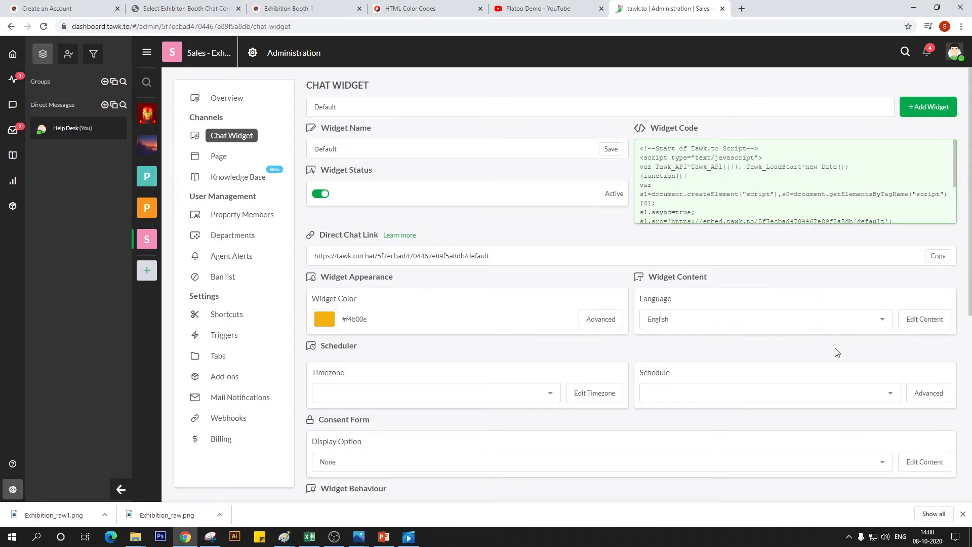
Open the English widget content, review the online greeting, and re-enter the away message as "Will be back shortly"
left_click(924, 318)
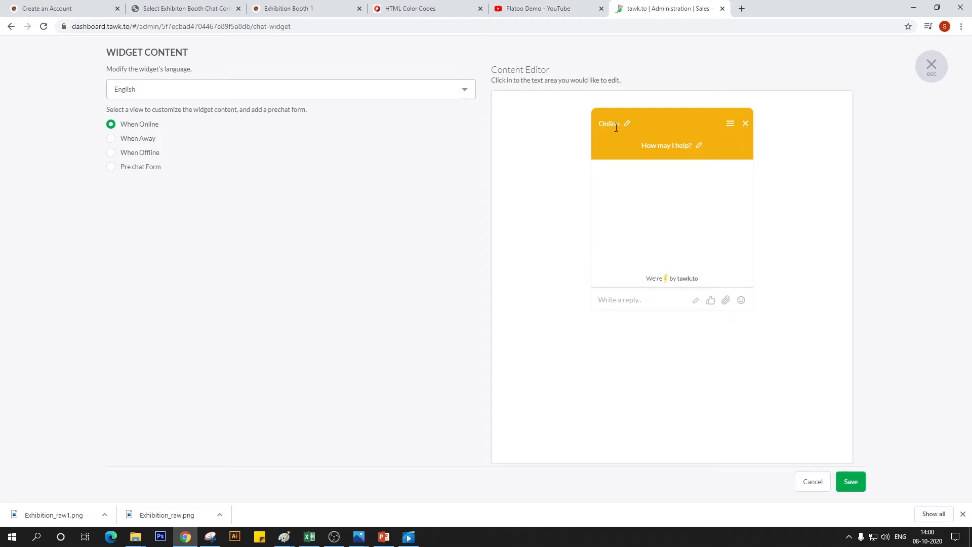
left_click(698, 147)
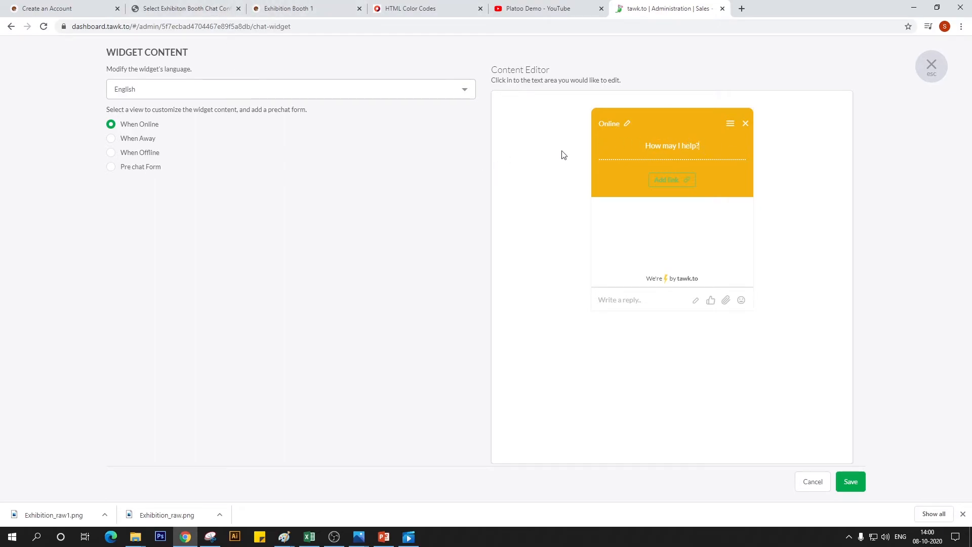
left_click(134, 141)
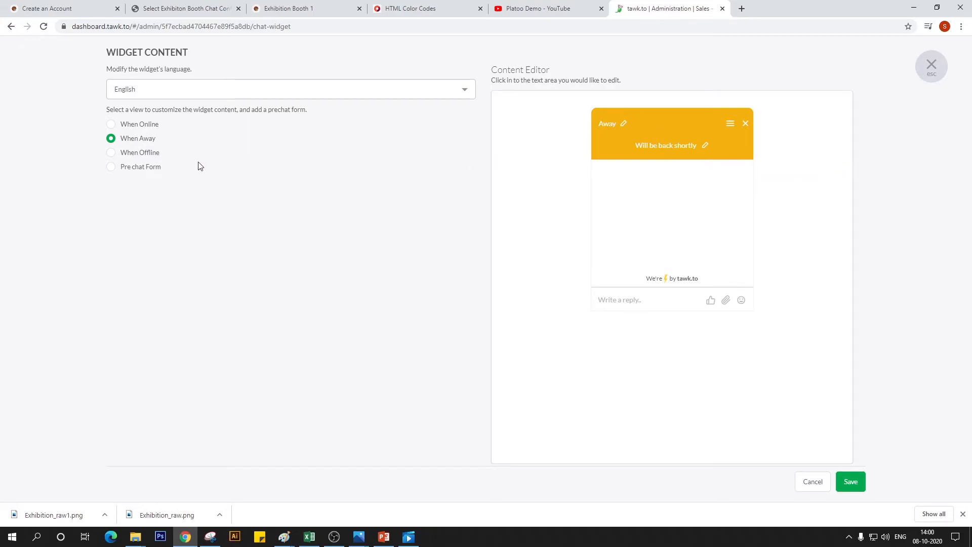
left_click(704, 146)
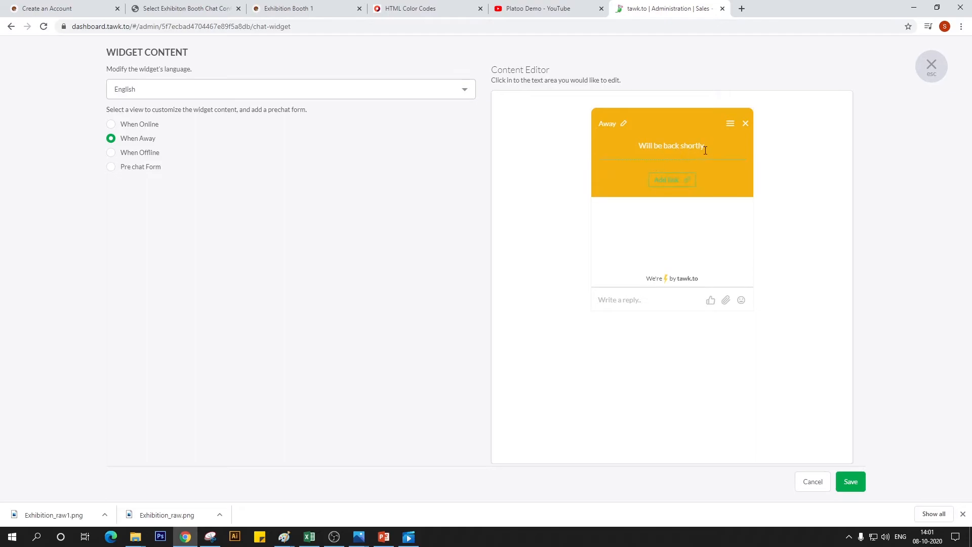
left_click_drag(704, 151, 610, 181)
type("Wi")
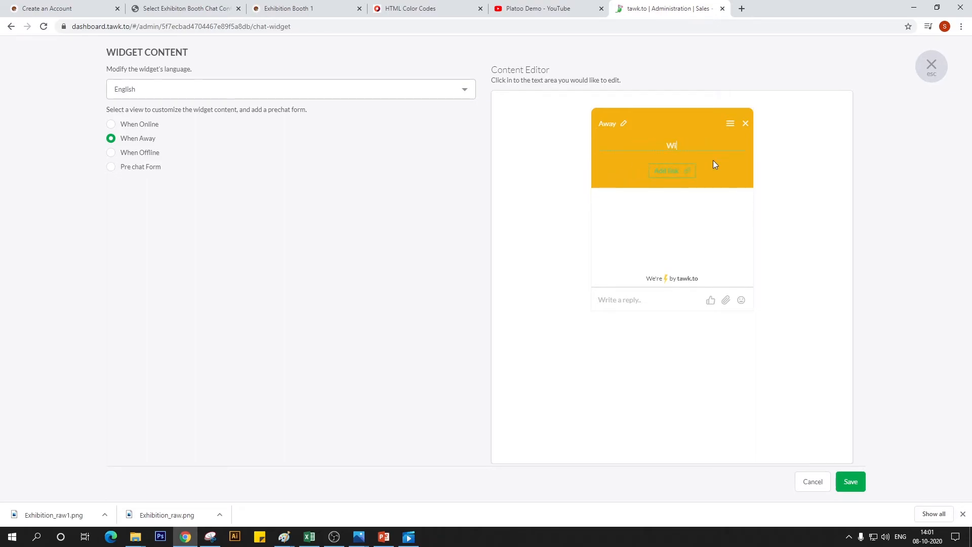
type("ll be back shortly")
left_click(537, 245)
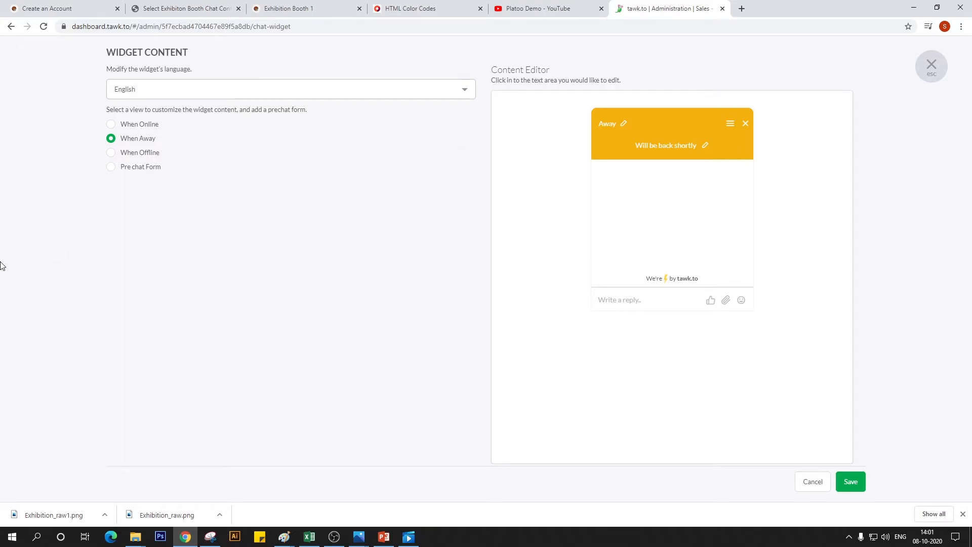
Review the offline and pre-chat form views, then save and close the widget content
left_click(115, 154)
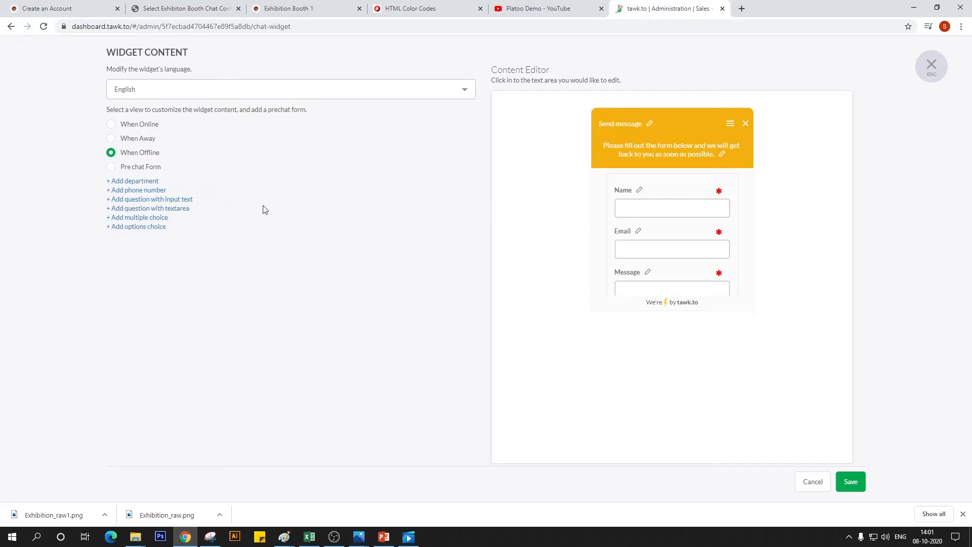
left_click(122, 170)
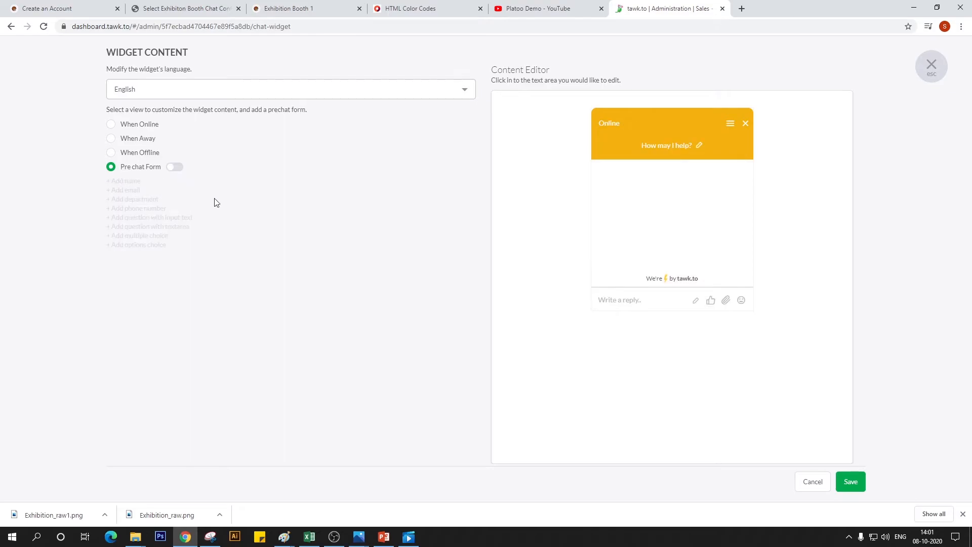
left_click(114, 153)
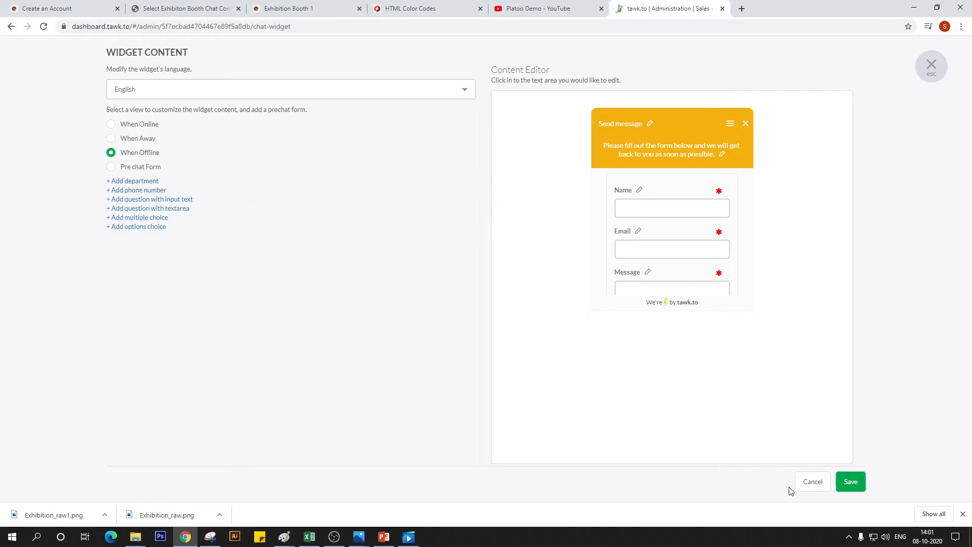
left_click(850, 481)
left_click(931, 66)
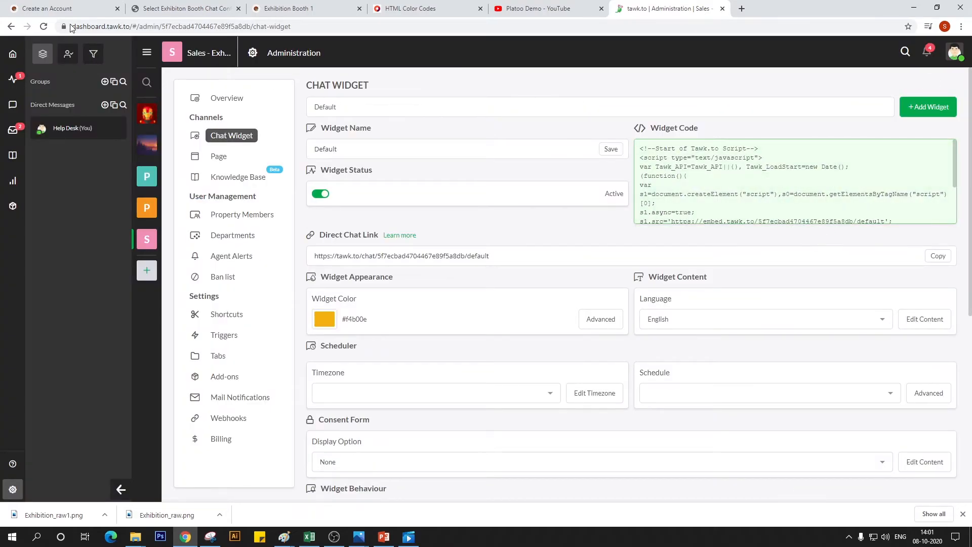
Switch to the live Exhibition Booth 1 page to check the recolored chat widget
left_click(167, 10)
key("ctrl+Tab")
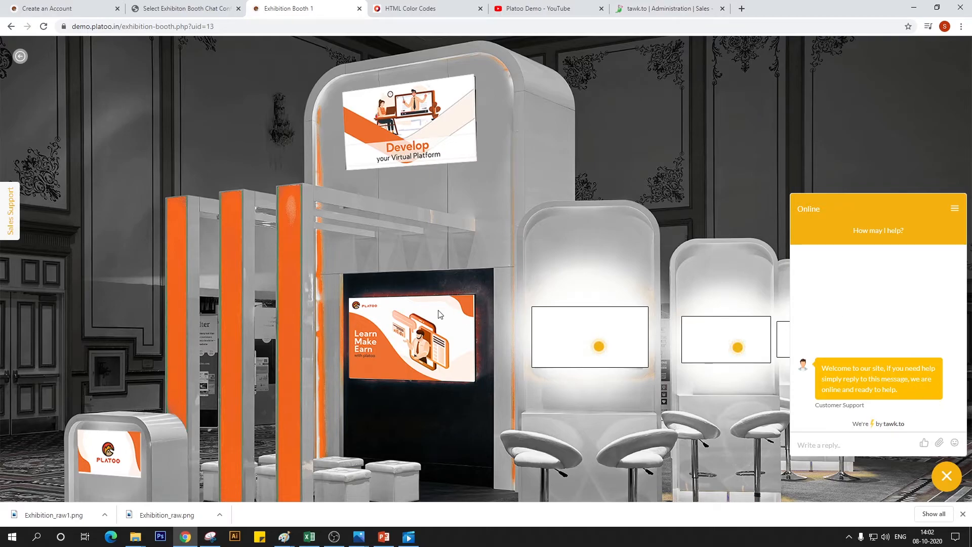
Compare the Platoo Help 2 and Sales - Exhibition booth 1 properties in tawk.to, and view the sales property's administration overview and dashboard
left_click(663, 9)
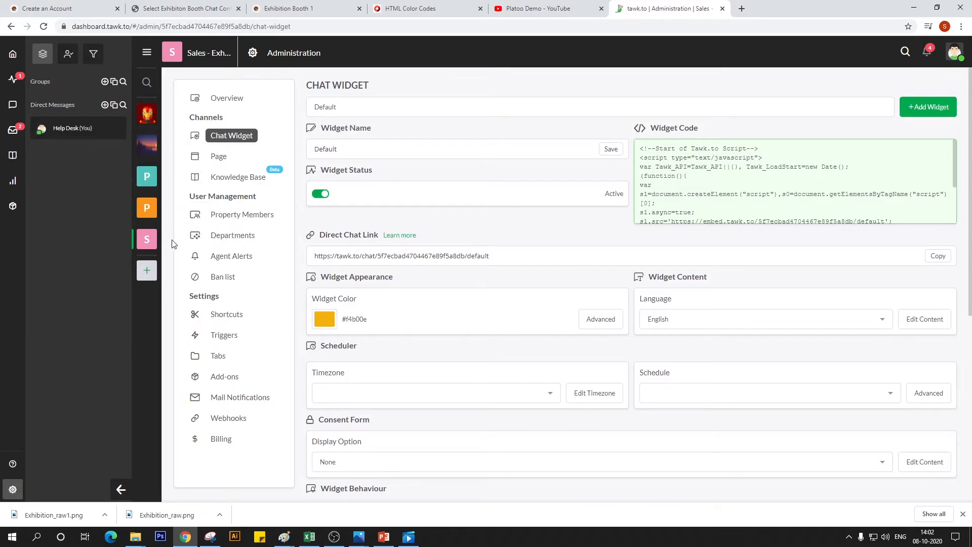
left_click(146, 207)
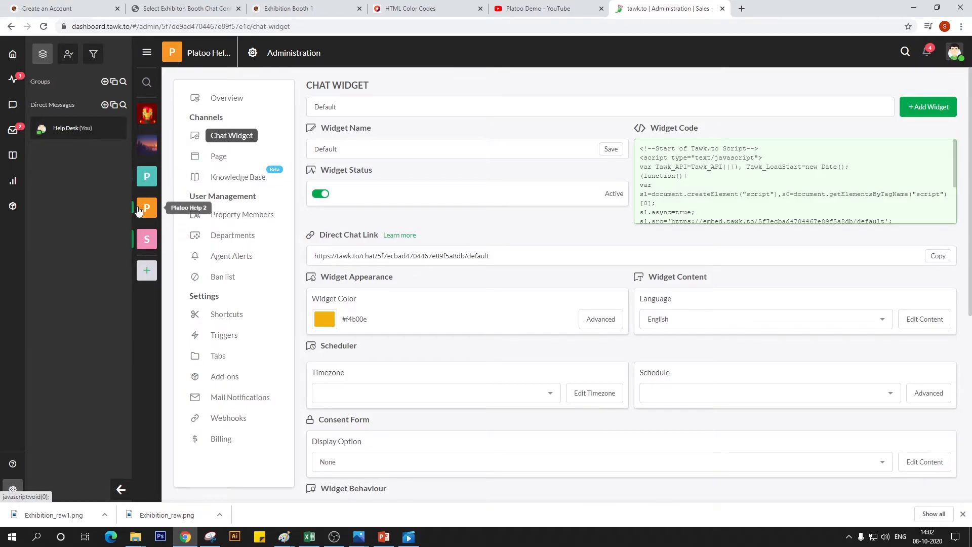
left_click(144, 239)
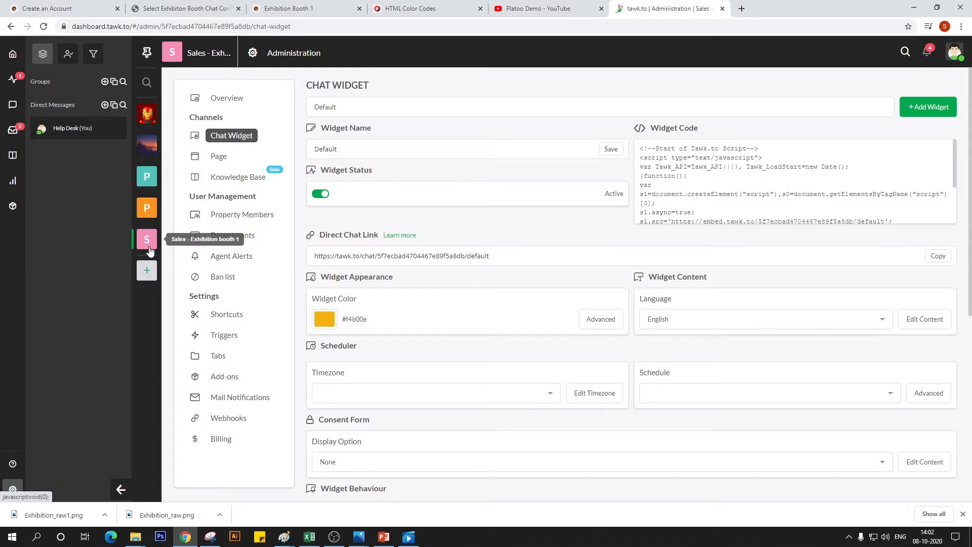
left_click(13, 489)
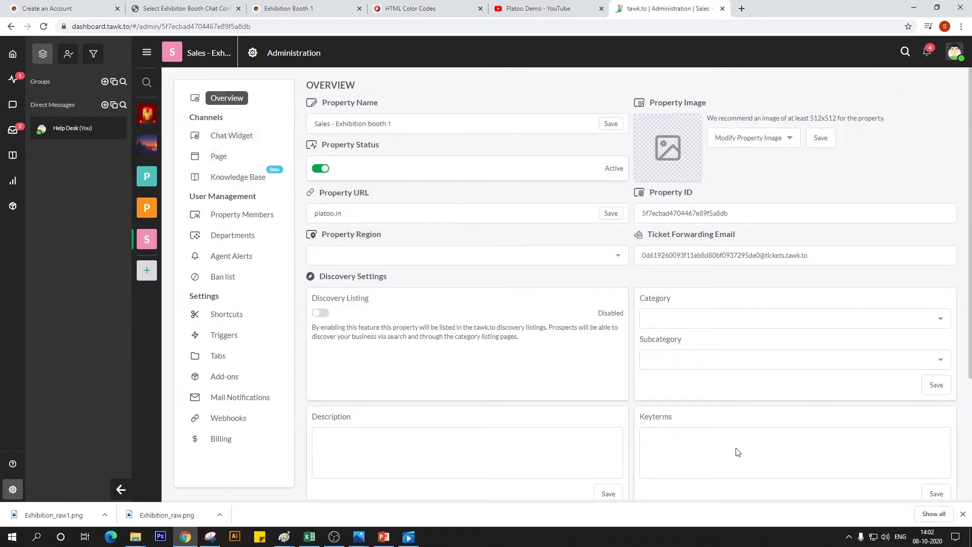
left_click(18, 60)
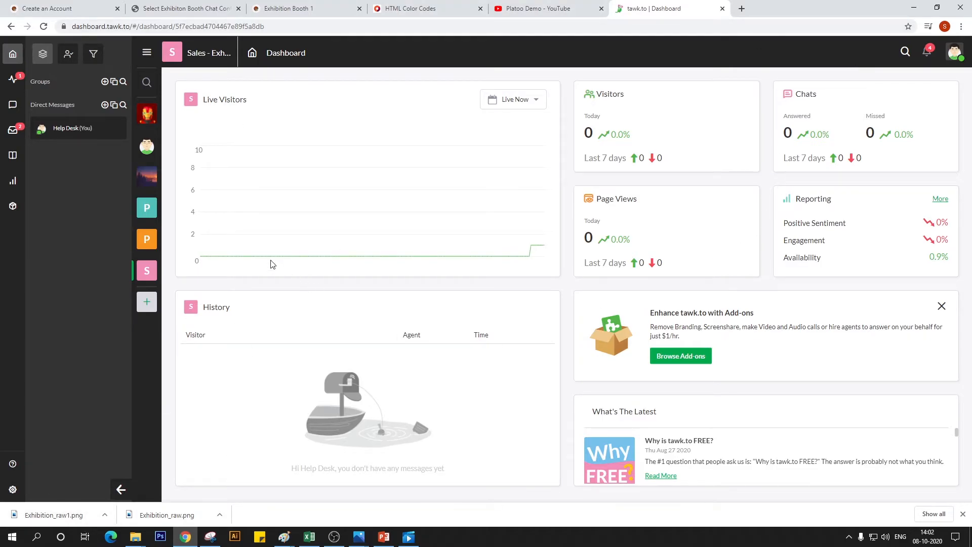
Invite a new member with the Admin role to the Sales - Exhibition booth 1 property, using the member's e-mail address
left_click(13, 489)
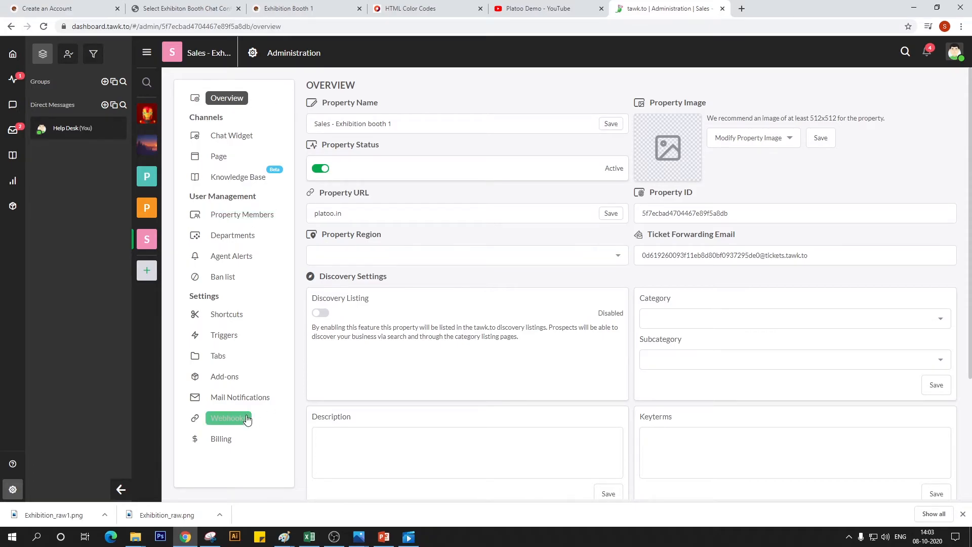
left_click(240, 217)
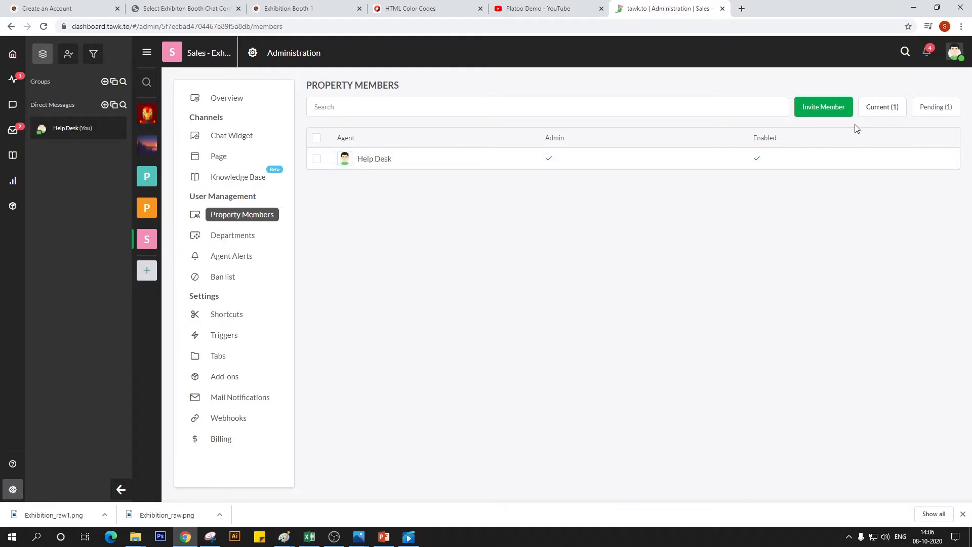
left_click(828, 111)
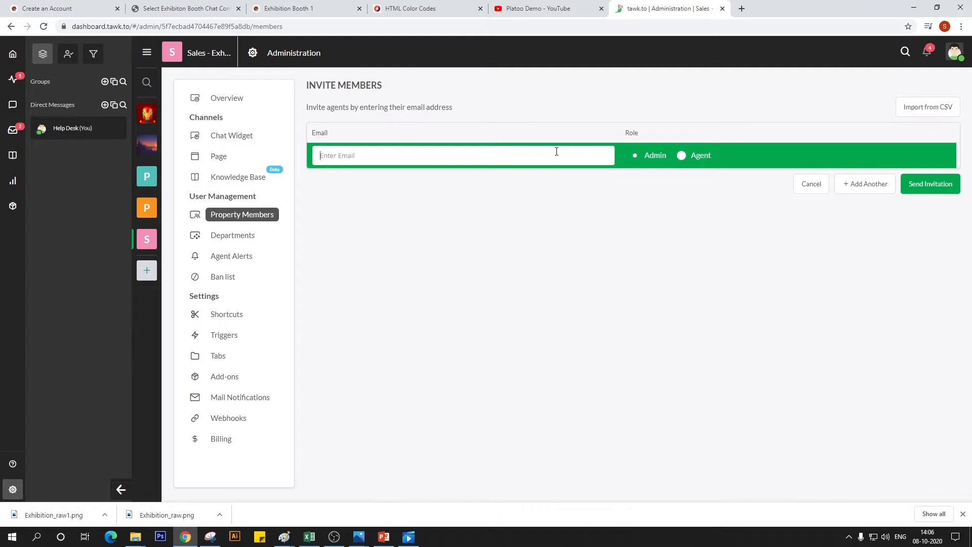
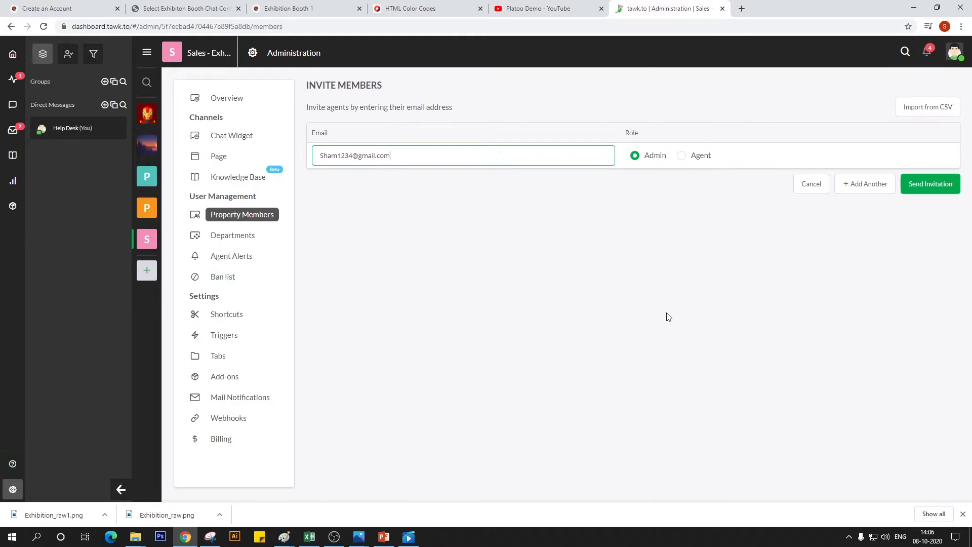
left_click(934, 185)
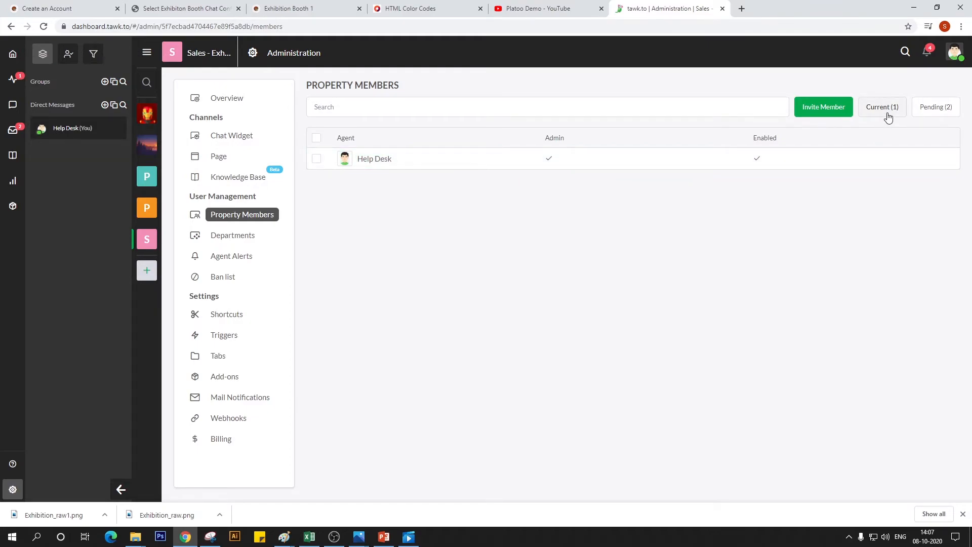
Review the current and pending members of the Platoo Help 2 property, and open the non-admin member's status and role settings
left_click(139, 206)
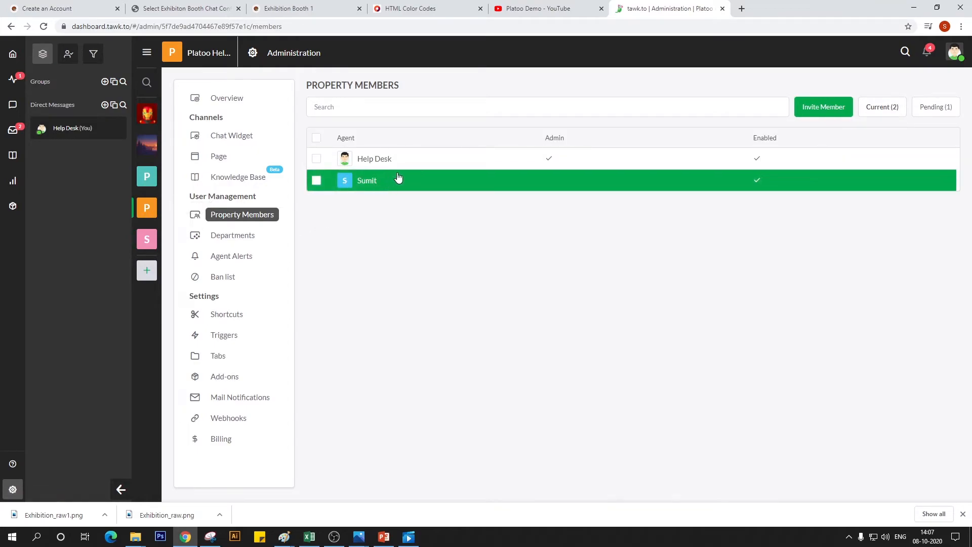
left_click(314, 183)
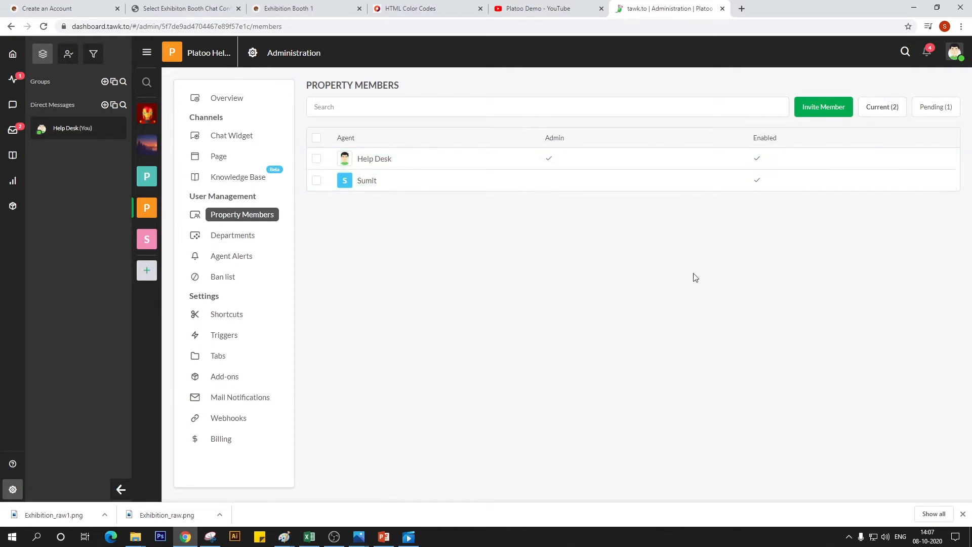
left_click(937, 108)
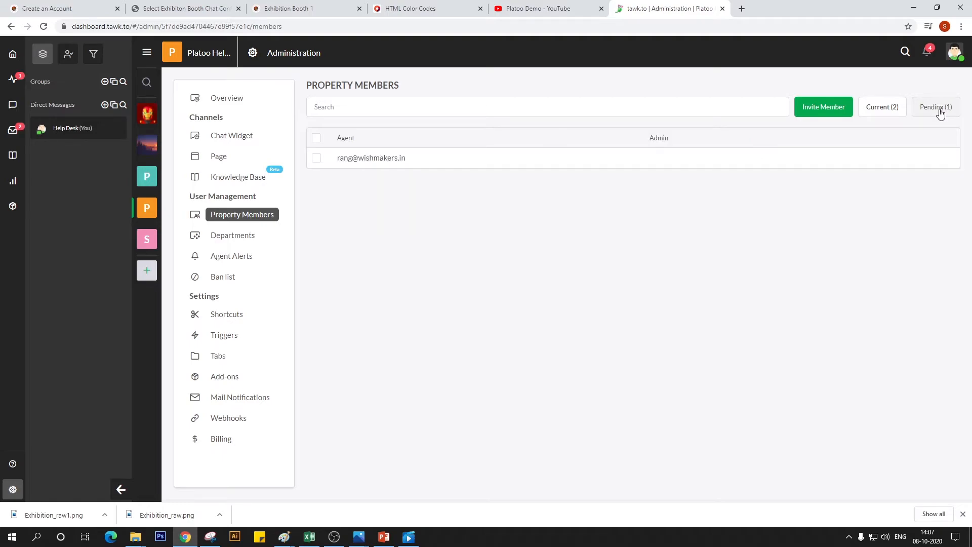
left_click(872, 106)
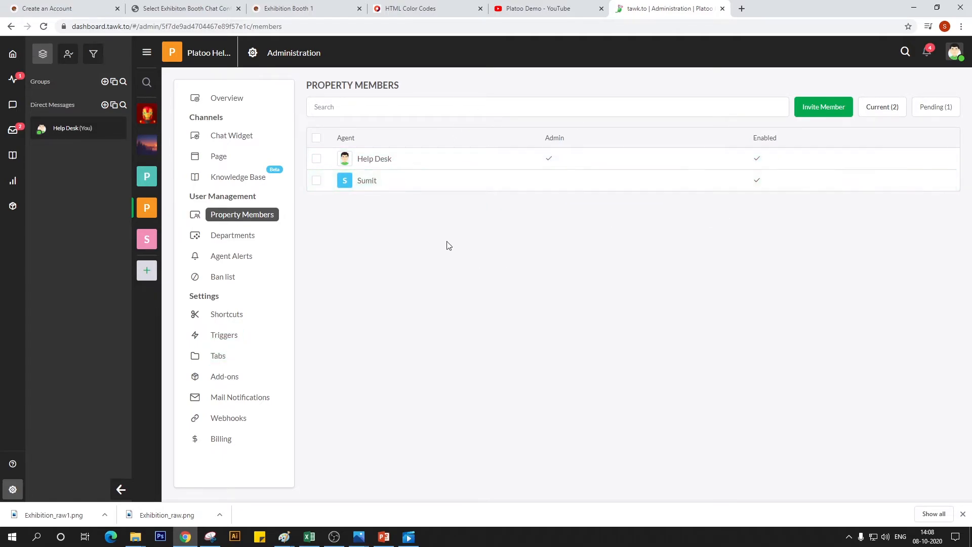
left_click(357, 181)
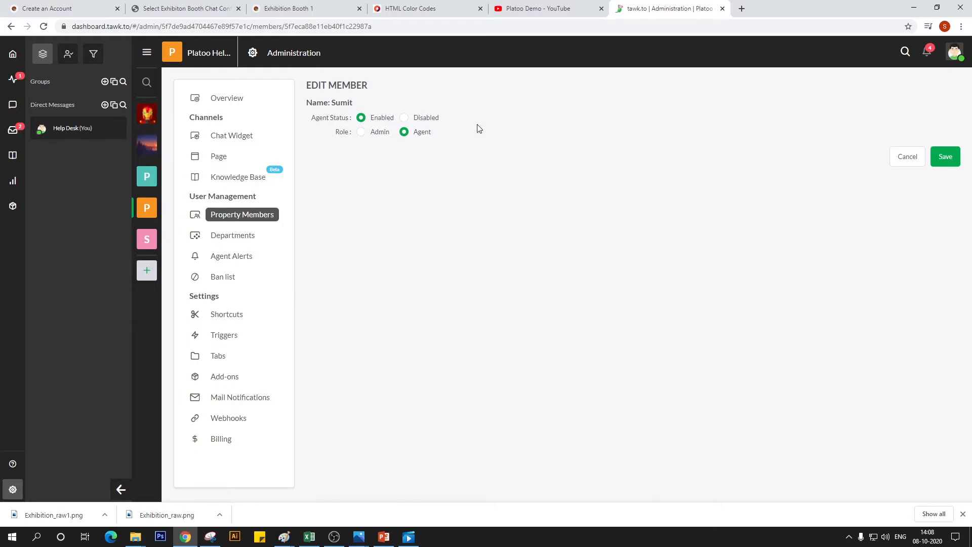
left_click(944, 157)
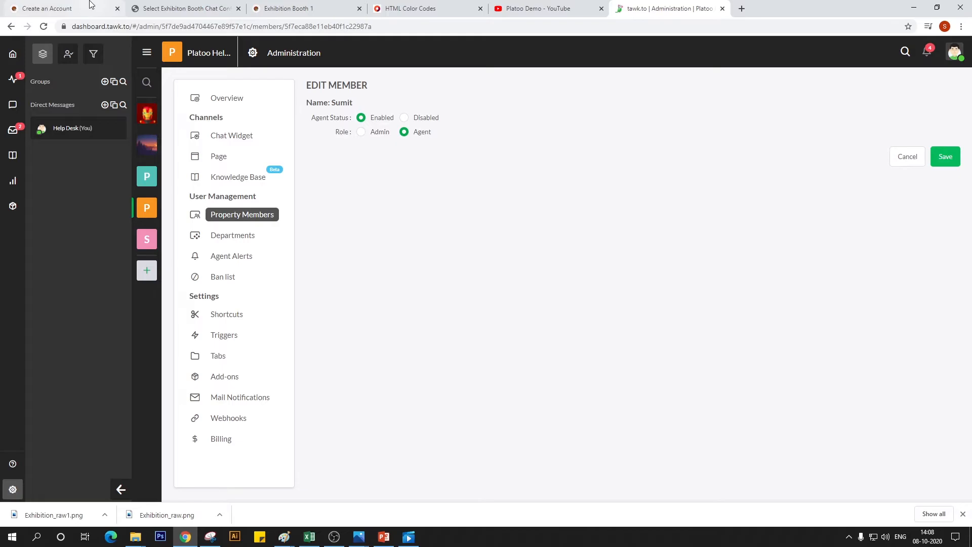
Check the booth chat configuration list and the live Exhibition Booth 1 page, and return to tawk.to to close the member settings
left_click(225, 6)
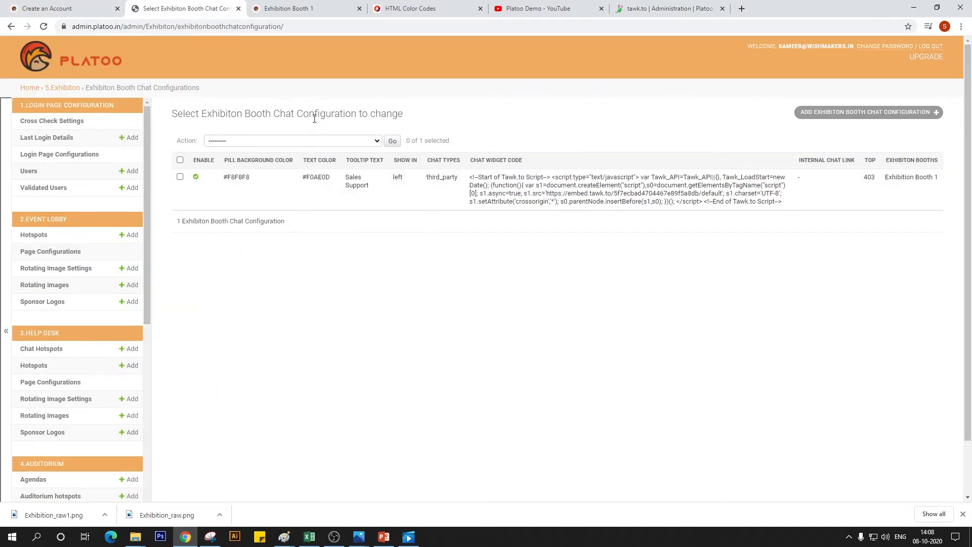
left_click(301, 8)
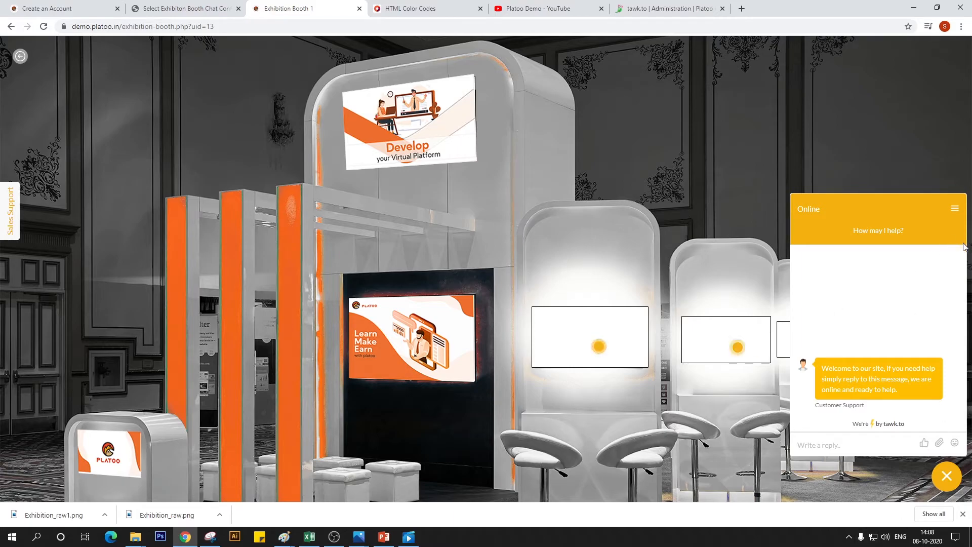
left_click(651, 14)
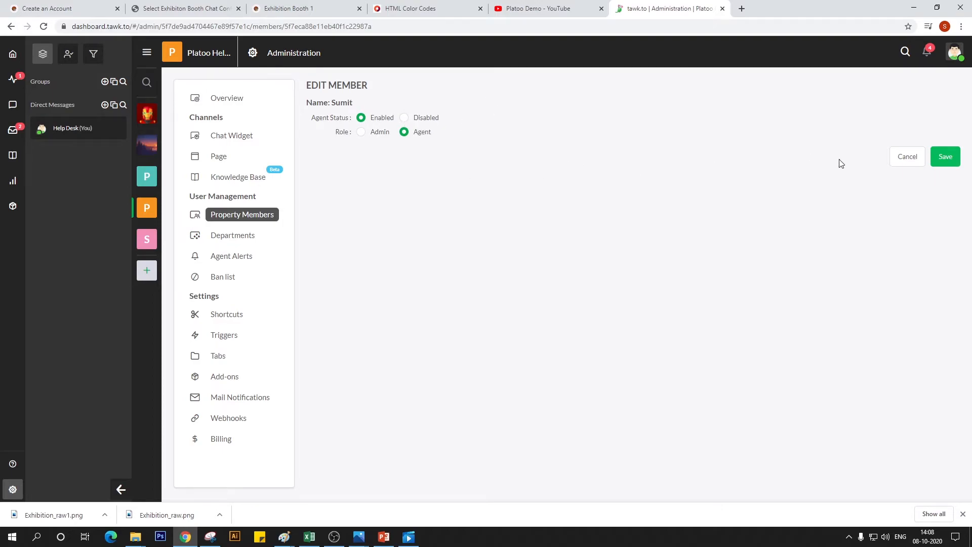
left_click(945, 157)
left_click(903, 161)
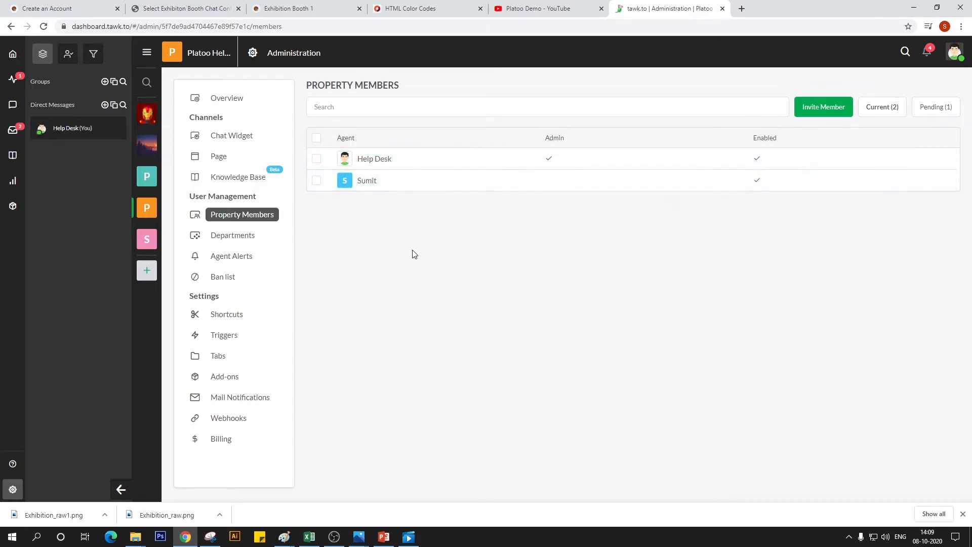
Add a tawk.to property named "Exhibition booth 2" with the Platoo site URL, and copy its widget code
left_click(146, 52)
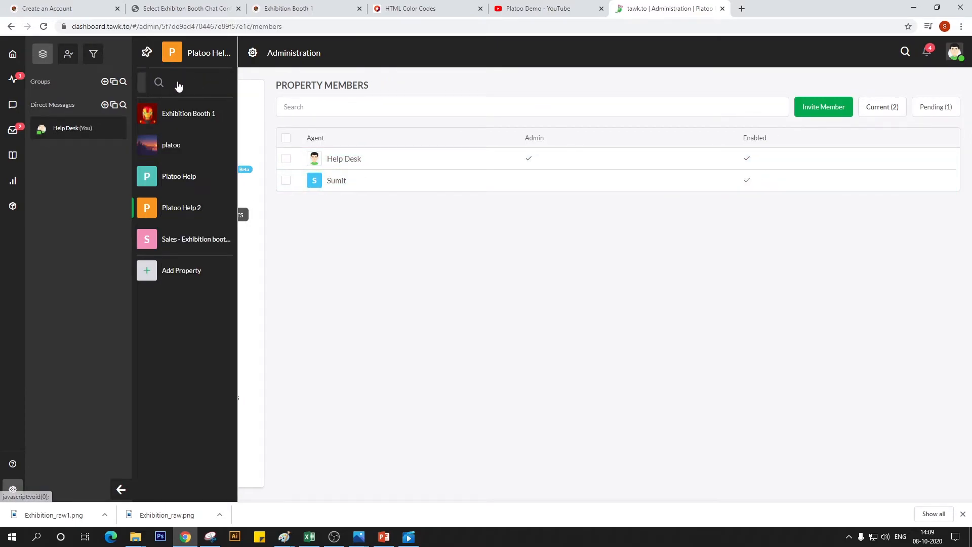
left_click(173, 270)
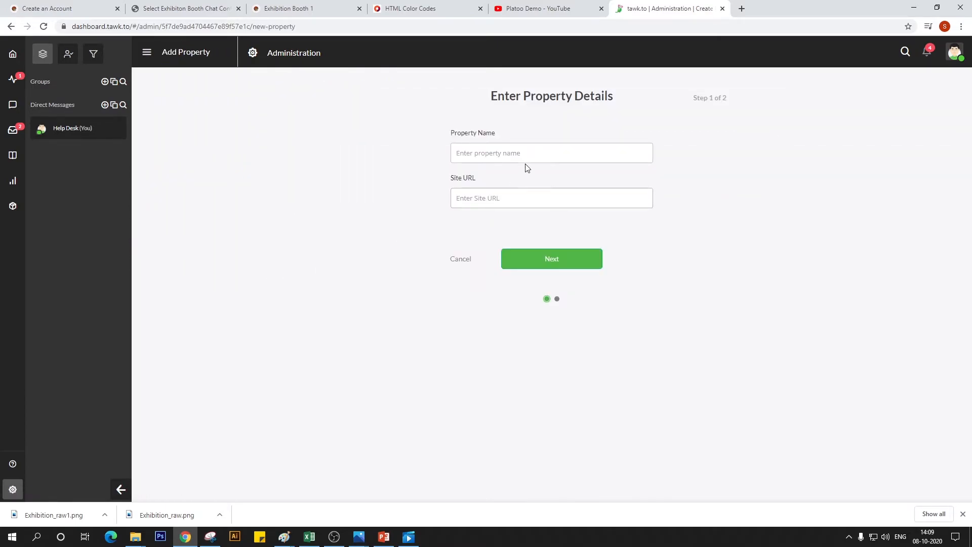
left_click(534, 154)
type("Exhibition booth 2")
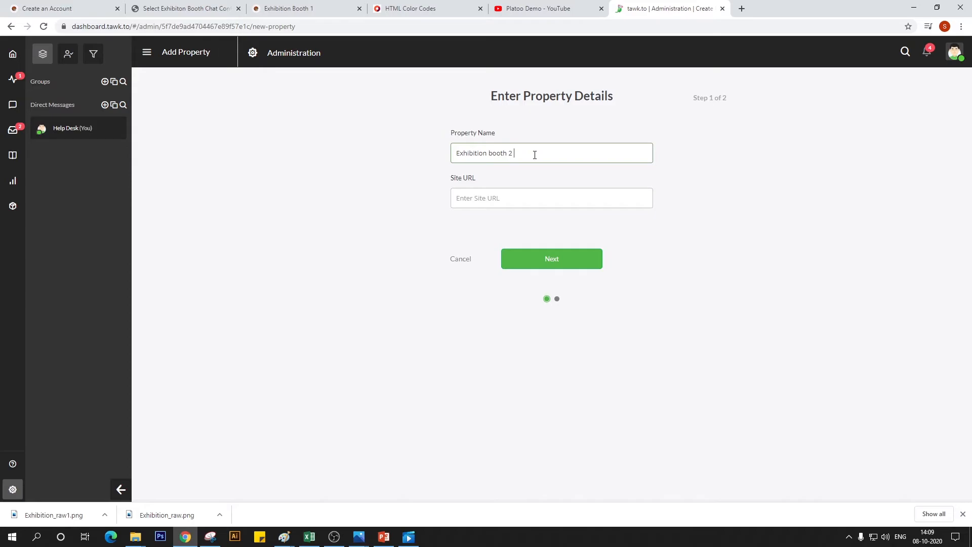
left_click(491, 202)
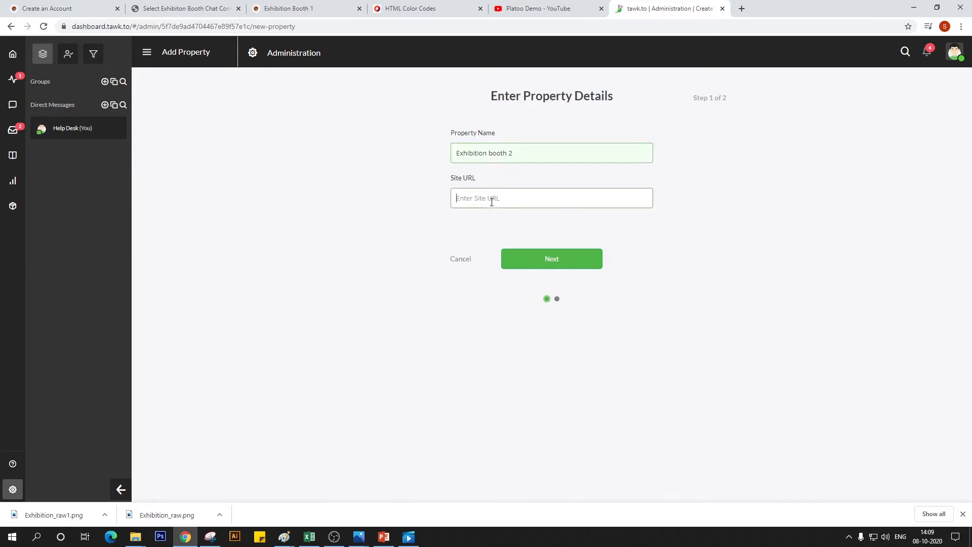
type("p")
type(".in")
left_click(565, 259)
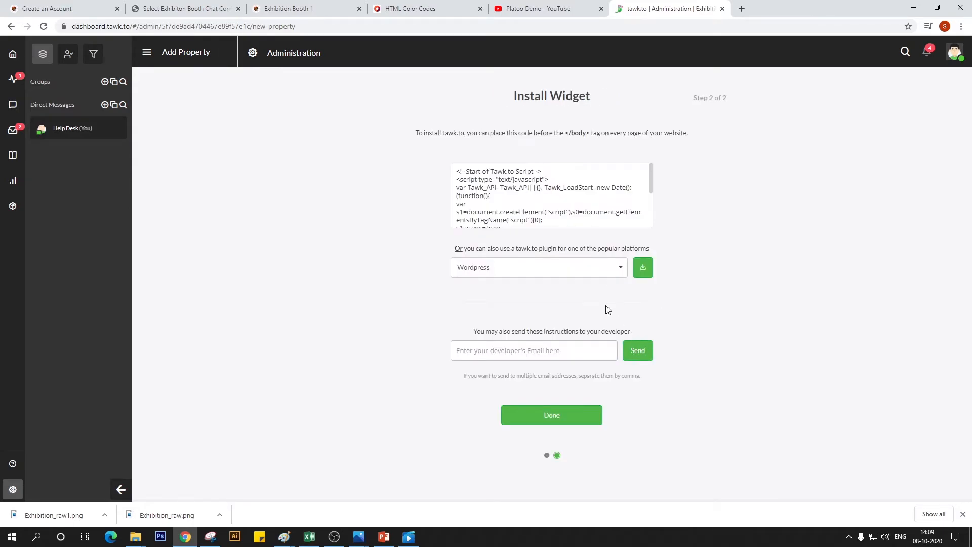
scroll(544, 217, "down", 2)
left_click(553, 195)
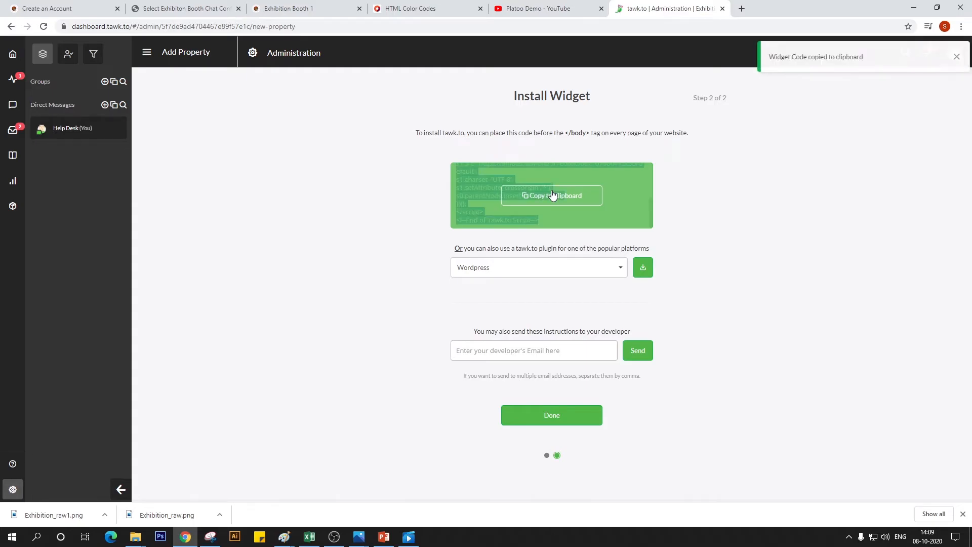
Start a new, enabled exhibition booth chat configuration in the Platoo admin with pill background and text colors of #F3B317
left_click(291, 9)
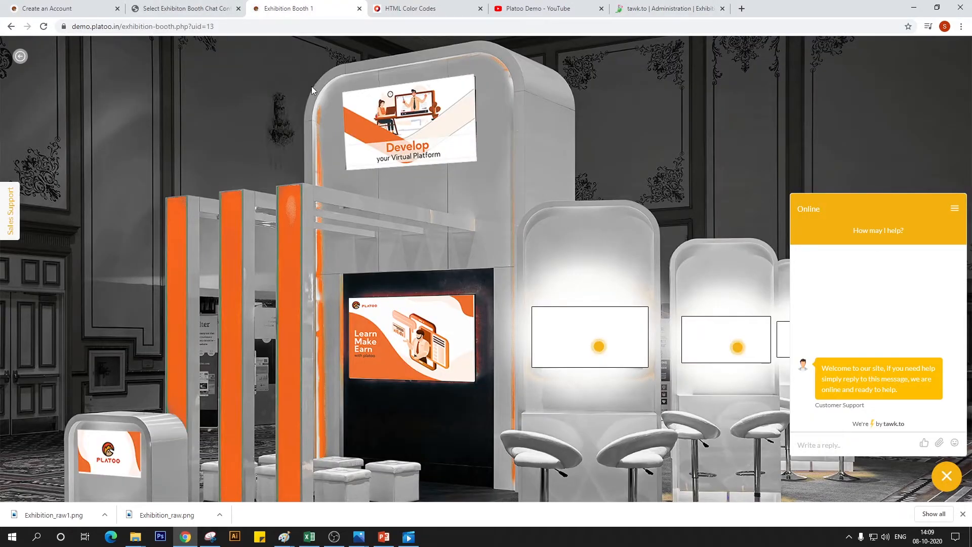
left_click(182, 5)
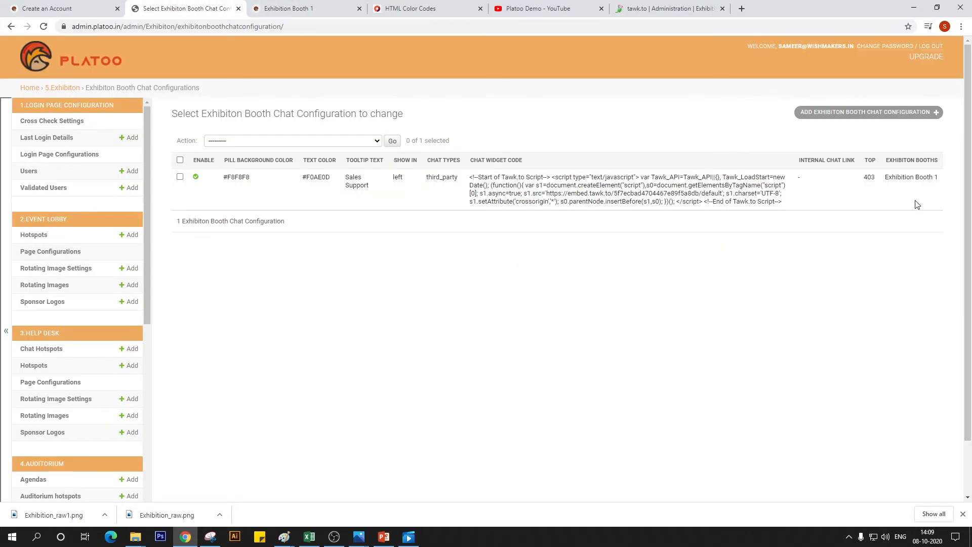
left_click(894, 115)
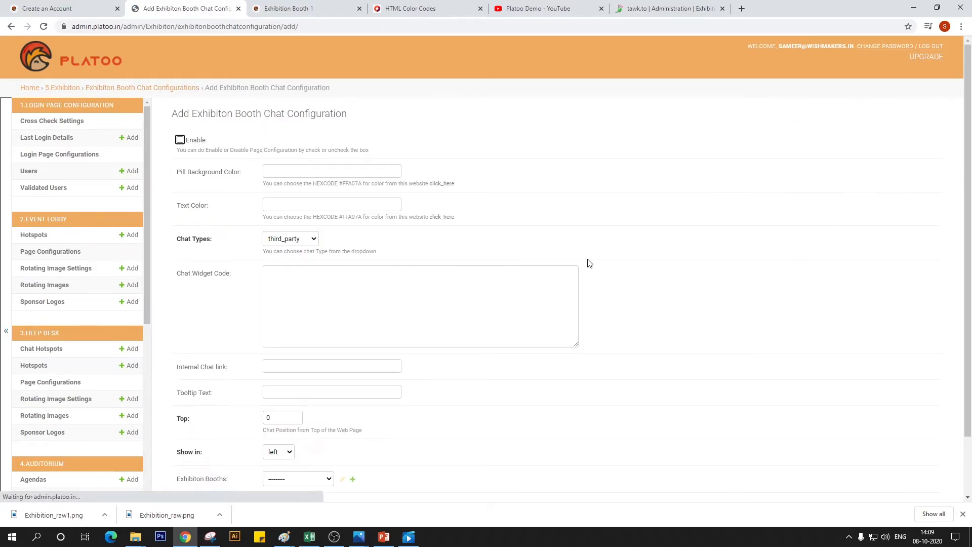
left_click(192, 141)
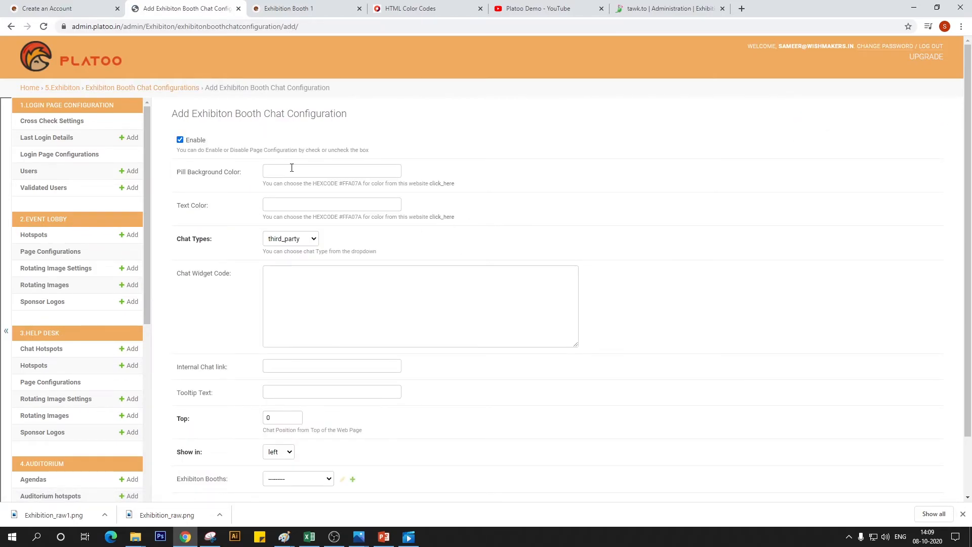
left_click(292, 168)
left_click(299, 191)
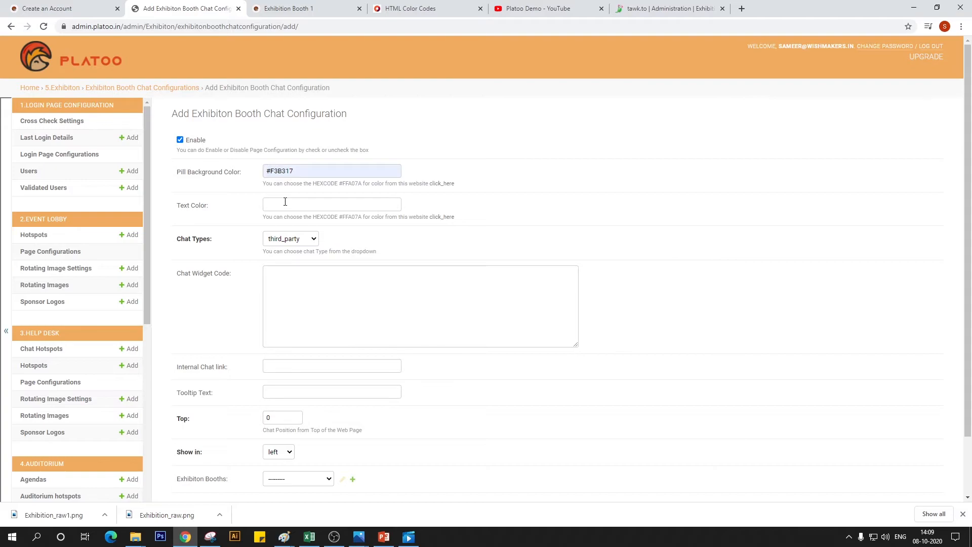
left_click(285, 202)
left_click(289, 224)
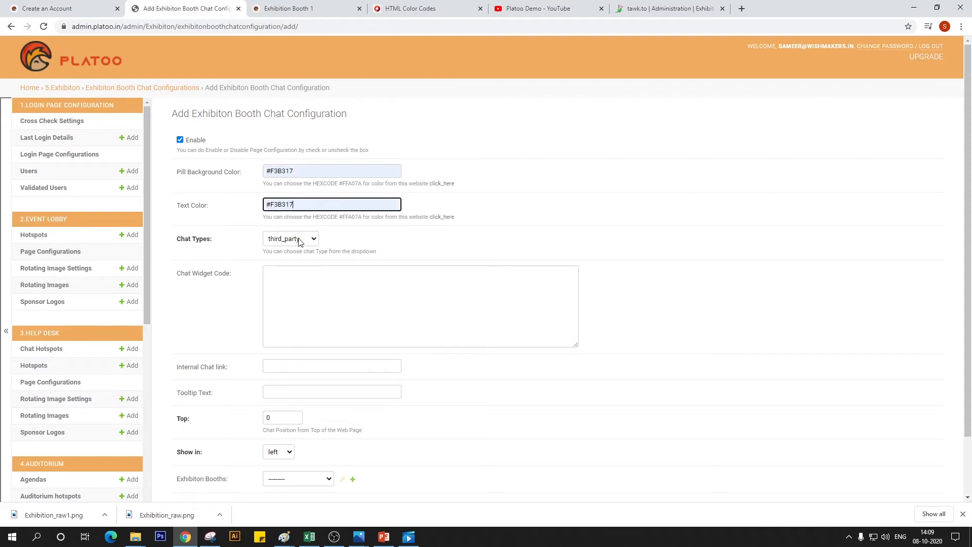
Keep the chat type as third_party and paste the copied tawk.to script as the chat widget code
left_click(299, 239)
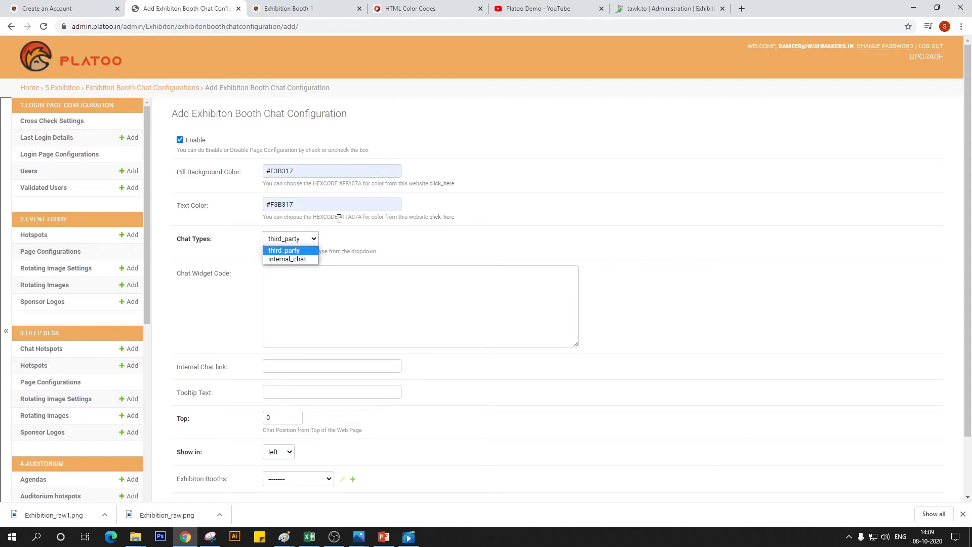
left_click(291, 252)
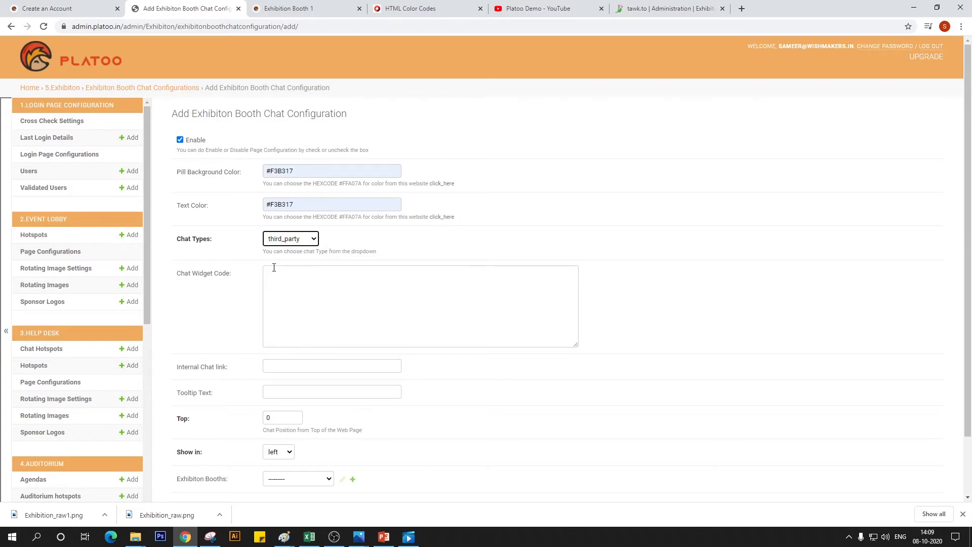
left_click(310, 239)
left_click(310, 239)
left_click(323, 281)
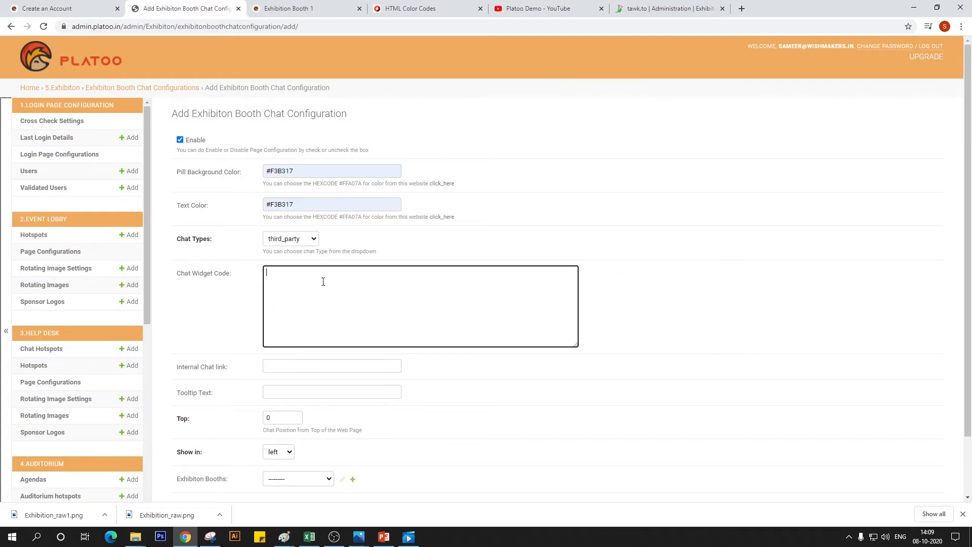
key("ctrl+v")
Set the tooltip text to Sales Support, top position to 400 and booth to Exhibition Booth 2, and save the configuration to add another
left_click(324, 393)
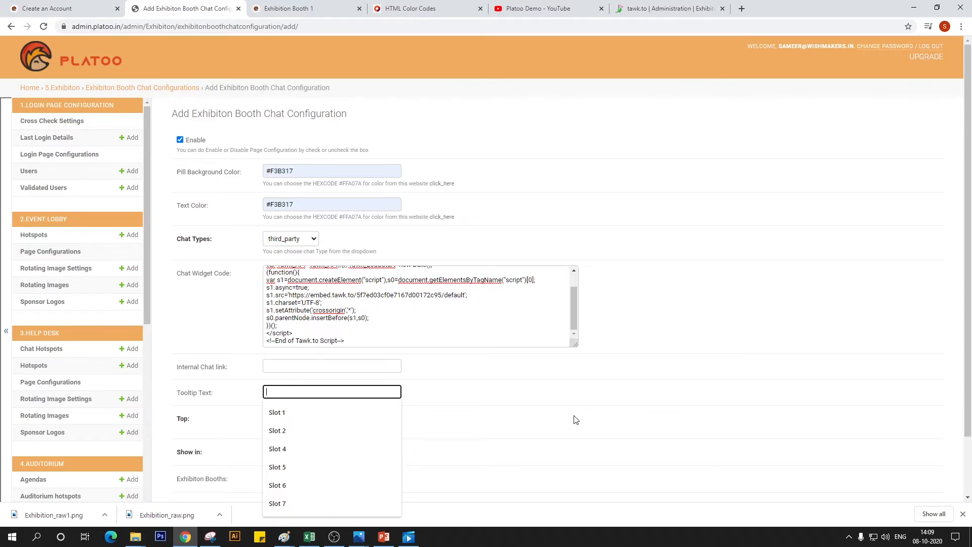
type("Sales")
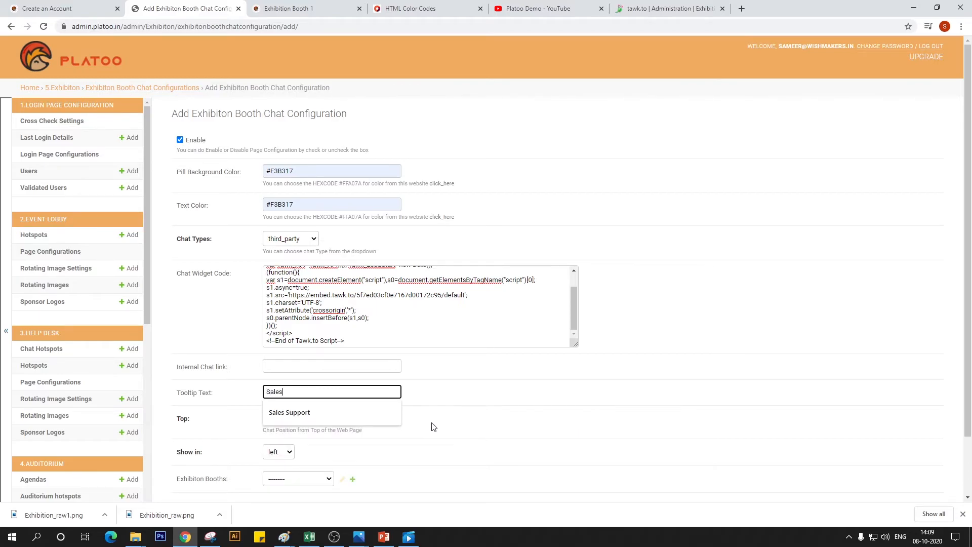
left_click(326, 414)
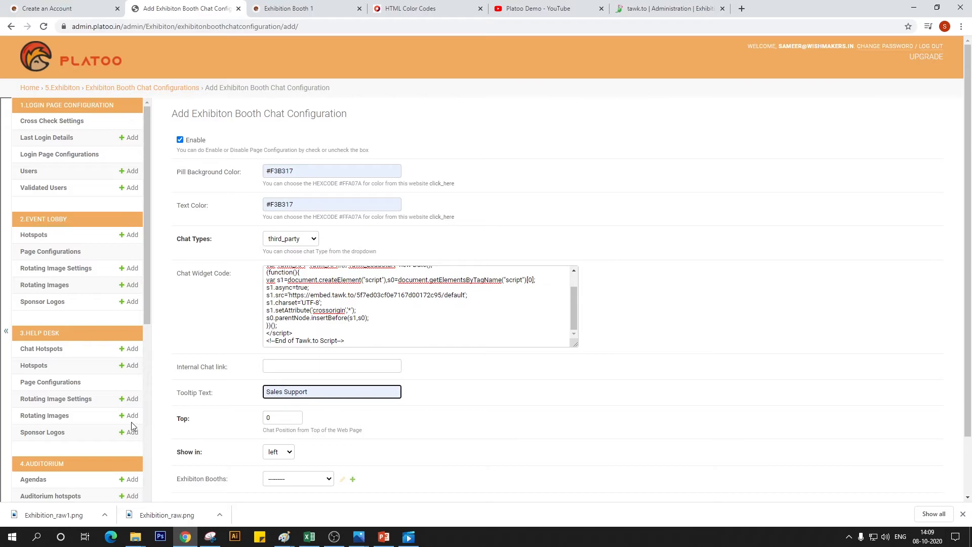
key("Tab")
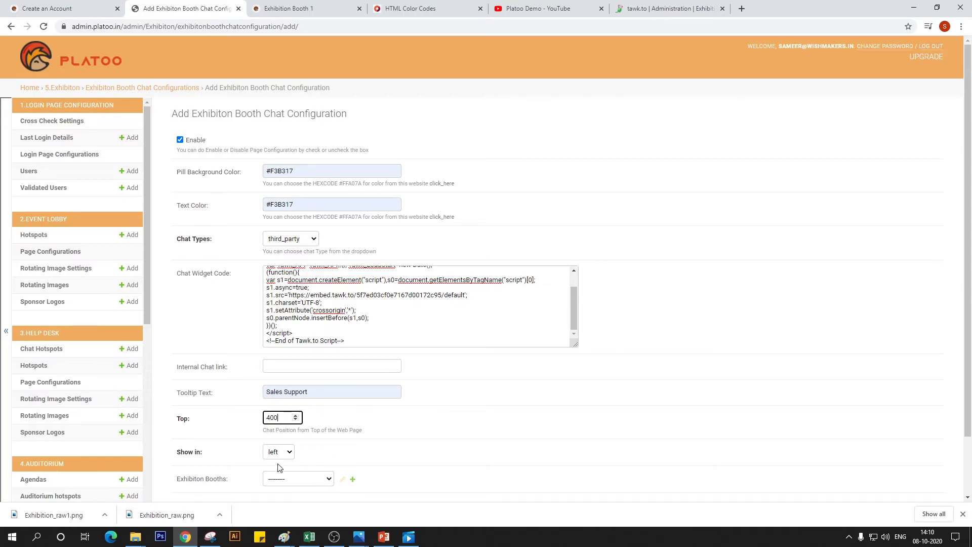
left_click(312, 484)
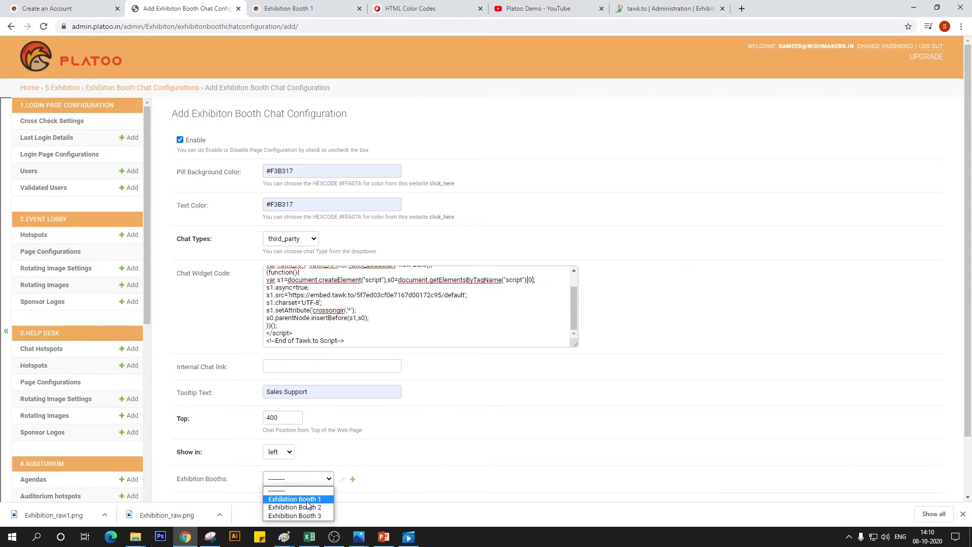
left_click(306, 507)
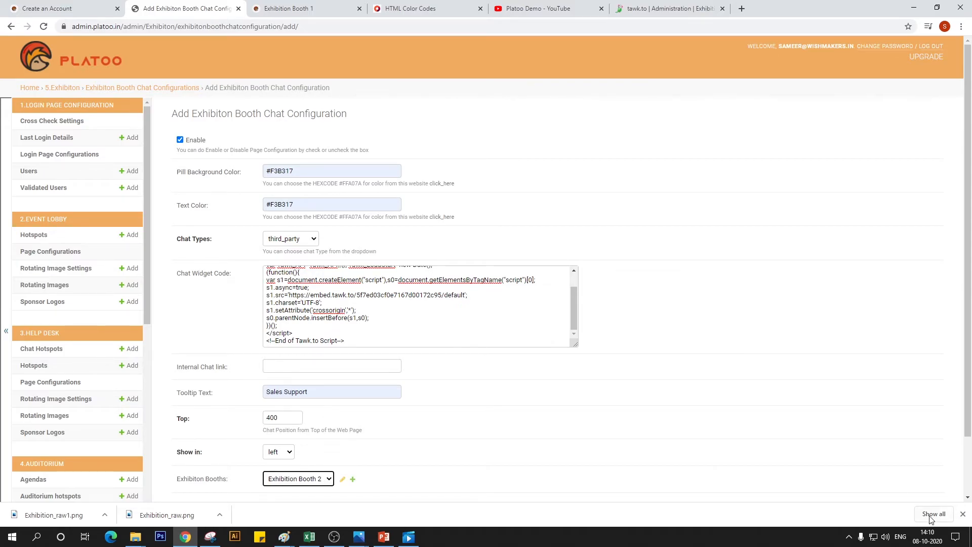
scroll(666, 441, "down", 2)
left_click(759, 455)
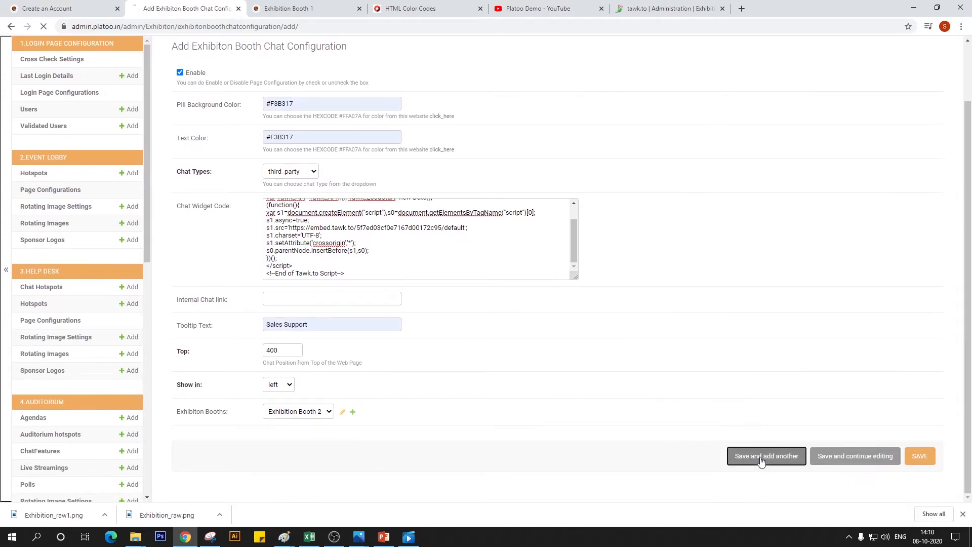
Finish the Exhibition booth 2 widget installation in tawk.to and start a new property named "Exhibition booth 3"
left_click(645, 6)
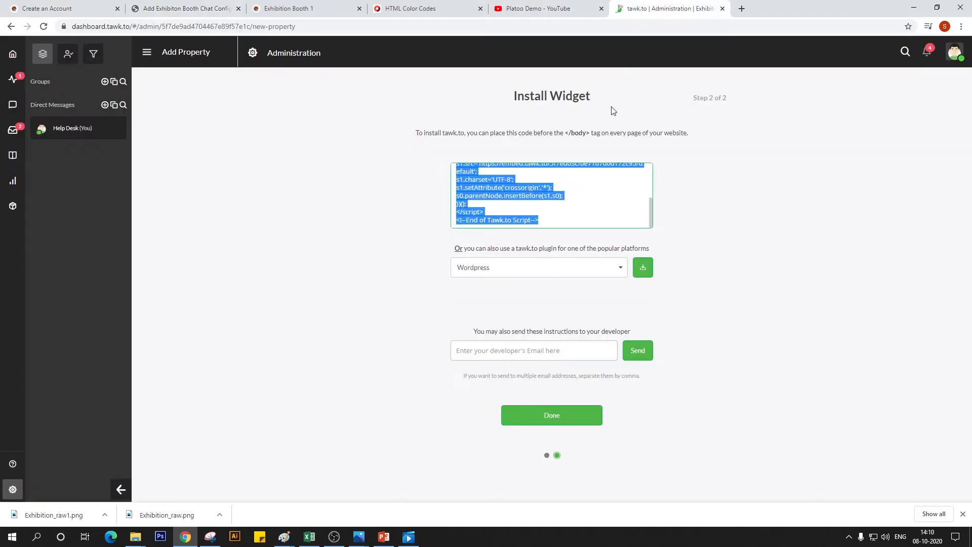
left_click(582, 413)
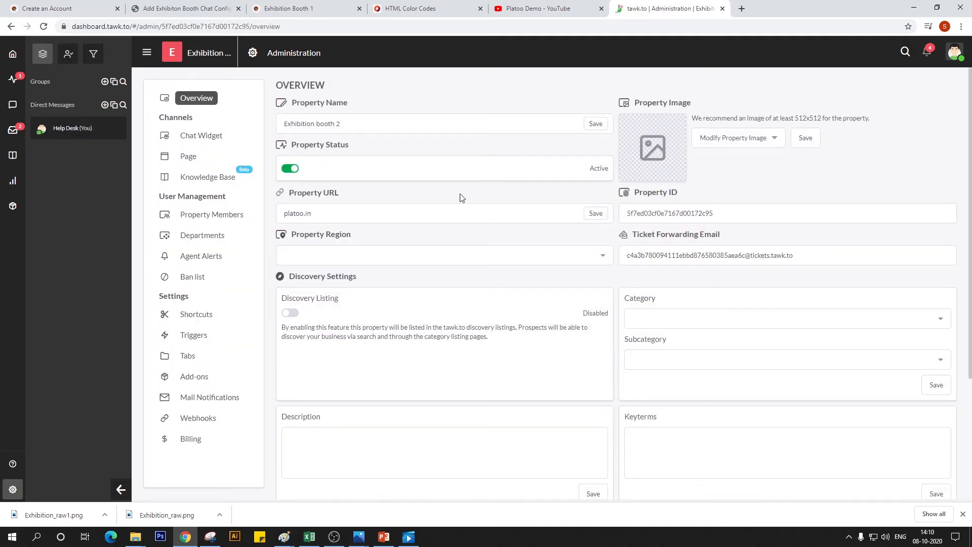
left_click(147, 52)
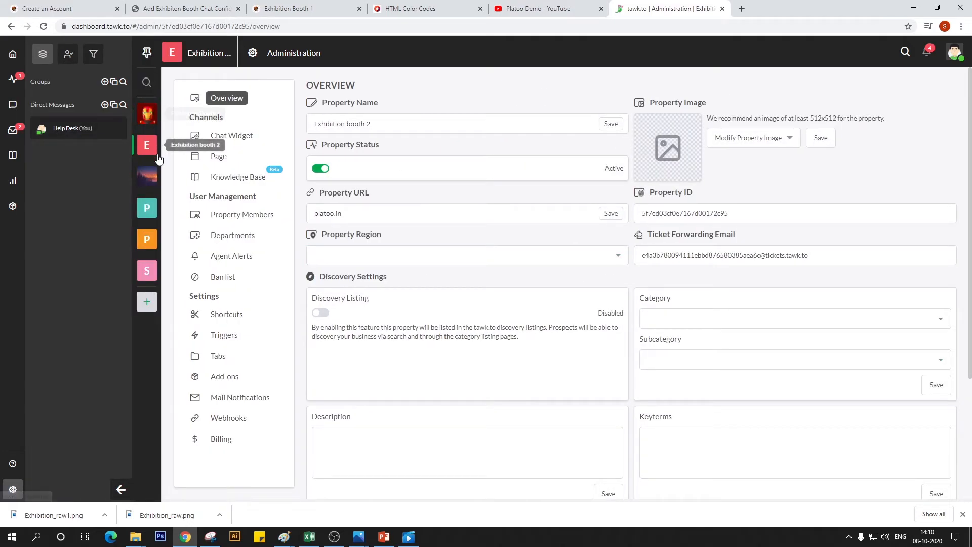
left_click(148, 302)
left_click(575, 153)
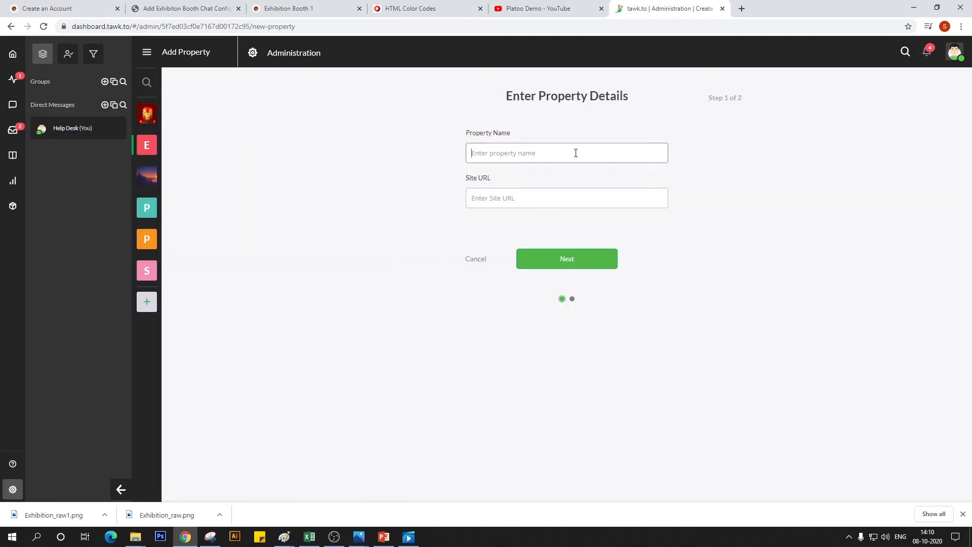
type("E")
type("xhibition booth 2")
key("BackSpace")
type("3")
Give the new property the Platoo site URL, create it and copy its widget code
left_click(528, 205)
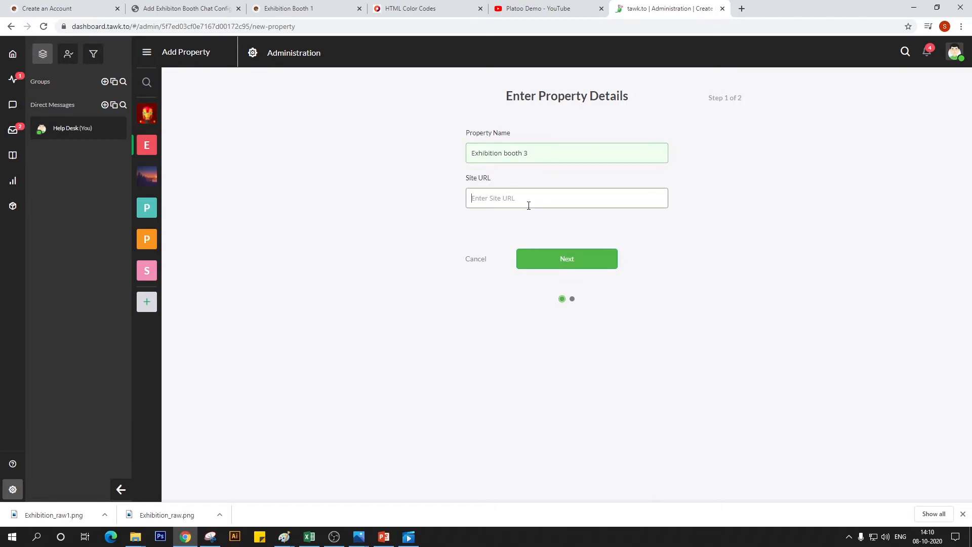
type("platoo.in")
left_click(552, 267)
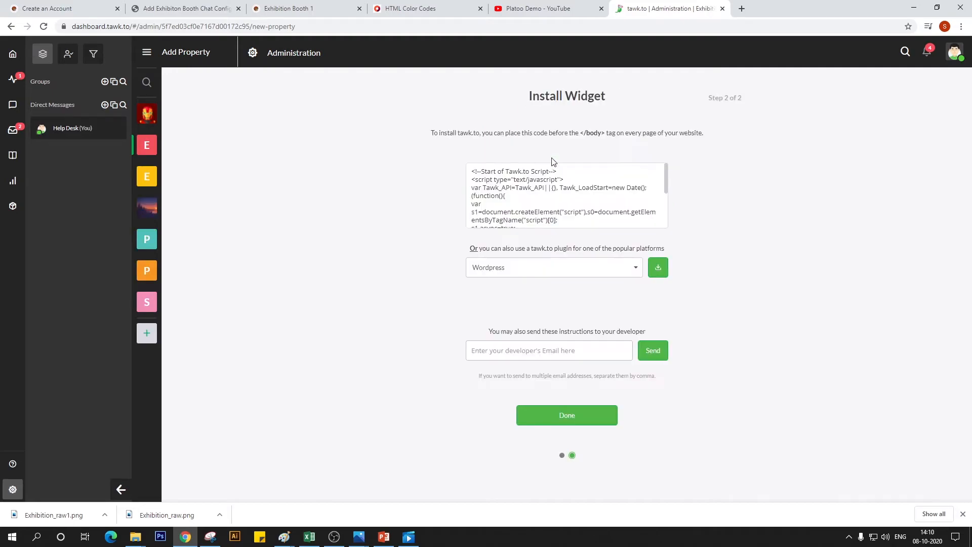
left_click(536, 203)
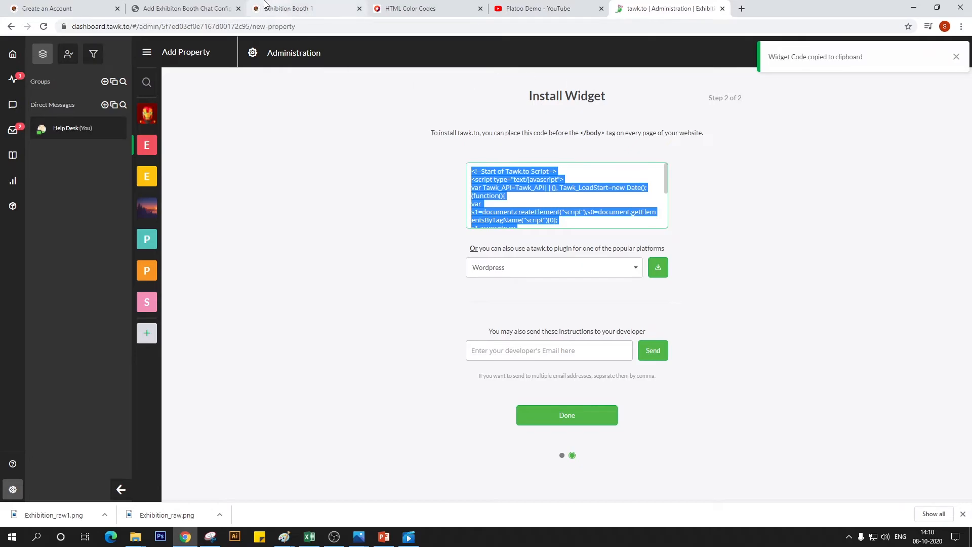
Return to the Platoo admin and paste the copied tawk.to script as the new booth chat configuration's widget code
left_click(204, 4)
left_click(317, 309)
key("ctrl+v")
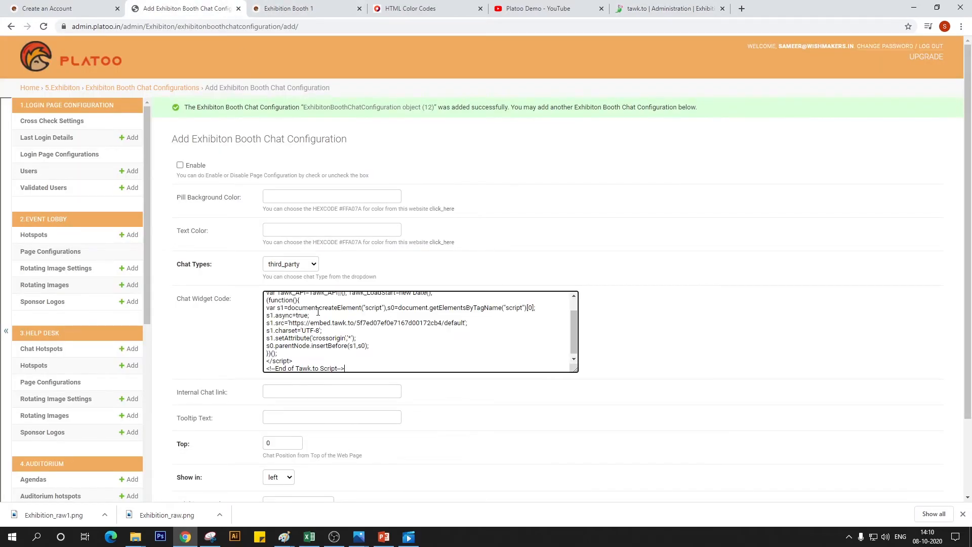
Set the pill background and text colors to #F3B317 and enable the chat configuration
left_click(288, 196)
left_click(288, 216)
left_click(286, 230)
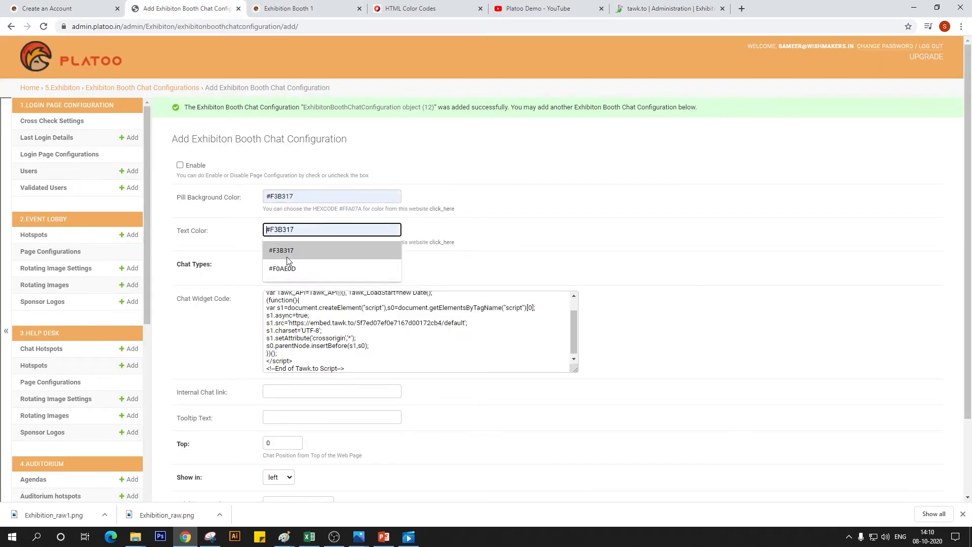
left_click(295, 251)
left_click(180, 165)
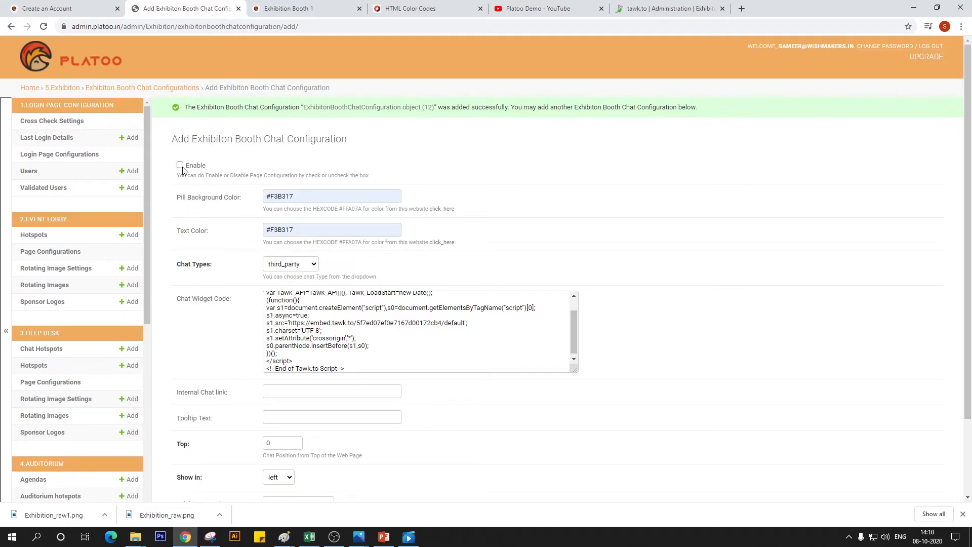
Set the chat's tooltip text to Sales Support and its top position to 400
scroll(195, 354, "down", 3)
left_click(297, 299)
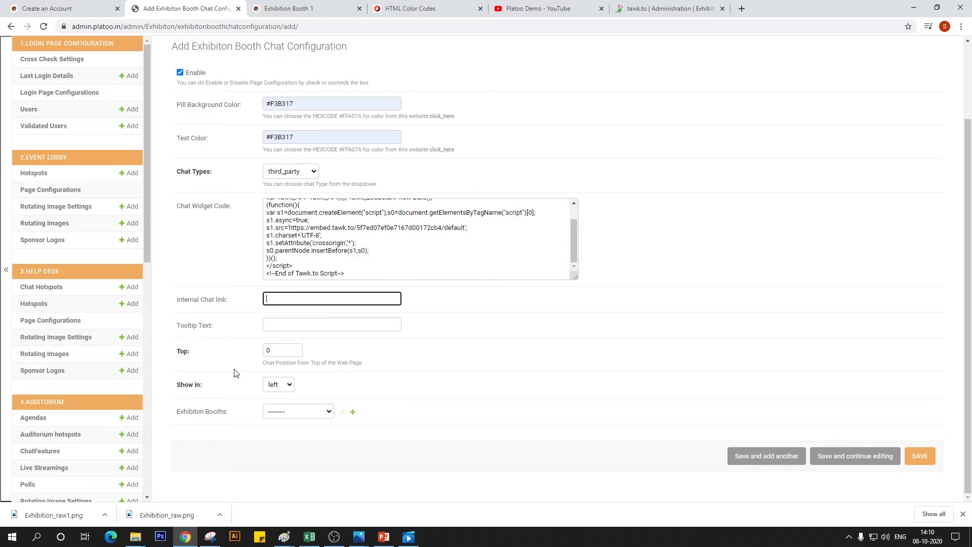
left_click(289, 328)
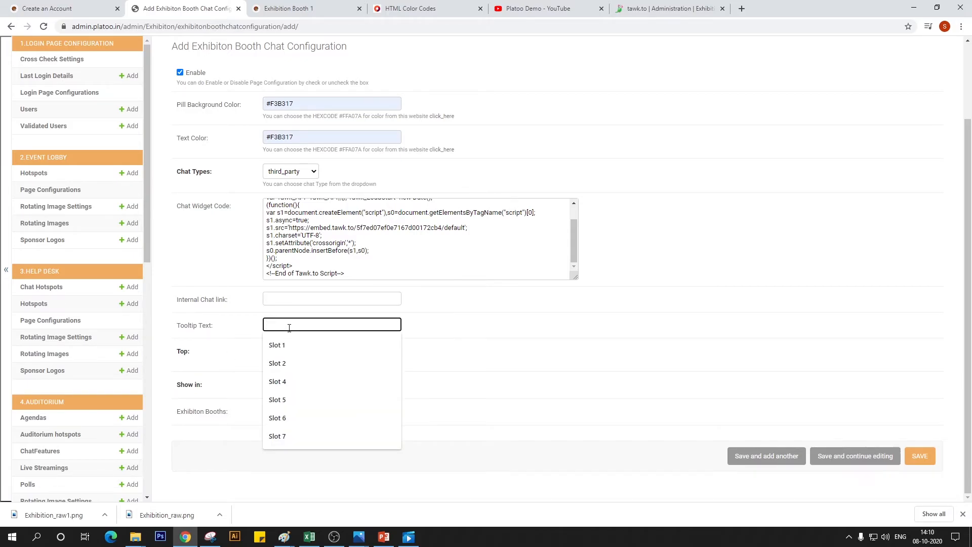
type("Sale")
left_click(289, 345)
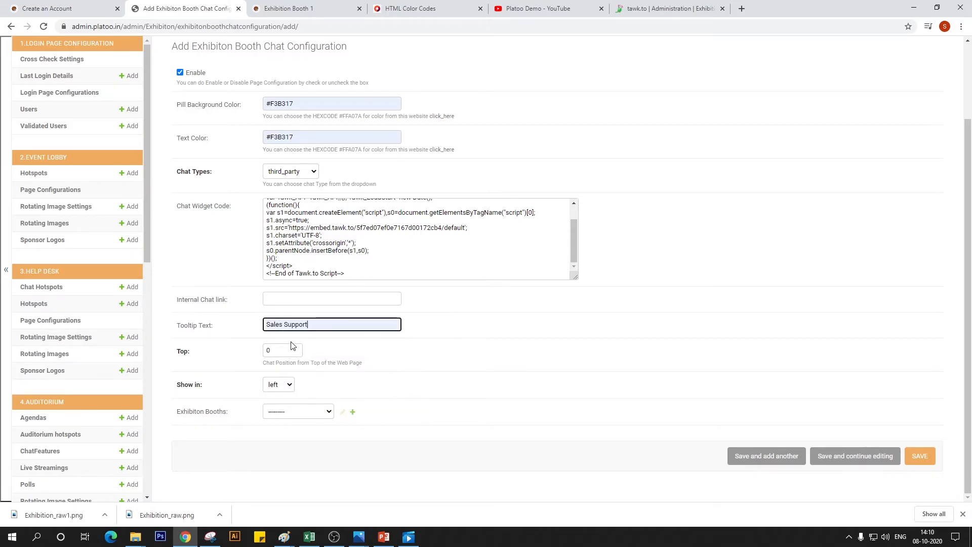
left_click(277, 350)
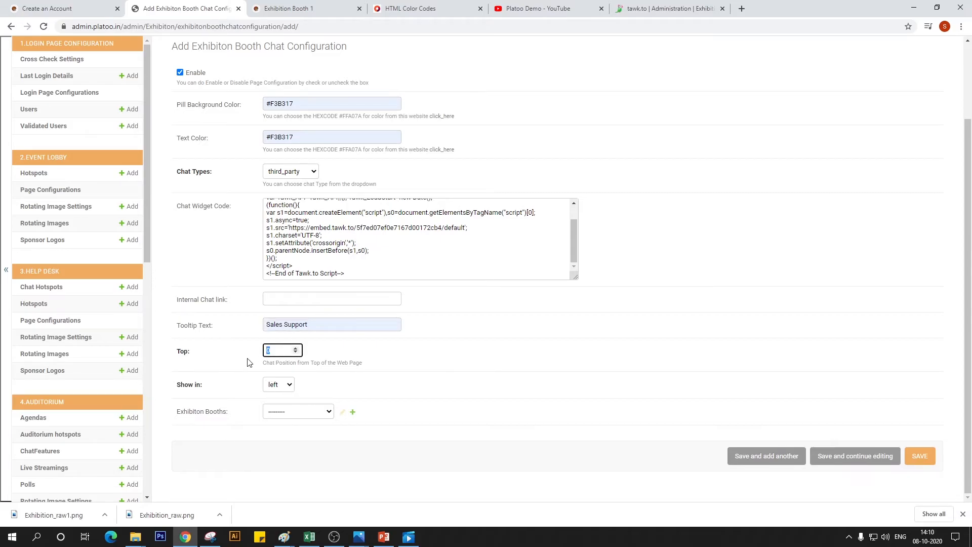
type("00")
Assign the chat configuration to Exhibition Booth 3 and save it
left_click(324, 412)
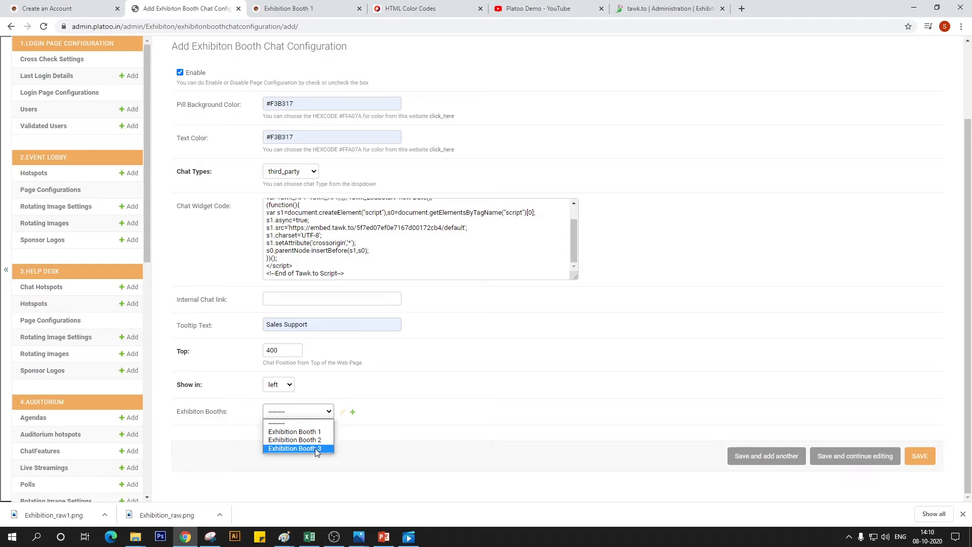
left_click(296, 449)
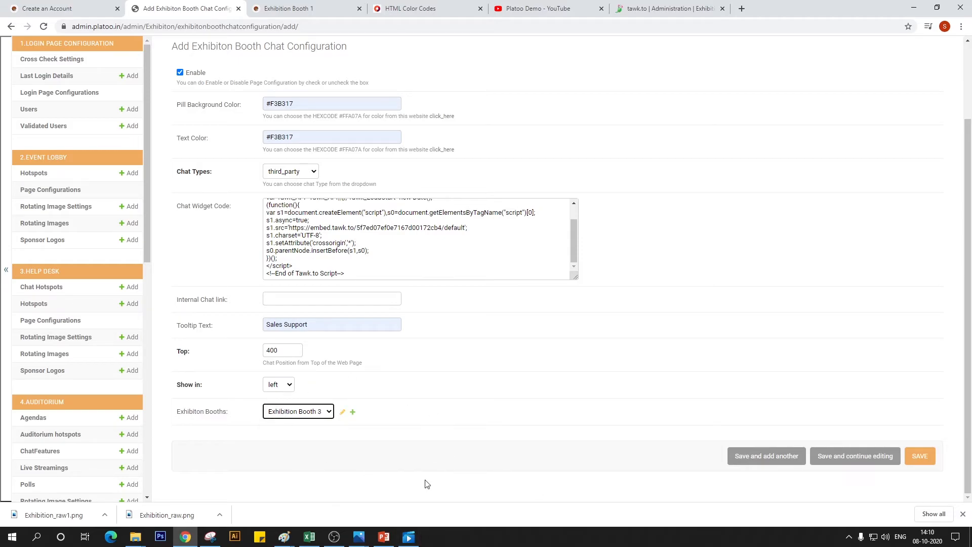
left_click(919, 455)
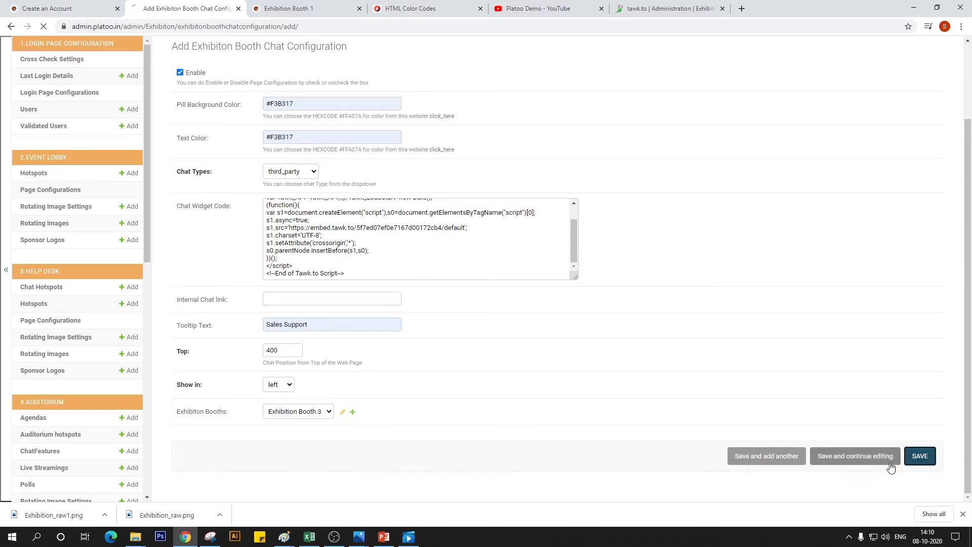
Reload the live Exhibition Booth 1 page and check its chat widget by opening and closing it
left_click(286, 8)
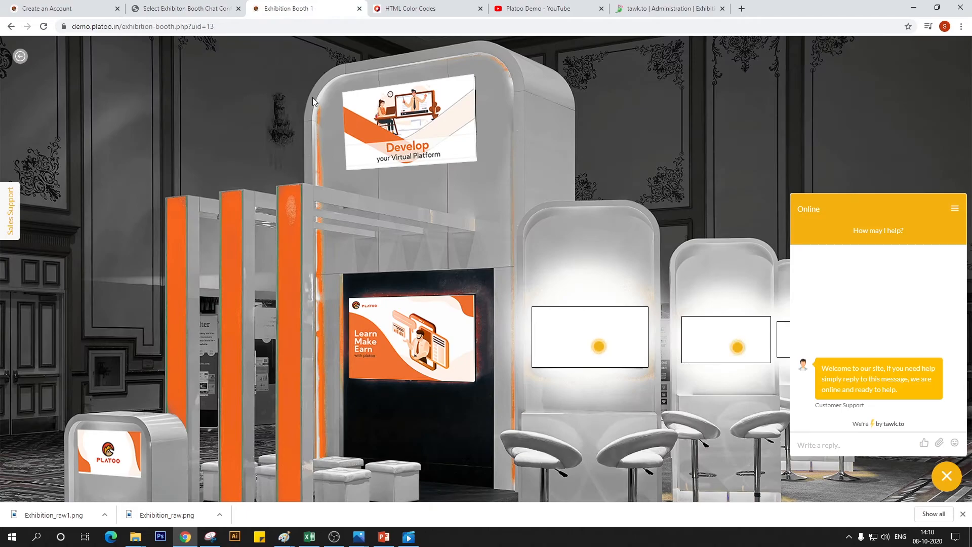
left_click(44, 29)
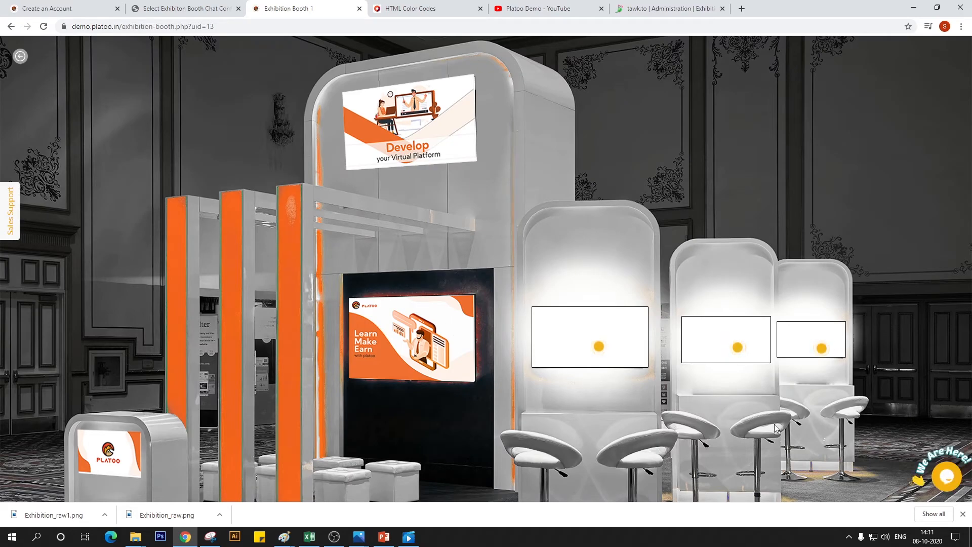
left_click(942, 481)
left_click(943, 484)
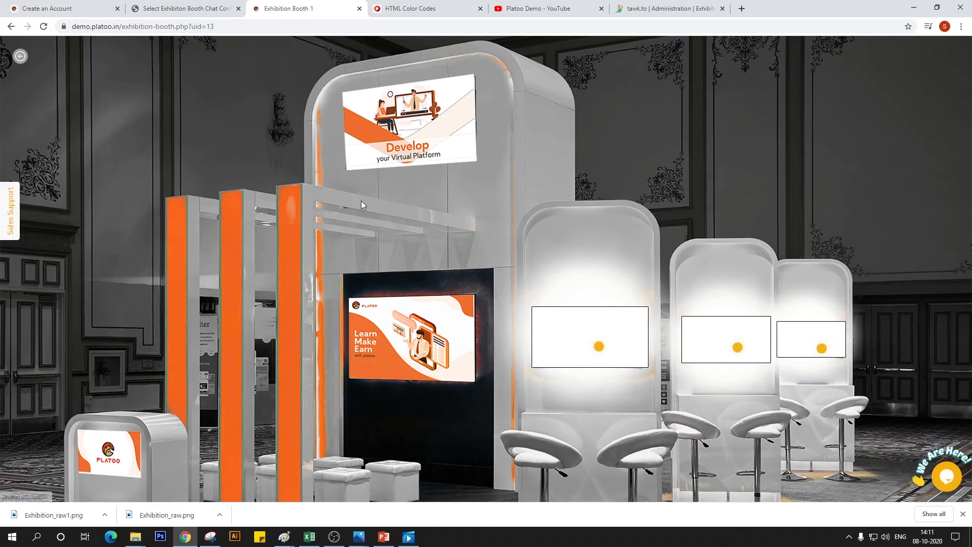
Go back to the exhibition zone, enter Booth 2 and check its chat widget by opening and closing it
left_click(17, 59)
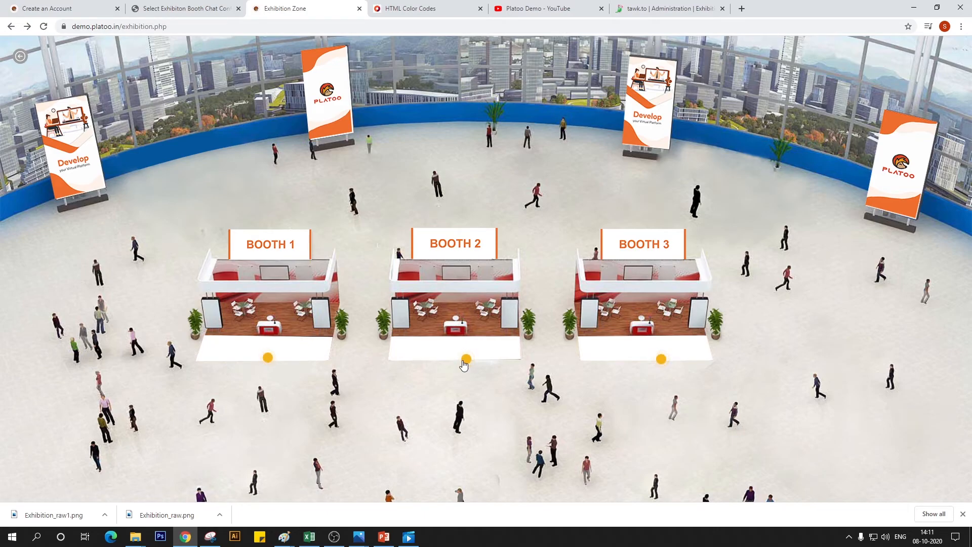
left_click(465, 360)
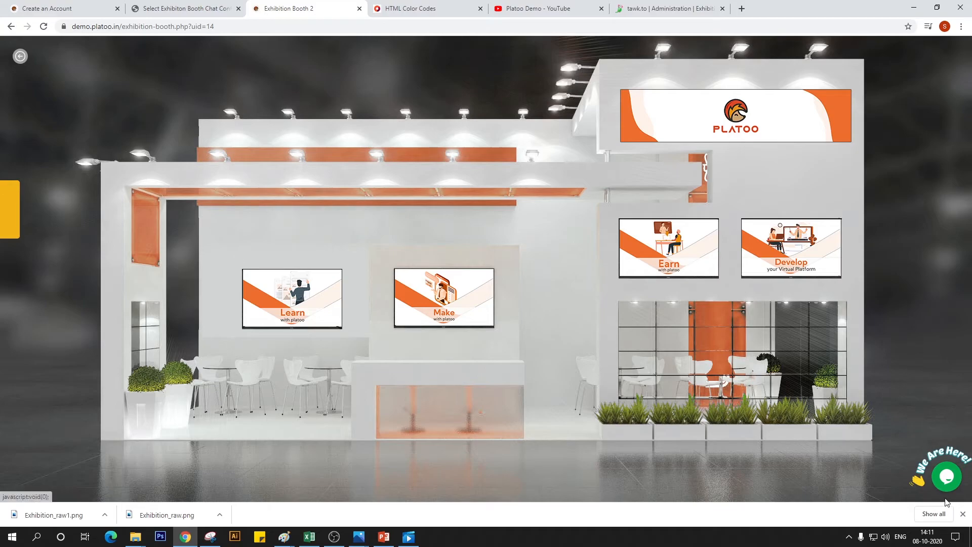
left_click(954, 469)
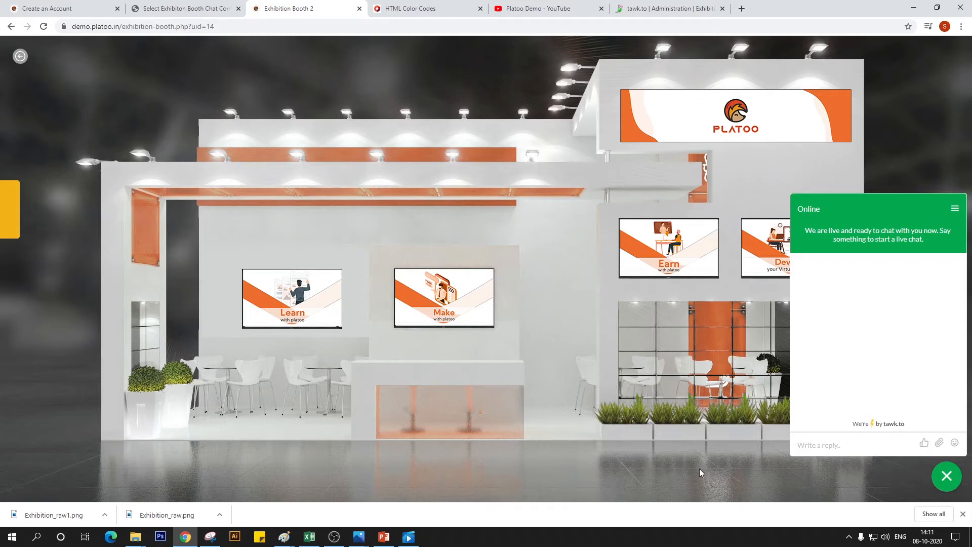
left_click(944, 475)
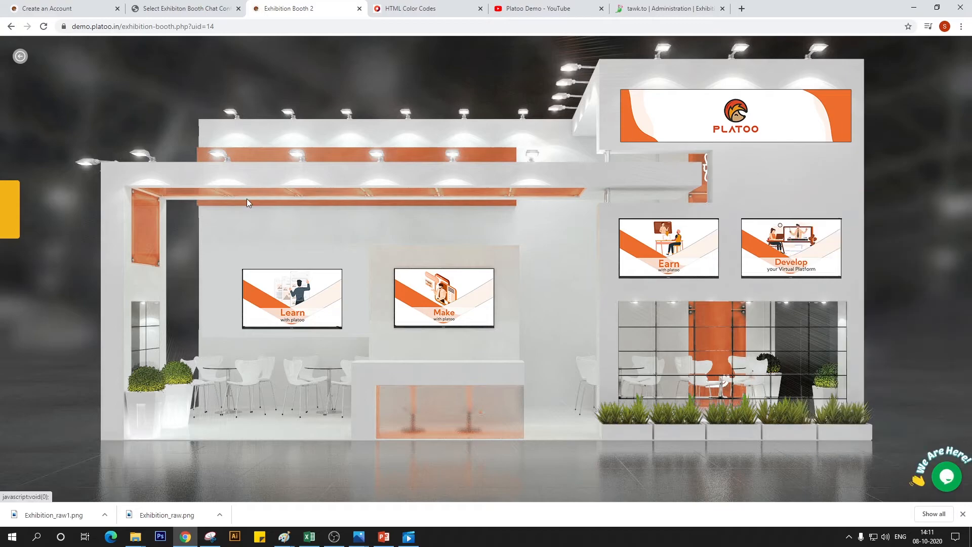
Check the color values in the booth chat configuration list, and return to the live Booth 2 page to dismiss the chat's welcome message
left_click(185, 9)
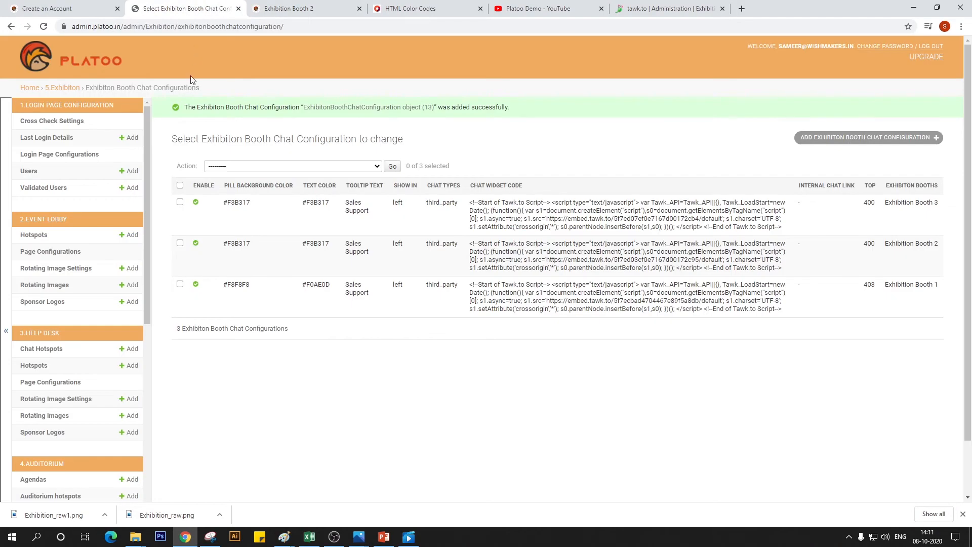
scroll(50, 328, "down", 5)
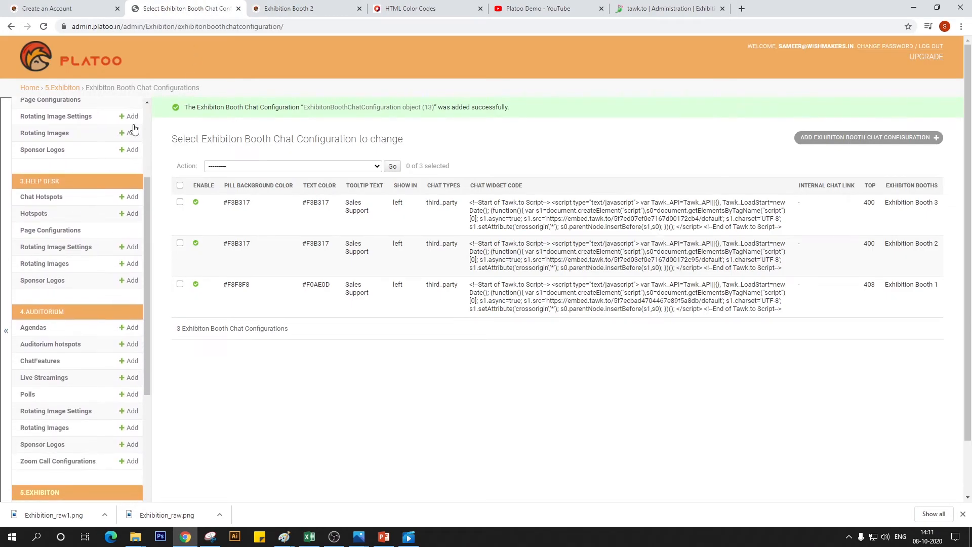
left_click(288, 8)
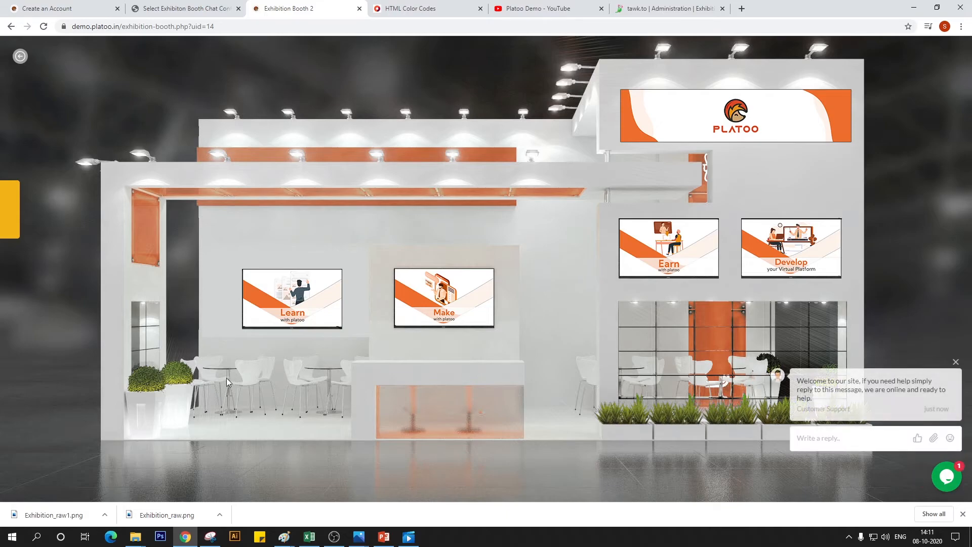
left_click(954, 362)
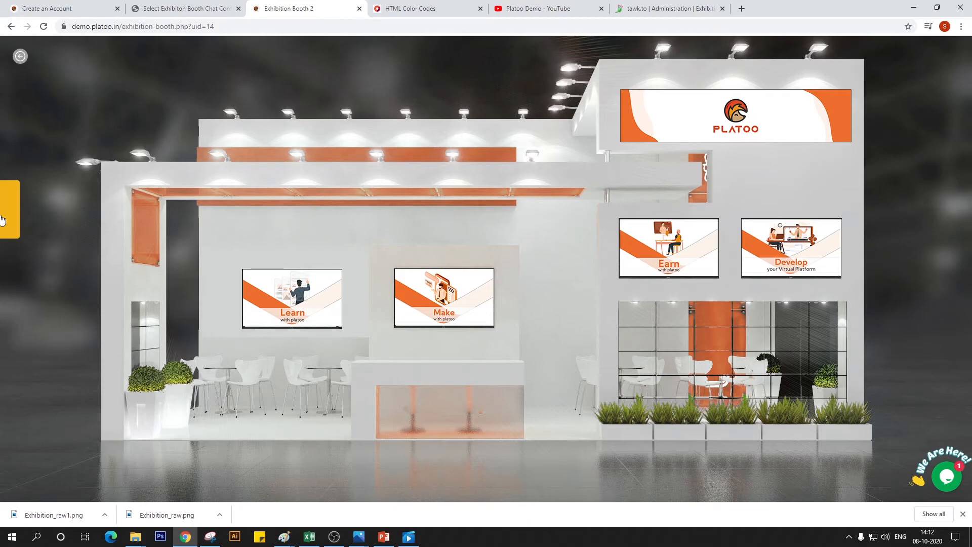
Set the text color of Exhibition Booth 2's chat configuration to #F5F5F5, save it, and reload the live Booth 2 page
left_click(230, 6)
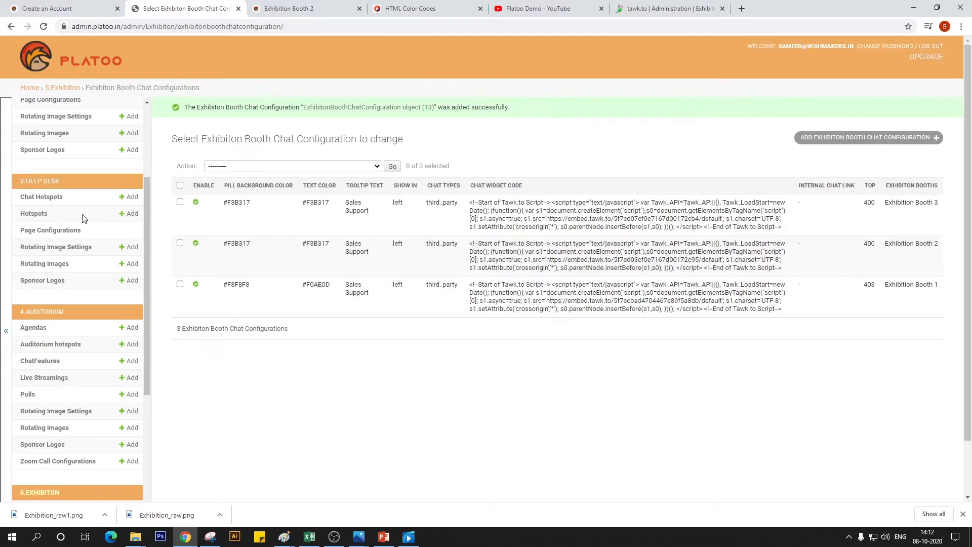
left_click(192, 246)
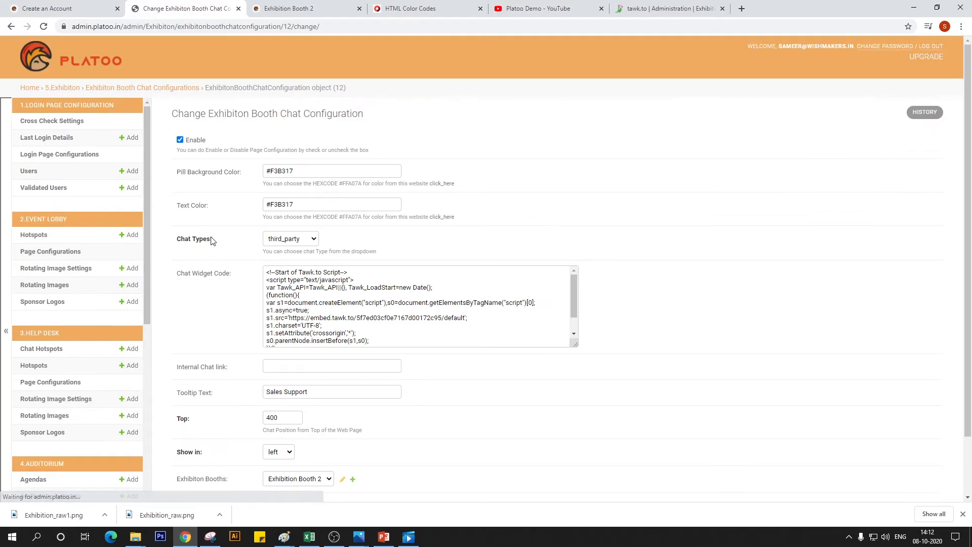
triple_click(305, 205)
key("BackSpace")
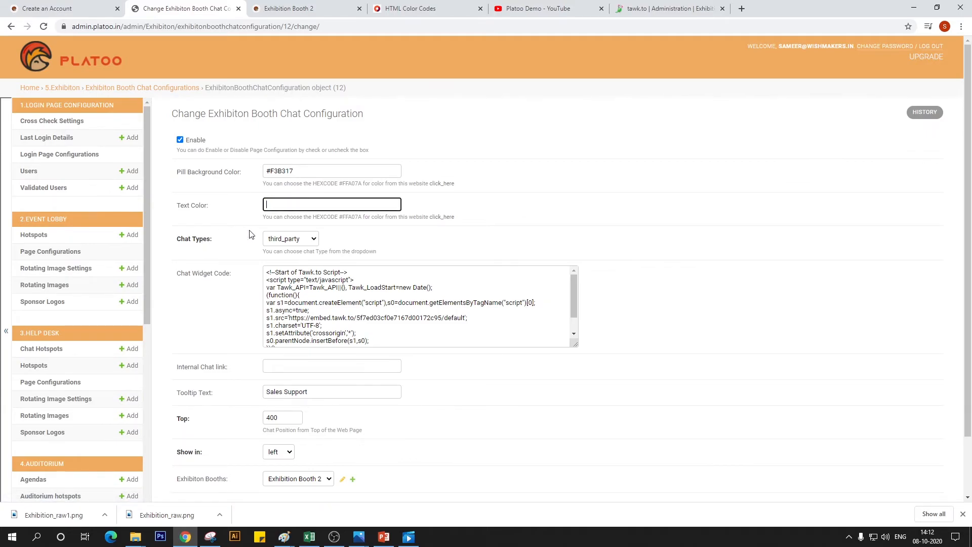
left_click(430, 8)
left_click(239, 332)
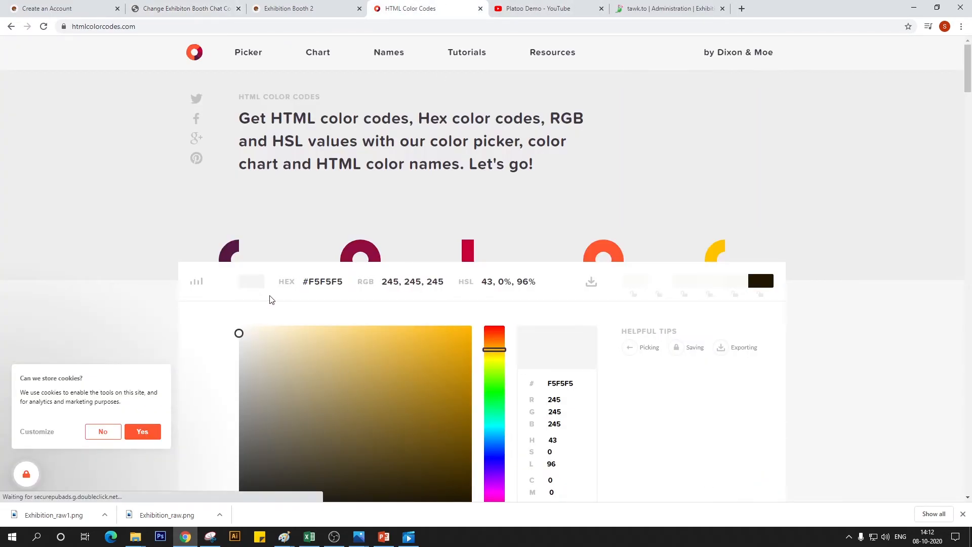
left_click(320, 281)
key("ctrl+c")
left_click(161, 7)
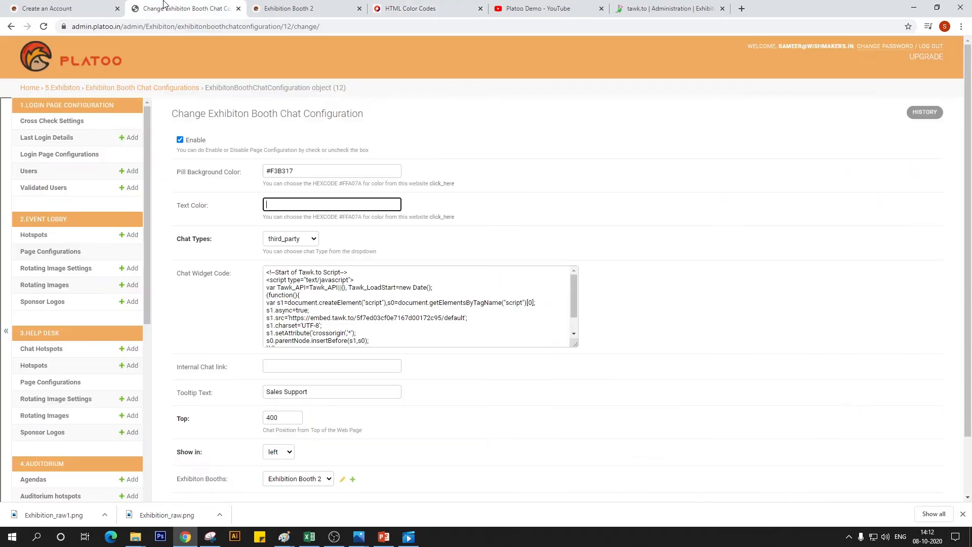
key("ctrl+v")
scroll(321, 383, "down", 2)
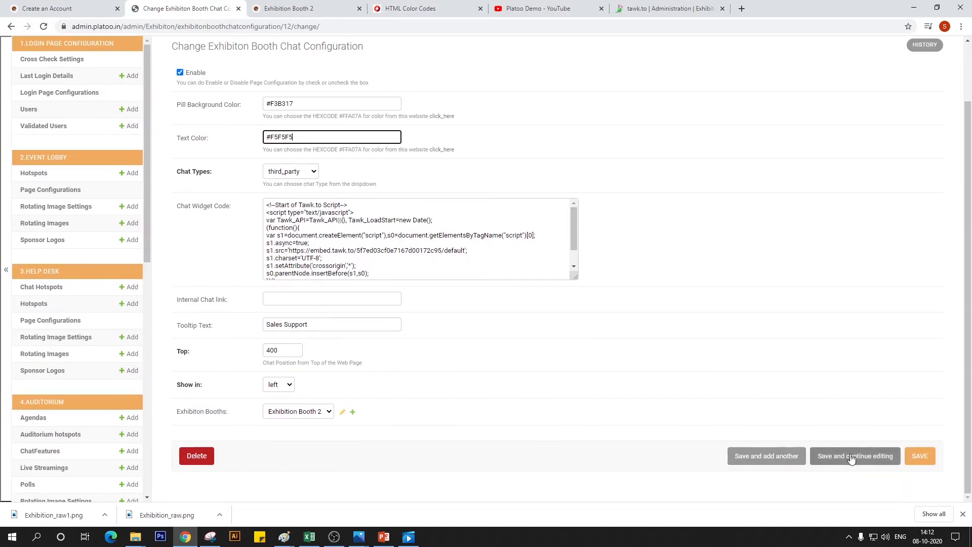
left_click(918, 456)
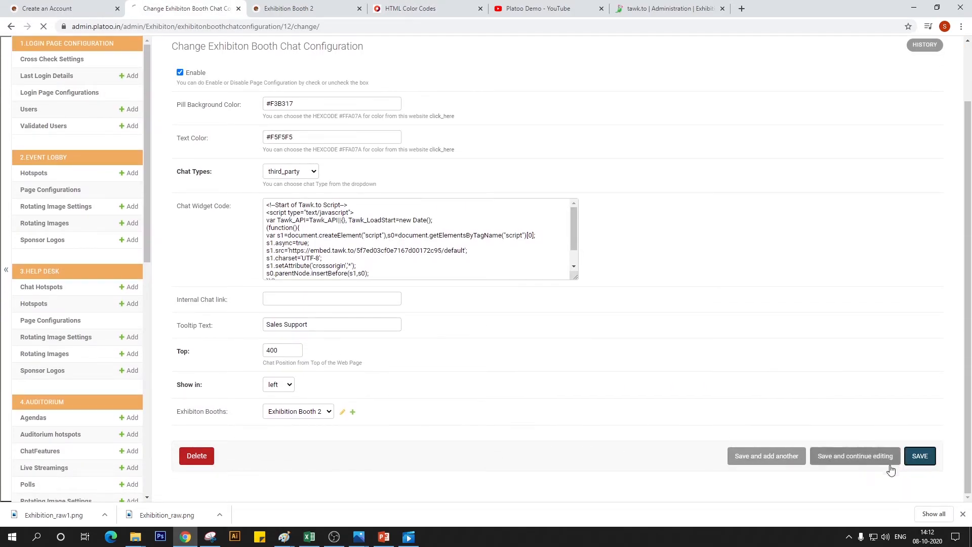
left_click(328, 5)
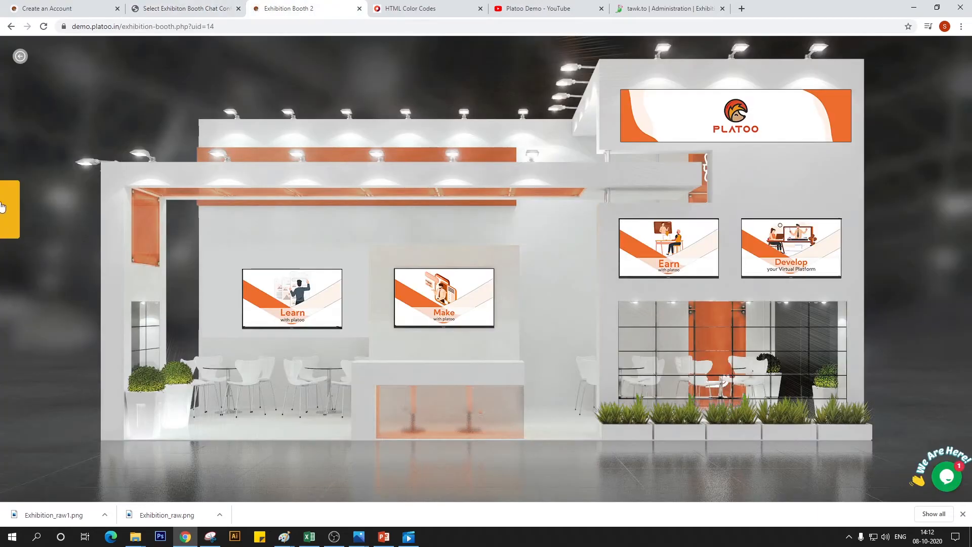
left_click(43, 26)
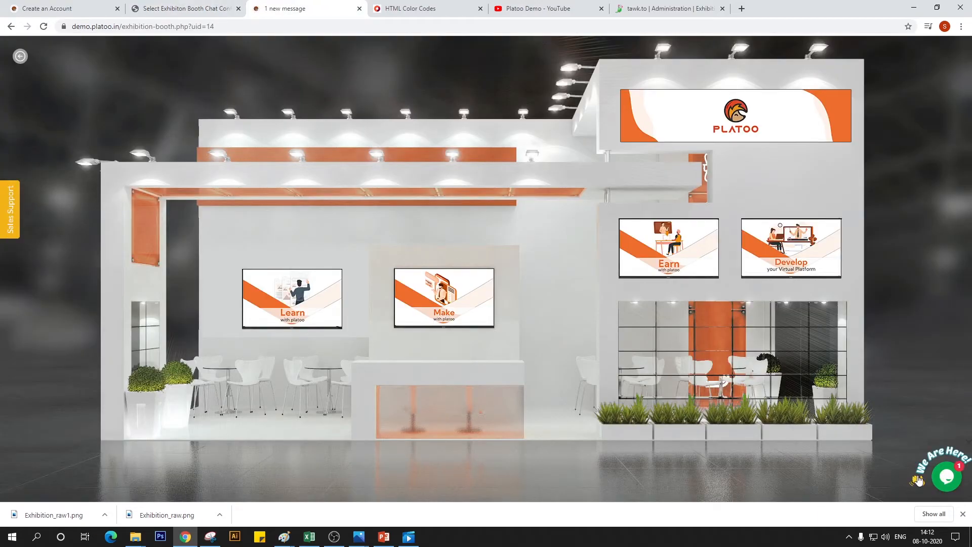
Switch to the tawk.to dashboard, finish the pending widget installation and open the Exhibition Booth 2 property's chat widget settings
left_click(697, 4)
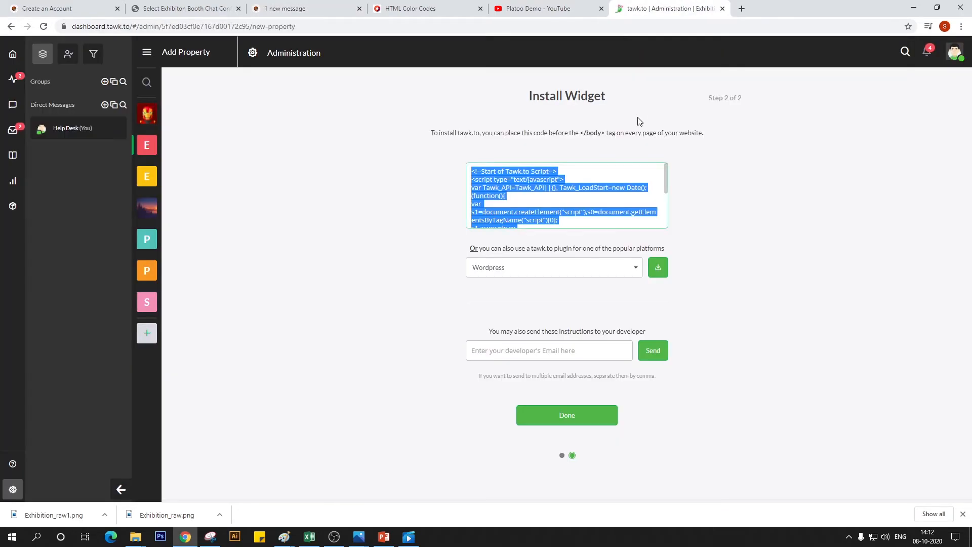
left_click(579, 428)
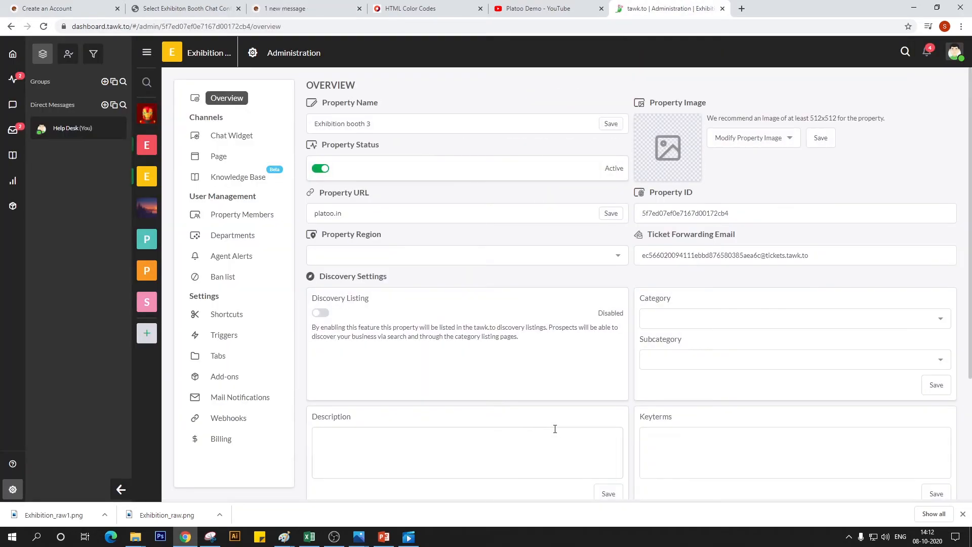
left_click(146, 146)
scroll(418, 231, "down", 3)
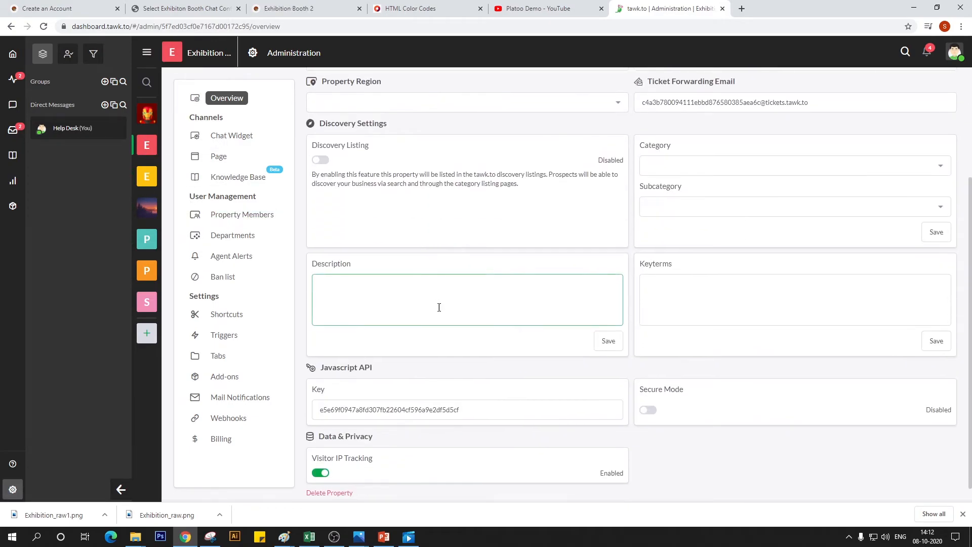
scroll(438, 320, "up", 3)
left_click(220, 137)
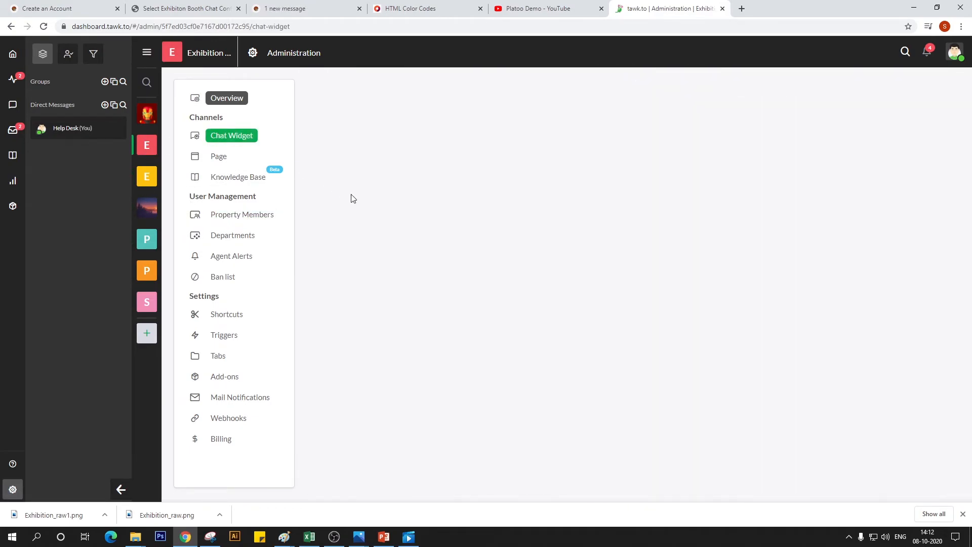
Set the Exhibition Booth 2 property's widget color to orange #fb9916
left_click(326, 325)
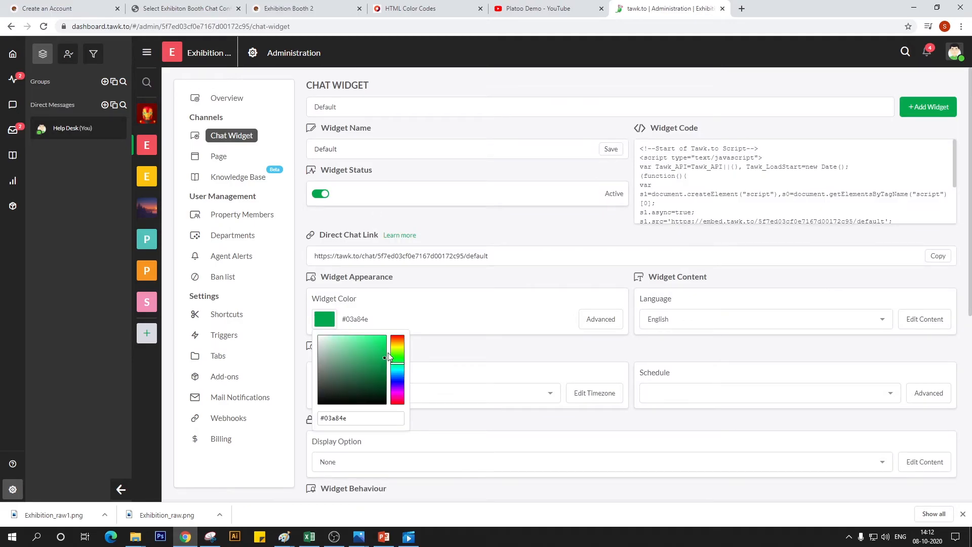
left_click(402, 342)
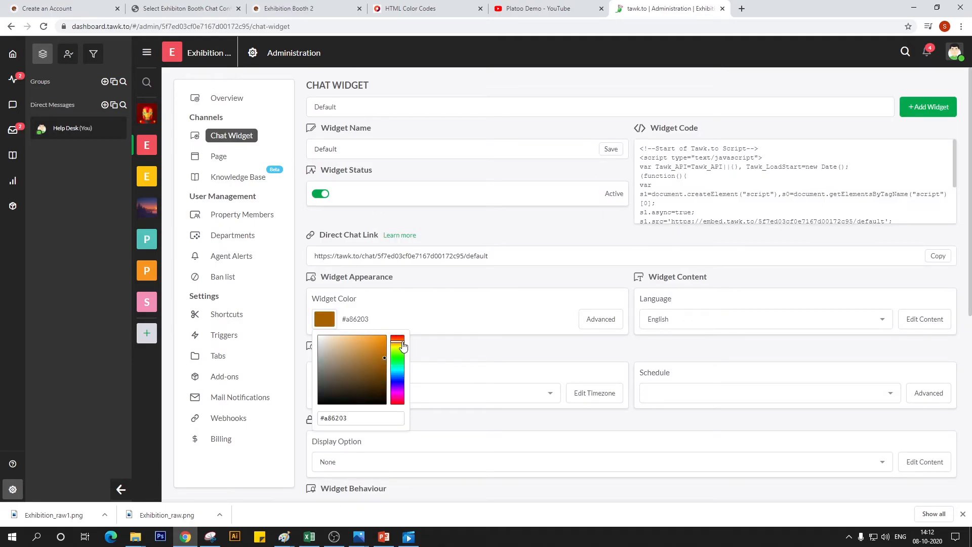
left_click_drag(383, 354, 379, 335)
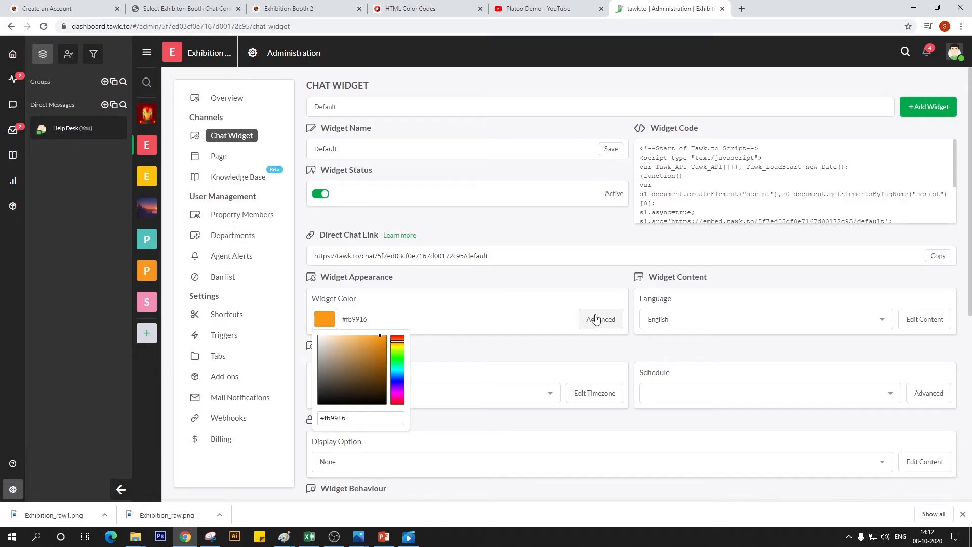
Change the Booth 2 widget's agent message color to yellow #f9c322 in the advanced appearance settings, save it and close them
left_click(595, 318)
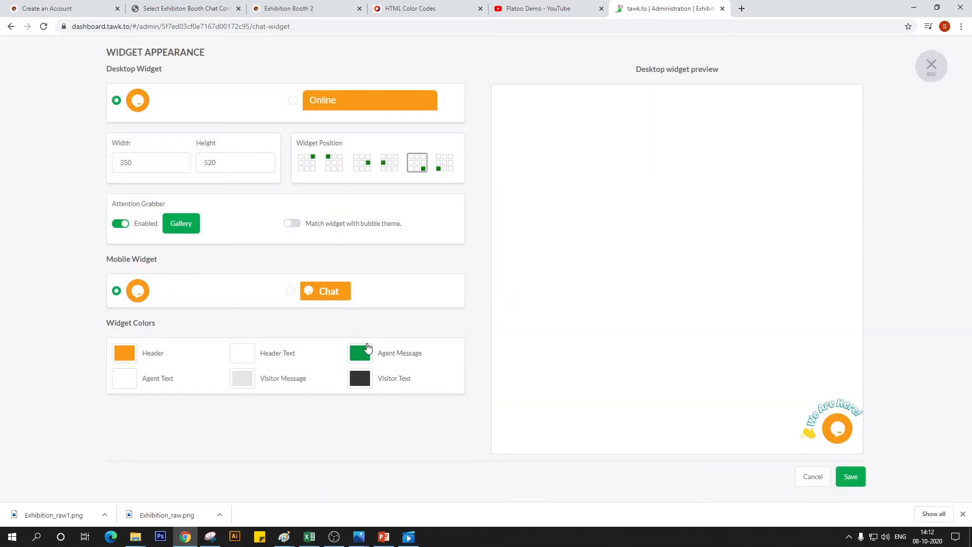
left_click(360, 353)
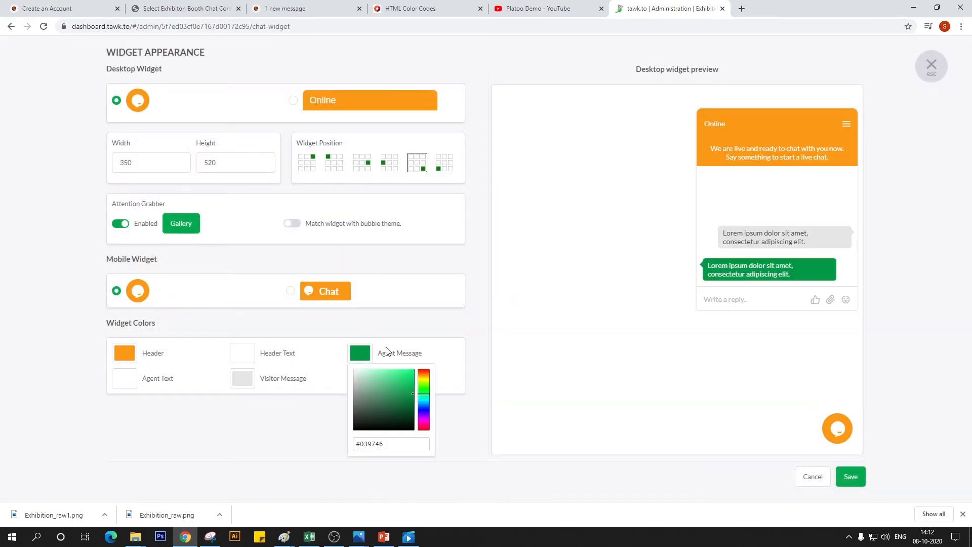
left_click(427, 378)
left_click(409, 376)
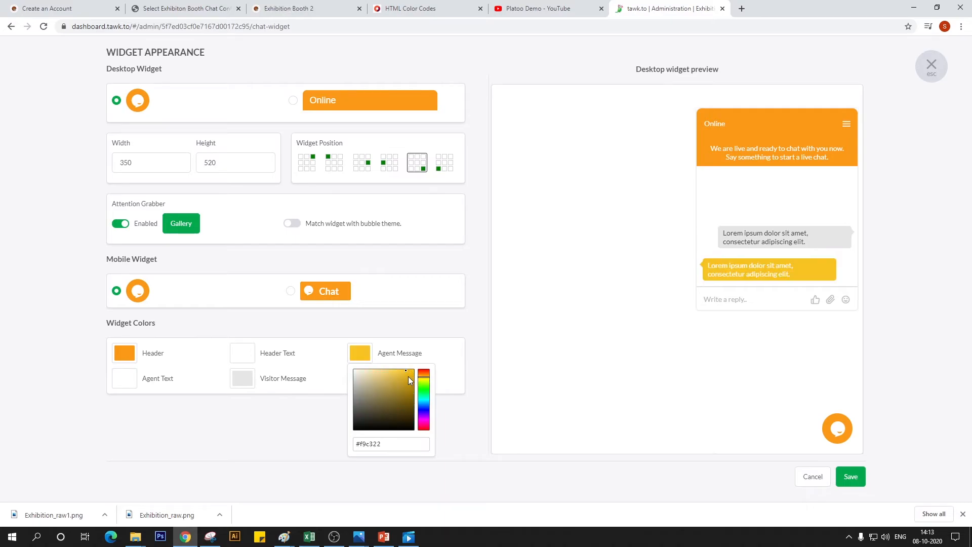
left_click(439, 324)
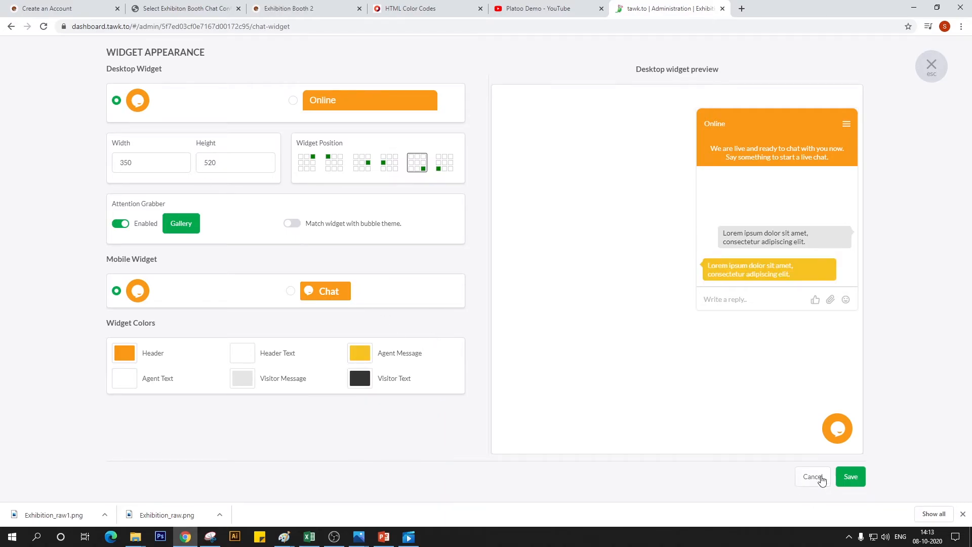
left_click(844, 477)
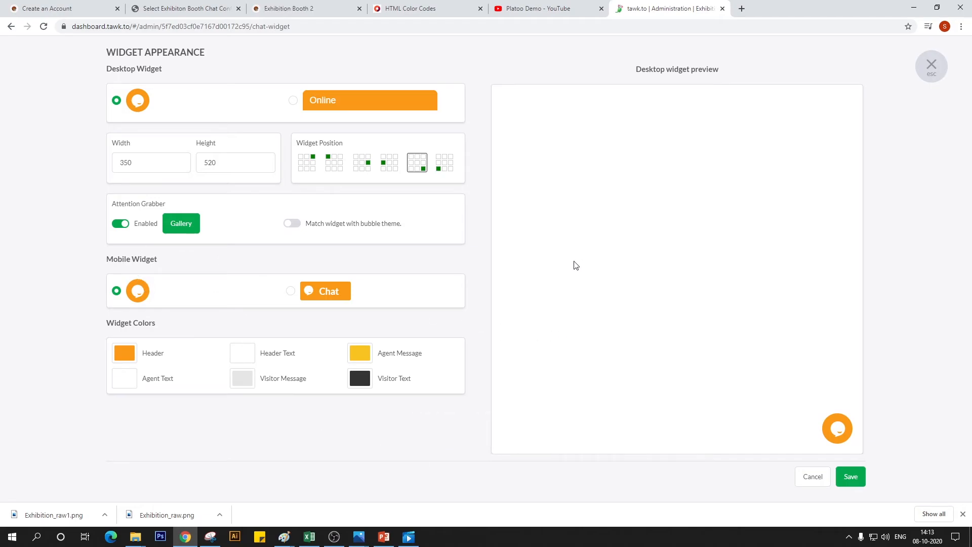
left_click(845, 480)
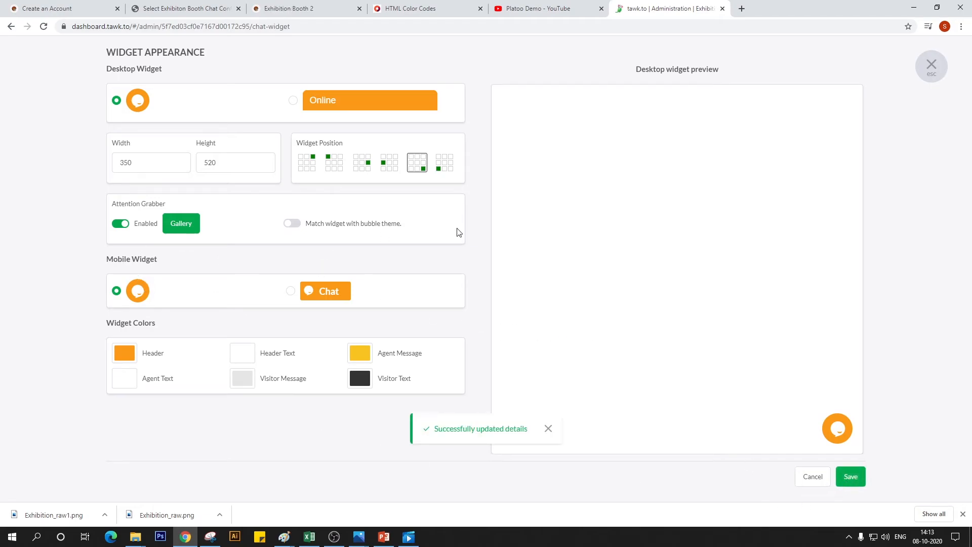
left_click(932, 65)
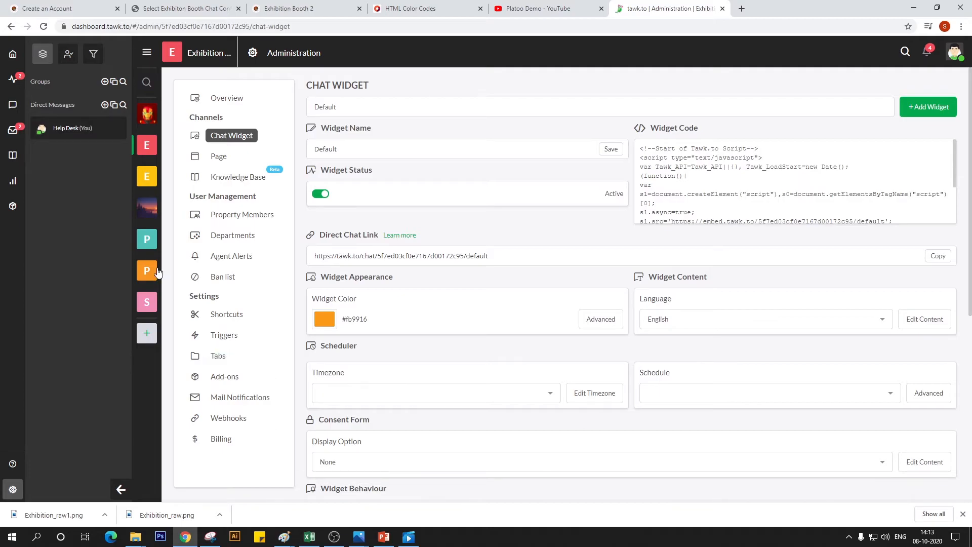
Set the Exhibition booth 3 property's widget color to light orange #ffb34c
left_click(146, 178)
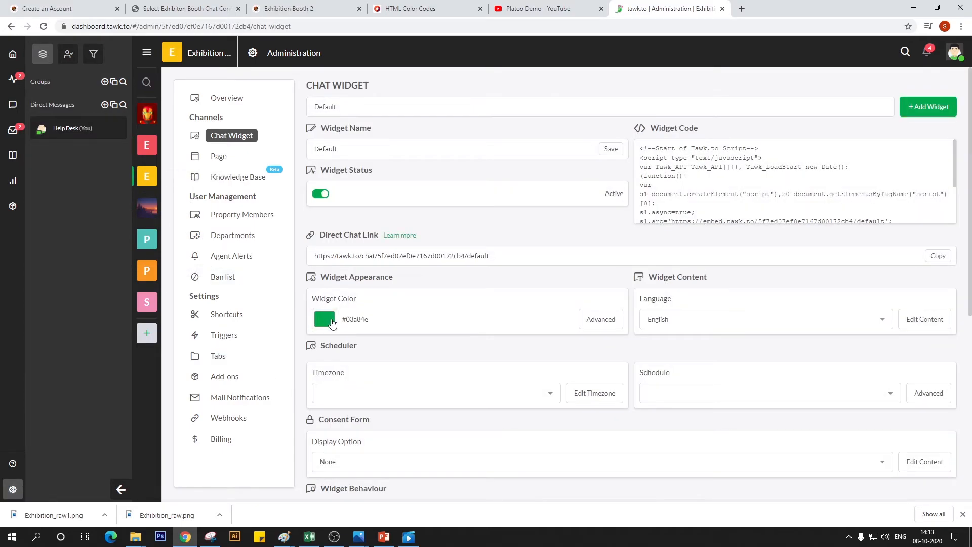
left_click(388, 325)
left_click(397, 343)
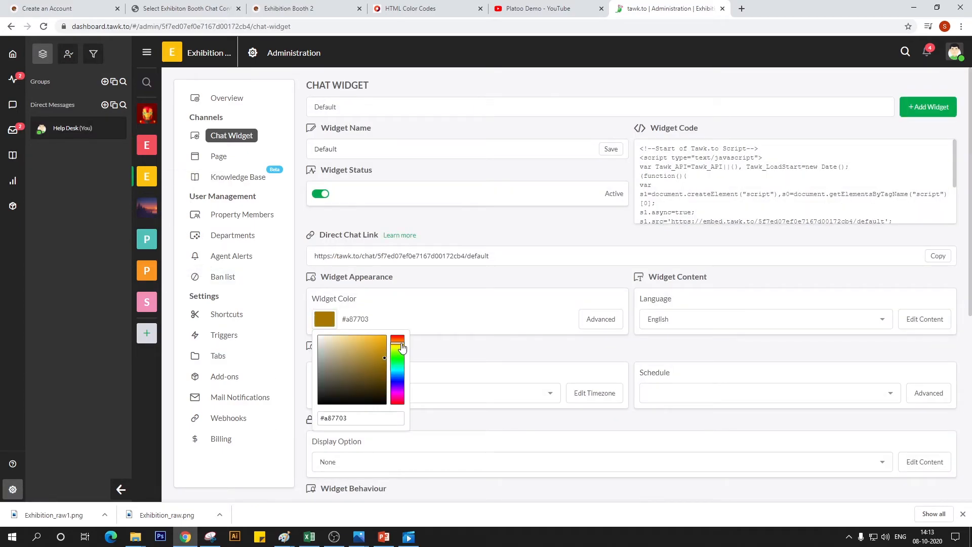
left_click(403, 343)
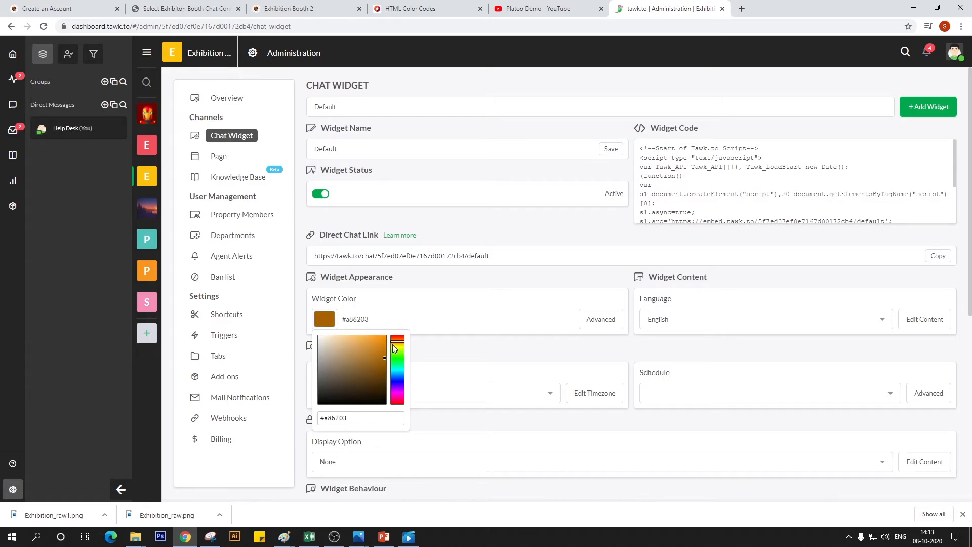
left_click_drag(377, 345, 365, 333)
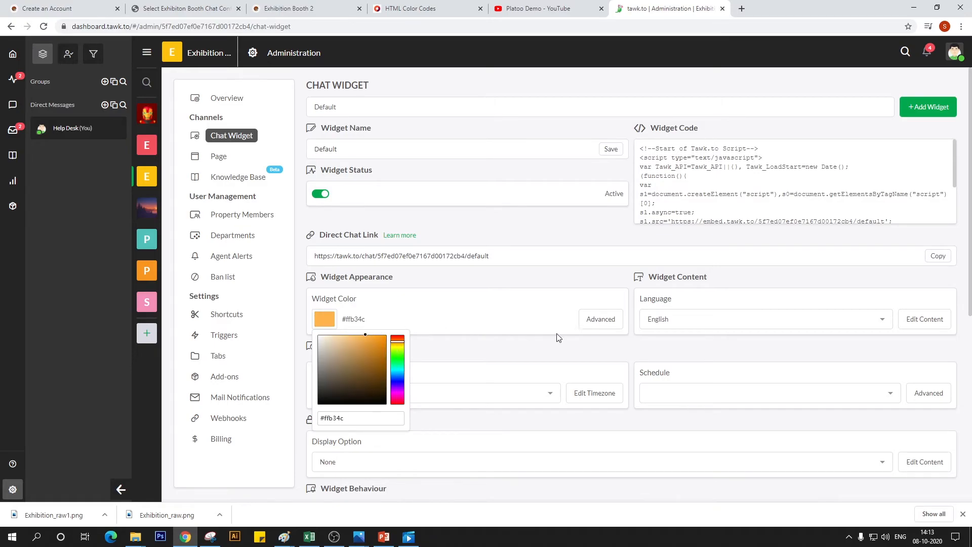
Change the Booth 3 widget's agent message color to yellow #ffca2b in the advanced appearance settings and save it
left_click(597, 319)
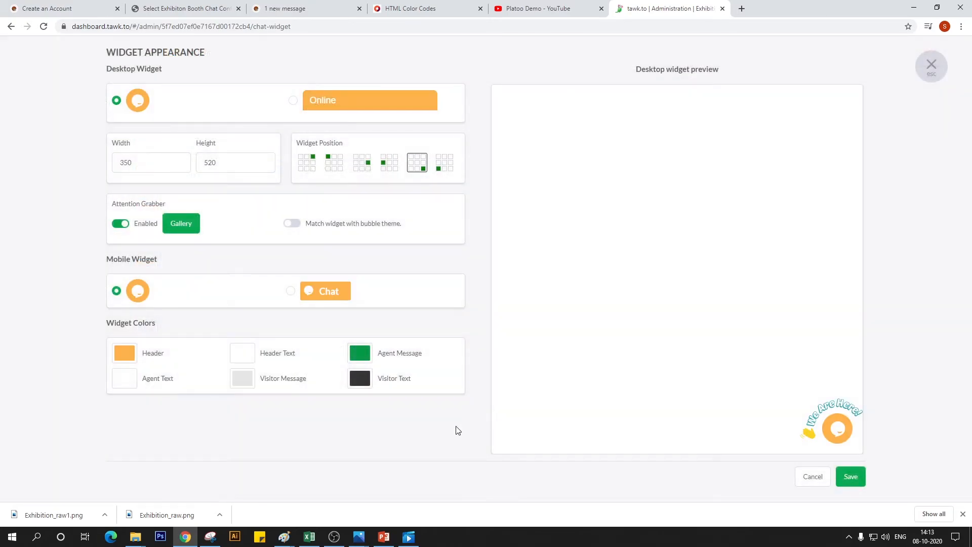
left_click(364, 358)
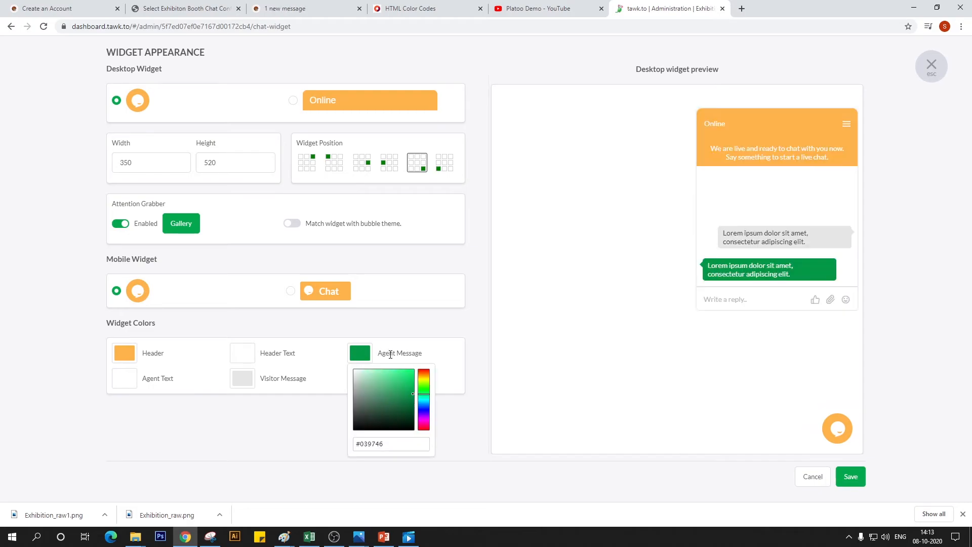
left_click(423, 374)
left_click(423, 376)
left_click(411, 380)
left_click_drag(410, 383, 404, 369)
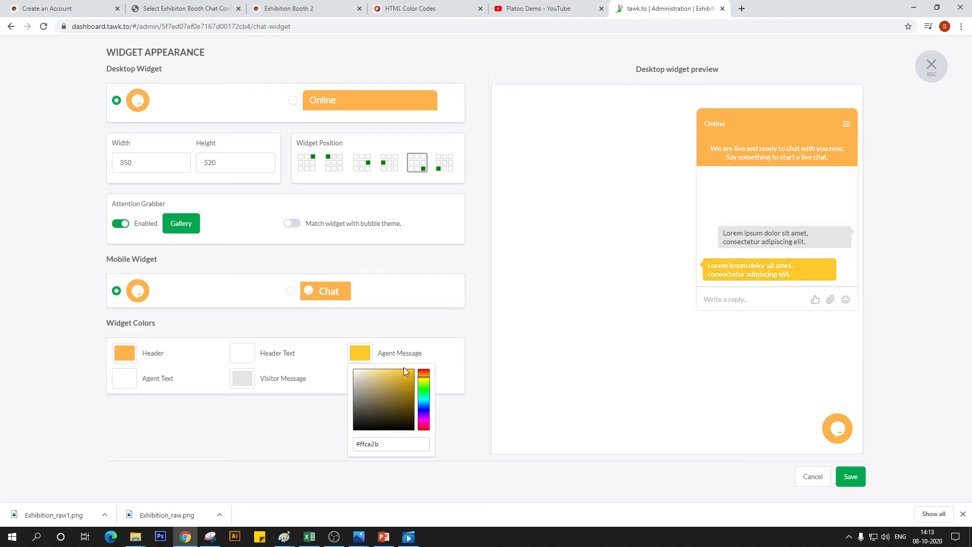
left_click(850, 476)
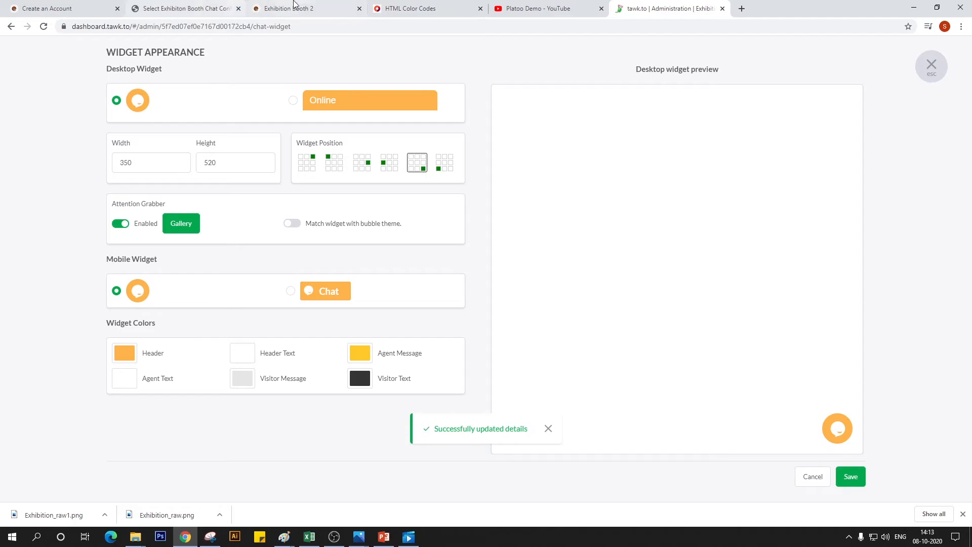
Reload the live Exhibition Booth 2 page and check the recolored chat widget by opening and closing it
left_click(251, 7)
left_click(41, 29)
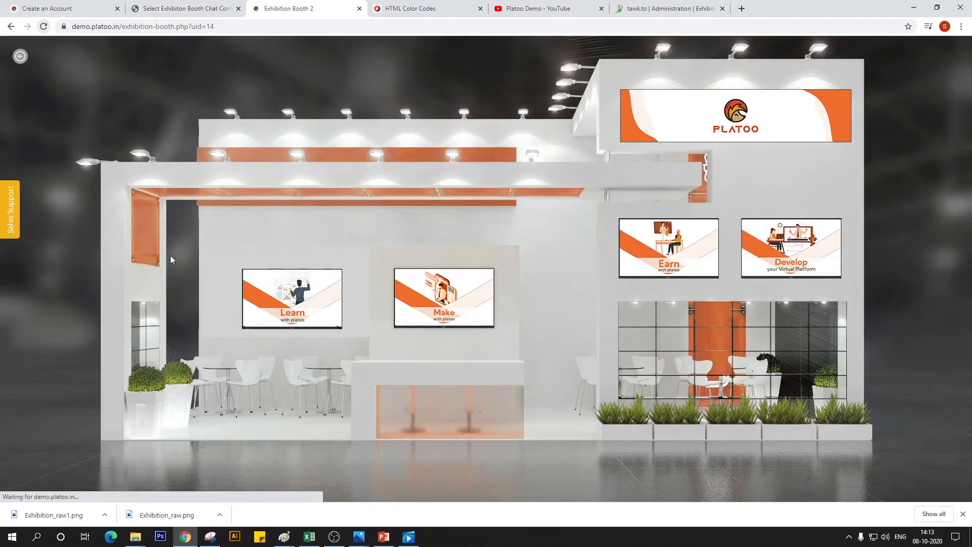
left_click(958, 478)
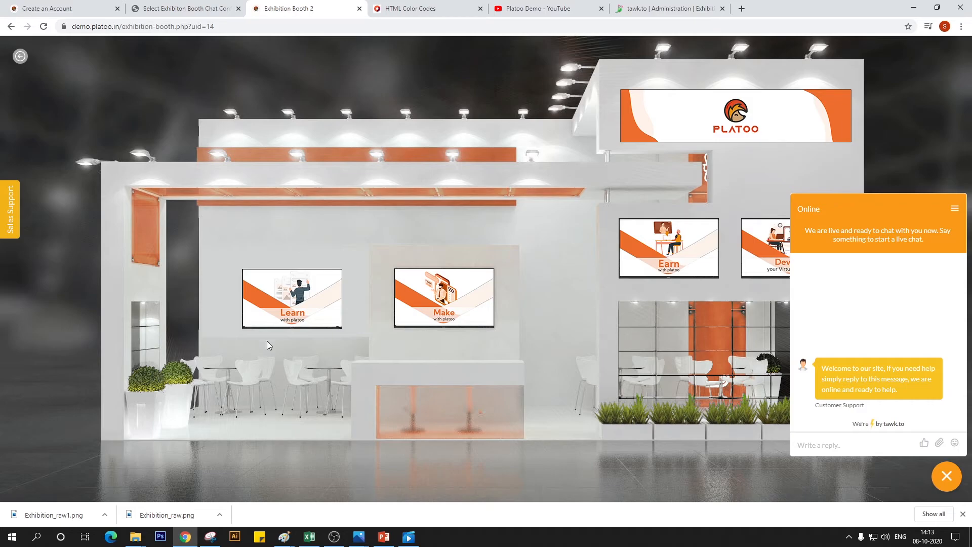
left_click(947, 480)
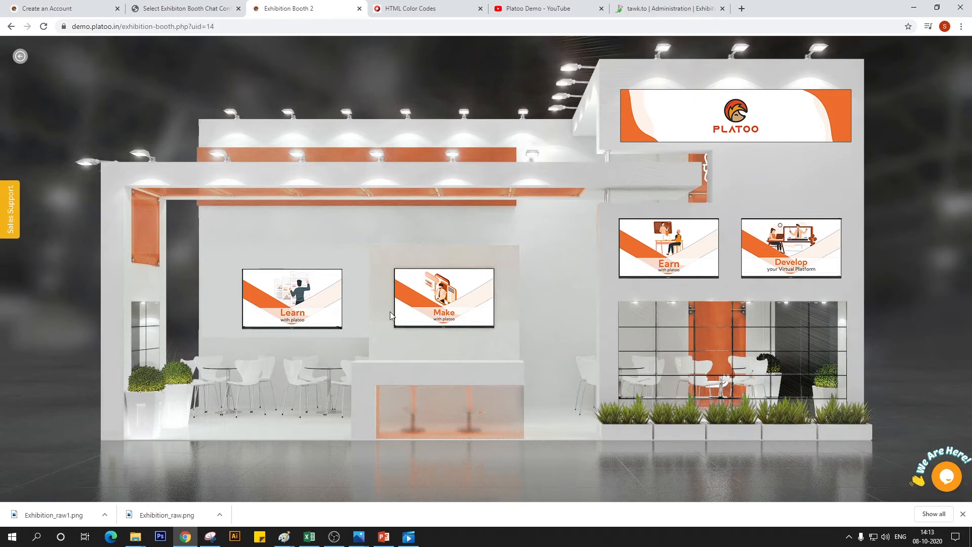
Leave Exhibition Booth 2 for the exhibition zone and open Booth 3 to inspect its Sales Support pill
left_click(21, 56)
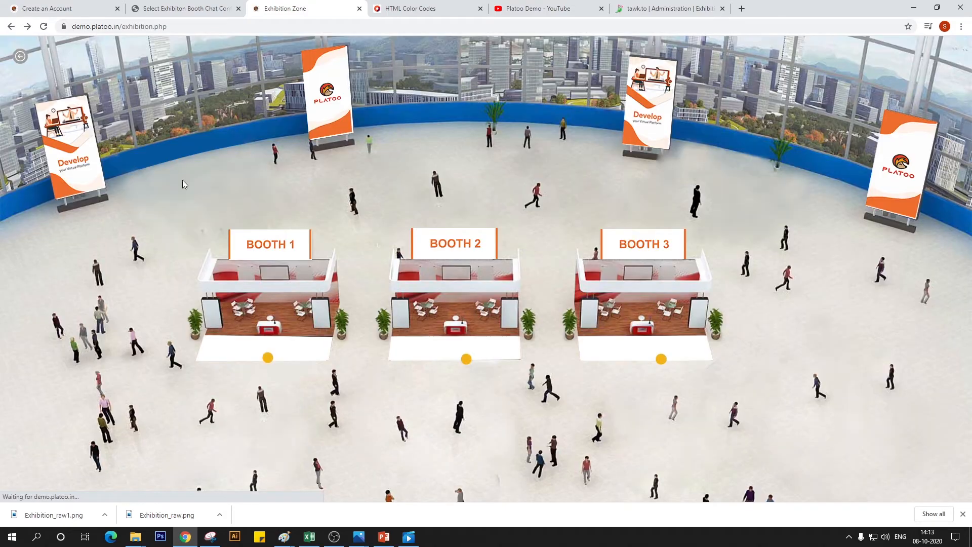
left_click(662, 360)
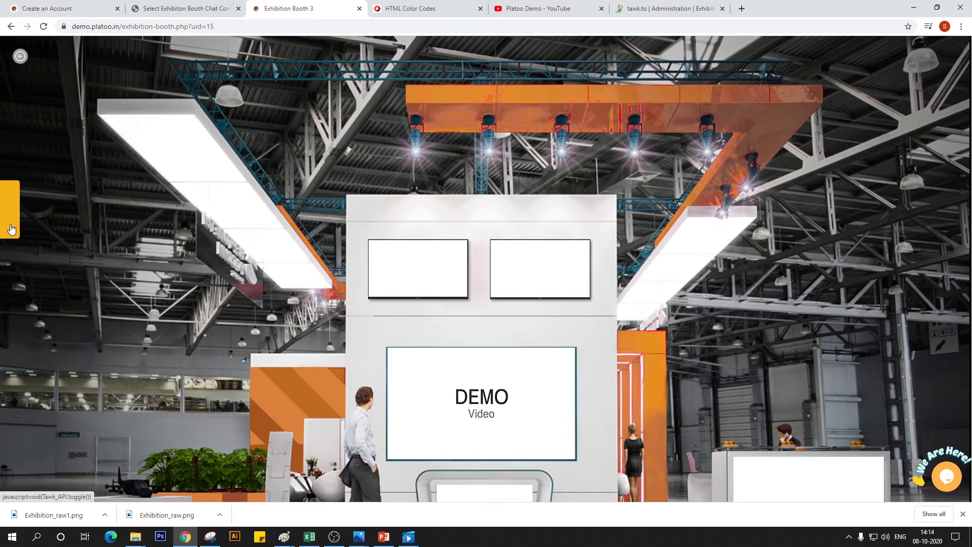
Set the text color of the Exhibition Booth 3 chat configuration to #F5F5F5 in the Platoo admin and save it
left_click(191, 8)
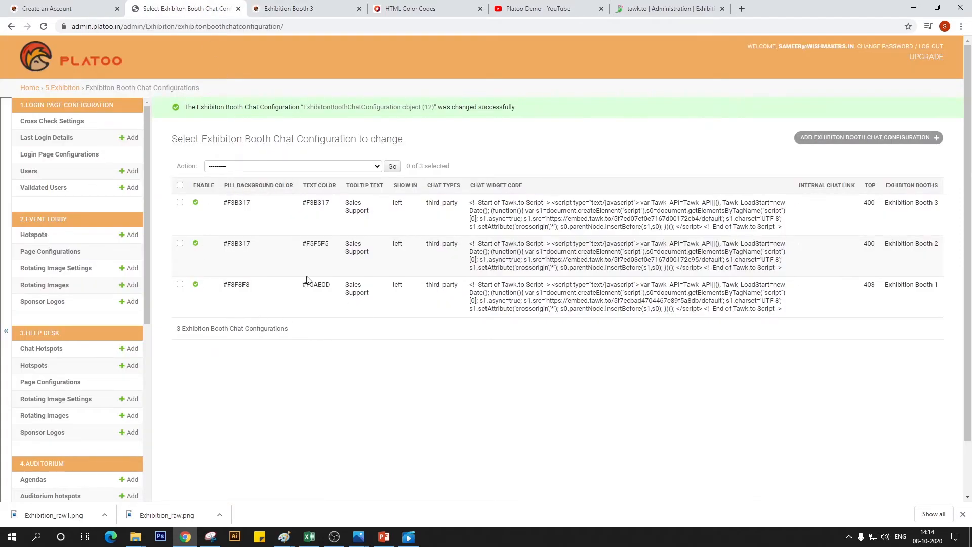
left_click(195, 204)
left_click(316, 5)
left_click(470, 5)
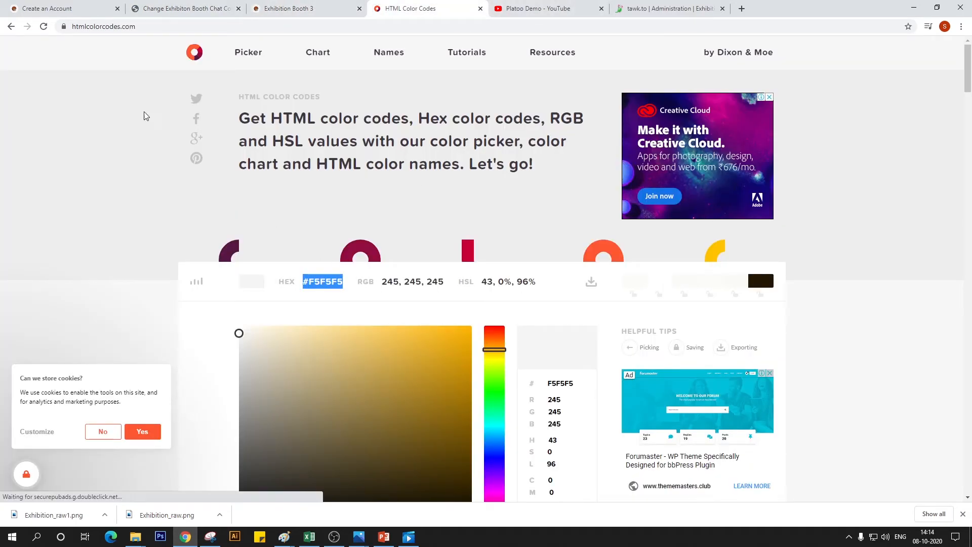
left_click(175, 5)
left_click_drag(294, 216, 238, 212)
type("#F5F5F5")
scroll(365, 425, "down", 2)
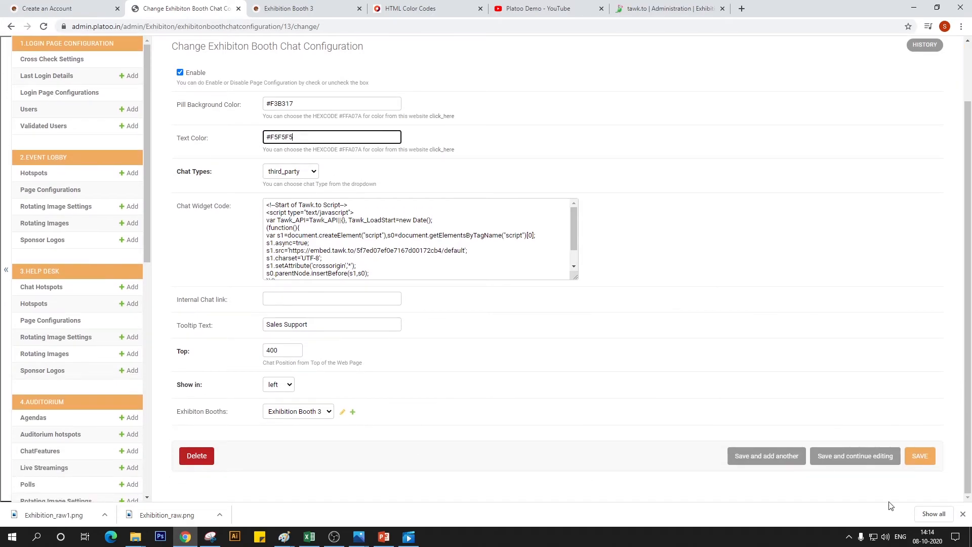
left_click(920, 455)
Reload the live Exhibition Booth 3 page and check its chat widget by opening and minimizing it
left_click(286, 8)
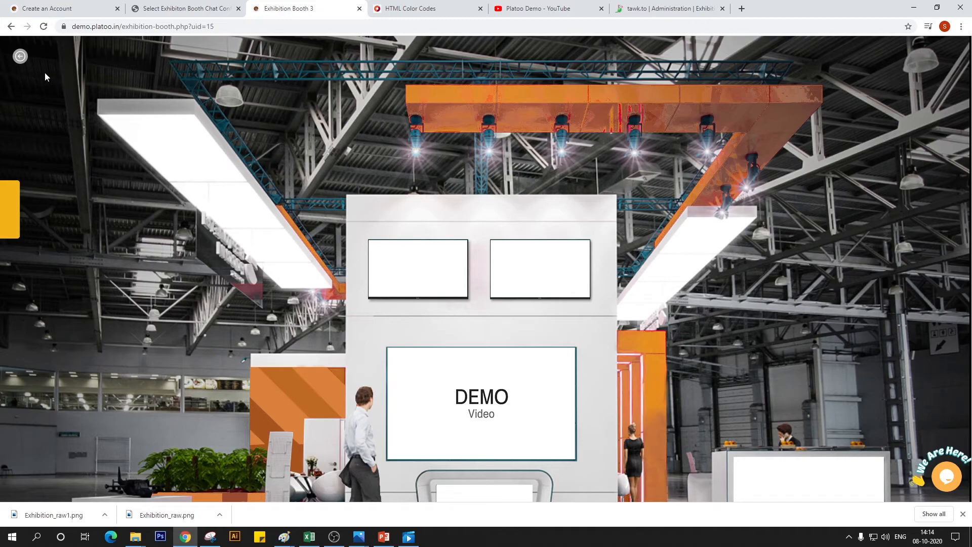
left_click(43, 26)
left_click(952, 486)
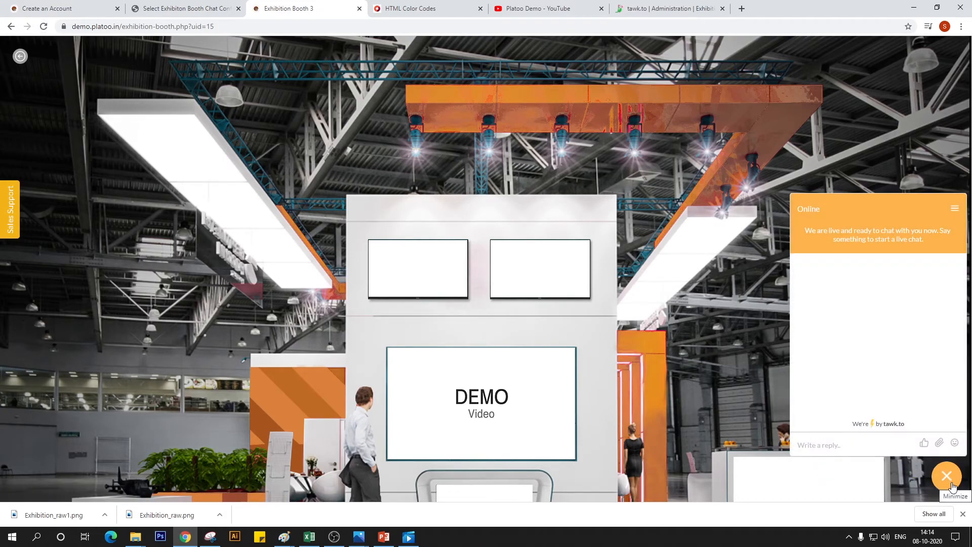
left_click(952, 486)
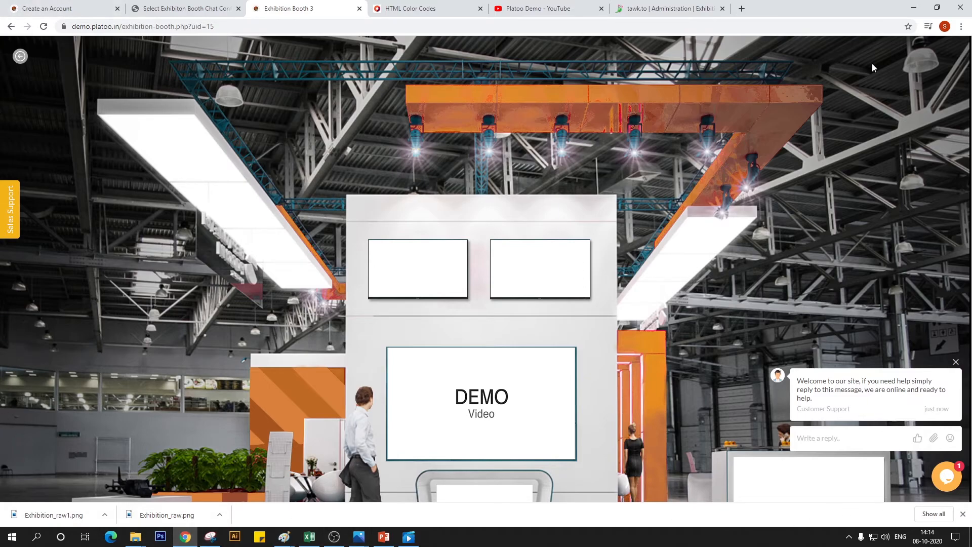
View the whole Booth 3 scene in a smaller, widened browser window and maximize the window again
left_click(937, 8)
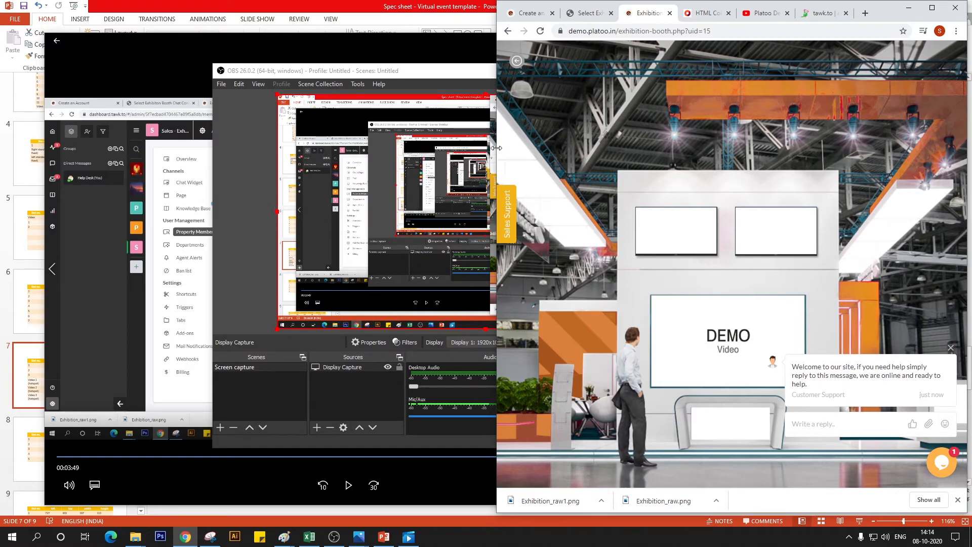
left_click_drag(494, 152, 176, 197)
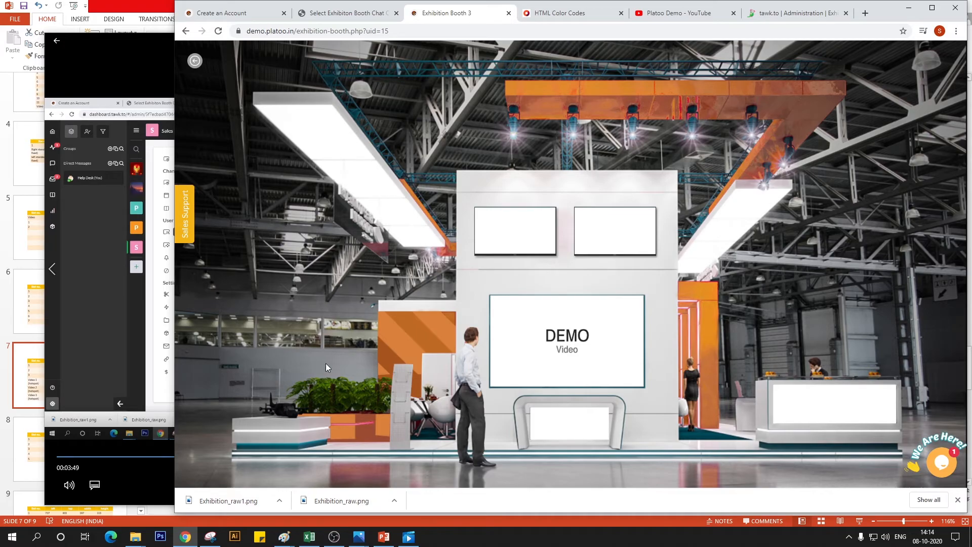
left_click(932, 7)
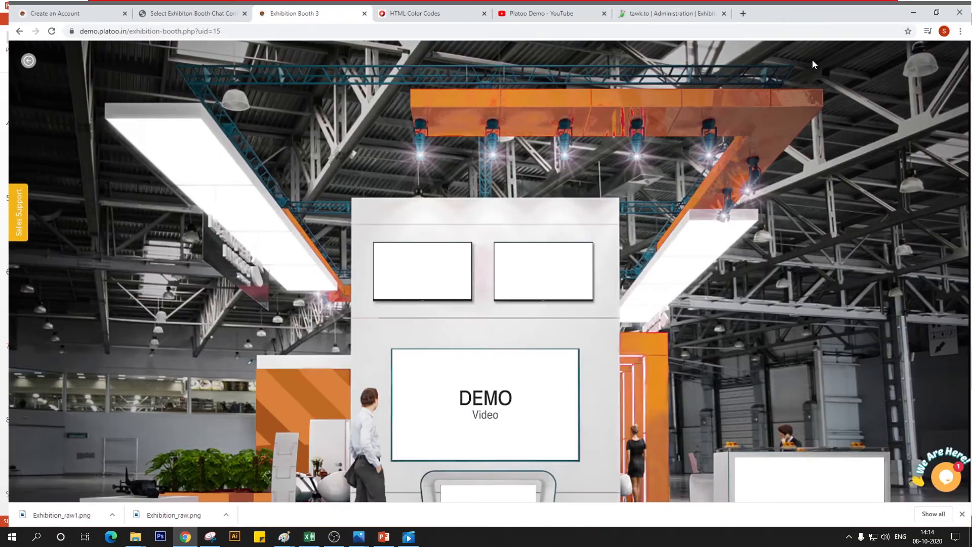
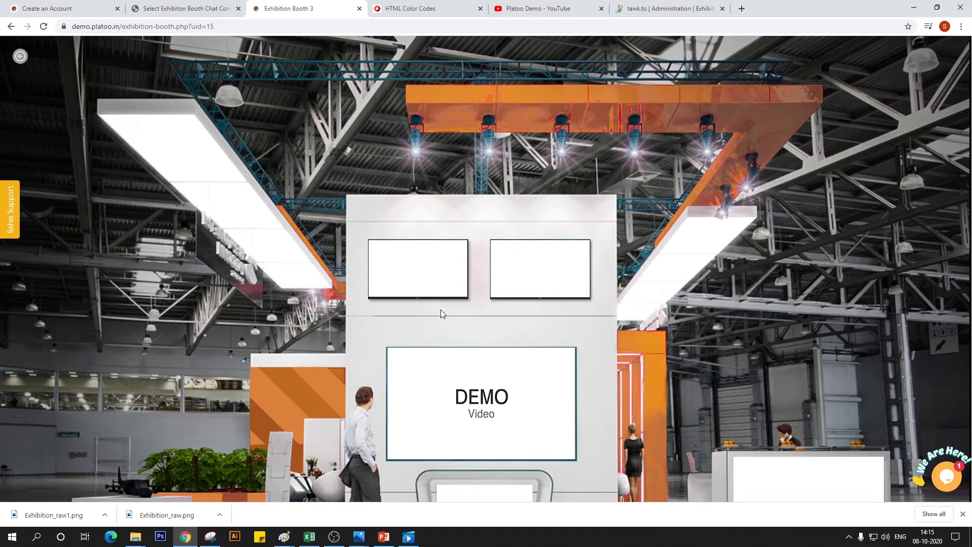
Return to the Platoo admin and start adding a new sponsor logo in the Exhibition section
left_click(185, 5)
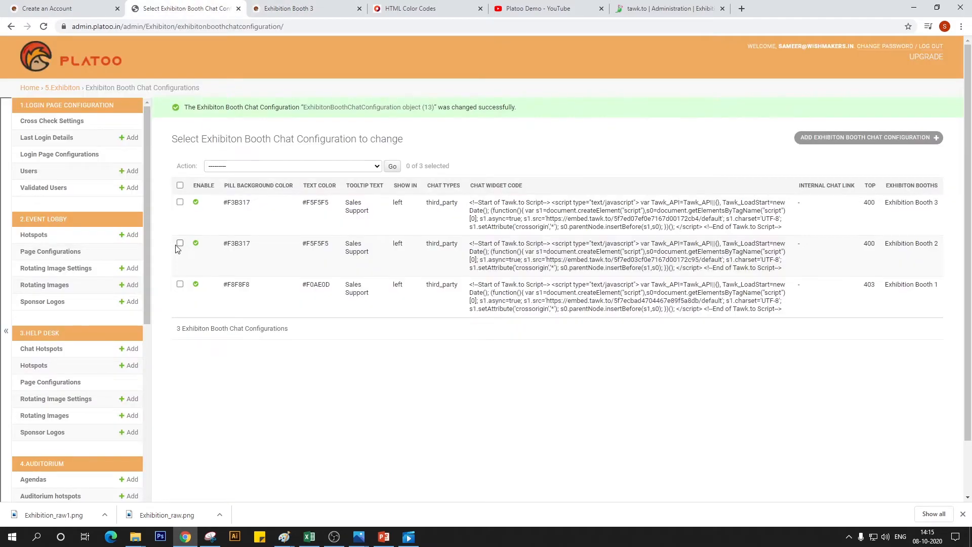
scroll(102, 313, "down", 1)
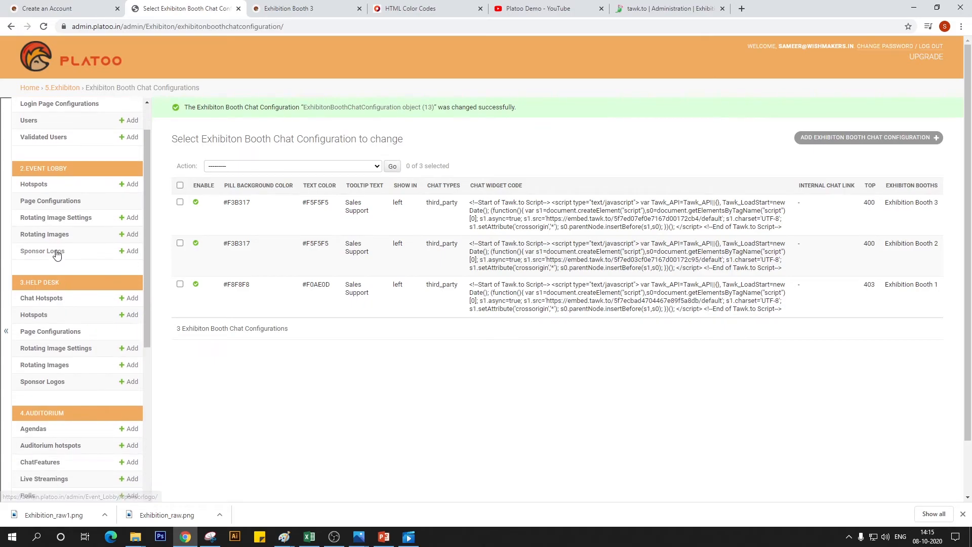
scroll(57, 253, "down", 6)
scroll(56, 253, "down", 3)
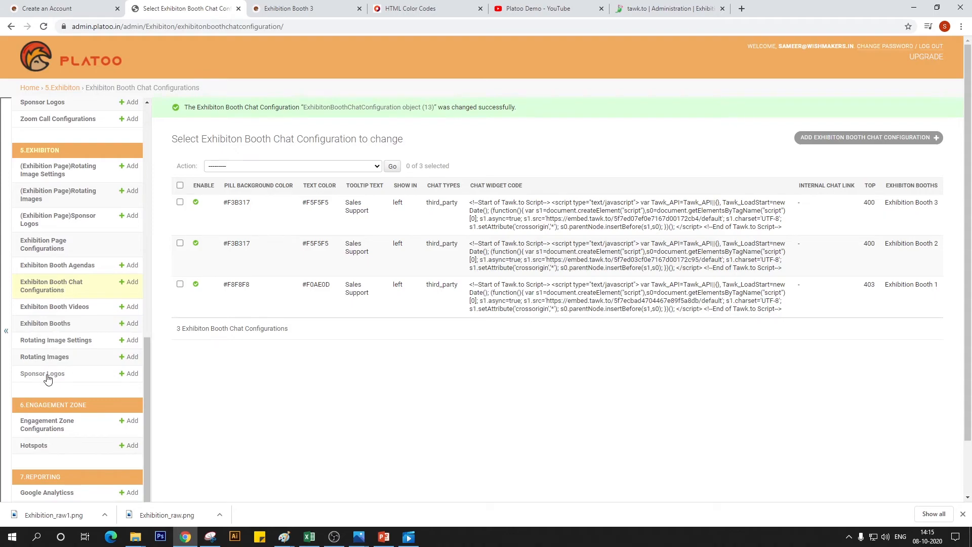
scroll(54, 375, "down", 1)
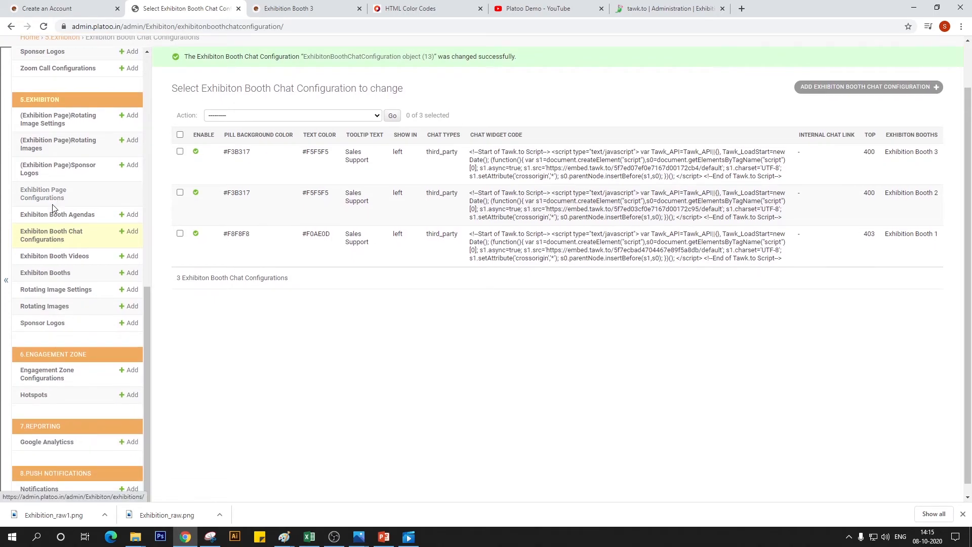
left_click(39, 324)
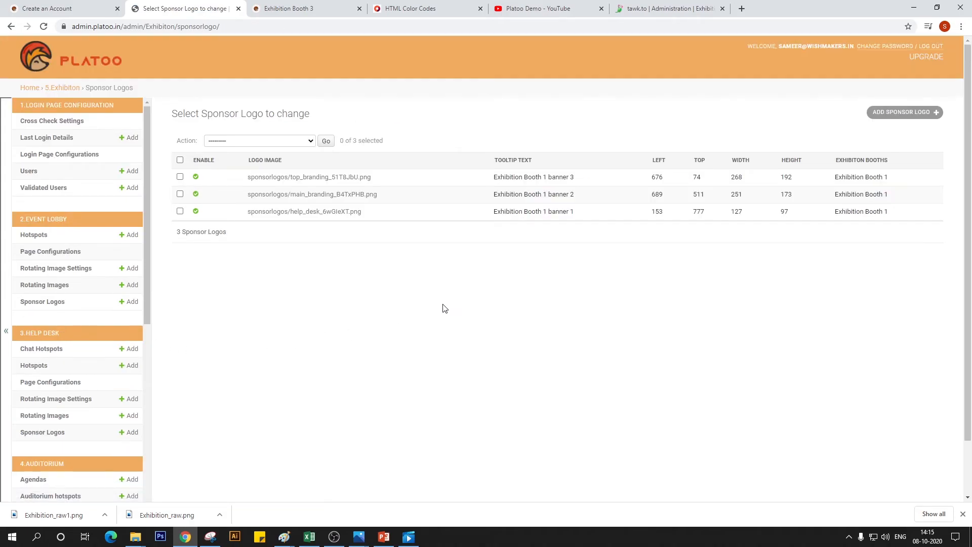
left_click(901, 112)
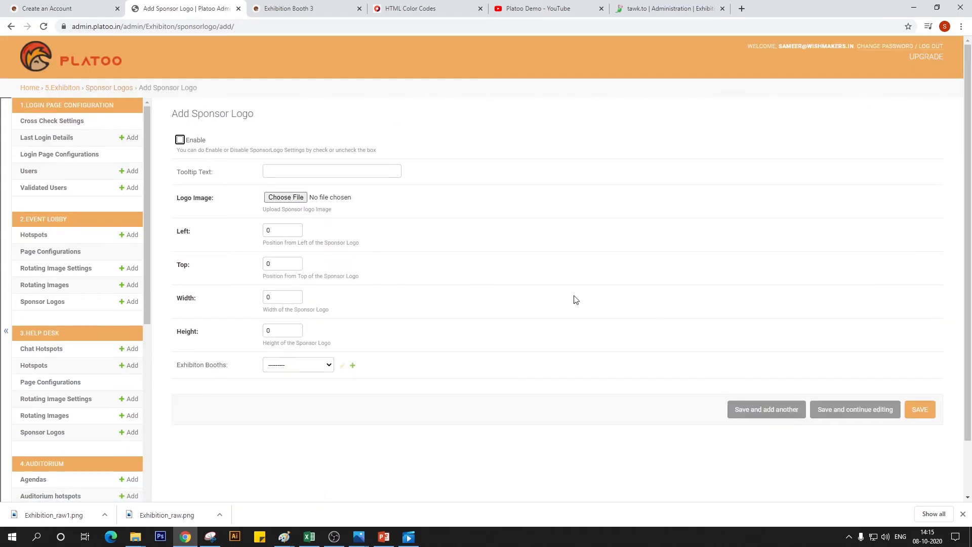
Assign the new sponsor logo to Exhibition Booth 3, give it the tooltip text Slot 1 and enable it
left_click(317, 365)
left_click(298, 401)
left_click(298, 170)
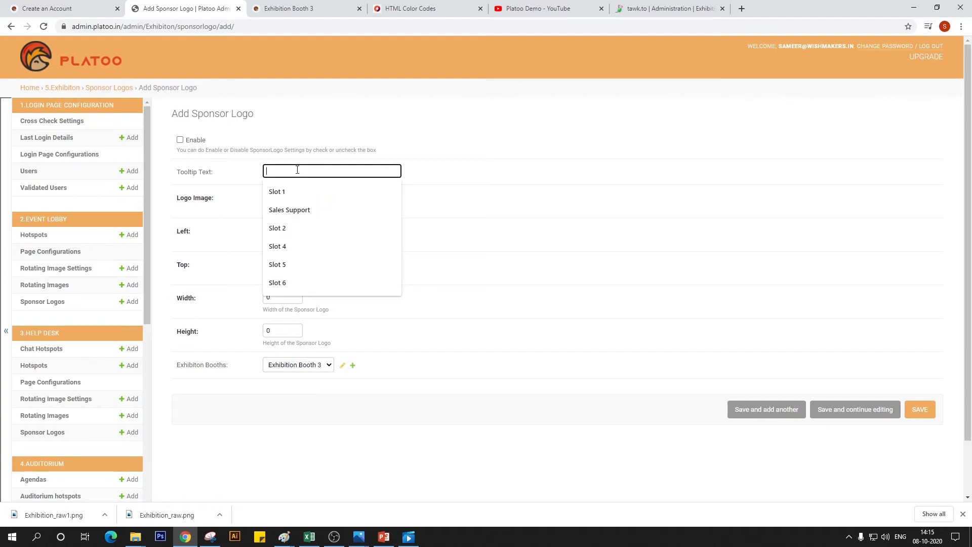
type("Slot 1")
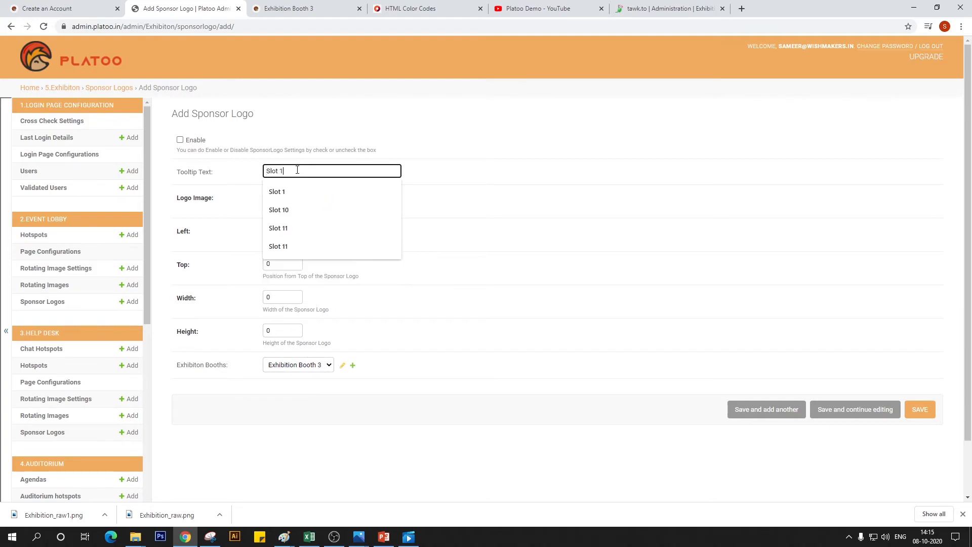
left_click(184, 140)
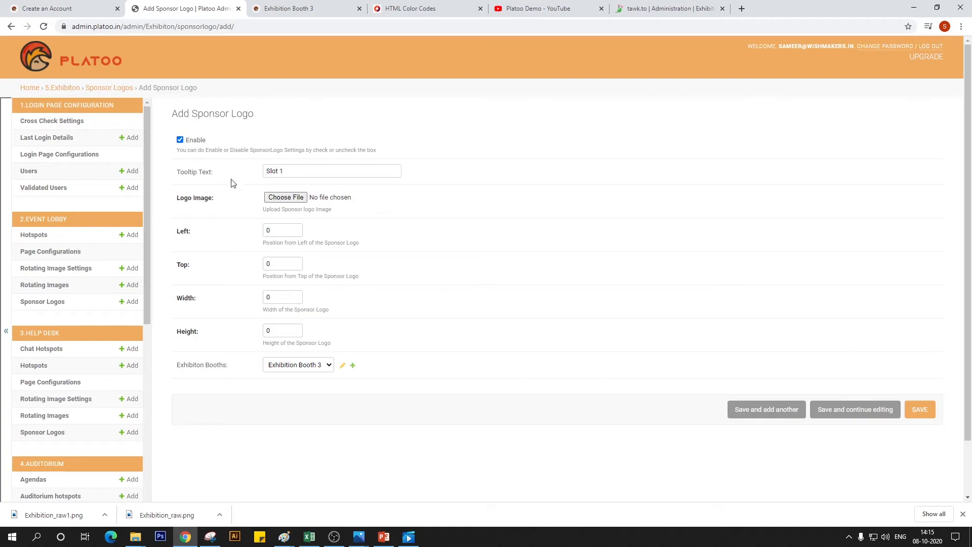
Choose "extreme top left" from the Exhibition 3 folder's Working File_Exhibition 03 subfolder as the logo image
left_click(292, 200)
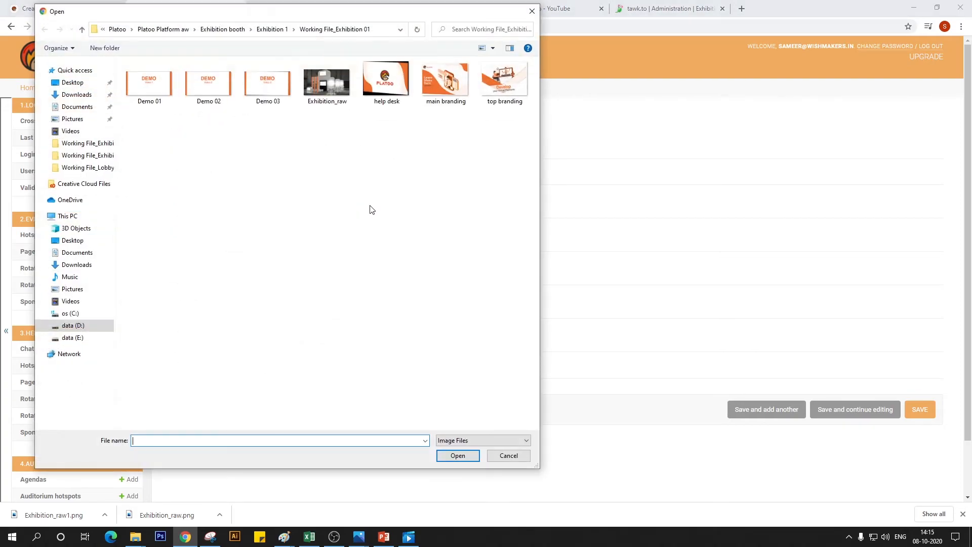
left_click(272, 29)
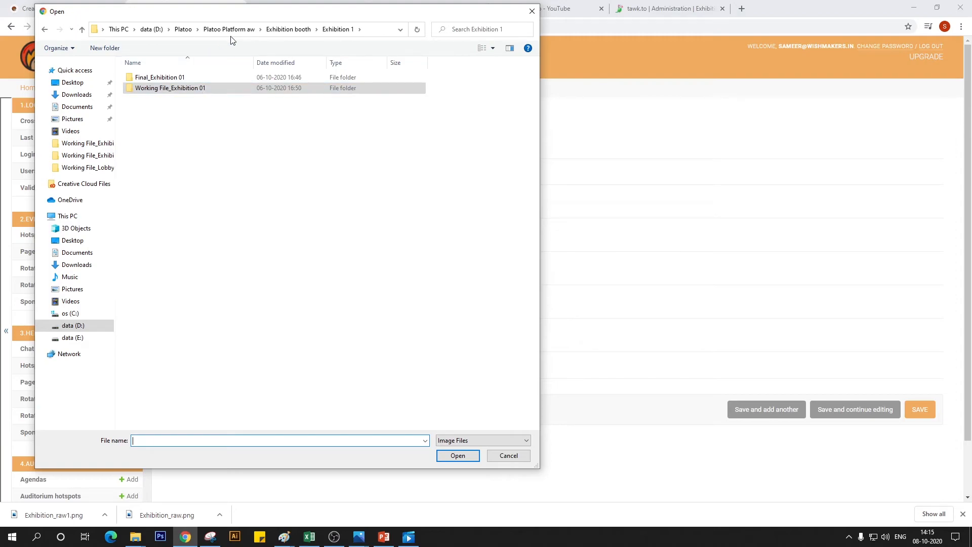
left_click(229, 30)
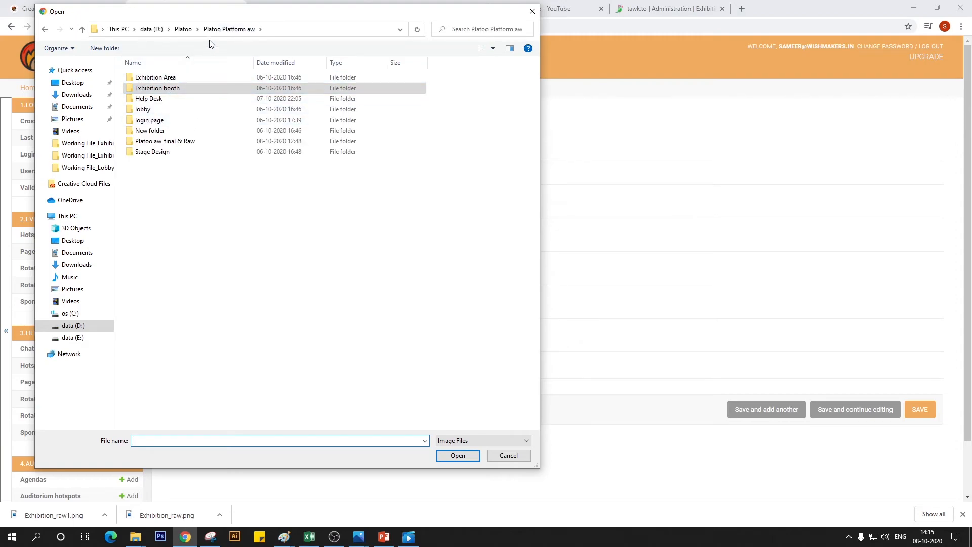
double_click(172, 88)
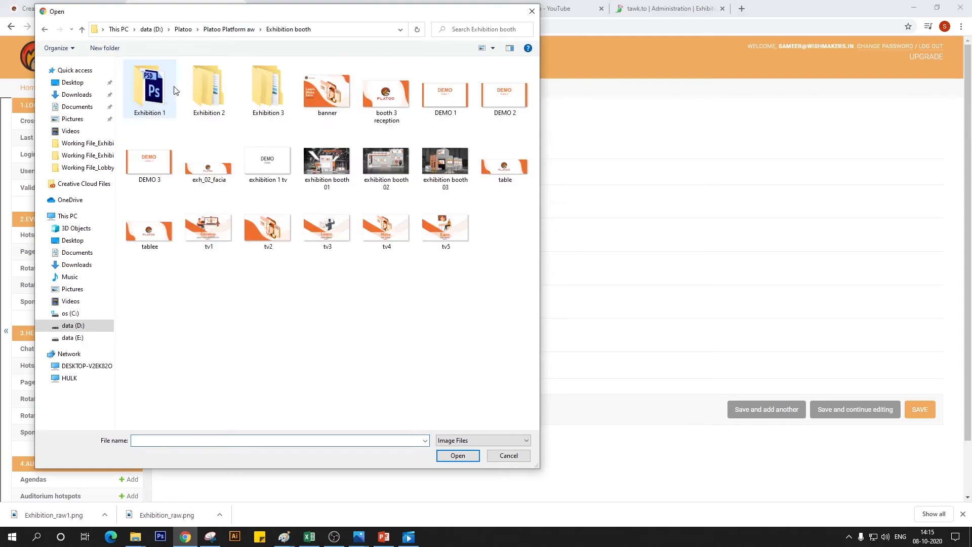
double_click(264, 89)
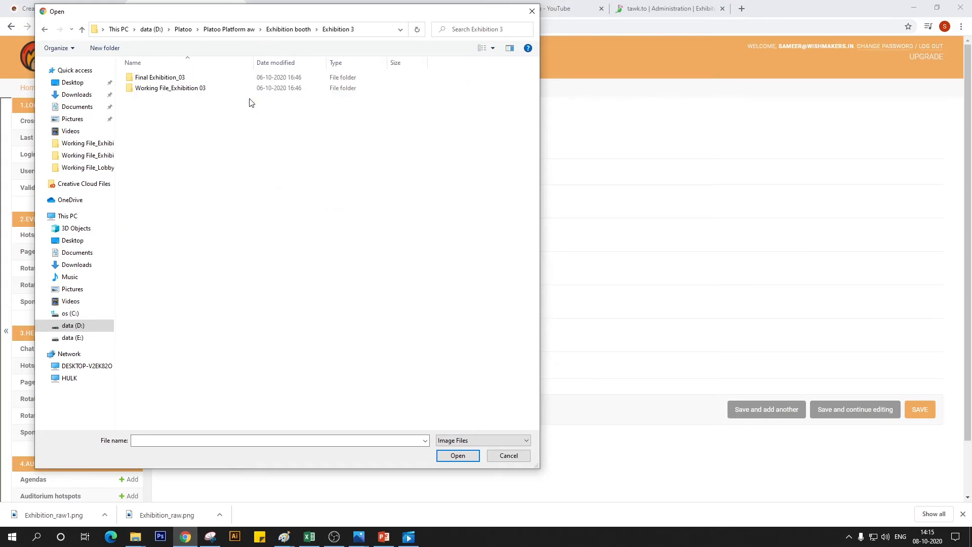
double_click(170, 87)
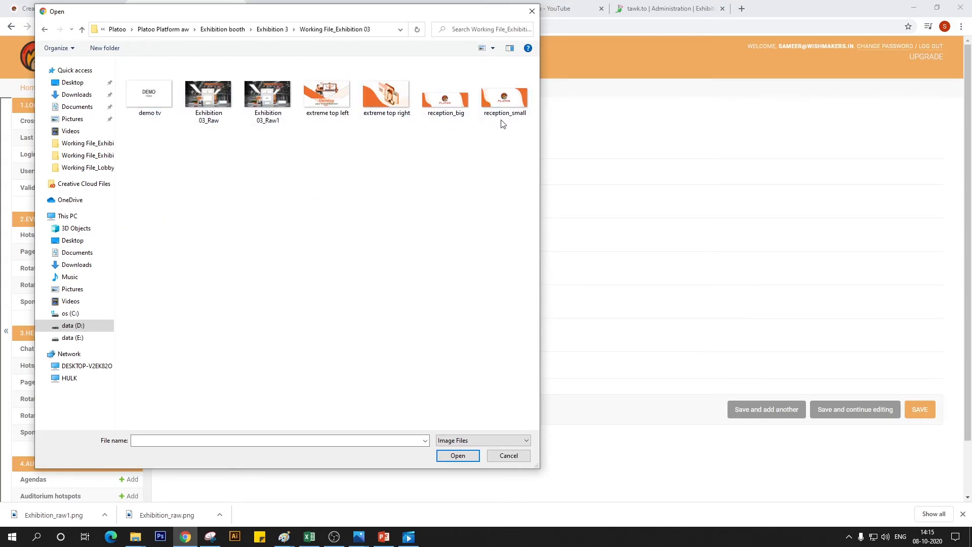
left_click(318, 108)
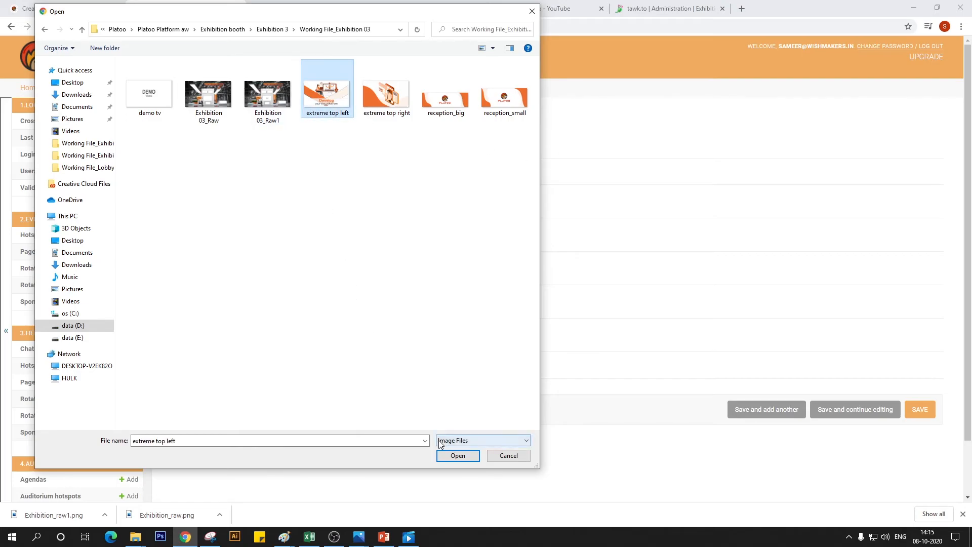
left_click(455, 455)
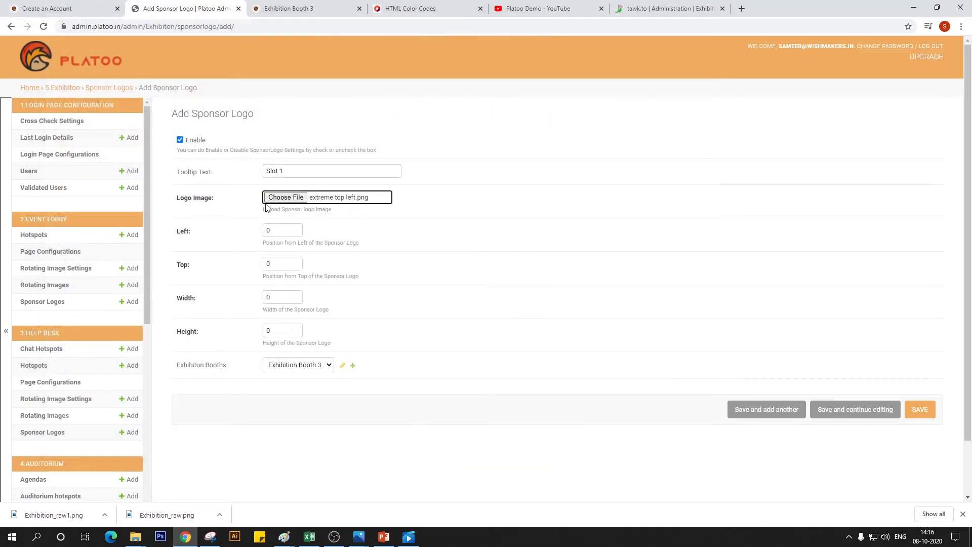
Look up slot 1 on the spec sheet's Exhibition Booth 3 slide in PowerPoint and set the logo's left to 727 and top to 403
left_click(273, 229)
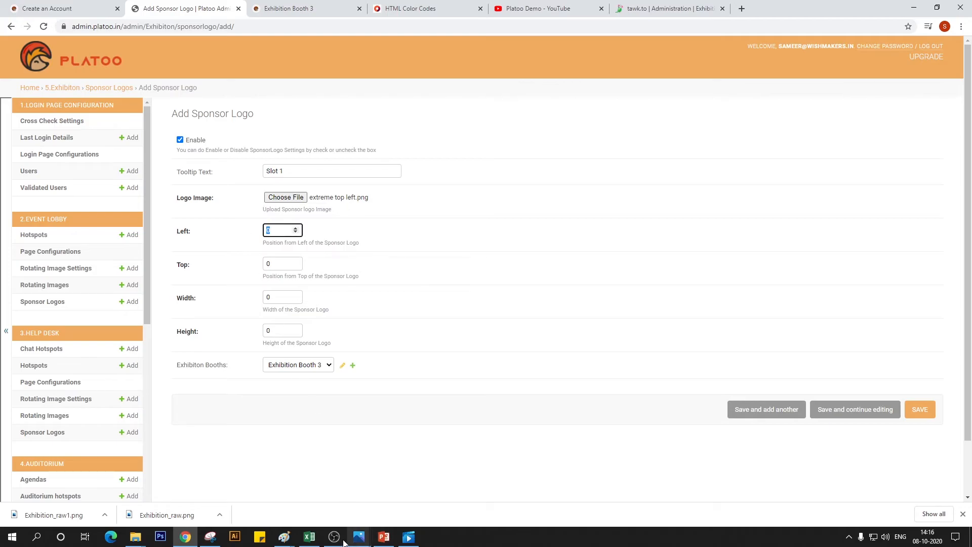
left_click(383, 536)
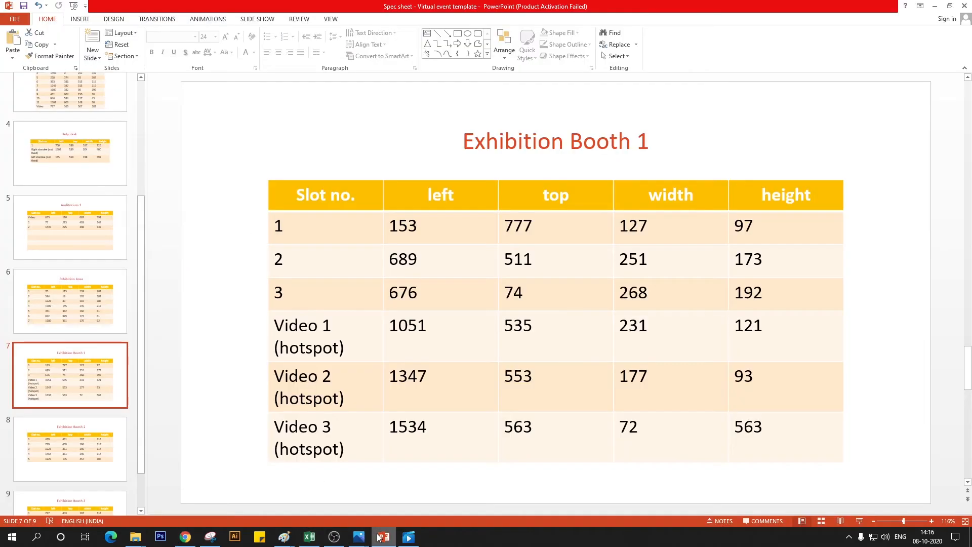
scroll(370, 457, "down", 5)
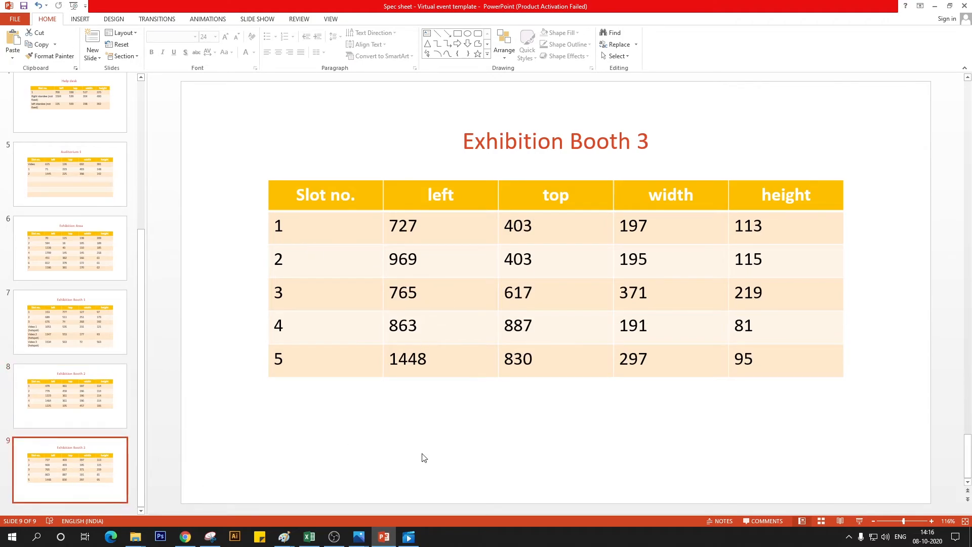
left_click(185, 535)
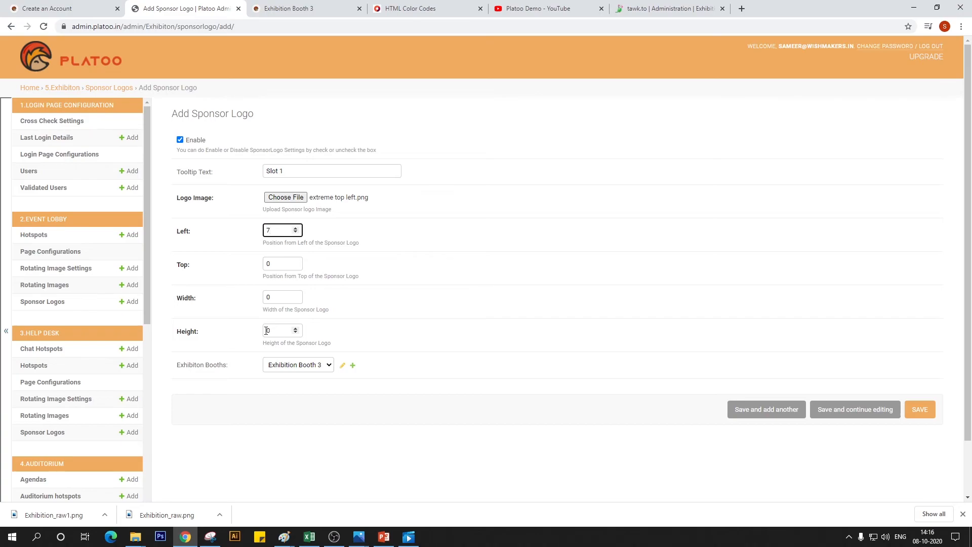
key("Tab")
type("4")
key("Tab")
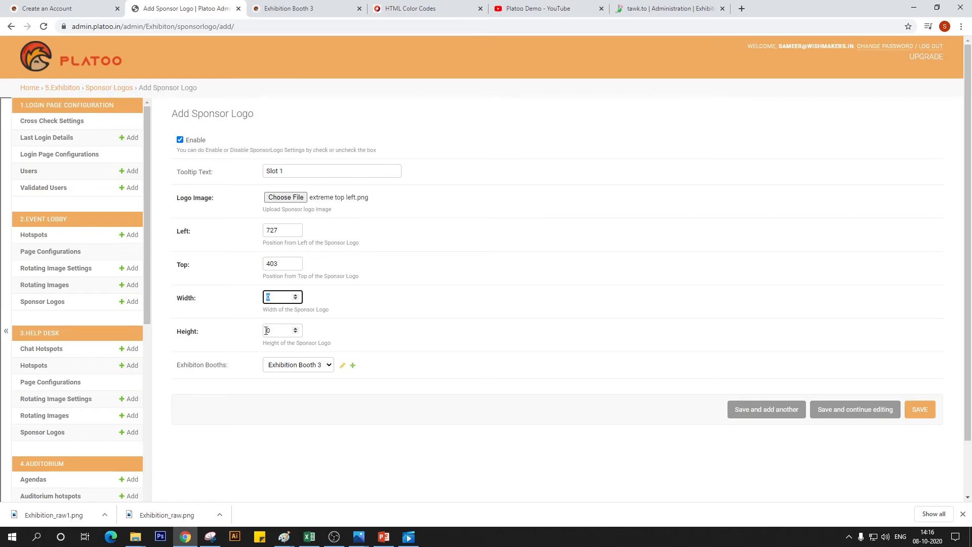
Recheck the spec sheet for slot 1, set the logo's width to 197 and height to 113, and save it
key("alt+Tab")
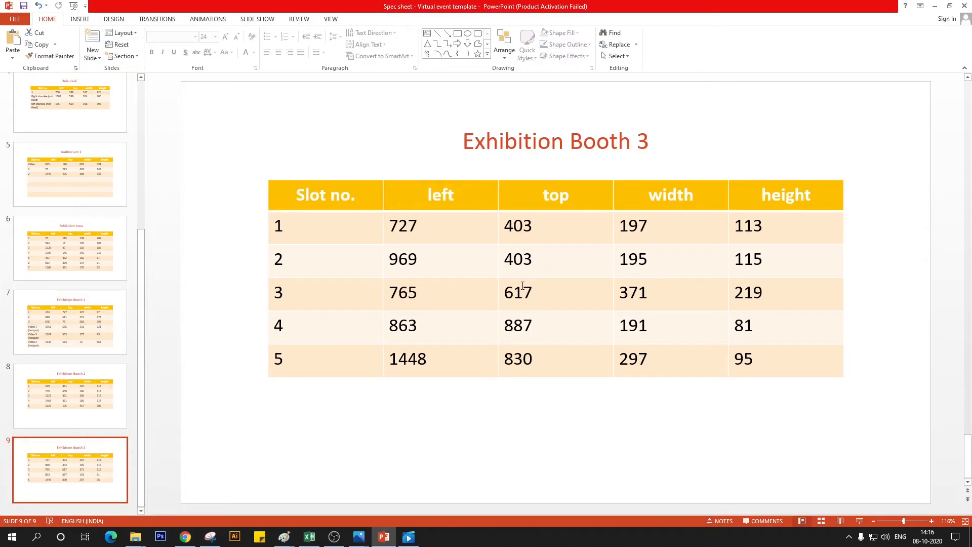
key("alt+Tab")
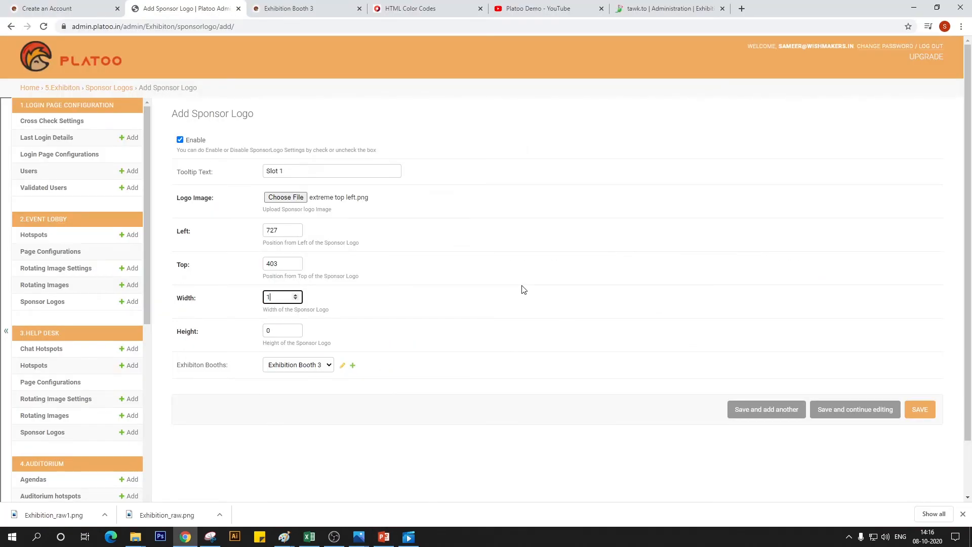
type("197")
key("Tab")
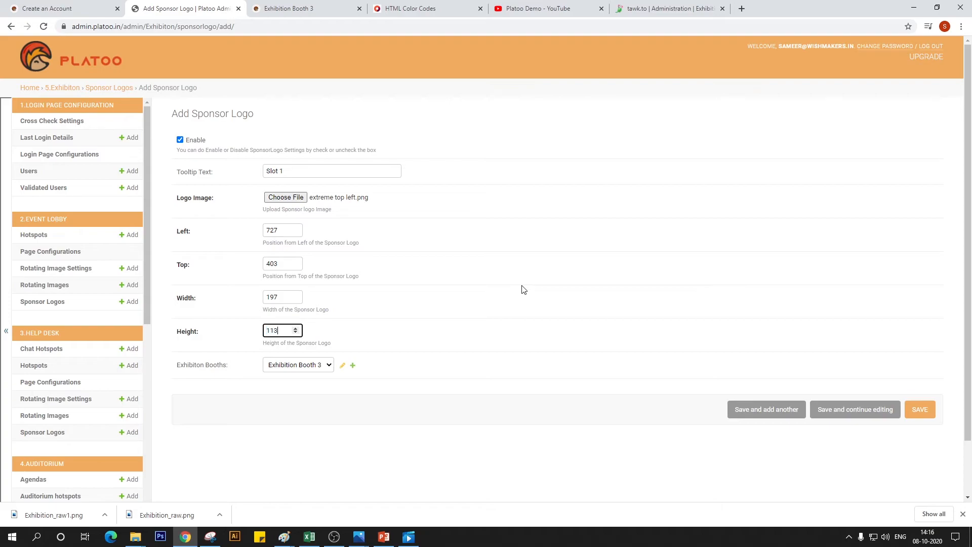
left_click(929, 422)
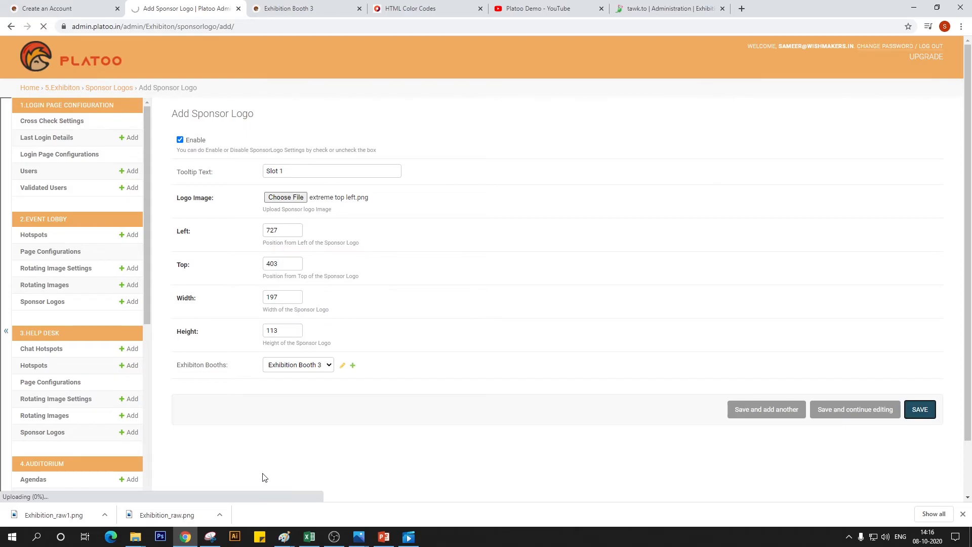
Reload the live Exhibition Booth 3 page to check the slot 1 banner
left_click(315, 6)
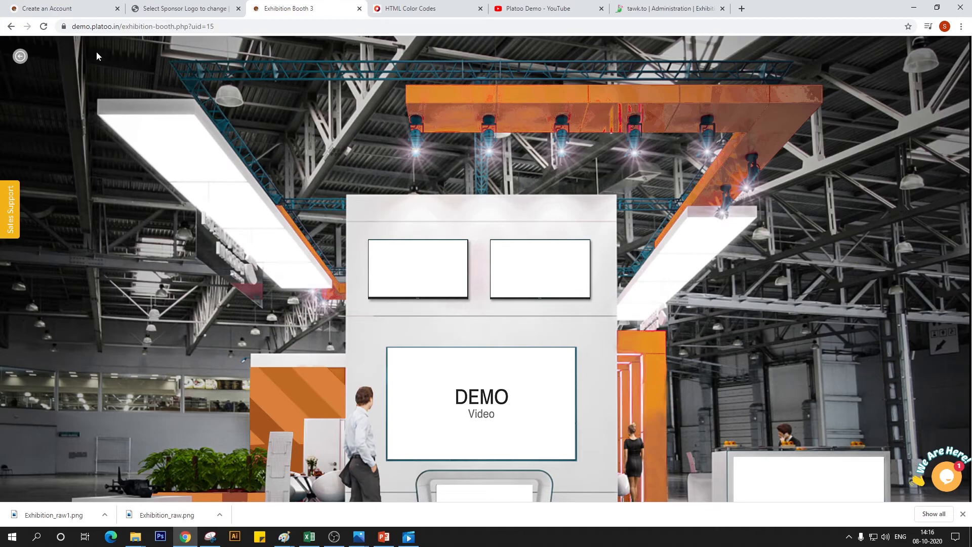
left_click(44, 26)
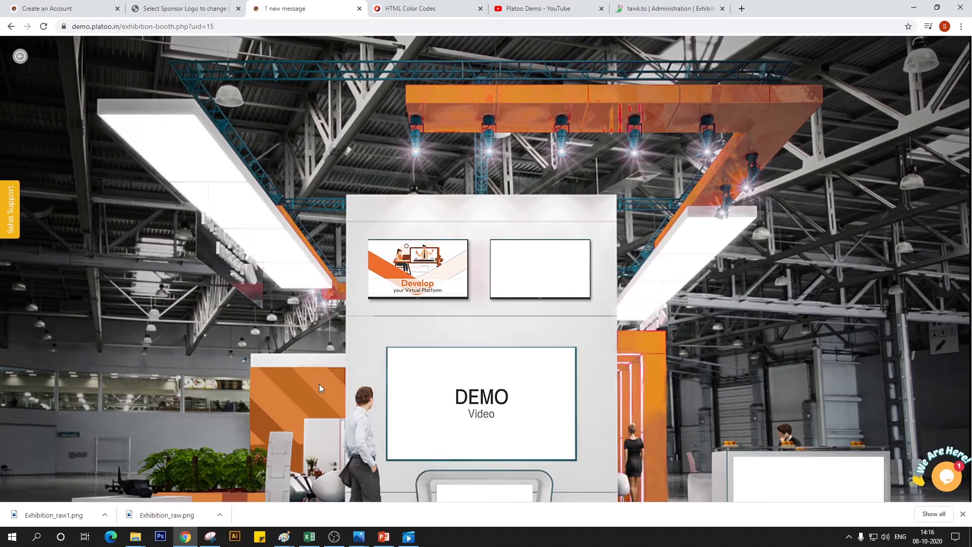
Start another sponsor logo in the Platoo admin, choose "extreme top right" as its image and enable it
left_click(185, 8)
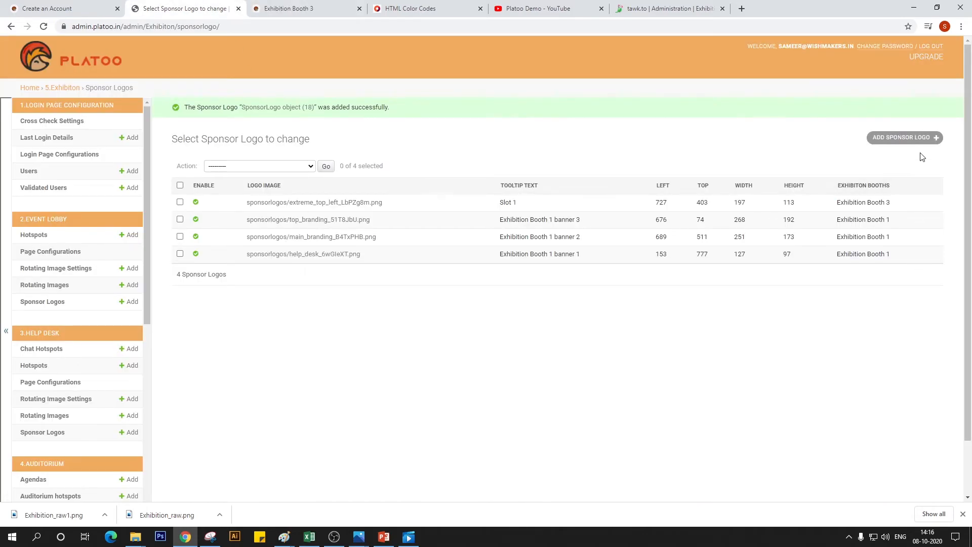
left_click(904, 138)
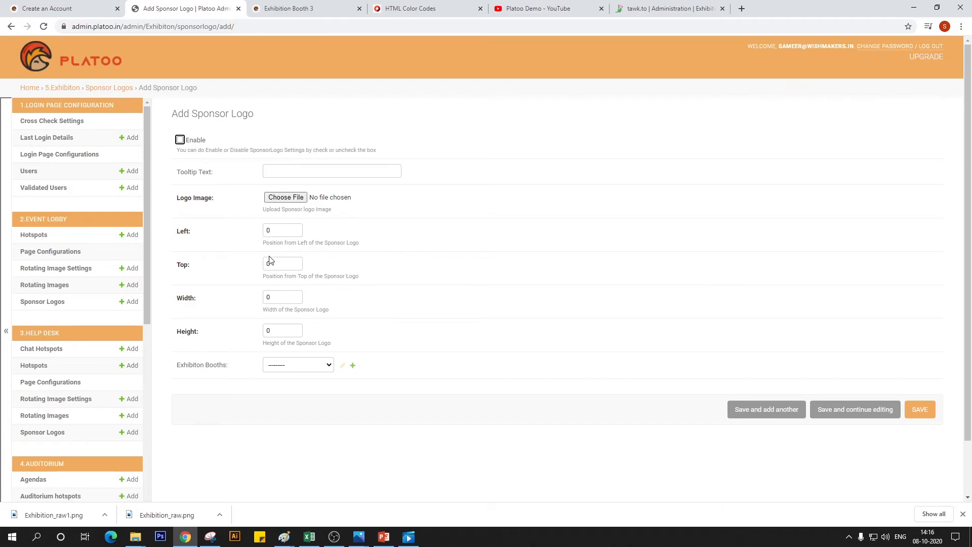
left_click(290, 200)
left_click(393, 94)
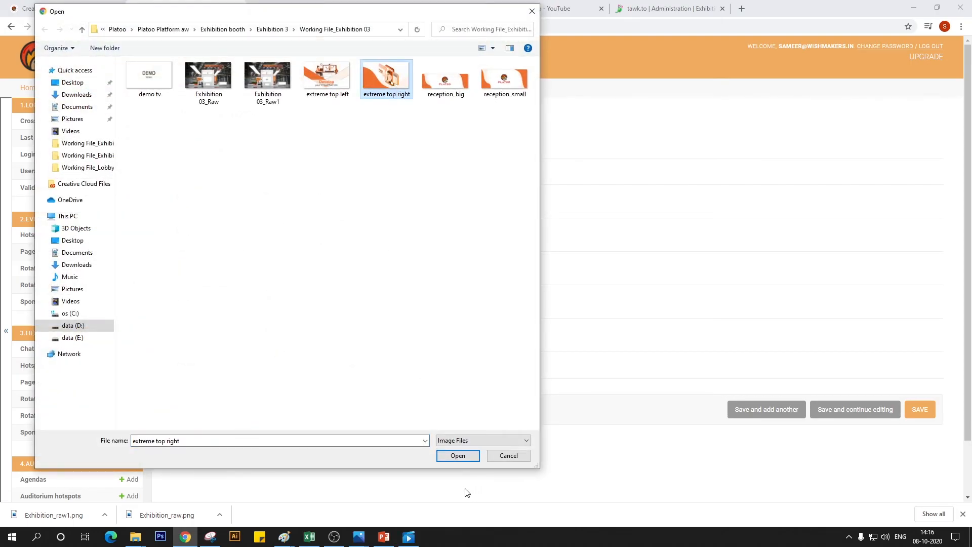
left_click(458, 455)
left_click(191, 141)
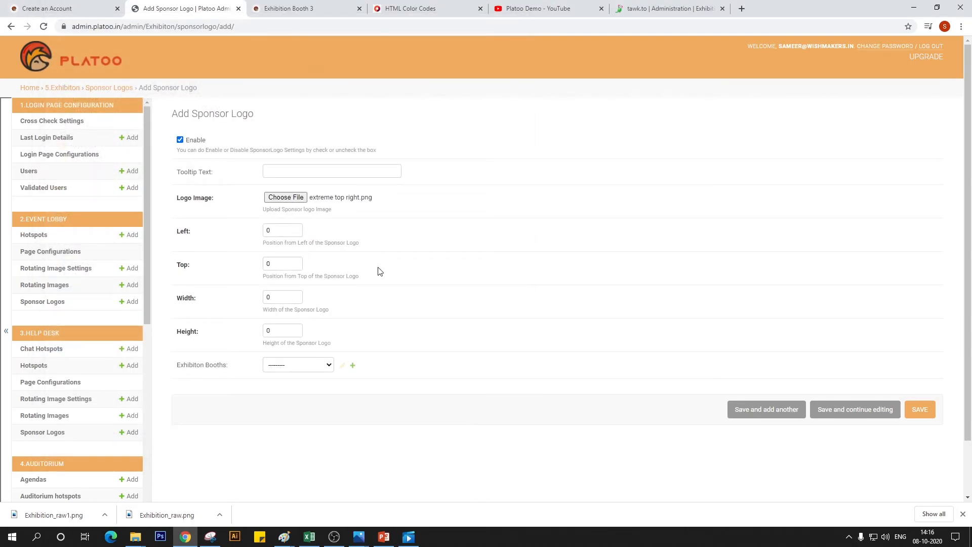
Look up slot 2 on the Exhibition Booth 3 slide in PowerPoint and set the sponsor logo's left to 969 and top to 403
left_click_drag(284, 242, 228, 257)
left_click(273, 231)
key("alt+Tab")
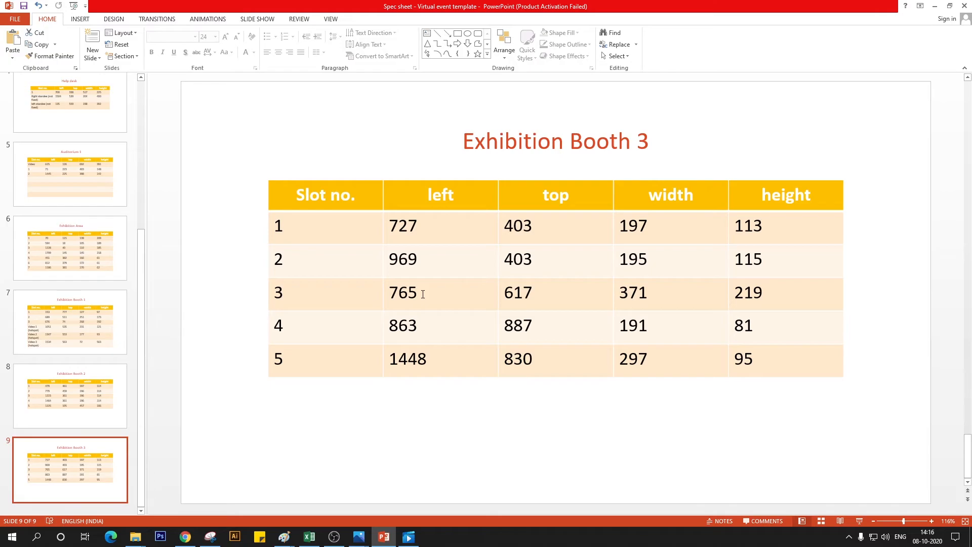
key("alt+Tab")
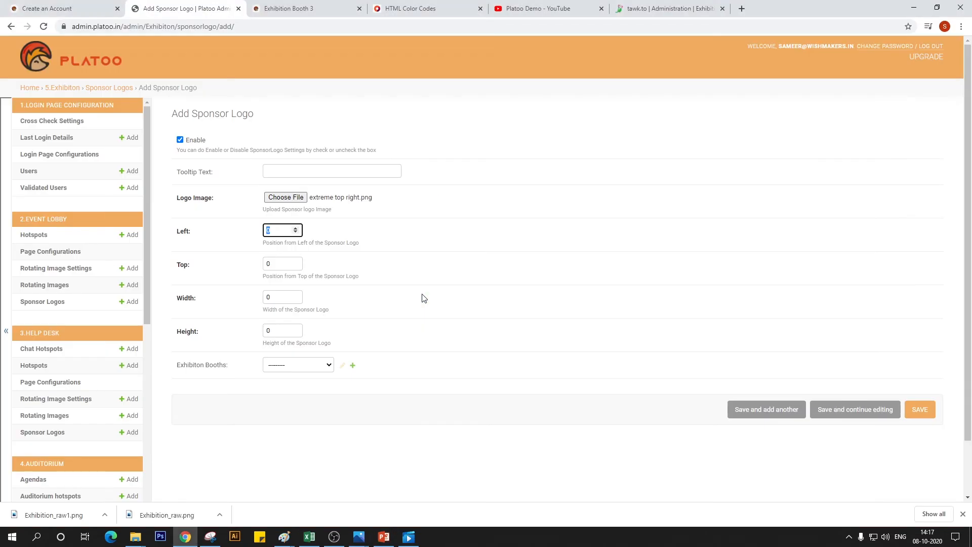
type("969")
key("Tab")
type("40")
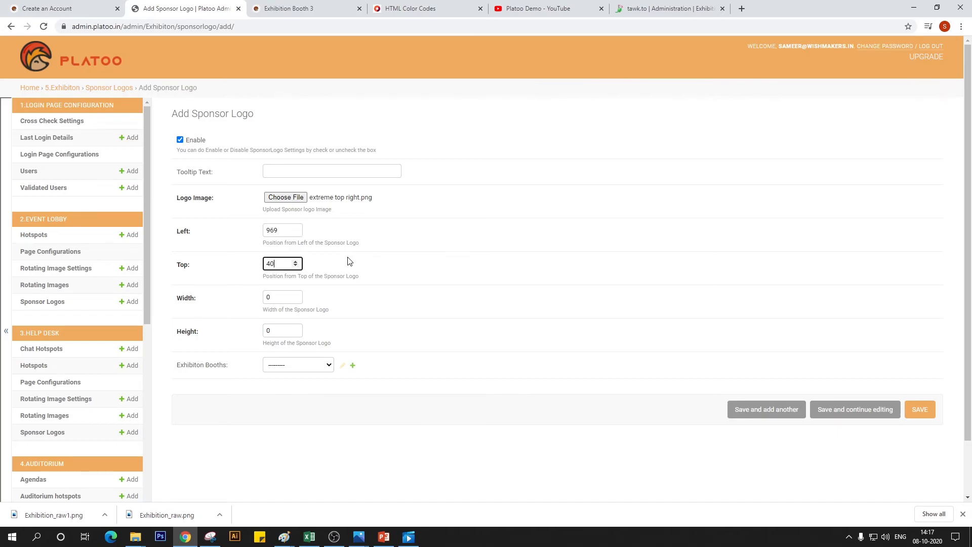
type("3")
key("Tab")
Recheck slot 2 on the PowerPoint spec sheet and set the logo's width to 195 and height to 115
key("alt+Tab")
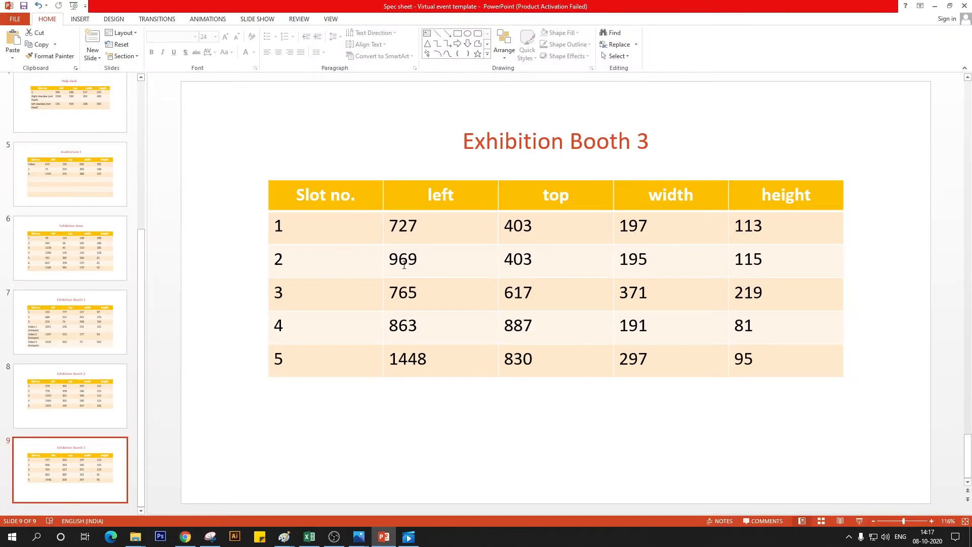
key("alt+Tab")
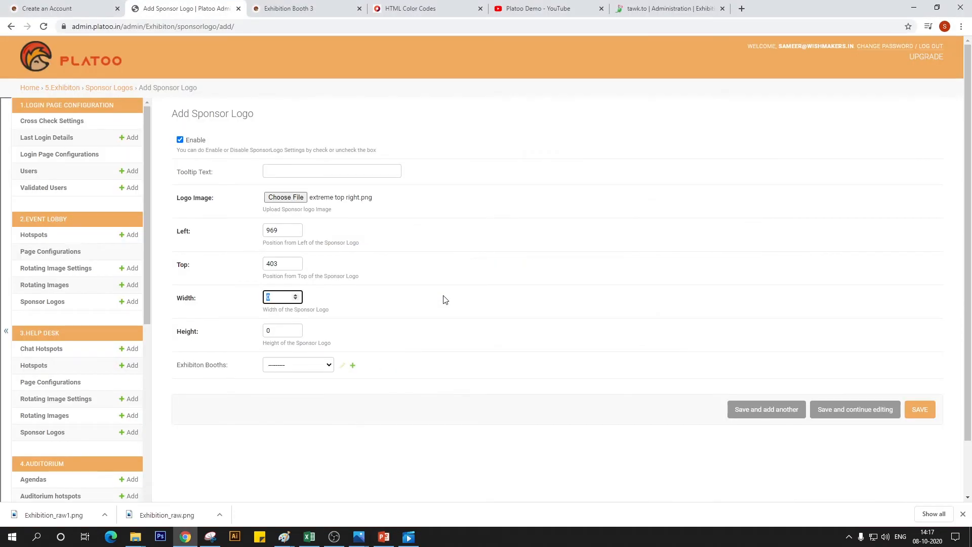
type("195")
key("Tab")
type("11")
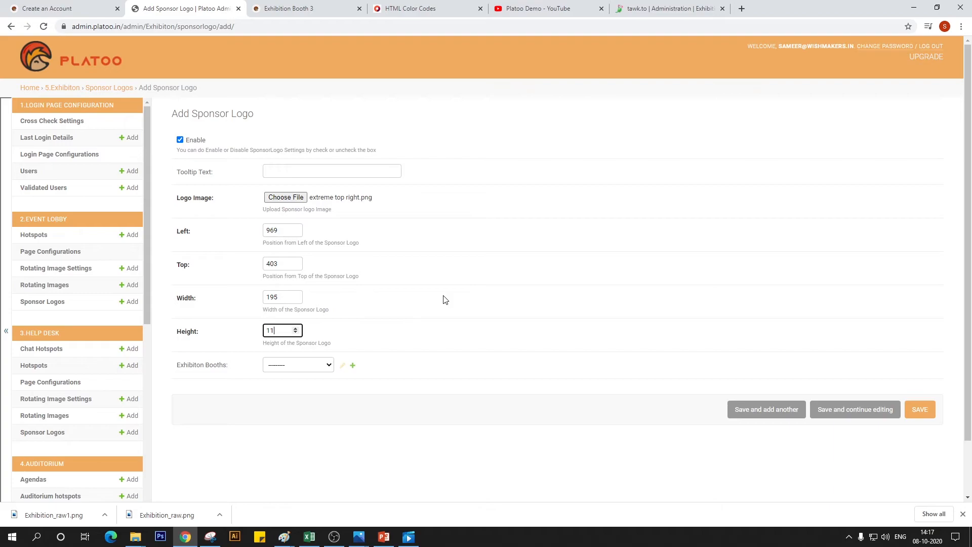
type("5")
Assign the logo to Exhibition Booth 3, enter "Slot 2" as its tooltip text, and save it
left_click(303, 364)
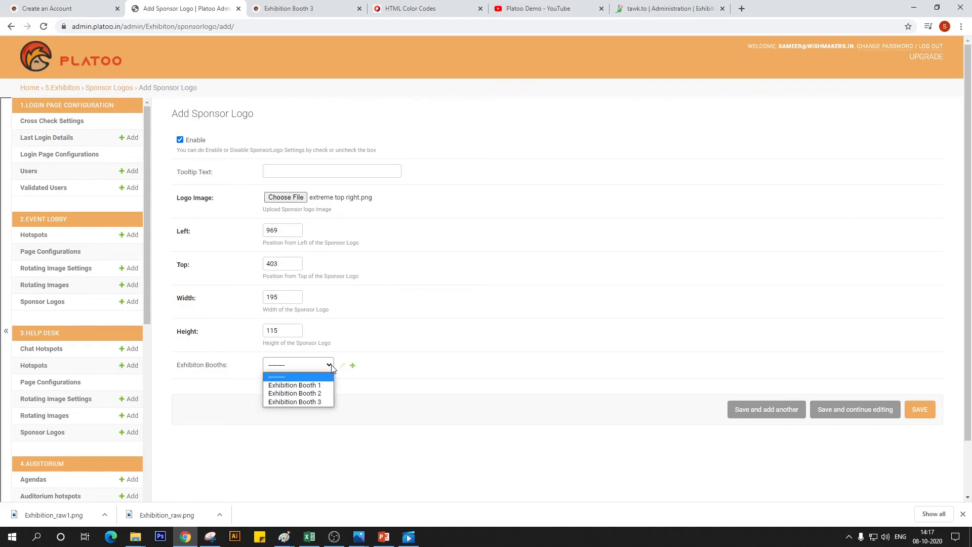
left_click(314, 402)
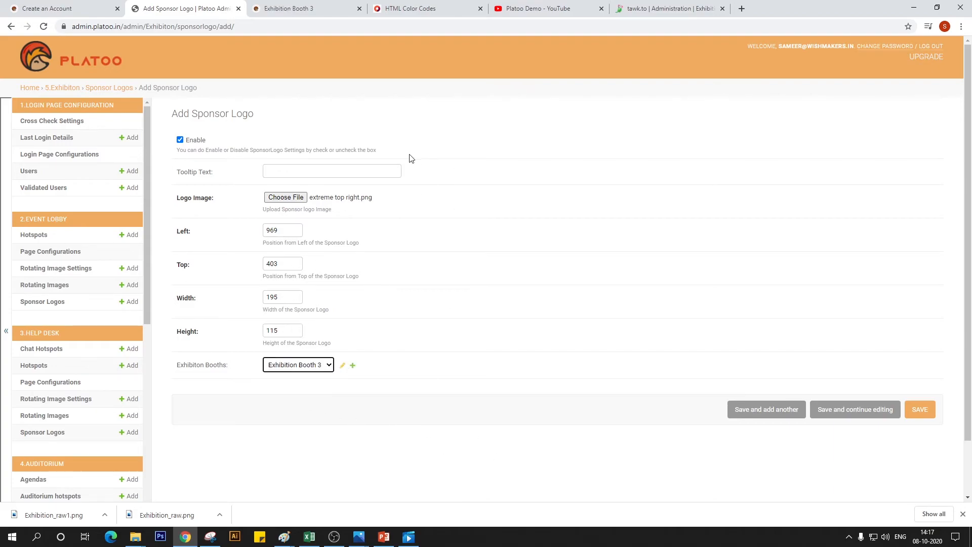
left_click(366, 169)
type("Slot 2")
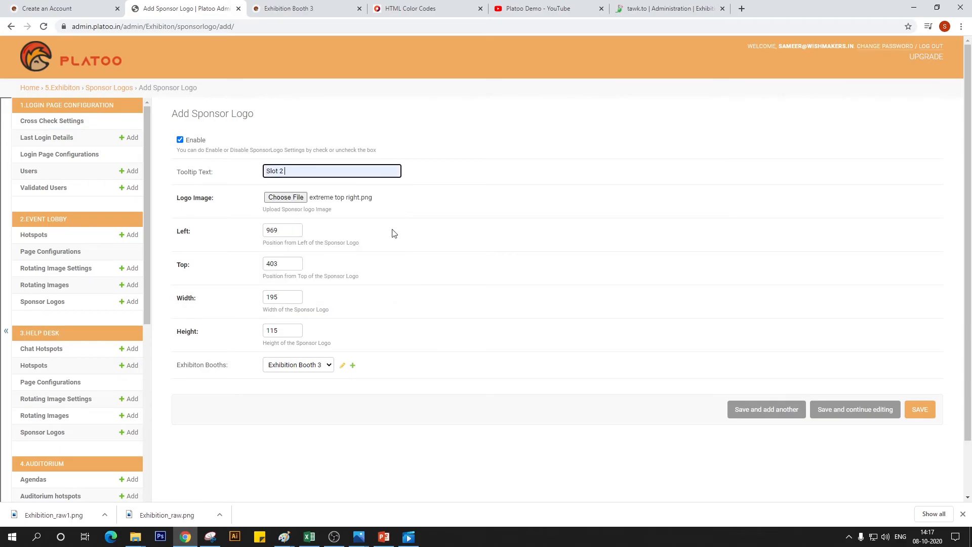
left_click(920, 410)
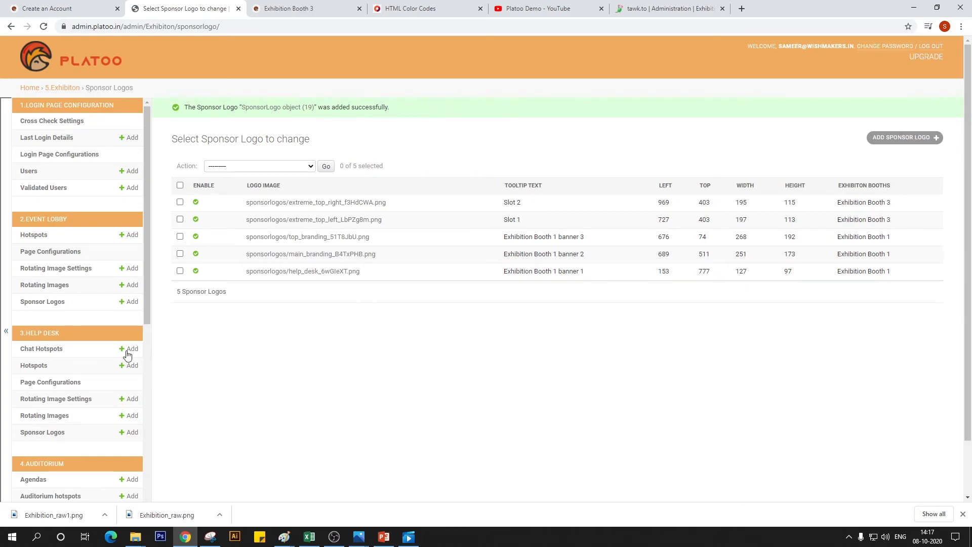
Start adding a new Exhibition Booth Video in the Exhibition section of the admin
scroll(65, 365, "down", 6)
scroll(71, 369, "down", 2)
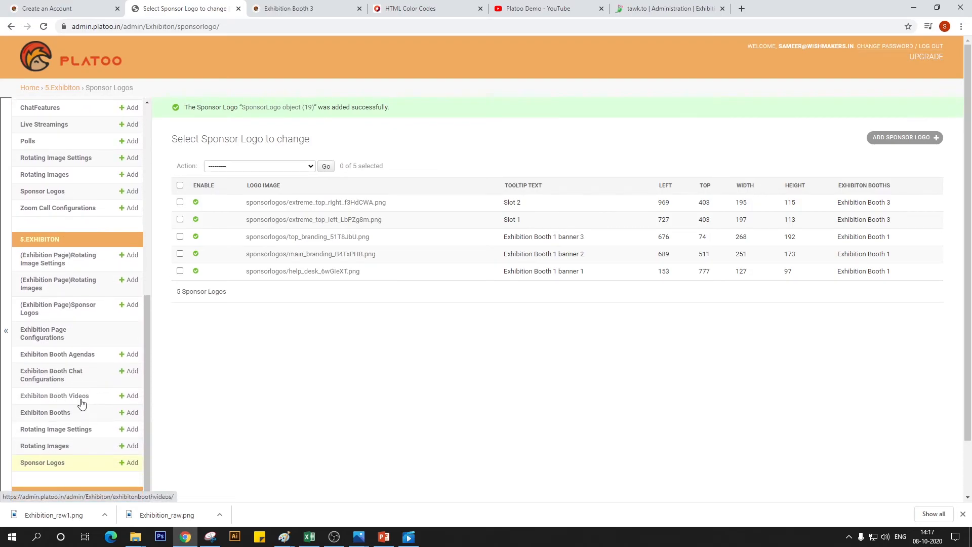
scroll(81, 404, "down", 1)
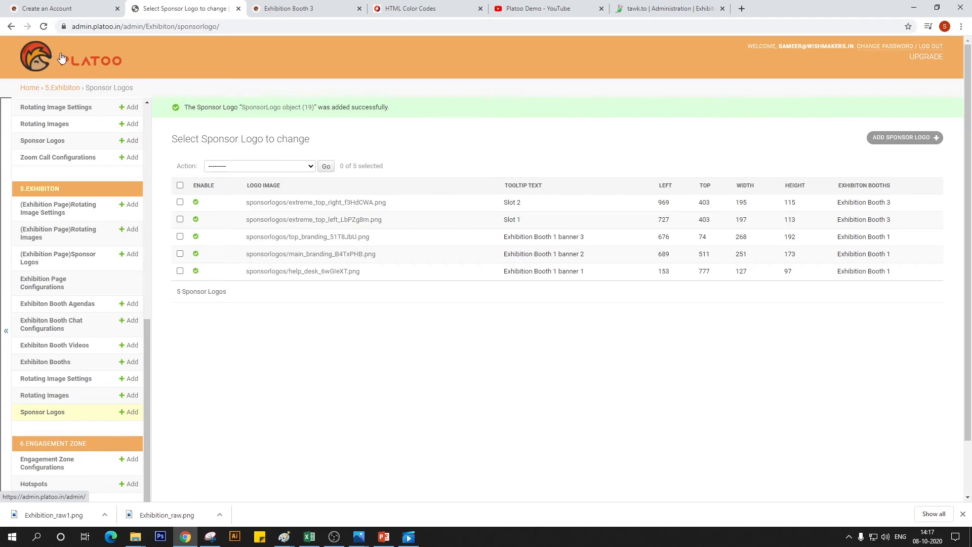
left_click(66, 349)
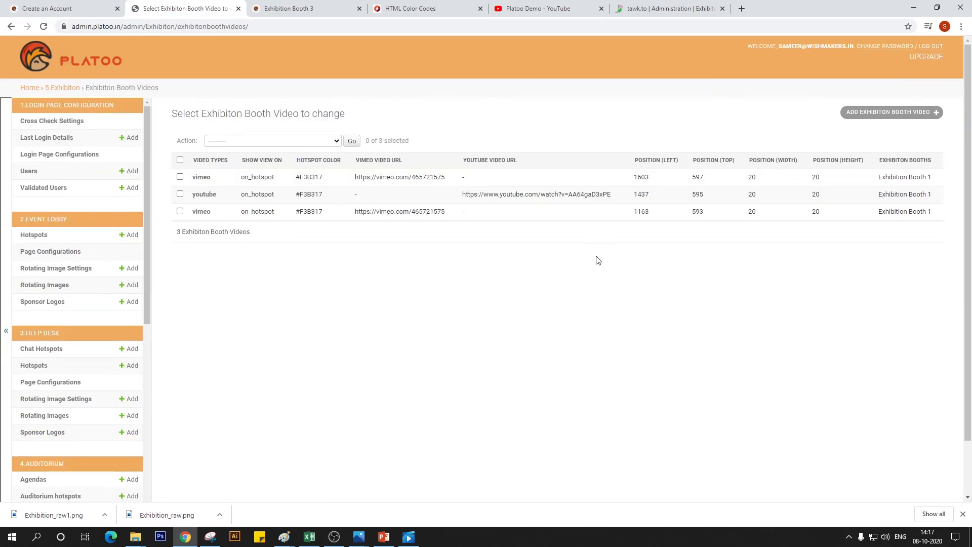
left_click(926, 112)
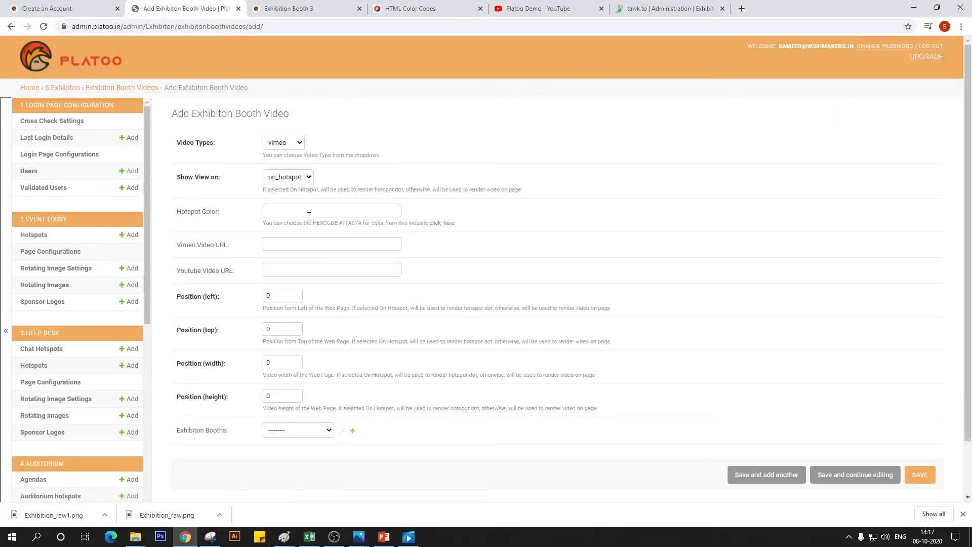
Pick the orange-yellow #F3B214 on the HTML Color Codes site and enter it as the video's hotspot color
left_click(308, 211)
left_click(286, 8)
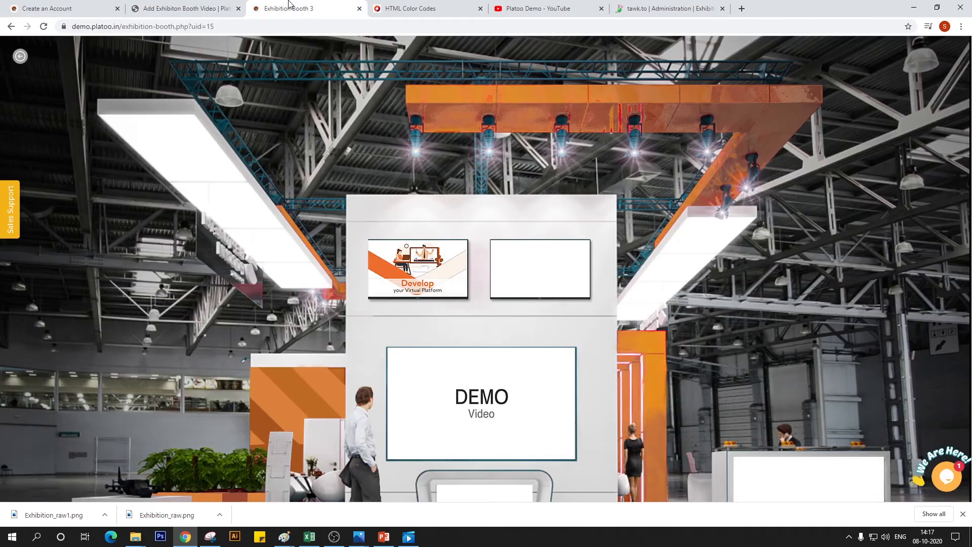
left_click(408, 5)
left_click(453, 349)
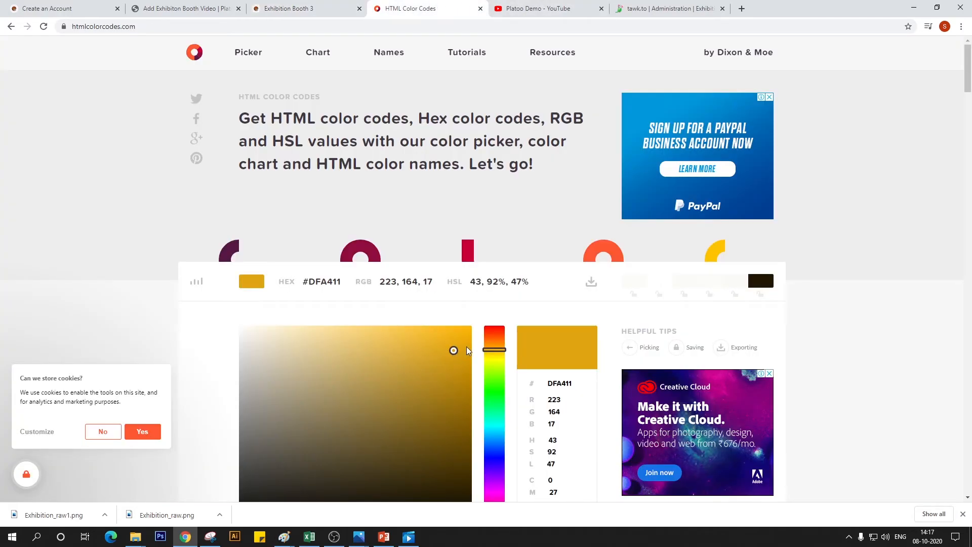
left_click(452, 335)
double_click(326, 277)
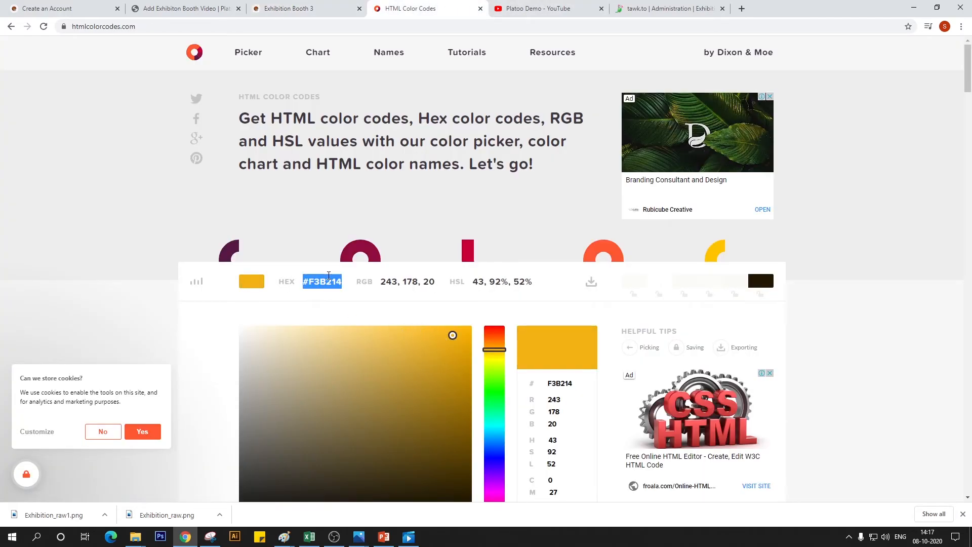
key("ctrl+c")
left_click(185, 8)
key("ctrl+v")
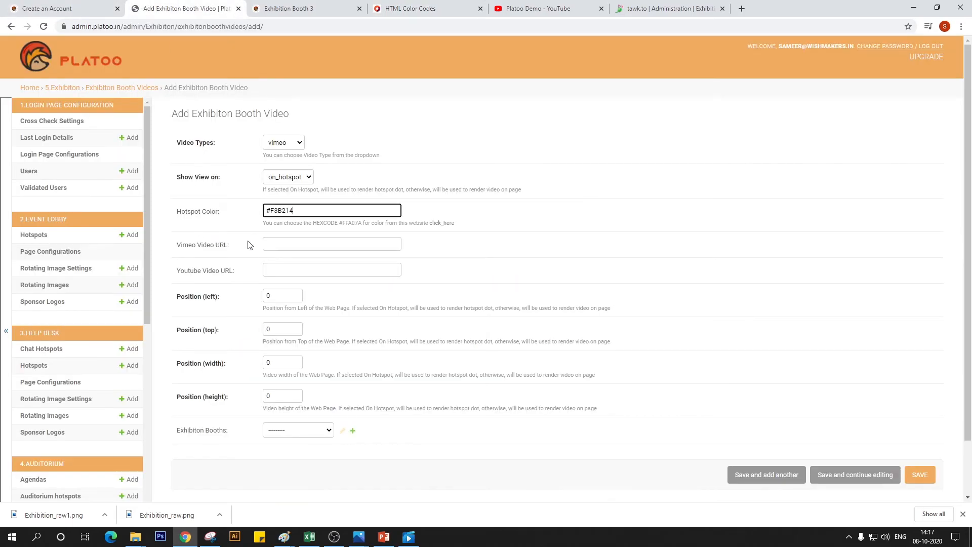
left_click(283, 240)
left_click(296, 264)
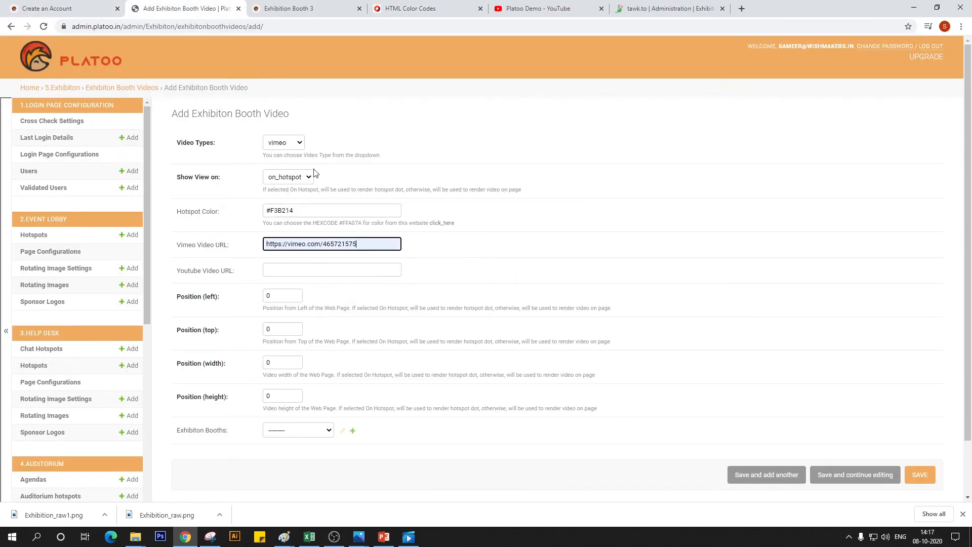
left_click(296, 143)
left_click(293, 153)
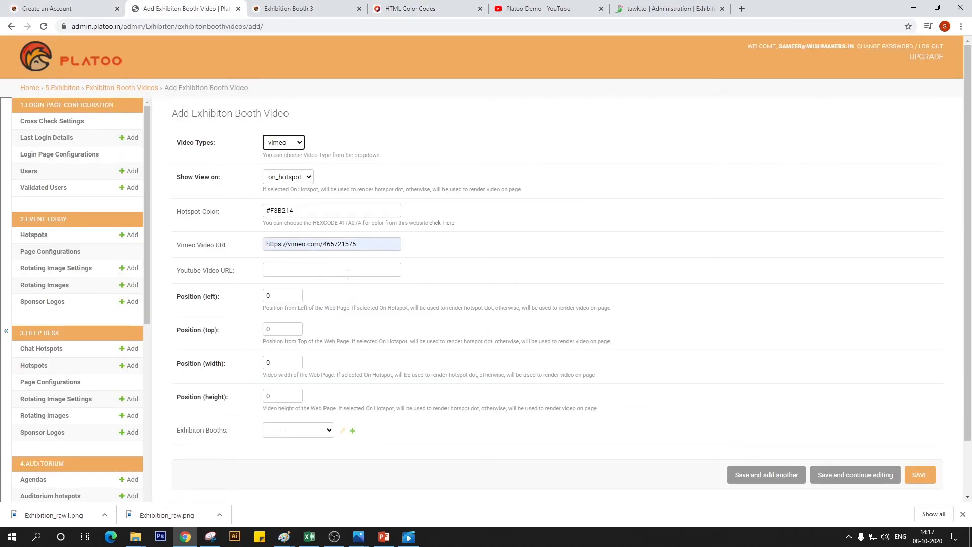
Review the video form's fields and consult the spec sheet's Exhibition Booth 3 slide in PowerPoint
scroll(224, 174, "down", 2)
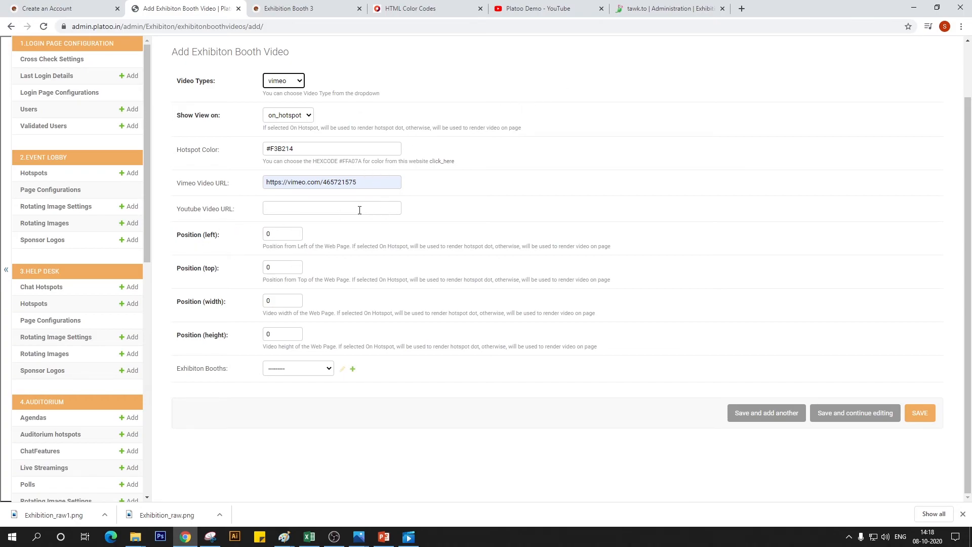
scroll(349, 208, "up", 1)
scroll(387, 225, "down", 1)
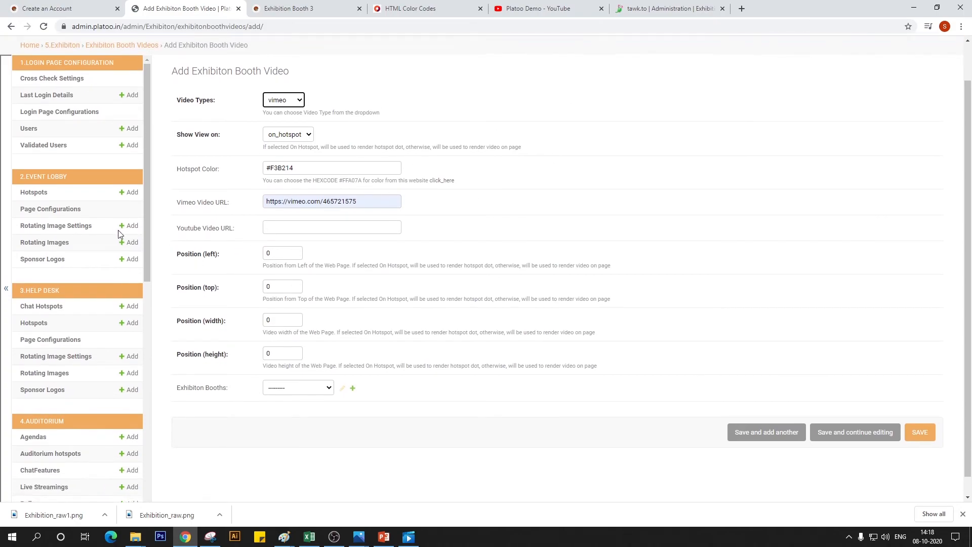
scroll(338, 278, "up", 1)
scroll(390, 268, "down", 1)
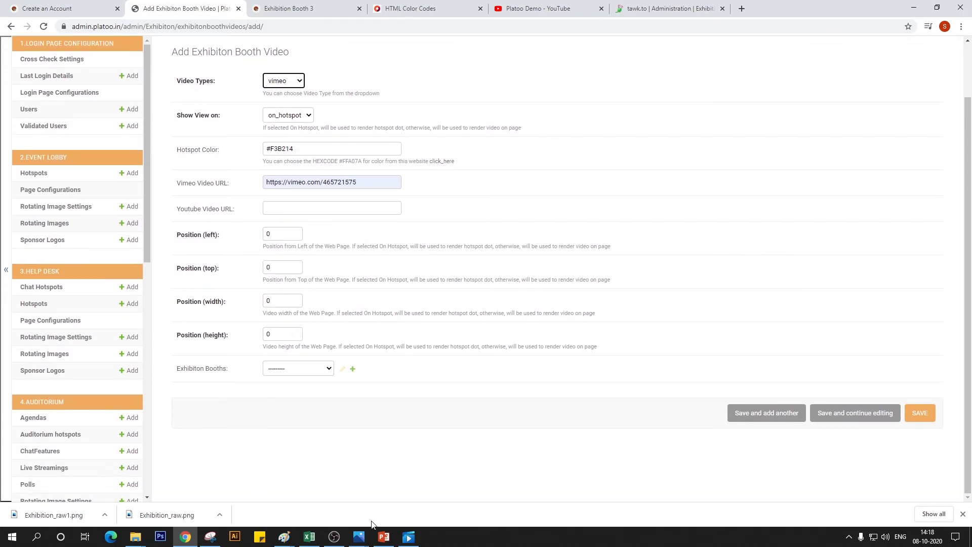
left_click(383, 536)
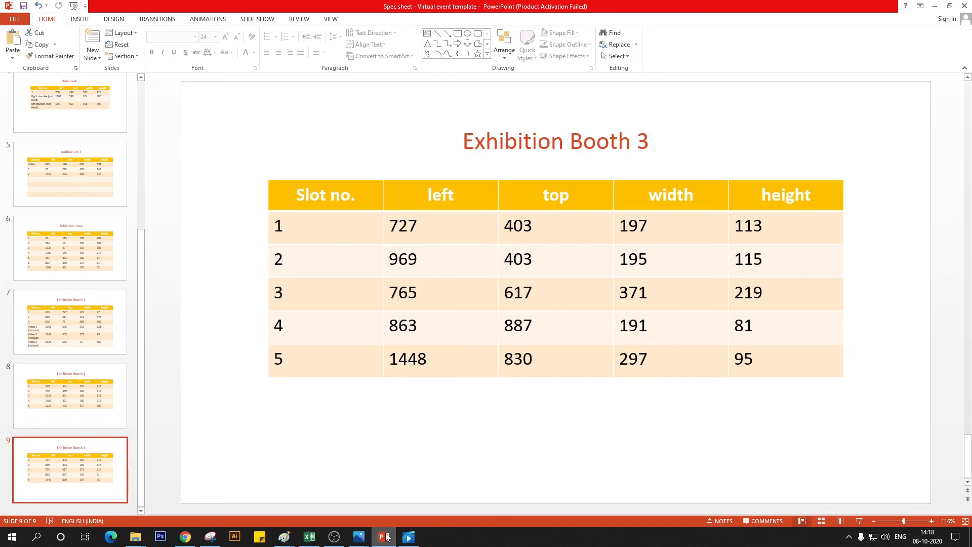
left_click(384, 536)
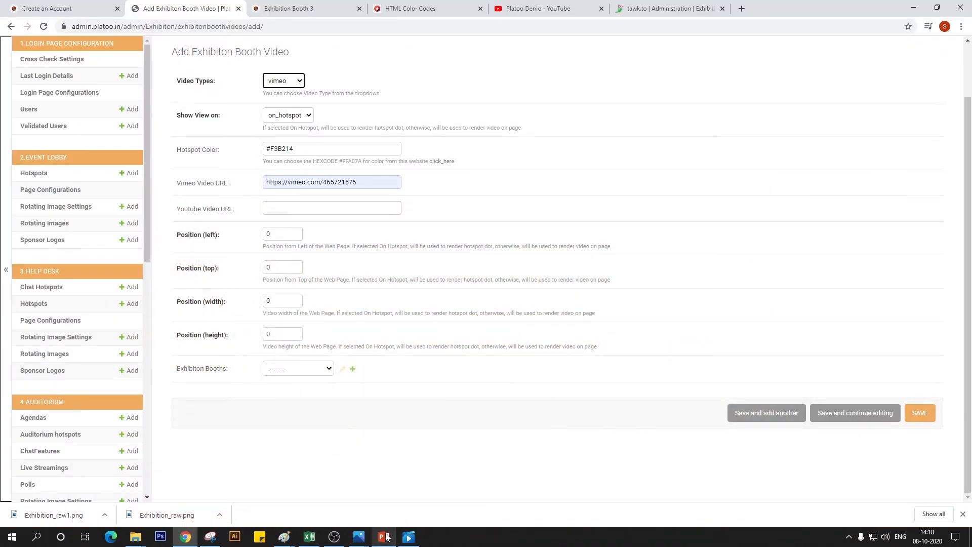
Open the image Exhibition 03_Raw1 from the Working File_Exhibition 03 folder in Paint
mouse_move(135, 535)
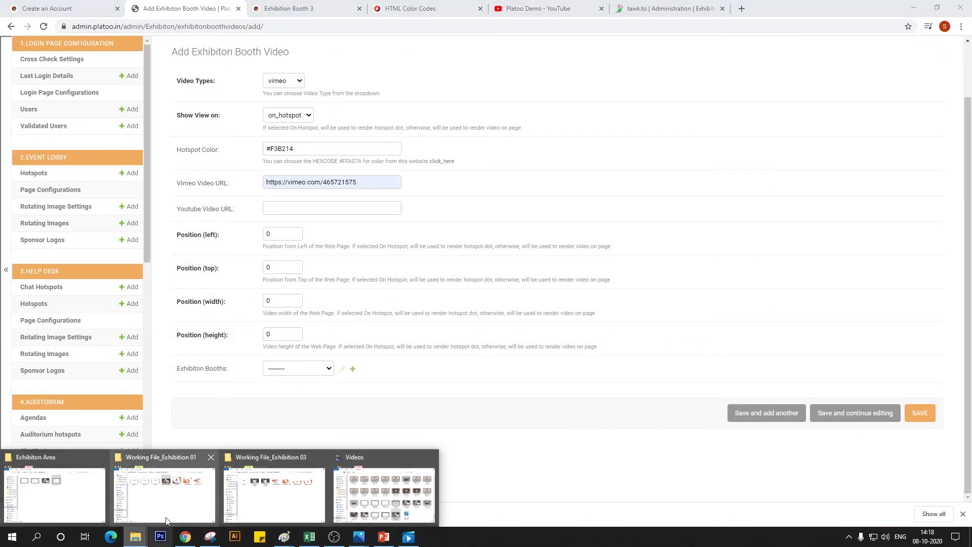
mouse_move(263, 499)
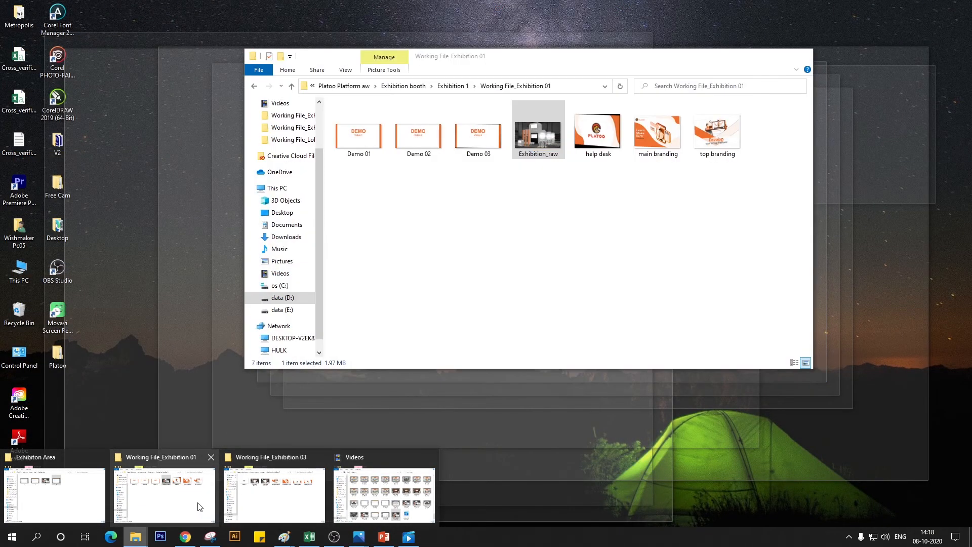
left_click(199, 506)
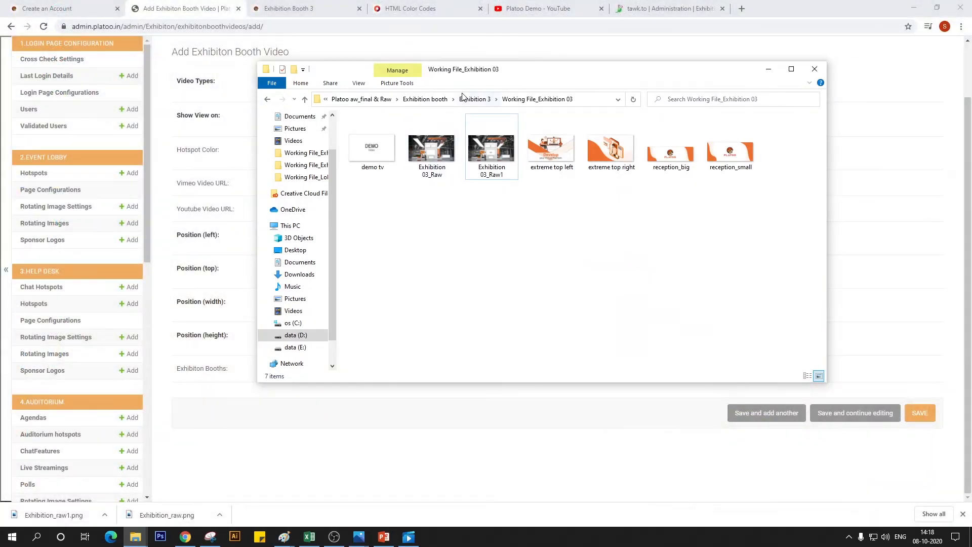
left_click(435, 99)
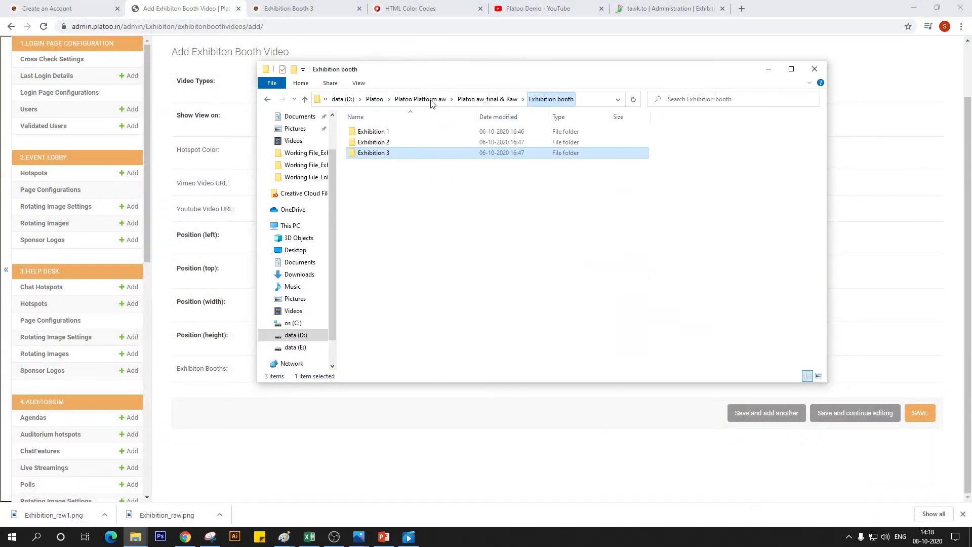
double_click(386, 153)
double_click(403, 143)
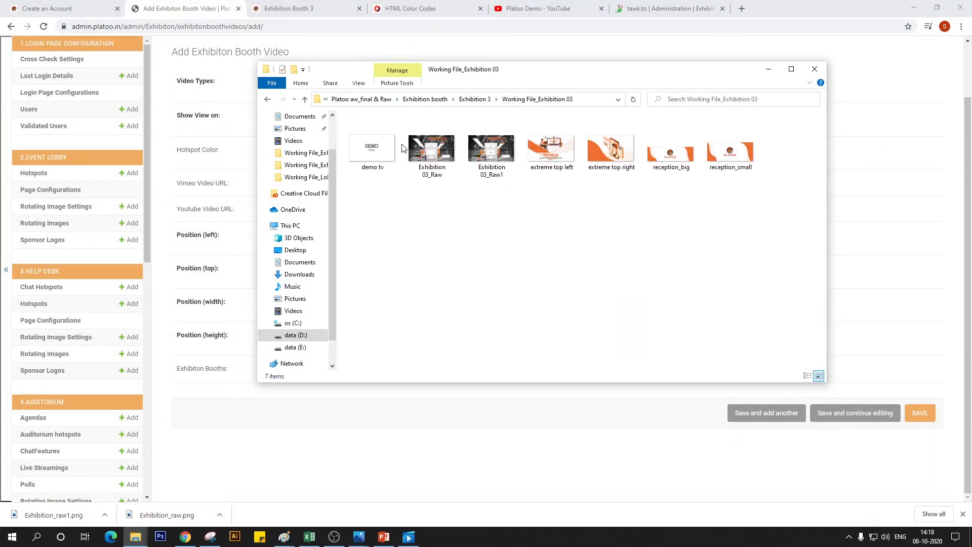
left_click(487, 150)
right_click(479, 152)
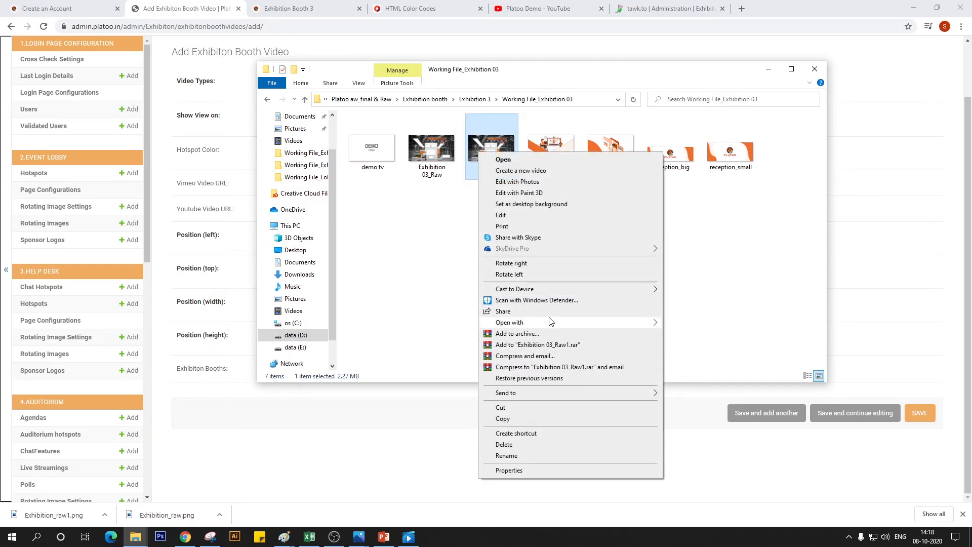
mouse_move(608, 325)
left_click(707, 356)
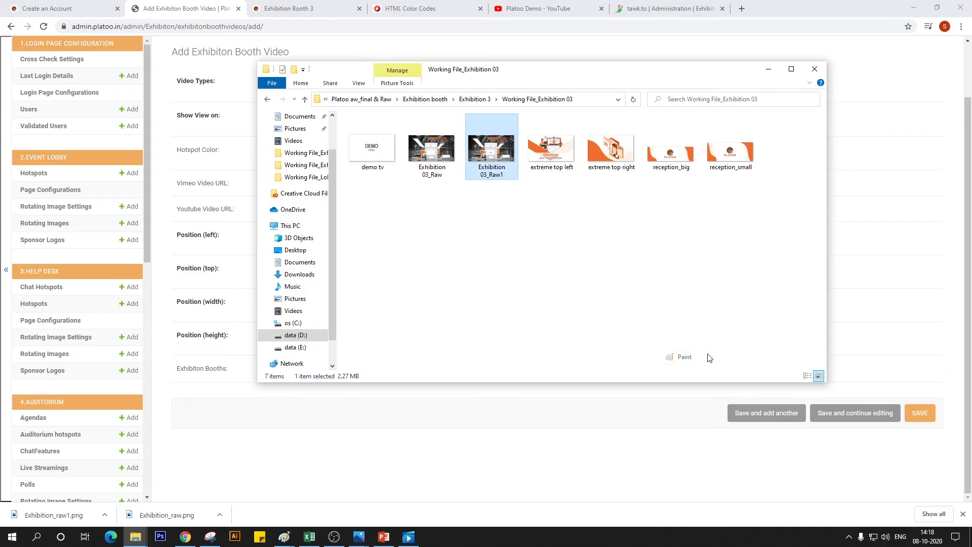
Use Paint's Select tool to read the demo video screen's upper-left corner coordinates, and return to the booth video form in Chrome
scroll(636, 352, "down", 5)
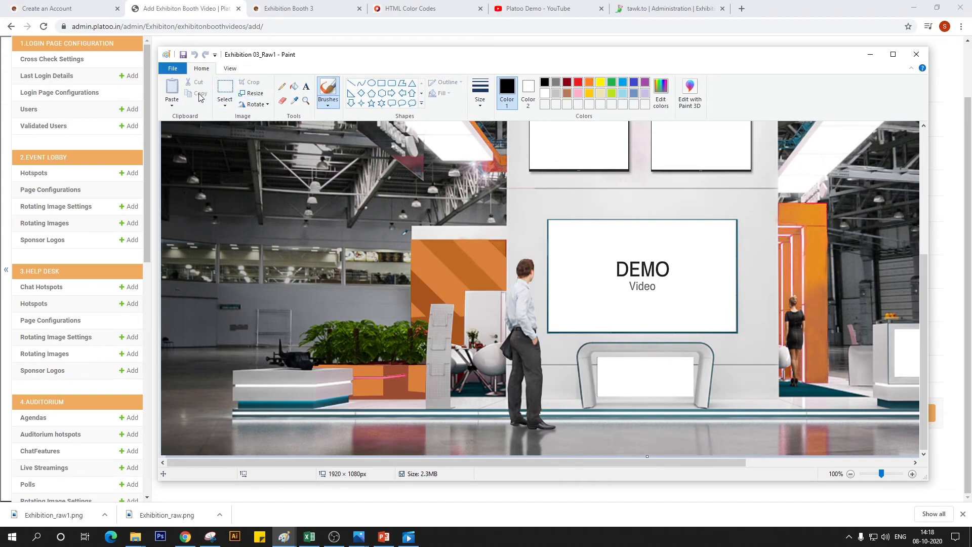
left_click(226, 87)
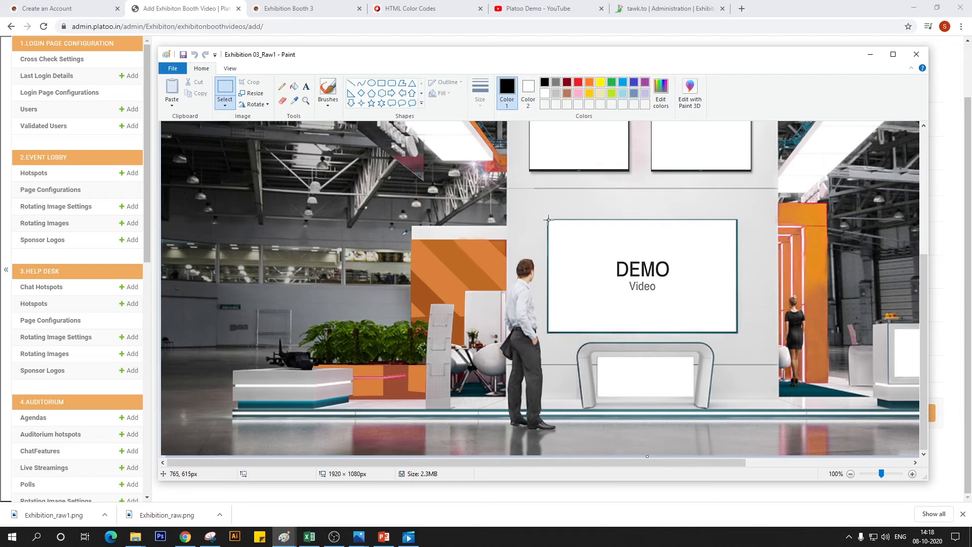
left_click(286, 9)
left_click(186, 6)
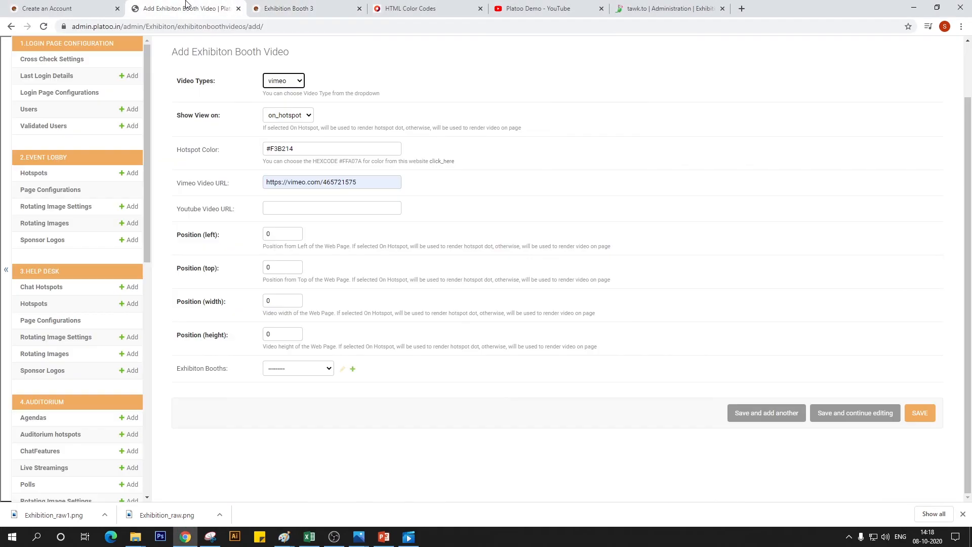
Set the booth video's left position to 765 and its top position to 615
double_click(280, 234)
type("765")
key("Tab")
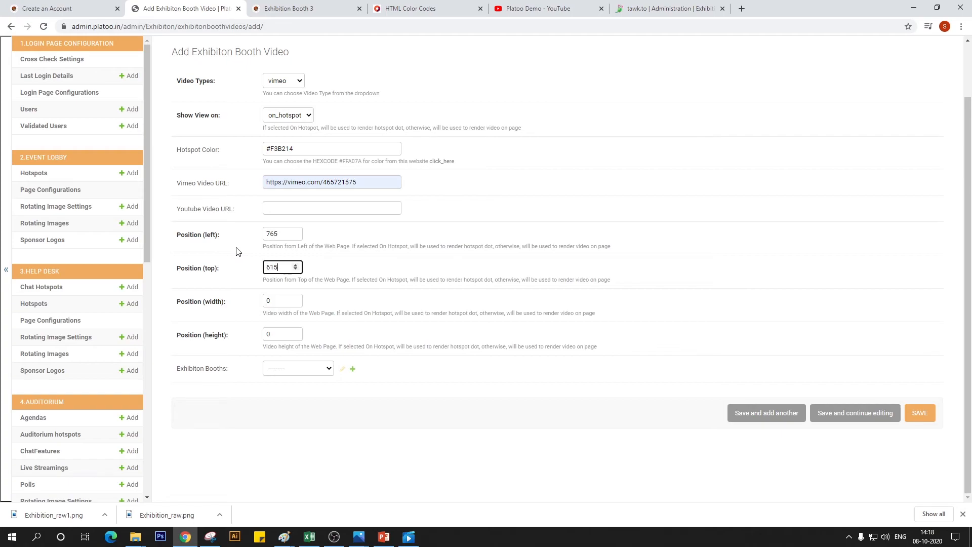
key("Tab")
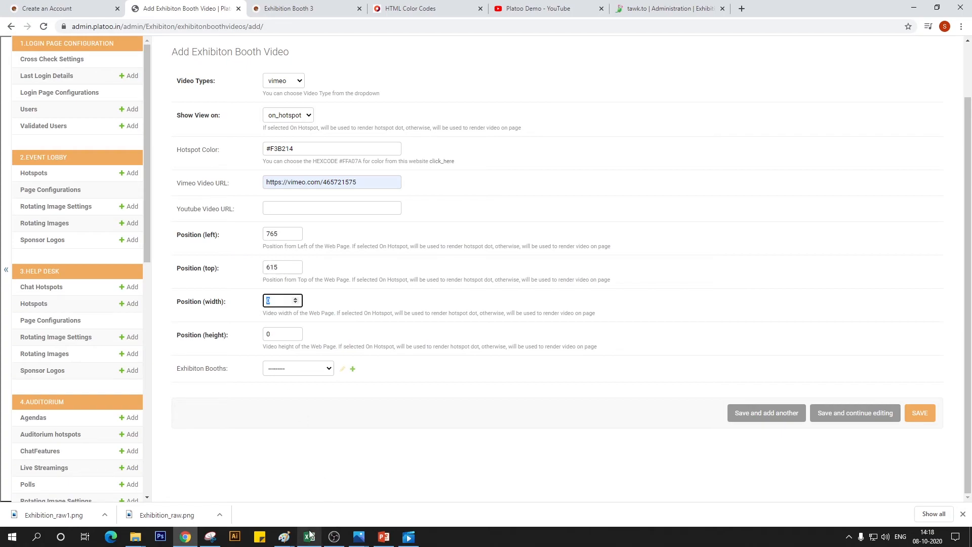
Switch to Paint, measure the demo video screen's width and height with a selection around it, and return to the video form in Chrome
left_click(284, 536)
left_click(430, 493)
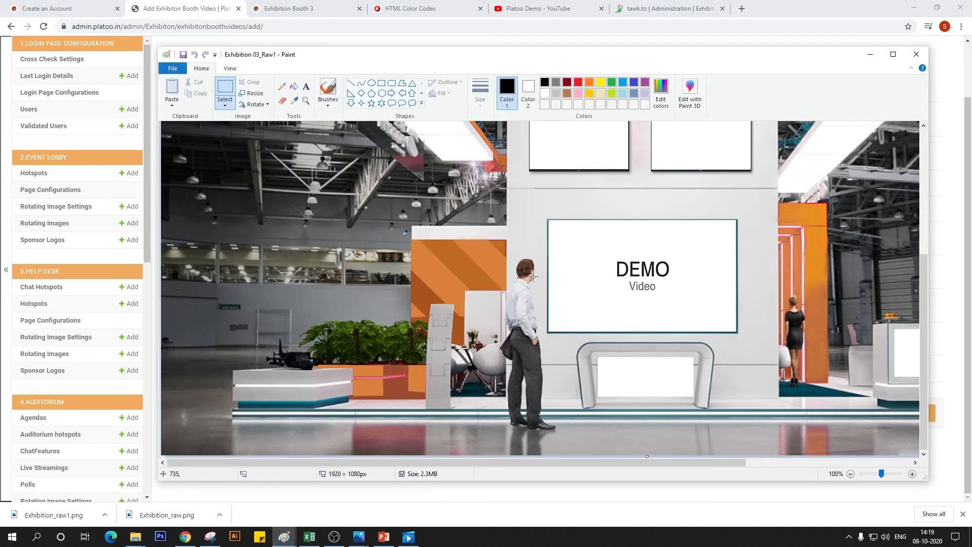
mouse_move(548, 219)
left_mouse_down()
mouse_move(610, 245)
mouse_move(739, 333)
left_mouse_up()
left_click_drag(736, 332, 737, 333)
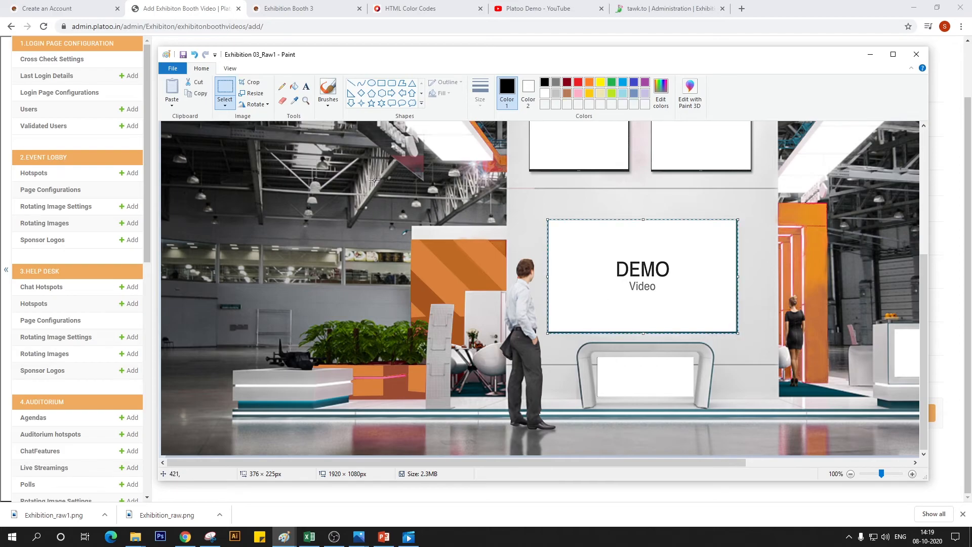
left_click(212, 3)
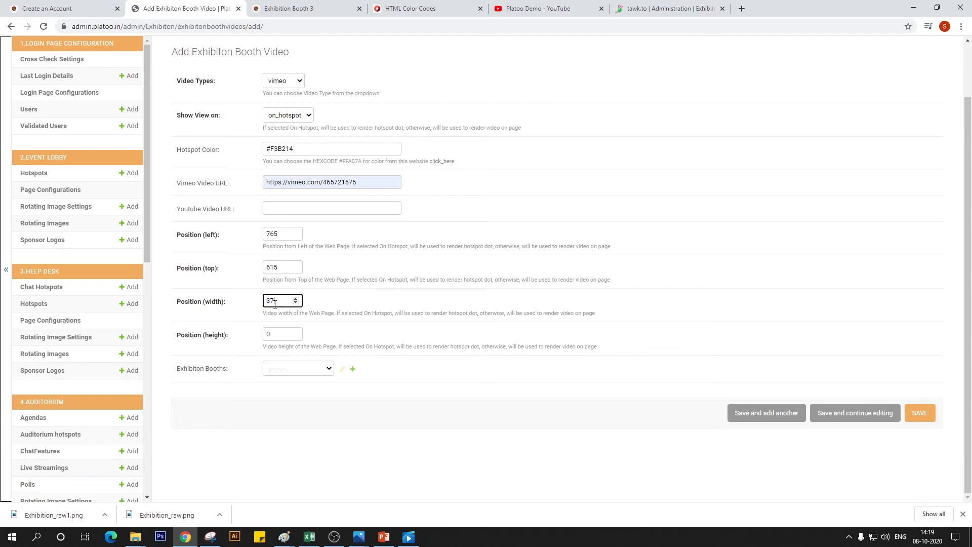
Set the video's width to 376 and height to 225, and assign it to Exhibition Booth 3
key("Tab")
type("2")
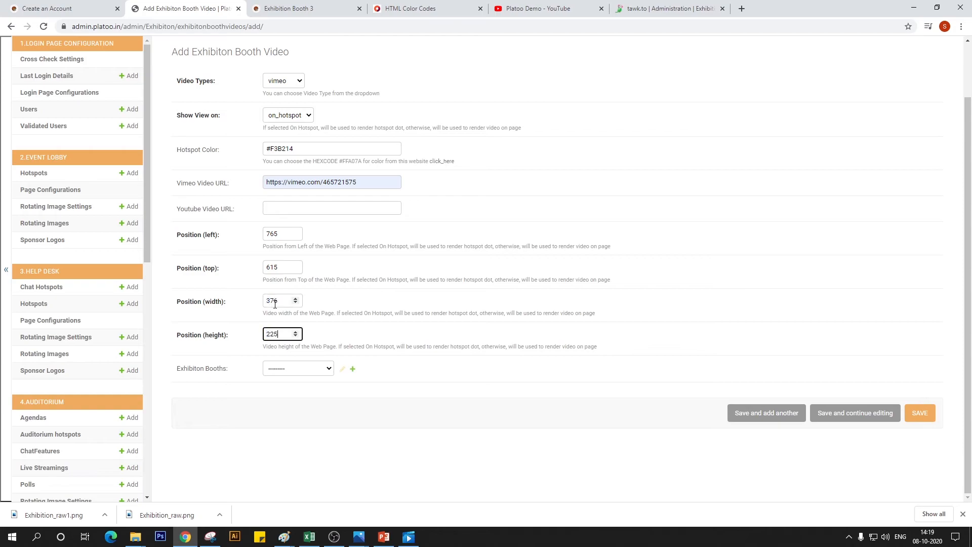
left_click(311, 368)
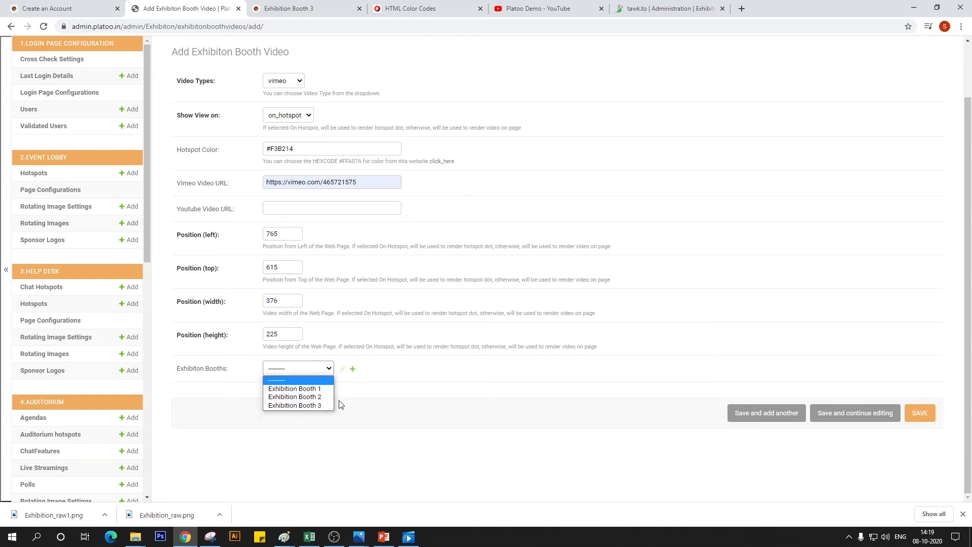
left_click(321, 405)
Change where the video is shown to on_page and save the new booth video
scroll(638, 387, "up", 2)
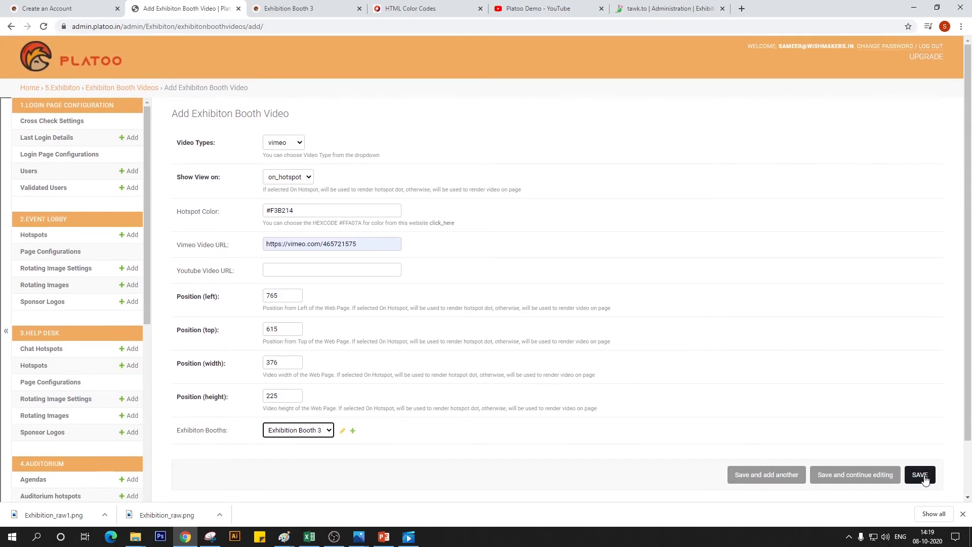
left_click(308, 177)
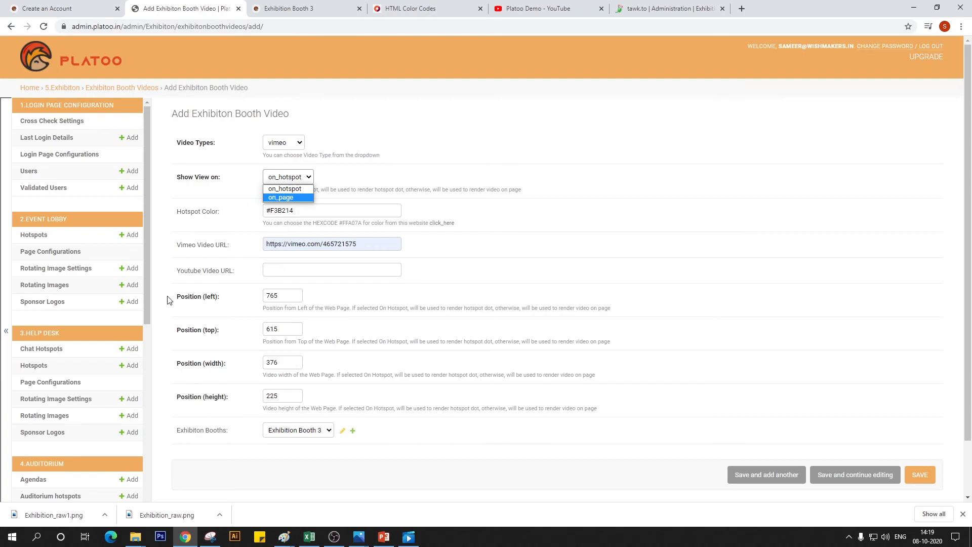
left_click(289, 196)
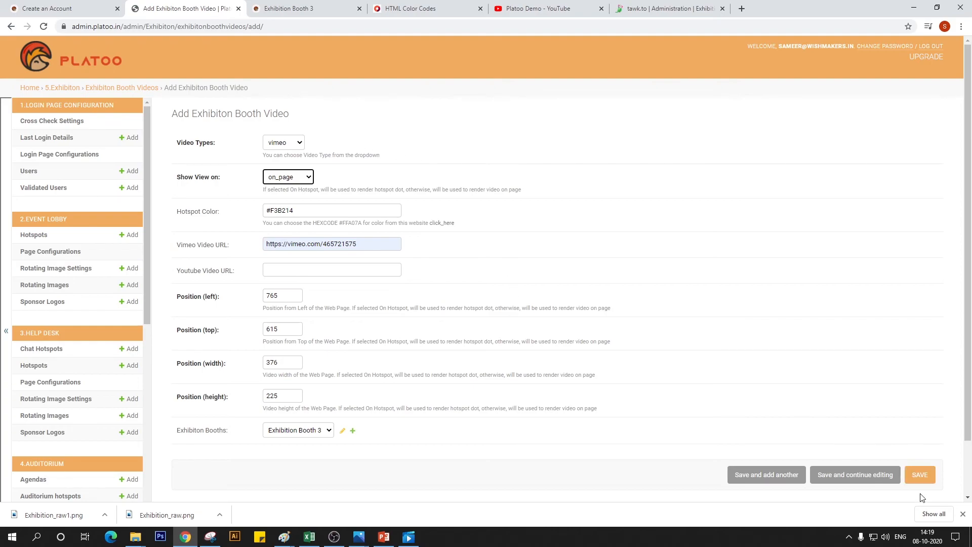
left_click(929, 477)
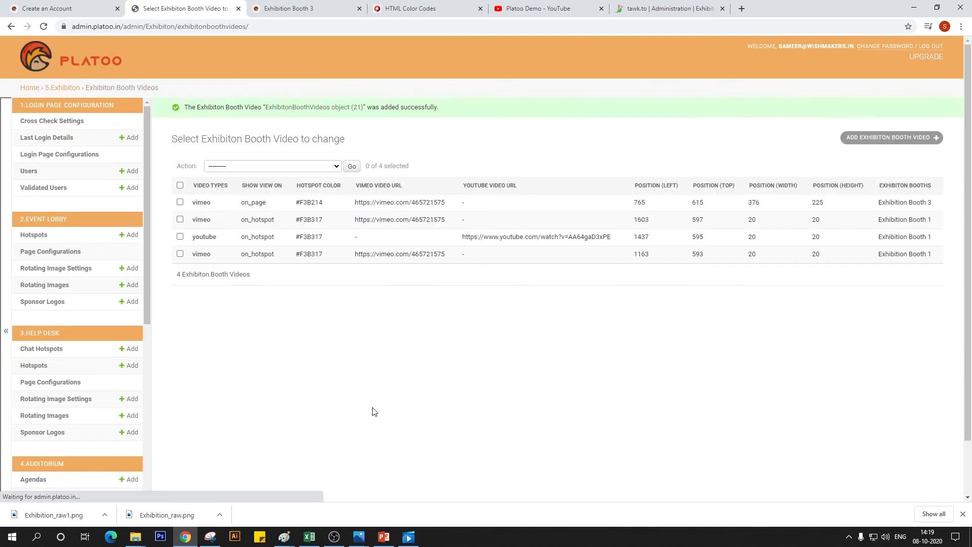
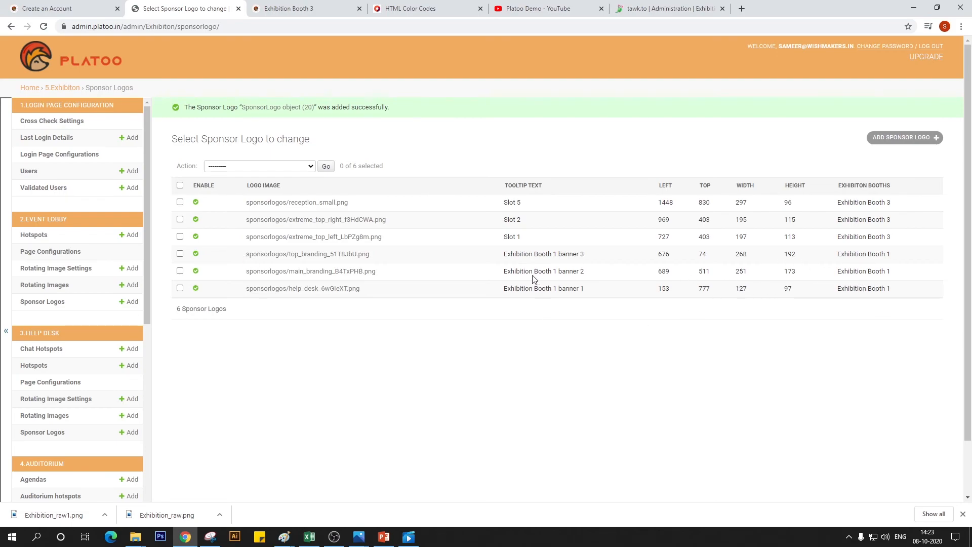
Open the Slot 5 sponsor logo of Exhibition Booth 3 and set its width to 300 and height to 94
left_click(202, 203)
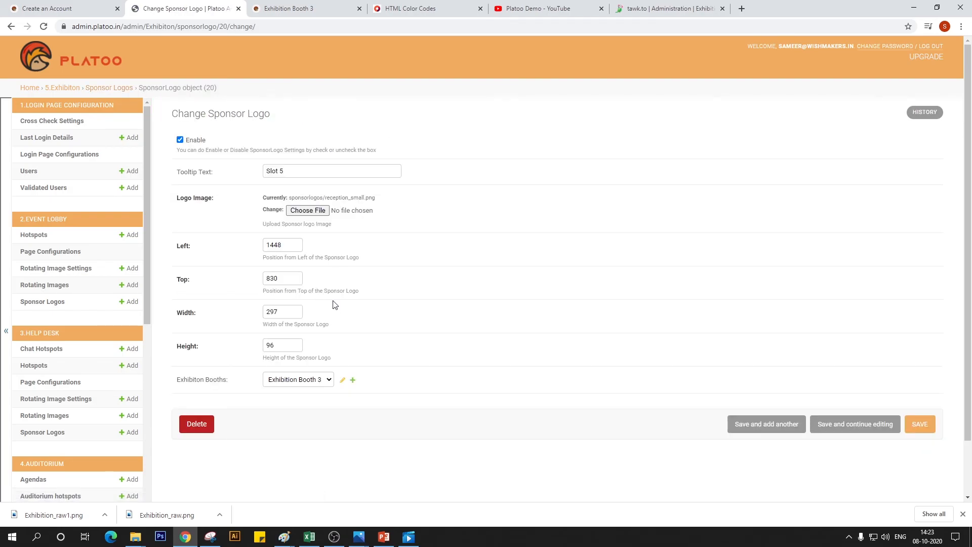
double_click(284, 314)
type("300")
left_click(277, 347)
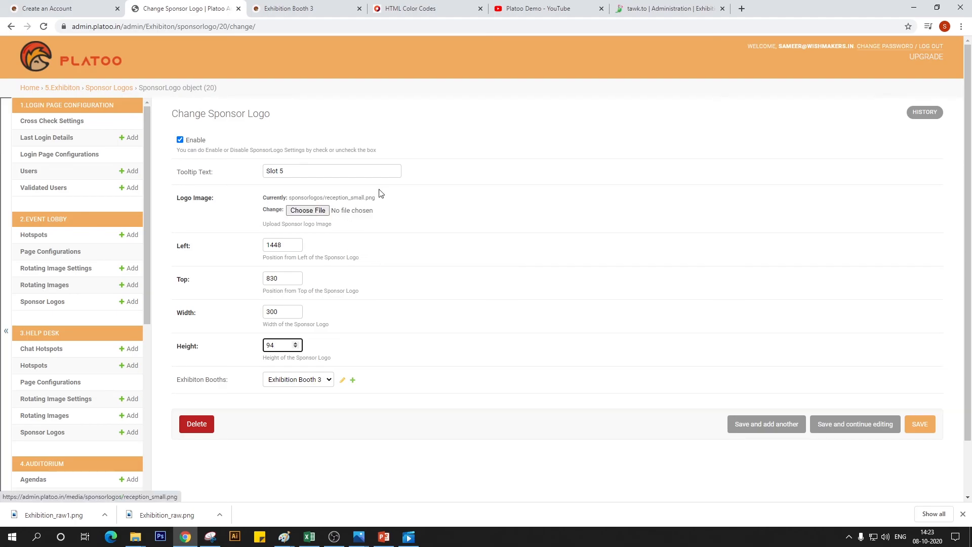
Replace the Slot 5 logo image with reception_big and save the sponsor logo
left_click(315, 210)
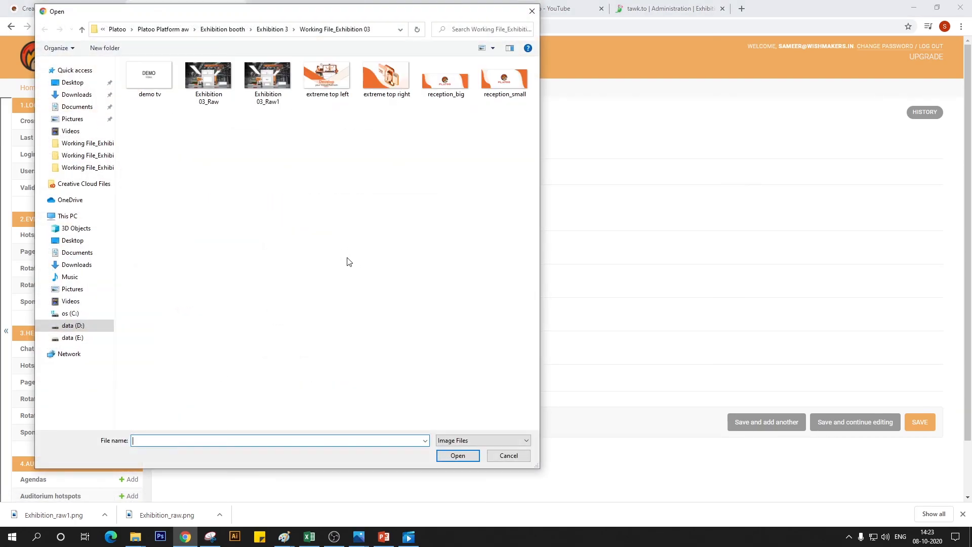
left_click(457, 92)
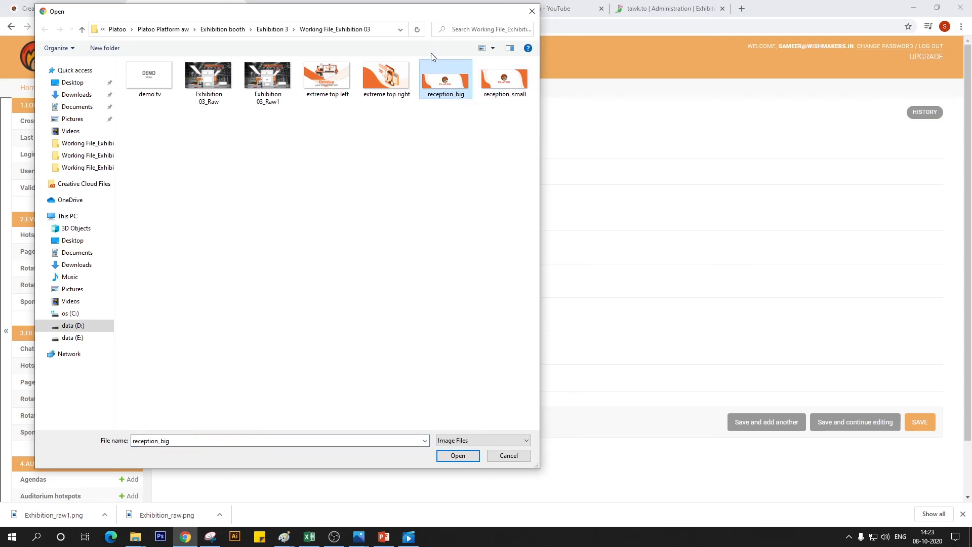
left_click(466, 457)
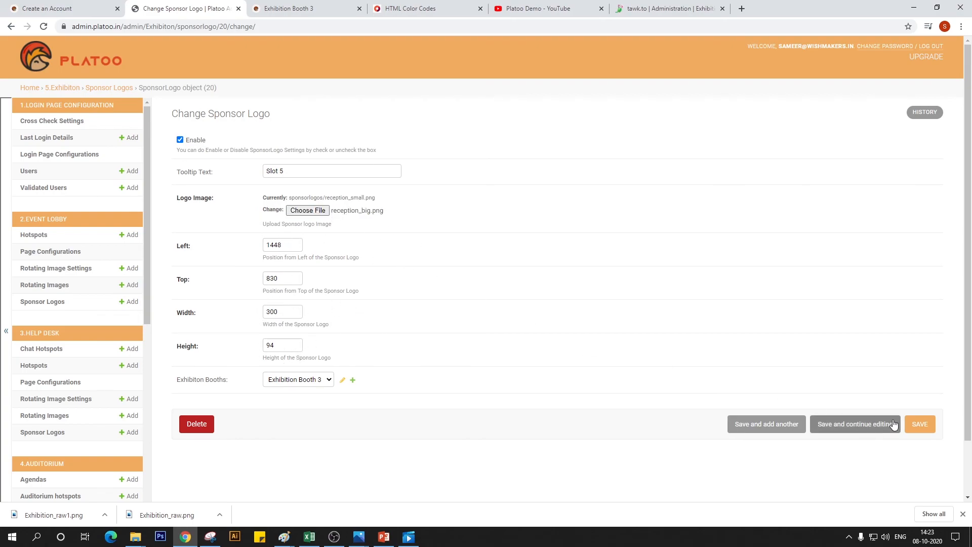
left_click(930, 424)
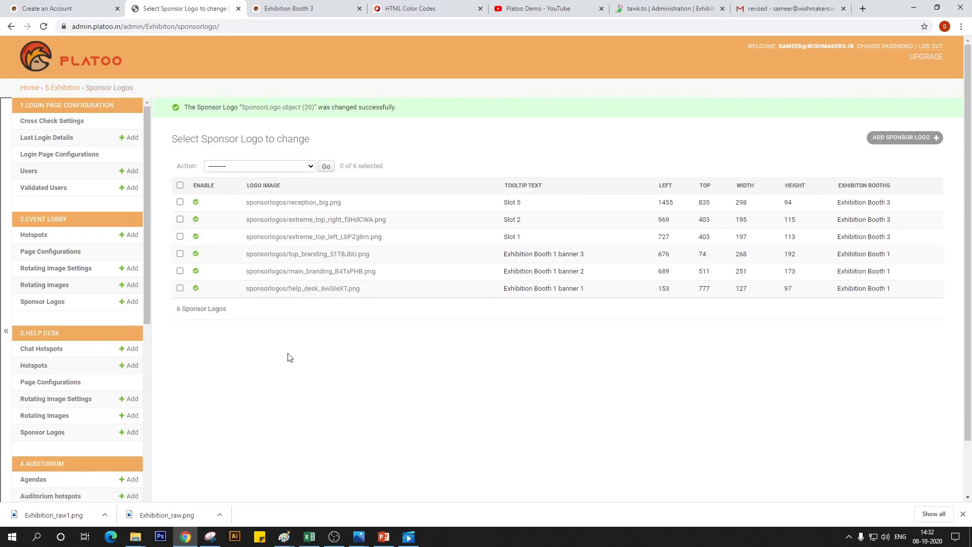
Reload the live Exhibition Booth 3 page to check its banners, video and chat widget
left_click(317, 11)
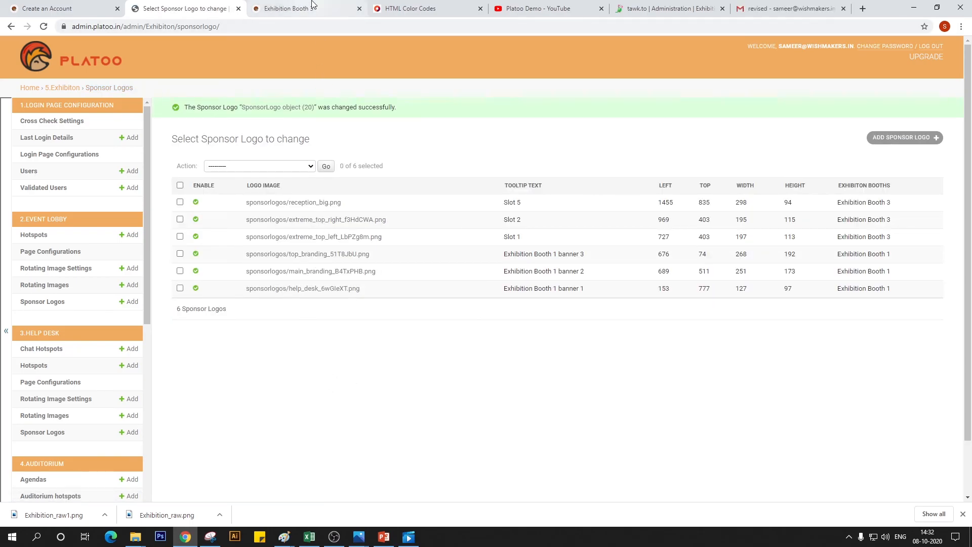
left_click(43, 26)
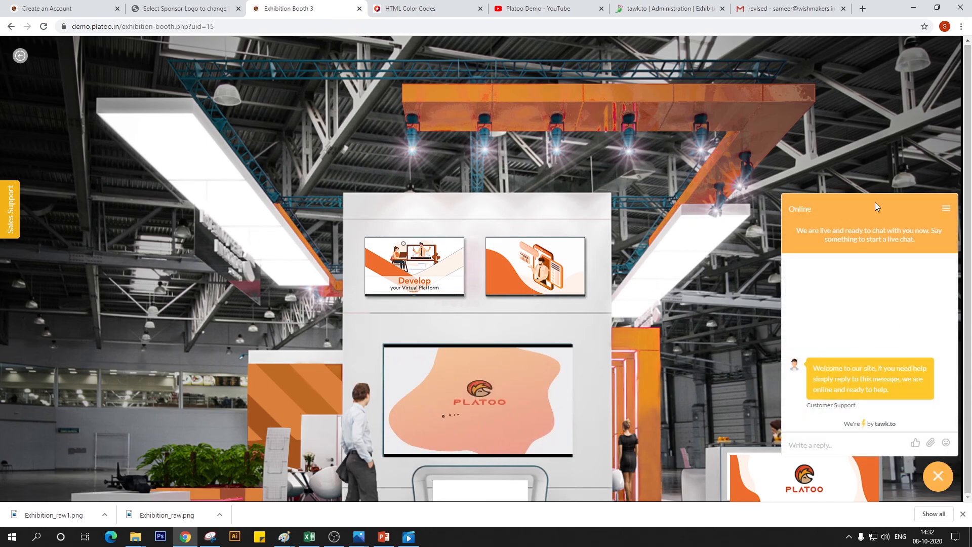
In the tawk.to dashboard, review the Platoo help desk property's members and the non-admin agent's status and role without changing them
left_click(668, 8)
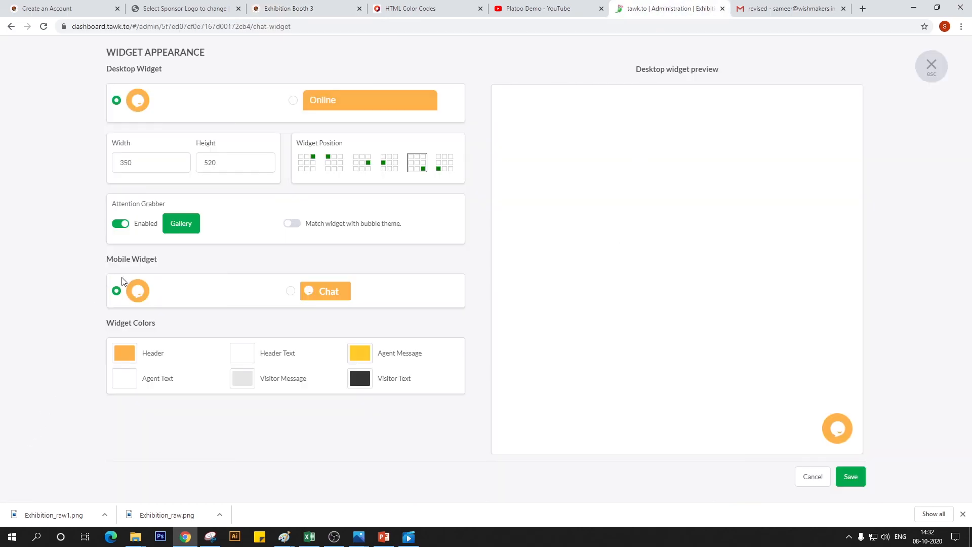
left_click(930, 65)
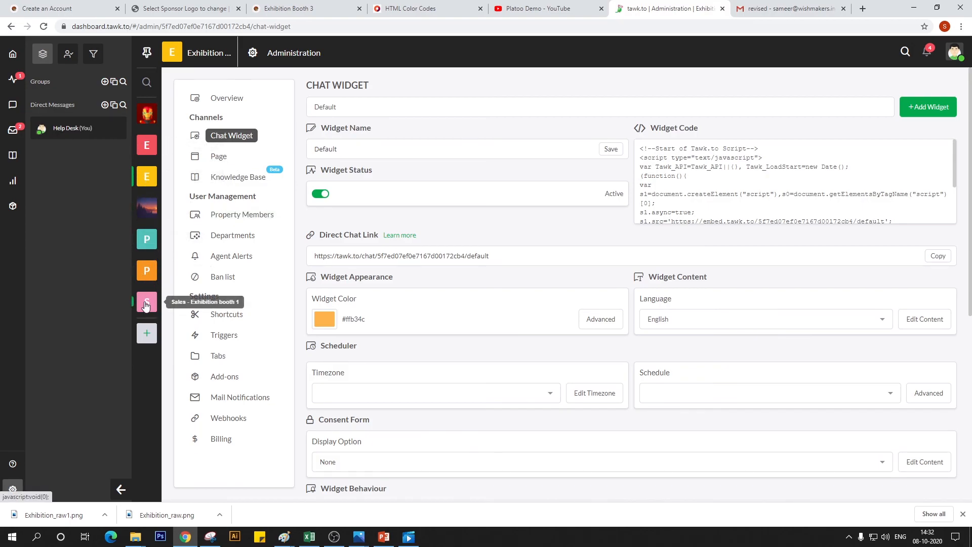
left_click(147, 270)
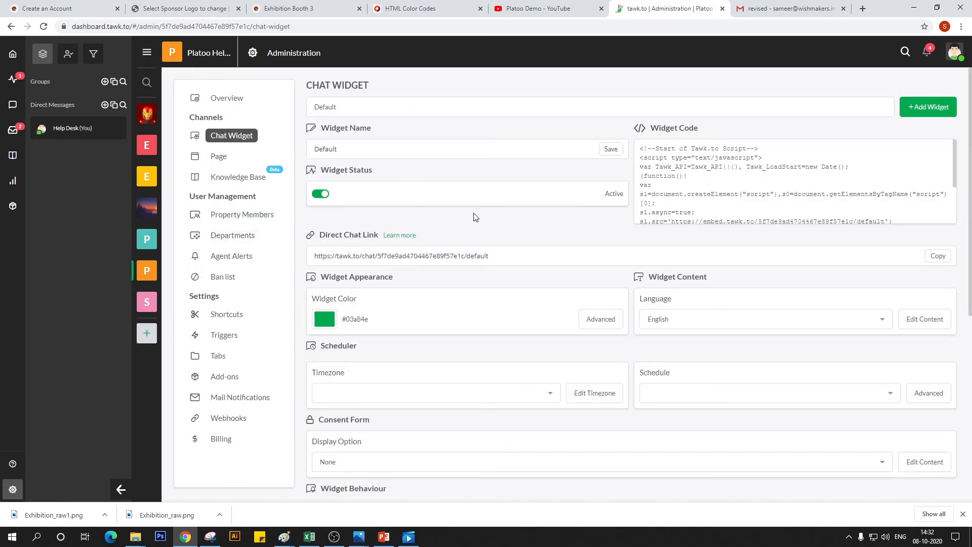
left_click(251, 221)
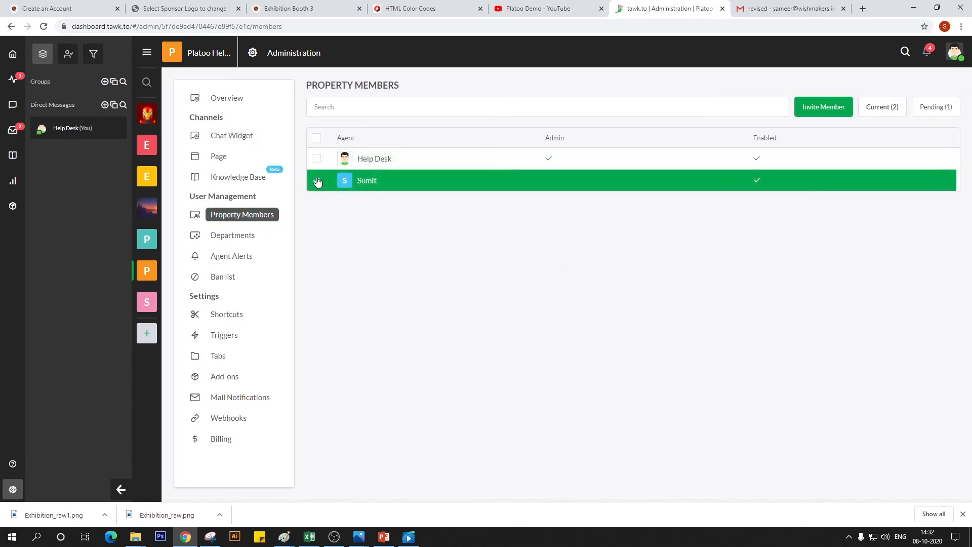
left_click(348, 183)
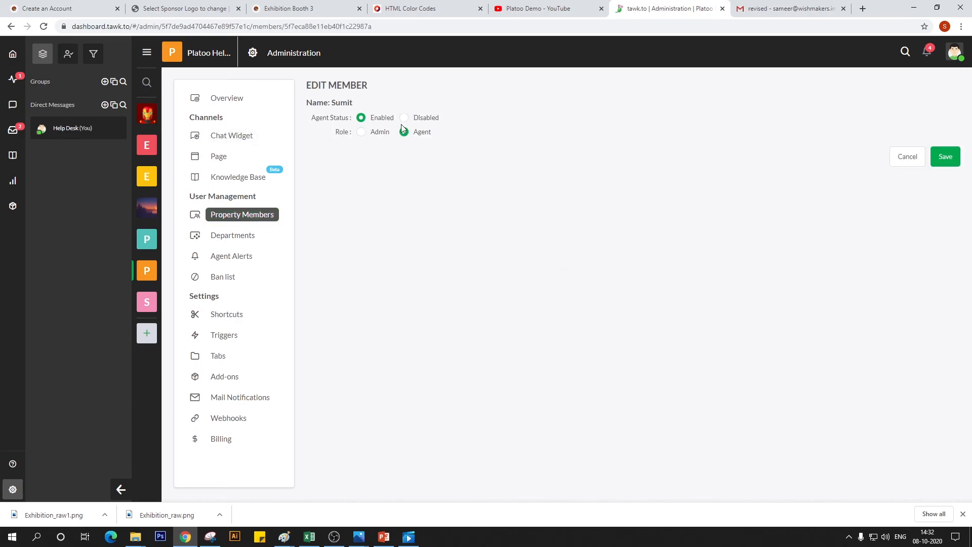
left_click(914, 160)
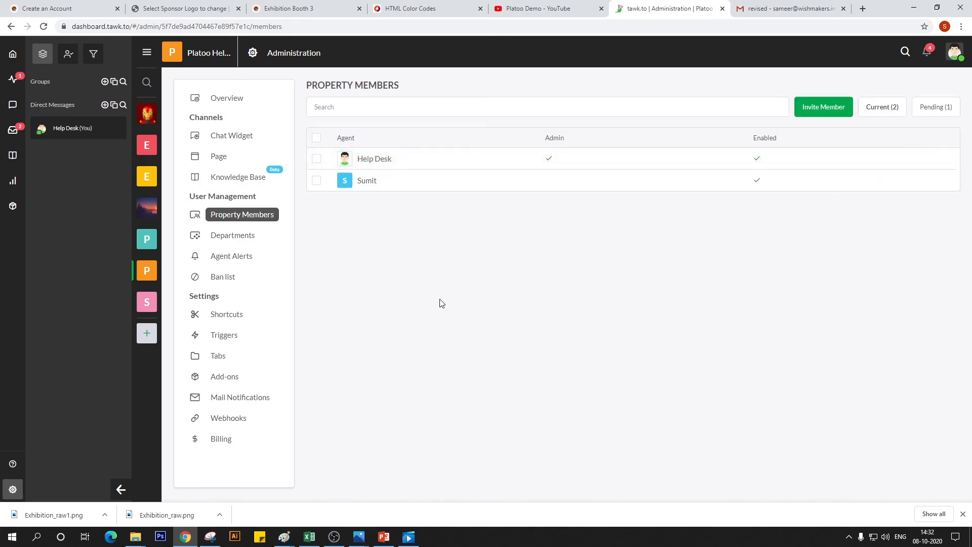
Collapse and reopen the tawk.to property list, and view the members of the Sales - Exhibition booth 1 property
left_click(146, 60)
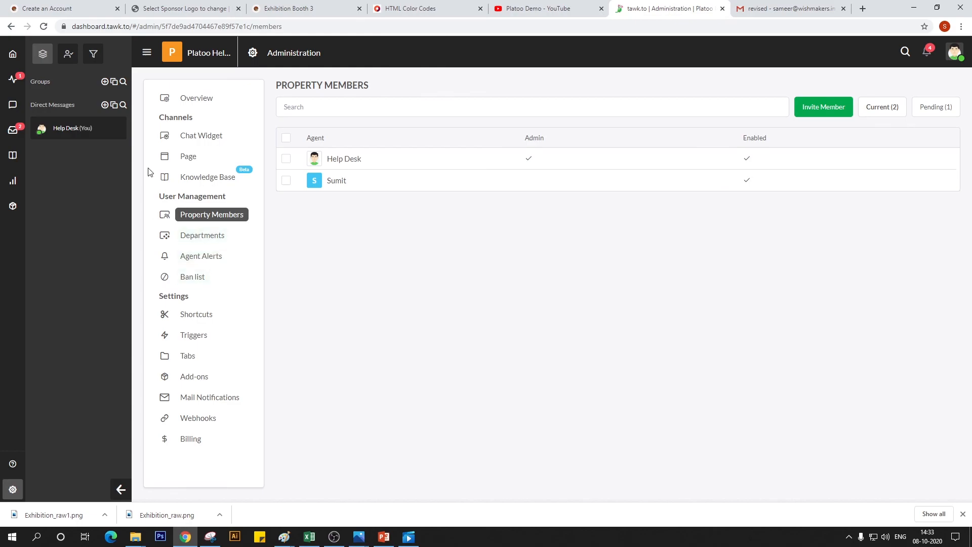
mouse_move(147, 52)
left_click(147, 53)
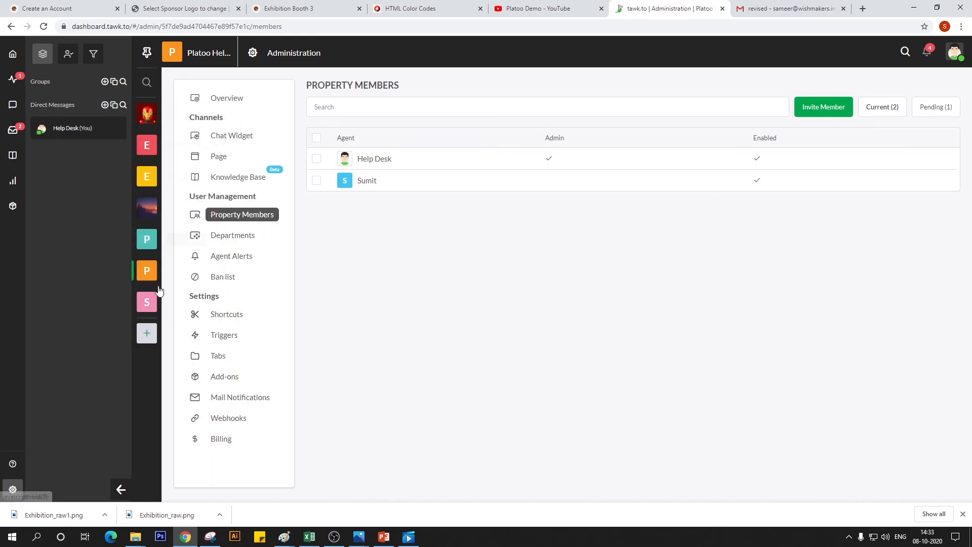
left_click(147, 302)
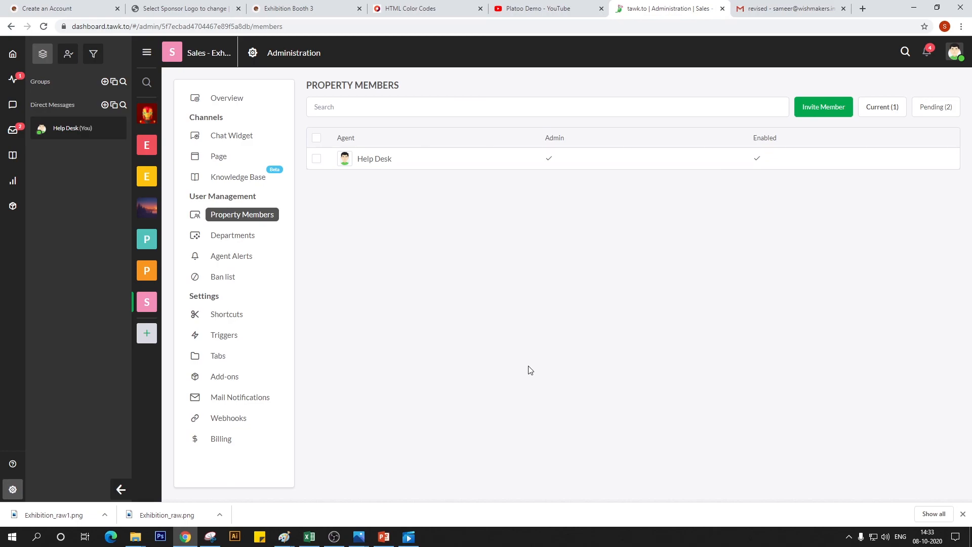
Return to the event site's Exhibition Zone and enter Booth 2 to view its branding
left_click(292, 5)
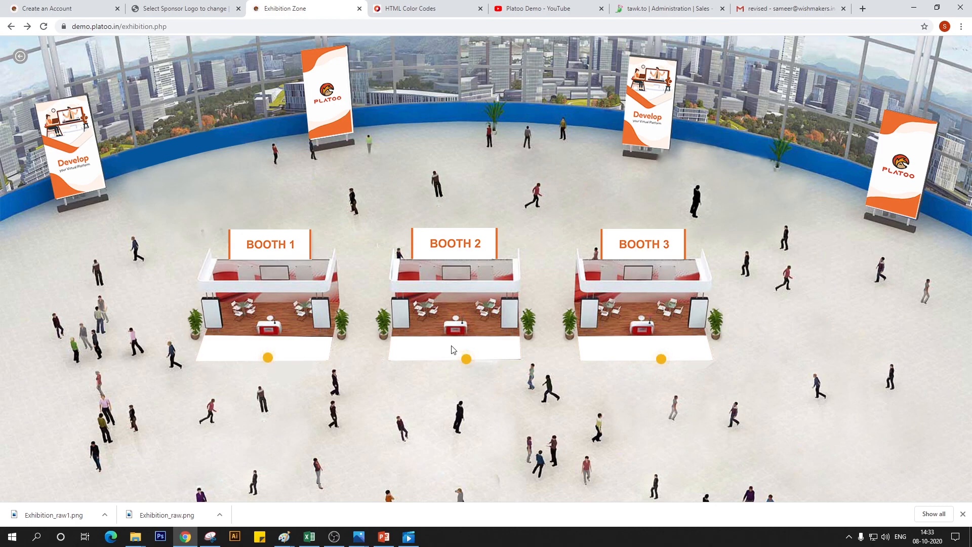
left_click(466, 361)
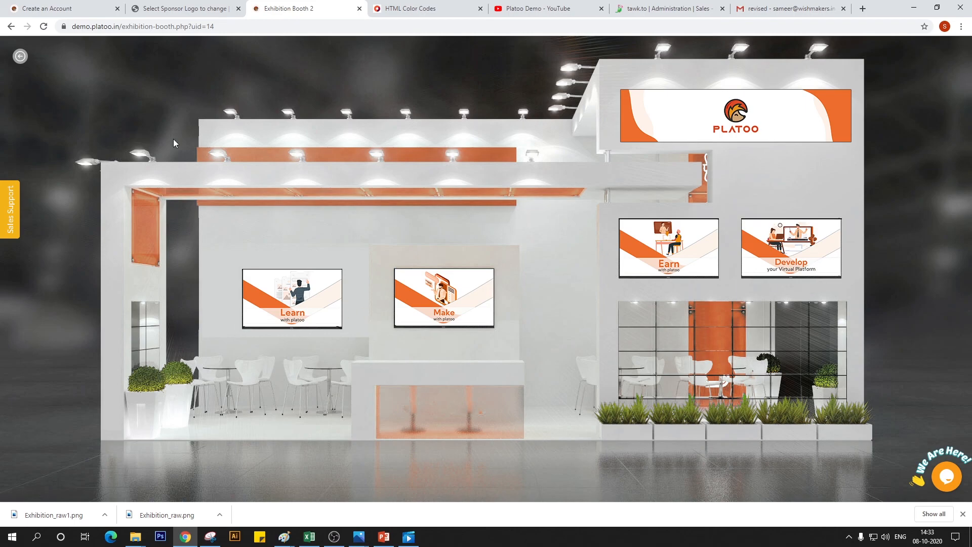
Return to the Platoo admin and open the booth-level Rotating Image Settings in the Exhibition section
left_click(172, 9)
scroll(83, 348, "down", 4)
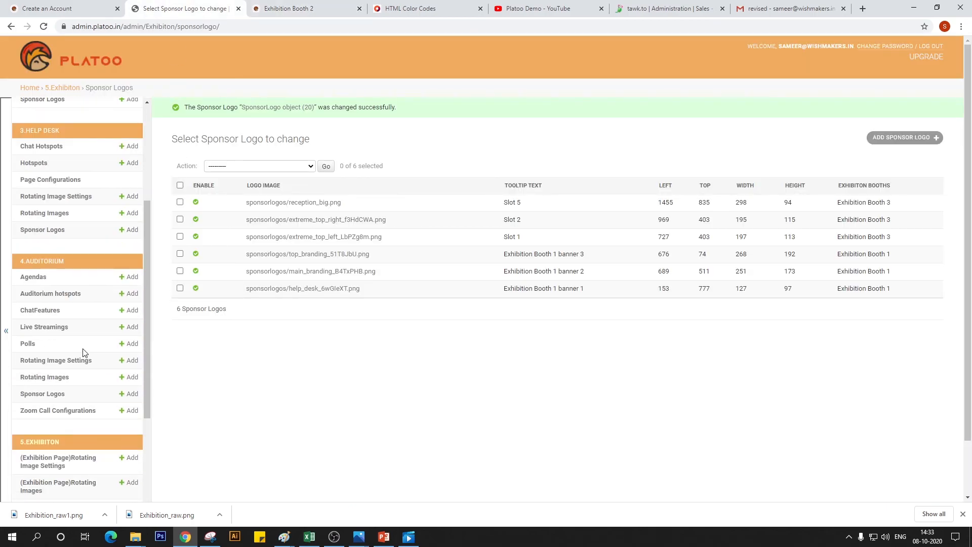
left_click(71, 361)
scroll(69, 364, "down", 6)
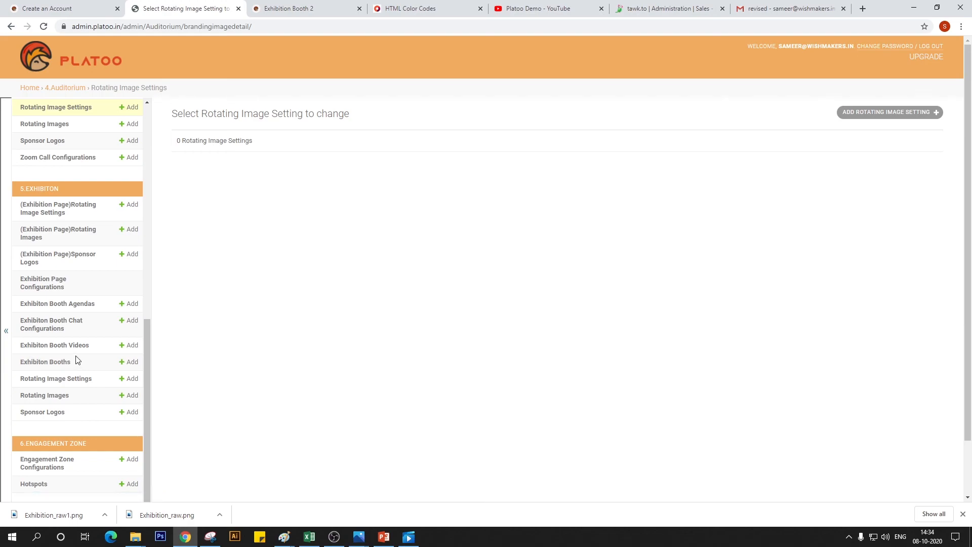
left_click(79, 378)
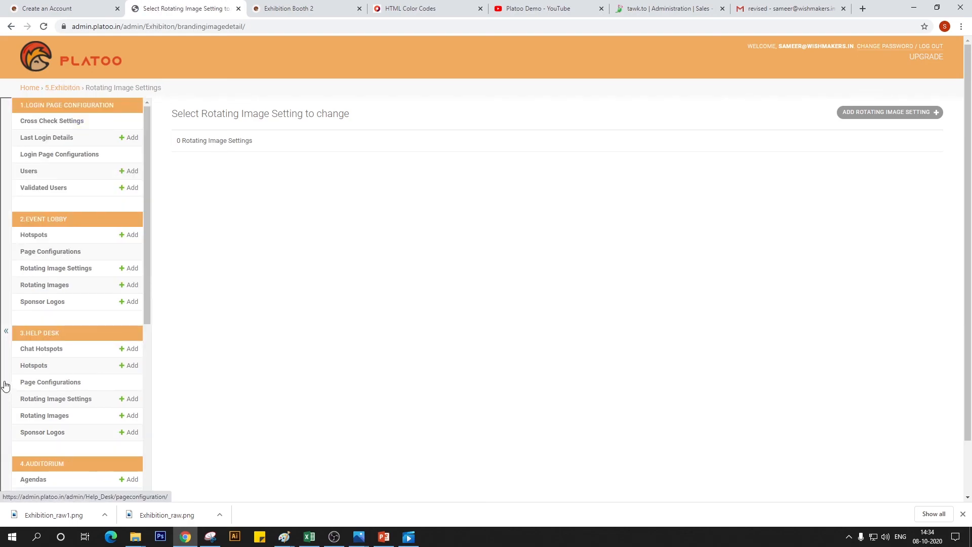
Open the exhibition page's Rotating Images list and view the form for adding a rotating image
scroll(81, 412, "down", 8)
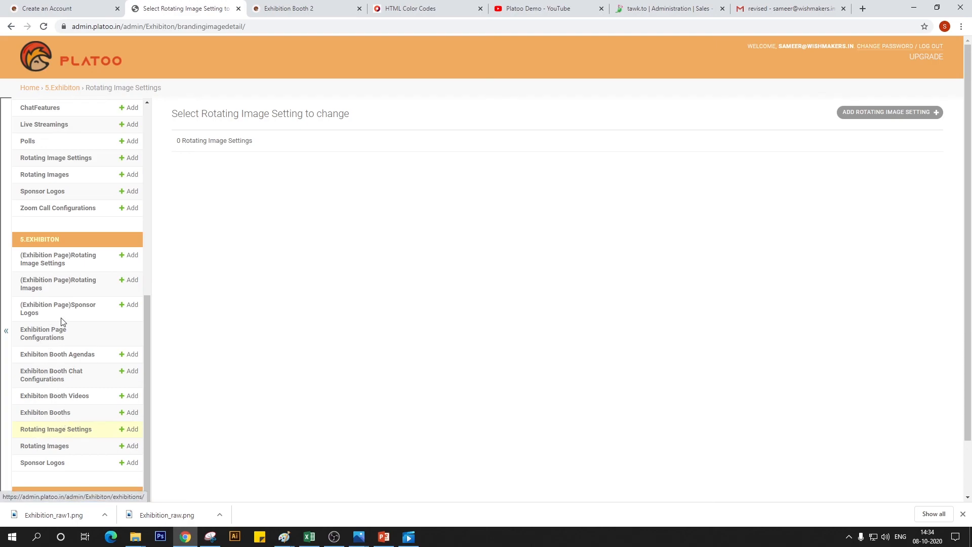
left_click(85, 288)
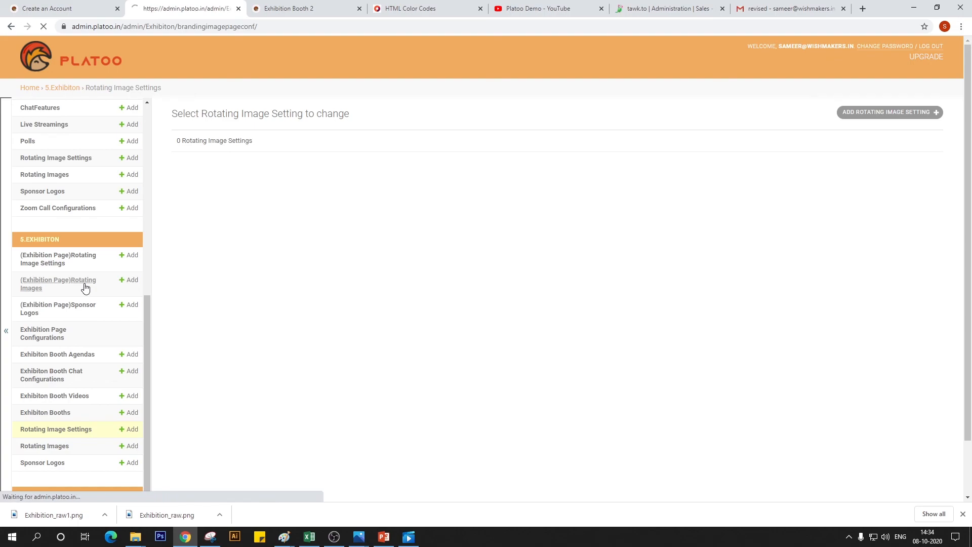
scroll(92, 384, "down", 2)
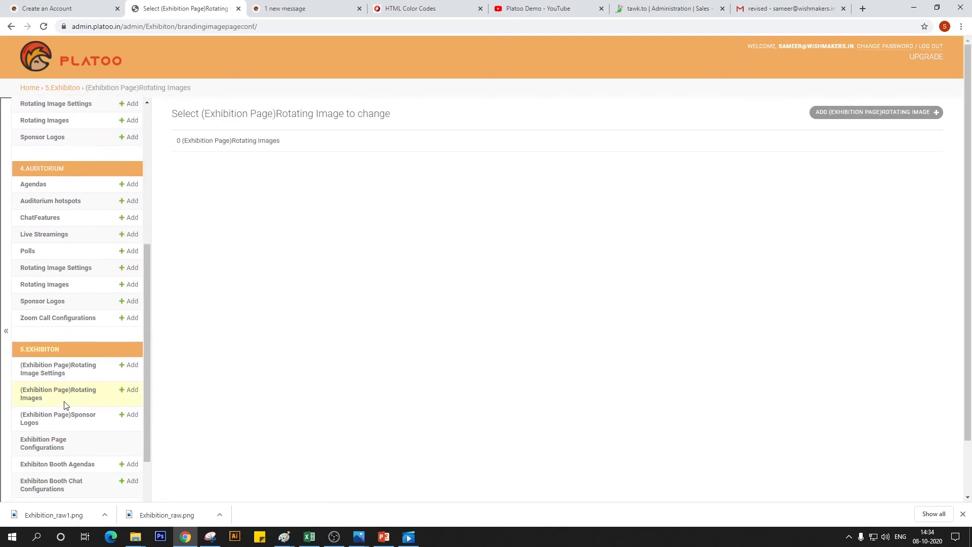
left_click(882, 109)
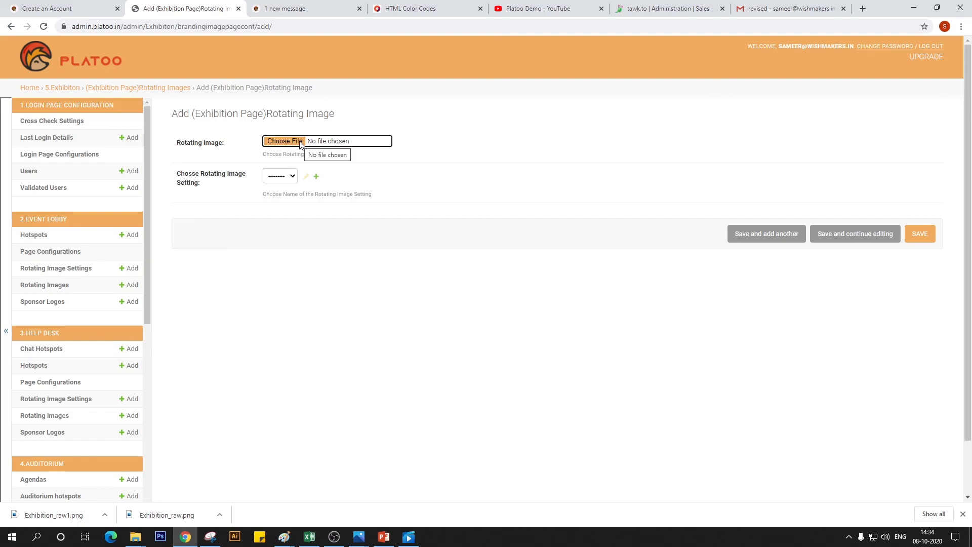
Open the exhibition page's Rotating Image Settings and view the blank form for adding a setting
scroll(112, 289, "down", 6)
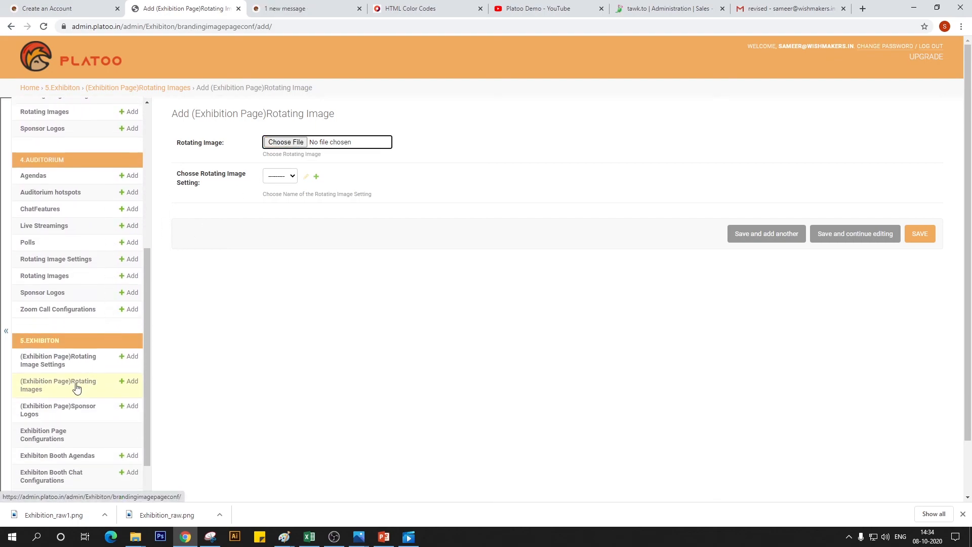
left_click(59, 362)
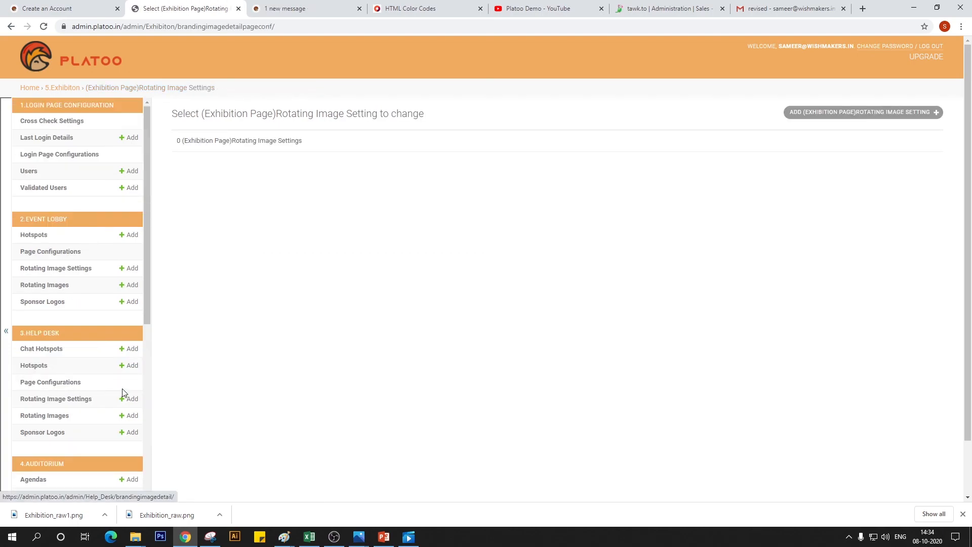
scroll(171, 382, "down", 2)
scroll(103, 421, "down", 4)
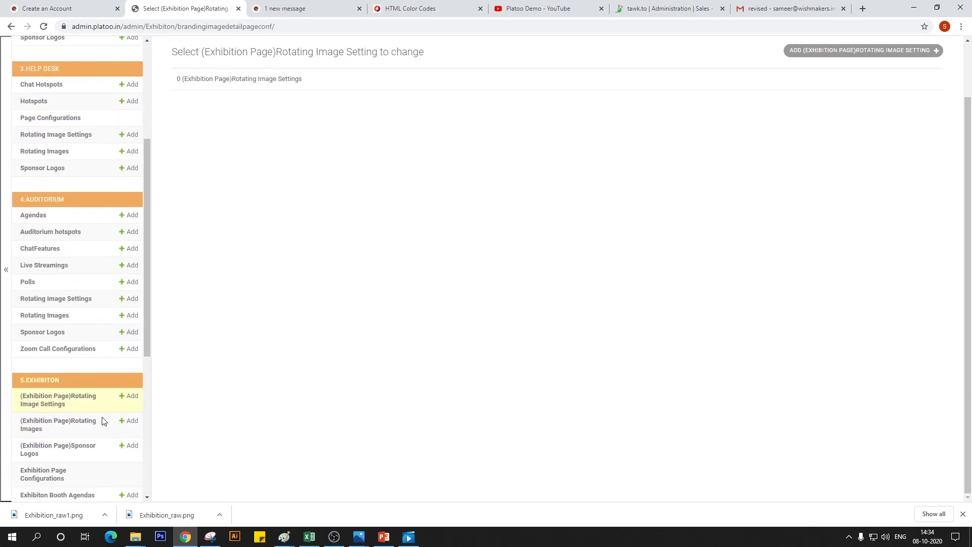
scroll(102, 422, "down", 1)
left_click(820, 52)
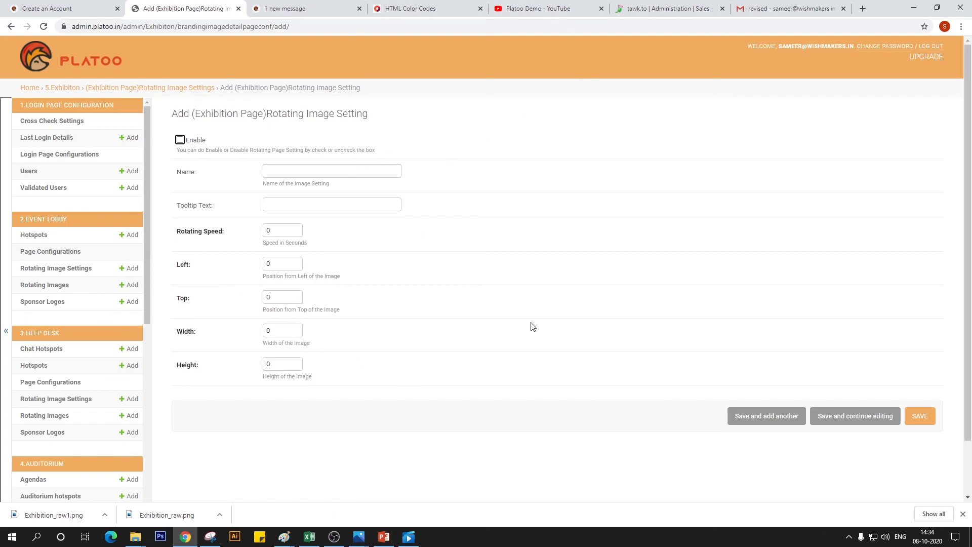
Reopen the exhibition page's rotating image form and check the choices for its rotating image setting
scroll(107, 407, "down", 5)
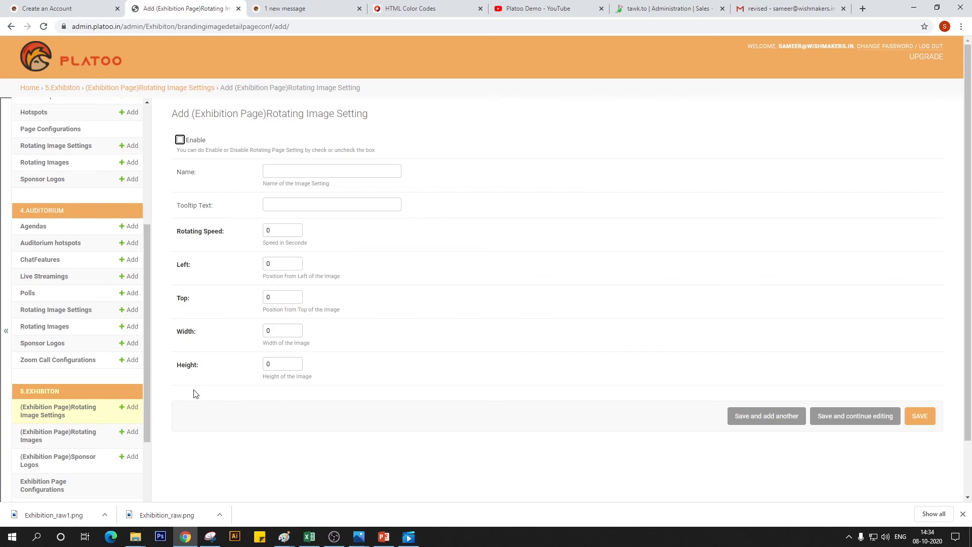
left_click(36, 436)
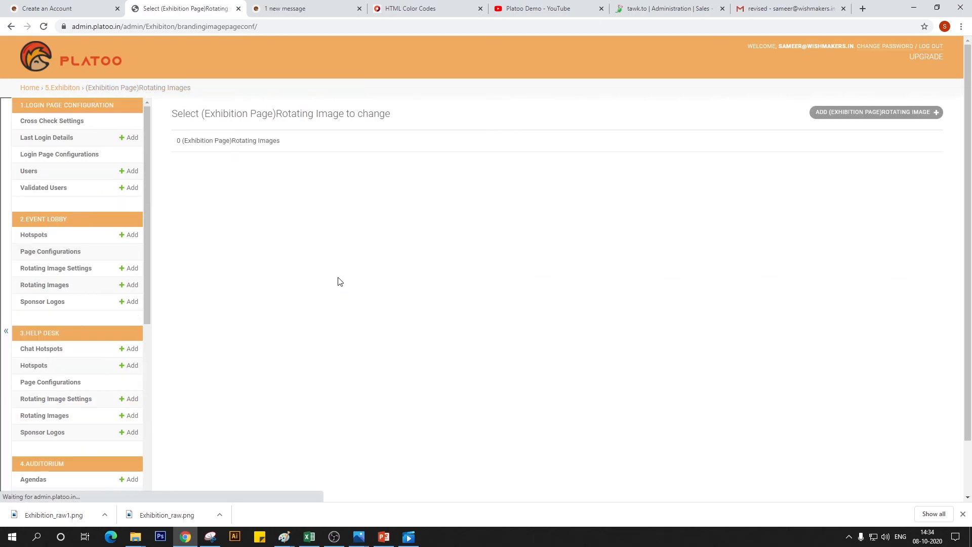
left_click(830, 112)
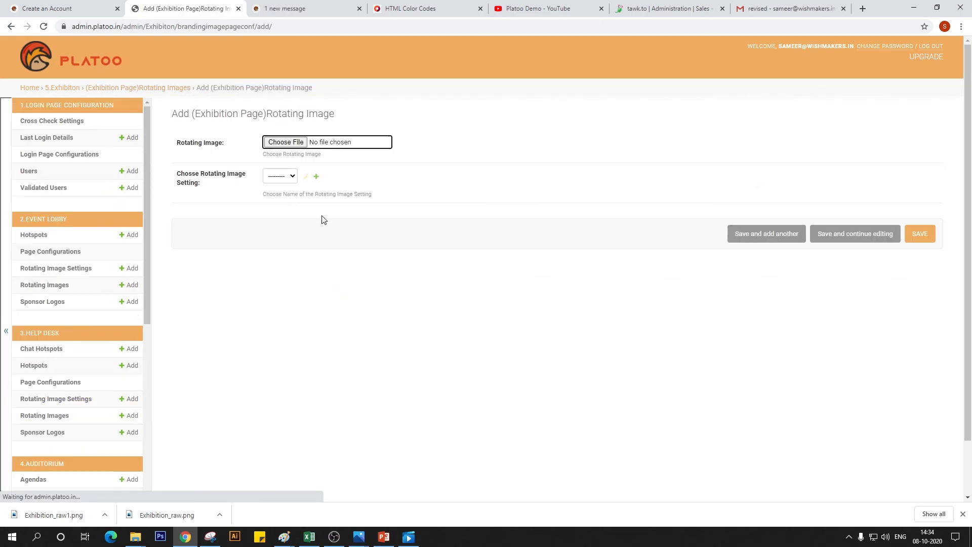
left_click(289, 177)
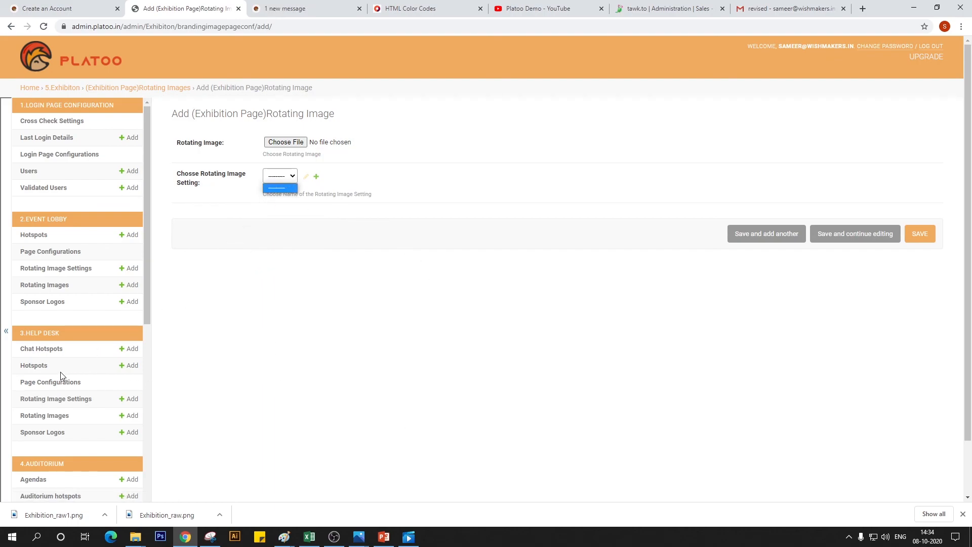
Examine the remaining admin sections, from the Exhibition entries through Engagement Zone and Reporting to Push Notifications
scroll(60, 376, "down", 3)
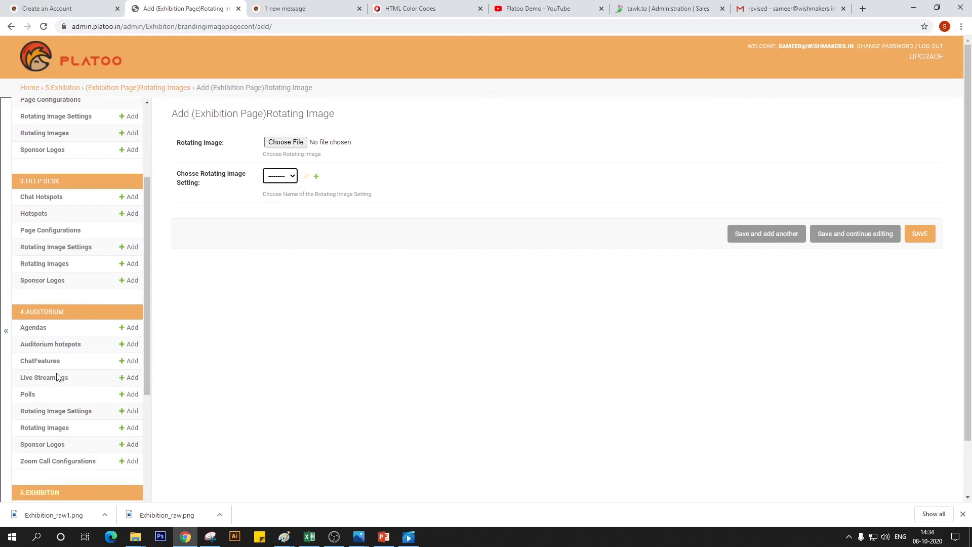
scroll(59, 376, "down", 2)
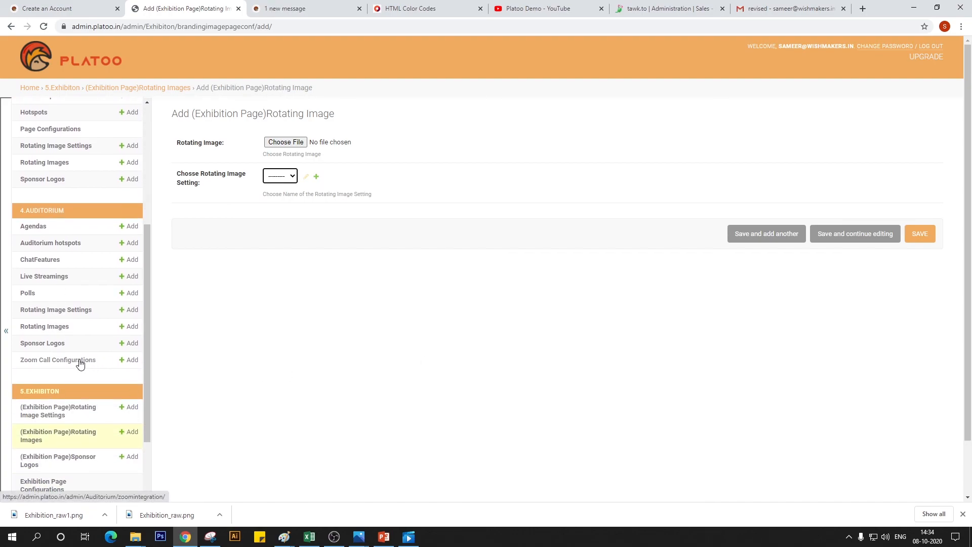
scroll(77, 361, "down", 1)
scroll(75, 363, "down", 1)
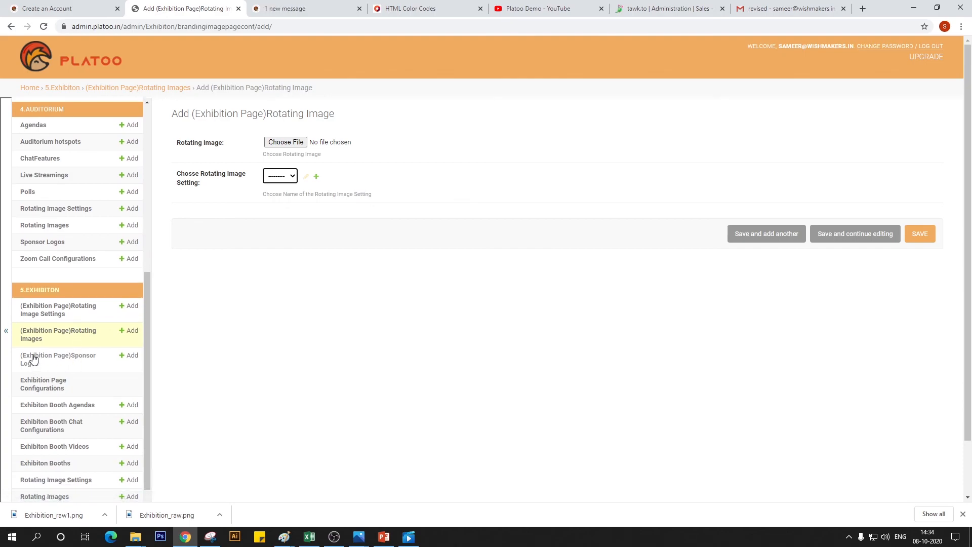
scroll(93, 417, "down", 1)
scroll(93, 415, "up", 2)
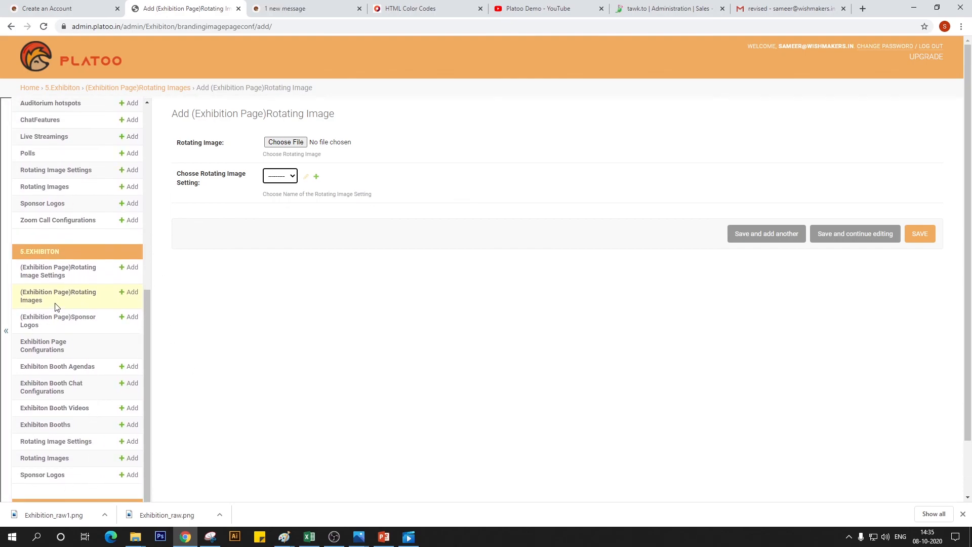
scroll(55, 306, "down", 2)
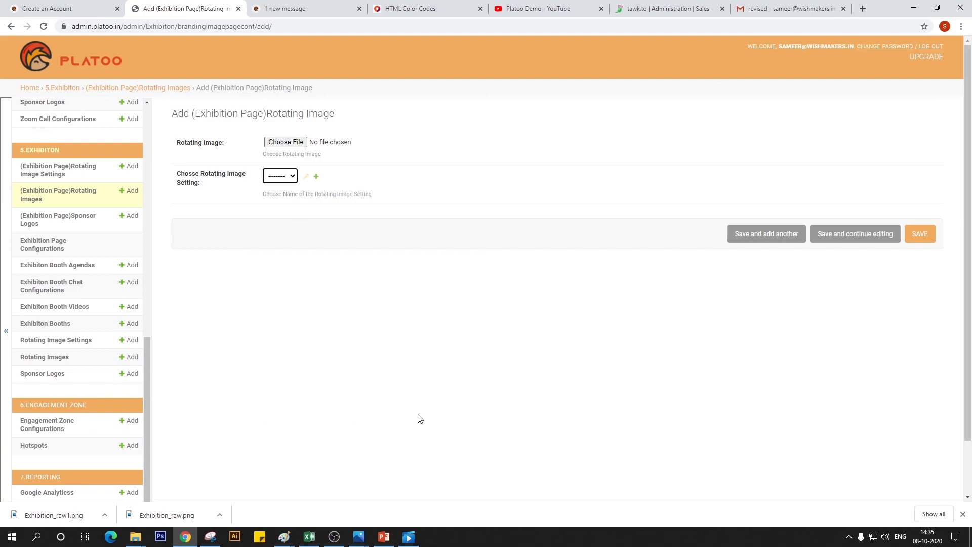
scroll(77, 448, "down", 1)
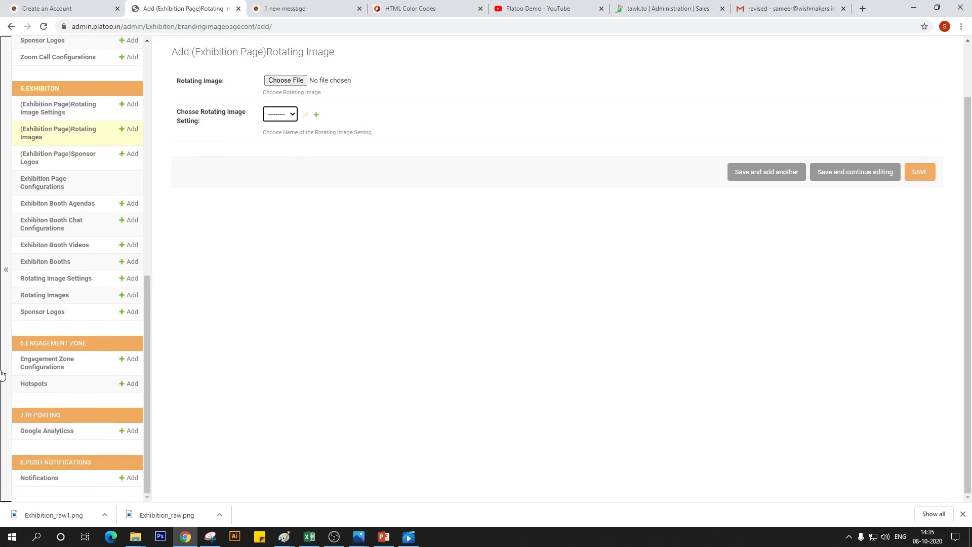